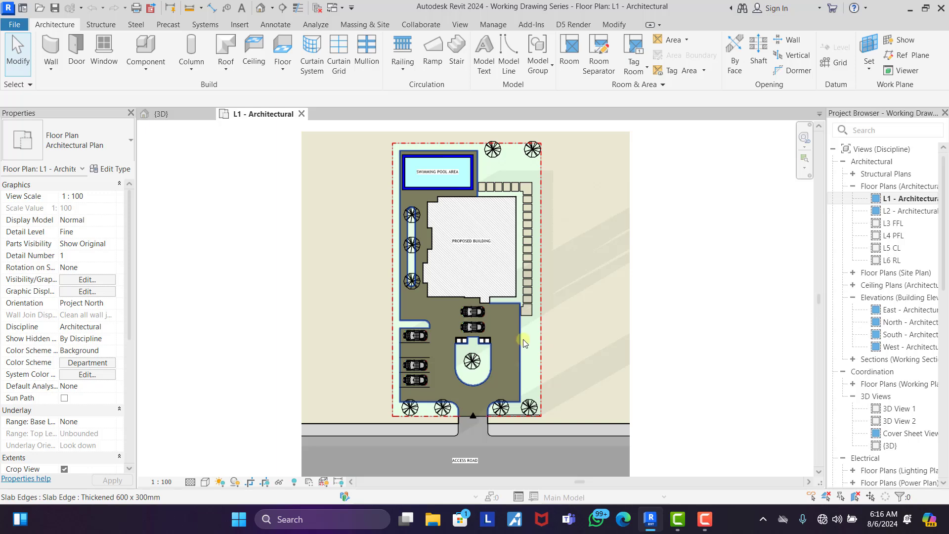
- Override the inner Green Area floor's graphics by element, setting its foreground surface pattern to By Material and its foreground colour to No Override
{"action": "key", "text": "Tab"}
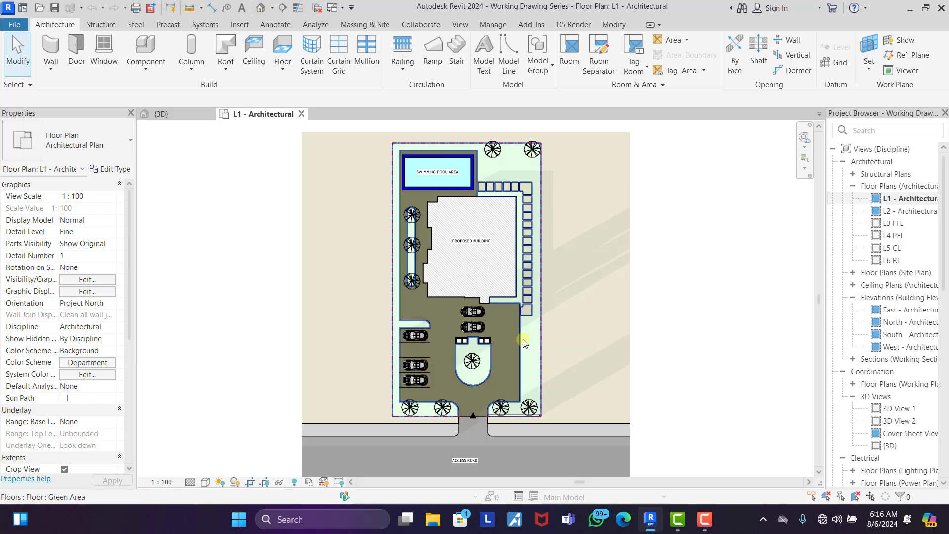
{"action": "left_click", "coordinate": [524, 339]}
{"action": "right_click", "coordinate": [523, 339]}
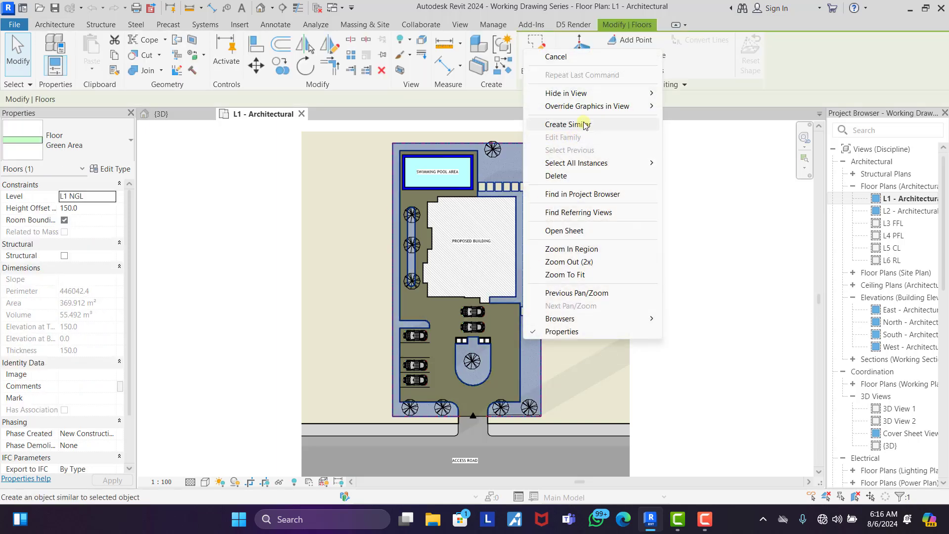
{"action": "mouse_move", "coordinate": [618, 106]}
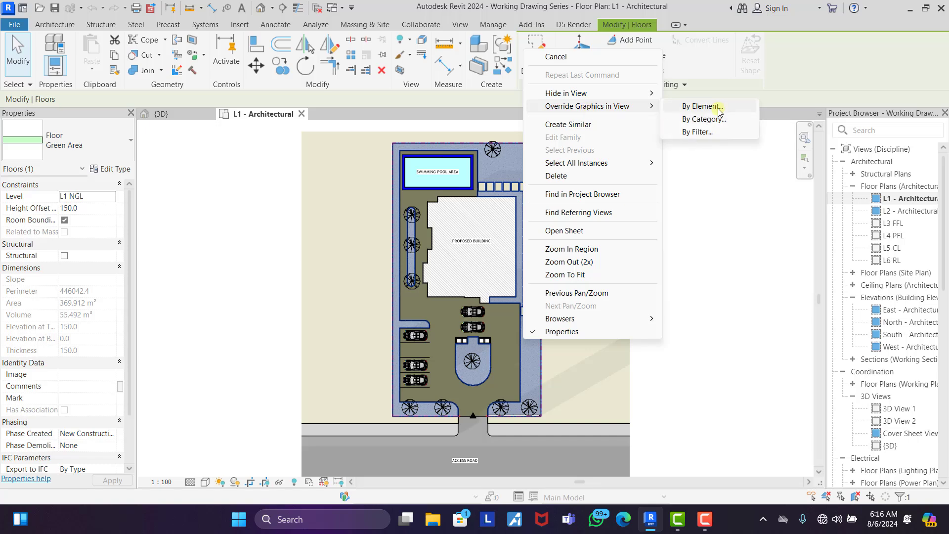
{"action": "left_click", "coordinate": [720, 110]}
{"action": "left_click", "coordinate": [542, 151]}
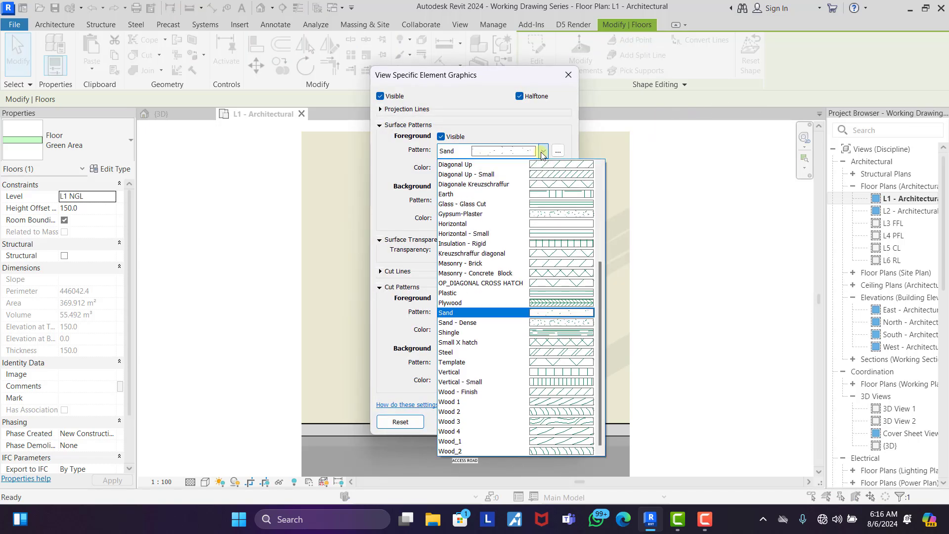
{"action": "scroll", "coordinate": [597, 307], "scroll_direction": "up", "scroll_amount": 6}
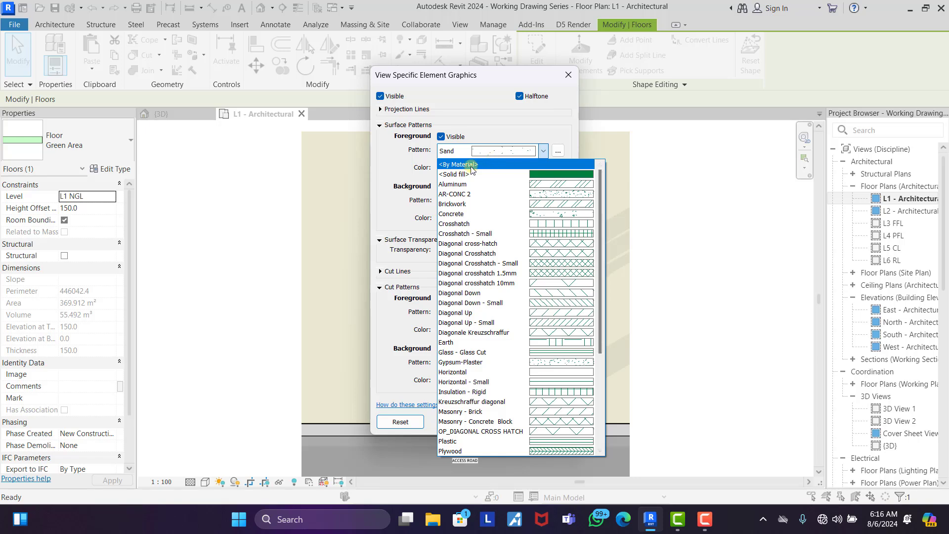
{"action": "left_click", "coordinate": [504, 164]}
{"action": "left_click", "coordinate": [505, 167]}
{"action": "left_click", "coordinate": [466, 360]}
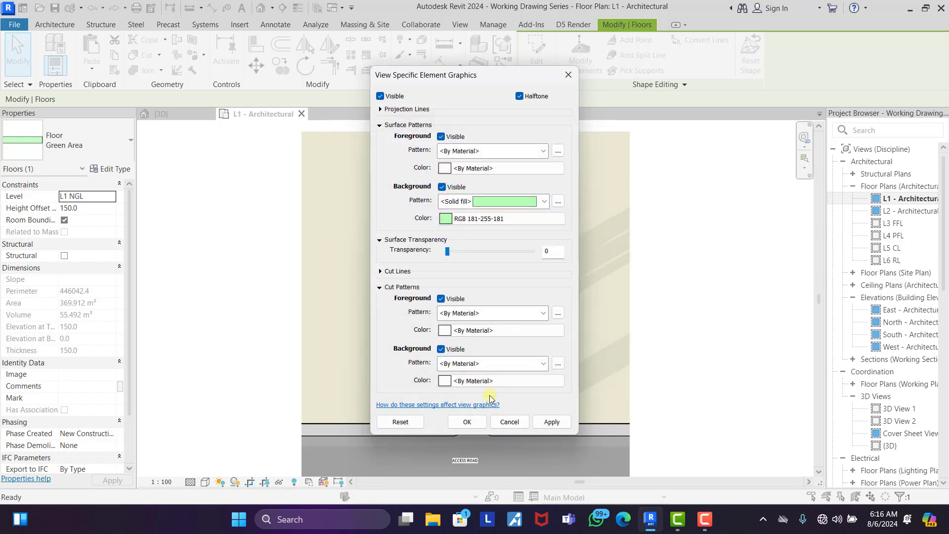
- Set the same floor's background surface pattern to By Material, clear its background colour override, and apply the changes
{"action": "left_click", "coordinate": [525, 205]}
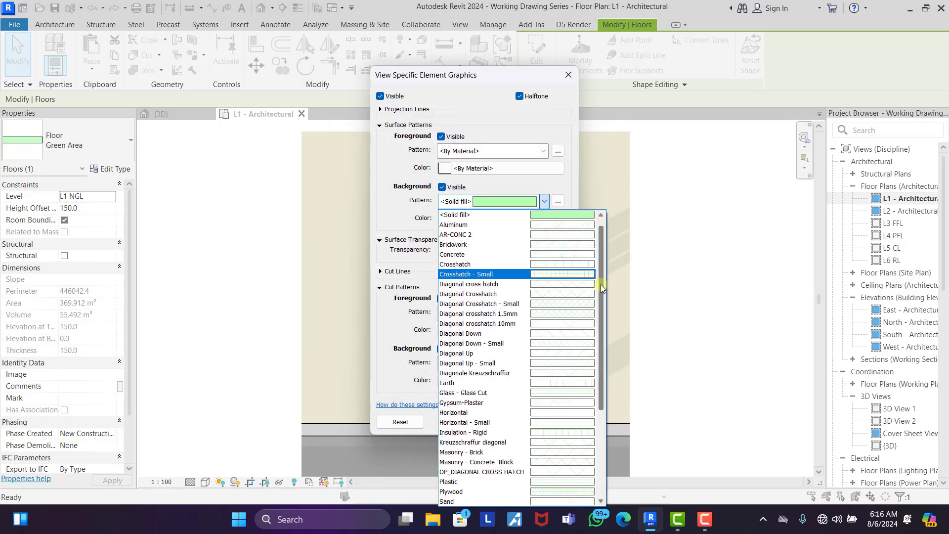
{"action": "scroll", "coordinate": [601, 284], "scroll_direction": "up", "scroll_amount": 1}
{"action": "left_click", "coordinate": [510, 216]}
{"action": "left_click", "coordinate": [483, 219]}
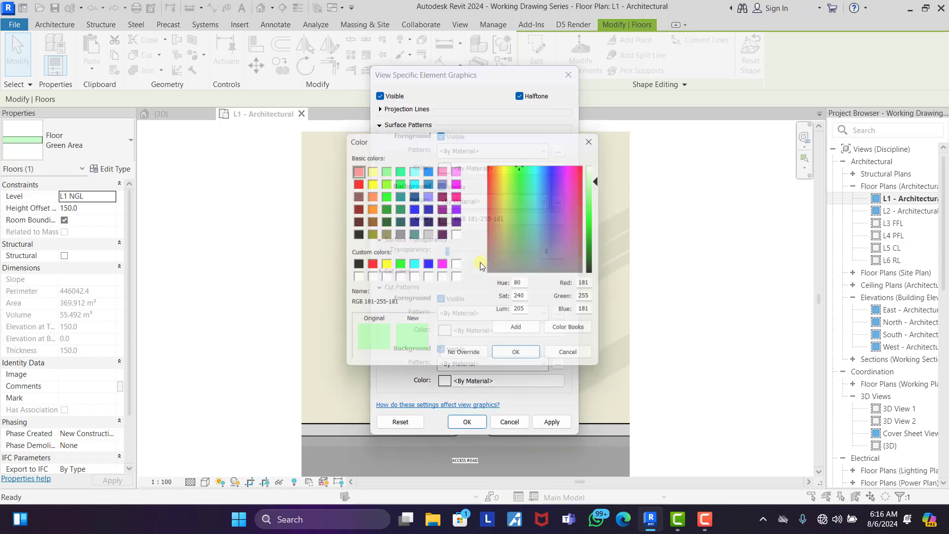
{"action": "left_click", "coordinate": [466, 360]}
{"action": "left_click", "coordinate": [471, 423]}
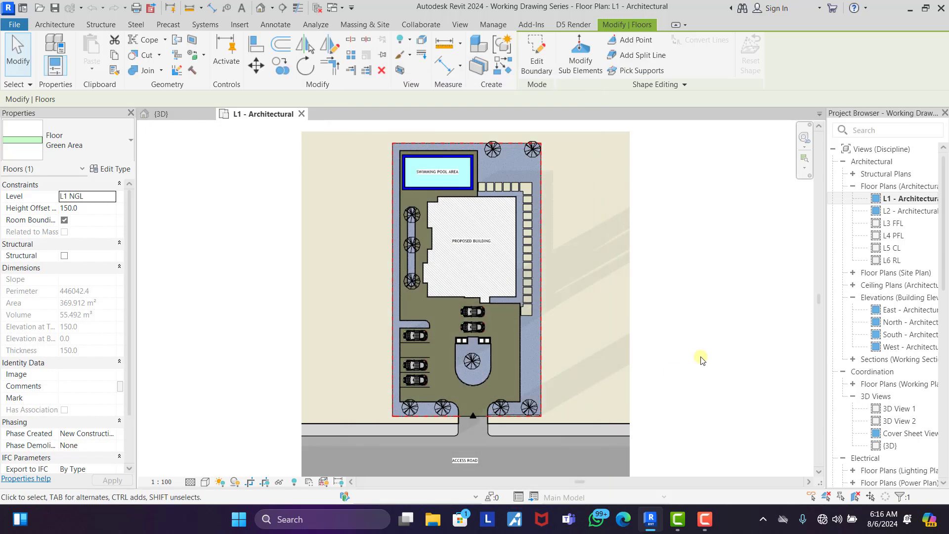
{"action": "left_click", "coordinate": [699, 356]}
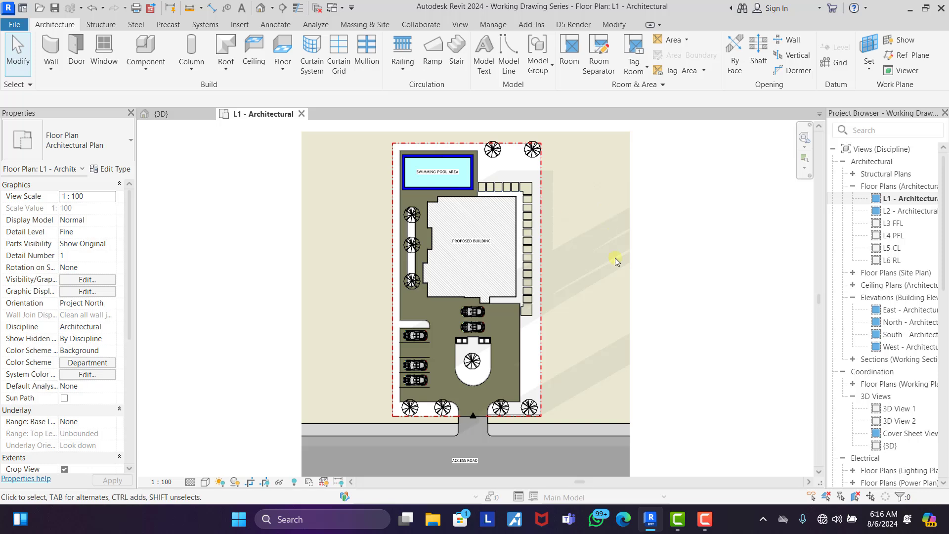
- Turn off view cropping and reset the large surrounding Green Area floor's foreground surface pattern and colour to By Material
{"action": "left_click", "coordinate": [251, 483]}
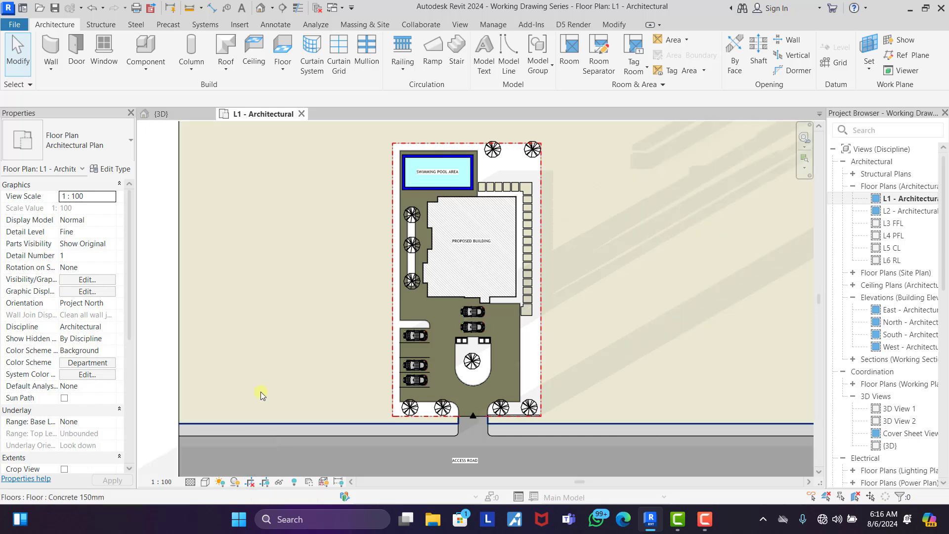
{"action": "left_click", "coordinate": [179, 321]}
{"action": "right_click", "coordinate": [179, 320]}
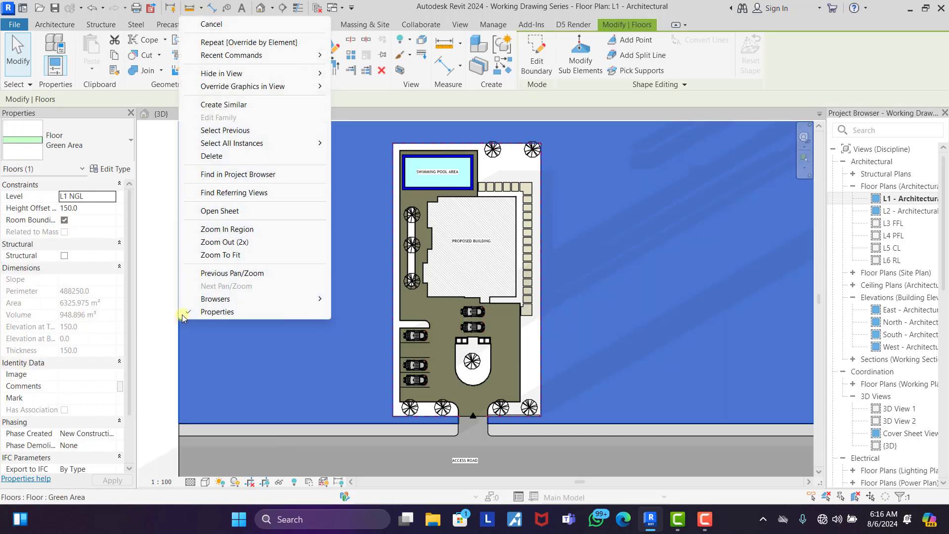
{"action": "left_click", "coordinate": [290, 41]}
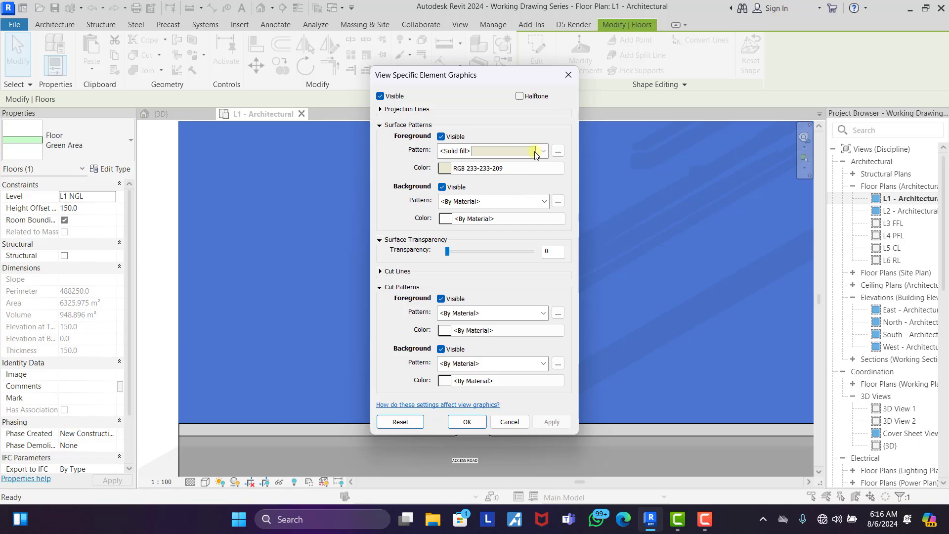
{"action": "left_click", "coordinate": [535, 151]}
{"action": "scroll", "coordinate": [600, 194], "scroll_direction": "up", "scroll_amount": 1}
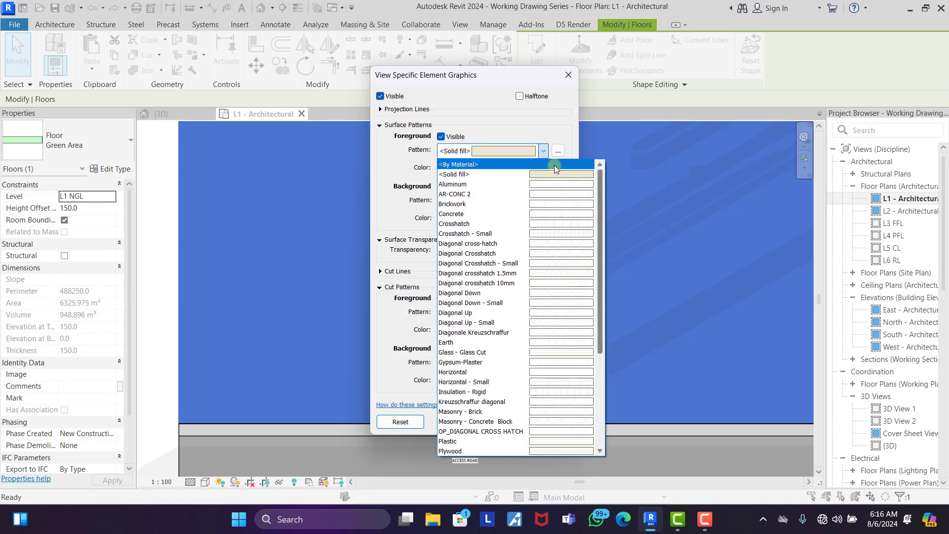
{"action": "left_click", "coordinate": [553, 165]}
{"action": "left_click", "coordinate": [472, 170]}
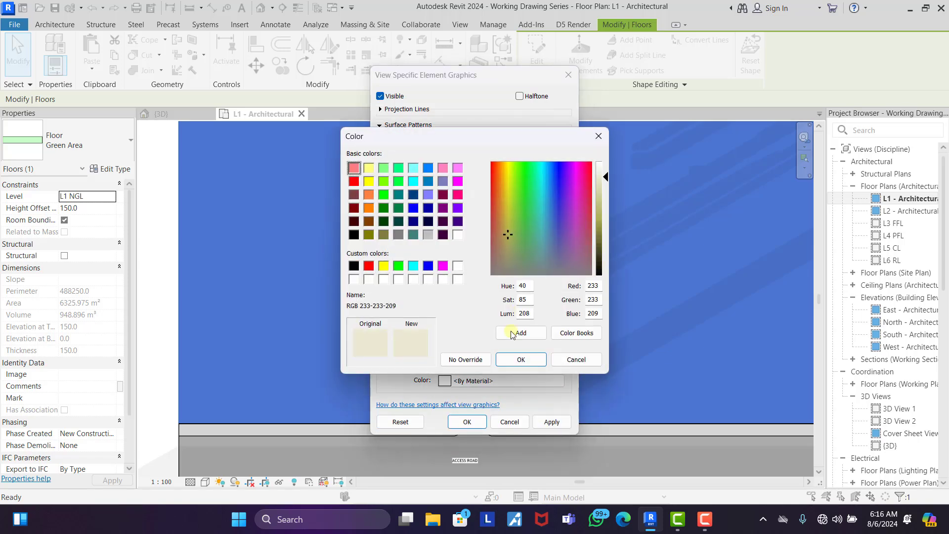
{"action": "left_click", "coordinate": [483, 362]}
{"action": "left_click", "coordinate": [468, 421]}
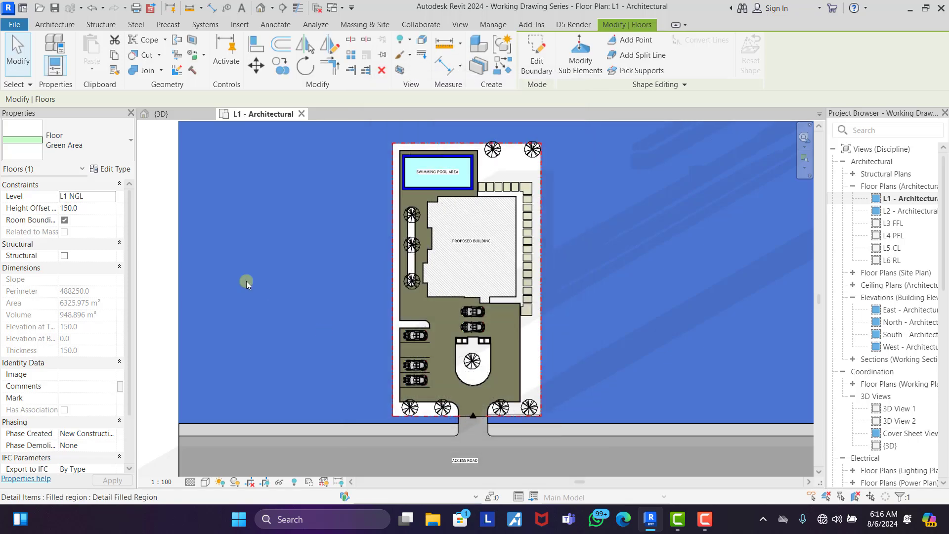
{"action": "left_click", "coordinate": [246, 280]}
{"action": "left_click", "coordinate": [170, 256]}
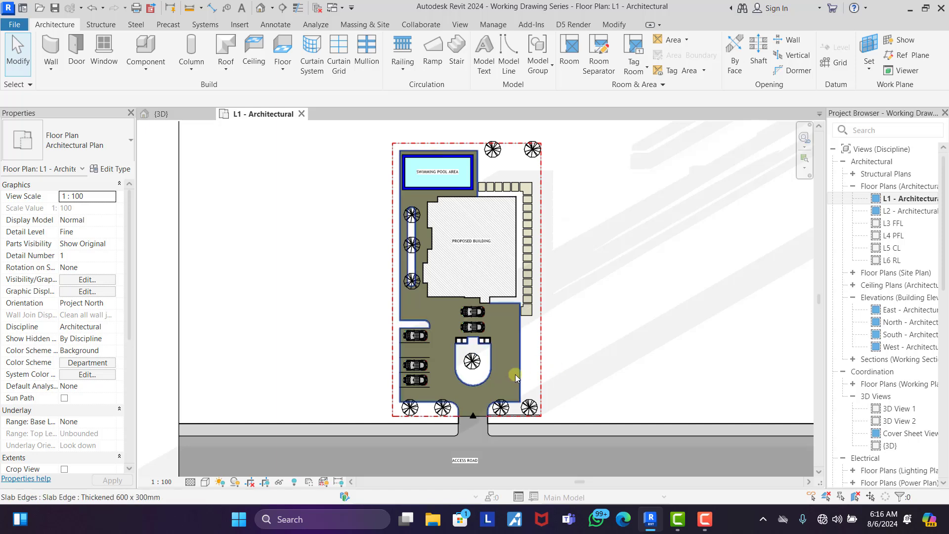
- Override the Interlock driveway floor's graphics by element, setting its foreground pattern to By Material and its foreground colour to No Override
{"action": "scroll", "coordinate": [471, 414], "scroll_direction": "up", "scroll_amount": 5}
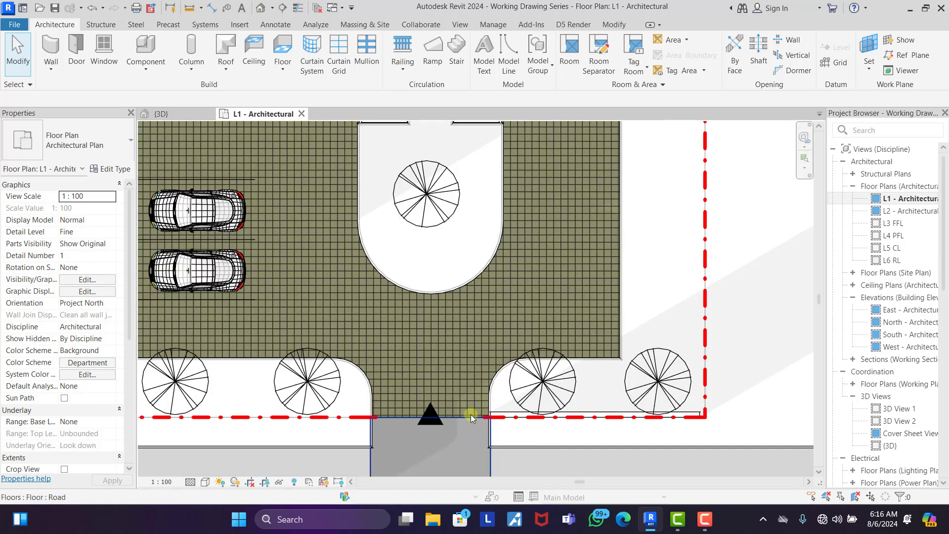
{"action": "left_click", "coordinate": [471, 415]}
{"action": "right_click", "coordinate": [471, 415]}
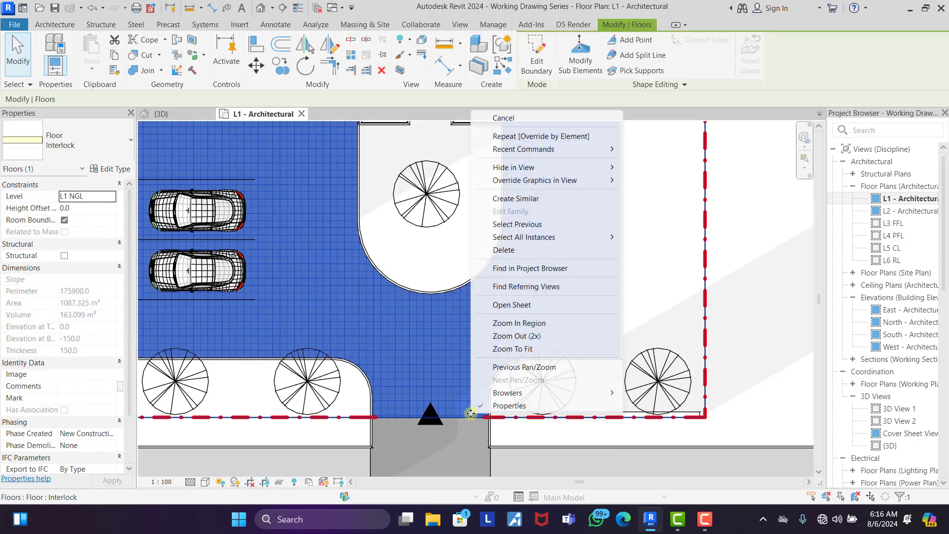
{"action": "left_click", "coordinate": [525, 137]}
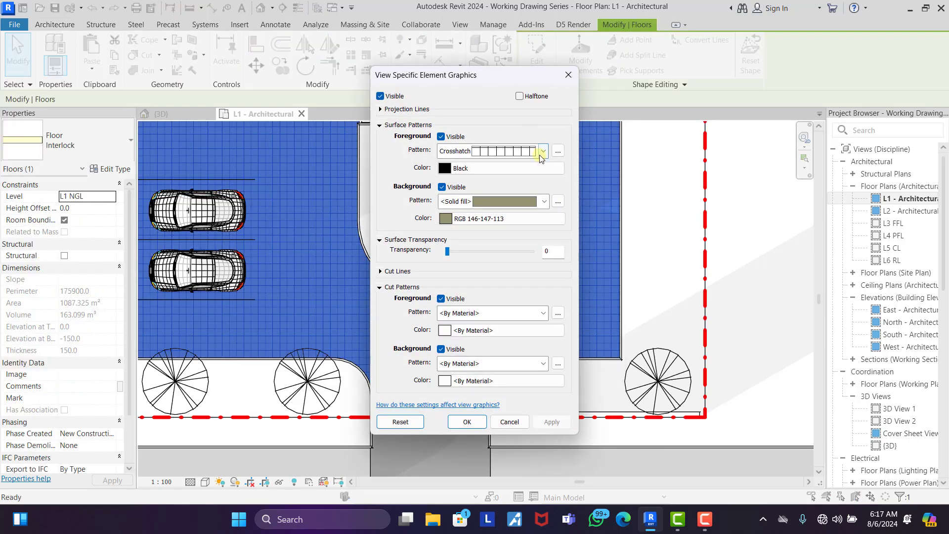
{"action": "left_click", "coordinate": [543, 150]}
{"action": "scroll", "coordinate": [495, 222], "scroll_direction": "up", "scroll_amount": 2}
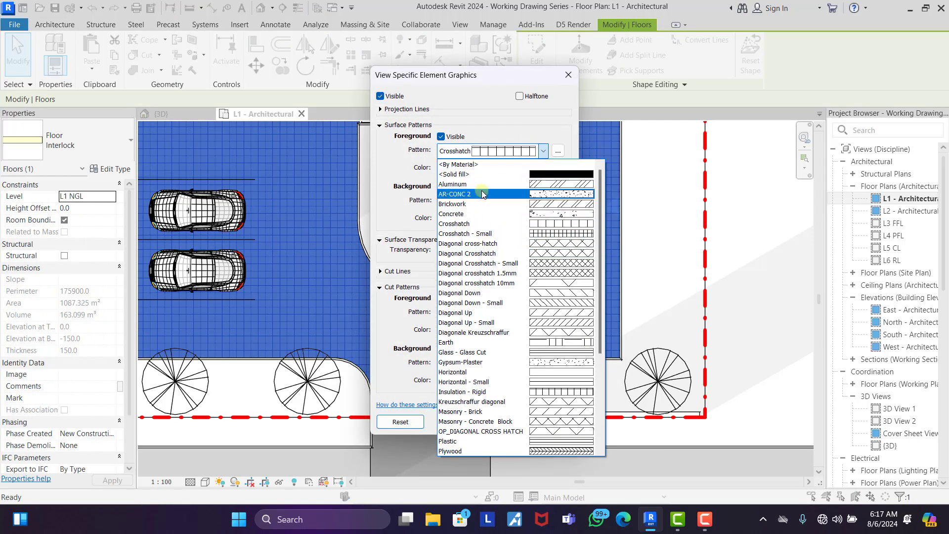
{"action": "left_click", "coordinate": [460, 165]}
{"action": "left_click", "coordinate": [460, 167]}
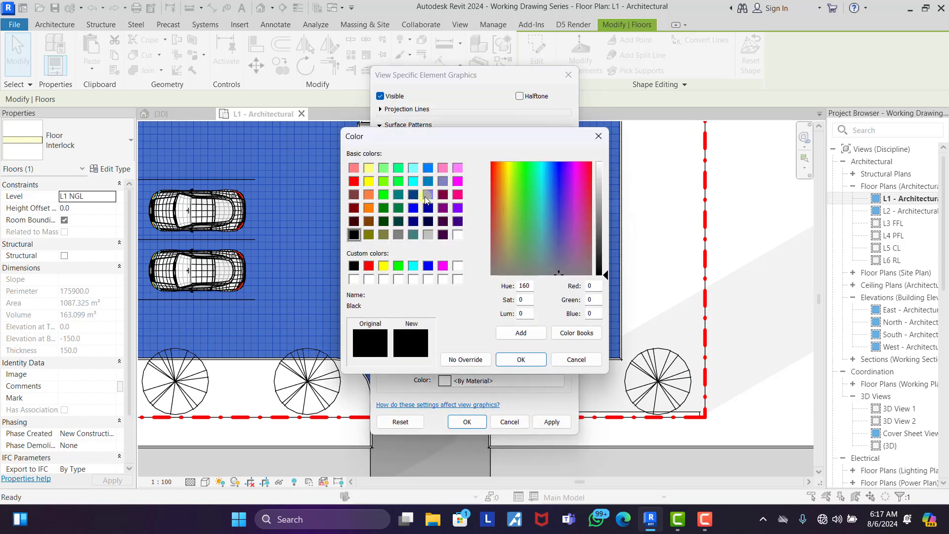
{"action": "left_click", "coordinate": [471, 360]}
- Set the Interlock floor's background surface pattern to By Material, clear its background colour override, and apply the changes
{"action": "left_click", "coordinate": [512, 201]}
{"action": "scroll", "coordinate": [485, 220], "scroll_direction": "up", "scroll_amount": 1}
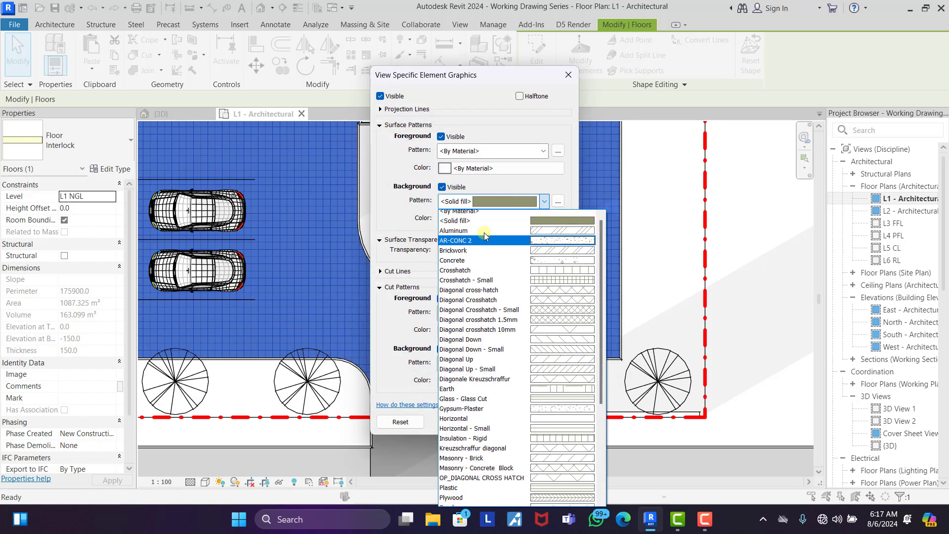
{"action": "left_click", "coordinate": [482, 218]}
{"action": "left_click", "coordinate": [448, 218]}
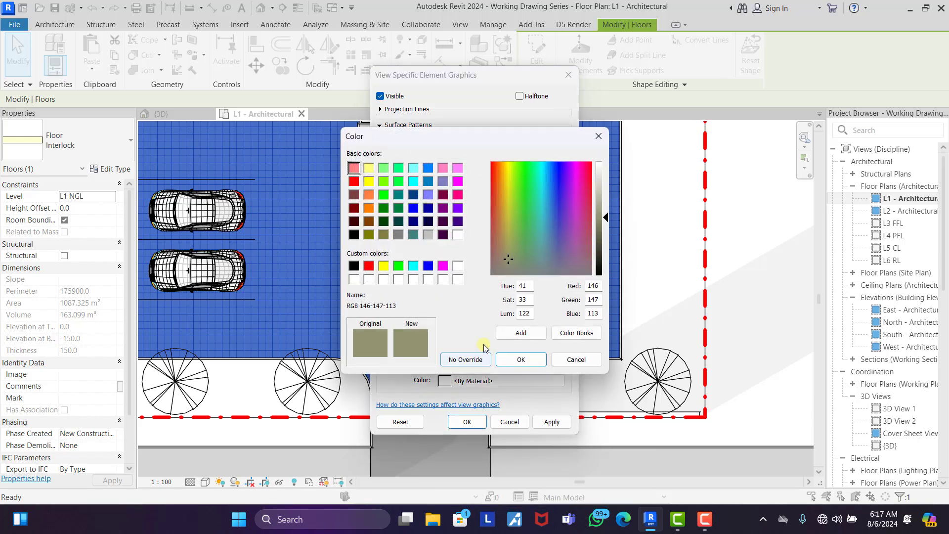
{"action": "left_click", "coordinate": [404, 359]}
{"action": "left_click", "coordinate": [467, 422]}
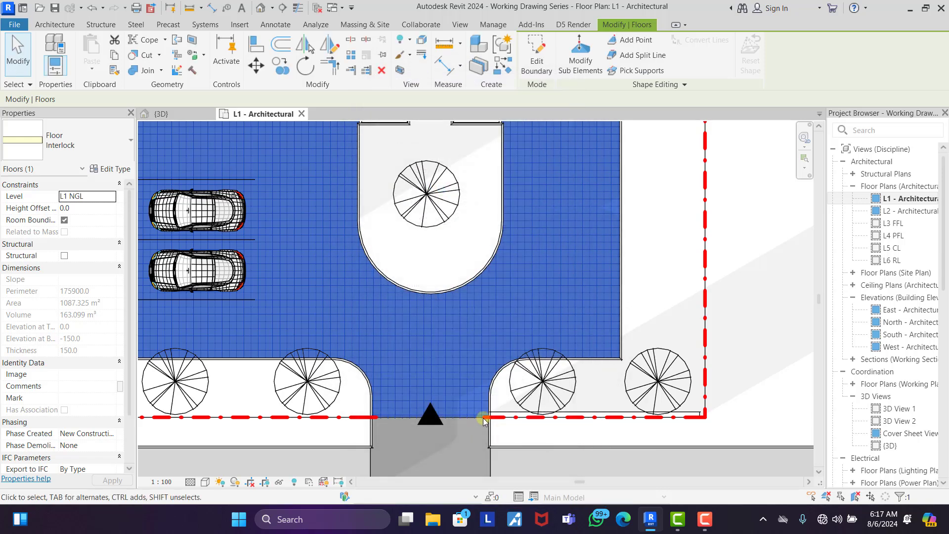
{"action": "left_click", "coordinate": [684, 342]}
- Reset the Concrete 150mm walkway floor's foreground surface pattern and colour to By Material using the element graphics override
{"action": "scroll", "coordinate": [607, 290], "scroll_direction": "down", "scroll_amount": 1}
{"action": "scroll", "coordinate": [521, 317], "scroll_direction": "down", "scroll_amount": 2}
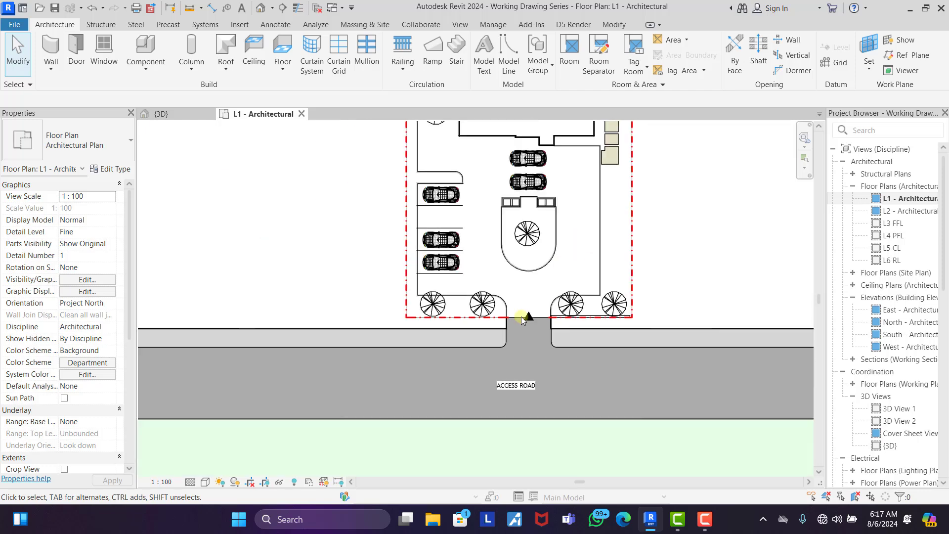
{"action": "scroll", "coordinate": [506, 325], "scroll_direction": "up", "scroll_amount": 3}
{"action": "left_click", "coordinate": [511, 363]}
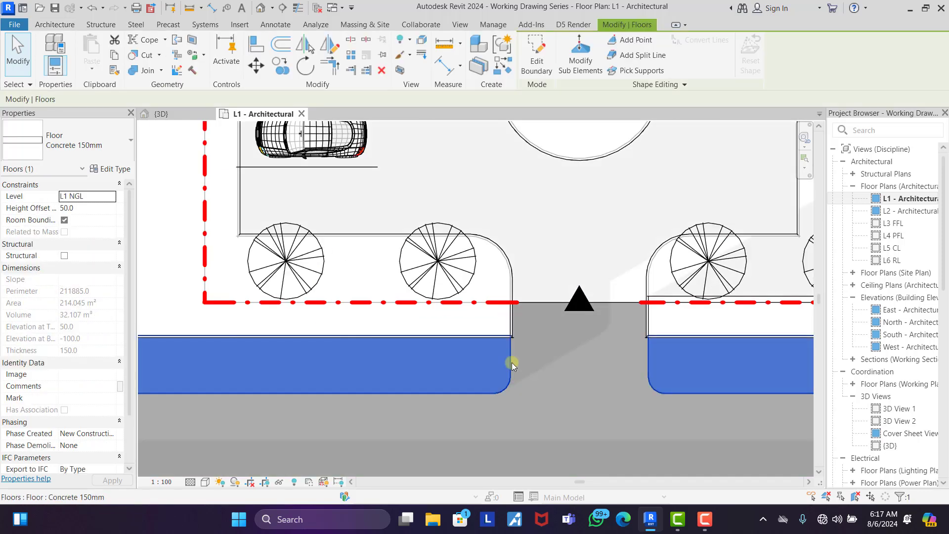
{"action": "right_click", "coordinate": [512, 363]}
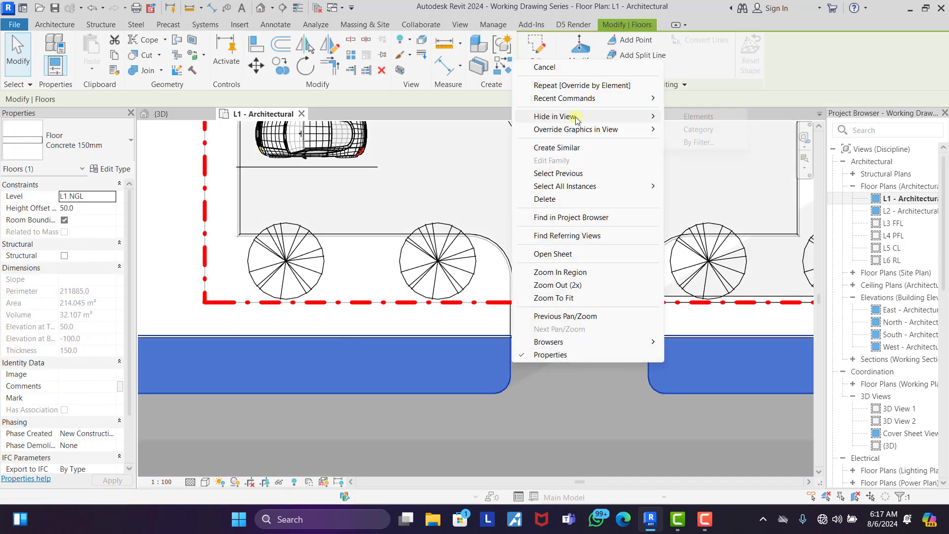
{"action": "left_click", "coordinate": [583, 85]}
{"action": "left_click", "coordinate": [514, 152]}
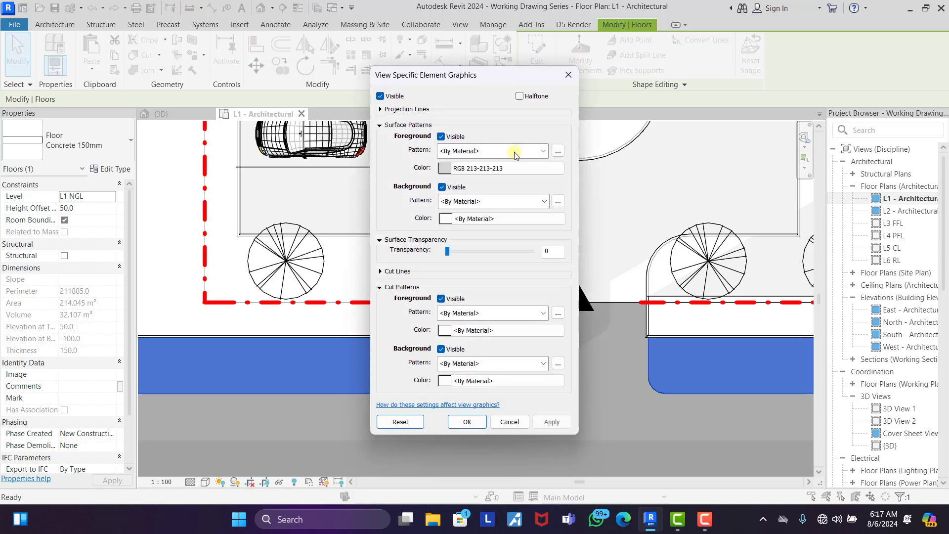
{"action": "left_click", "coordinate": [497, 174]}
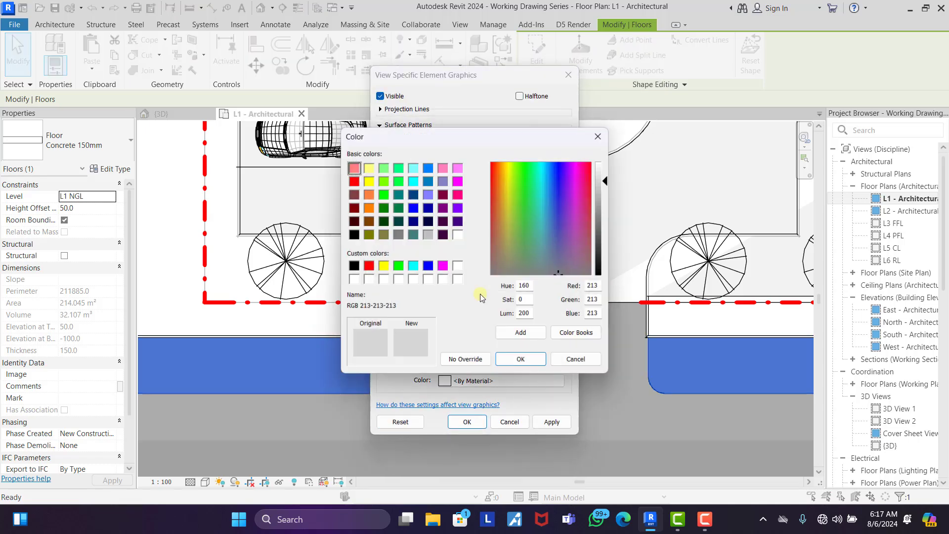
{"action": "left_click", "coordinate": [482, 360]}
{"action": "left_click", "coordinate": [467, 421]}
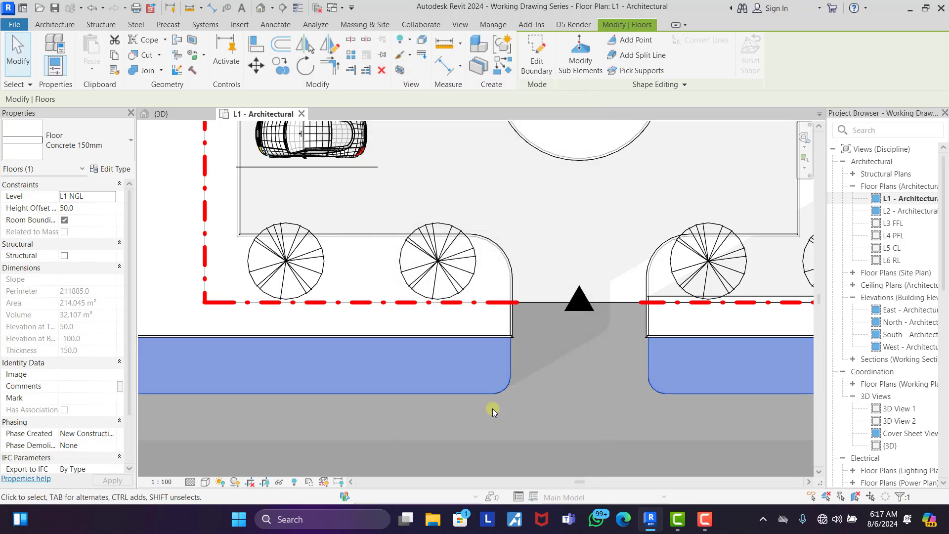
{"action": "key", "text": "Escape"}
- Override the Road floor's graphics by element, resetting its foreground surface pattern and colour to By Material
{"action": "left_click", "coordinate": [532, 304]}
{"action": "right_click", "coordinate": [532, 304]}
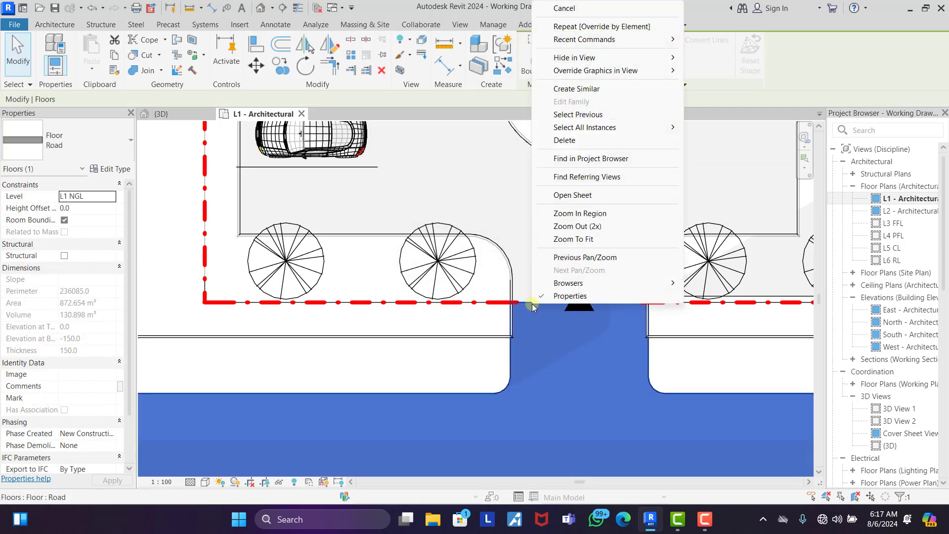
{"action": "left_click", "coordinate": [591, 26]}
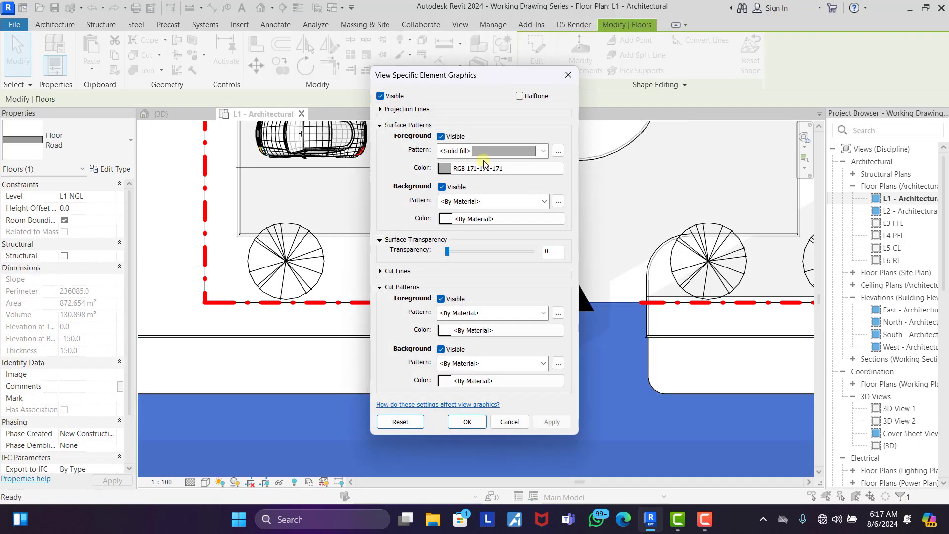
{"action": "left_click", "coordinate": [507, 152]}
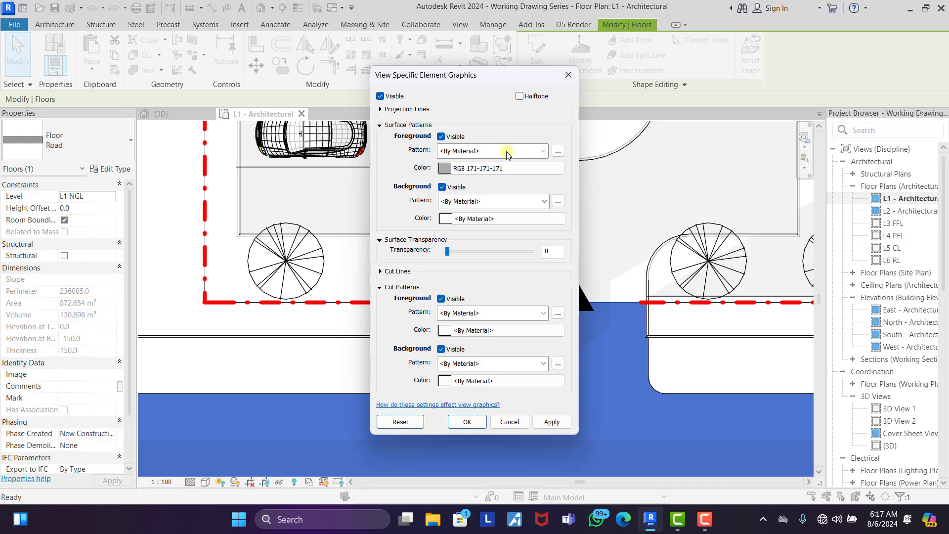
{"action": "left_click", "coordinate": [487, 170]}
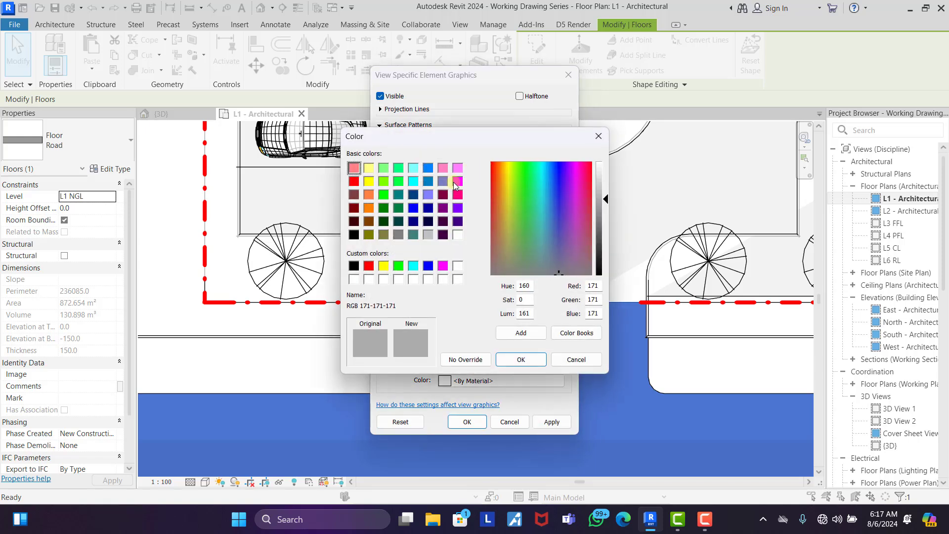
{"action": "left_click", "coordinate": [468, 359]}
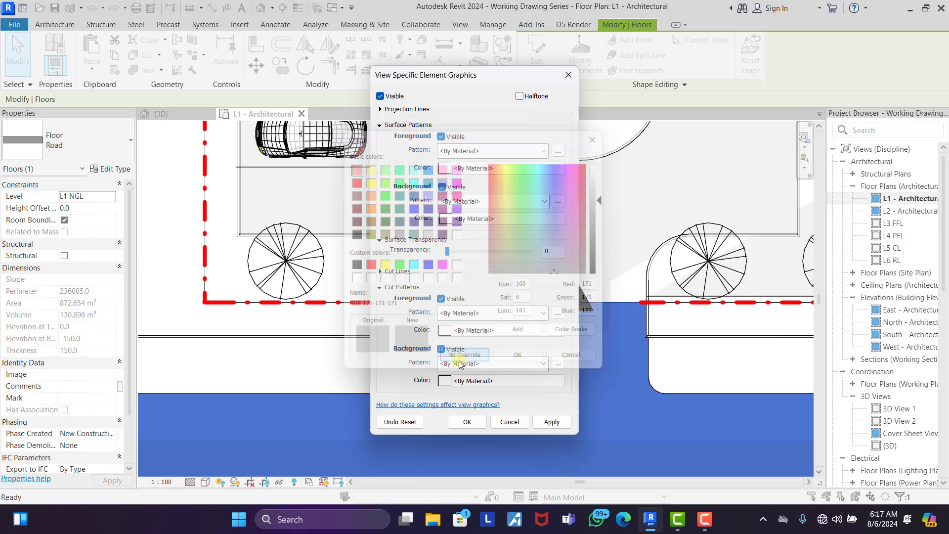
{"action": "left_click", "coordinate": [466, 422]}
{"action": "left_click", "coordinate": [430, 377]}
- Clear the foreground surface colour override of the Stamped Conc. stepping-slab floor beside the proposed building using No Override
{"action": "scroll", "coordinate": [450, 322], "scroll_direction": "down", "scroll_amount": 4}
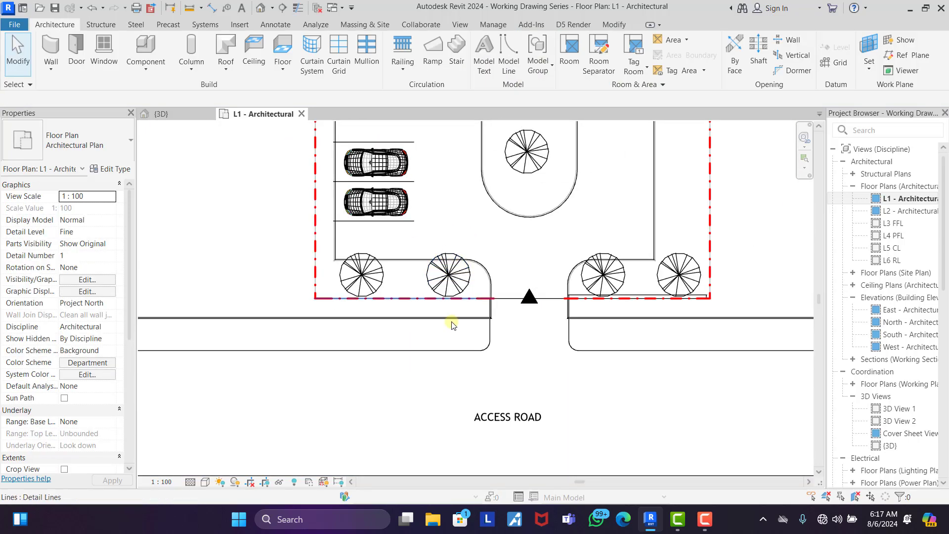
{"action": "scroll", "coordinate": [438, 371], "scroll_direction": "down", "scroll_amount": 2}
{"action": "scroll", "coordinate": [501, 318], "scroll_direction": "up", "scroll_amount": 5}
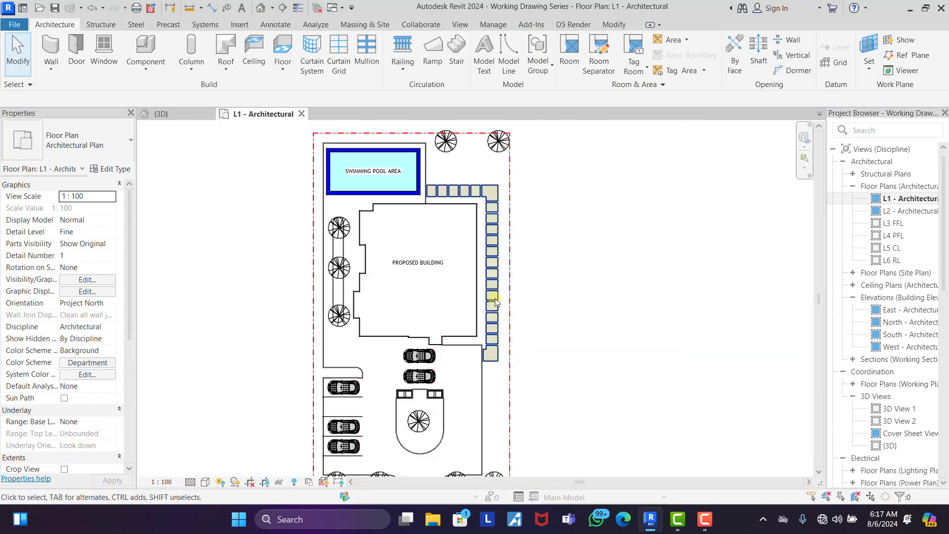
{"action": "left_click", "coordinate": [504, 303]}
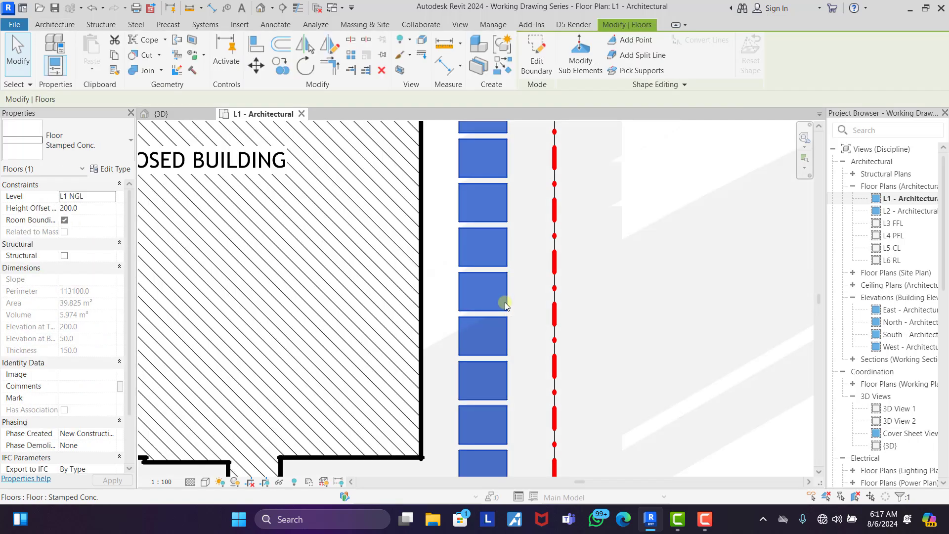
{"action": "right_click", "coordinate": [504, 302]}
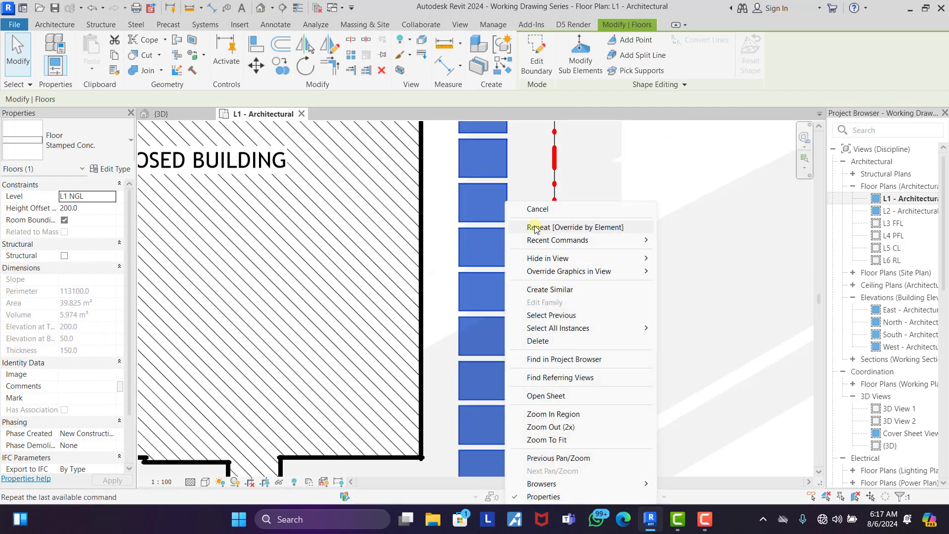
{"action": "left_click", "coordinate": [579, 228]}
{"action": "scroll", "coordinate": [472, 148], "scroll_direction": "up", "scroll_amount": 1}
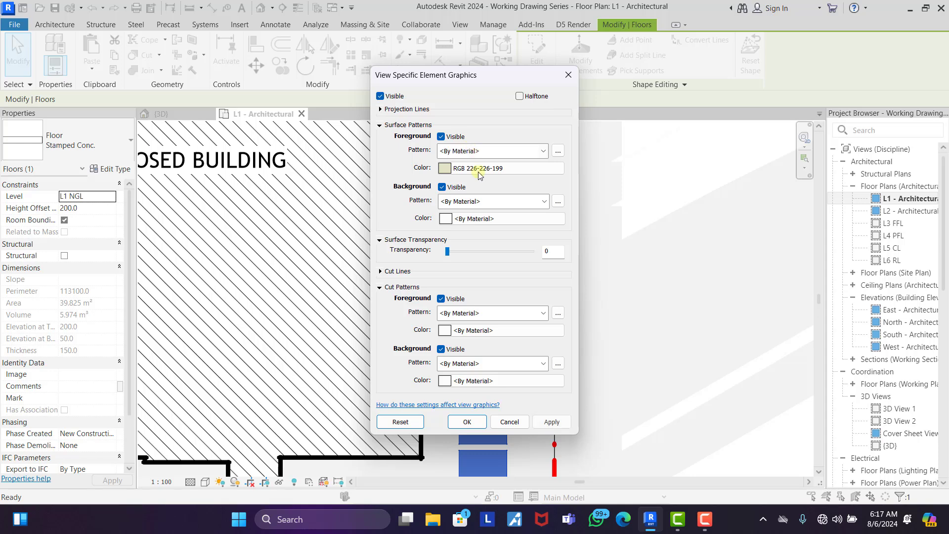
{"action": "left_click", "coordinate": [482, 169]}
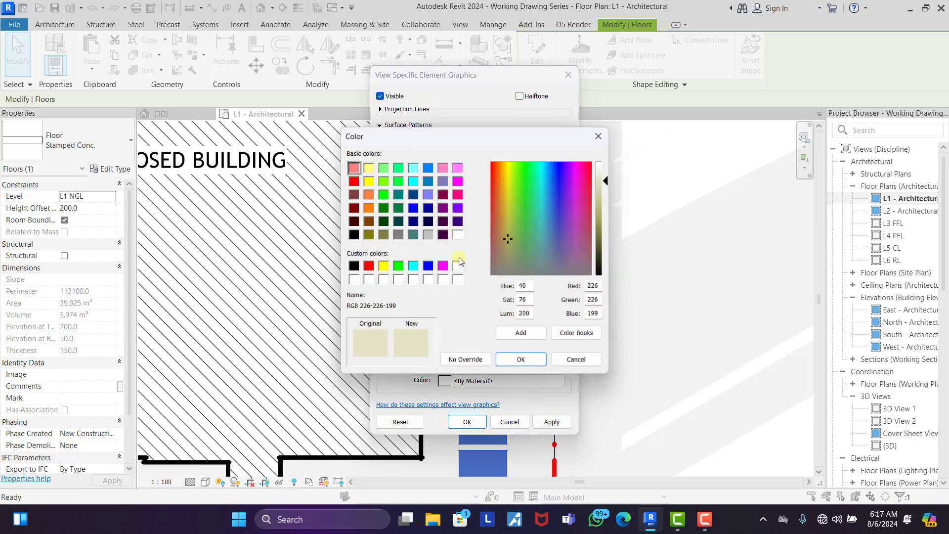
{"action": "left_click", "coordinate": [452, 360]}
{"action": "left_click", "coordinate": [467, 425]}
{"action": "left_click", "coordinate": [613, 237]}
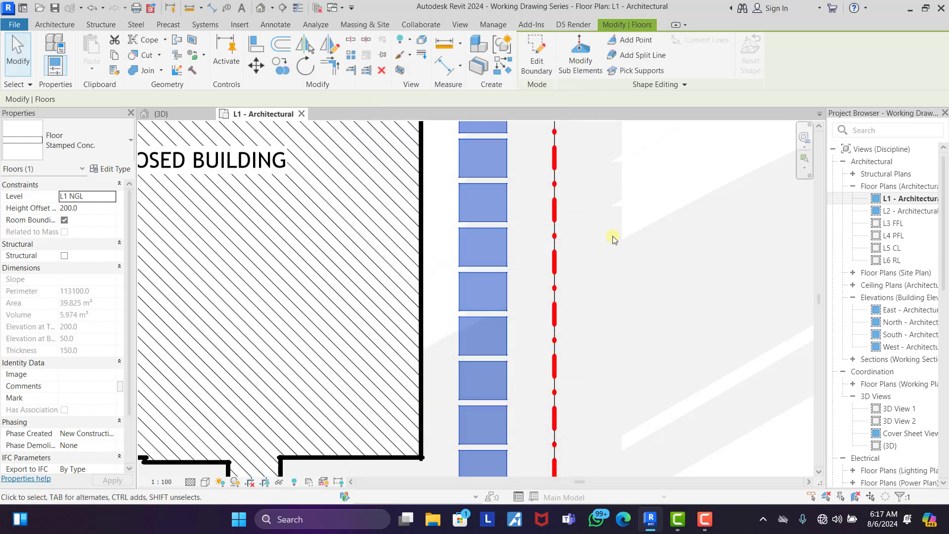
- Reset the Pool Boundry floor's foreground surface pattern and colour to By Material with an element graphics override
{"action": "scroll", "coordinate": [589, 228], "scroll_direction": "down", "scroll_amount": 5}
{"action": "scroll", "coordinate": [458, 188], "scroll_direction": "down", "scroll_amount": 3}
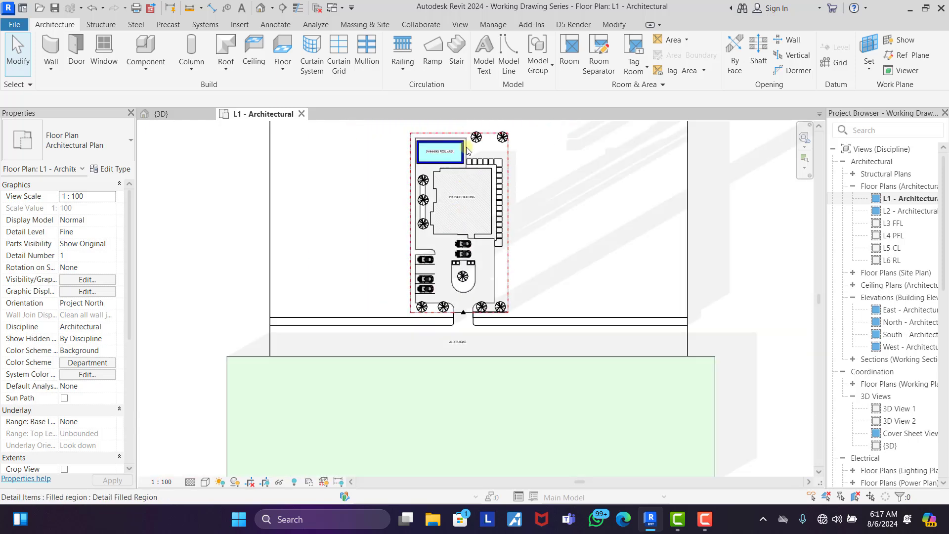
{"action": "scroll", "coordinate": [459, 146], "scroll_direction": "up", "scroll_amount": 8}
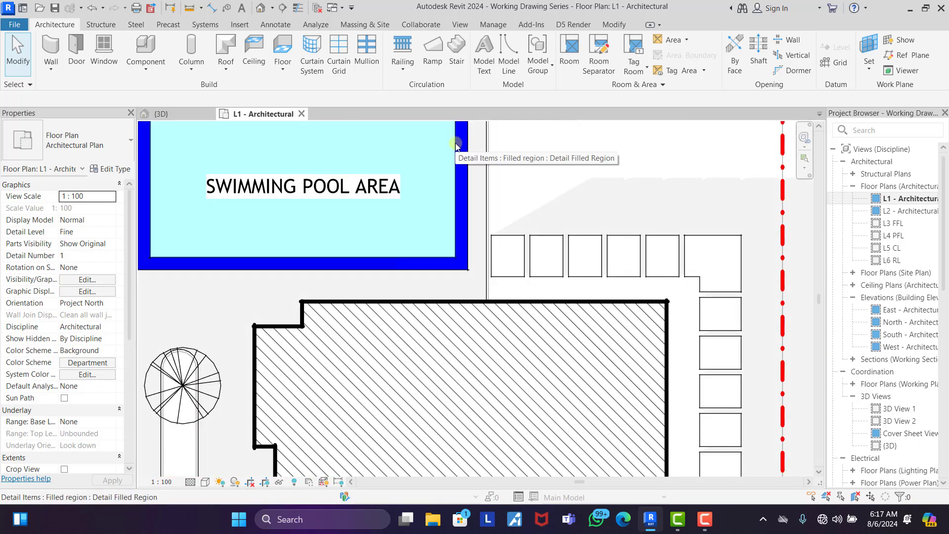
{"action": "left_click", "coordinate": [456, 143]}
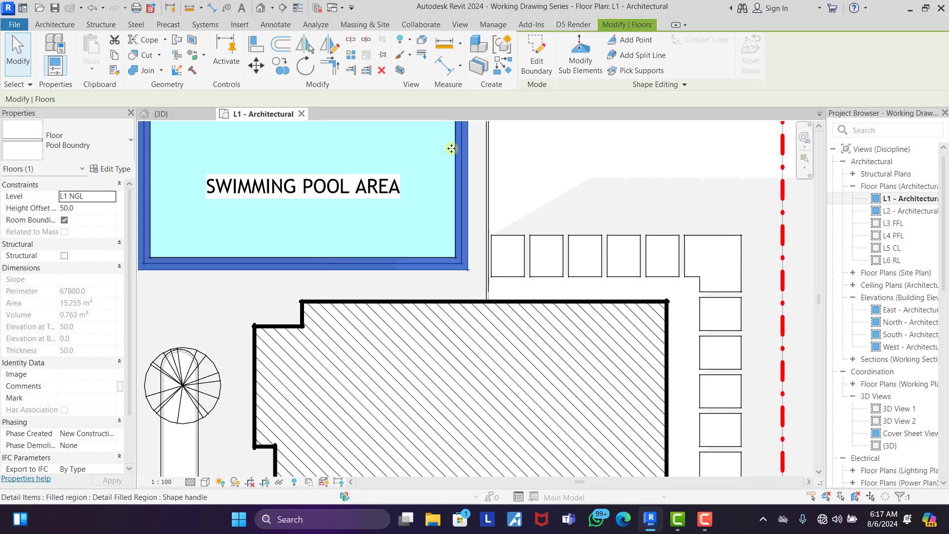
{"action": "right_click", "coordinate": [463, 148]}
{"action": "left_click", "coordinate": [510, 174]}
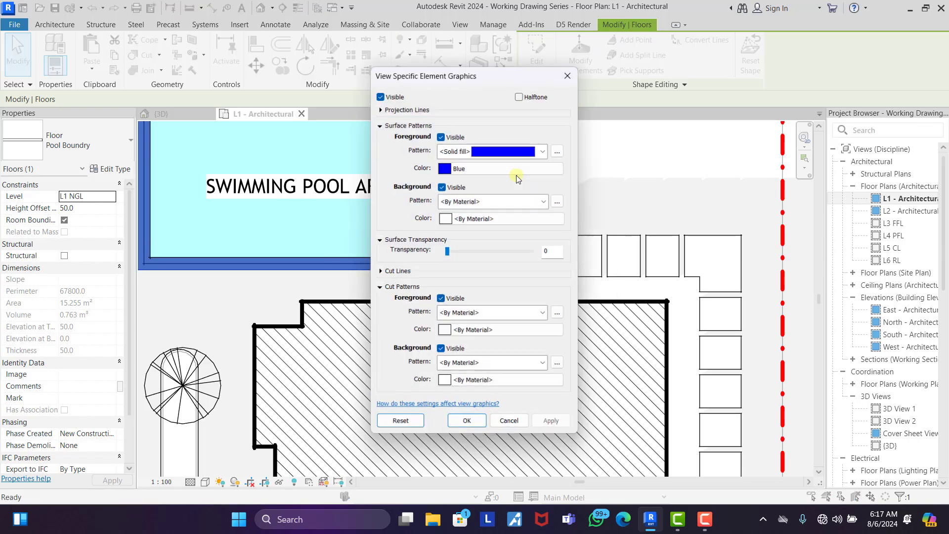
{"action": "left_click", "coordinate": [513, 168]}
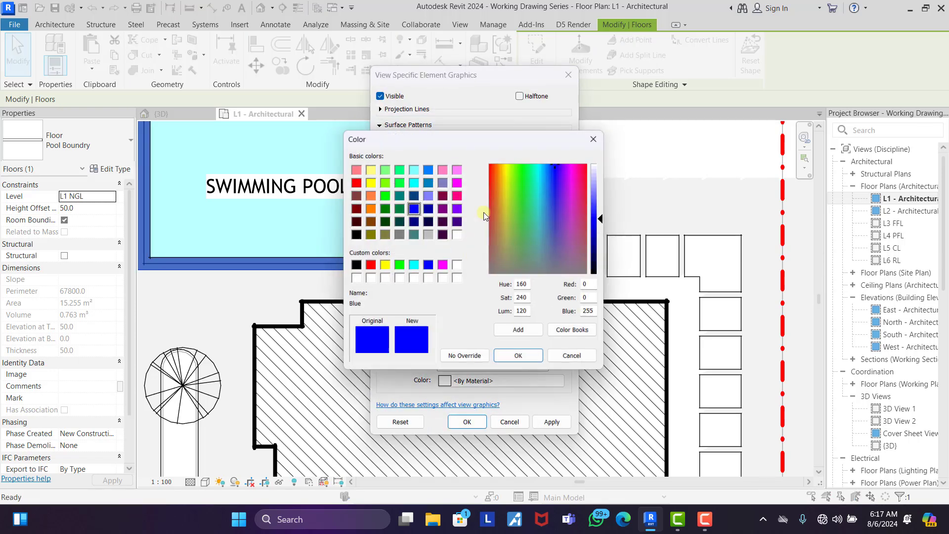
{"action": "left_click", "coordinate": [472, 359]}
{"action": "left_click", "coordinate": [464, 423]}
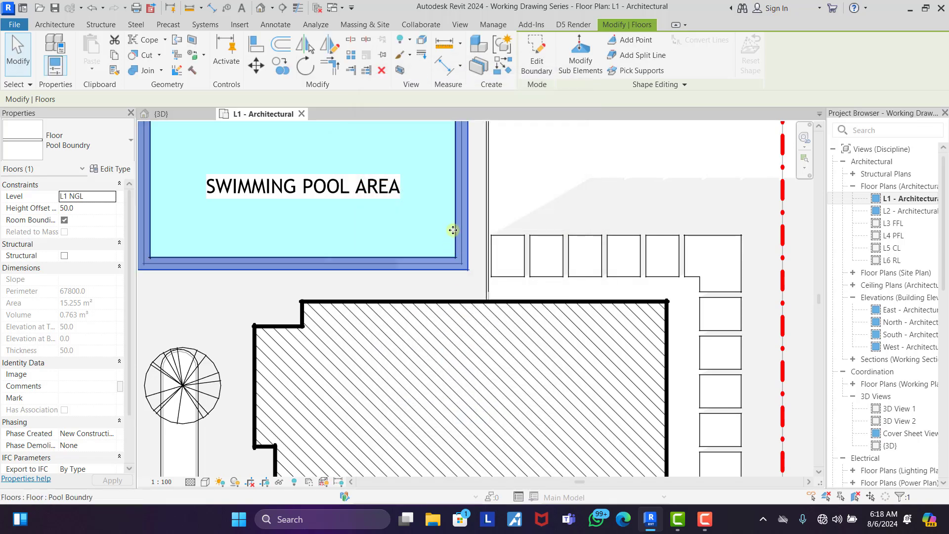
{"action": "key", "text": "Escape"}
- Delete the Solid blue filled region inside the swimming pool
{"action": "scroll", "coordinate": [453, 229], "scroll_direction": "down", "scroll_amount": 3}
{"action": "left_click", "coordinate": [454, 222]}
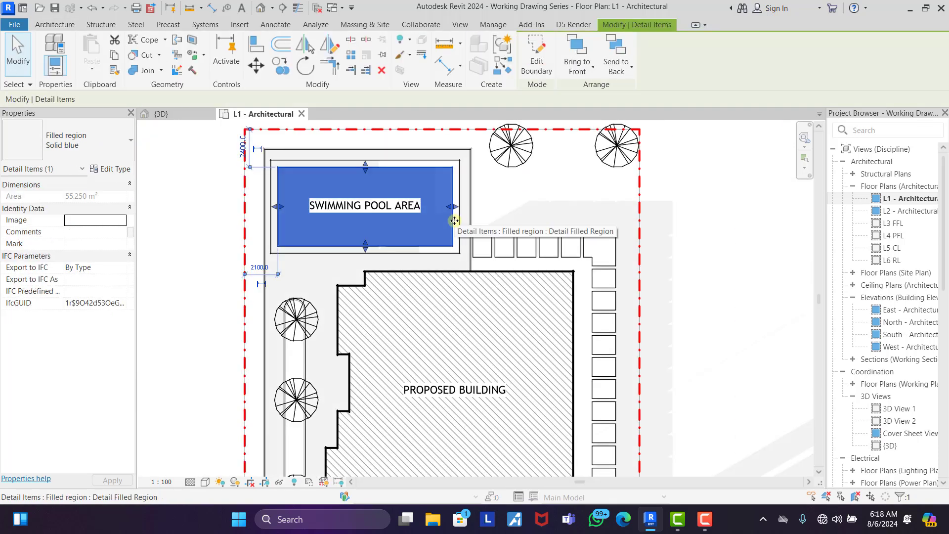
{"action": "key", "text": "Delete"}
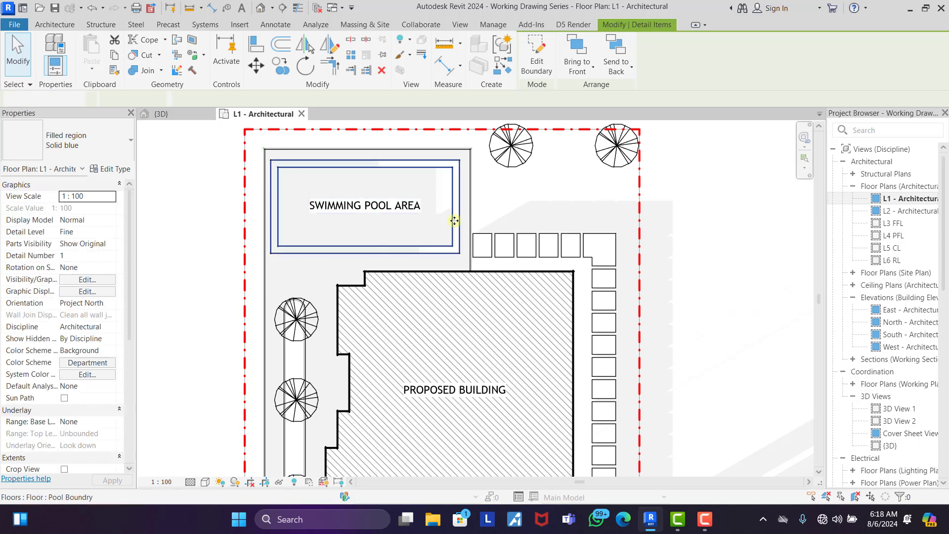
- Override the Green Area floor across the access road by element, setting its foreground pattern to By Material and its foreground colour to No Override
{"action": "scroll", "coordinate": [417, 191], "scroll_direction": "down", "scroll_amount": 3}
{"action": "scroll", "coordinate": [416, 192], "scroll_direction": "down", "scroll_amount": 2}
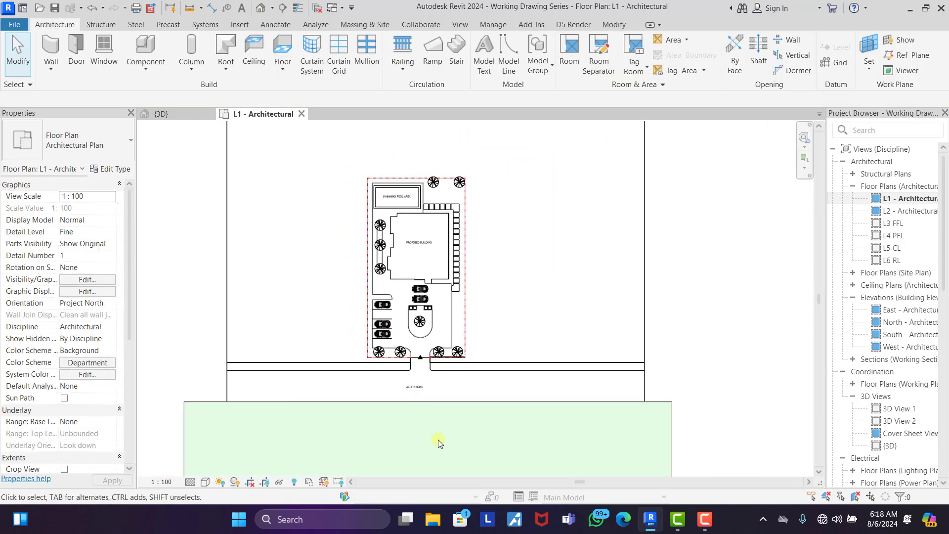
{"action": "scroll", "coordinate": [585, 413], "scroll_direction": "up", "scroll_amount": 1}
{"action": "left_click", "coordinate": [704, 414]}
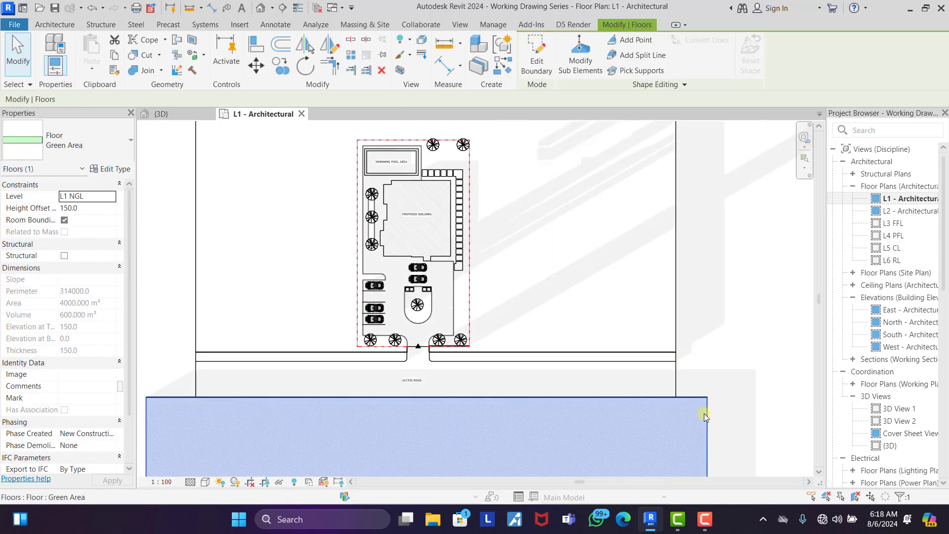
{"action": "right_click", "coordinate": [704, 413]}
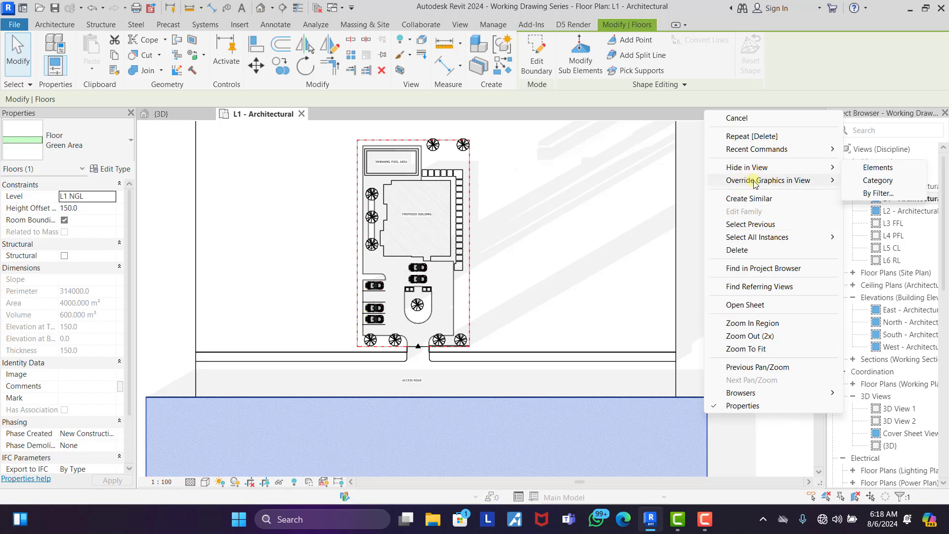
{"action": "mouse_move", "coordinate": [767, 182]}
{"action": "left_click", "coordinate": [878, 180]}
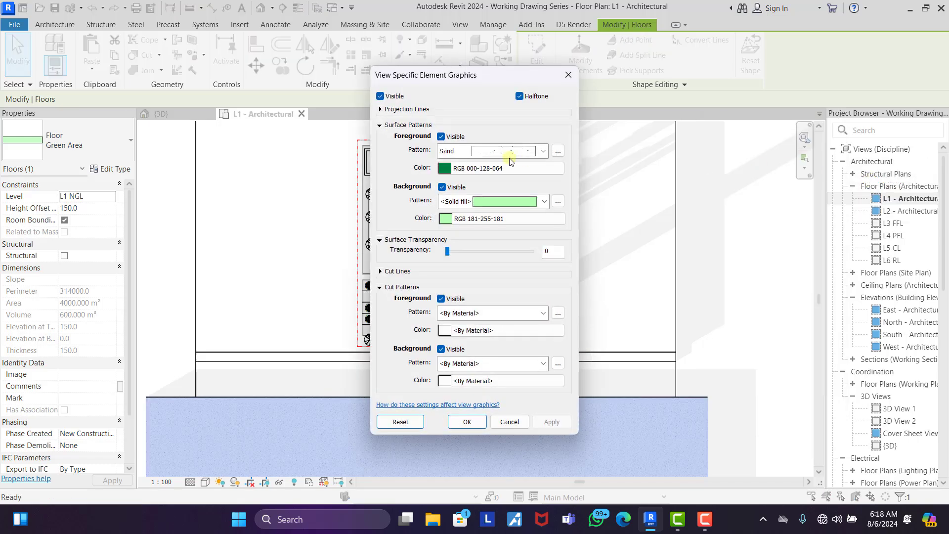
{"action": "left_click", "coordinate": [543, 152]}
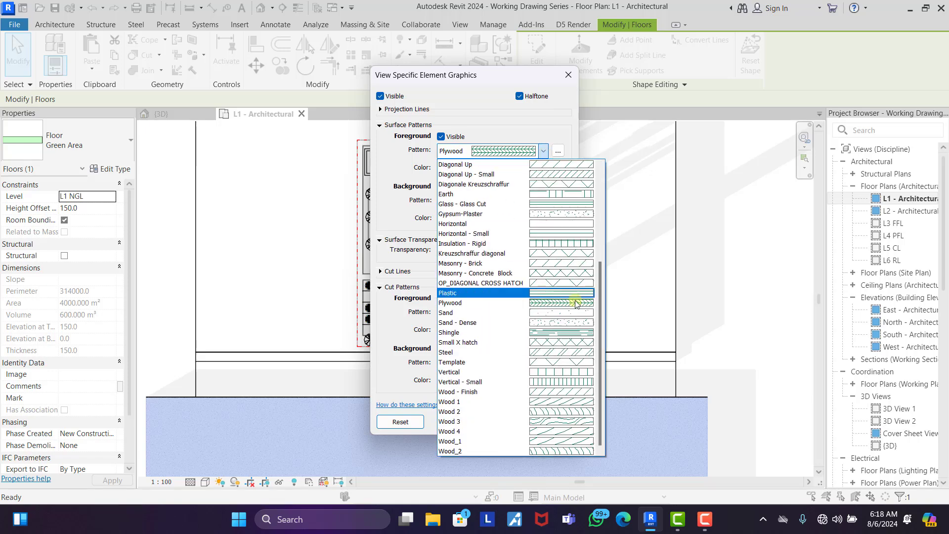
{"action": "scroll", "coordinate": [602, 303], "scroll_direction": "up", "scroll_amount": 5}
{"action": "left_click", "coordinate": [508, 165]}
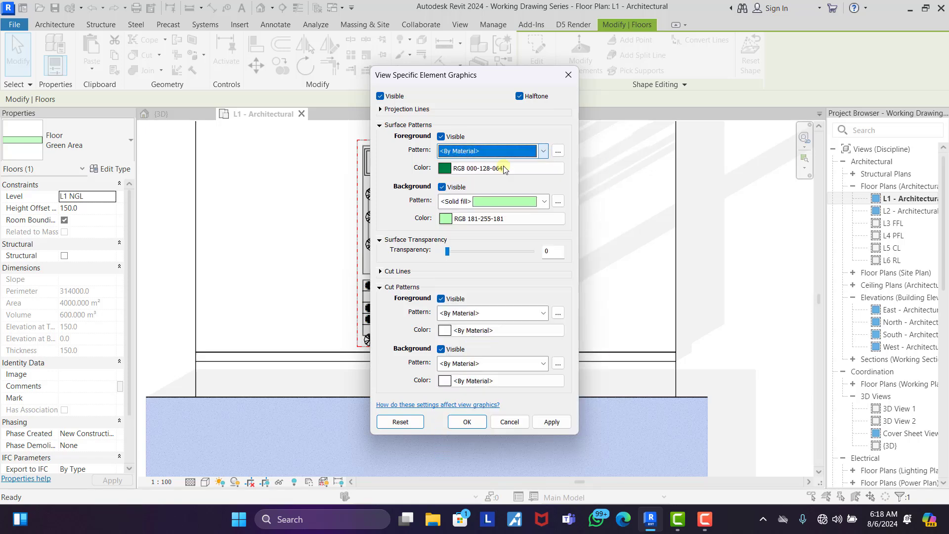
{"action": "left_click", "coordinate": [489, 169]}
{"action": "left_click", "coordinate": [464, 359]}
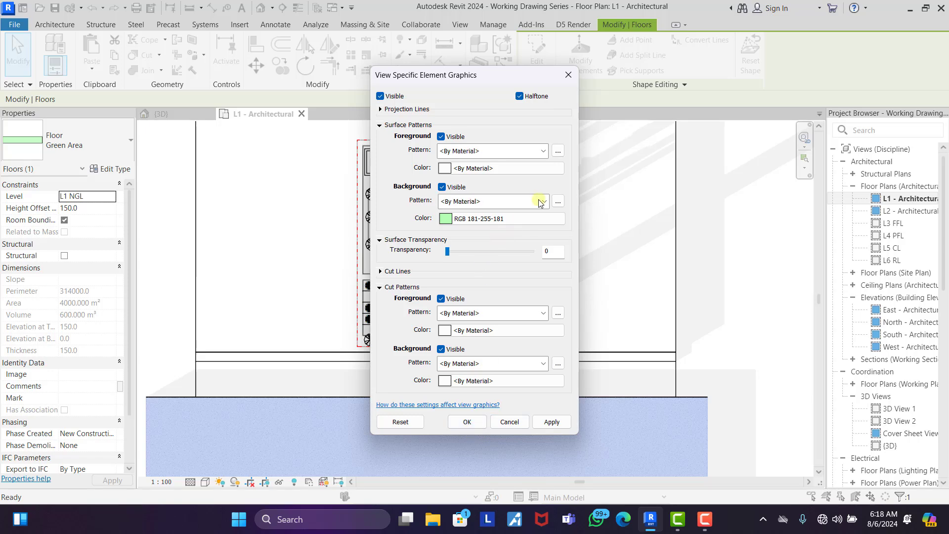
- Set the same Green Area floor's background surface pattern to By Material, clear its background colour override, and accept the changes
{"action": "left_click", "coordinate": [485, 218]}
{"action": "left_click", "coordinate": [468, 360]}
{"action": "left_click", "coordinate": [466, 422]}
{"action": "left_click", "coordinate": [544, 381]}
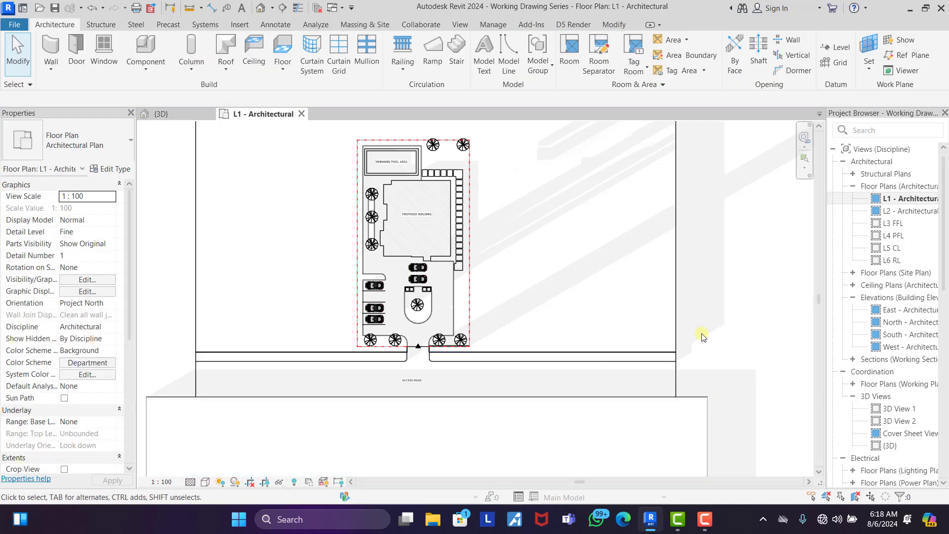
- Turn off shadows in the L1 - Architectural plan view
{"action": "scroll", "coordinate": [552, 362], "scroll_direction": "down", "scroll_amount": 2}
{"action": "left_click", "coordinate": [235, 482]}
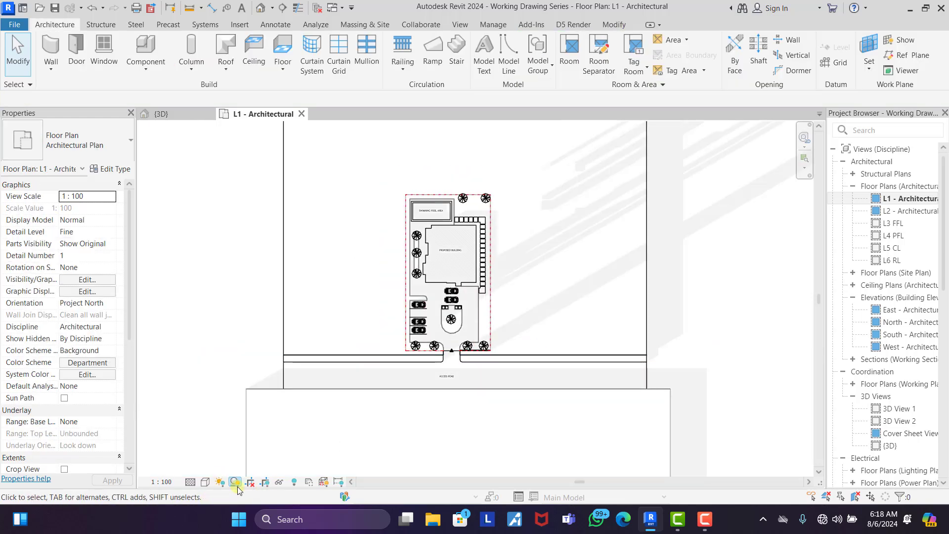
{"action": "left_click", "coordinate": [235, 482]}
- Hide all the trees in the L1 - Architectural plan by hiding their Planting category in the view
{"action": "scroll", "coordinate": [477, 284], "scroll_direction": "down", "scroll_amount": 2}
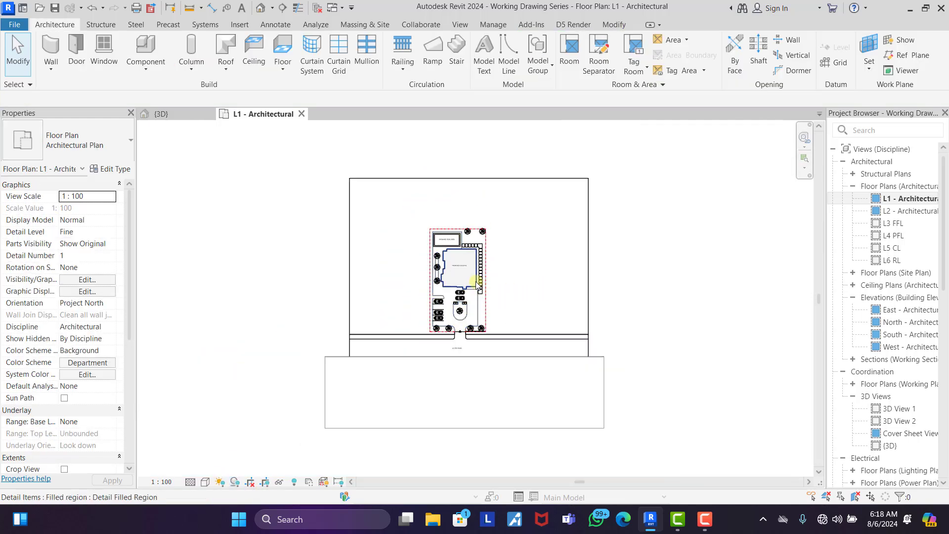
{"action": "scroll", "coordinate": [476, 284], "scroll_direction": "up", "scroll_amount": 4}
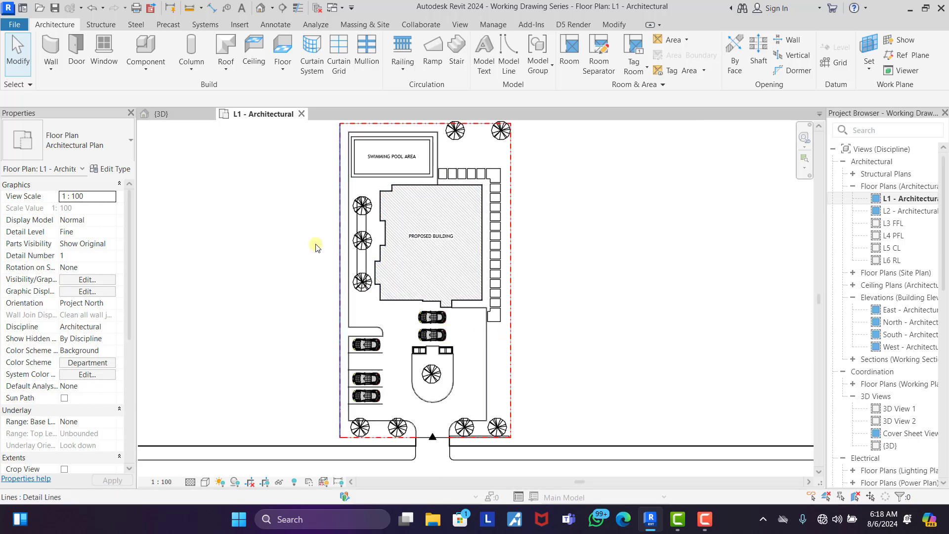
{"action": "scroll", "coordinate": [442, 296], "scroll_direction": "down", "scroll_amount": 1}
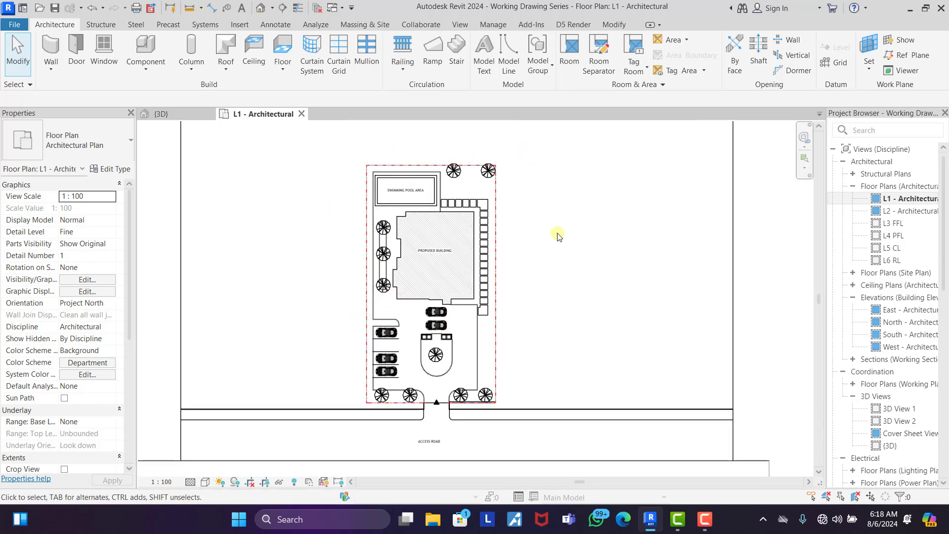
{"action": "scroll", "coordinate": [466, 198], "scroll_direction": "up", "scroll_amount": 2}
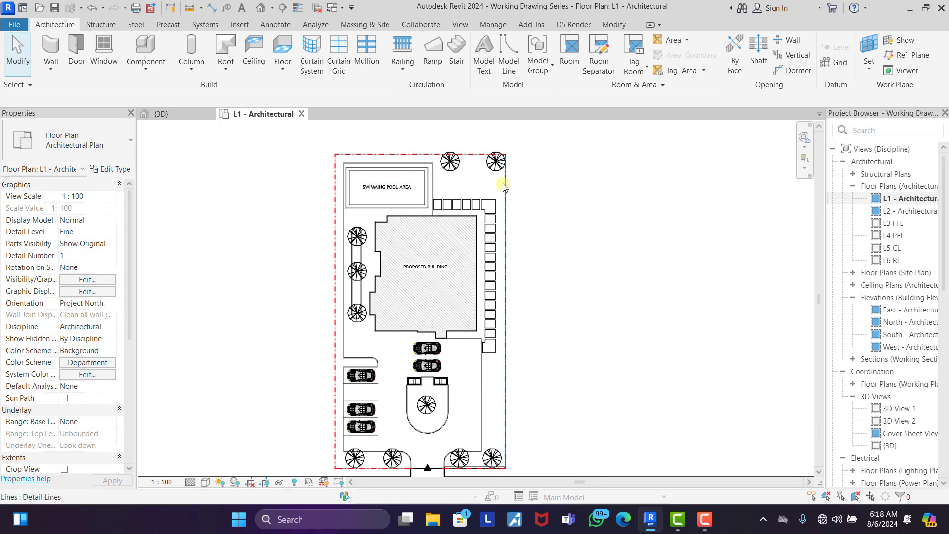
{"action": "scroll", "coordinate": [463, 164], "scroll_direction": "up", "scroll_amount": 2}
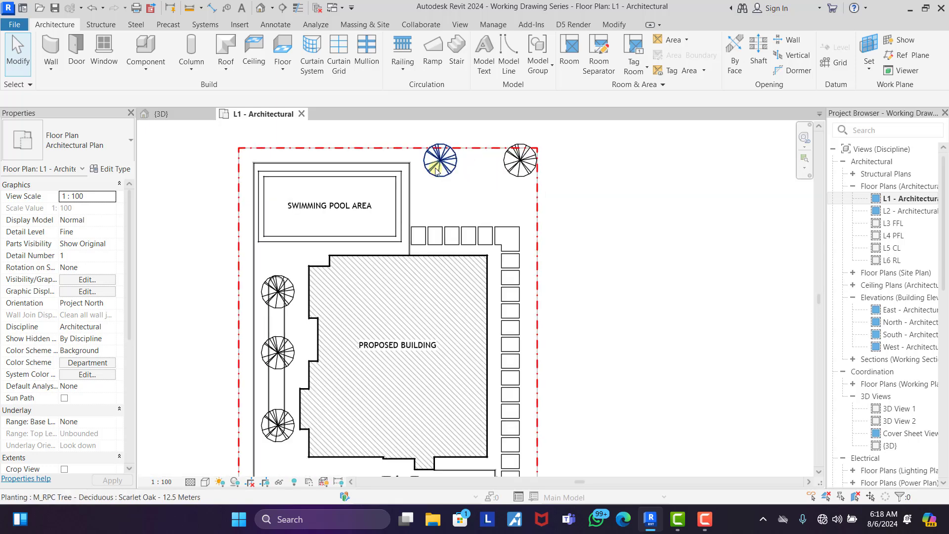
{"action": "left_click", "coordinate": [436, 171]}
{"action": "right_click", "coordinate": [436, 171]}
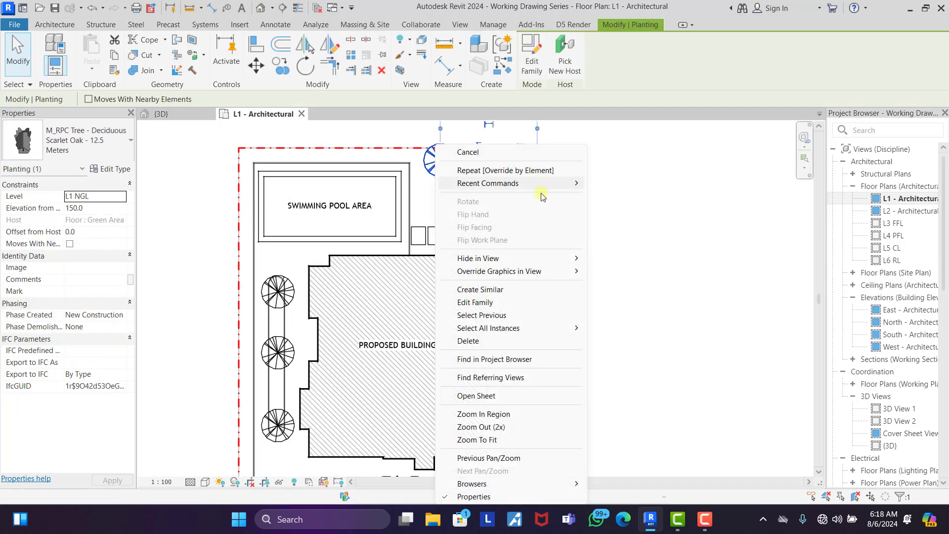
{"action": "mouse_move", "coordinate": [494, 258]}
{"action": "left_click", "coordinate": [627, 271]}
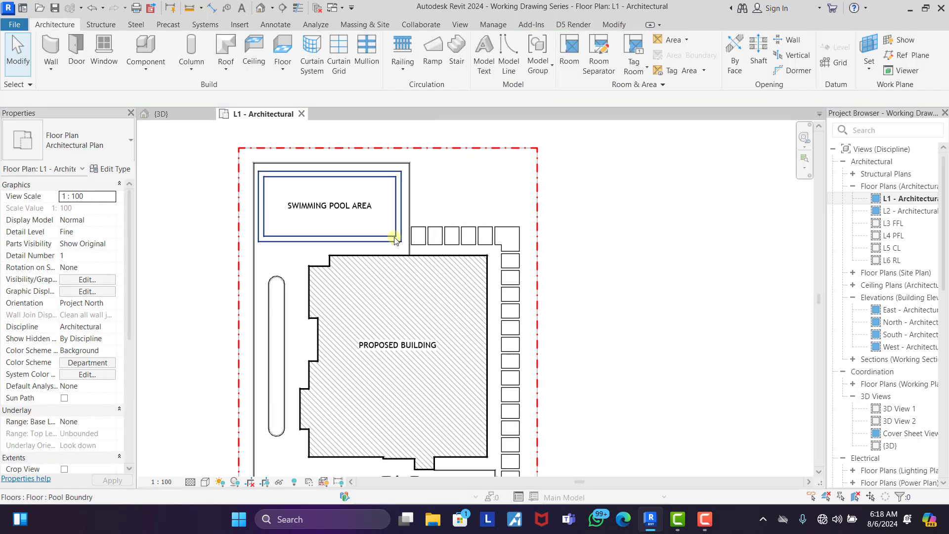
- Hide all the parked cars in the plan by hiding their Site category in the view
{"action": "scroll", "coordinate": [394, 241], "scroll_direction": "down", "scroll_amount": 4}
{"action": "scroll", "coordinate": [433, 356], "scroll_direction": "up", "scroll_amount": 5}
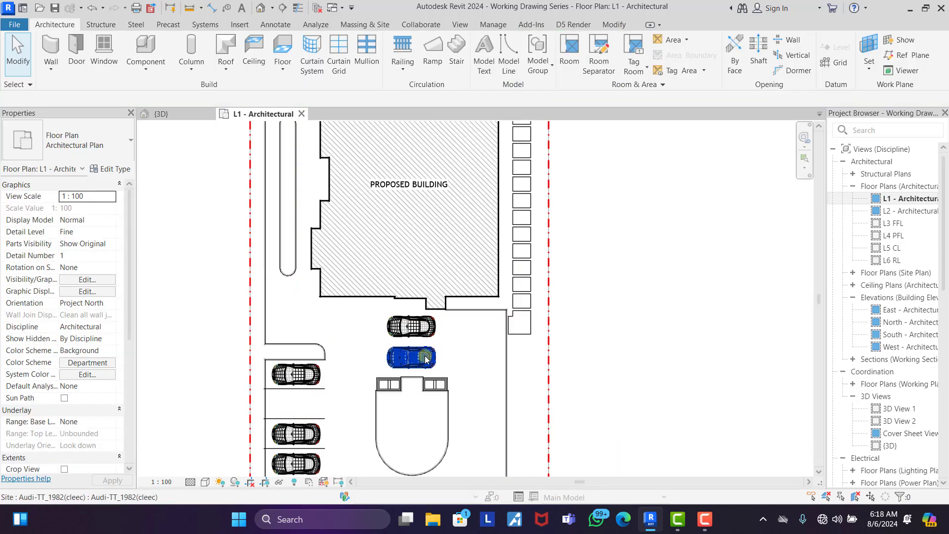
{"action": "right_click", "coordinate": [425, 359]}
{"action": "mouse_move", "coordinate": [500, 121]}
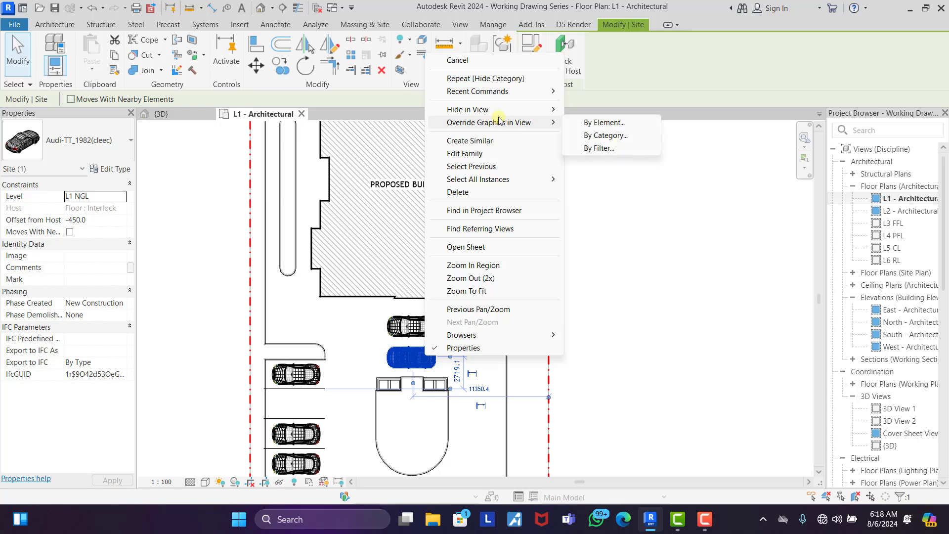
{"action": "left_click", "coordinate": [593, 124]}
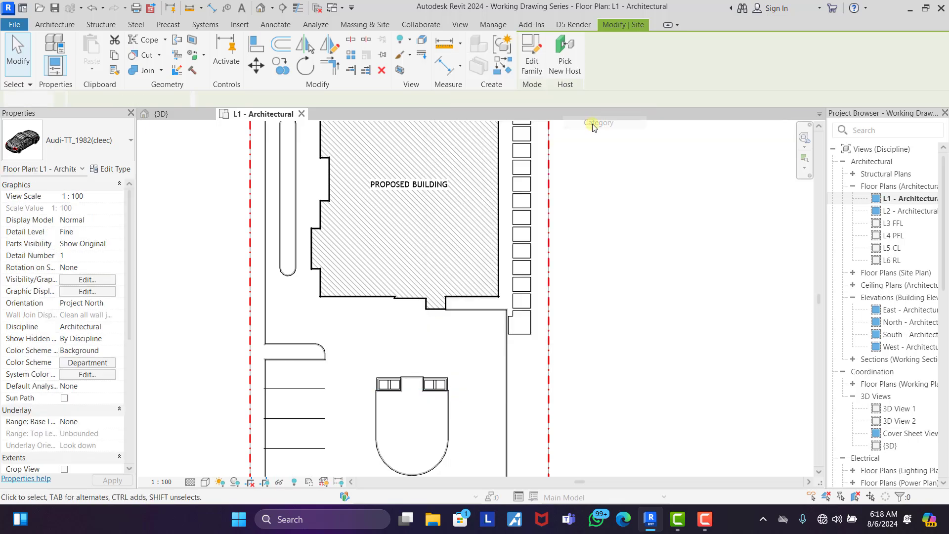
- Turn on the crop view for the L1 - Architectural plan
{"action": "scroll", "coordinate": [417, 262], "scroll_direction": "down", "scroll_amount": 4}
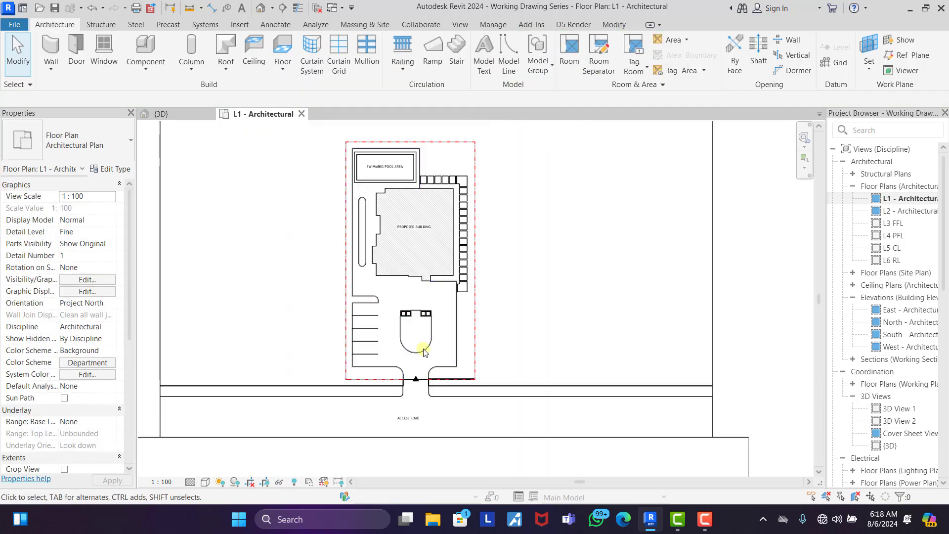
{"action": "left_click", "coordinate": [248, 483]}
{"action": "scroll", "coordinate": [618, 319], "scroll_direction": "up", "scroll_amount": 4}
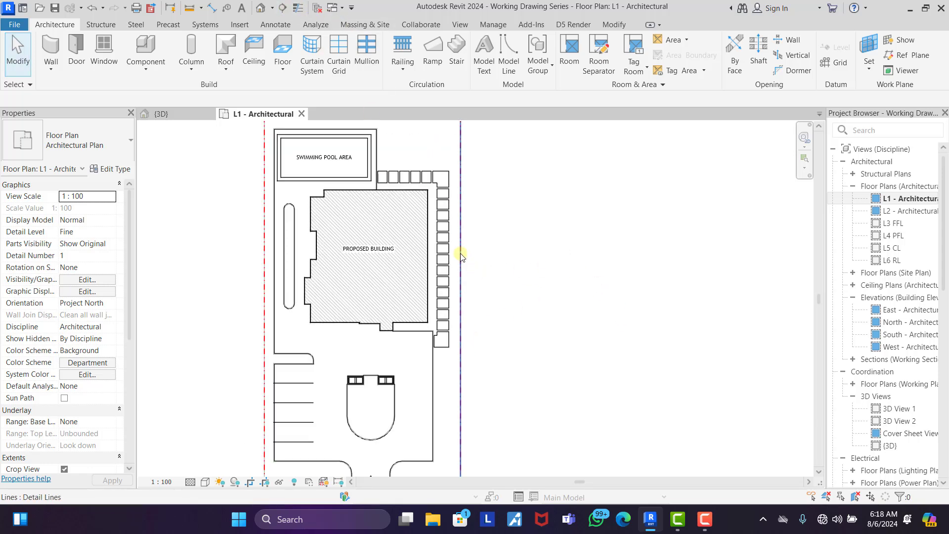
- Override the whole chain of red dash-dot property boundary lines by element, setting the projection line weight to 10
{"action": "key", "text": "Tab"}
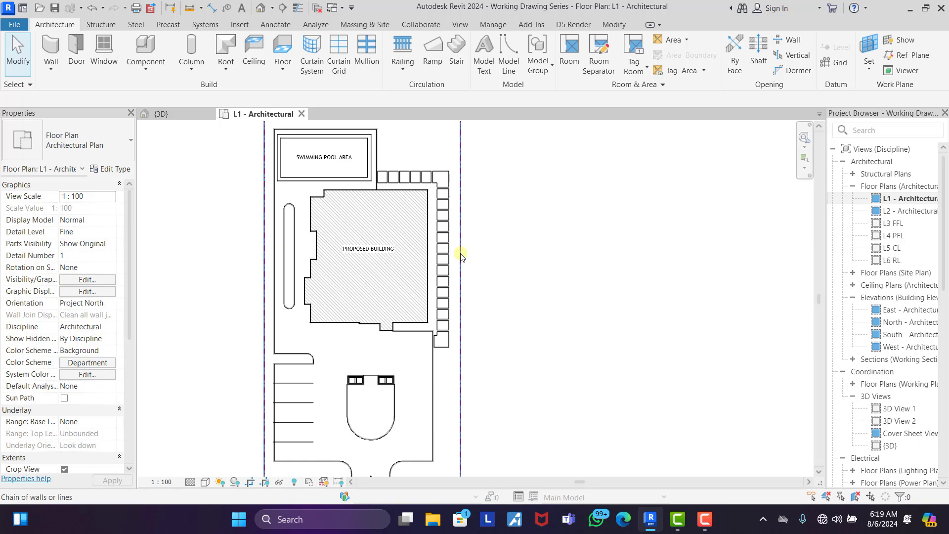
{"action": "left_click", "coordinate": [461, 254]}
{"action": "right_click", "coordinate": [461, 254]}
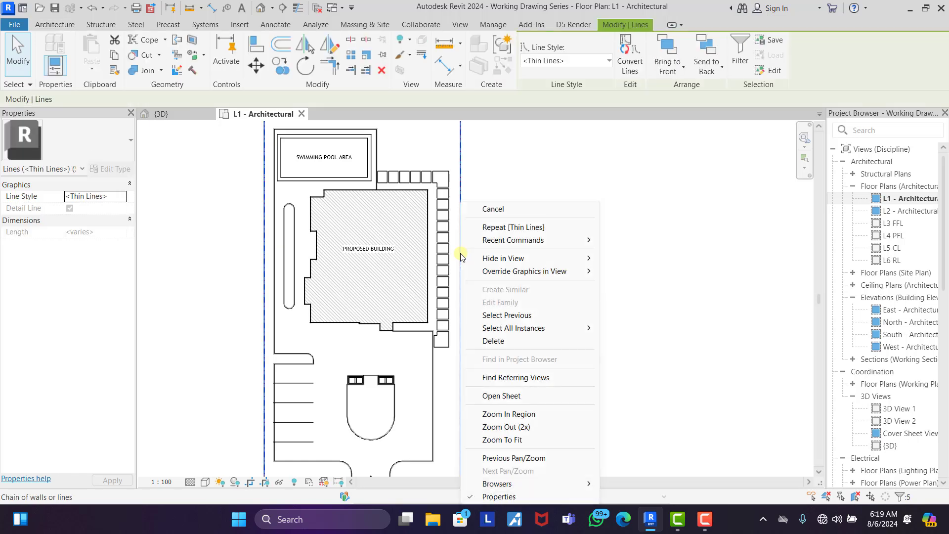
{"action": "mouse_move", "coordinate": [516, 274]}
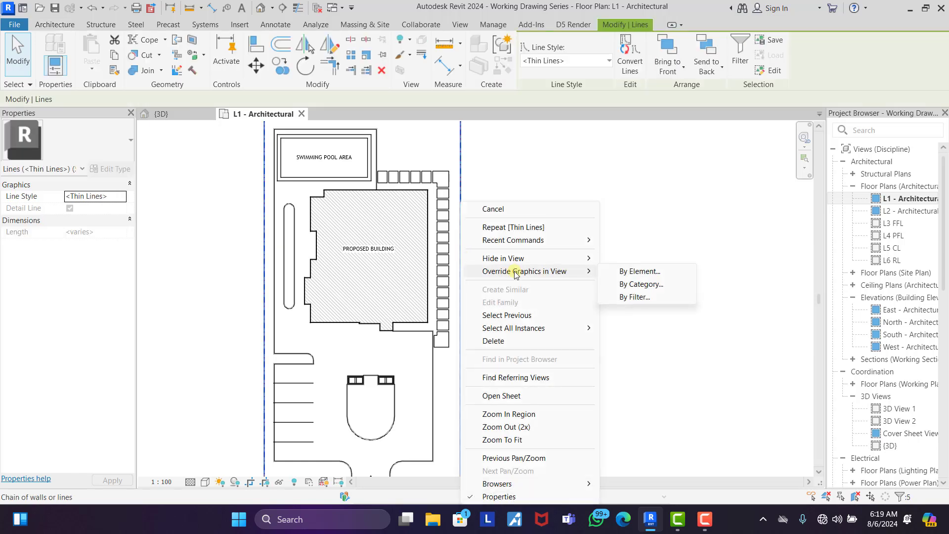
{"action": "left_click", "coordinate": [640, 271]}
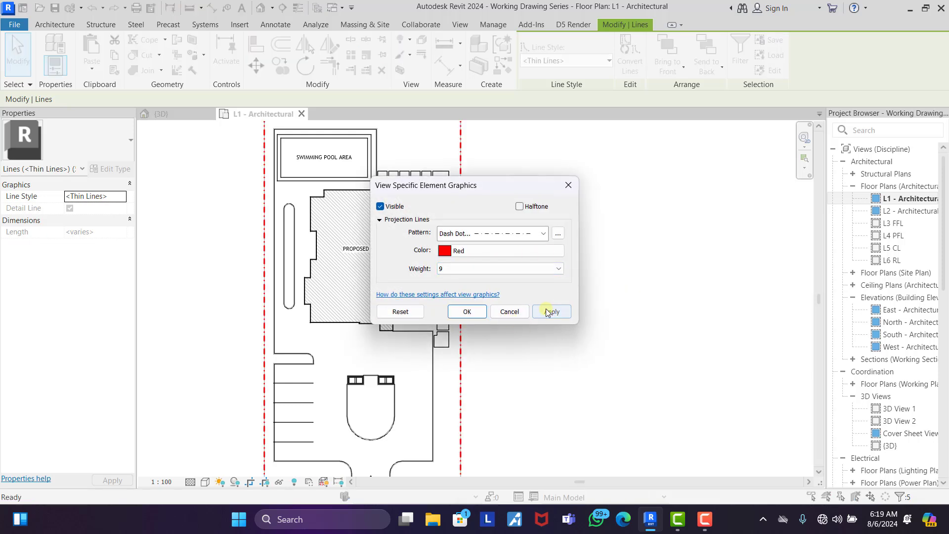
{"action": "left_click", "coordinate": [547, 311]}
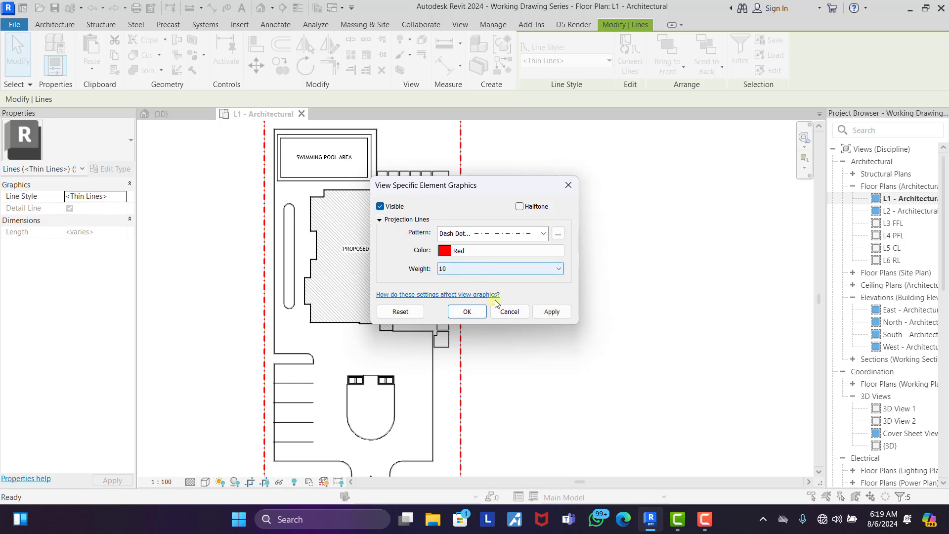
{"action": "left_click", "coordinate": [464, 311]}
{"action": "left_click", "coordinate": [490, 311]}
{"action": "scroll", "coordinate": [534, 300], "scroll_direction": "down", "scroll_amount": 2}
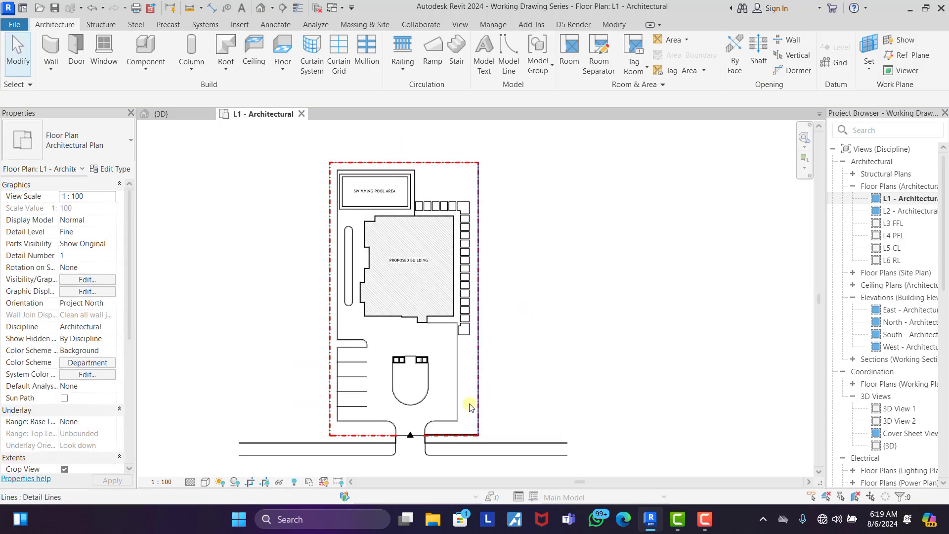
{"action": "scroll", "coordinate": [434, 424], "scroll_direction": "up", "scroll_amount": 2}
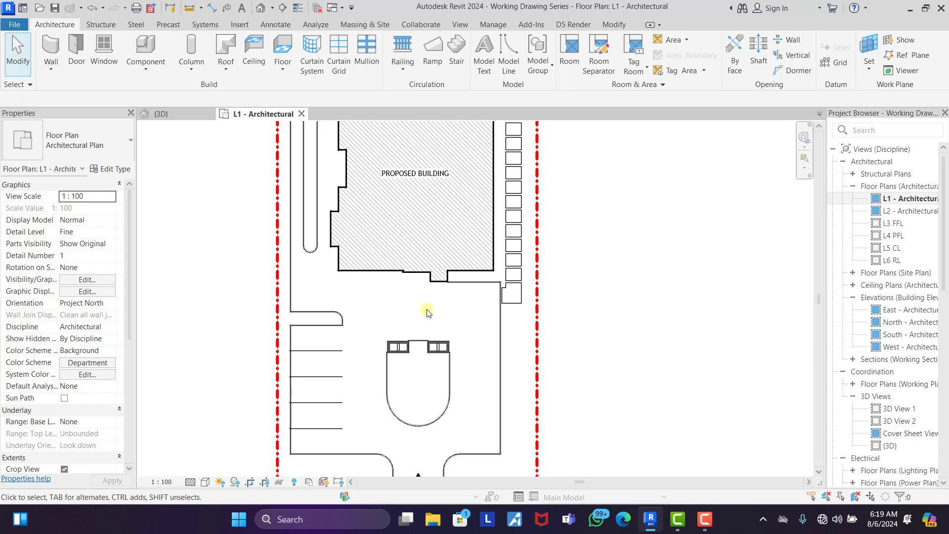
{"action": "scroll", "coordinate": [425, 313], "scroll_direction": "down", "scroll_amount": 3}
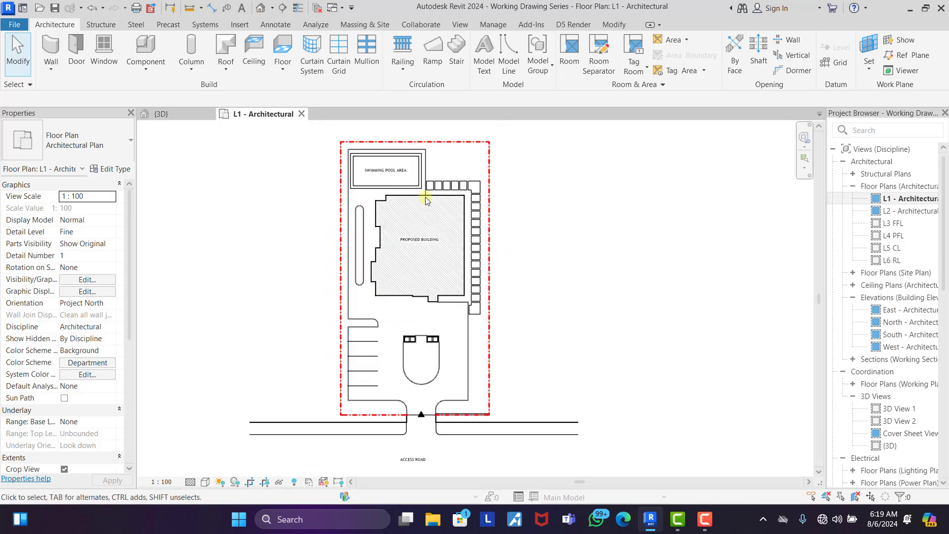
{"action": "scroll", "coordinate": [399, 205], "scroll_direction": "up", "scroll_amount": 3}
{"action": "scroll", "coordinate": [399, 205], "scroll_direction": "up", "scroll_amount": 3}
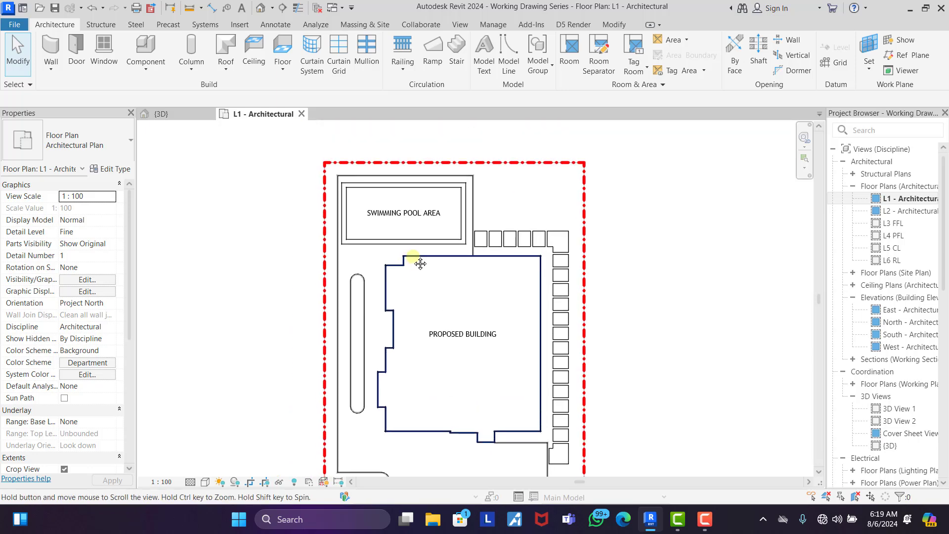
{"action": "left_click", "coordinate": [418, 253]}
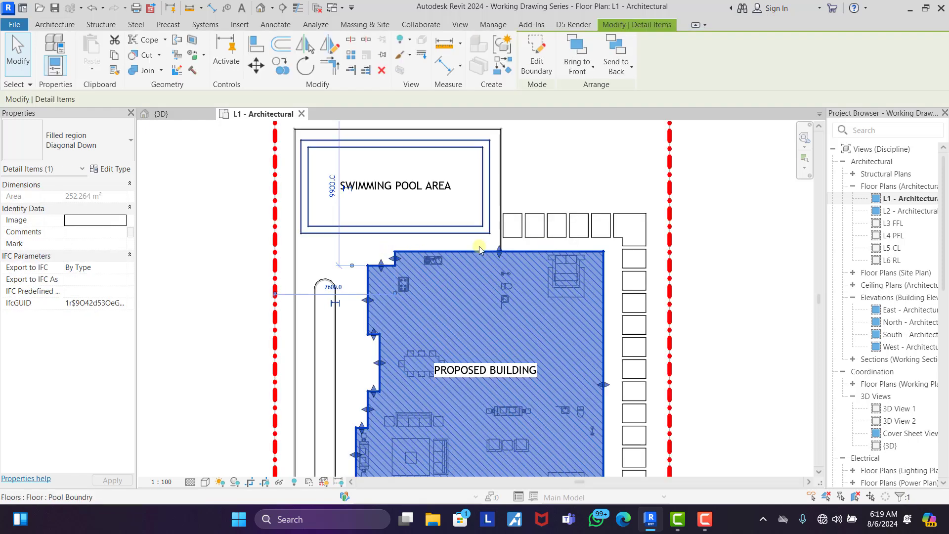
{"action": "key", "text": "Escape"}
{"action": "scroll", "coordinate": [402, 230], "scroll_direction": "down", "scroll_amount": 3}
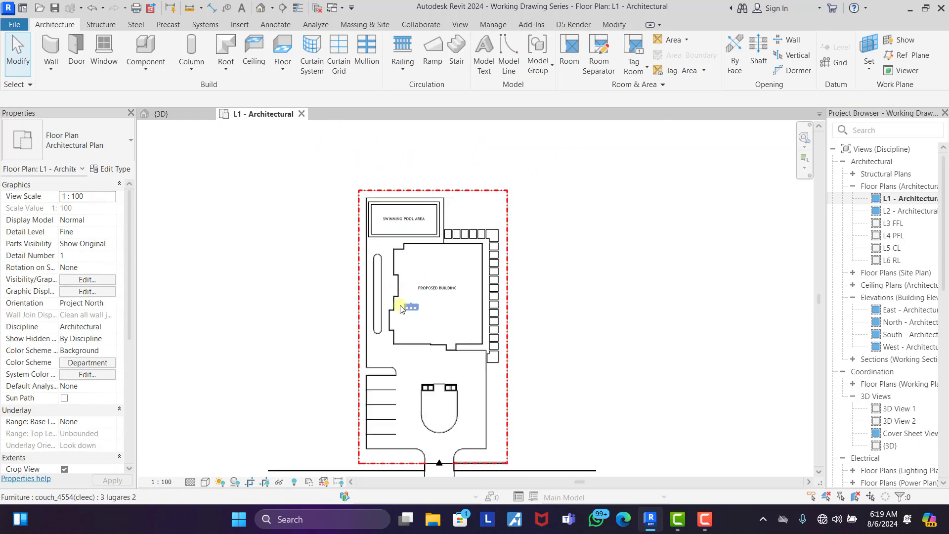
- Override the Green Area floor around the proposed building by element, setting its foreground surface pattern to Sand
{"action": "scroll", "coordinate": [489, 218], "scroll_direction": "up", "scroll_amount": 5}
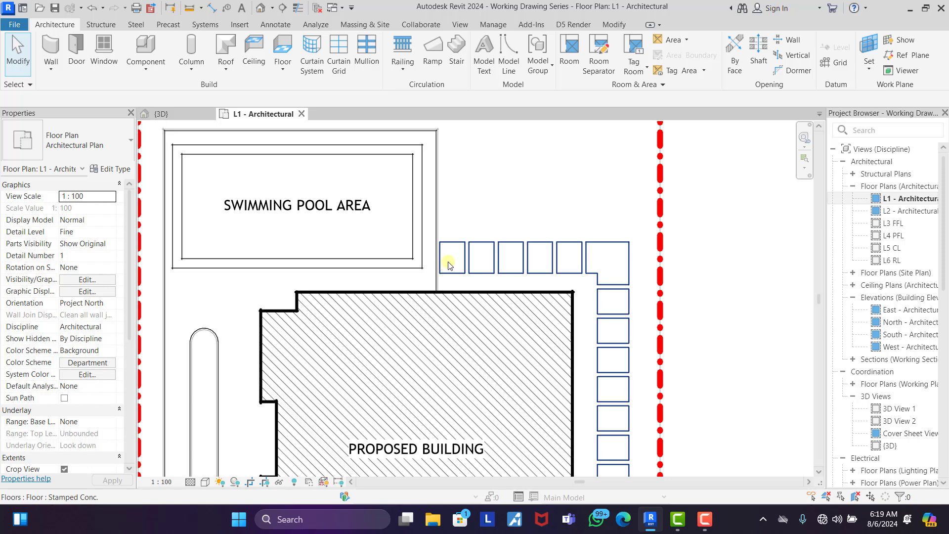
{"action": "left_click", "coordinate": [442, 223]}
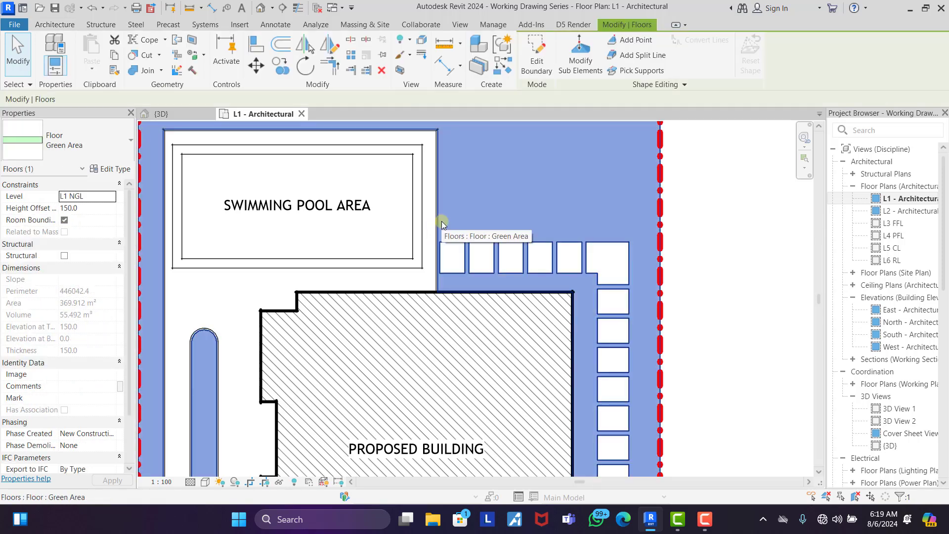
{"action": "right_click", "coordinate": [442, 224]}
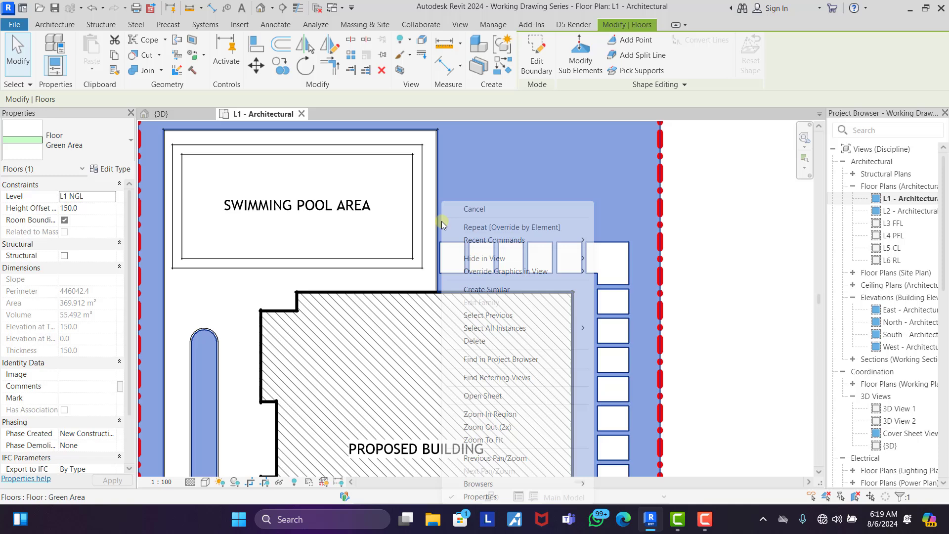
{"action": "left_click", "coordinate": [499, 228]}
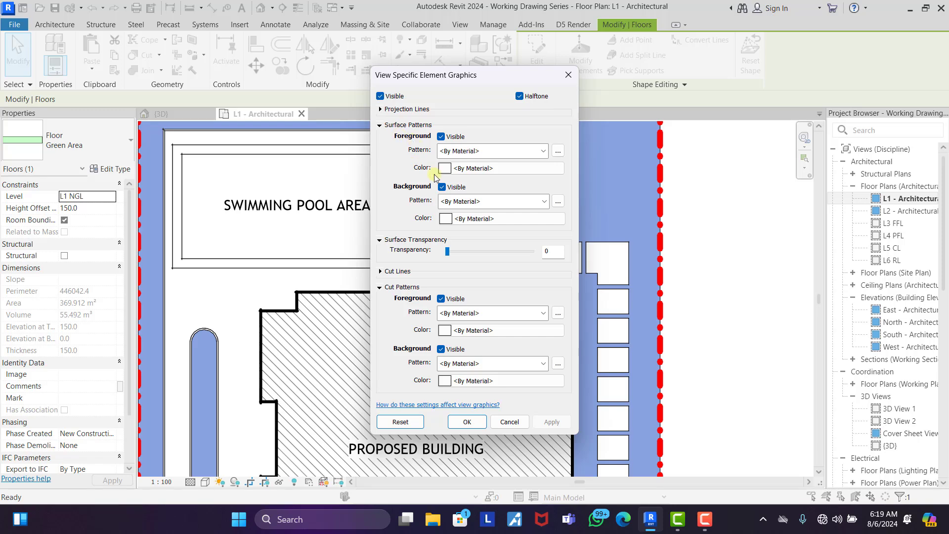
{"action": "left_click", "coordinate": [543, 151]}
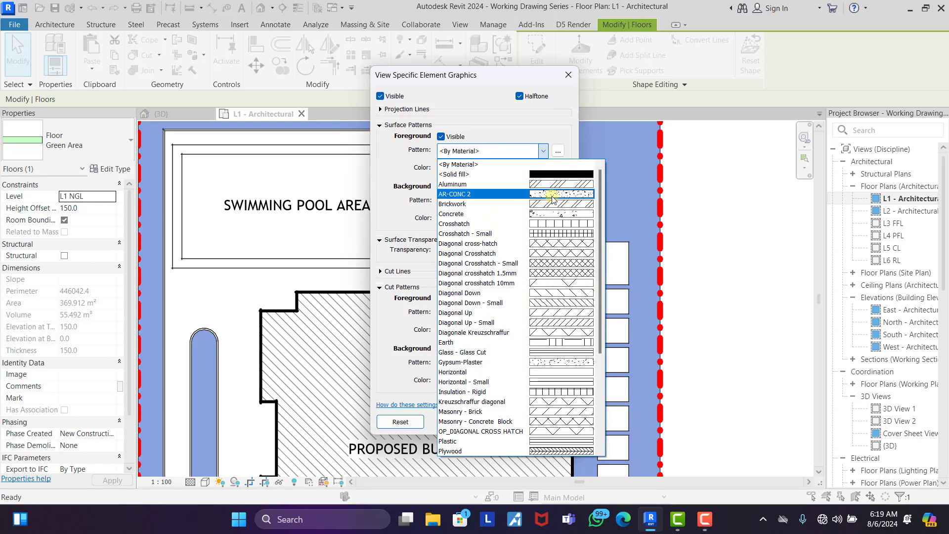
{"action": "scroll", "coordinate": [553, 199], "scroll_direction": "down", "scroll_amount": 5}
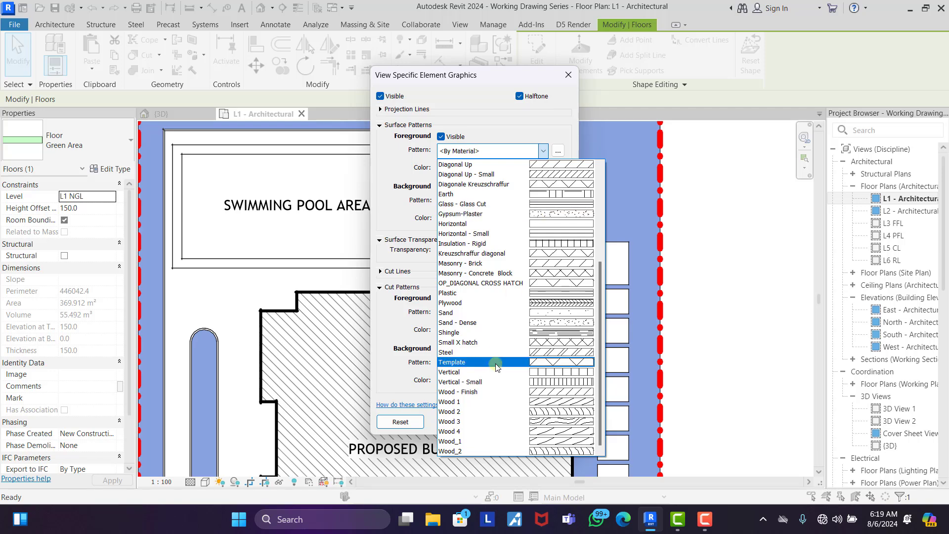
{"action": "left_click", "coordinate": [464, 313]}
- Set the Green Area floor's foreground surface pattern colour to Black and accept the graphics override
{"action": "left_click", "coordinate": [507, 169]}
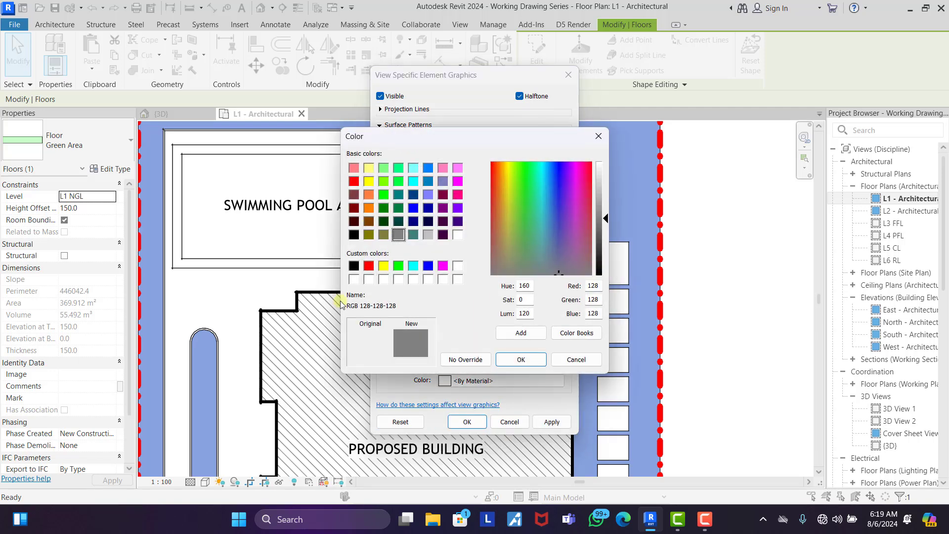
{"action": "left_click", "coordinate": [354, 267]}
{"action": "left_click", "coordinate": [521, 360]}
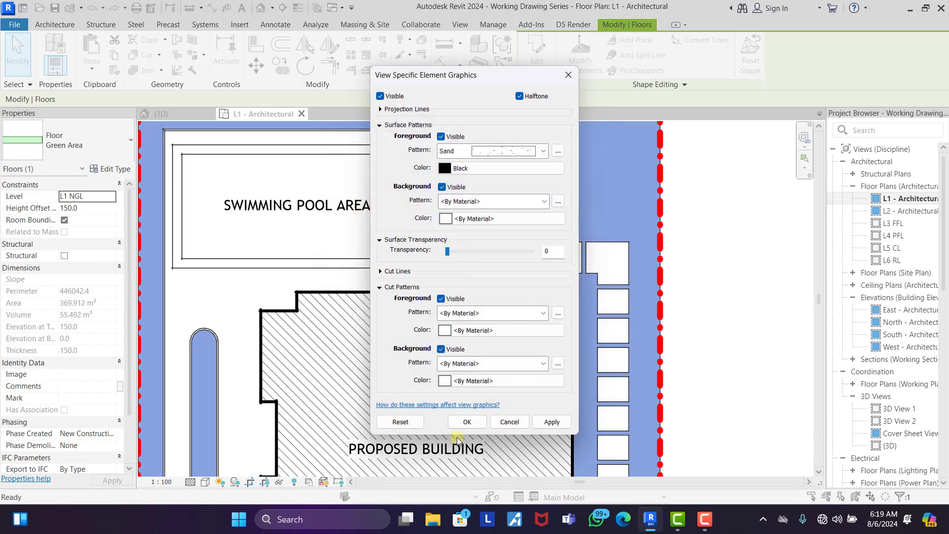
{"action": "left_click", "coordinate": [467, 422]}
{"action": "left_click", "coordinate": [699, 311]}
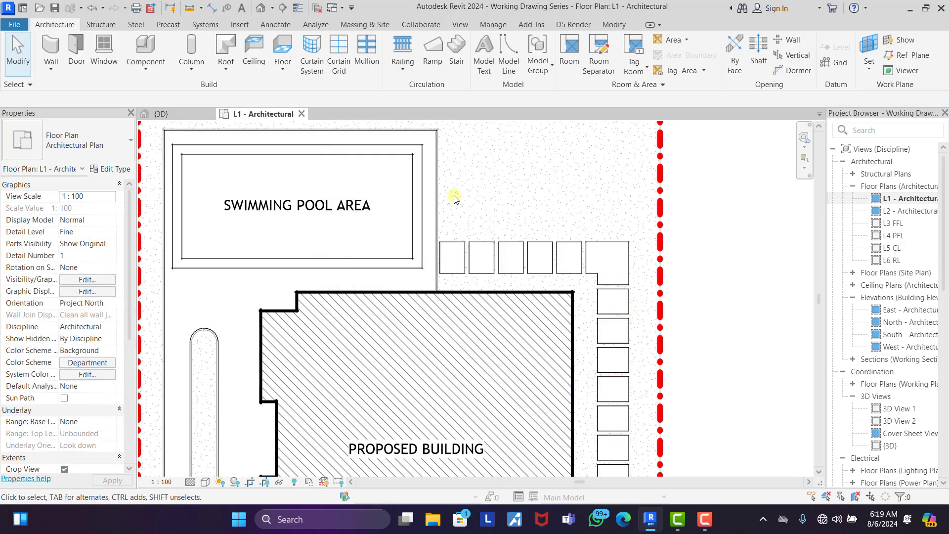
{"action": "scroll", "coordinate": [451, 198], "scroll_direction": "down", "scroll_amount": 3}
{"action": "scroll", "coordinate": [457, 187], "scroll_direction": "up", "scroll_amount": 5}
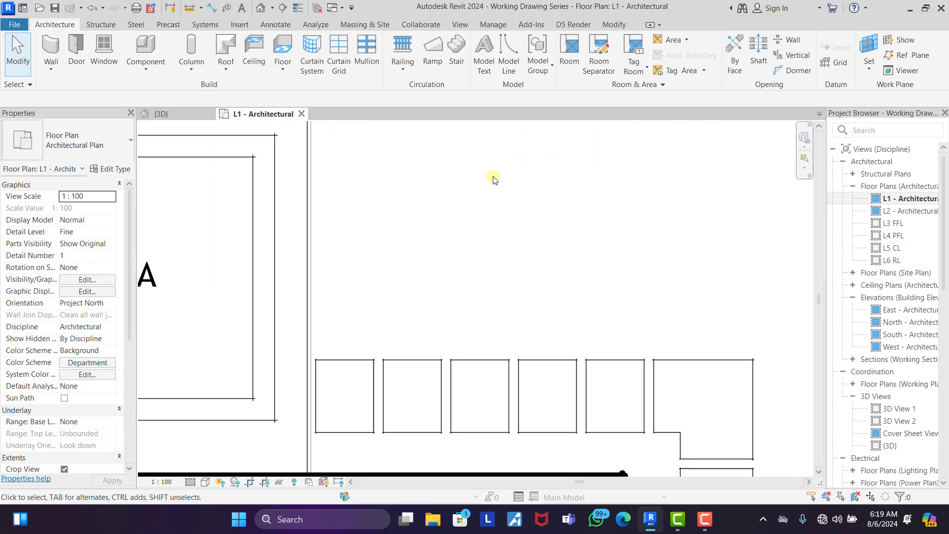
{"action": "scroll", "coordinate": [418, 235], "scroll_direction": "down", "scroll_amount": 3}
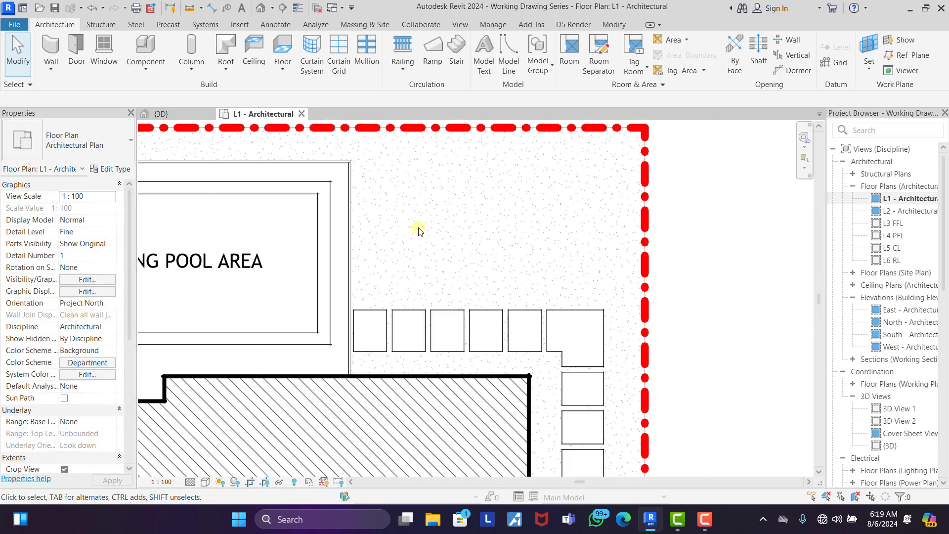
{"action": "scroll", "coordinate": [424, 221], "scroll_direction": "down", "scroll_amount": 5}
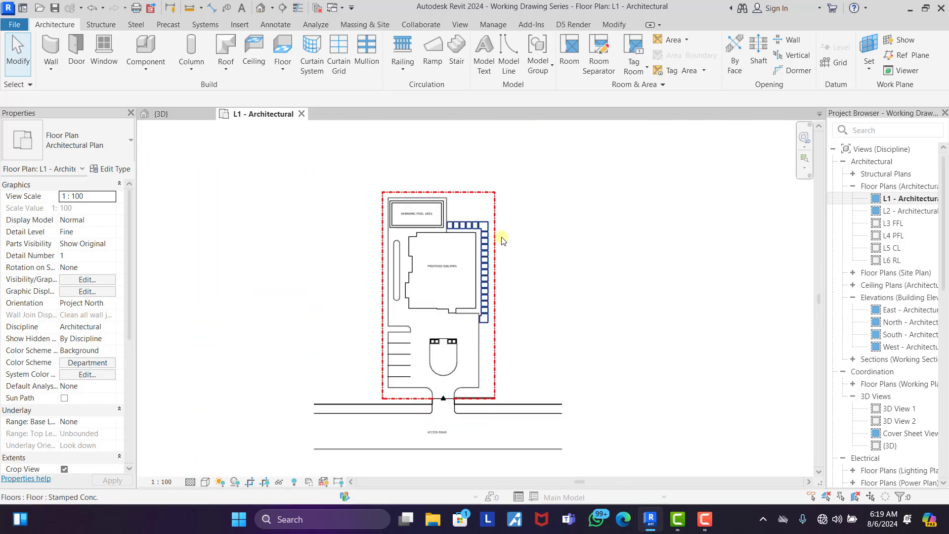
- Examine the re-hatched site plan from the swimming pool and proposed building down to the access road's slab edges
{"action": "scroll", "coordinate": [465, 212], "scroll_direction": "up", "scroll_amount": 6}
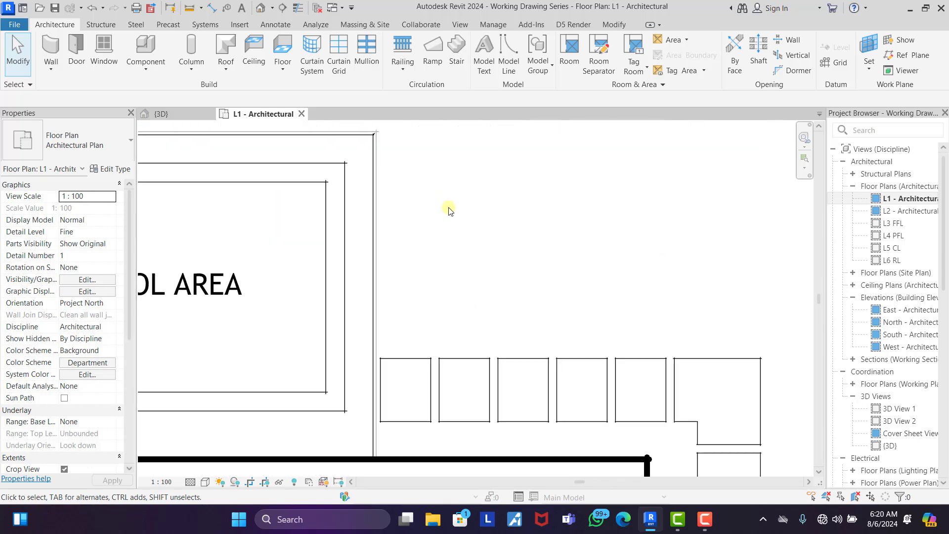
{"action": "scroll", "coordinate": [474, 223], "scroll_direction": "down", "scroll_amount": 5}
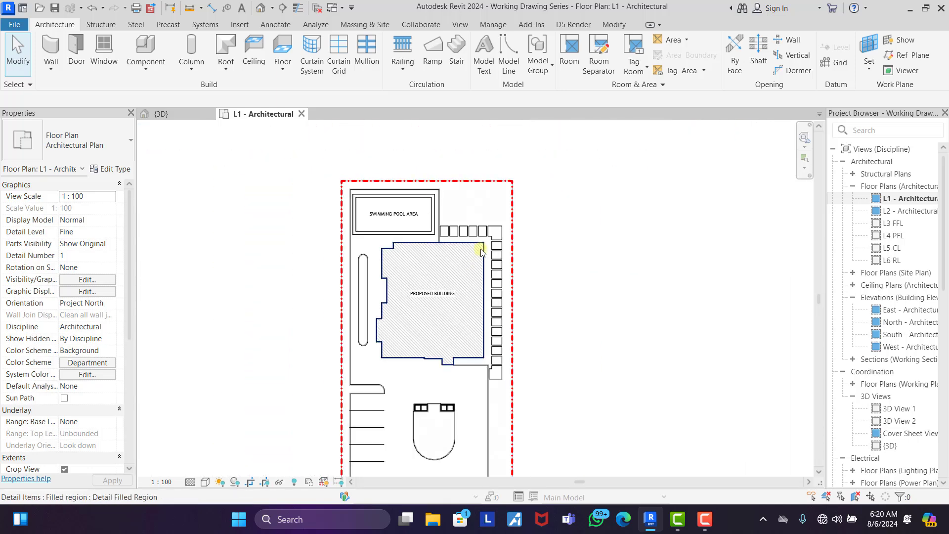
{"action": "scroll", "coordinate": [364, 338], "scroll_direction": "up", "scroll_amount": 6}
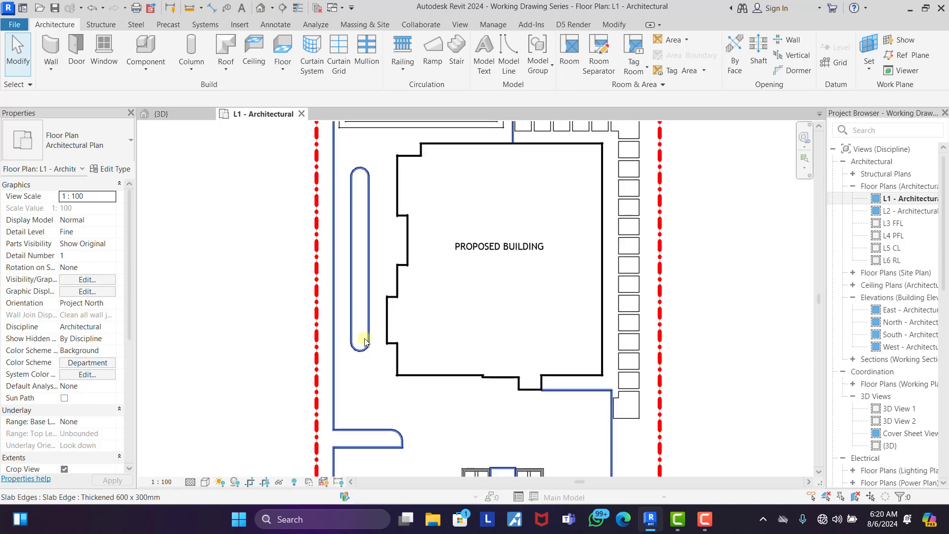
{"action": "scroll", "coordinate": [361, 311], "scroll_direction": "up", "scroll_amount": 2}
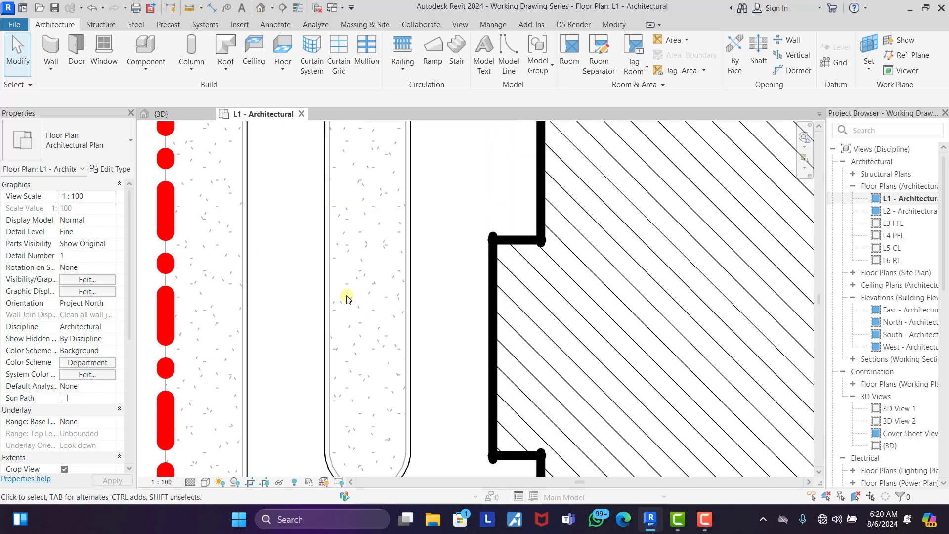
{"action": "scroll", "coordinate": [371, 238], "scroll_direction": "down", "scroll_amount": 8}
{"action": "scroll", "coordinate": [464, 411], "scroll_direction": "up", "scroll_amount": 6}
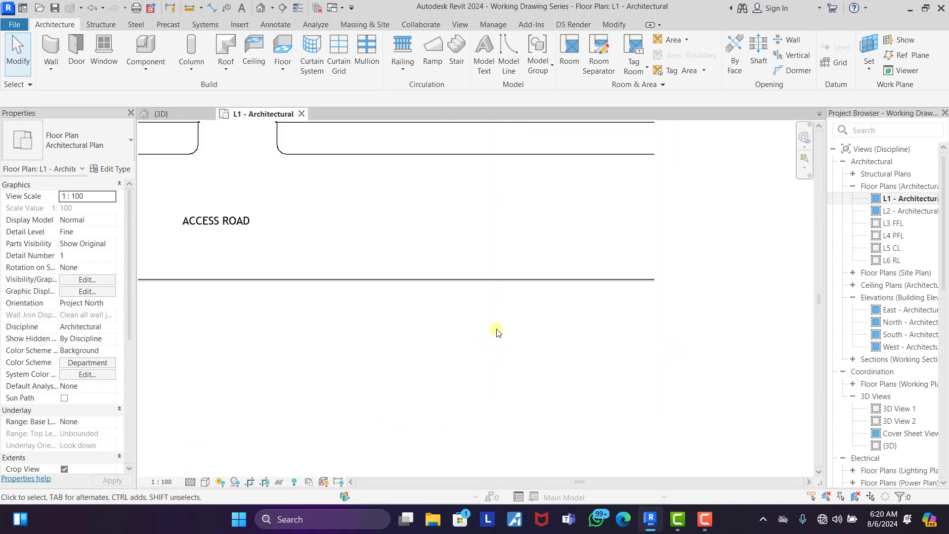
{"action": "scroll", "coordinate": [584, 143], "scroll_direction": "up", "scroll_amount": 3}
{"action": "left_click", "coordinate": [583, 141]}
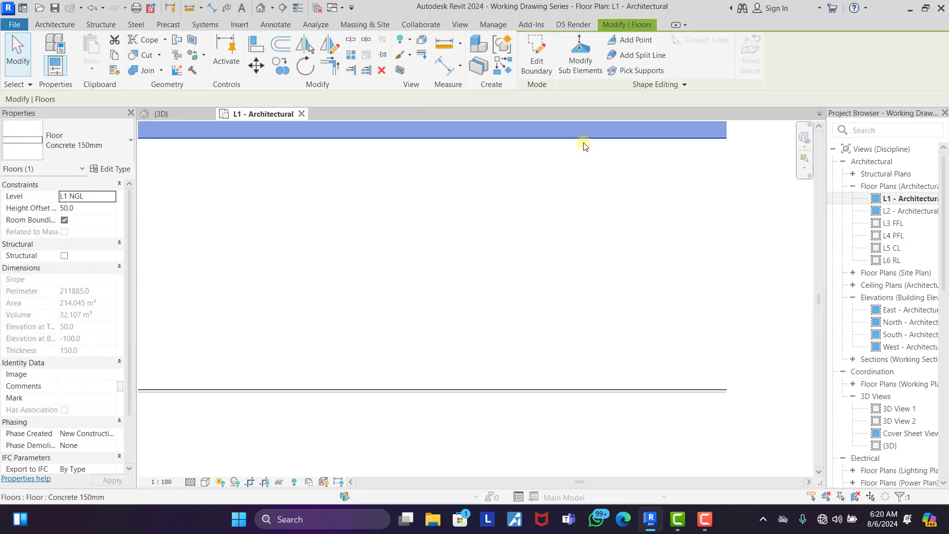
{"action": "left_click", "coordinate": [583, 269]}
{"action": "scroll", "coordinate": [582, 269], "scroll_direction": "down", "scroll_amount": 3}
{"action": "left_click", "coordinate": [505, 339]}
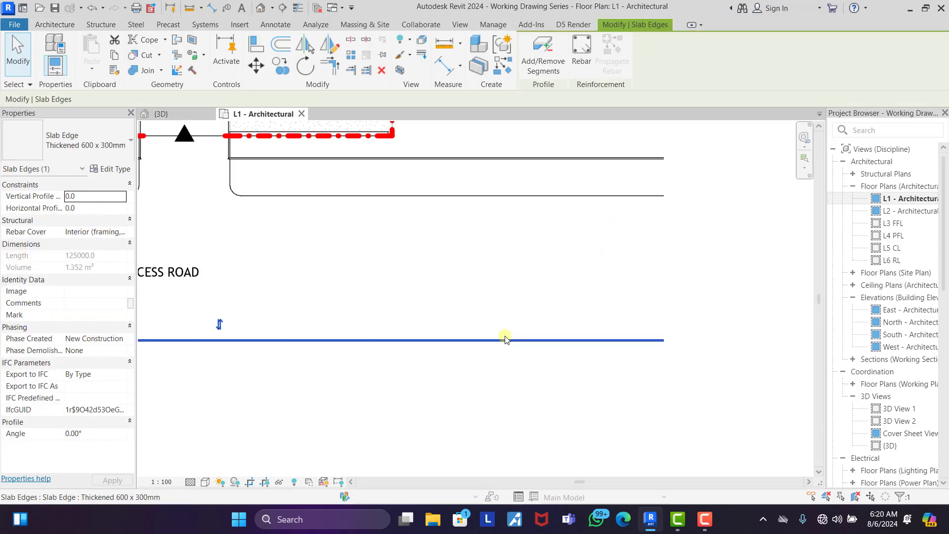
{"action": "left_click", "coordinate": [517, 373]}
{"action": "scroll", "coordinate": [507, 364], "scroll_direction": "down", "scroll_amount": 6}
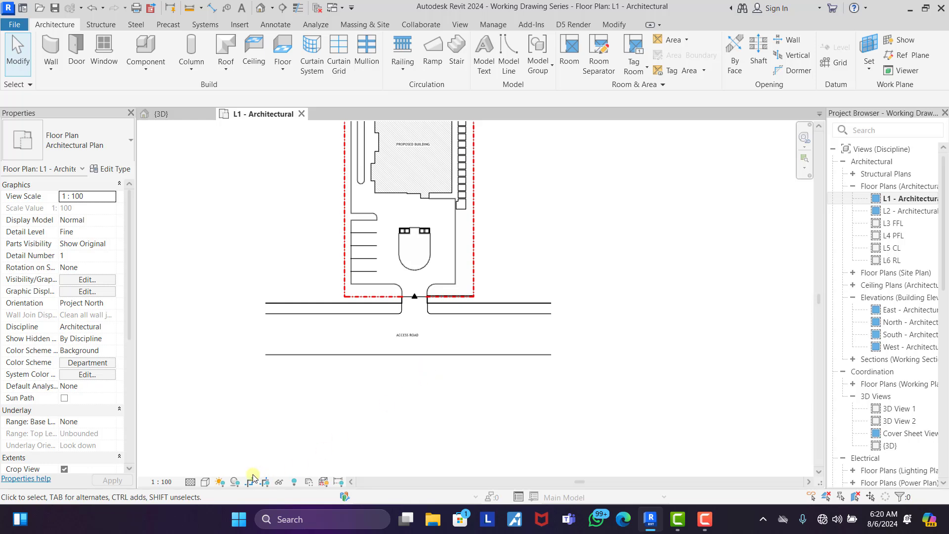
- Turn the crop view off to inspect the access road beyond the crop, and turn it back on
{"action": "left_click", "coordinate": [234, 482]}
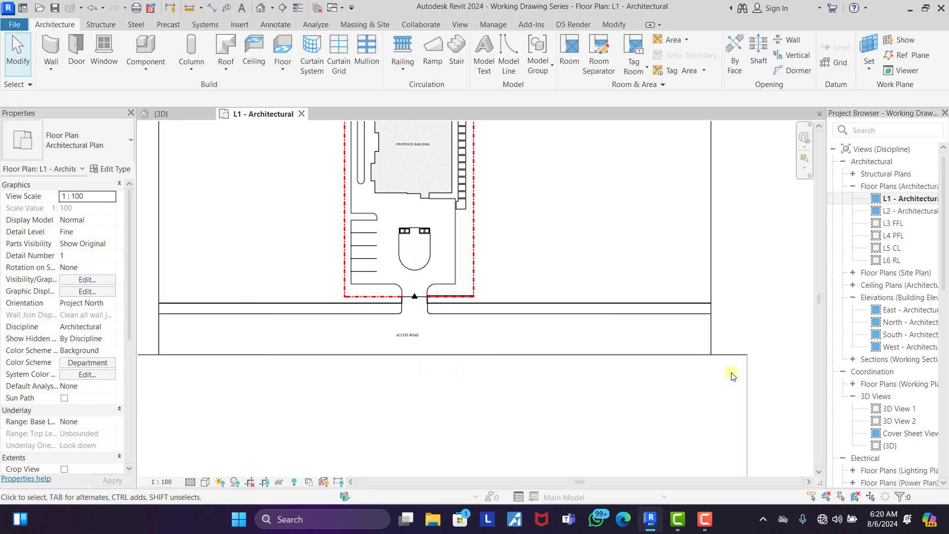
{"action": "scroll", "coordinate": [747, 378], "scroll_direction": "up", "scroll_amount": 3}
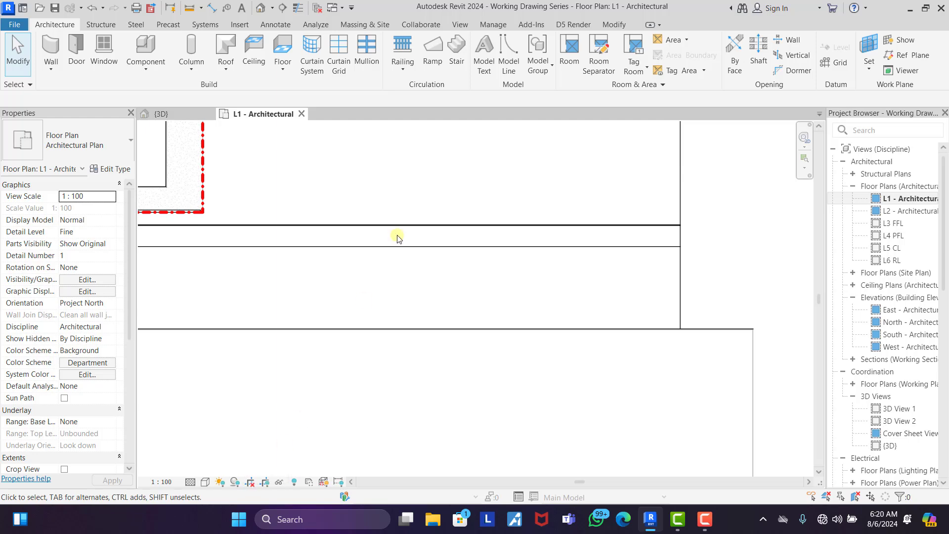
{"action": "left_click", "coordinate": [250, 484]}
{"action": "scroll", "coordinate": [574, 360], "scroll_direction": "down", "scroll_amount": 4}
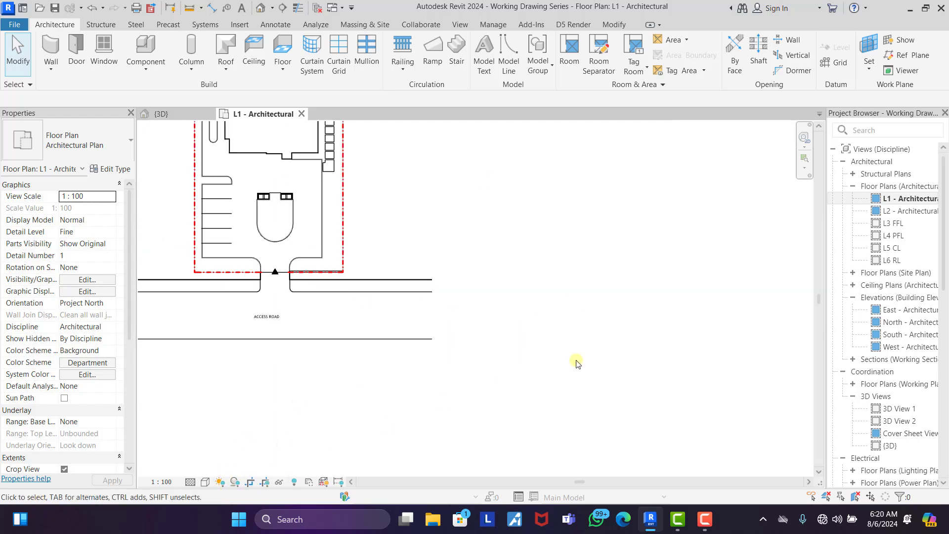
- Move the ACCESS ROAD text note slightly so it sits centred below the site entrance arrow
{"action": "scroll", "coordinate": [405, 253], "scroll_direction": "up", "scroll_amount": 2}
{"action": "scroll", "coordinate": [406, 380], "scroll_direction": "up", "scroll_amount": 3}
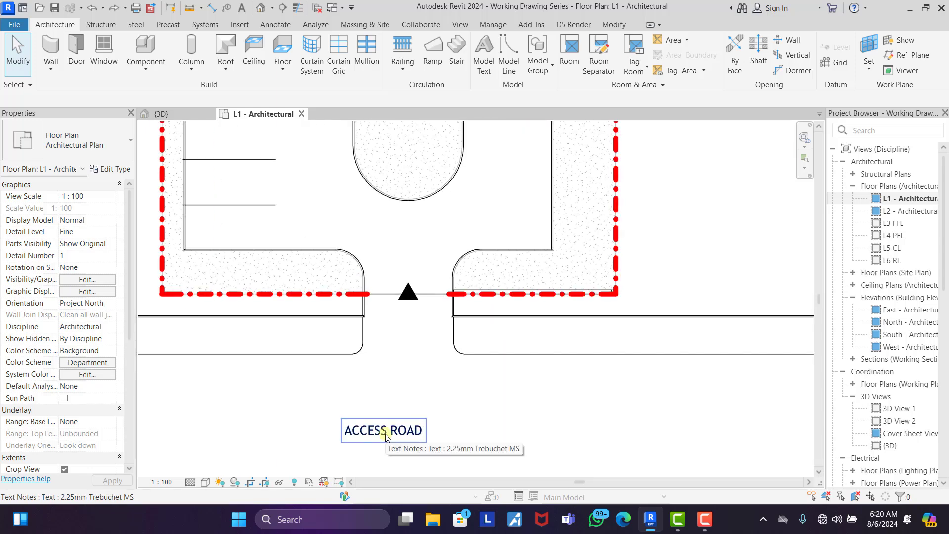
{"action": "left_click", "coordinate": [392, 433]}
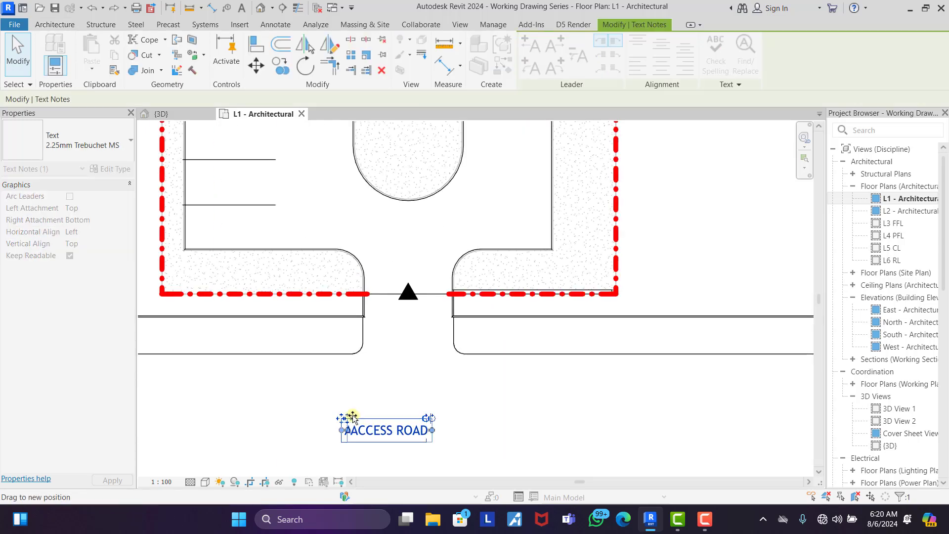
{"action": "left_click_drag", "start_coordinate": [341, 418], "coordinate": [364, 415]}
{"action": "left_click", "coordinate": [487, 409]}
{"action": "scroll", "coordinate": [422, 384], "scroll_direction": "down", "scroll_amount": 4}
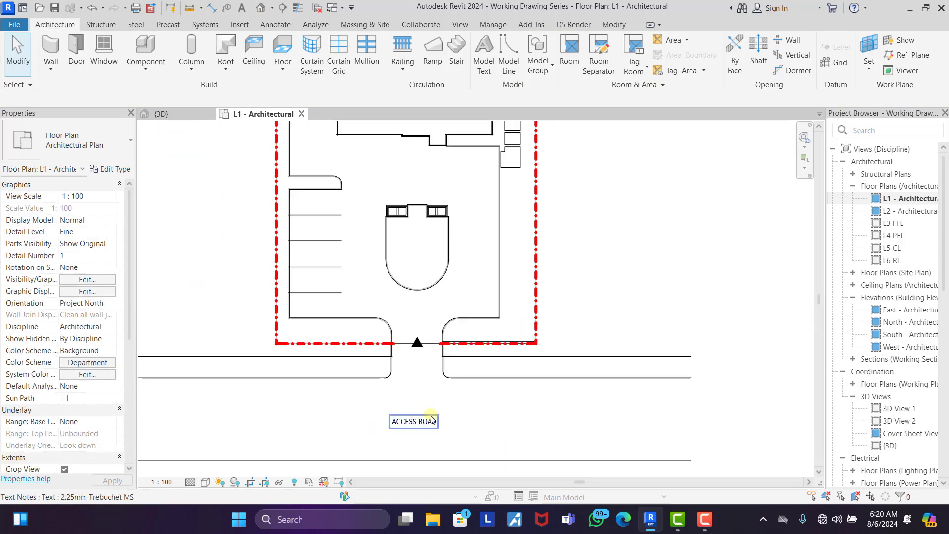
- Start an aligned dimension and duplicate its Linear - 2.25mm Trebuchet MS type under the name 1.5mm el
{"action": "scroll", "coordinate": [421, 381], "scroll_direction": "down", "scroll_amount": 3}
{"action": "scroll", "coordinate": [424, 270], "scroll_direction": "up", "scroll_amount": 4}
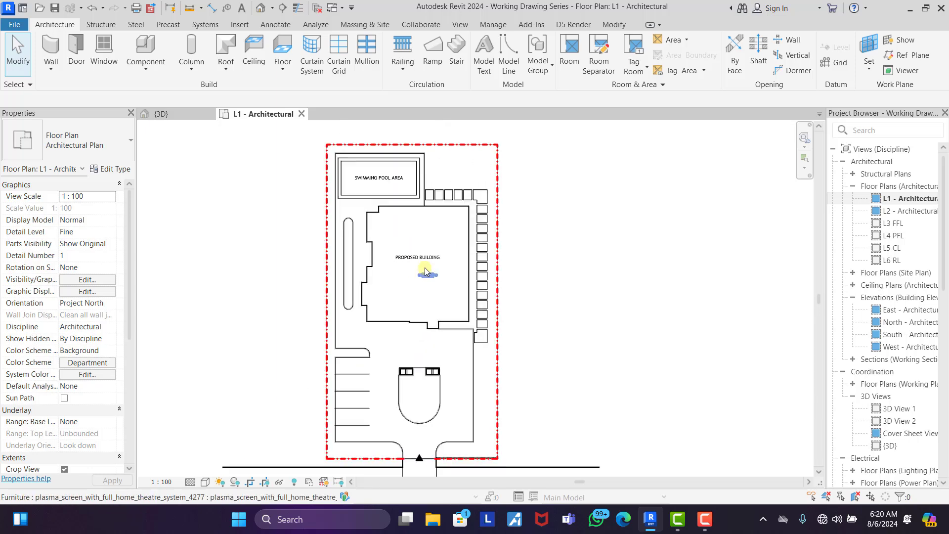
{"action": "scroll", "coordinate": [379, 164], "scroll_direction": "up", "scroll_amount": 3}
{"action": "middle_click_drag", "start_coordinate": [394, 207], "coordinate": [379, 257]}
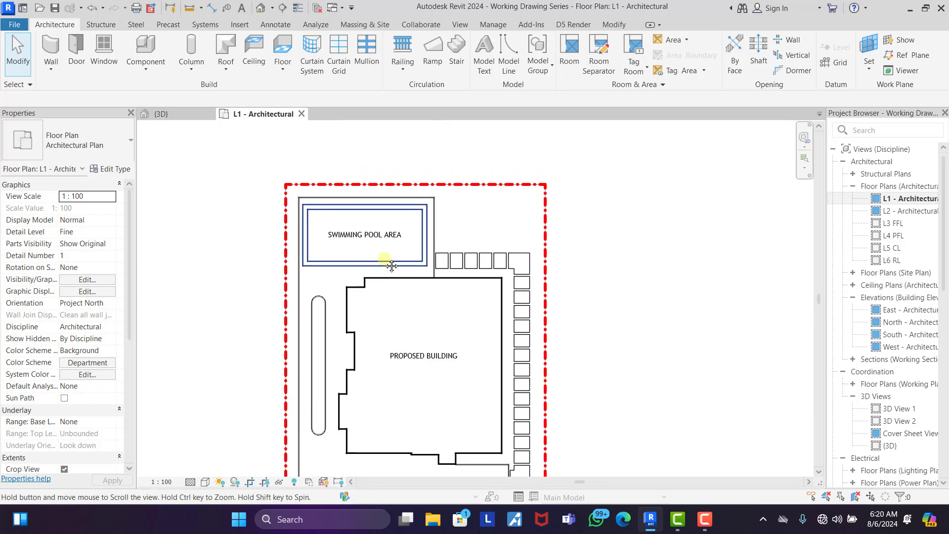
{"action": "left_click", "coordinate": [605, 24]}
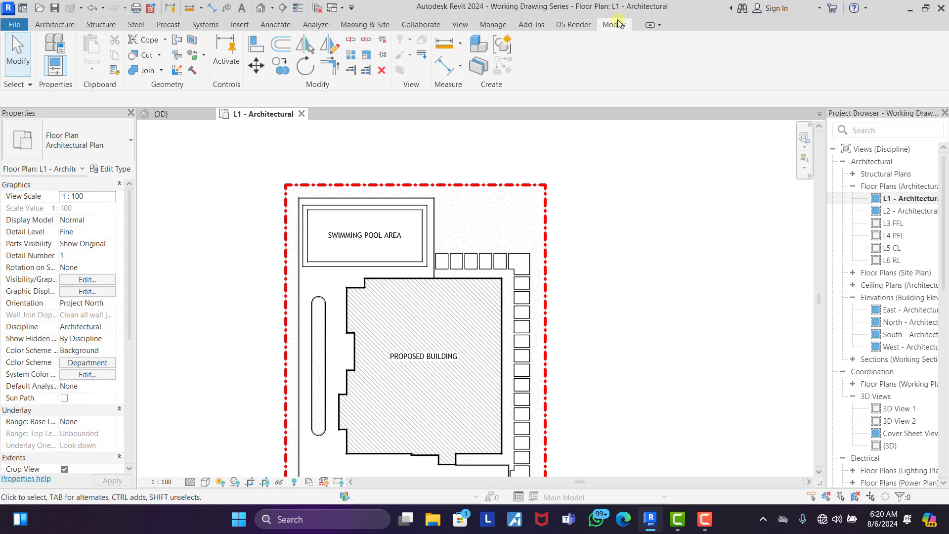
{"action": "left_click", "coordinate": [445, 66]}
{"action": "left_click", "coordinate": [116, 169]}
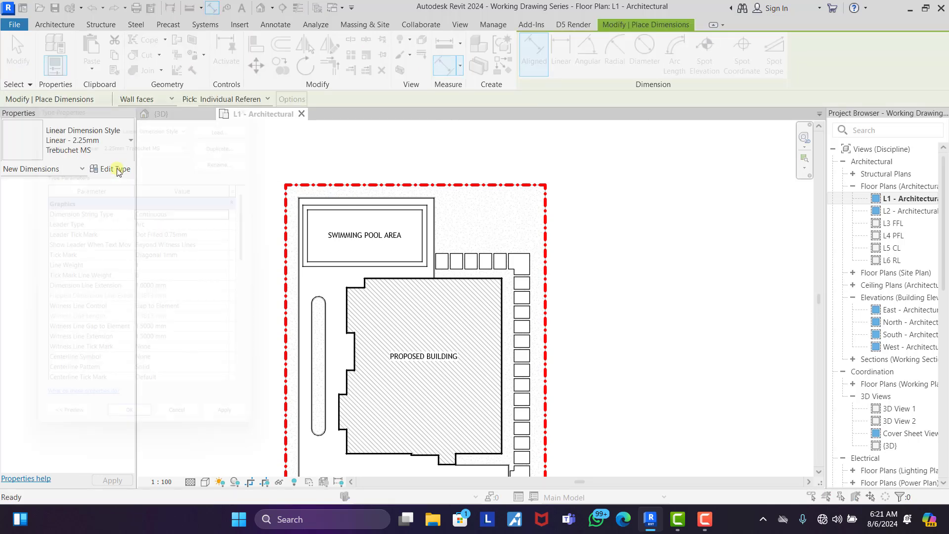
{"action": "left_click", "coordinate": [252, 134]}
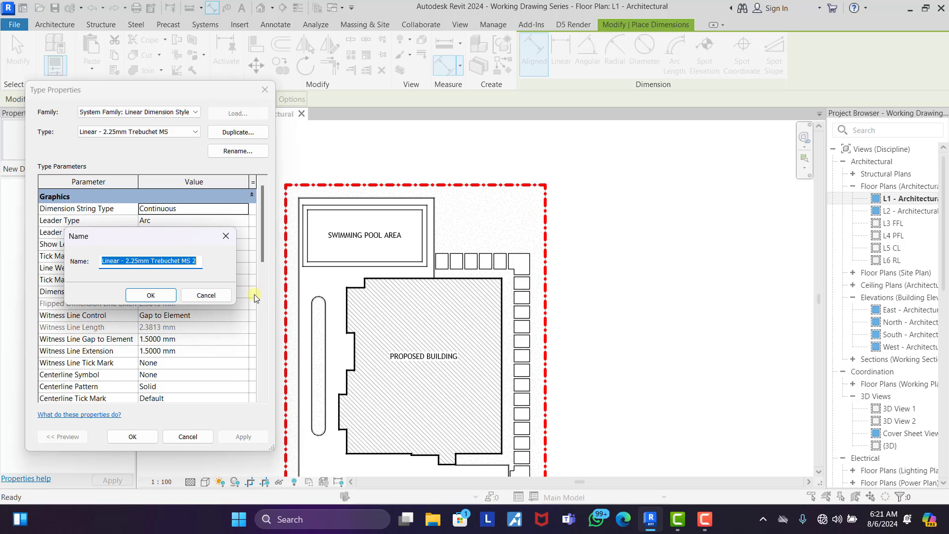
{"action": "type", "text": "1.5"}
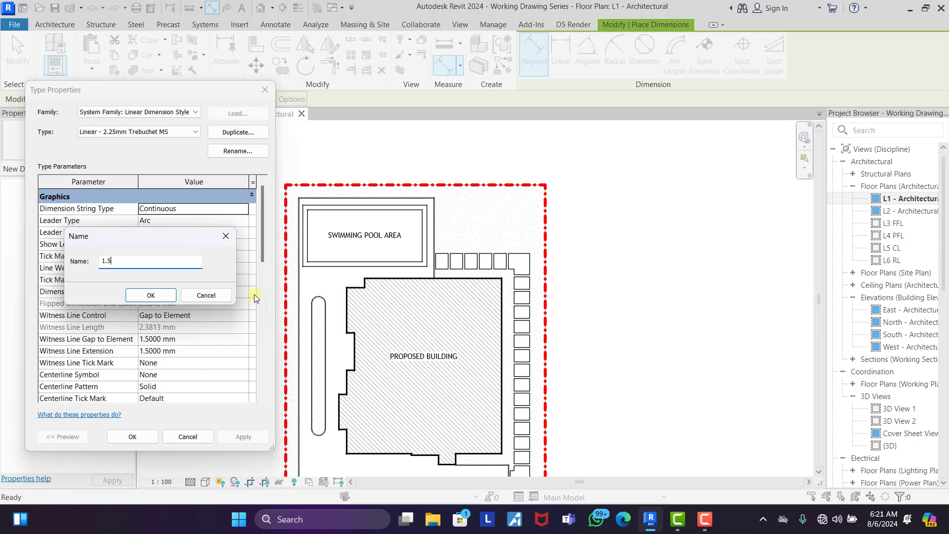
{"action": "type", "text": "mm el"}
{"action": "key", "text": "Return"}
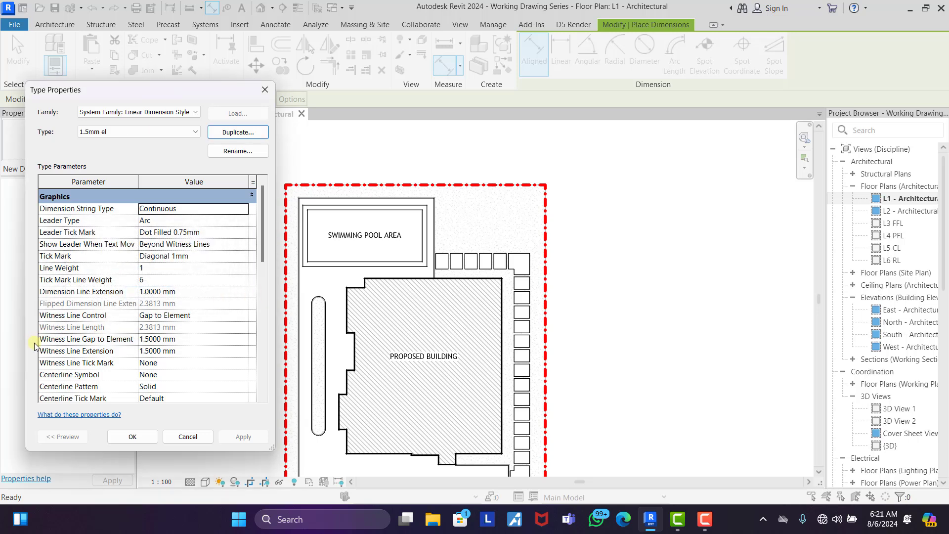
- Set the new dimension type's text size to 1.5 mm and its text font to Elegant Lux Mager
{"action": "scroll", "coordinate": [99, 321], "scroll_direction": "down", "scroll_amount": 6}
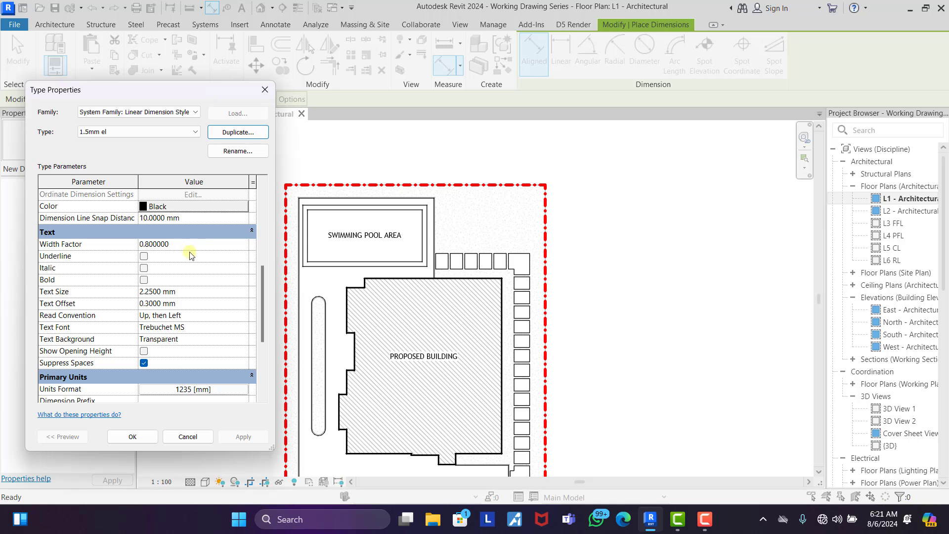
{"action": "left_click", "coordinate": [155, 295]}
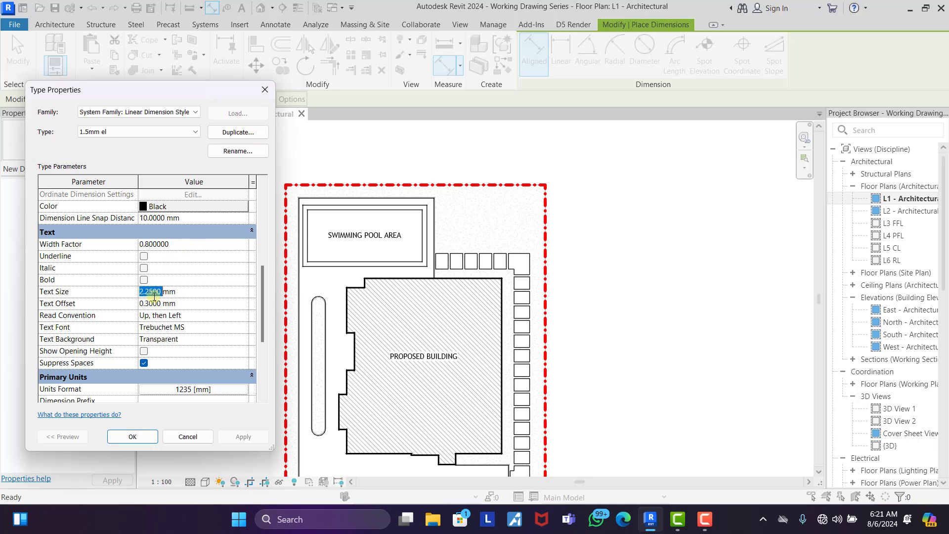
{"action": "type", "text": "1.5mm"}
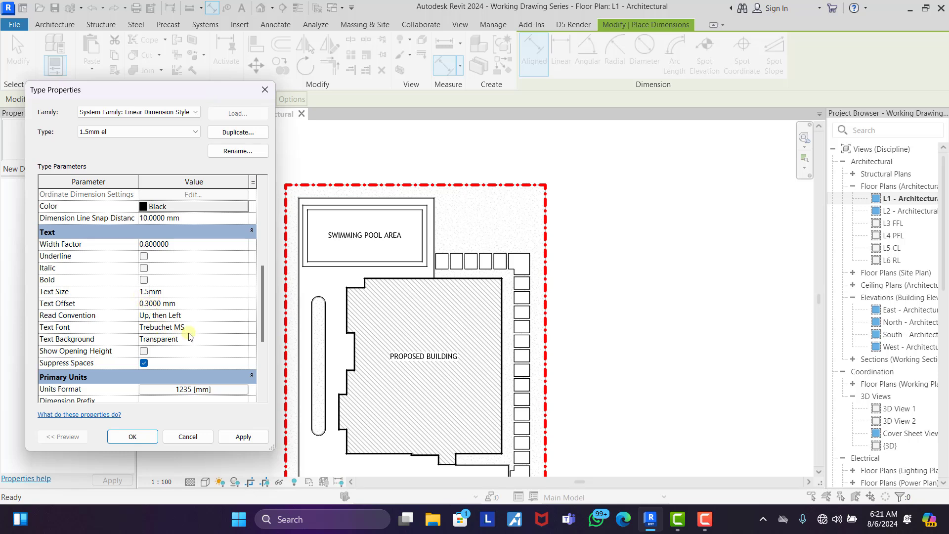
{"action": "left_click", "coordinate": [243, 329]}
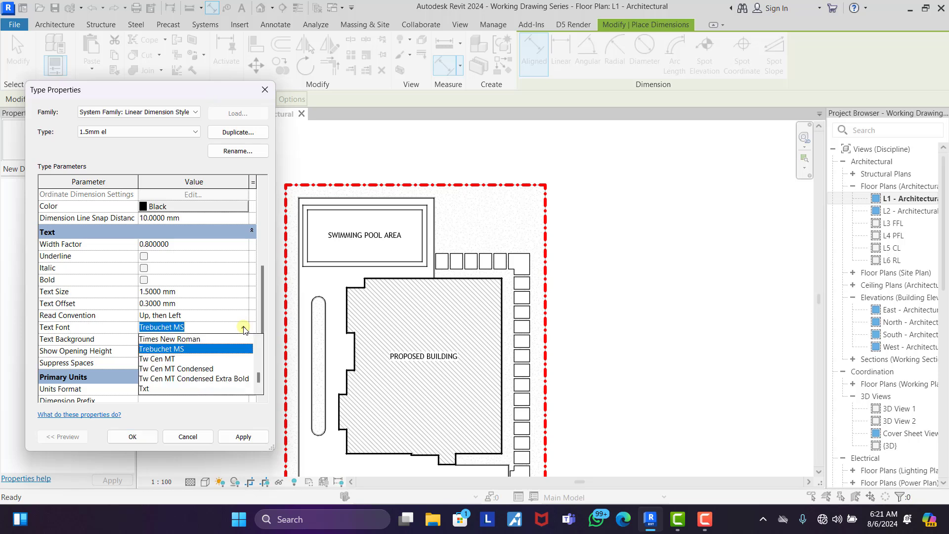
{"action": "type", "text": "el"}
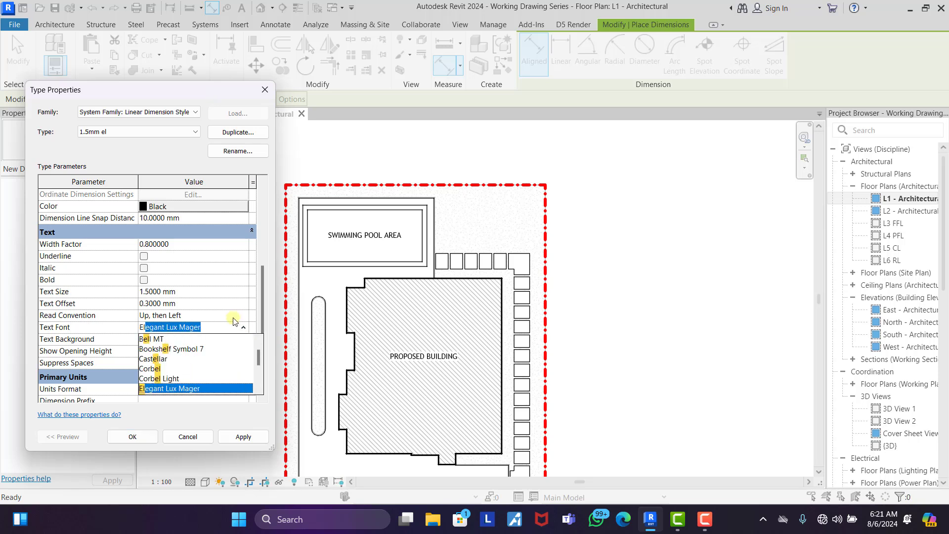
{"action": "key", "text": "Return"}
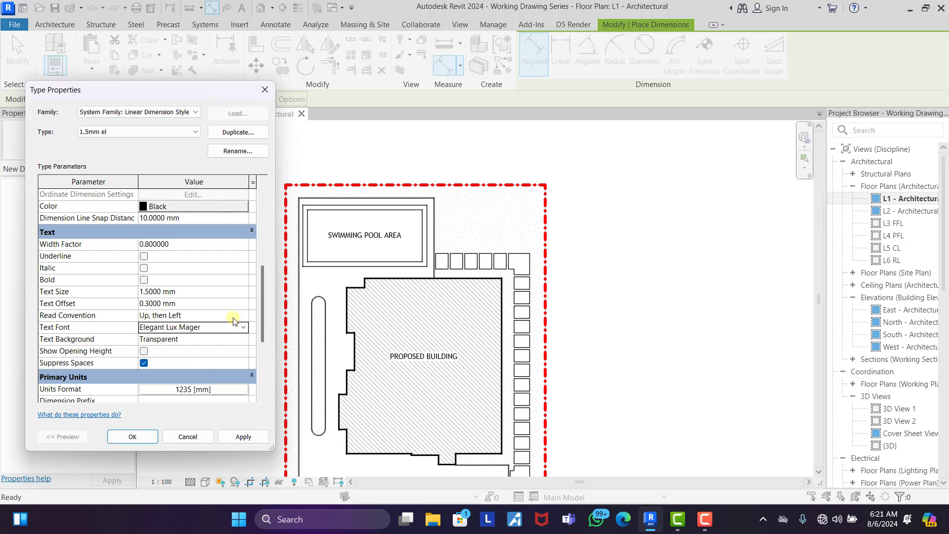
- Set the dimension type's text offset to 0.1 mm and dimension line snap distance to 5 mm, and accept the type properties
{"action": "left_click", "coordinate": [153, 303]}
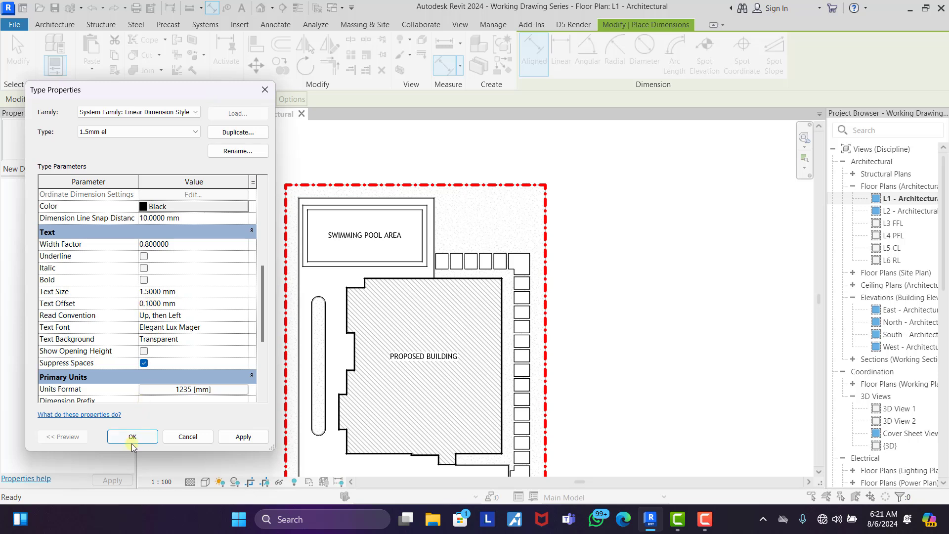
{"action": "double_click", "coordinate": [151, 219]}
{"action": "type", "text": "5"}
{"action": "left_click", "coordinate": [134, 437]}
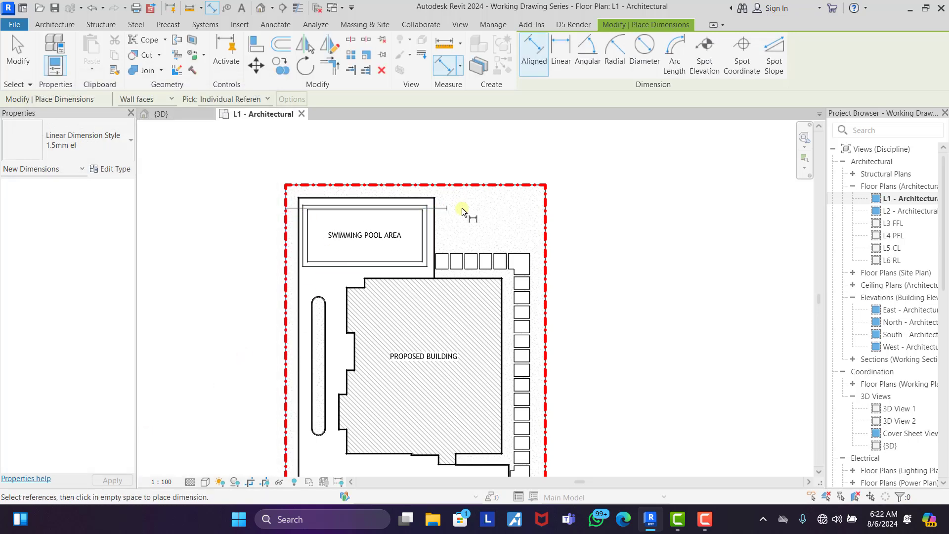
- Dimension the plot's full width between the two side property lines, placing the dimension just above the rear boundary by the pool
{"action": "left_click", "coordinate": [546, 207]}
{"action": "scroll", "coordinate": [421, 182], "scroll_direction": "up", "scroll_amount": 5}
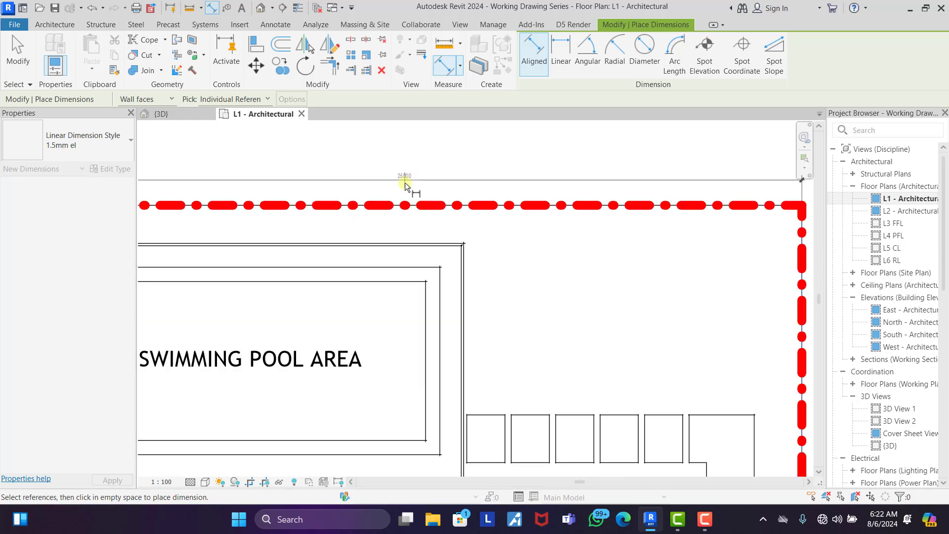
{"action": "left_click", "coordinate": [426, 186]}
{"action": "scroll", "coordinate": [452, 163], "scroll_direction": "down", "scroll_amount": 4}
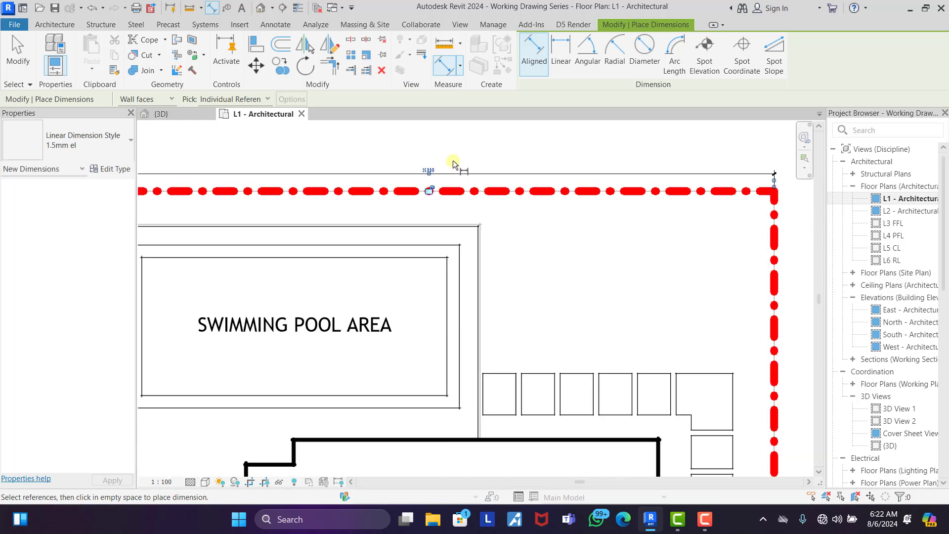
{"action": "scroll", "coordinate": [451, 161], "scroll_direction": "down", "scroll_amount": 3}
{"action": "key", "text": "Escape"}
{"action": "key", "text": "Escape"}
- Rename the type of the plot-width dimension above the rear boundary as 2.5mm el
{"action": "scroll", "coordinate": [451, 158], "scroll_direction": "up", "scroll_amount": 3}
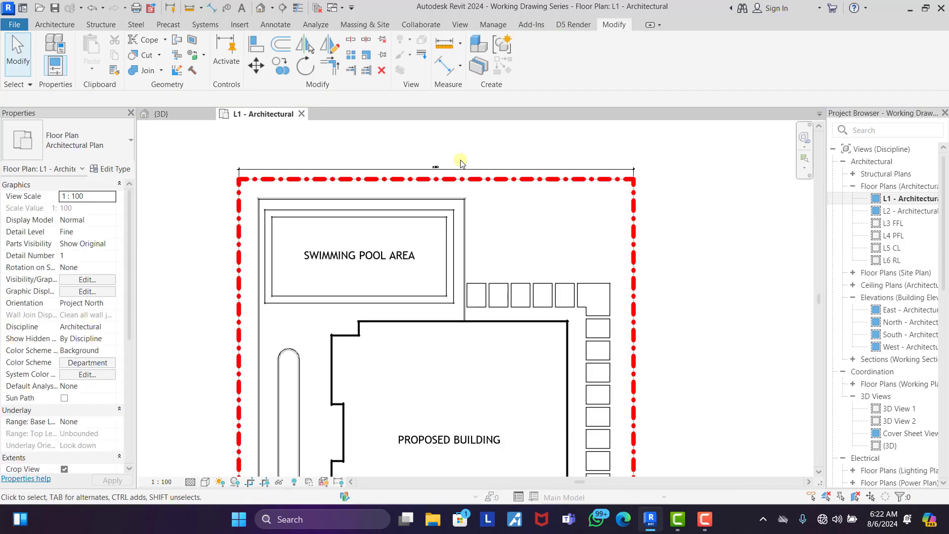
{"action": "scroll", "coordinate": [435, 146], "scroll_direction": "down", "scroll_amount": 2}
{"action": "scroll", "coordinate": [434, 144], "scroll_direction": "down", "scroll_amount": 1}
{"action": "scroll", "coordinate": [438, 144], "scroll_direction": "up", "scroll_amount": 4}
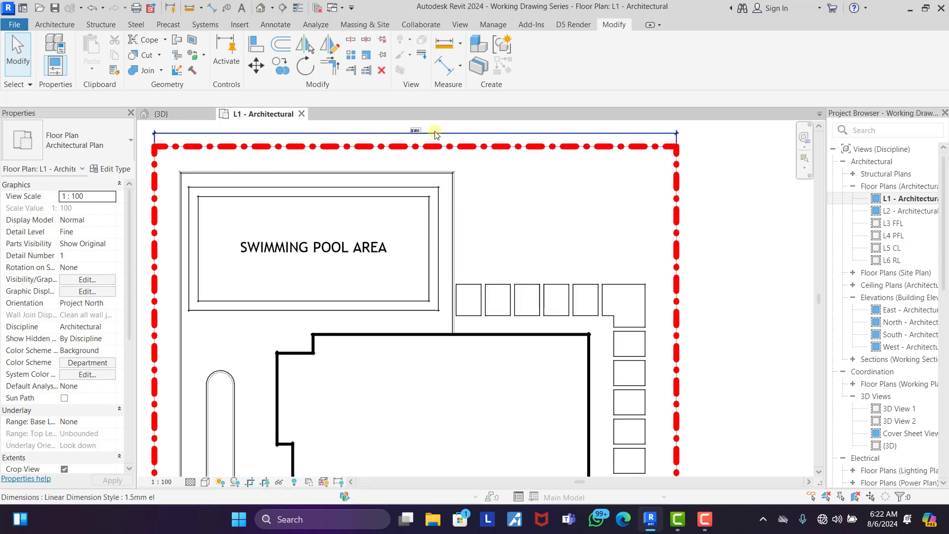
{"action": "left_click", "coordinate": [434, 131]}
{"action": "left_click", "coordinate": [110, 169]}
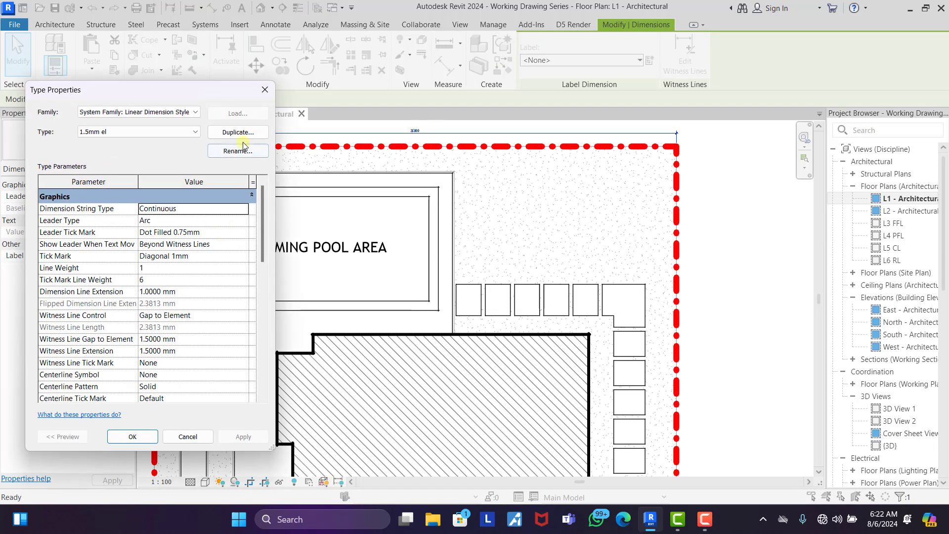
{"action": "left_click", "coordinate": [238, 151]}
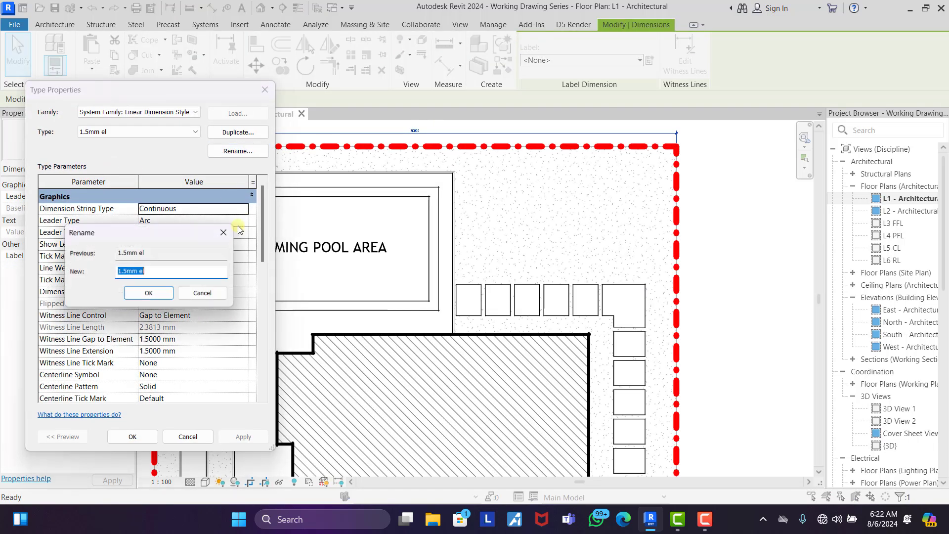
{"action": "left_click", "coordinate": [119, 275]}
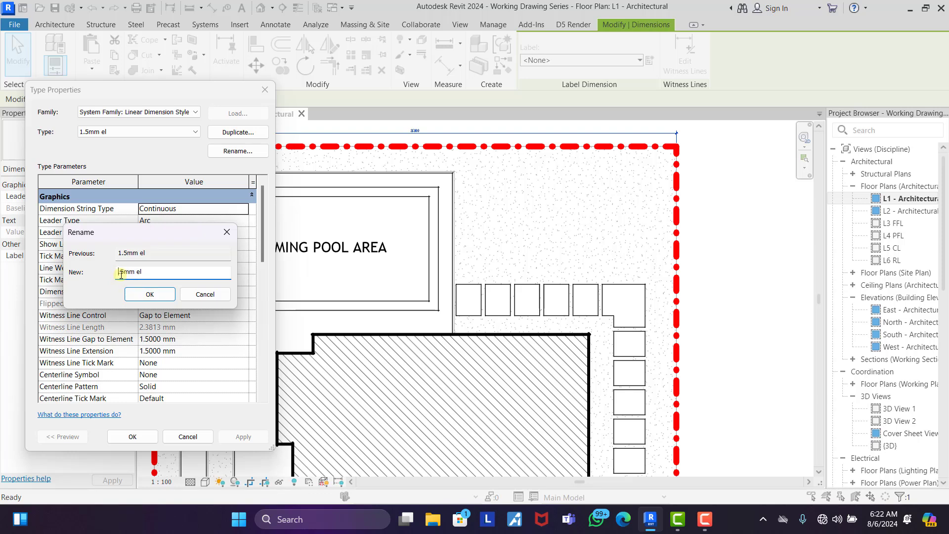
{"action": "type", "text": "2"}
{"action": "key", "text": "Return"}
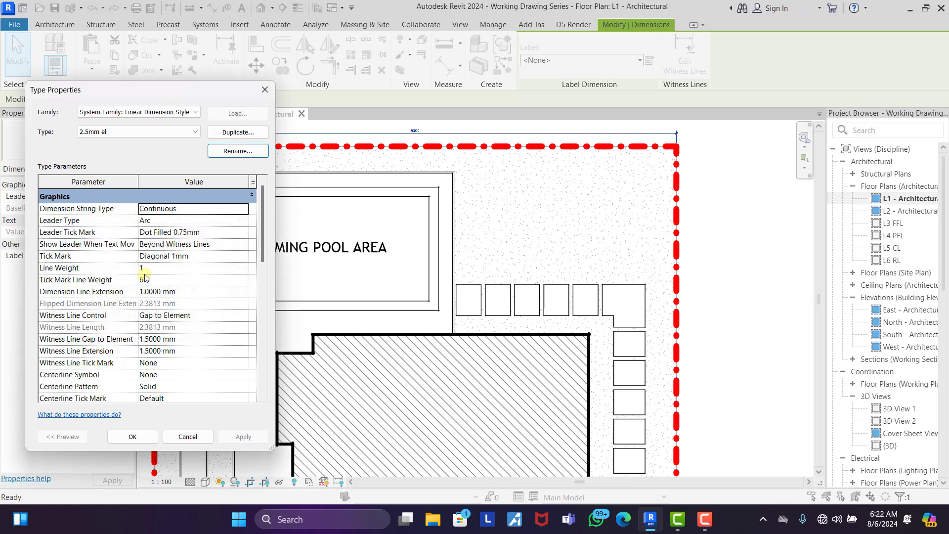
- Set the 2.5mm el dimension type's text size to 2.5 mm and accept the type properties
{"action": "scroll", "coordinate": [145, 303], "scroll_direction": "down", "scroll_amount": 5}
{"action": "scroll", "coordinate": [156, 281], "scroll_direction": "down", "scroll_amount": 3}
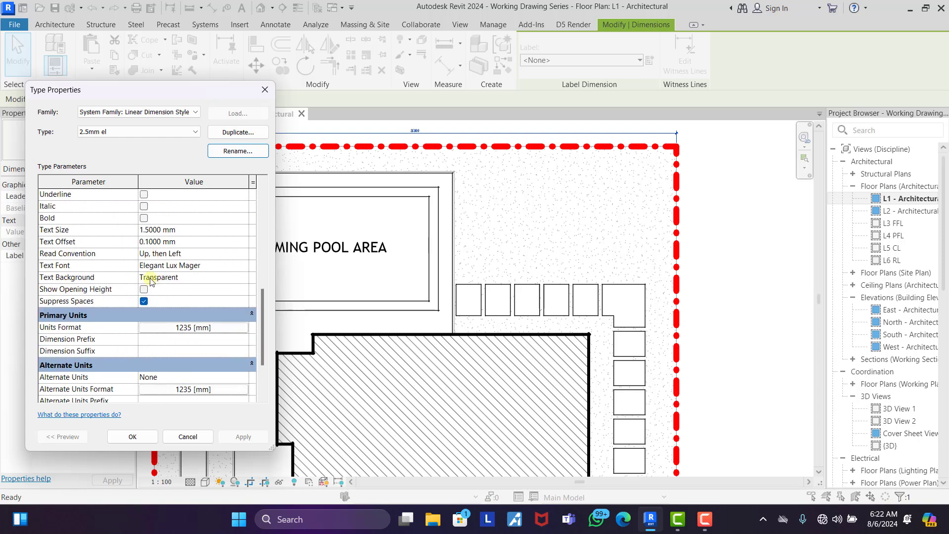
{"action": "left_click", "coordinate": [147, 232]}
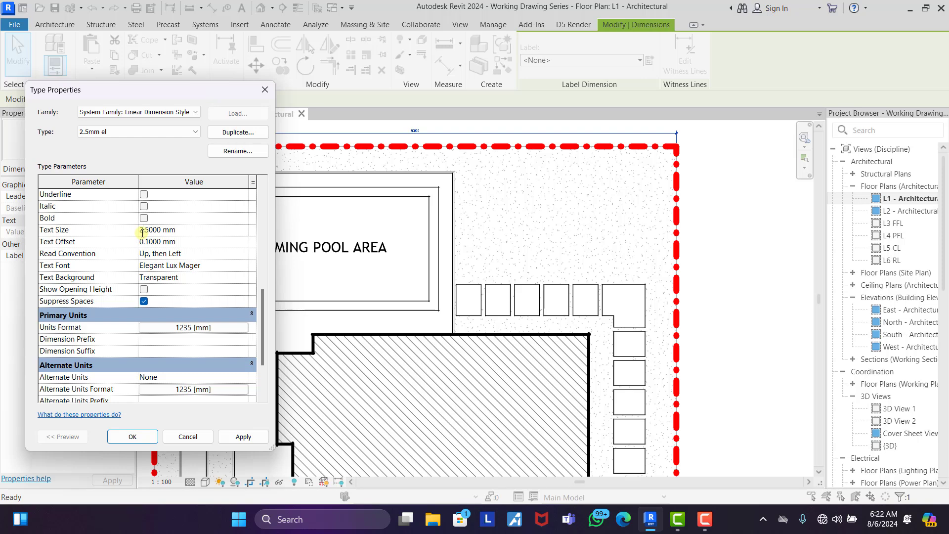
{"action": "left_click", "coordinate": [143, 230]}
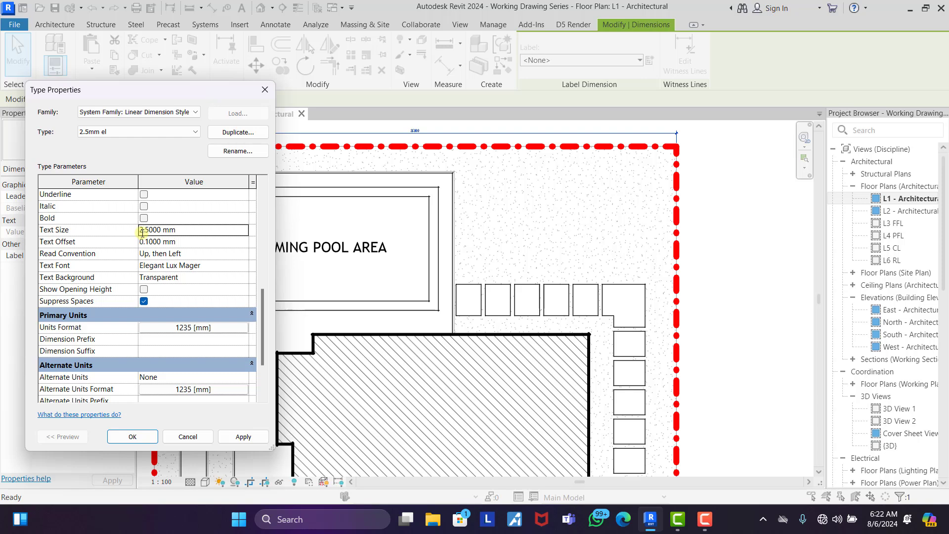
{"action": "left_click", "coordinate": [133, 435]}
{"action": "scroll", "coordinate": [419, 321], "scroll_direction": "down", "scroll_amount": 2}
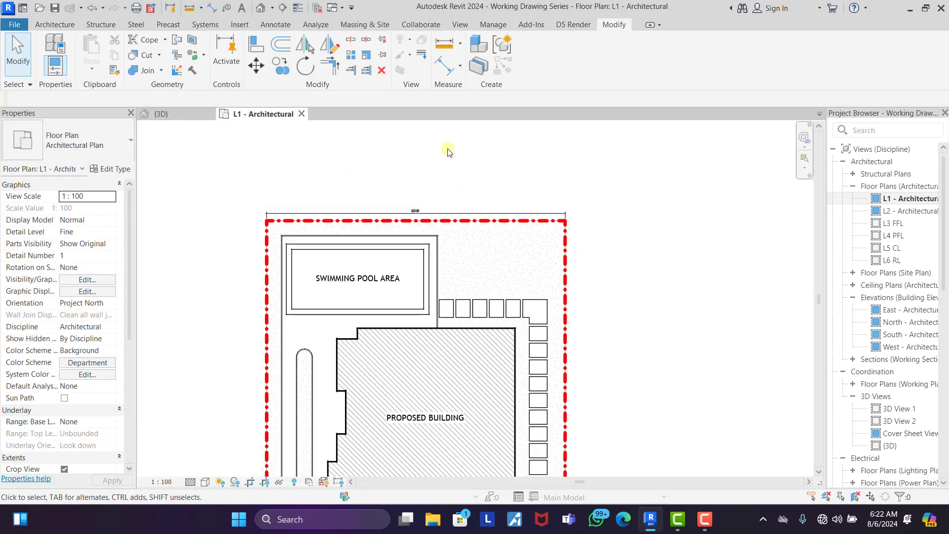
- Reopen the plot-width dimension's type properties and set the text size to 3.5 mm
{"action": "scroll", "coordinate": [449, 150], "scroll_direction": "down", "scroll_amount": 3}
{"action": "scroll", "coordinate": [447, 175], "scroll_direction": "up", "scroll_amount": 8}
{"action": "left_click", "coordinate": [425, 207]}
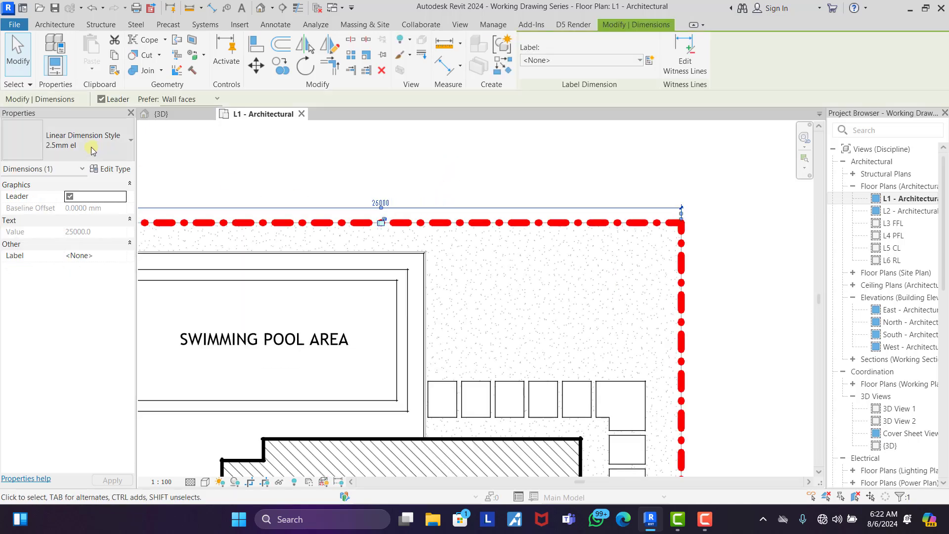
{"action": "left_click", "coordinate": [111, 168]}
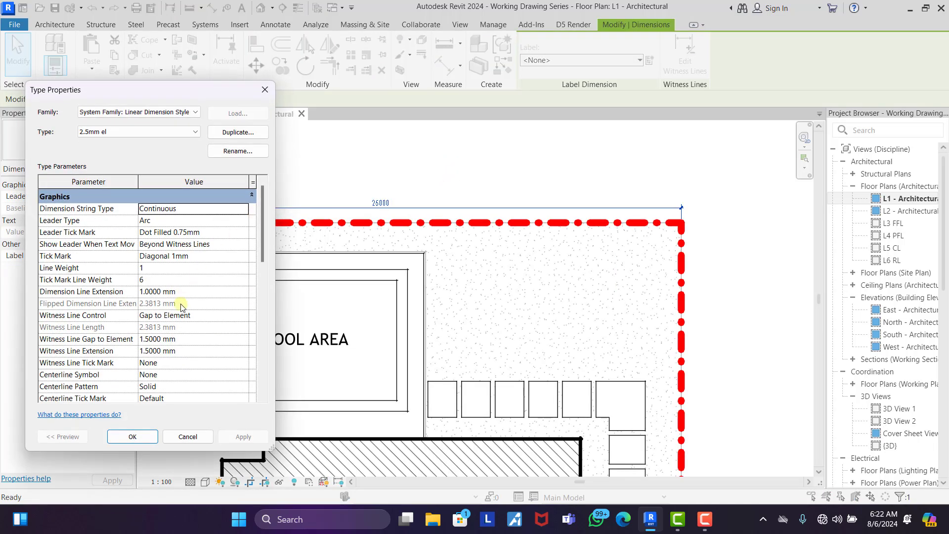
{"action": "scroll", "coordinate": [173, 297], "scroll_direction": "down", "scroll_amount": 3}
{"action": "scroll", "coordinate": [147, 257], "scroll_direction": "down", "scroll_amount": 3}
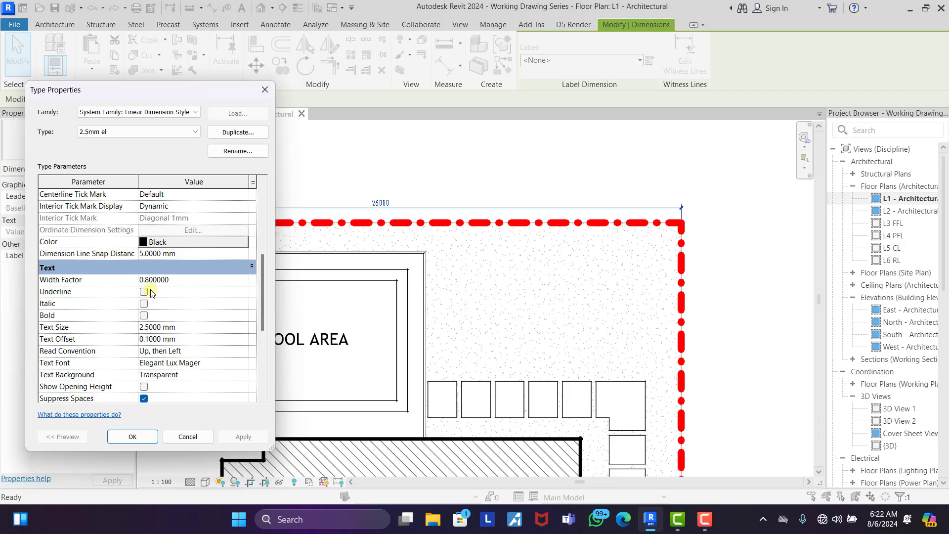
{"action": "left_click", "coordinate": [144, 328]}
{"action": "scroll", "coordinate": [151, 272], "scroll_direction": "up", "scroll_amount": 1}
{"action": "scroll", "coordinate": [157, 229], "scroll_direction": "up", "scroll_amount": 2}
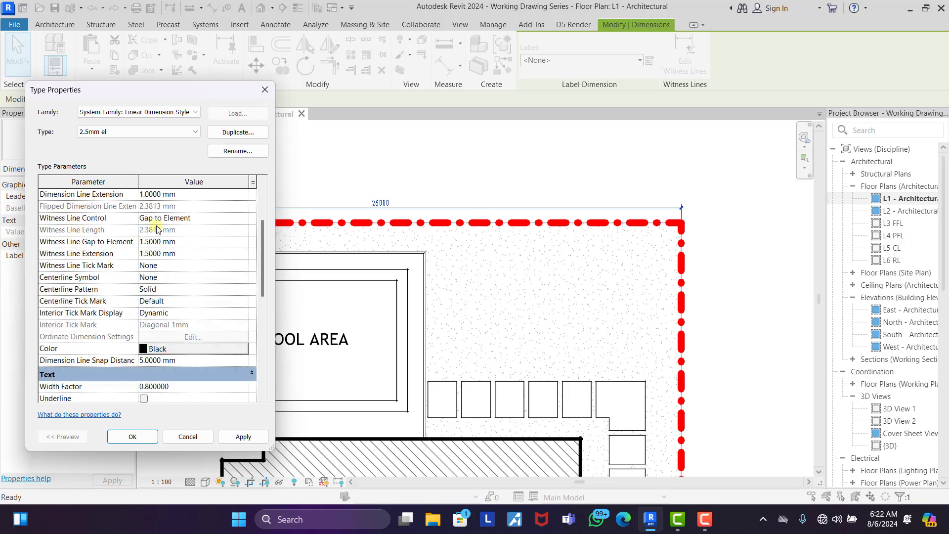
- Rename the dimension type as 3.5mm el, accept the type properties and deselect the dimension
{"action": "left_click", "coordinate": [238, 151]}
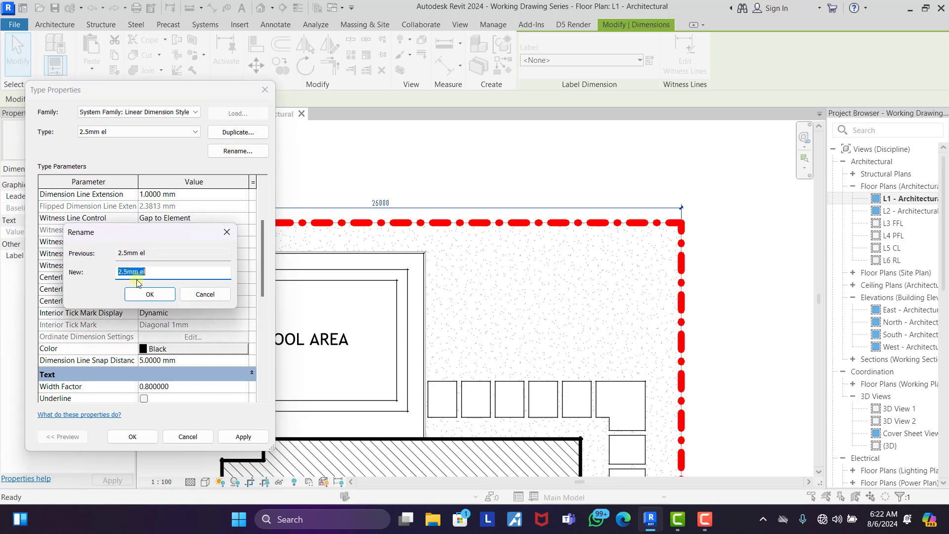
{"action": "left_click", "coordinate": [123, 272]}
{"action": "key", "text": "Return"}
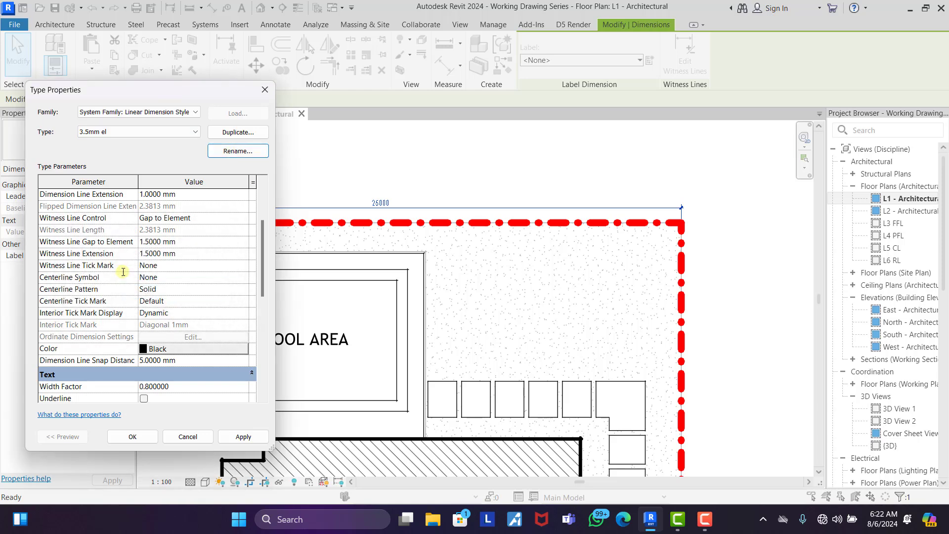
{"action": "left_click", "coordinate": [128, 437]}
{"action": "left_click", "coordinate": [498, 132]}
{"action": "scroll", "coordinate": [549, 159], "scroll_direction": "down", "scroll_amount": 4}
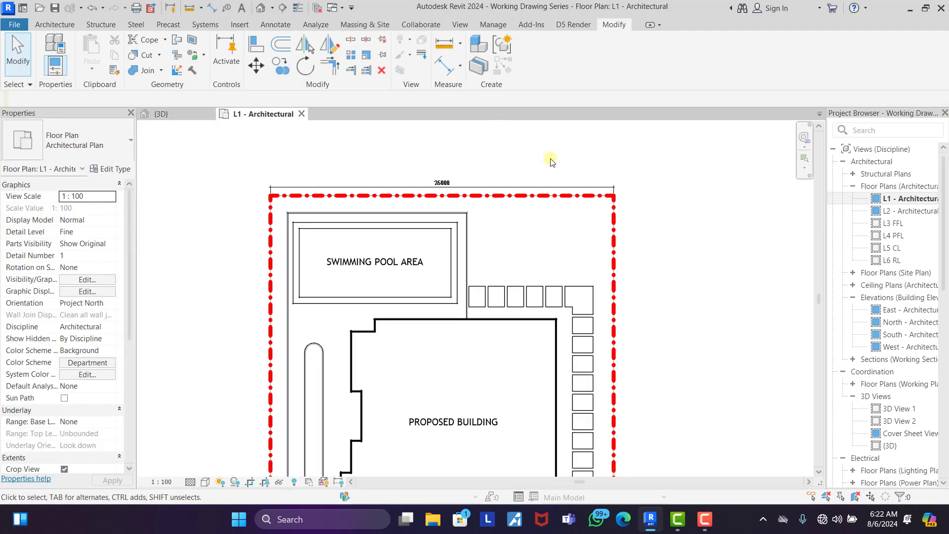
{"action": "scroll", "coordinate": [448, 159], "scroll_direction": "up", "scroll_amount": 4}
{"action": "scroll", "coordinate": [396, 140], "scroll_direction": "down", "scroll_amount": 4}
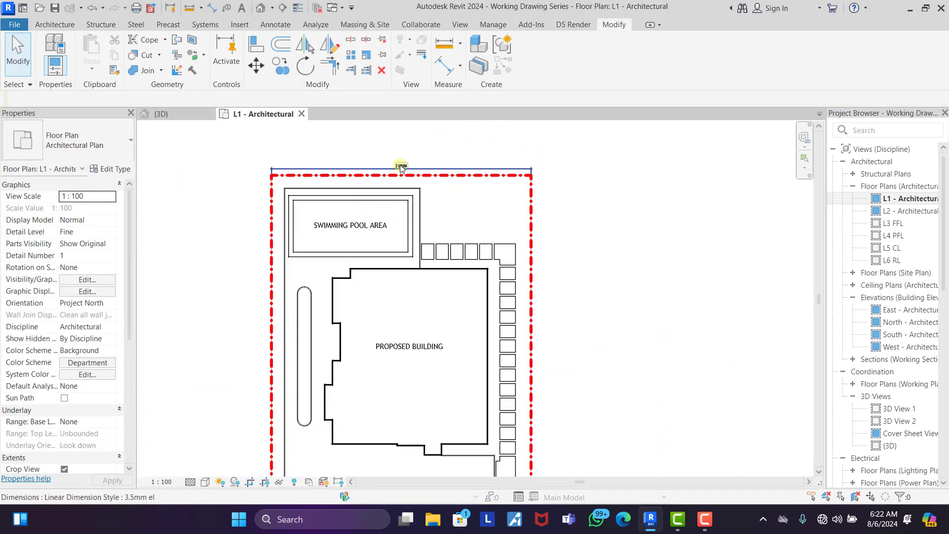
{"action": "scroll", "coordinate": [410, 158], "scroll_direction": "up", "scroll_amount": 1}
{"action": "left_click", "coordinate": [418, 166]}
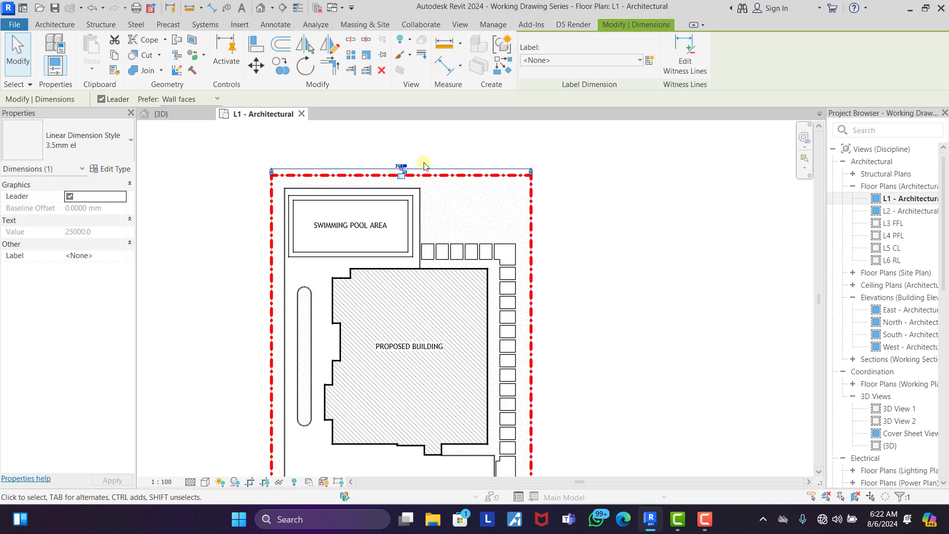
- Dimension the plot's full depth from rear to front boundary, placing the dimension just outside the property line on the parking-bay side
{"action": "key", "text": "d"}
{"action": "key", "text": "i"}
{"action": "scroll", "coordinate": [435, 158], "scroll_direction": "down", "scroll_amount": 2}
{"action": "scroll", "coordinate": [345, 163], "scroll_direction": "up", "scroll_amount": 4}
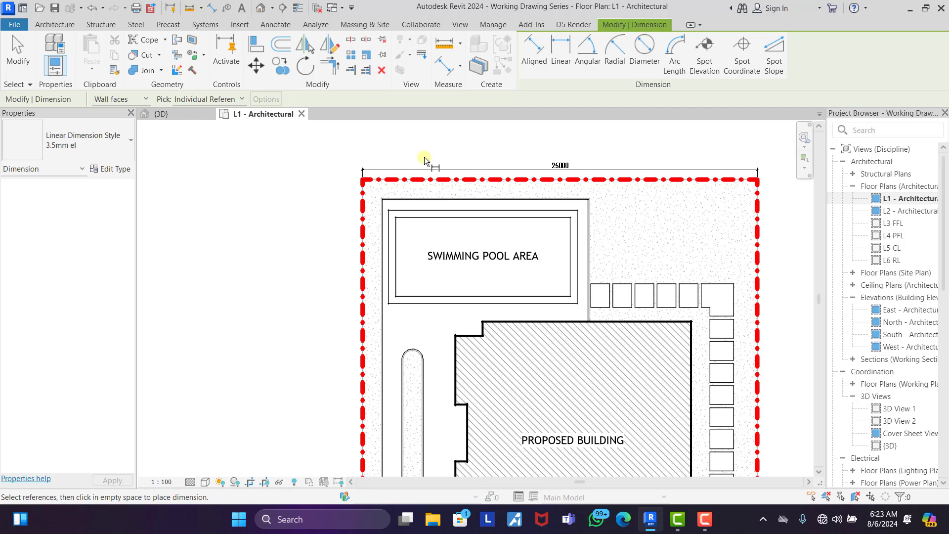
{"action": "scroll", "coordinate": [375, 149], "scroll_direction": "down", "scroll_amount": 3}
{"action": "scroll", "coordinate": [356, 150], "scroll_direction": "up", "scroll_amount": 2}
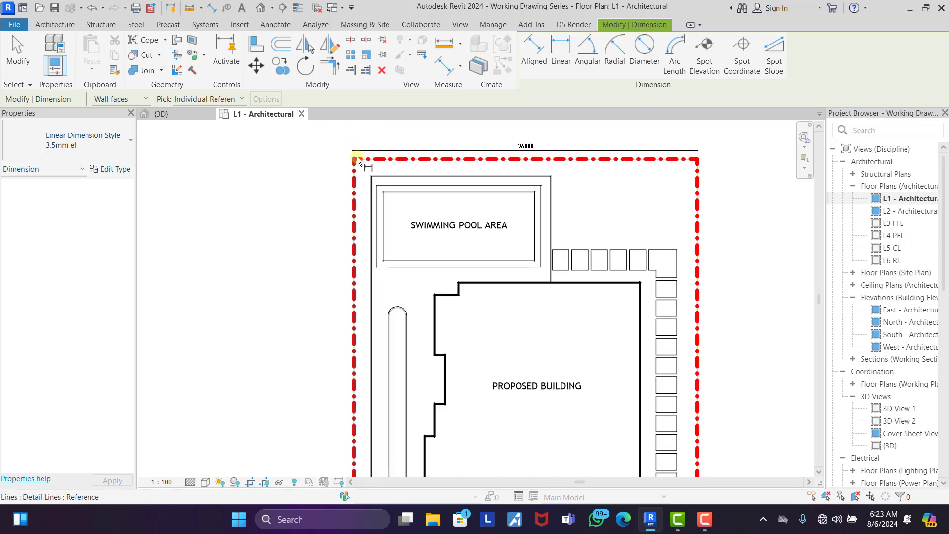
{"action": "scroll", "coordinate": [357, 160], "scroll_direction": "up", "scroll_amount": 2}
{"action": "scroll", "coordinate": [357, 149], "scroll_direction": "down", "scroll_amount": 2}
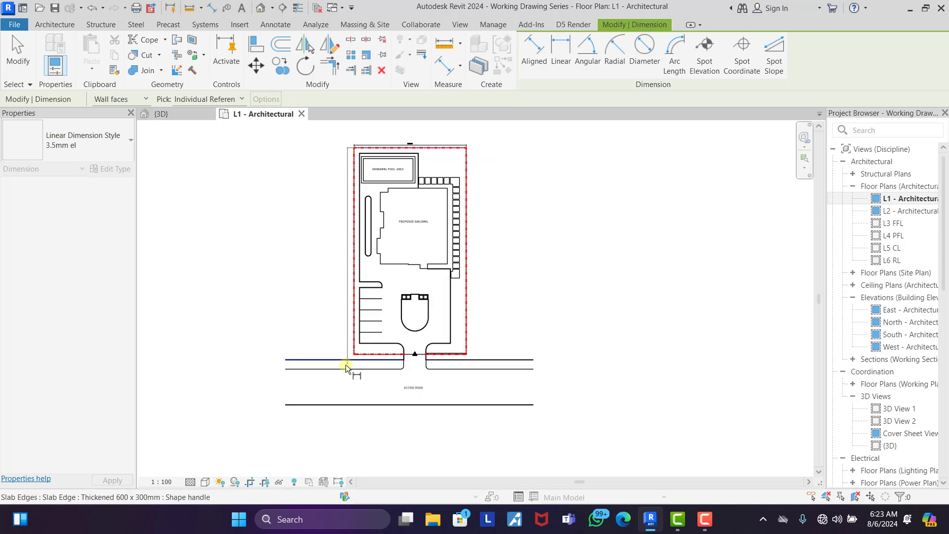
{"action": "scroll", "coordinate": [346, 363], "scroll_direction": "up", "scroll_amount": 7}
{"action": "scroll", "coordinate": [380, 349], "scroll_direction": "down", "scroll_amount": 3}
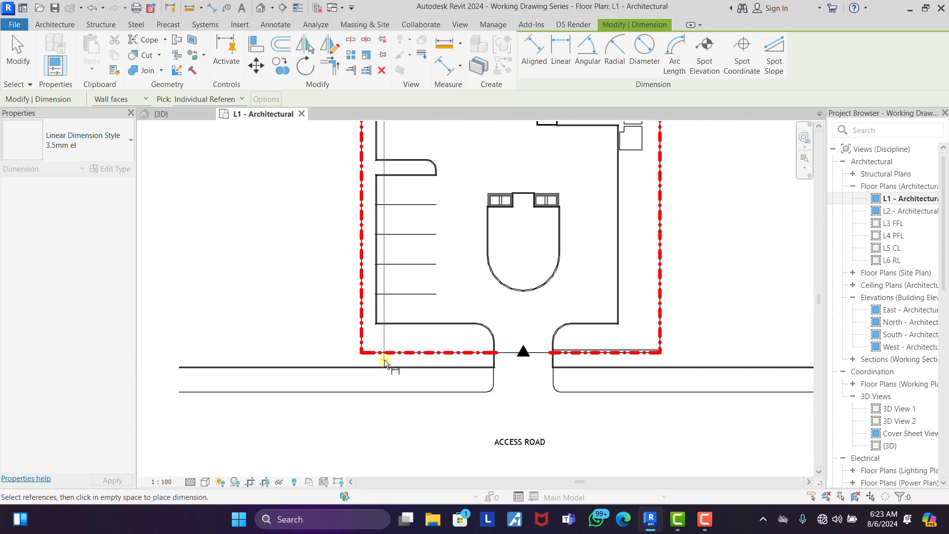
{"action": "scroll", "coordinate": [341, 224], "scroll_direction": "up", "scroll_amount": 3}
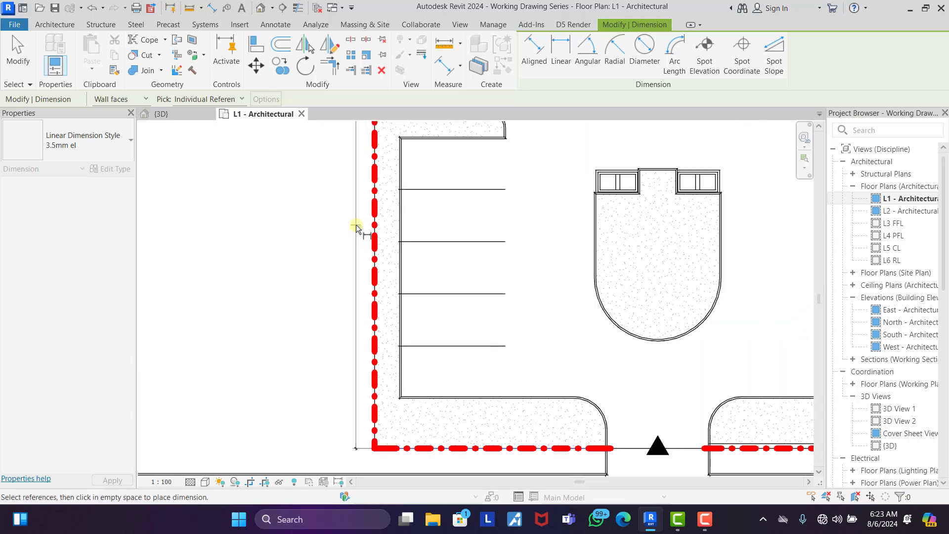
{"action": "left_click", "coordinate": [356, 227]}
- Dimension the plot's full depth again on the opposite side, placing the dimension just outside the property line beside the paving slabs
{"action": "scroll", "coordinate": [359, 365], "scroll_direction": "down", "scroll_amount": 5}
{"action": "scroll", "coordinate": [347, 261], "scroll_direction": "up", "scroll_amount": 8}
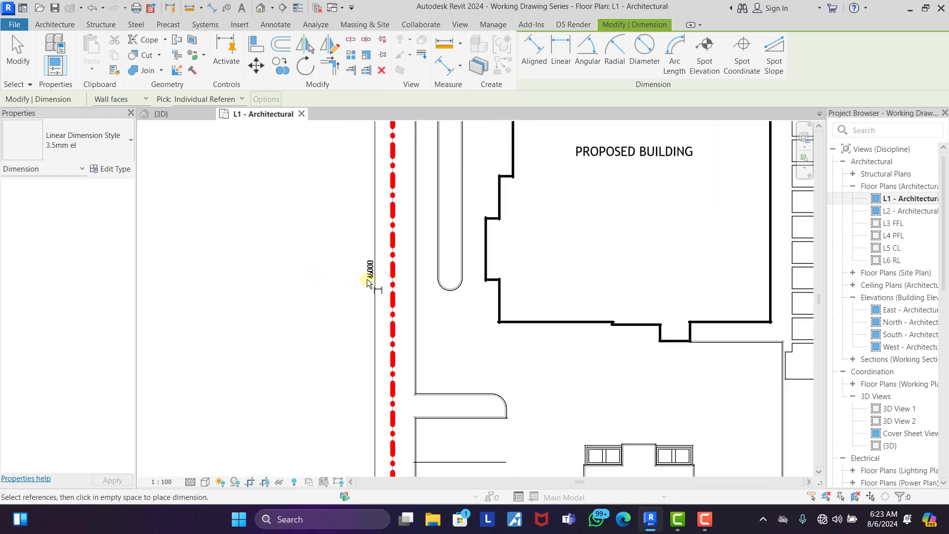
{"action": "scroll", "coordinate": [370, 271], "scroll_direction": "down", "scroll_amount": 6}
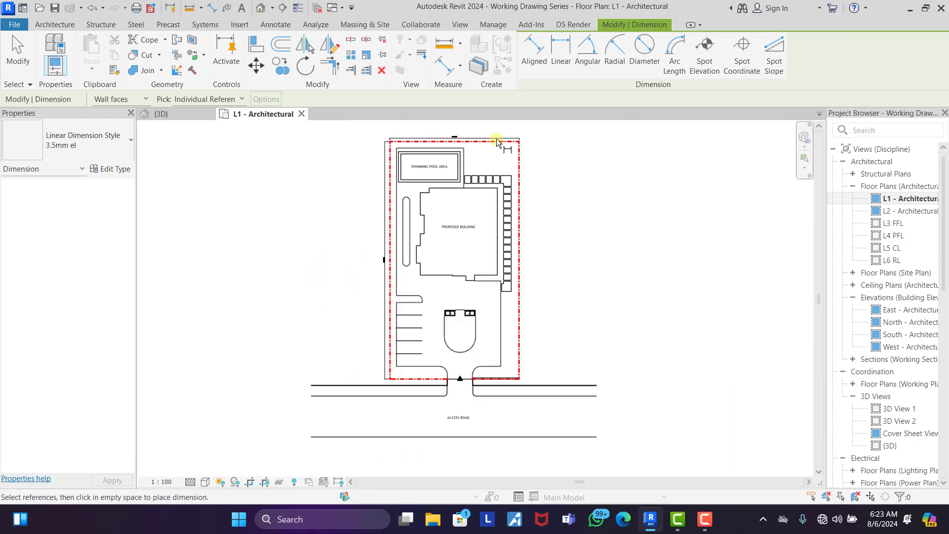
{"action": "scroll", "coordinate": [501, 144], "scroll_direction": "up", "scroll_amount": 3}
{"action": "scroll", "coordinate": [500, 391], "scroll_direction": "down", "scroll_amount": 3}
{"action": "scroll", "coordinate": [500, 396], "scroll_direction": "up", "scroll_amount": 6}
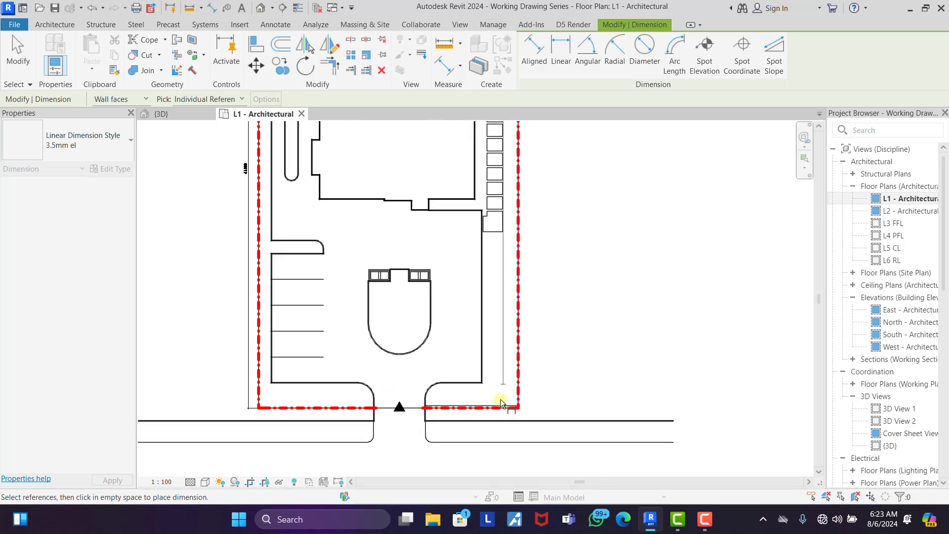
{"action": "left_click", "coordinate": [557, 343]}
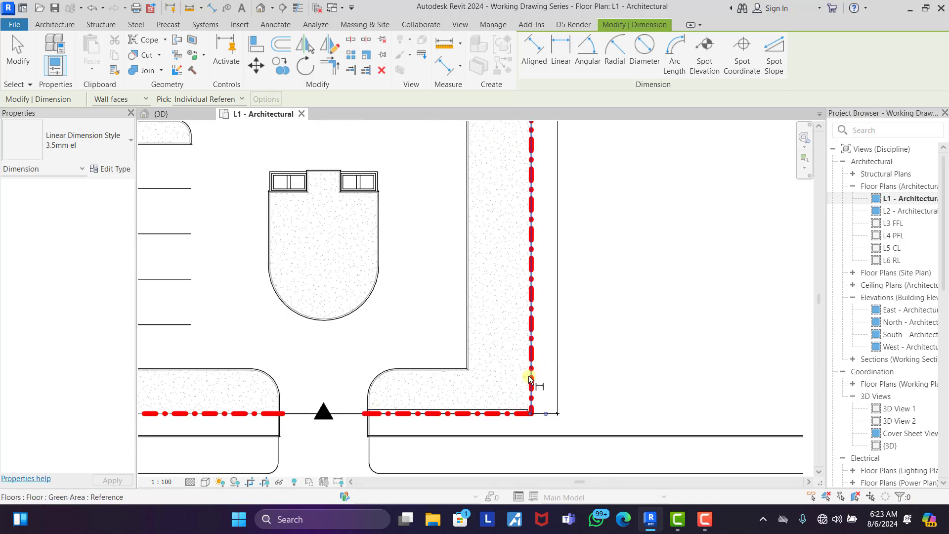
- Dimension the front boundary as one string through both side property lines and both edges of the gate opening, placed just outside the boundary
{"action": "left_click", "coordinate": [531, 378]}
{"action": "scroll", "coordinate": [575, 360], "scroll_direction": "down", "scroll_amount": 3}
{"action": "scroll", "coordinate": [323, 376], "scroll_direction": "up", "scroll_amount": 3}
{"action": "left_click", "coordinate": [344, 379]}
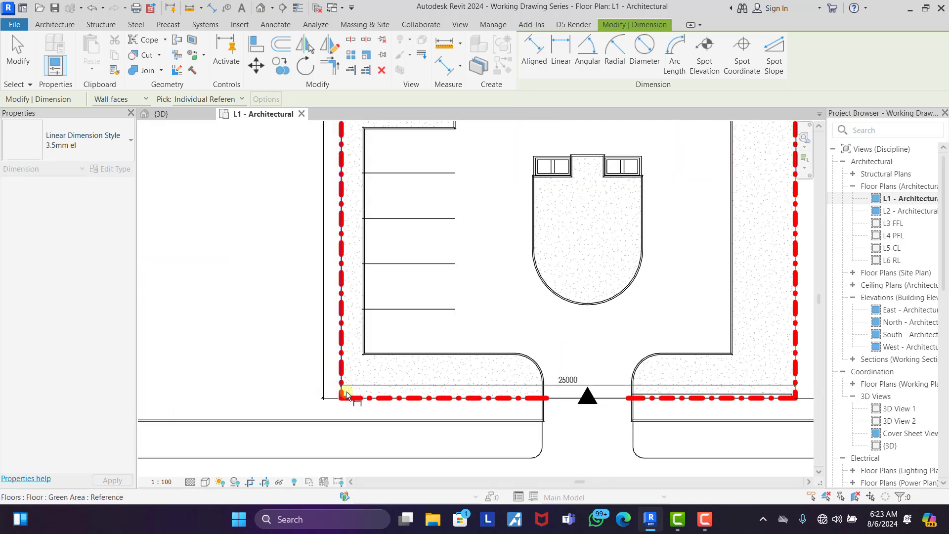
{"action": "scroll", "coordinate": [561, 413], "scroll_direction": "up", "scroll_amount": 3}
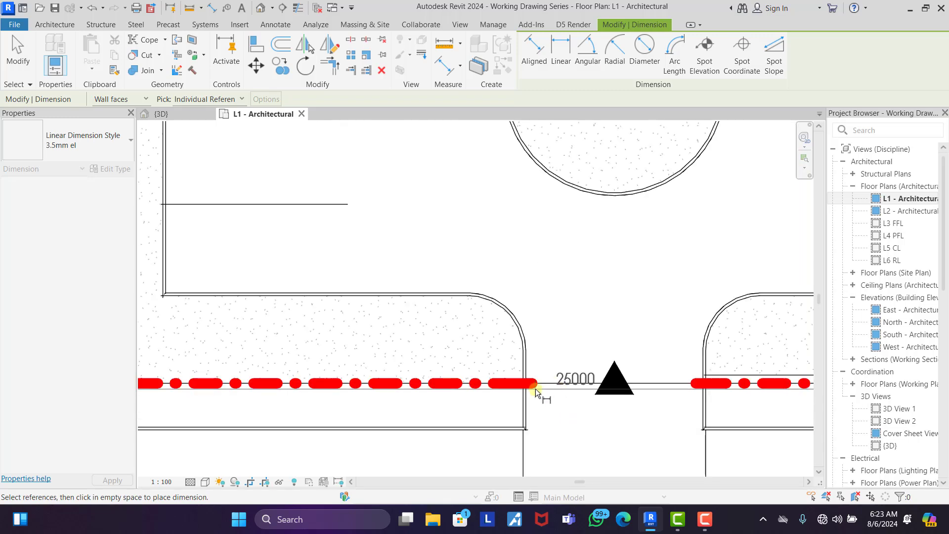
{"action": "left_click", "coordinate": [532, 383]}
{"action": "left_click", "coordinate": [704, 383]}
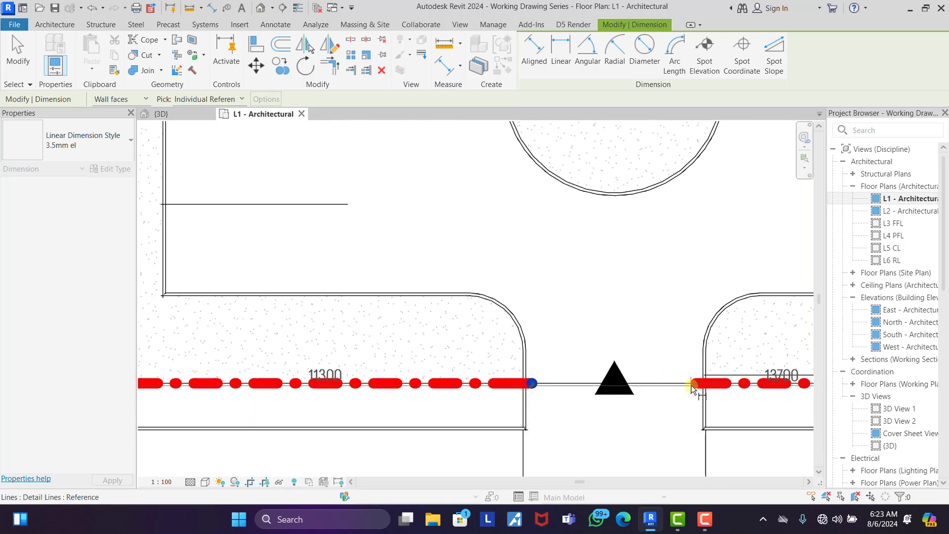
{"action": "scroll", "coordinate": [393, 397], "scroll_direction": "down", "scroll_amount": 3}
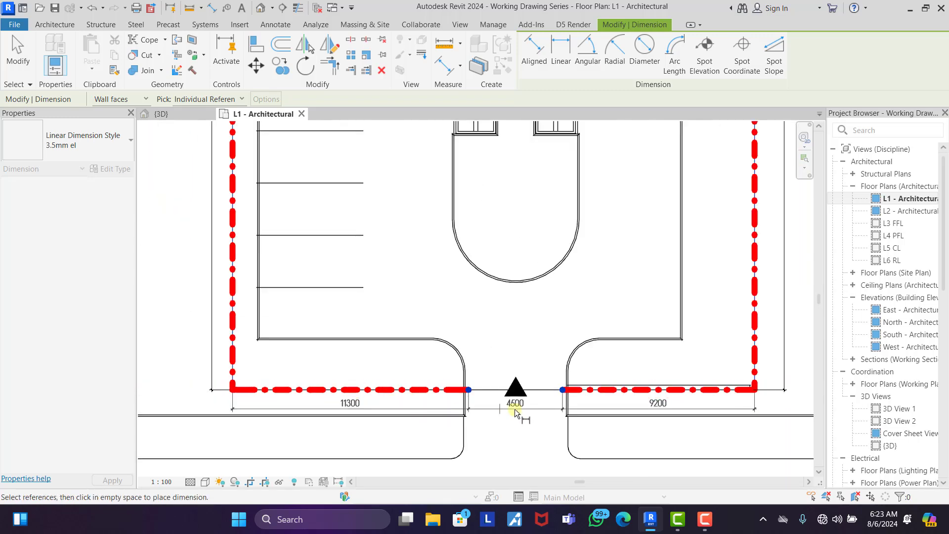
{"action": "left_click", "coordinate": [549, 409]}
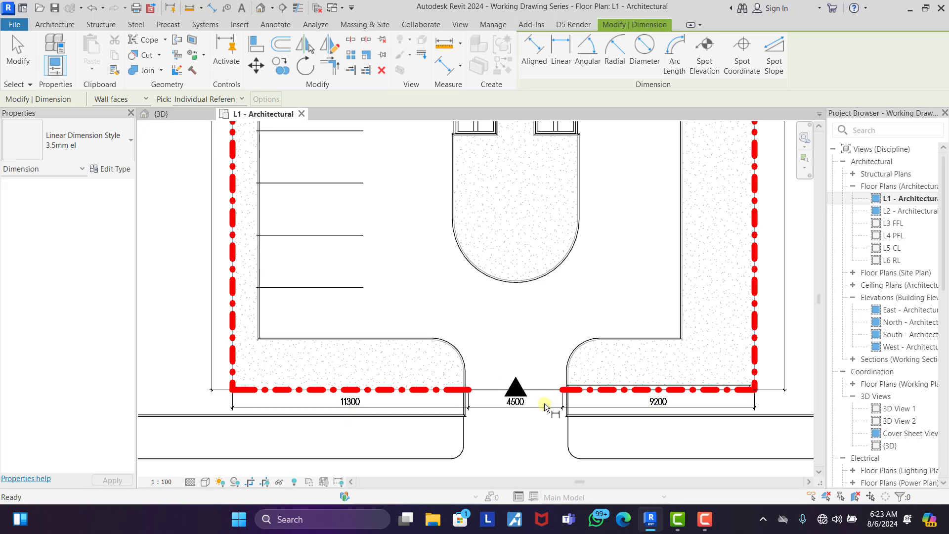
{"action": "key", "text": "Escape"}
{"action": "key", "text": "Escape"}
- Set the 3.5mm el dimension type's Witness Line Control to Fixed to Dimension Line, accept the type properties and deselect the dimension
{"action": "scroll", "coordinate": [262, 392], "scroll_direction": "up", "scroll_amount": 5}
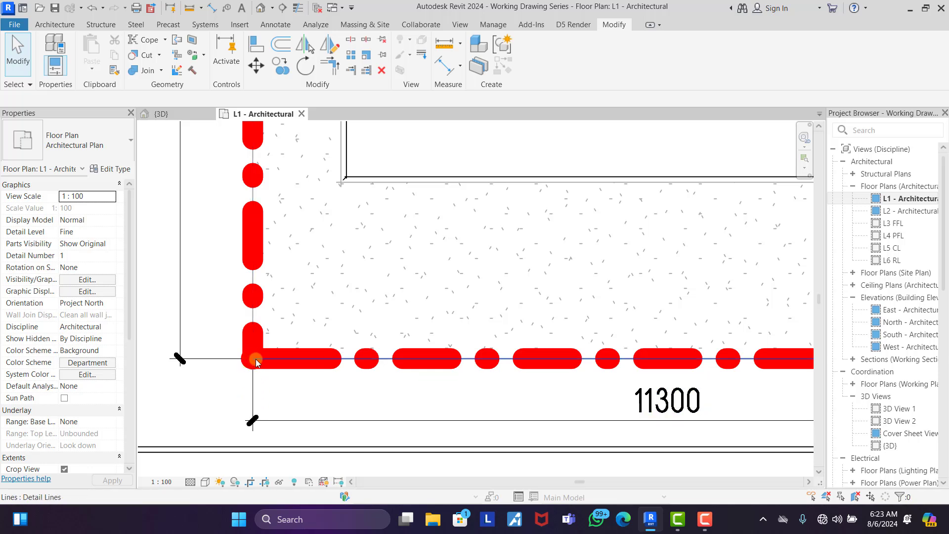
{"action": "left_click", "coordinate": [310, 421]}
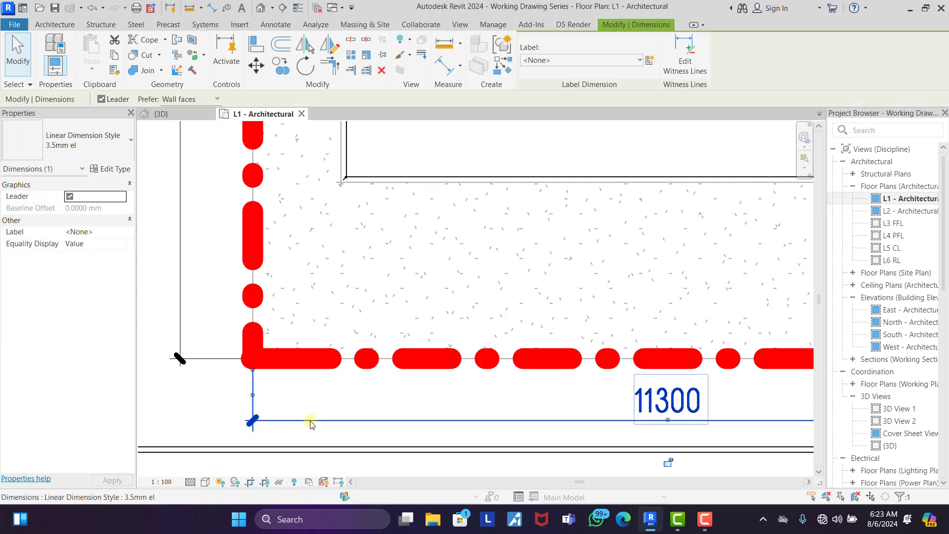
{"action": "left_click", "coordinate": [115, 169]}
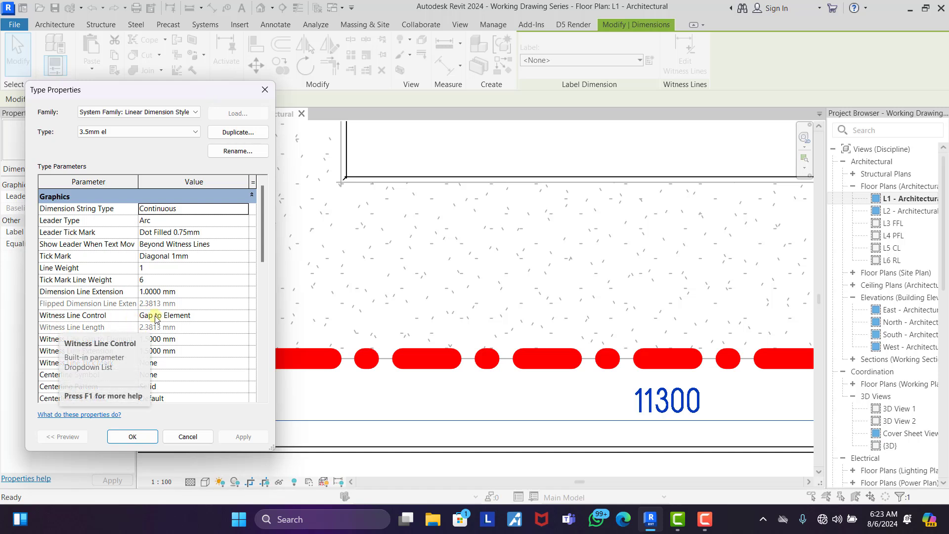
{"action": "left_click", "coordinate": [246, 319]}
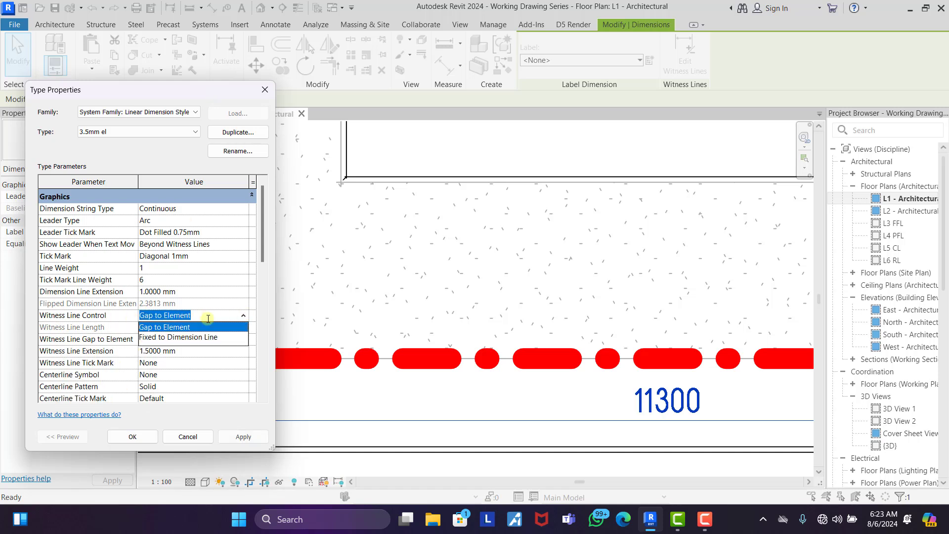
{"action": "left_click", "coordinate": [174, 338]}
{"action": "left_click", "coordinate": [134, 437]}
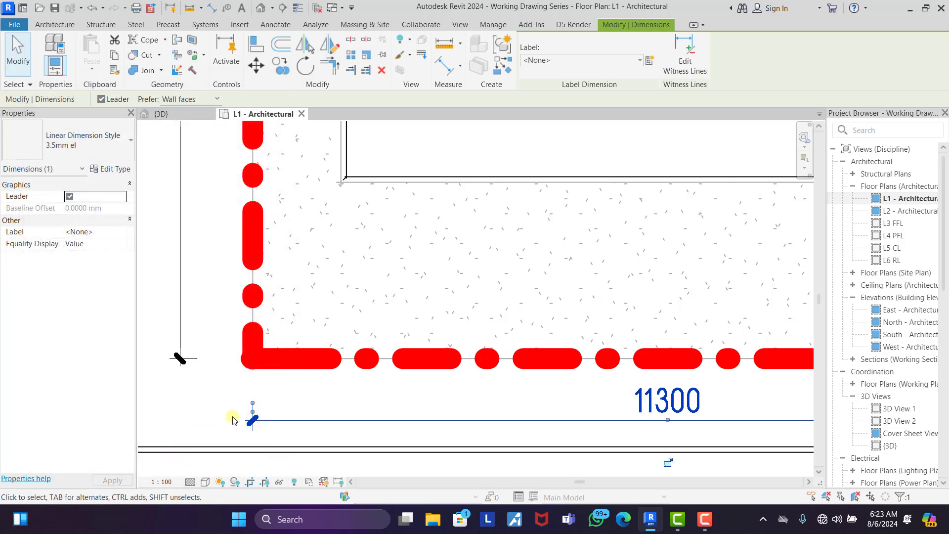
{"action": "left_click", "coordinate": [226, 431]}
- Add an aligned diagonal dimension from the front plot corner on the paving-slab side to the proposed building's nearest front corner
{"action": "scroll", "coordinate": [262, 427], "scroll_direction": "down", "scroll_amount": 6}
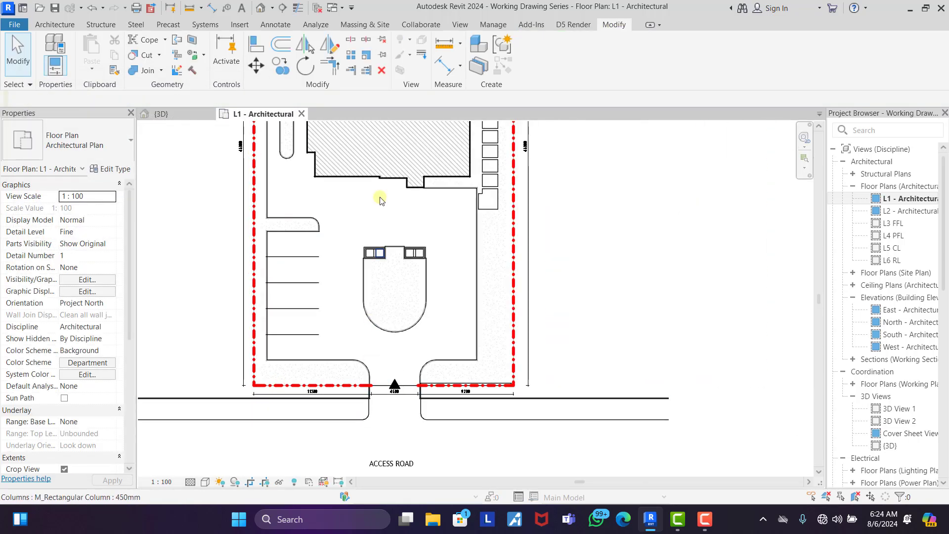
{"action": "left_click", "coordinate": [447, 66]}
{"action": "scroll", "coordinate": [465, 346], "scroll_direction": "down", "scroll_amount": 2}
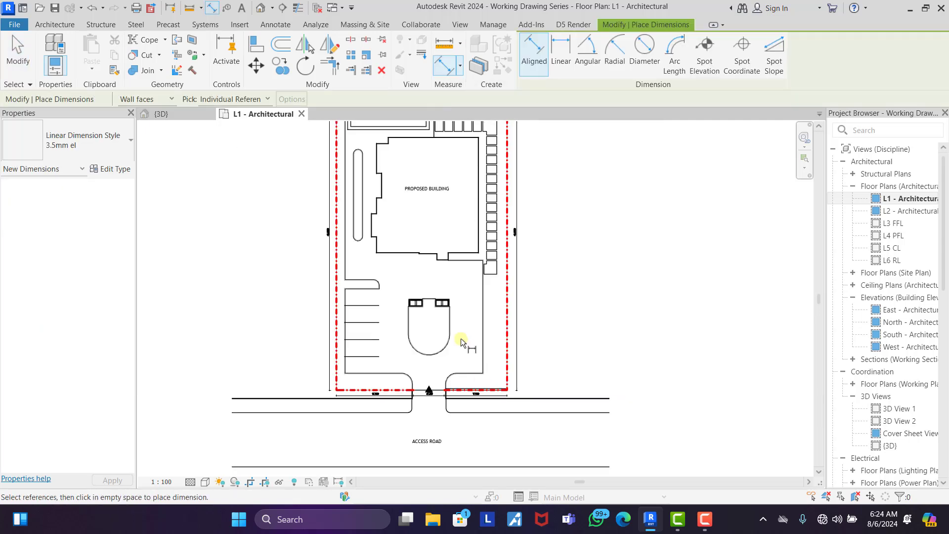
{"action": "scroll", "coordinate": [449, 220], "scroll_direction": "up", "scroll_amount": 3}
{"action": "scroll", "coordinate": [495, 405], "scroll_direction": "up", "scroll_amount": 5}
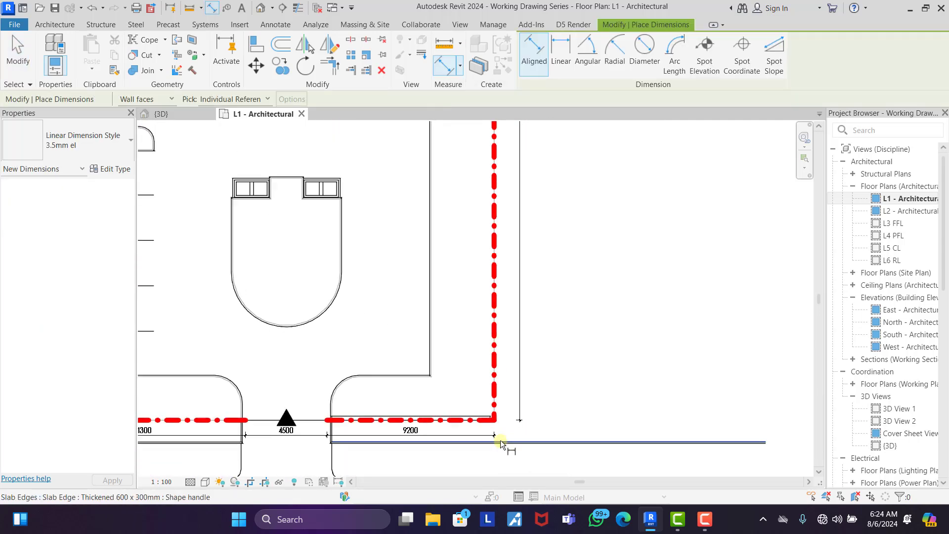
{"action": "scroll", "coordinate": [496, 405], "scroll_direction": "up", "scroll_amount": 2}
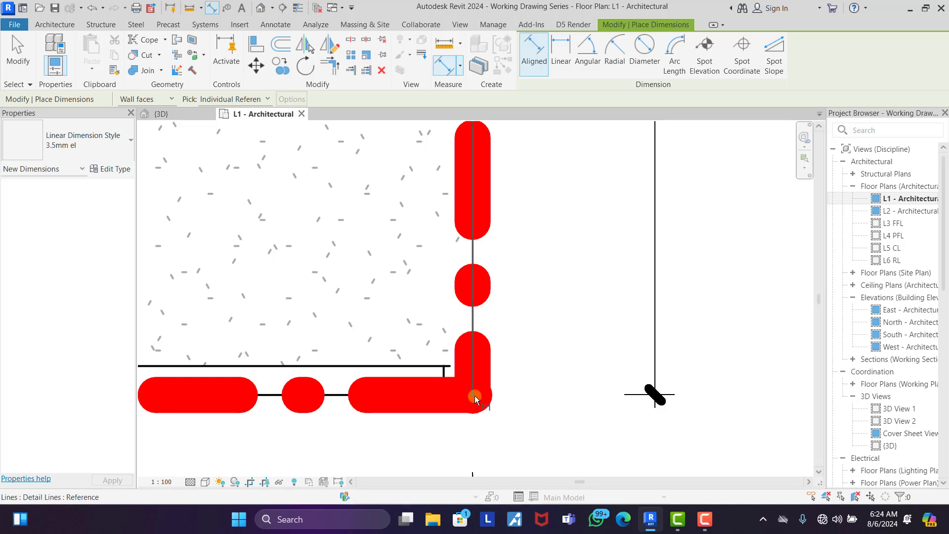
{"action": "scroll", "coordinate": [532, 432], "scroll_direction": "down", "scroll_amount": 6}
{"action": "scroll", "coordinate": [412, 152], "scroll_direction": "up", "scroll_amount": 3}
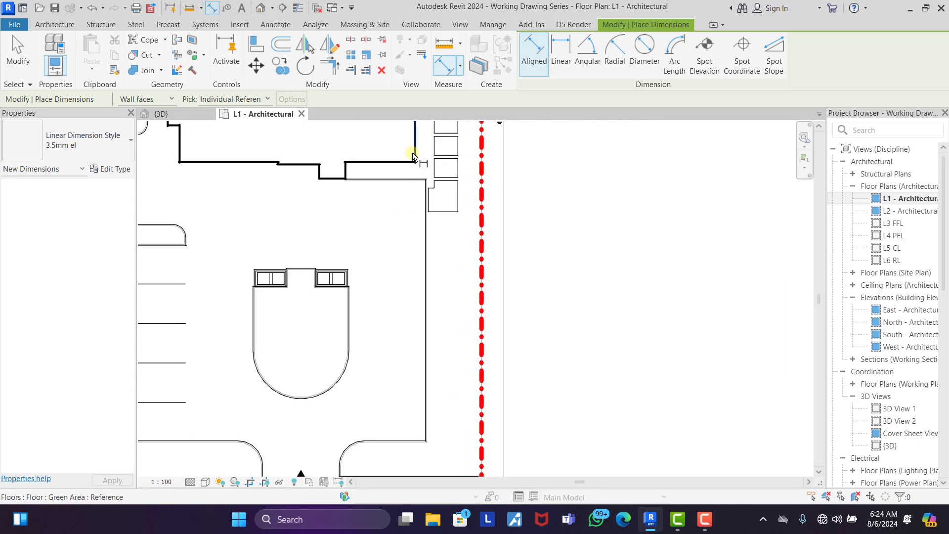
{"action": "scroll", "coordinate": [415, 169], "scroll_direction": "up", "scroll_amount": 2}
{"action": "scroll", "coordinate": [356, 160], "scroll_direction": "down", "scroll_amount": 5}
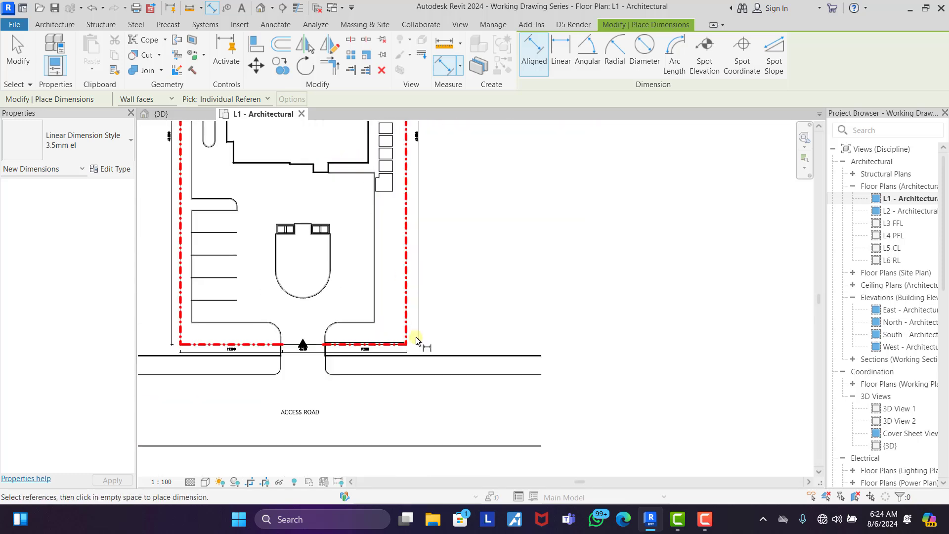
{"action": "scroll", "coordinate": [417, 340], "scroll_direction": "up", "scroll_amount": 5}
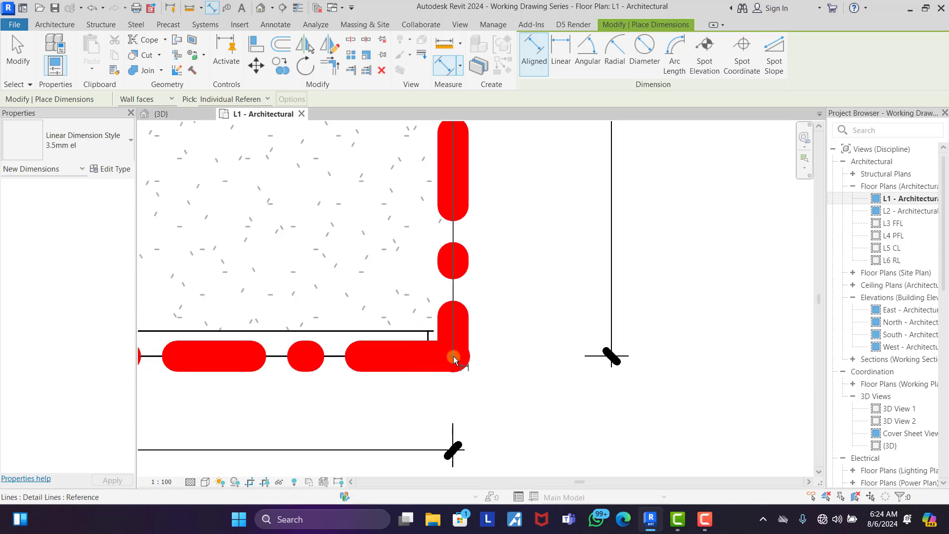
{"action": "key", "text": "Tab"}
{"action": "key", "text": "Tab"}
{"action": "key", "text": "Tab"}
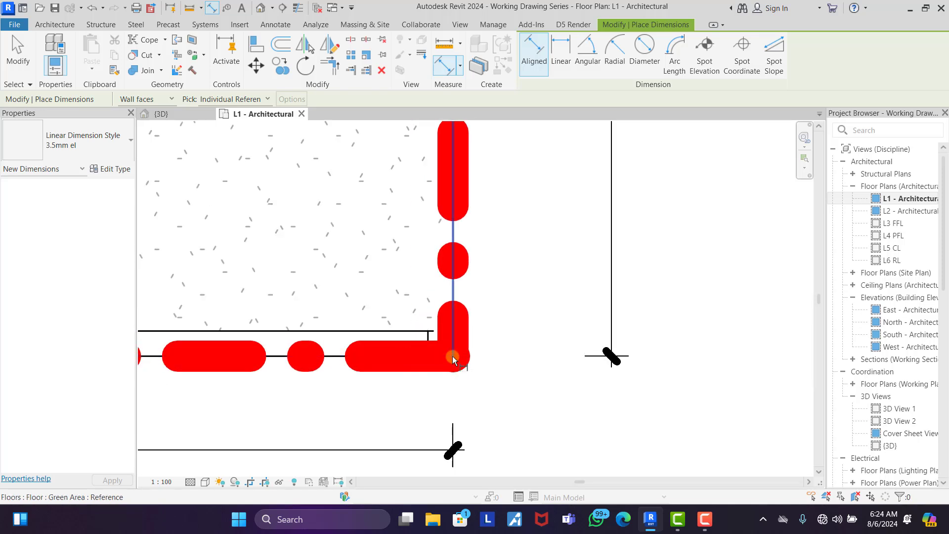
{"action": "key", "text": "Tab"}
{"action": "key", "text": "Tab"}
{"action": "key", "text": "Tab"}
{"action": "key", "text": "Tab"}
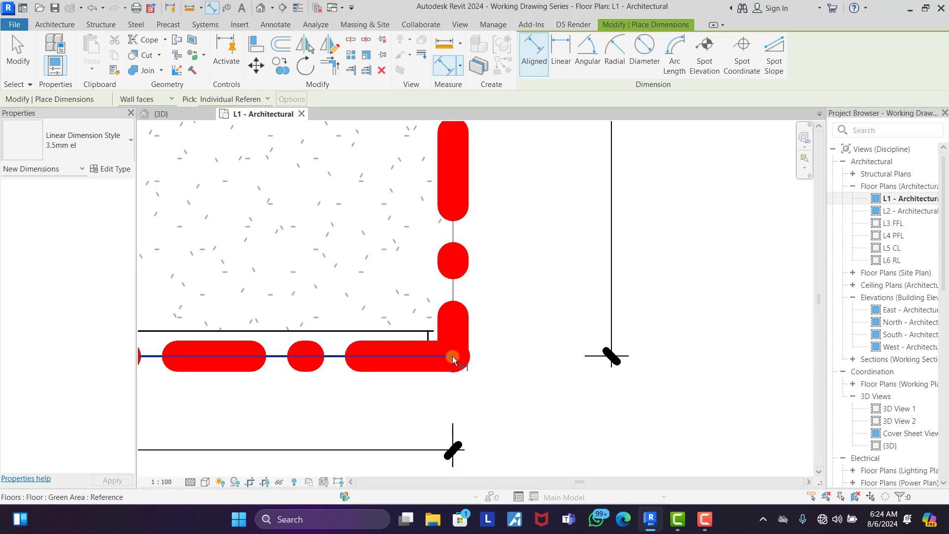
{"action": "key", "text": "Tab"}
{"action": "key", "text": "Tab"}
{"action": "key", "text": "Tab"}
{"action": "left_click", "coordinate": [452, 356]}
{"action": "scroll", "coordinate": [486, 383], "scroll_direction": "down", "scroll_amount": 5}
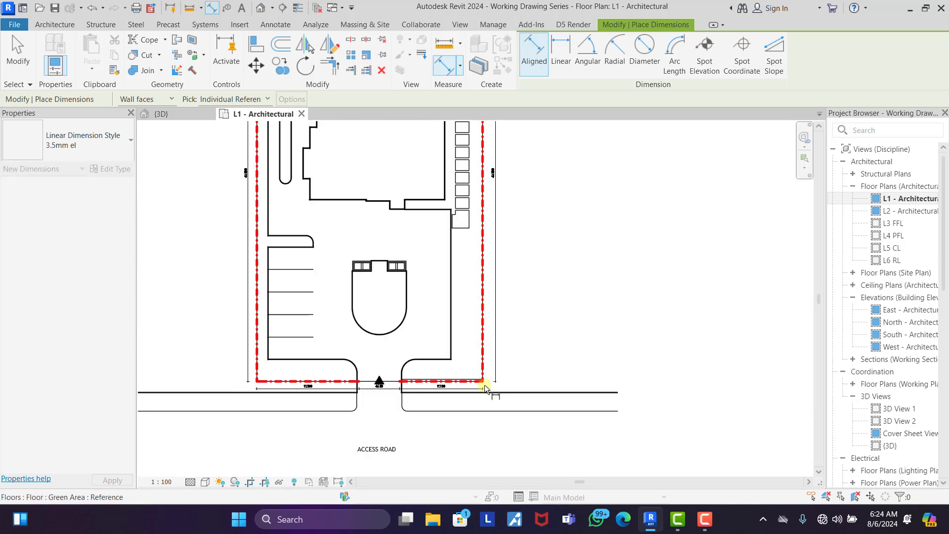
{"action": "scroll", "coordinate": [486, 388], "scroll_direction": "up", "scroll_amount": 10}
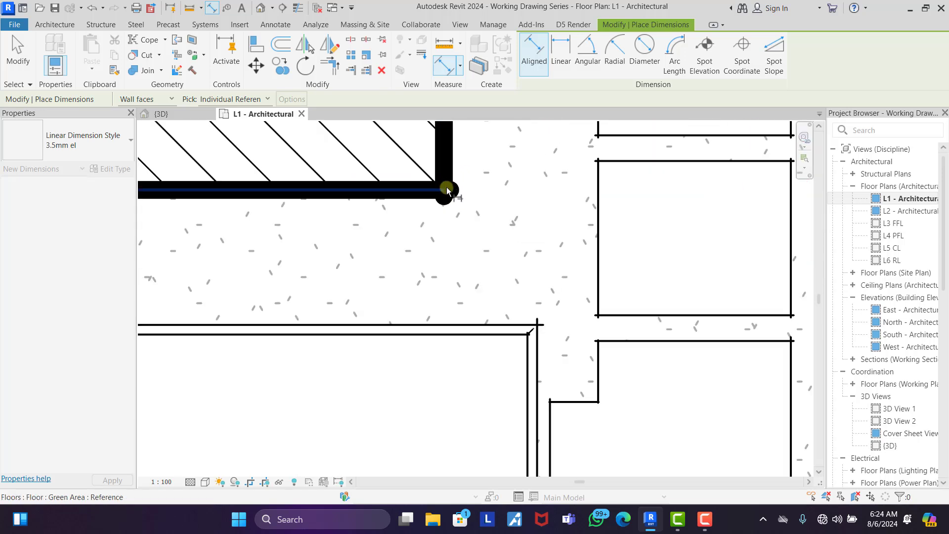
{"action": "key", "text": "Tab"}
{"action": "key", "text": "Tab"}
{"action": "key", "text": "Tab"}
{"action": "key", "text": "Tab"}
{"action": "key", "text": "Tab"}
{"action": "key", "text": "Tab"}
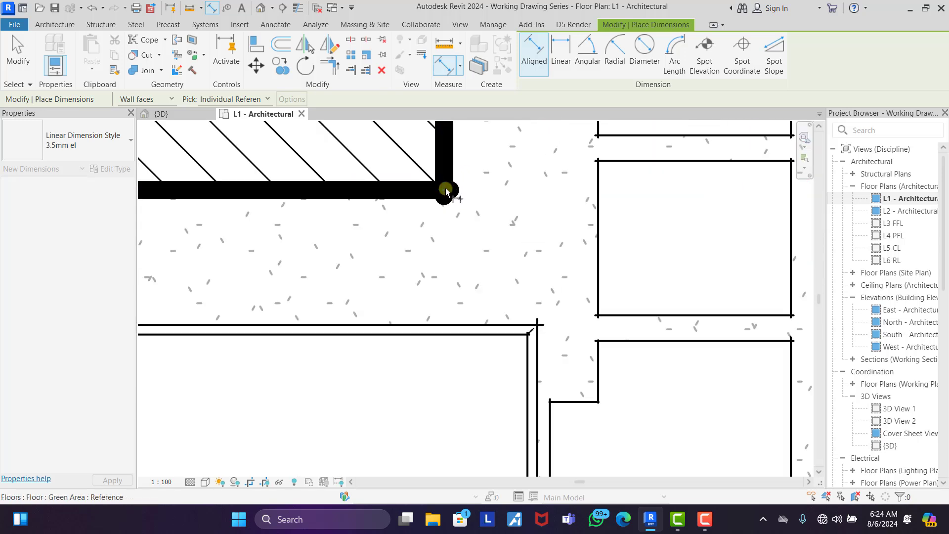
{"action": "left_click", "coordinate": [446, 190]}
{"action": "scroll", "coordinate": [454, 233], "scroll_direction": "down", "scroll_amount": 8}
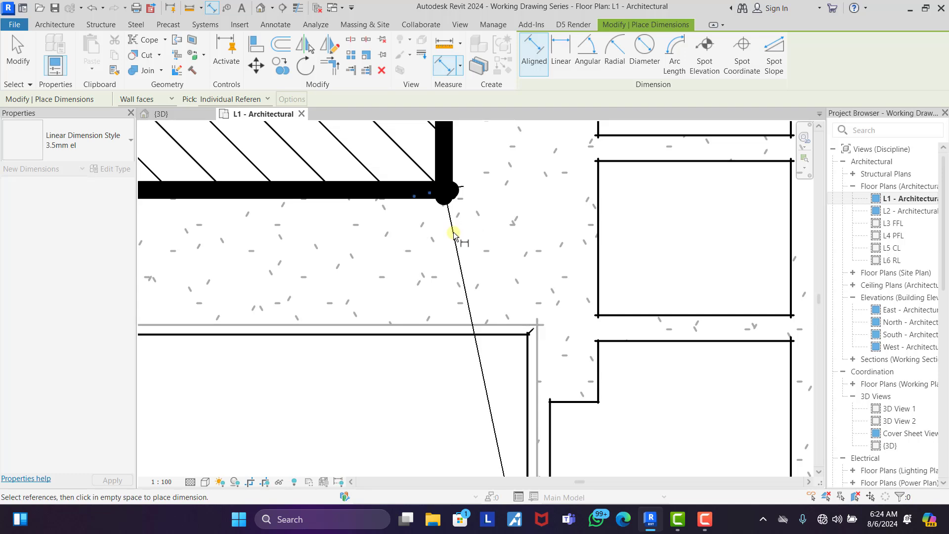
- Add an aligned diagonal dimension from the same building corner to the opposite front plot corner on the parking-bay side
{"action": "scroll", "coordinate": [458, 210], "scroll_direction": "up", "scroll_amount": 8}
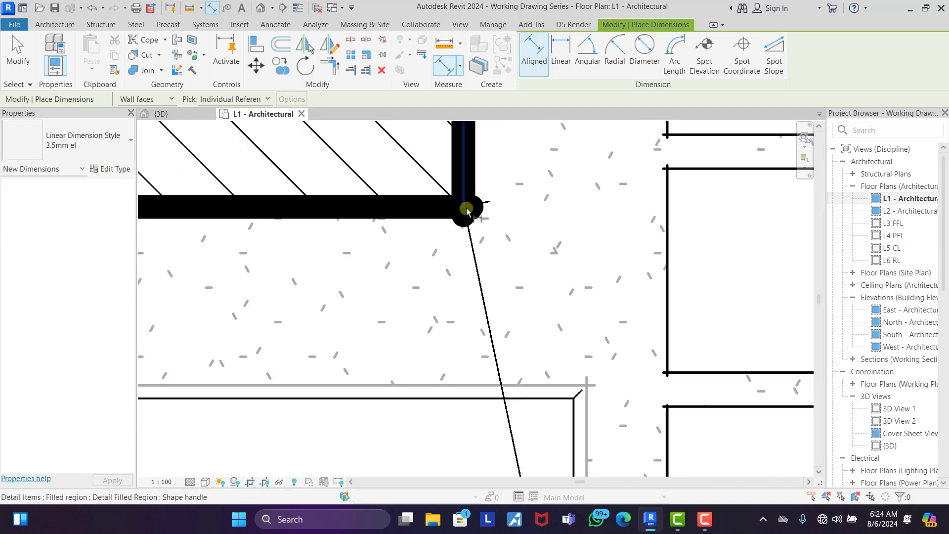
{"action": "left_click", "coordinate": [467, 210]}
{"action": "scroll", "coordinate": [508, 205], "scroll_direction": "down", "scroll_amount": 8}
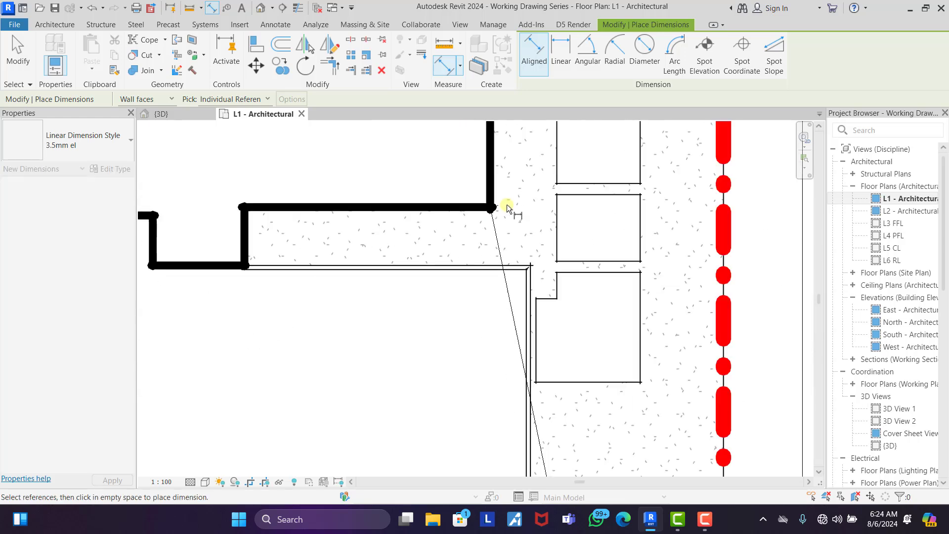
{"action": "scroll", "coordinate": [390, 346], "scroll_direction": "up", "scroll_amount": 8}
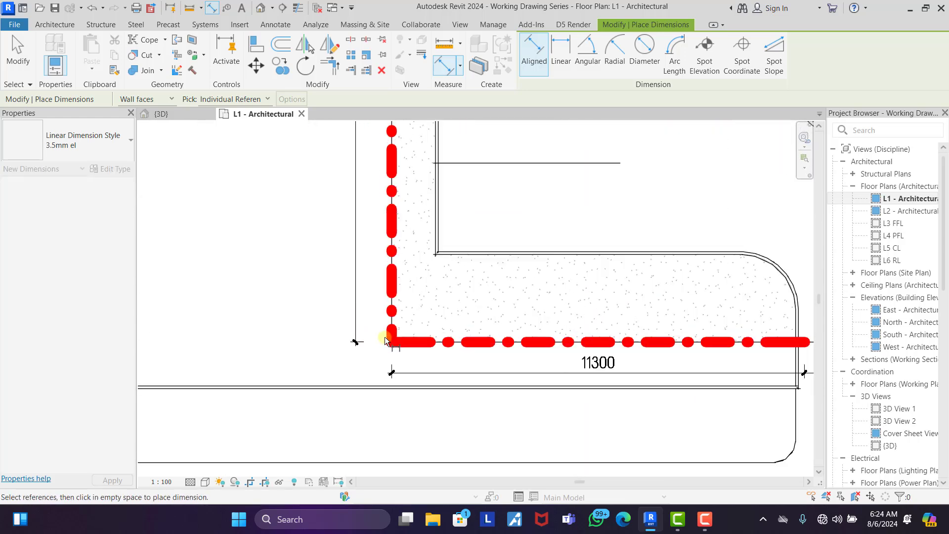
{"action": "left_click", "coordinate": [393, 350]}
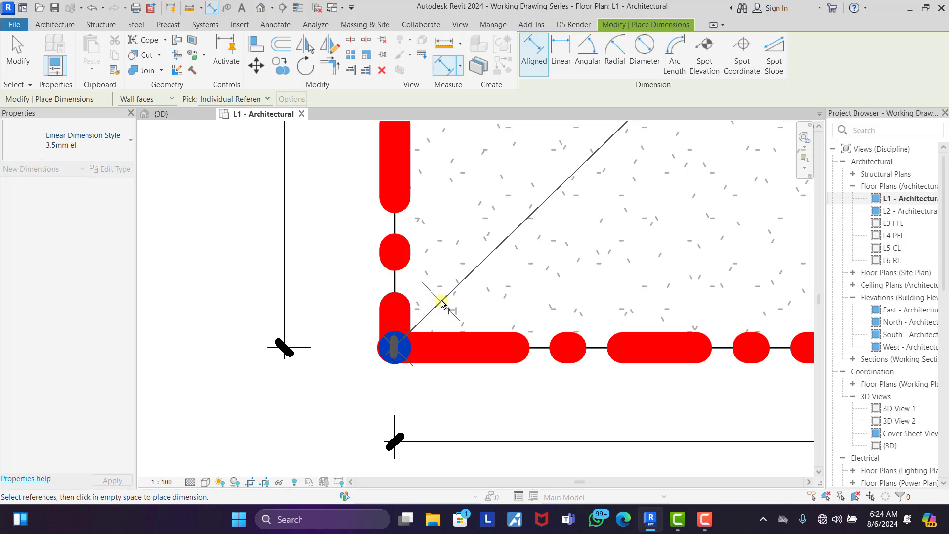
{"action": "scroll", "coordinate": [344, 395], "scroll_direction": "down", "scroll_amount": 5}
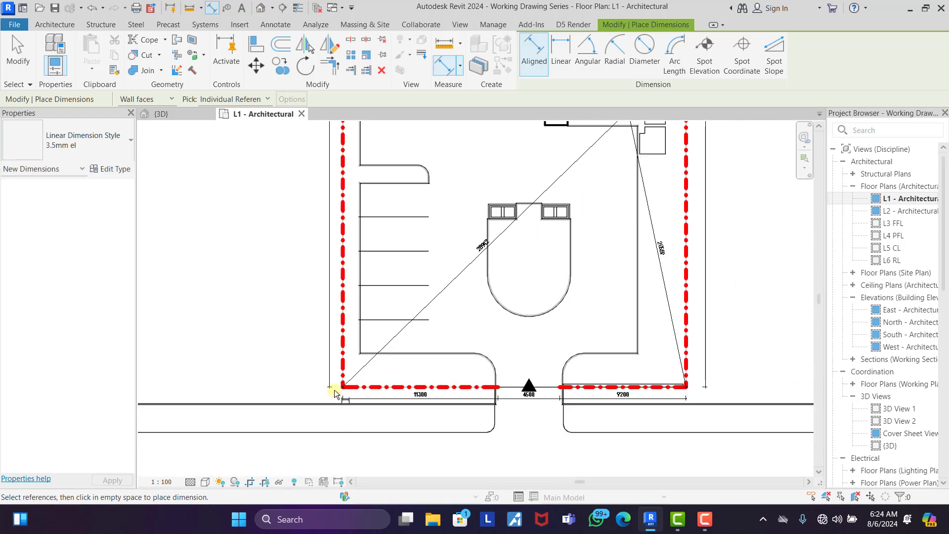
- Examine how the two diagonal dimensions tie the building's front corner to both front corners of the plot
{"action": "scroll", "coordinate": [385, 368], "scroll_direction": "down", "scroll_amount": 1}
{"action": "scroll", "coordinate": [538, 173], "scroll_direction": "up", "scroll_amount": 5}
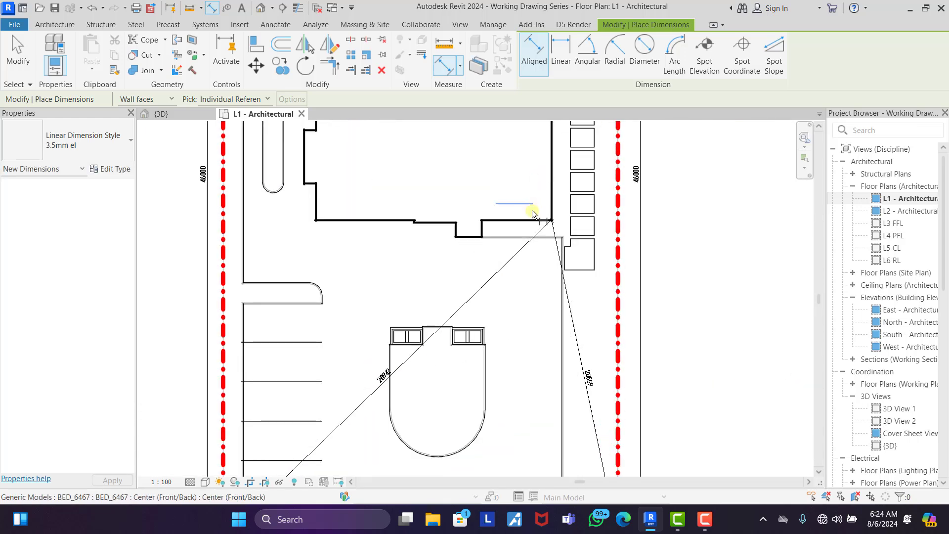
{"action": "scroll", "coordinate": [549, 221], "scroll_direction": "down", "scroll_amount": 4}
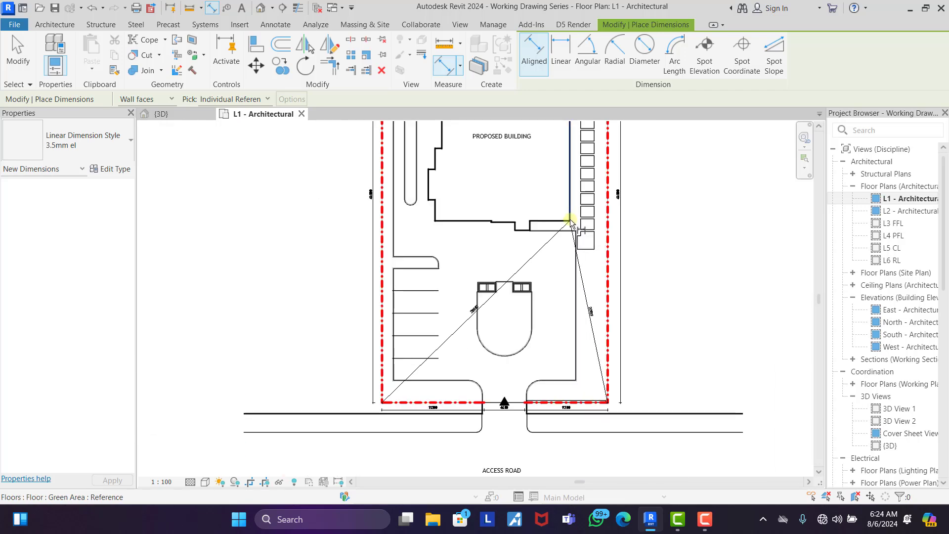
{"action": "scroll", "coordinate": [557, 227], "scroll_direction": "up", "scroll_amount": 3}
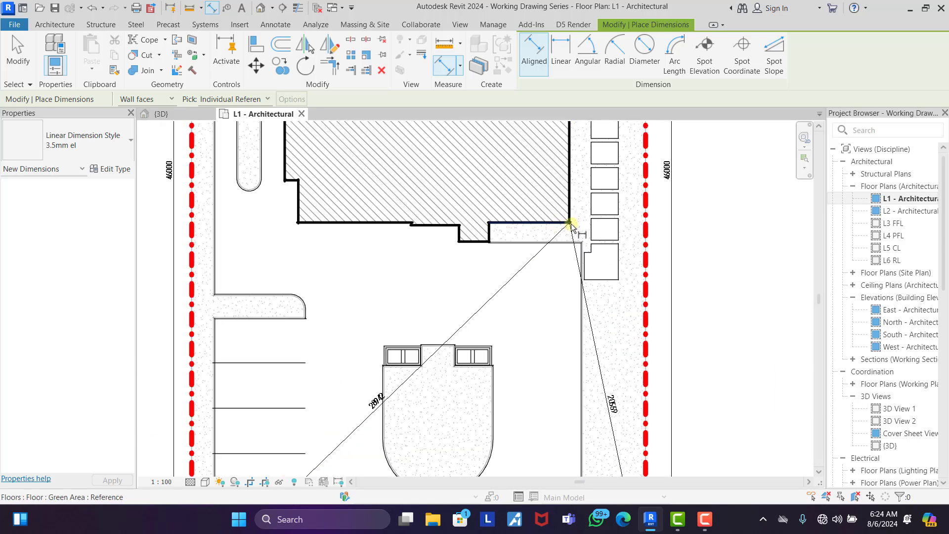
{"action": "scroll", "coordinate": [564, 229], "scroll_direction": "down", "scroll_amount": 3}
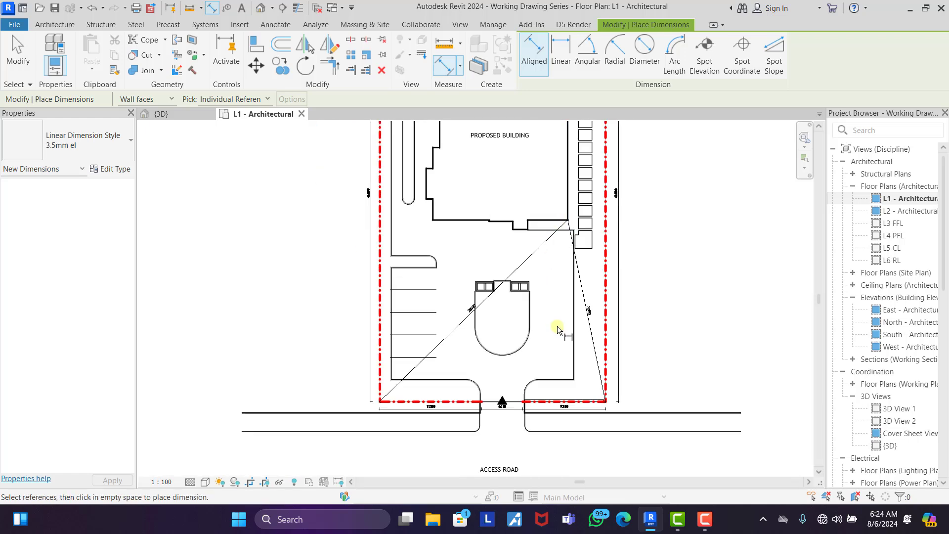
{"action": "scroll", "coordinate": [609, 404], "scroll_direction": "up", "scroll_amount": 4}
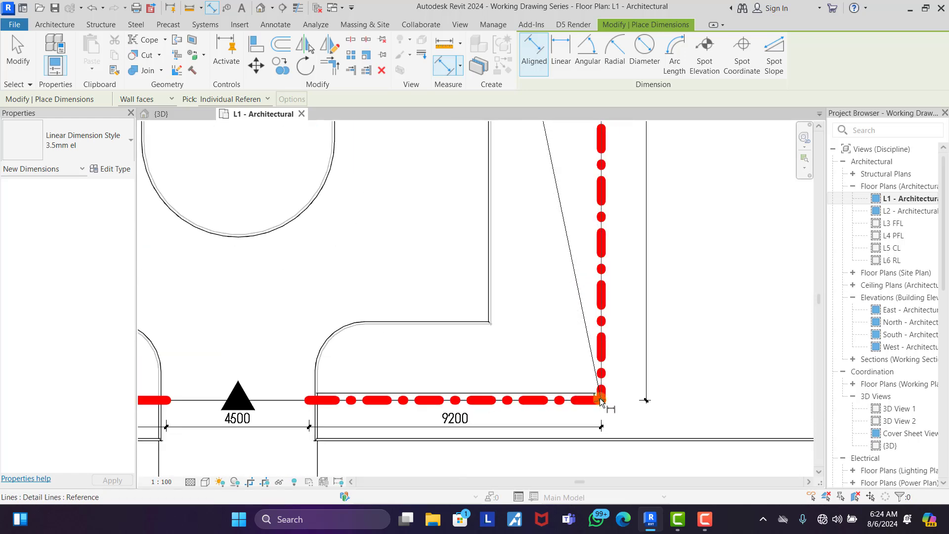
{"action": "scroll", "coordinate": [652, 388], "scroll_direction": "down", "scroll_amount": 2}
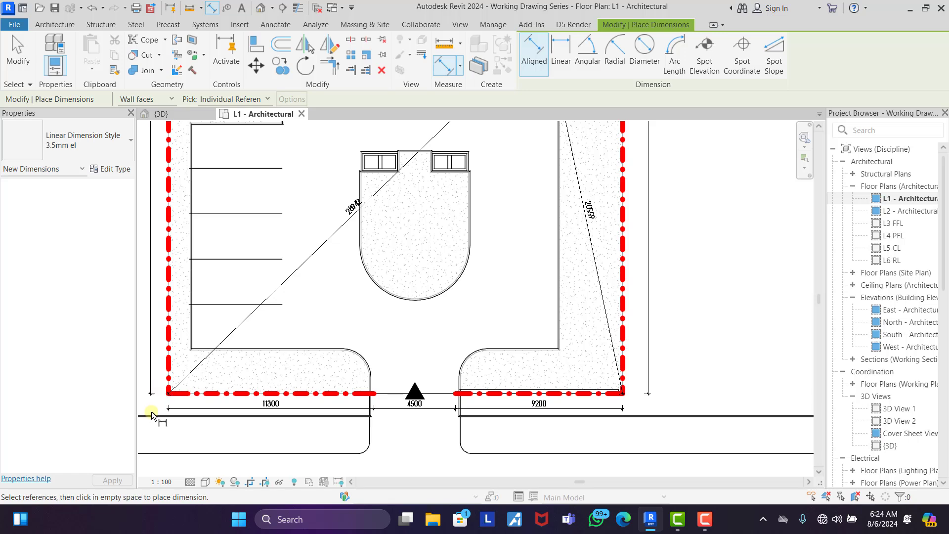
{"action": "scroll", "coordinate": [151, 416], "scroll_direction": "down", "scroll_amount": 2}
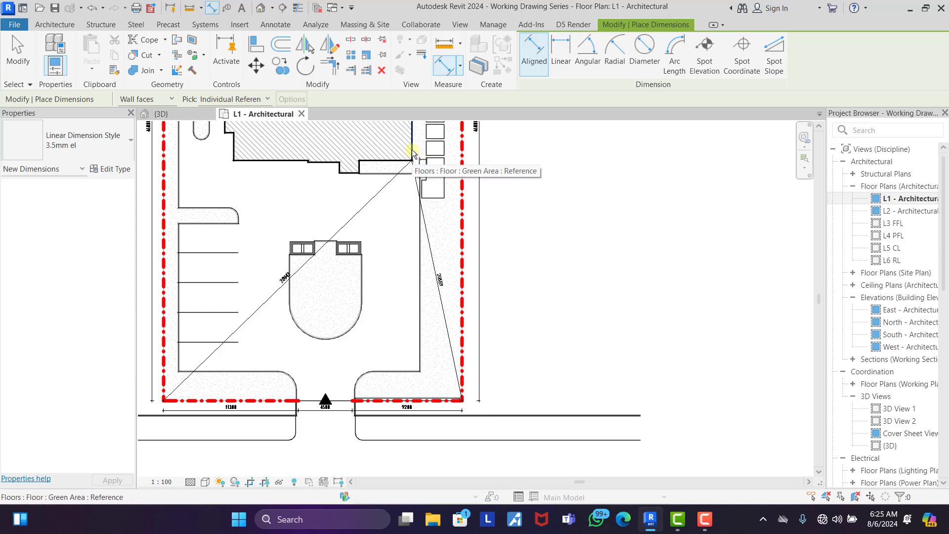
{"action": "scroll", "coordinate": [411, 125], "scroll_direction": "up", "scroll_amount": 3}
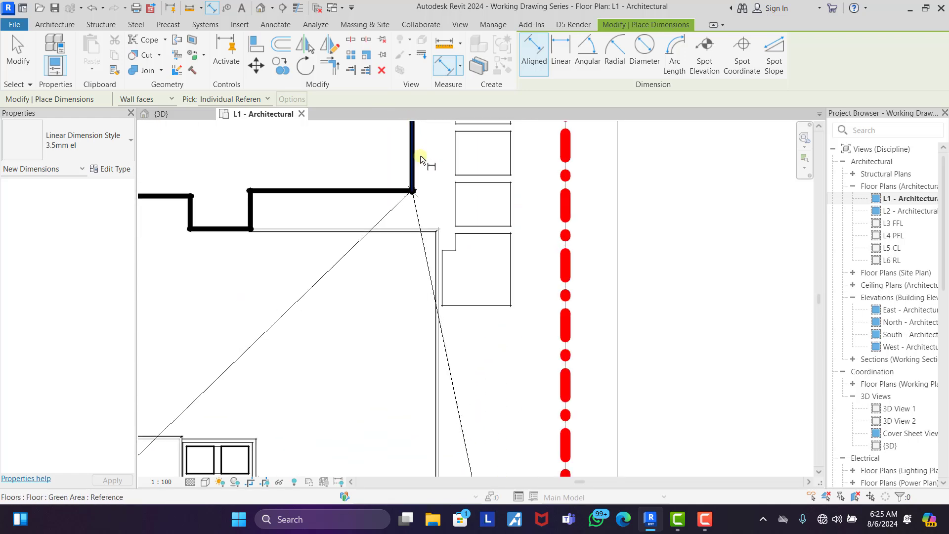
{"action": "scroll", "coordinate": [412, 208], "scroll_direction": "down", "scroll_amount": 5}
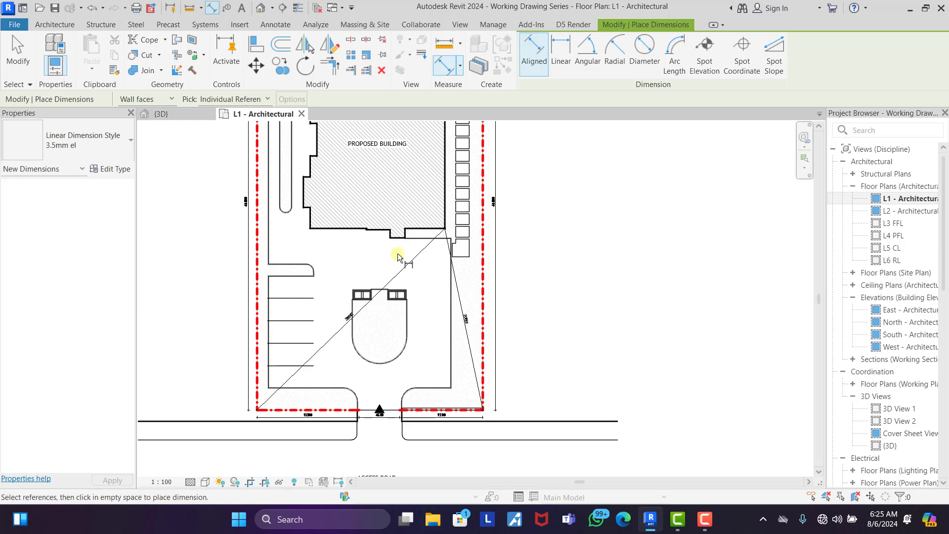
- Add an aligned diagonal dimension from the proposed building's parking-side front corner to the nearest front plot corner
{"action": "scroll", "coordinate": [327, 226], "scroll_direction": "up", "scroll_amount": 8}
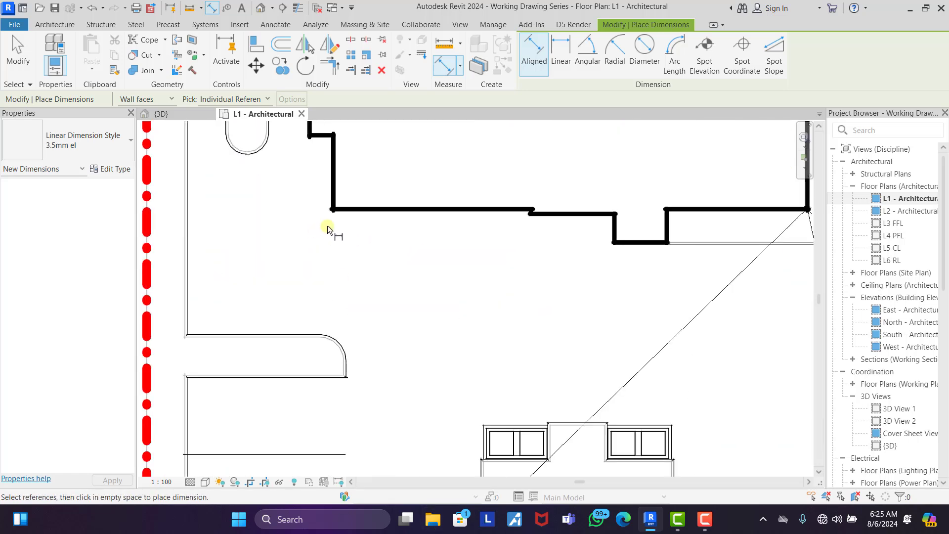
{"action": "scroll", "coordinate": [335, 201], "scroll_direction": "up", "scroll_amount": 1}
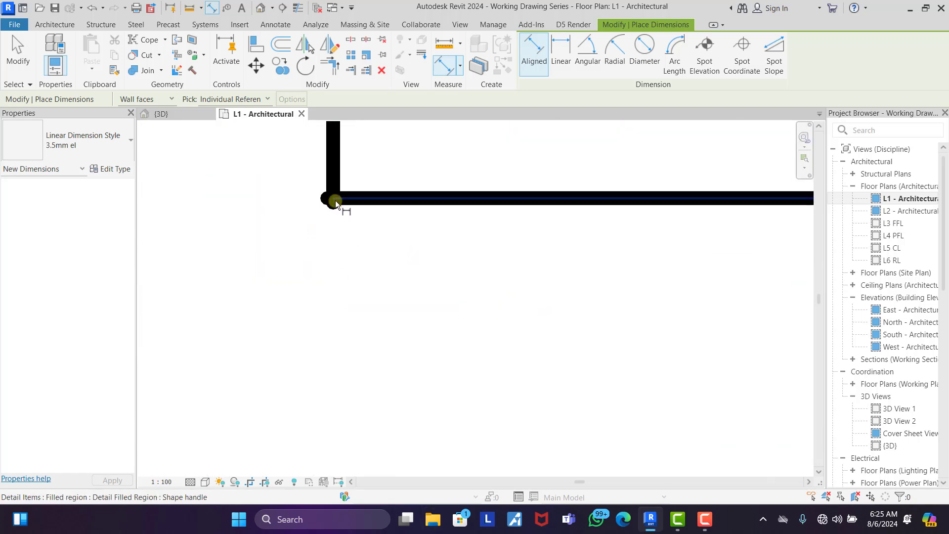
{"action": "left_click", "coordinate": [335, 200]}
{"action": "scroll", "coordinate": [340, 198], "scroll_direction": "down", "scroll_amount": 6}
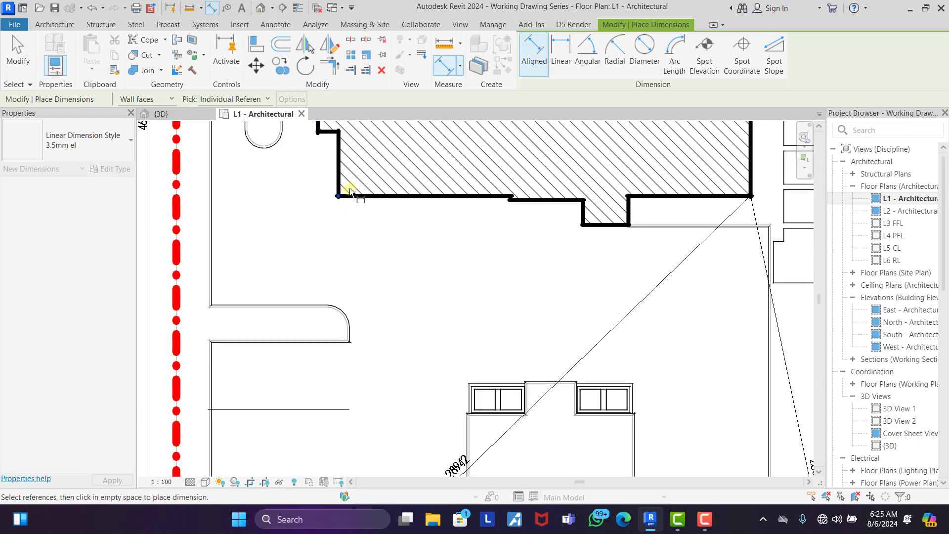
{"action": "scroll", "coordinate": [290, 350], "scroll_direction": "up", "scroll_amount": 6}
{"action": "scroll", "coordinate": [289, 347], "scroll_direction": "up", "scroll_amount": 3}
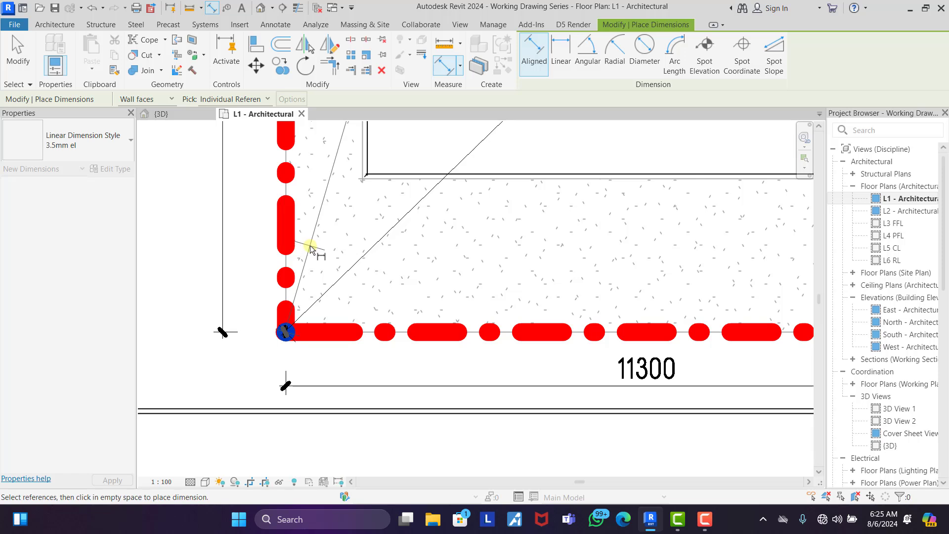
{"action": "left_click", "coordinate": [310, 247]}
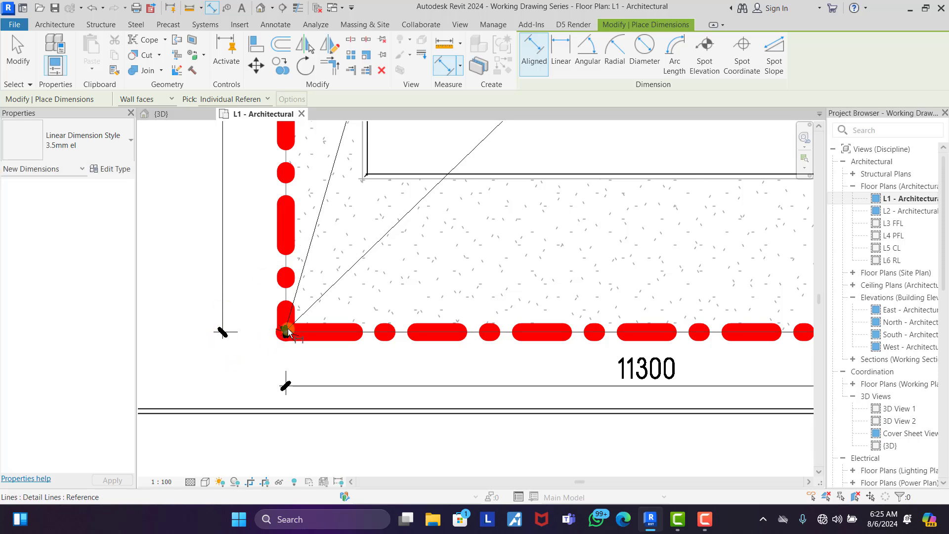
- Add an aligned diagonal dimension from the front plot corner on the paving-slab side to the building's parking-side front corner
{"action": "scroll", "coordinate": [228, 346], "scroll_direction": "down", "scroll_amount": 5}
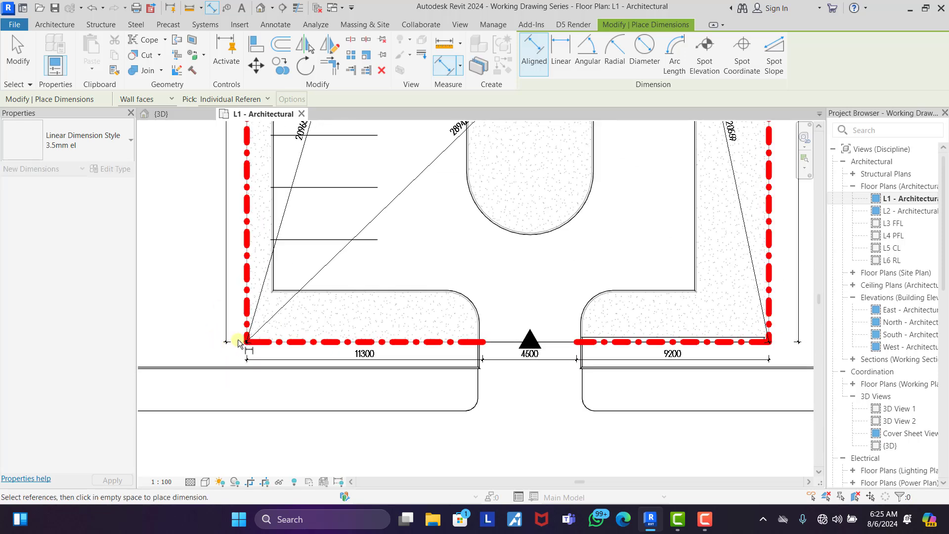
{"action": "scroll", "coordinate": [238, 340], "scroll_direction": "up", "scroll_amount": 4}
{"action": "scroll", "coordinate": [247, 348], "scroll_direction": "down", "scroll_amount": 3}
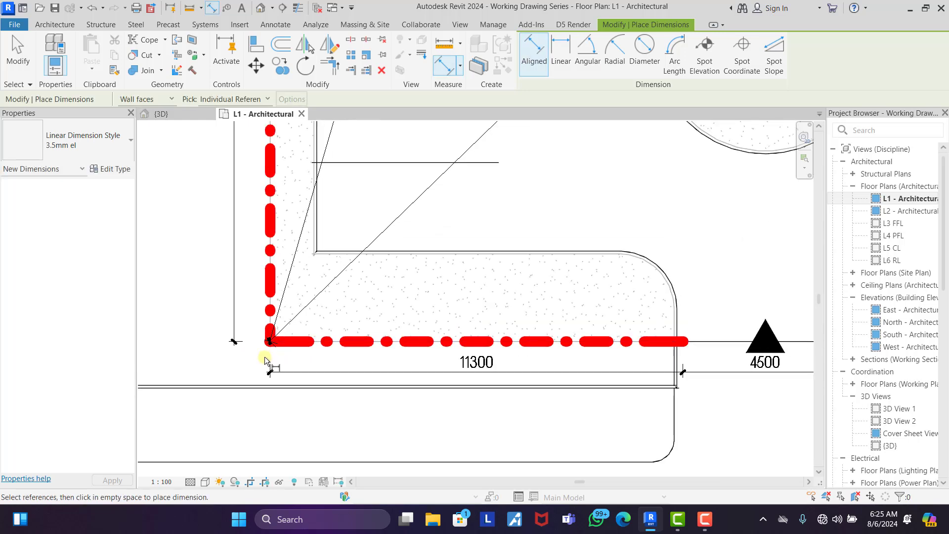
{"action": "scroll", "coordinate": [274, 372], "scroll_direction": "down", "scroll_amount": 1}
{"action": "scroll", "coordinate": [800, 384], "scroll_direction": "up", "scroll_amount": 5}
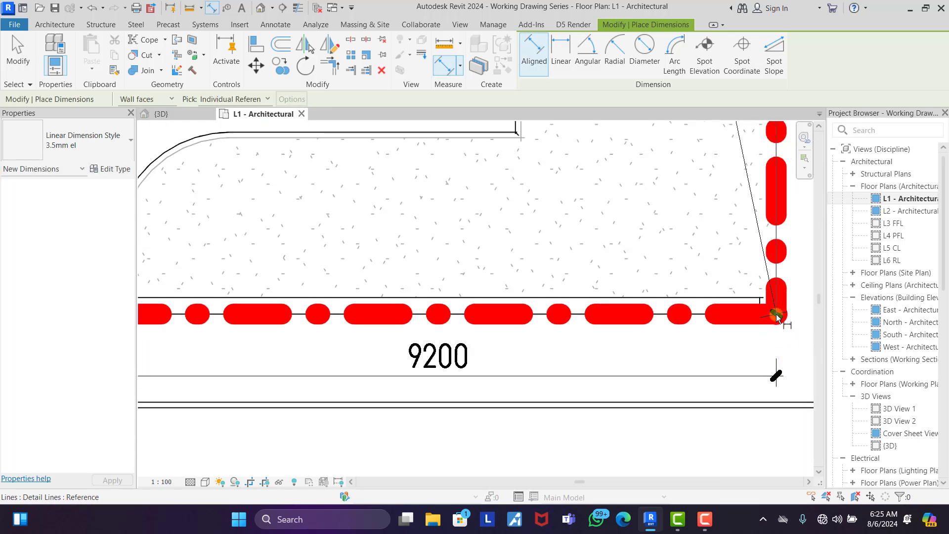
{"action": "left_click", "coordinate": [776, 316]}
{"action": "scroll", "coordinate": [769, 388], "scroll_direction": "down", "scroll_amount": 5}
{"action": "scroll", "coordinate": [555, 142], "scroll_direction": "up", "scroll_amount": 2}
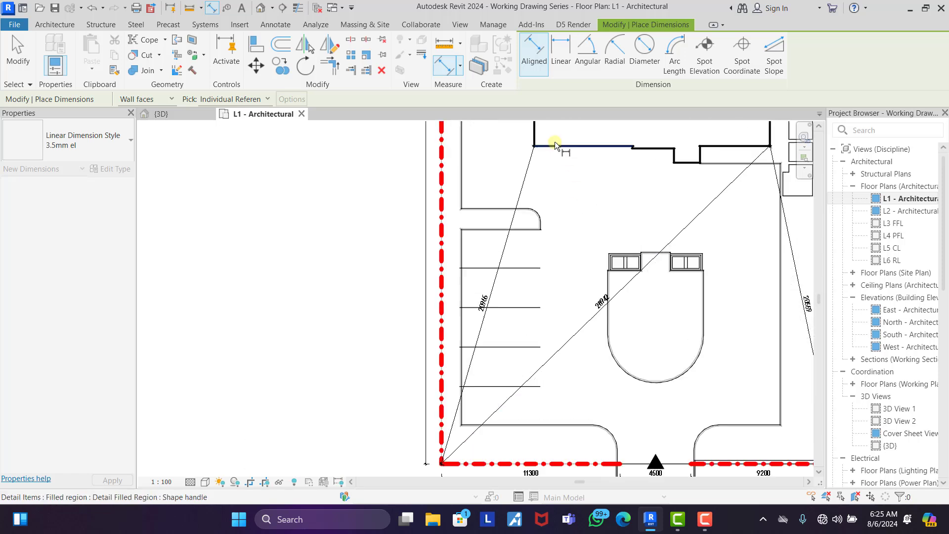
{"action": "scroll", "coordinate": [529, 146], "scroll_direction": "up", "scroll_amount": 4}
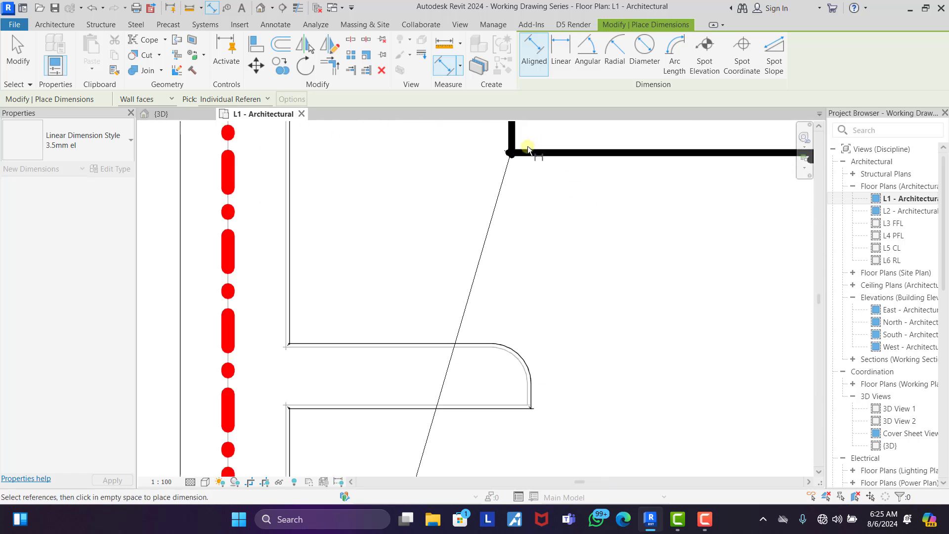
{"action": "left_click", "coordinate": [504, 159]}
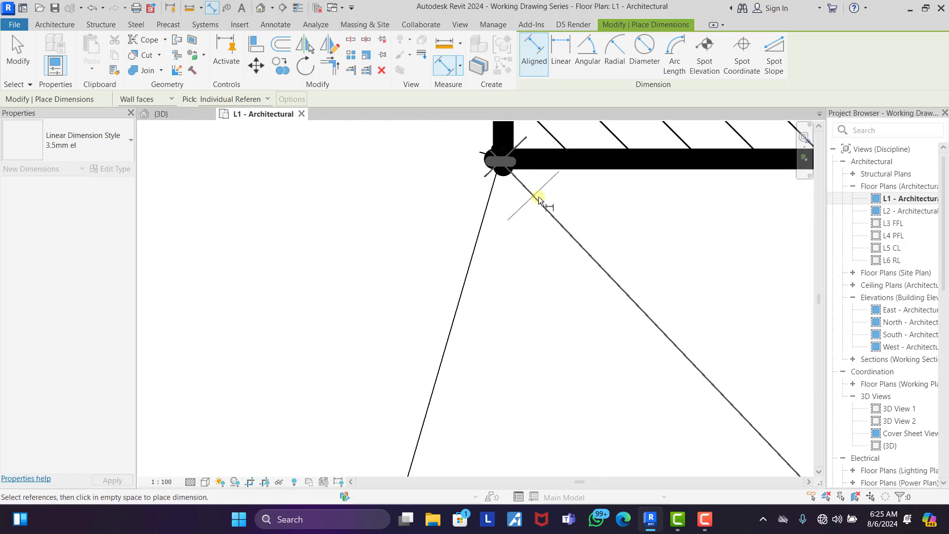
{"action": "left_click", "coordinate": [536, 307]}
{"action": "scroll", "coordinate": [413, 218], "scroll_direction": "down", "scroll_amount": 5}
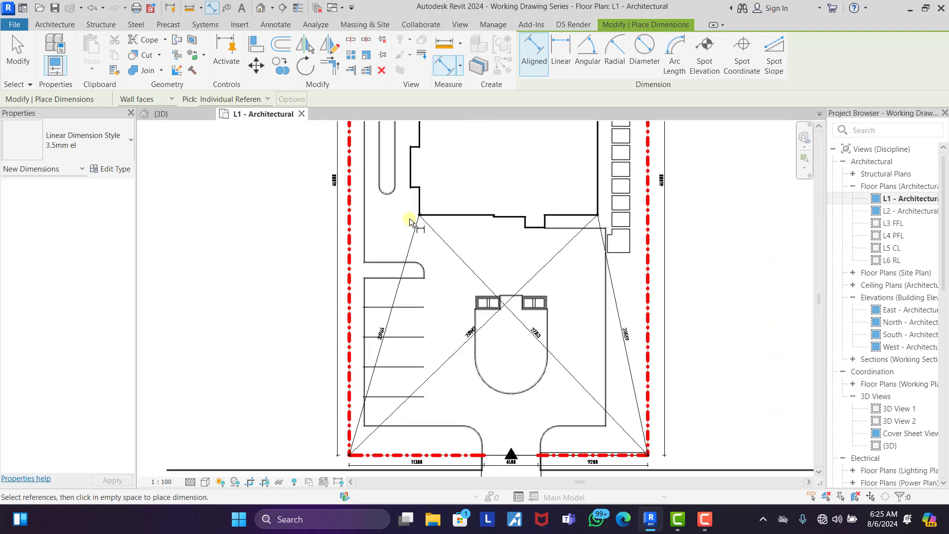
{"action": "scroll", "coordinate": [509, 258], "scroll_direction": "up", "scroll_amount": 5}
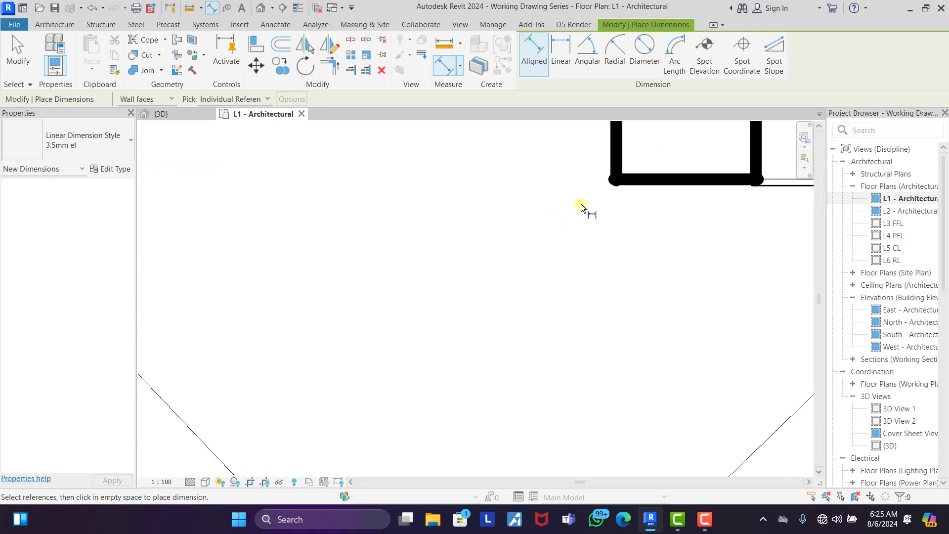
{"action": "left_click", "coordinate": [619, 181]}
{"action": "scroll", "coordinate": [619, 181], "scroll_direction": "down", "scroll_amount": 6}
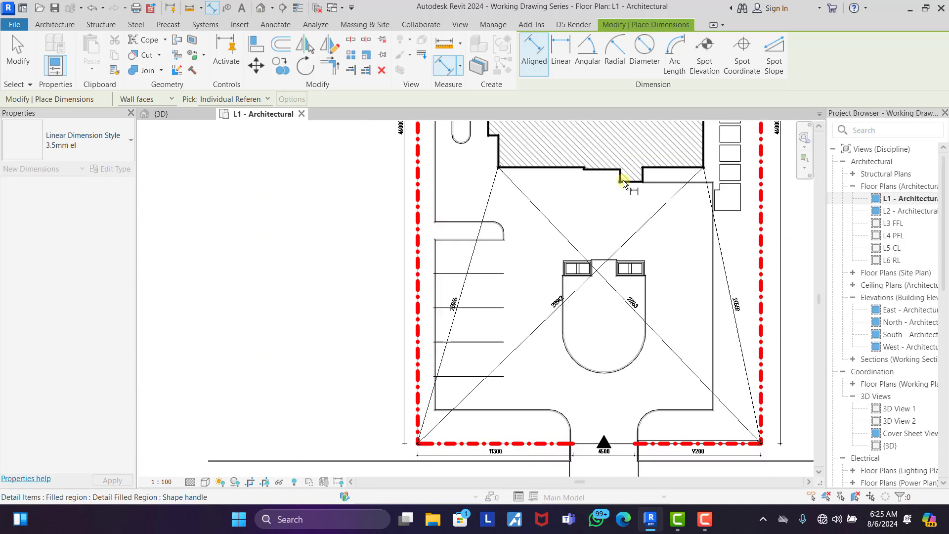
{"action": "scroll", "coordinate": [522, 319], "scroll_direction": "up", "scroll_amount": 5}
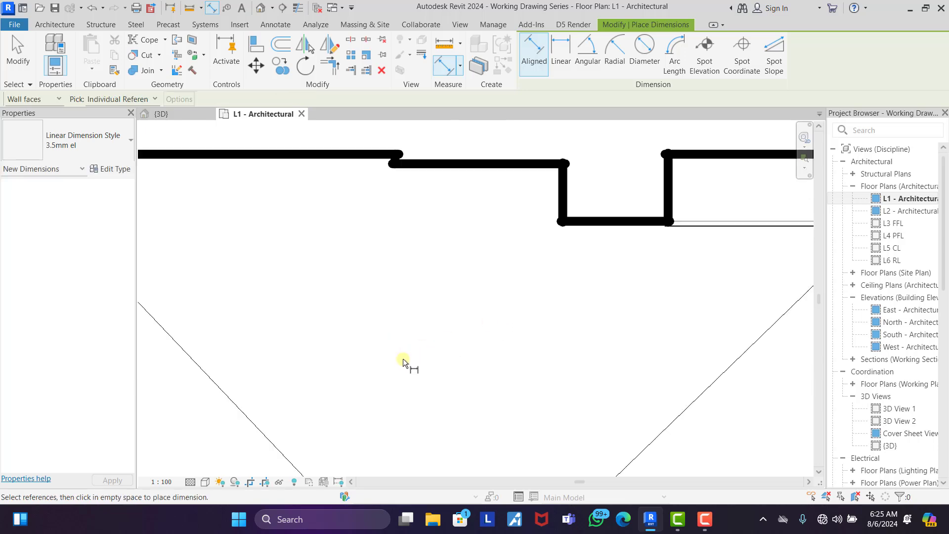
- Add an aligned diagonal dimension from the rear plot corner on the paving-slab side to the building's nearest rear corner
{"action": "scroll", "coordinate": [415, 368], "scroll_direction": "down", "scroll_amount": 9}
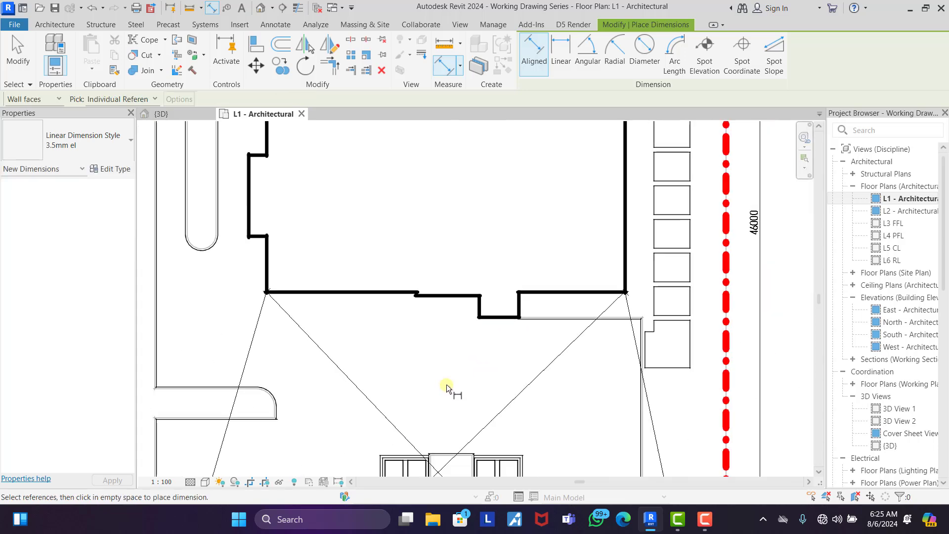
{"action": "scroll", "coordinate": [474, 247], "scroll_direction": "up", "scroll_amount": 2}
{"action": "scroll", "coordinate": [583, 267], "scroll_direction": "up", "scroll_amount": 3}
{"action": "scroll", "coordinate": [622, 173], "scroll_direction": "up", "scroll_amount": 5}
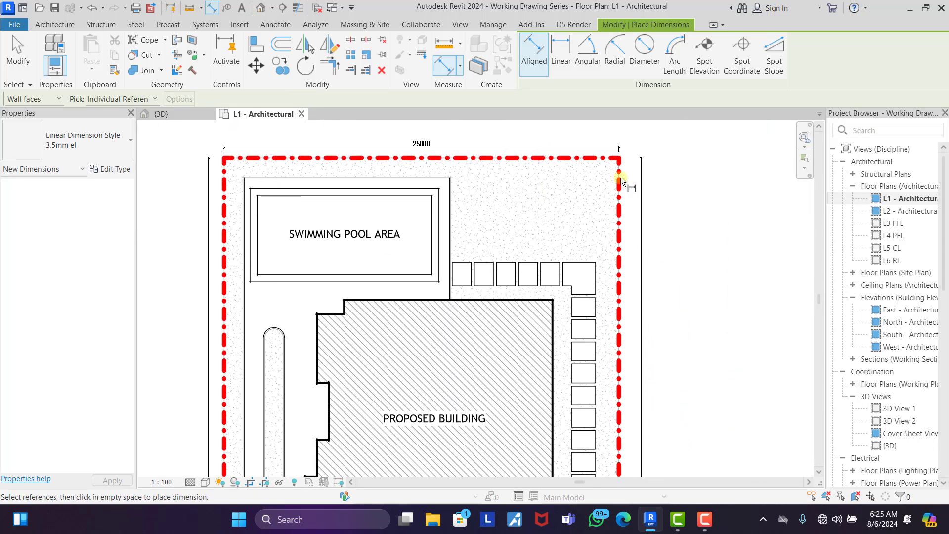
{"action": "left_click", "coordinate": [637, 151]}
{"action": "scroll", "coordinate": [561, 250], "scroll_direction": "down", "scroll_amount": 3}
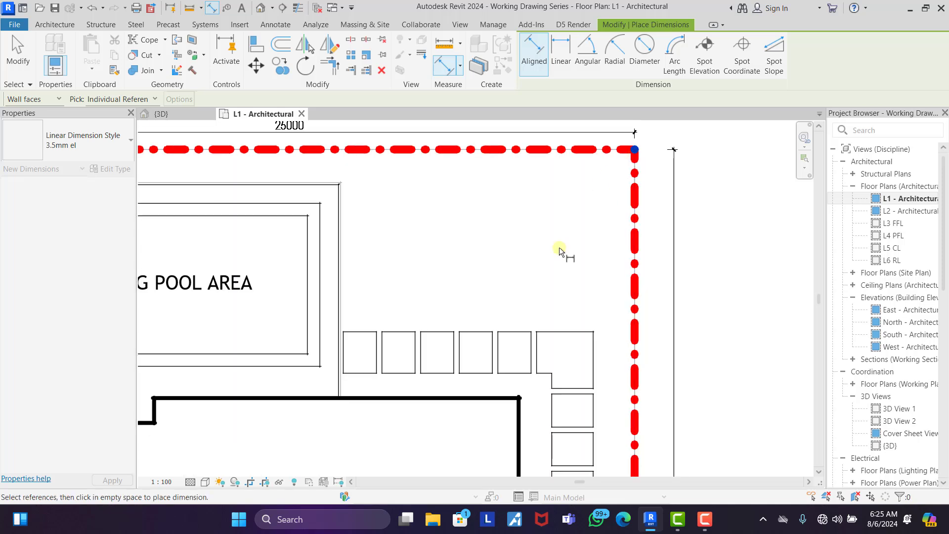
{"action": "scroll", "coordinate": [521, 411], "scroll_direction": "up", "scroll_amount": 4}
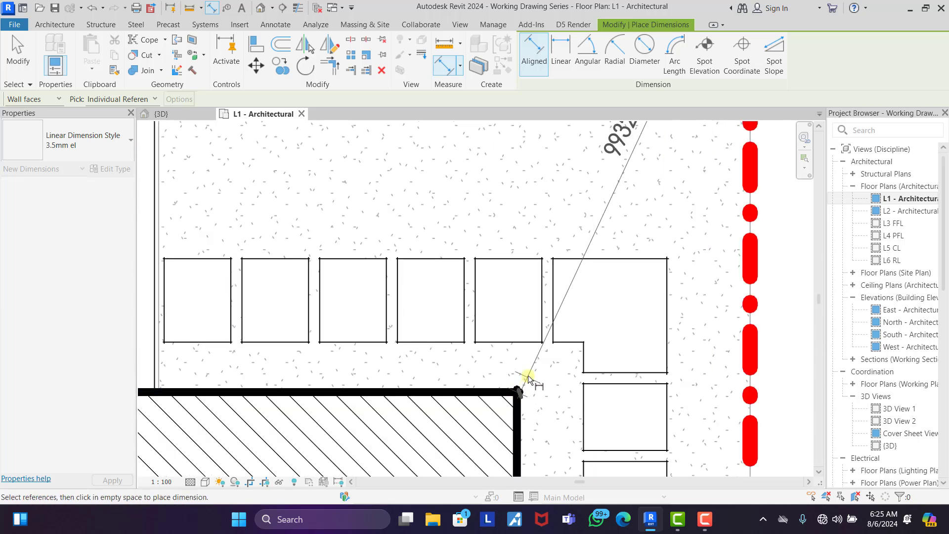
{"action": "left_click", "coordinate": [521, 395]}
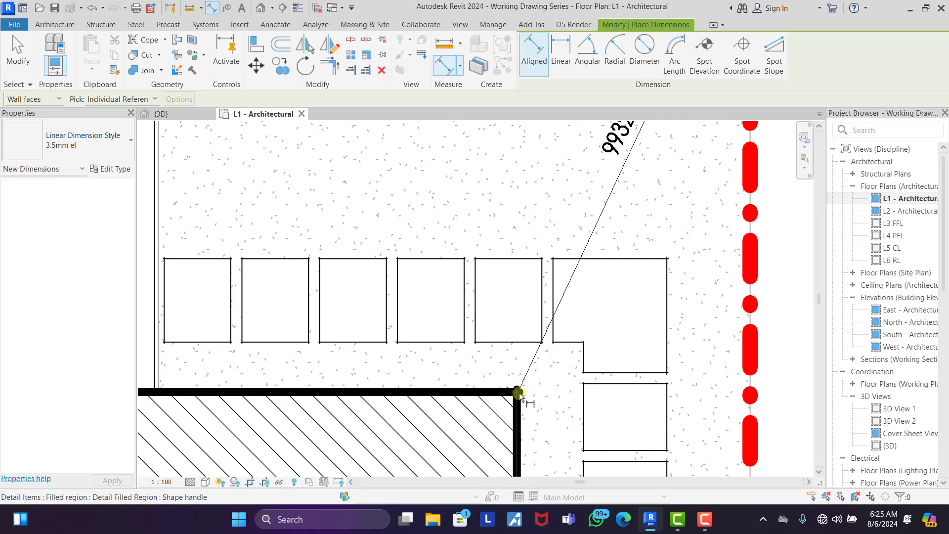
- Add an aligned diagonal dimension from the building's paving-slab-side rear corner to the opposite rear plot corner beside the swimming pool
{"action": "scroll", "coordinate": [566, 370], "scroll_direction": "down", "scroll_amount": 5}
{"action": "scroll", "coordinate": [305, 251], "scroll_direction": "up", "scroll_amount": 6}
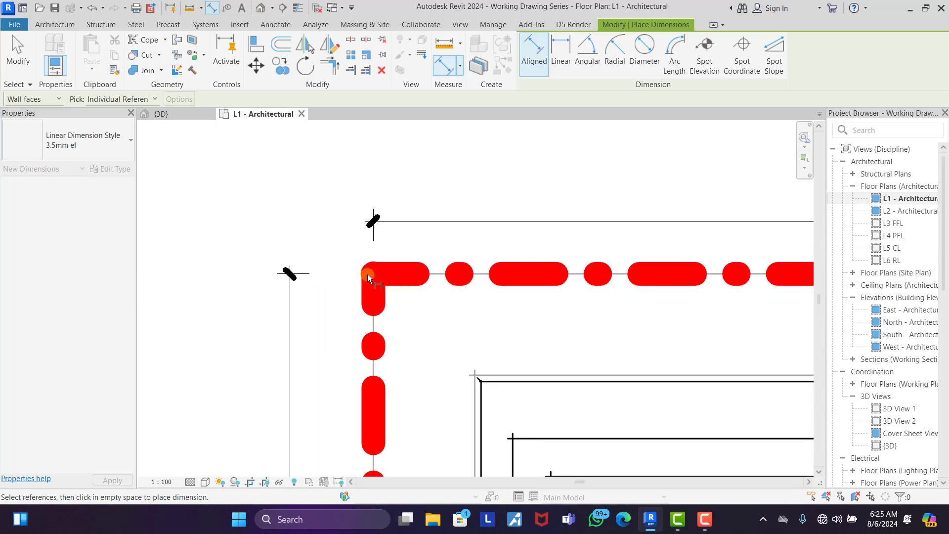
{"action": "scroll", "coordinate": [366, 274], "scroll_direction": "up", "scroll_amount": 2}
{"action": "left_click", "coordinate": [377, 273]}
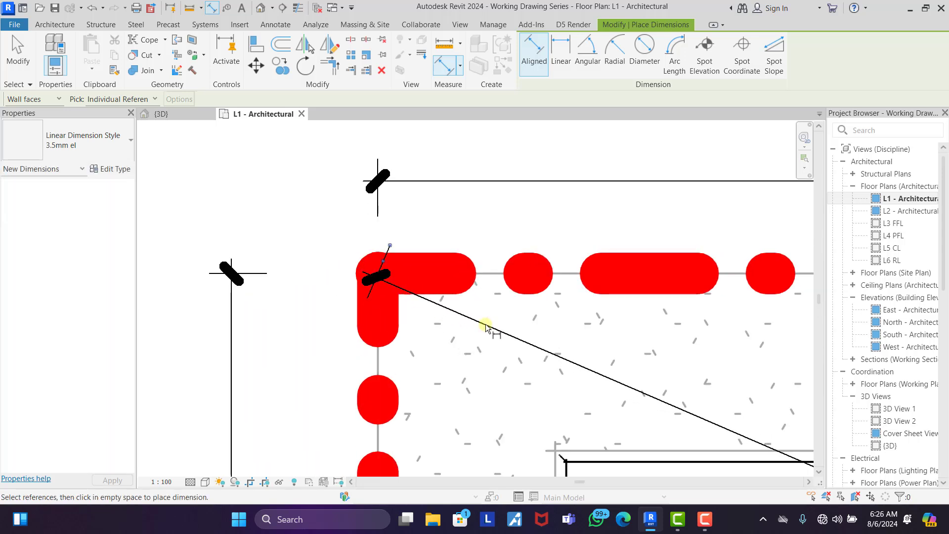
- Add an aligned diagonal dimension from the rear plot corner beside the swimming pool to the building's nearest rear corner
{"action": "left_click", "coordinate": [382, 280]}
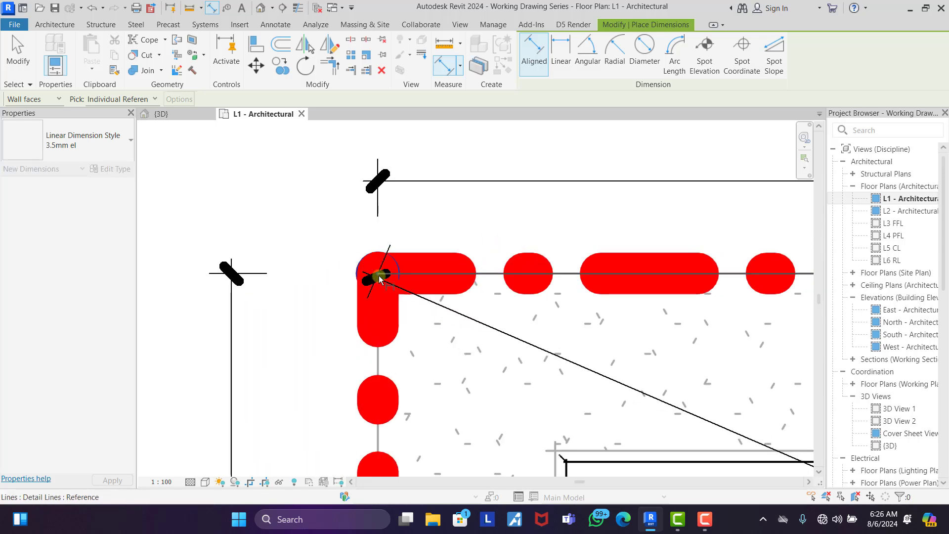
{"action": "scroll", "coordinate": [356, 202], "scroll_direction": "down", "scroll_amount": 5}
{"action": "scroll", "coordinate": [445, 308], "scroll_direction": "up", "scroll_amount": 5}
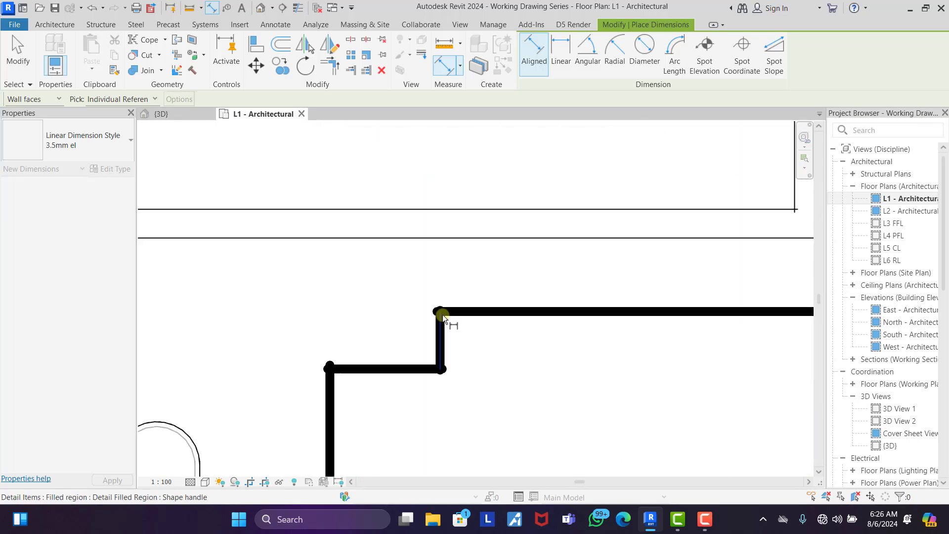
{"action": "left_click", "coordinate": [442, 314]}
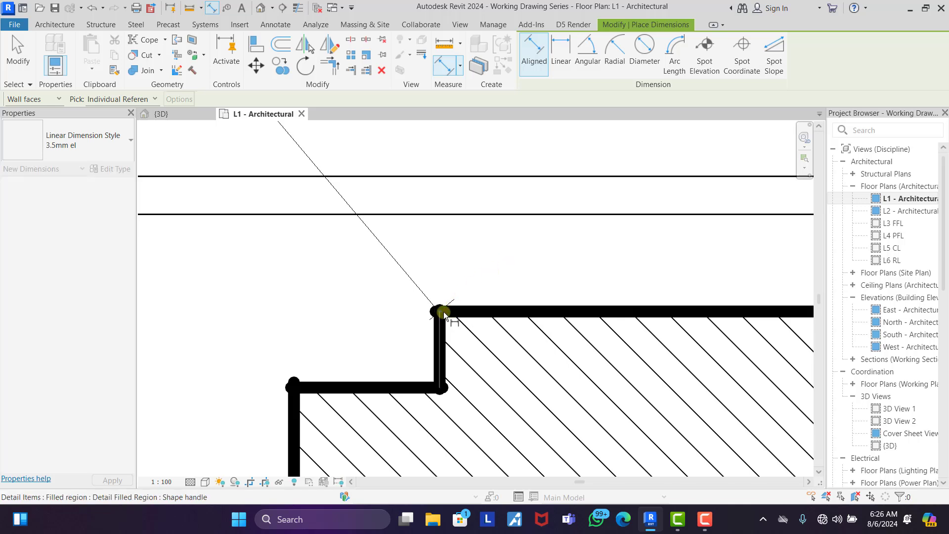
- Add an aligned diagonal dimension from the building's pool-side rear corner to the rear plot corner on the paving-slab side
{"action": "scroll", "coordinate": [364, 323], "scroll_direction": "down", "scroll_amount": 6}
{"action": "scroll", "coordinate": [627, 242], "scroll_direction": "up", "scroll_amount": 8}
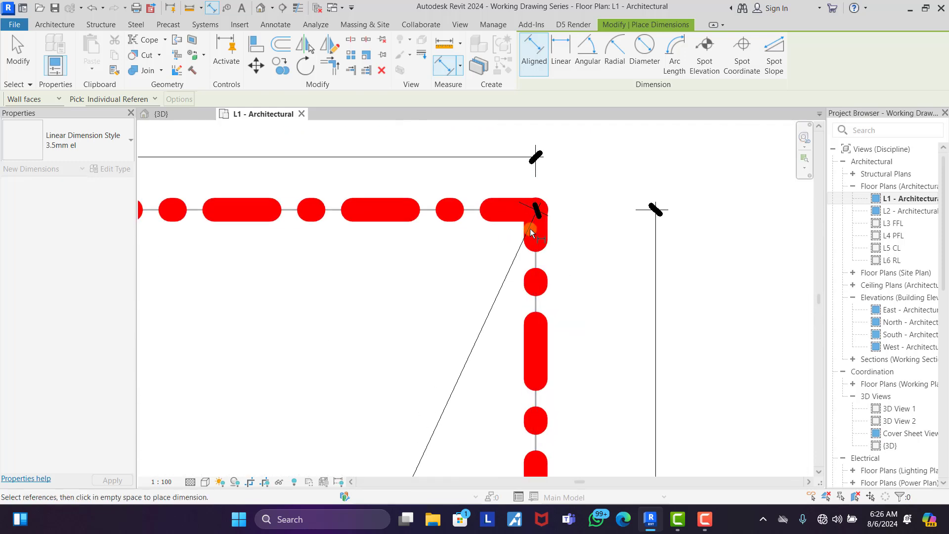
{"action": "left_click", "coordinate": [531, 210]}
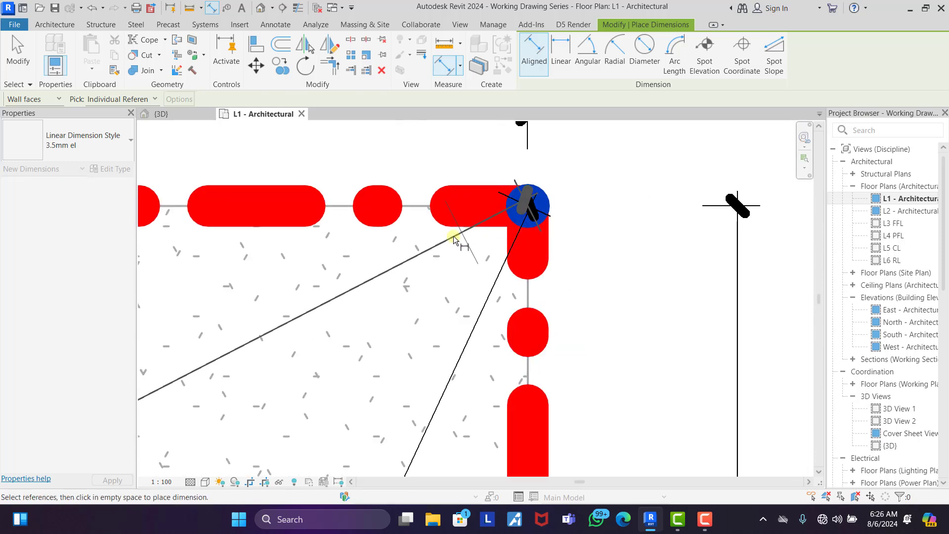
{"action": "scroll", "coordinate": [564, 164], "scroll_direction": "down", "scroll_amount": 6}
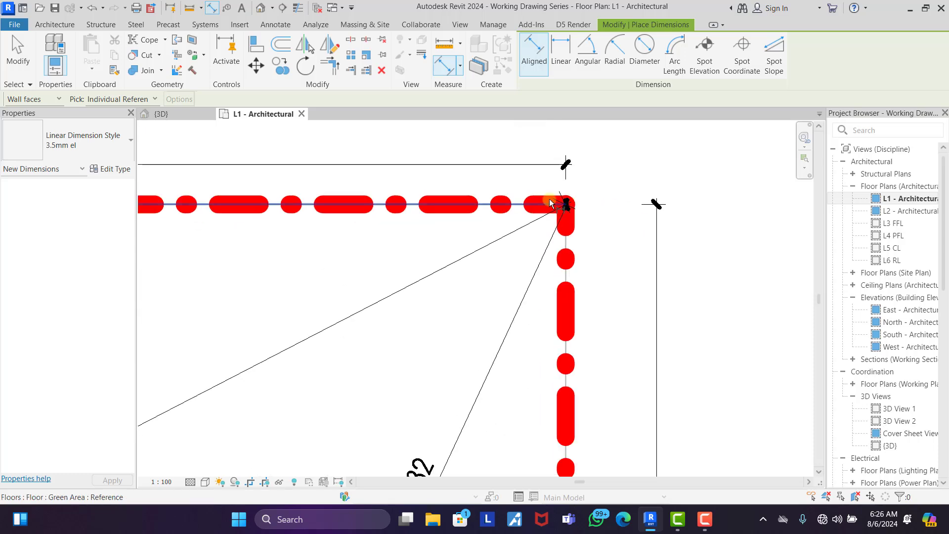
{"action": "scroll", "coordinate": [532, 170], "scroll_direction": "down", "scroll_amount": 3}
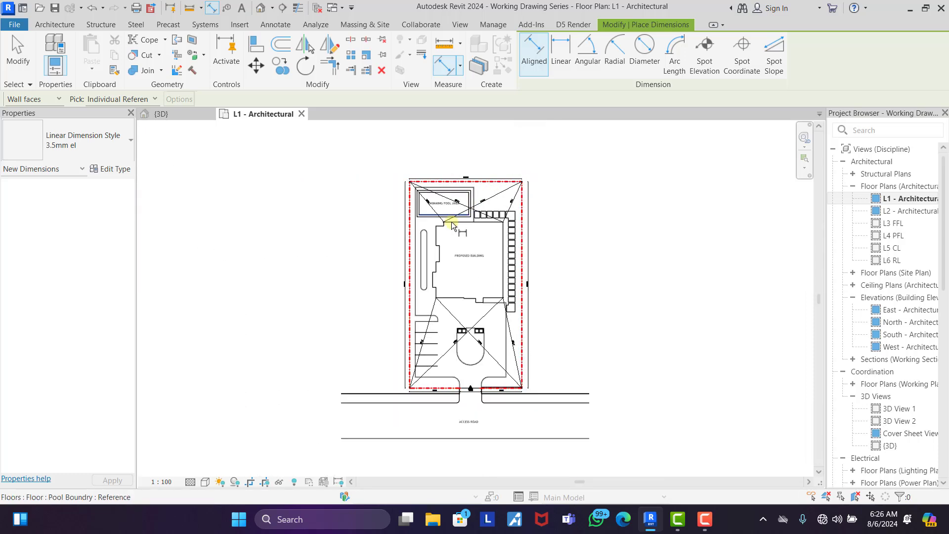
- Add a continuous aligned dimension across the plot width, from boundary to boundary through the building's two rear corner walls, just behind the rear wall
{"action": "scroll", "coordinate": [442, 201], "scroll_direction": "up", "scroll_amount": 7}
{"action": "scroll", "coordinate": [442, 200], "scroll_direction": "up", "scroll_amount": 4}
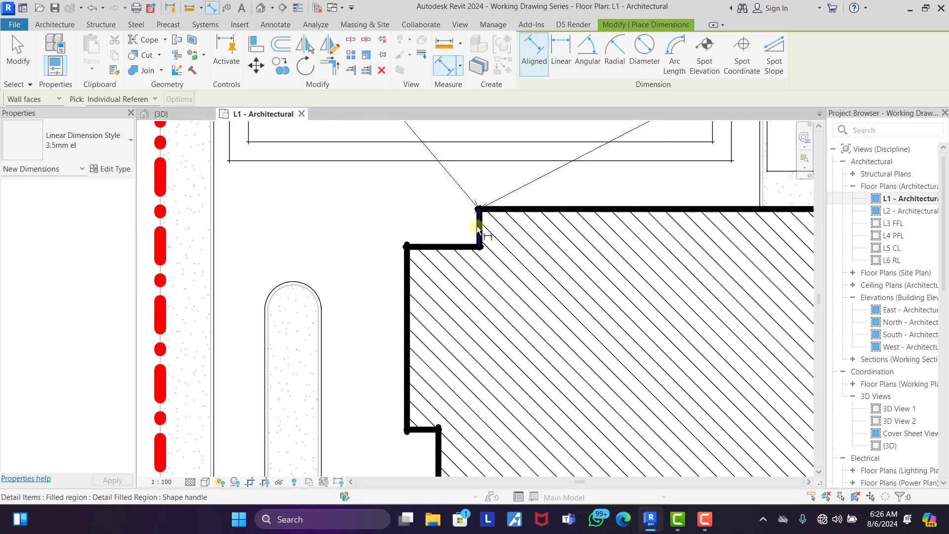
{"action": "left_click", "coordinate": [478, 222]}
{"action": "scroll", "coordinate": [160, 239], "scroll_direction": "down", "scroll_amount": 5}
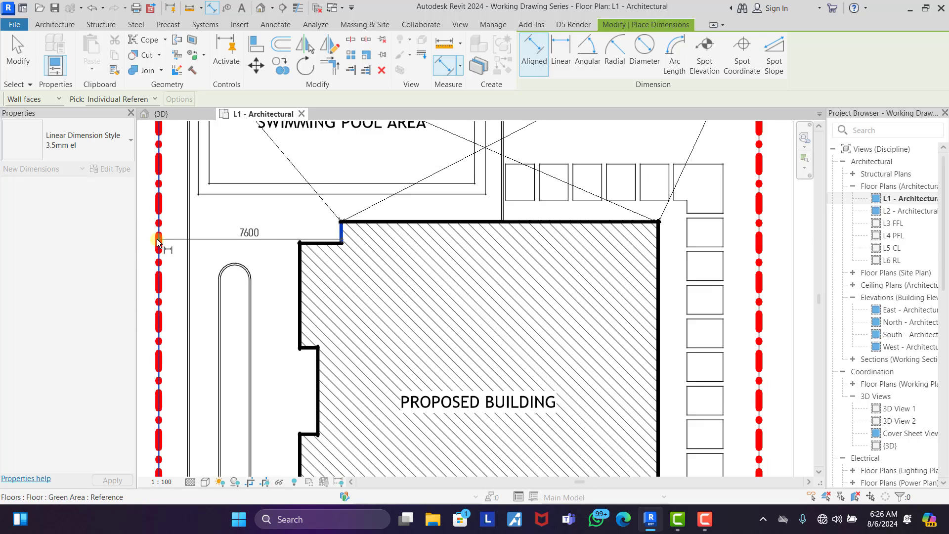
{"action": "scroll", "coordinate": [184, 237], "scroll_direction": "down", "scroll_amount": 3}
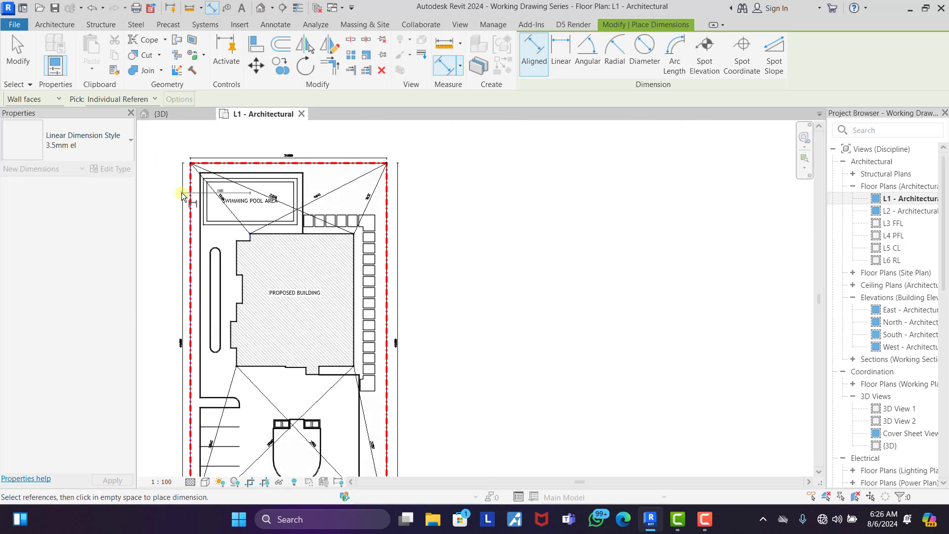
{"action": "scroll", "coordinate": [246, 236], "scroll_direction": "up", "scroll_amount": 2}
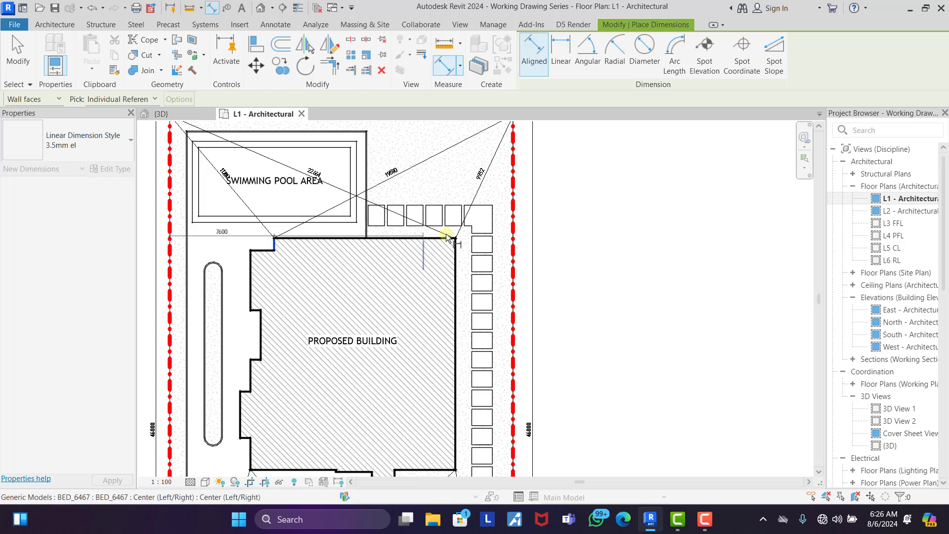
{"action": "scroll", "coordinate": [453, 239], "scroll_direction": "up", "scroll_amount": 4}
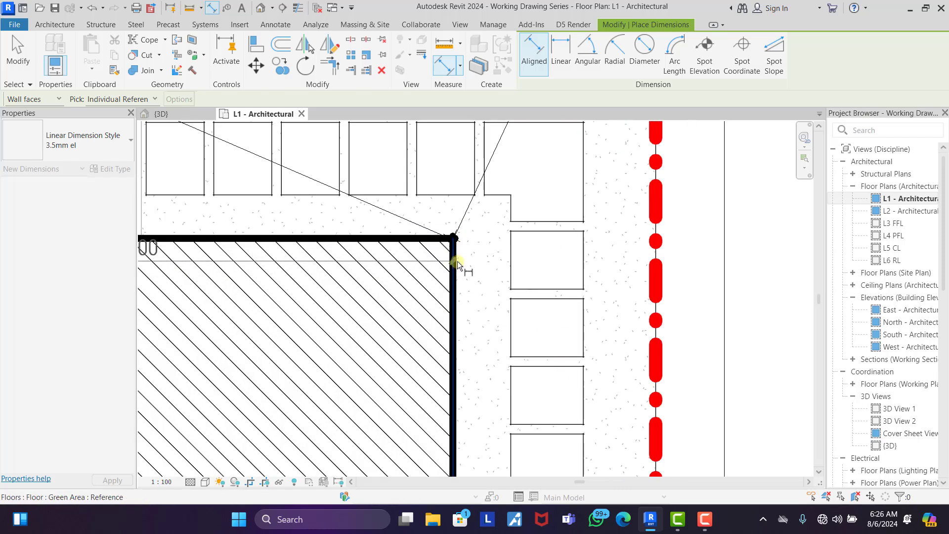
{"action": "left_click", "coordinate": [656, 239]}
{"action": "scroll", "coordinate": [604, 242], "scroll_direction": "down", "scroll_amount": 2}
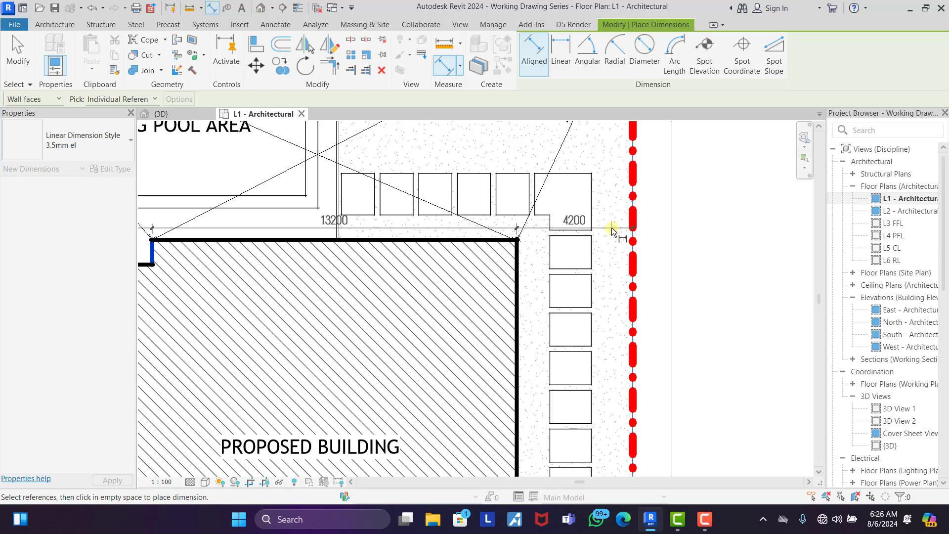
{"action": "scroll", "coordinate": [613, 246], "scroll_direction": "down", "scroll_amount": 5}
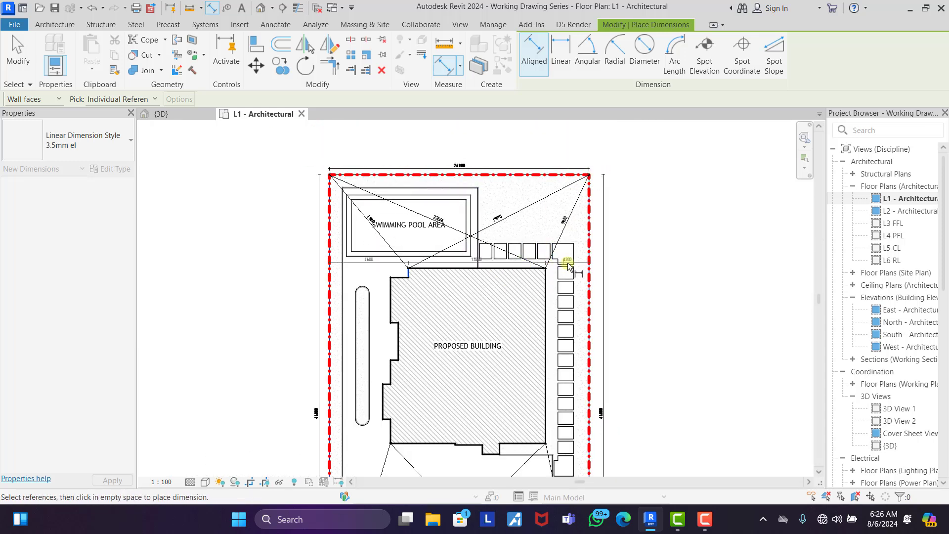
{"action": "scroll", "coordinate": [576, 268], "scroll_direction": "up", "scroll_amount": 3}
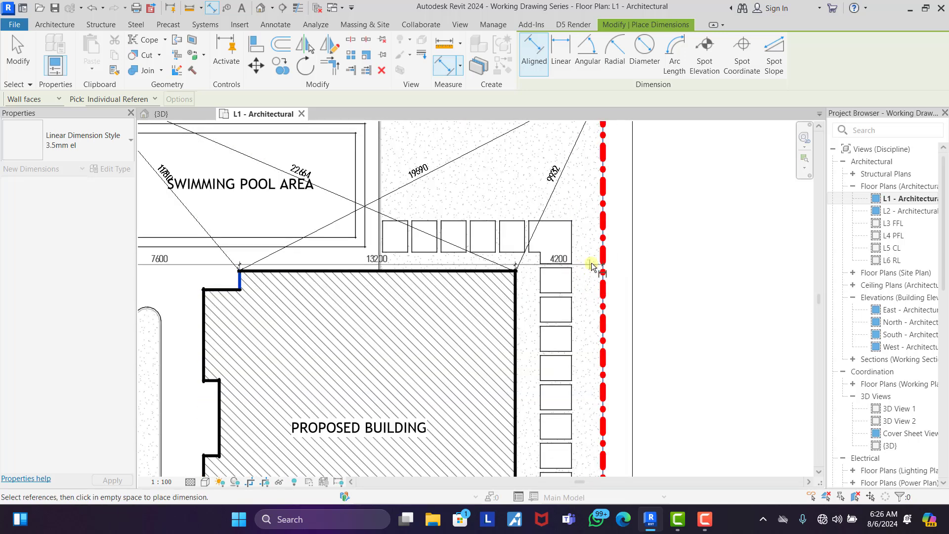
{"action": "scroll", "coordinate": [591, 261], "scroll_direction": "up", "scroll_amount": 2}
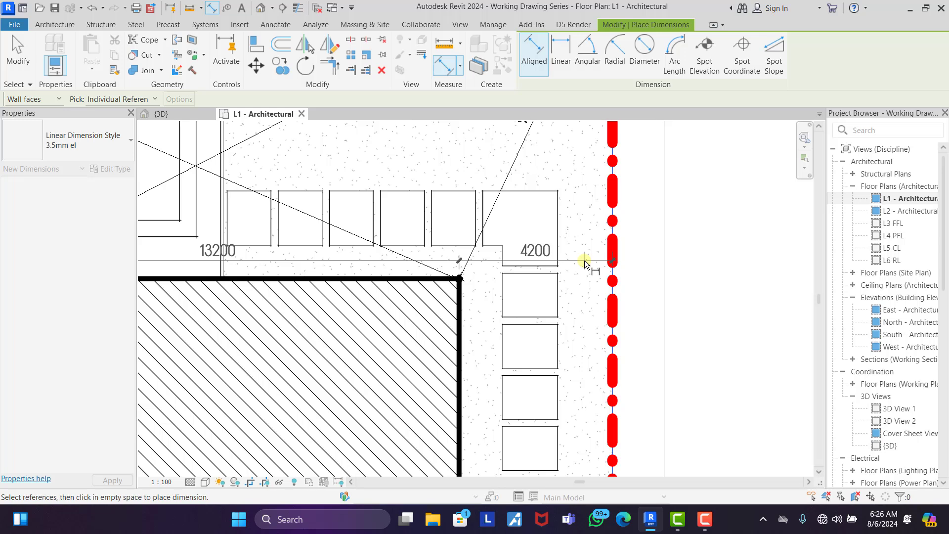
{"action": "left_click", "coordinate": [584, 260]}
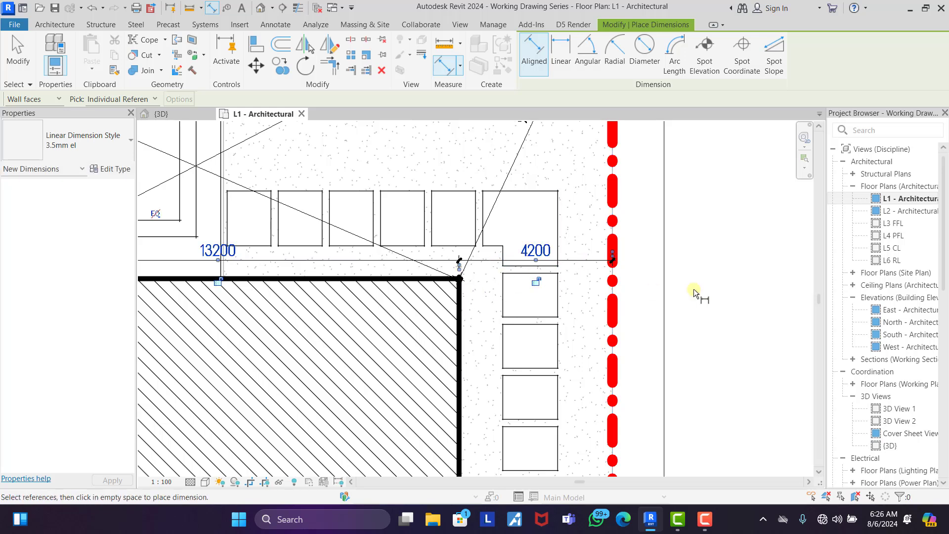
- Start an aligned dimension string from the rear plot boundary through the building's rear wall and each step of its planter-side wall to the front wall
{"action": "scroll", "coordinate": [575, 211], "scroll_direction": "down", "scroll_amount": 5}
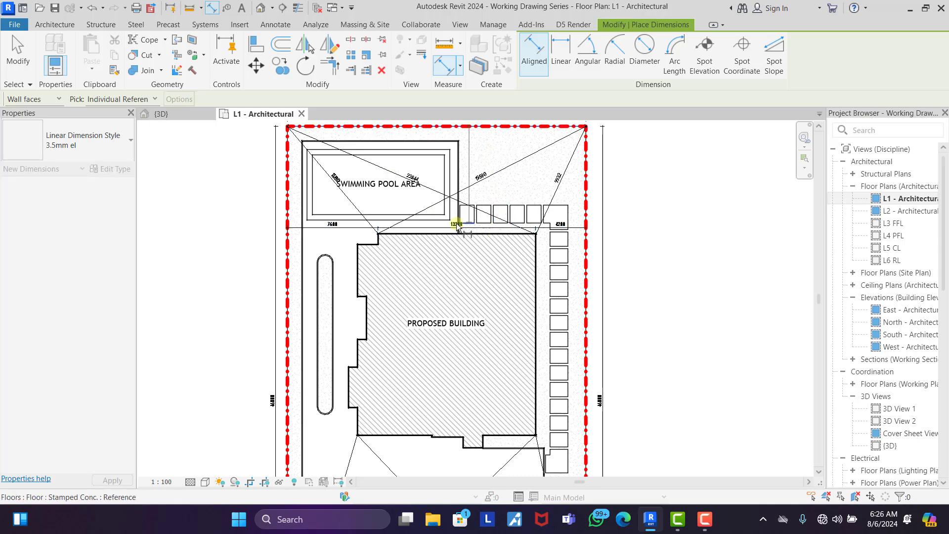
{"action": "scroll", "coordinate": [404, 232], "scroll_direction": "up", "scroll_amount": 5}
{"action": "left_click", "coordinate": [403, 240]}
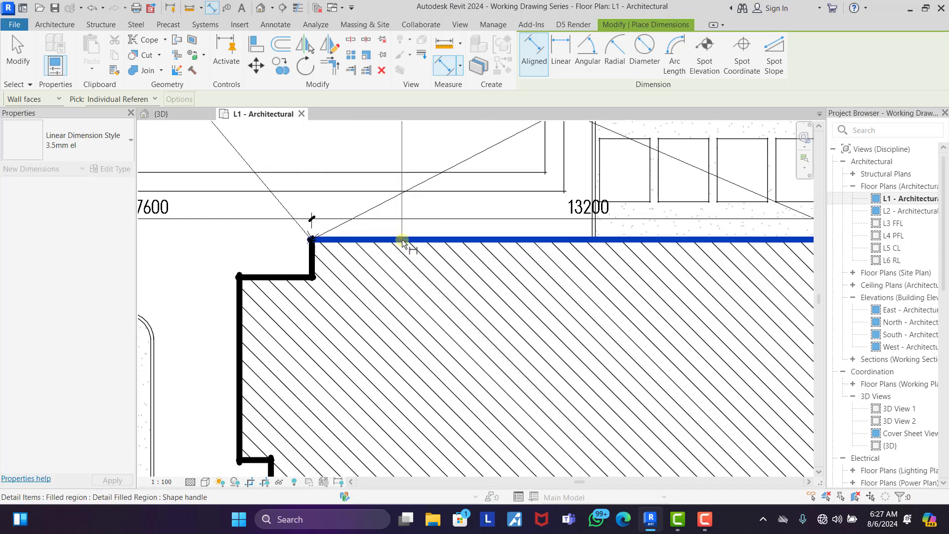
{"action": "left_click", "coordinate": [265, 279]}
{"action": "scroll", "coordinate": [264, 280], "scroll_direction": "down", "scroll_amount": 5}
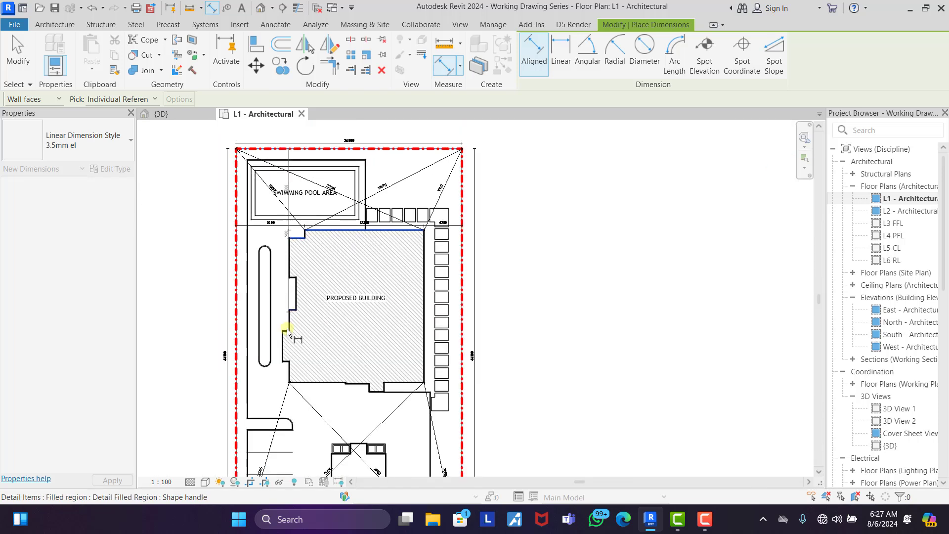
{"action": "scroll", "coordinate": [287, 329], "scroll_direction": "up", "scroll_amount": 5}
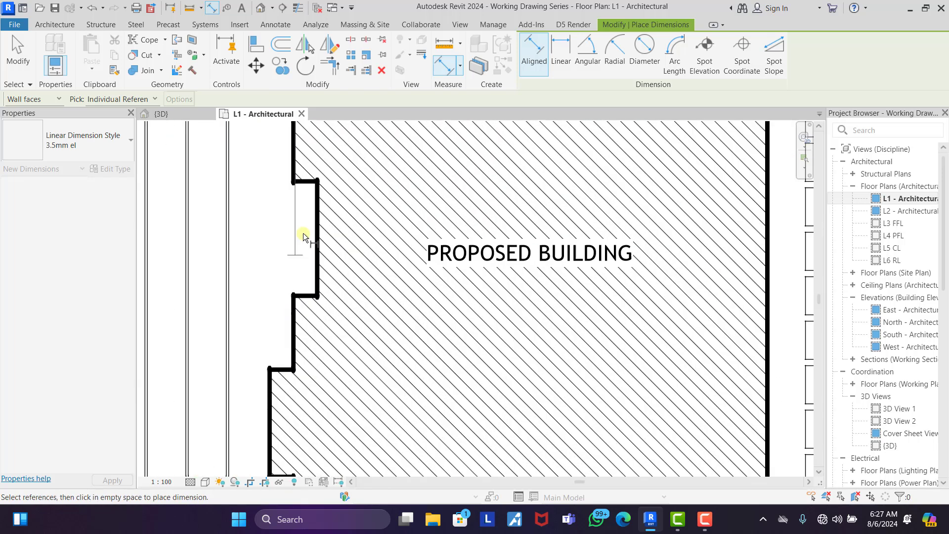
{"action": "left_click", "coordinate": [307, 296]}
{"action": "left_click", "coordinate": [285, 369]}
{"action": "scroll", "coordinate": [299, 264], "scroll_direction": "down", "scroll_amount": 2}
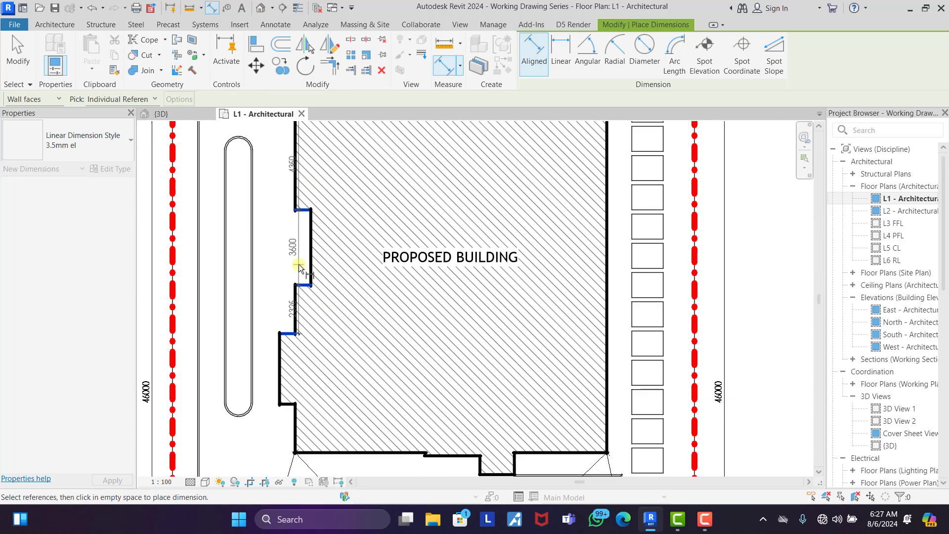
{"action": "scroll", "coordinate": [284, 375], "scroll_direction": "up", "scroll_amount": 2}
{"action": "left_click", "coordinate": [296, 366]}
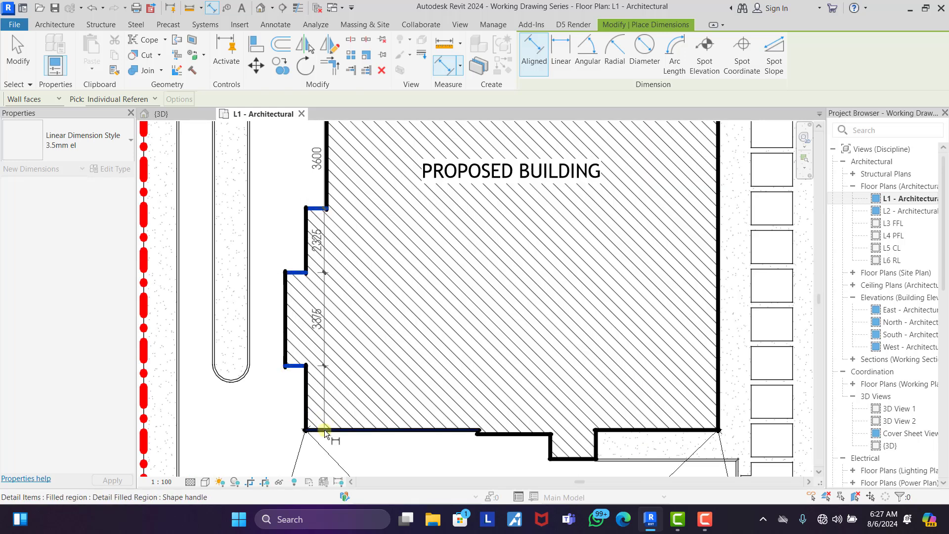
{"action": "left_click", "coordinate": [324, 430]}
- Extend the dimension string through both edges of the rounded green strip and the front kerb of the parking area to the front plot boundary
{"action": "scroll", "coordinate": [326, 297], "scroll_direction": "down", "scroll_amount": 4}
{"action": "scroll", "coordinate": [322, 383], "scroll_direction": "up", "scroll_amount": 4}
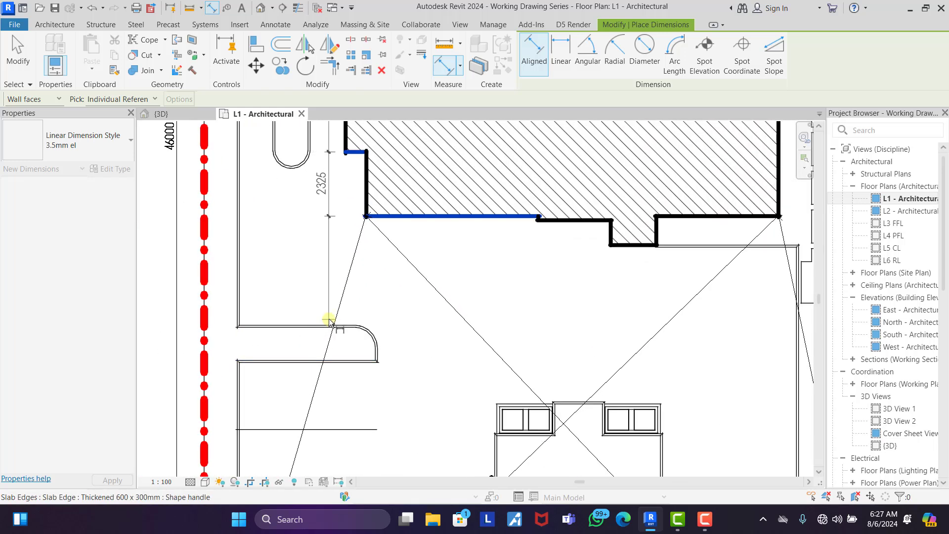
{"action": "scroll", "coordinate": [330, 321], "scroll_direction": "up", "scroll_amount": 2}
{"action": "left_click", "coordinate": [322, 332]}
{"action": "left_click", "coordinate": [321, 383]}
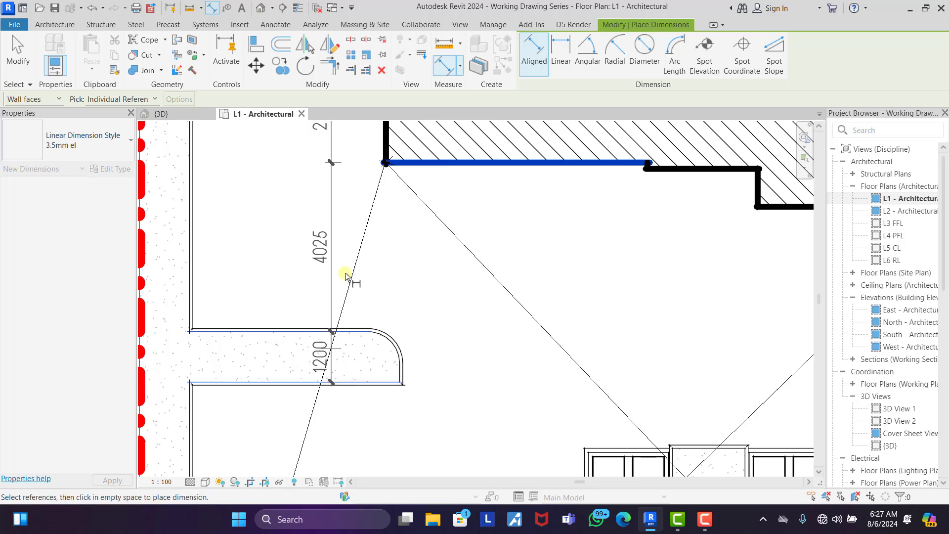
{"action": "scroll", "coordinate": [345, 267], "scroll_direction": "down", "scroll_amount": 3}
{"action": "scroll", "coordinate": [352, 410], "scroll_direction": "up", "scroll_amount": 3}
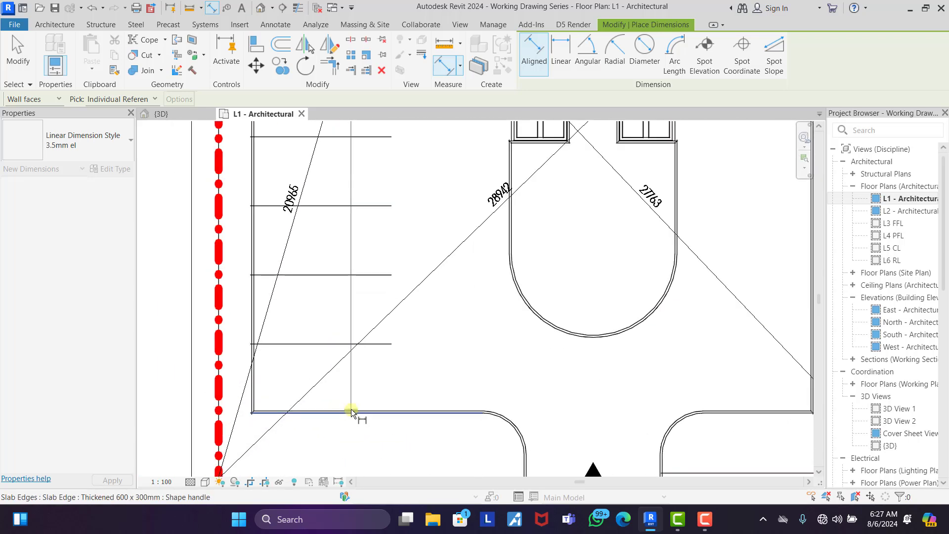
{"action": "scroll", "coordinate": [328, 237], "scroll_direction": "down", "scroll_amount": 3}
{"action": "scroll", "coordinate": [366, 311], "scroll_direction": "up", "scroll_amount": 3}
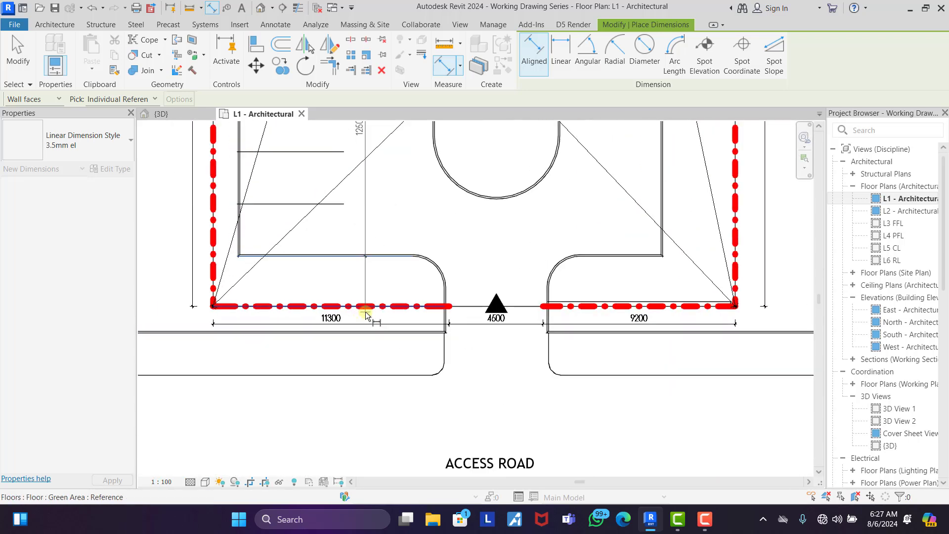
{"action": "scroll", "coordinate": [371, 322], "scroll_direction": "down", "scroll_amount": 5}
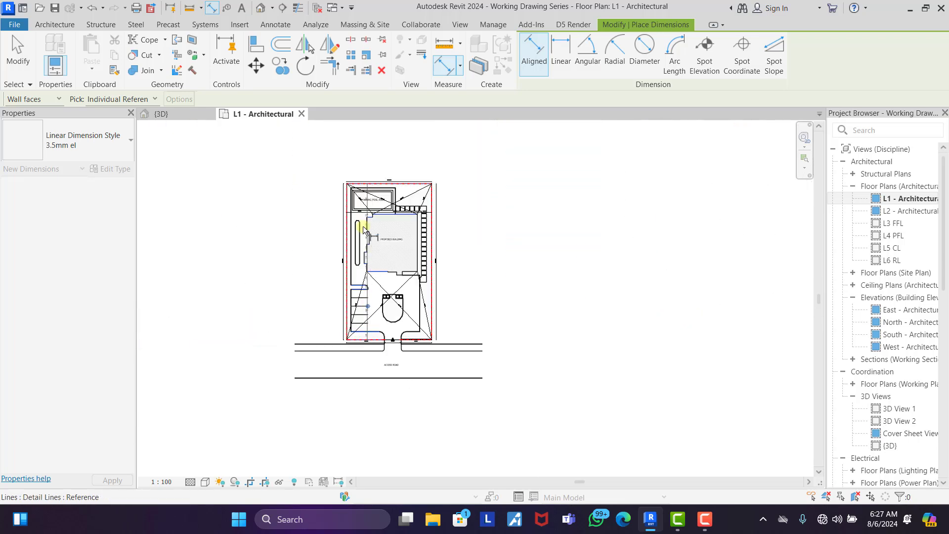
- Include the swimming pool's outer and inner edges, on its building side and its rear side, in the same dimension string
{"action": "scroll", "coordinate": [364, 234], "scroll_direction": "up", "scroll_amount": 2}
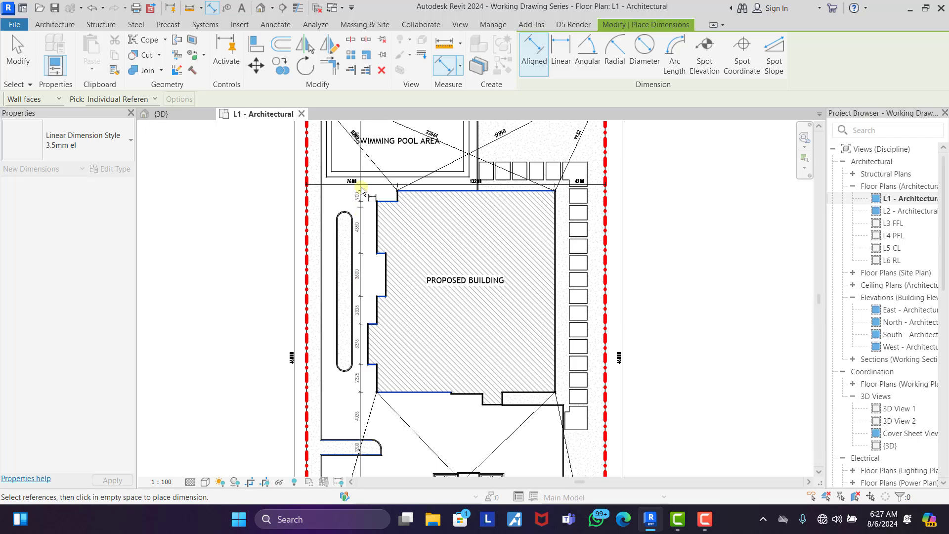
{"action": "scroll", "coordinate": [361, 187], "scroll_direction": "up", "scroll_amount": 5}
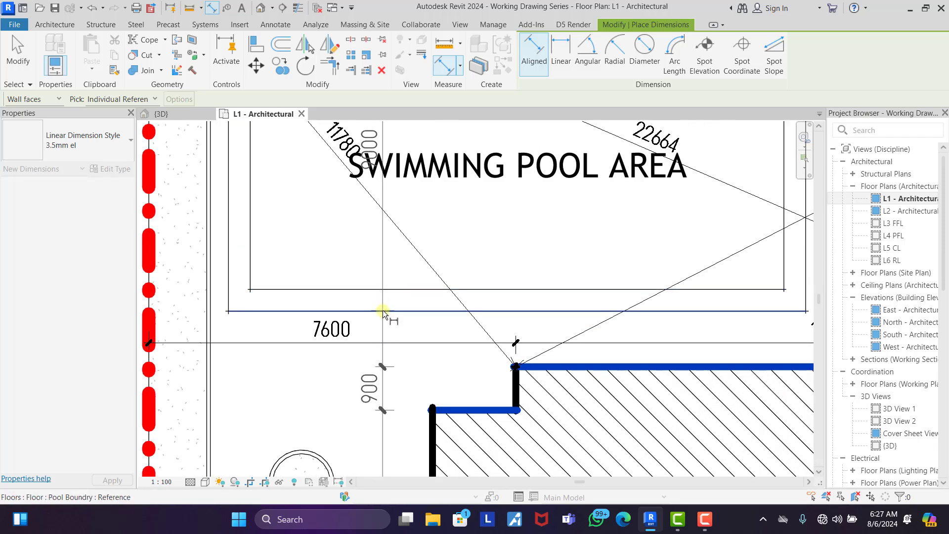
{"action": "left_click", "coordinate": [383, 311]}
{"action": "left_click", "coordinate": [383, 290]}
{"action": "scroll", "coordinate": [390, 343], "scroll_direction": "down", "scroll_amount": 2}
{"action": "middle_click_drag", "start_coordinate": [390, 343], "coordinate": [392, 403]}
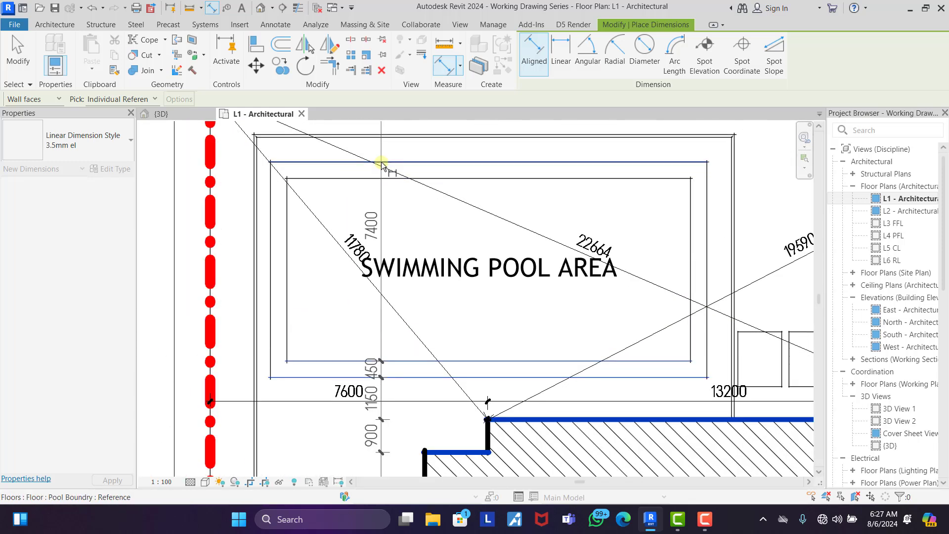
{"action": "scroll", "coordinate": [382, 164], "scroll_direction": "up", "scroll_amount": 1}
{"action": "left_click", "coordinate": [388, 183]}
{"action": "left_click", "coordinate": [390, 162]}
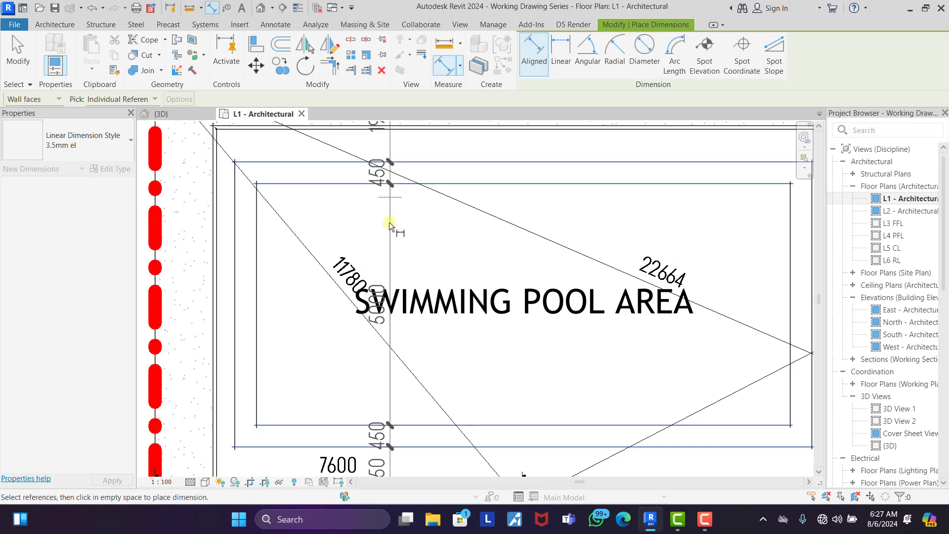
- Add the kerb edge behind the pool to the string and place the string between the long planter and the building
{"action": "scroll", "coordinate": [387, 149], "scroll_direction": "down", "scroll_amount": 1}
{"action": "left_click", "coordinate": [383, 186]}
{"action": "scroll", "coordinate": [386, 161], "scroll_direction": "down", "scroll_amount": 2}
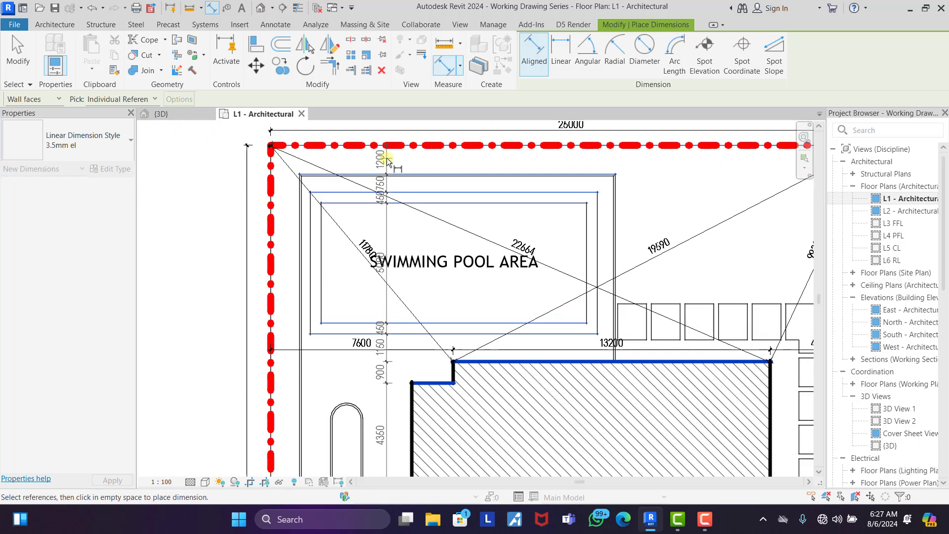
{"action": "scroll", "coordinate": [386, 158], "scroll_direction": "down", "scroll_amount": 3}
{"action": "scroll", "coordinate": [385, 315], "scroll_direction": "up", "scroll_amount": 2}
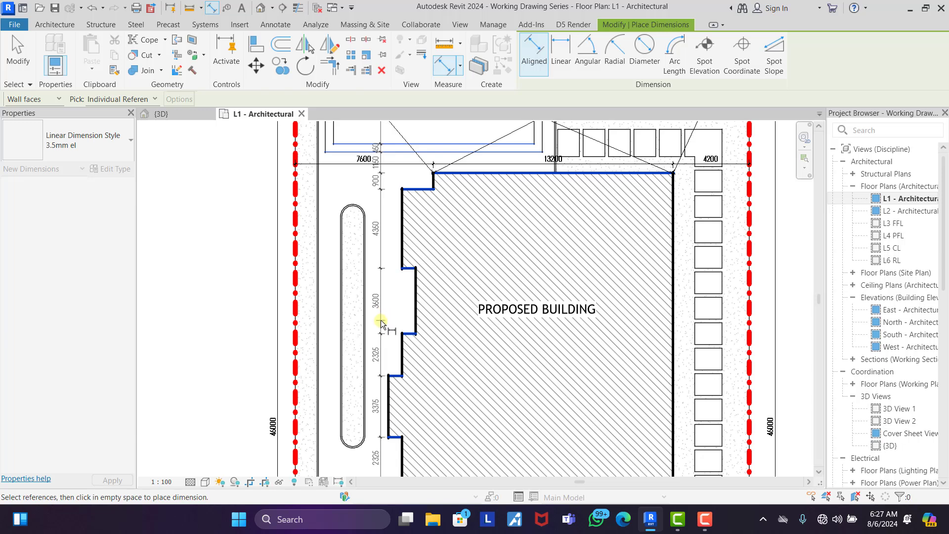
{"action": "scroll", "coordinate": [381, 321], "scroll_direction": "down", "scroll_amount": 1}
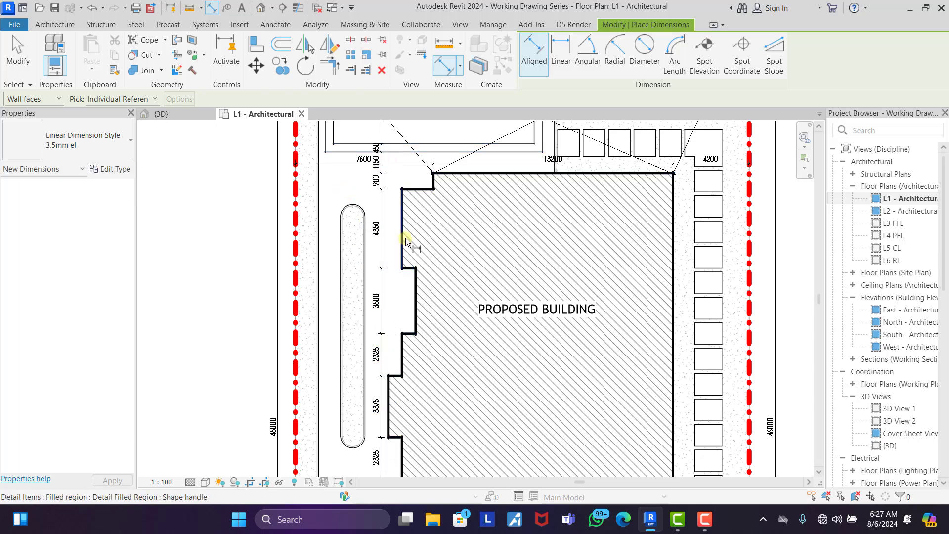
- Start an aligned dimension string across the pool from the adjacent side boundary, picking the near kerb and the pool's inner and outer edges on both sides
{"action": "scroll", "coordinate": [407, 240], "scroll_direction": "down", "scroll_amount": 1}
{"action": "scroll", "coordinate": [363, 130], "scroll_direction": "up", "scroll_amount": 3}
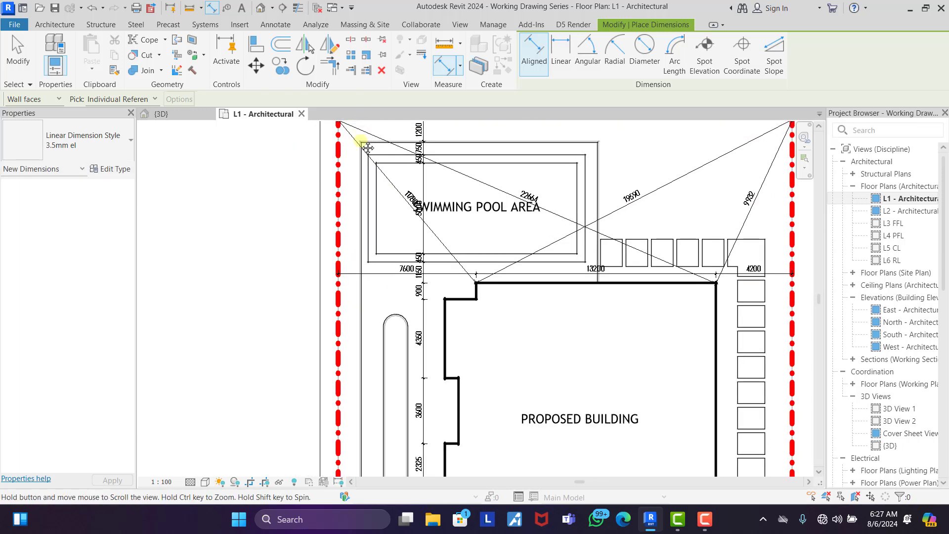
{"action": "left_click", "coordinate": [300, 232]}
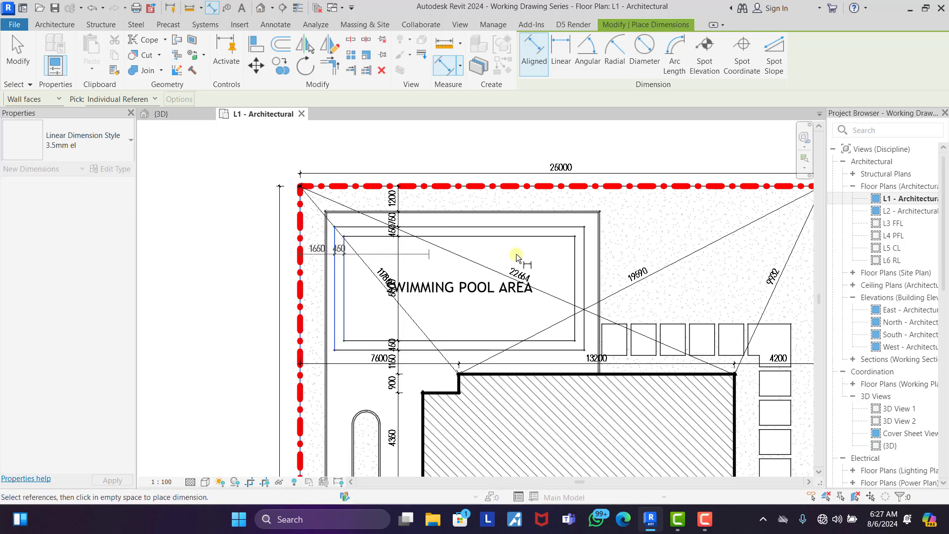
{"action": "left_click", "coordinate": [583, 246]}
{"action": "scroll", "coordinate": [349, 258], "scroll_direction": "up", "scroll_amount": 2}
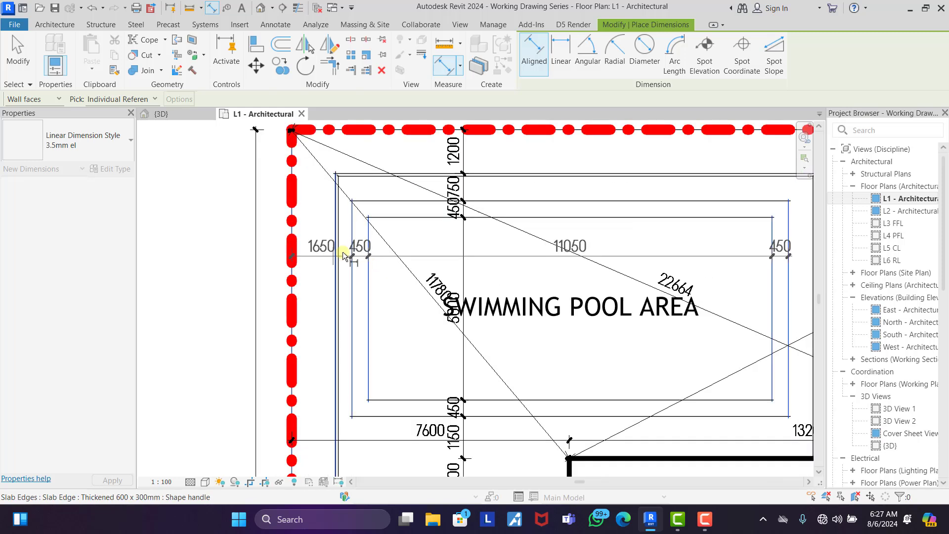
{"action": "scroll", "coordinate": [337, 257], "scroll_direction": "down", "scroll_amount": 4}
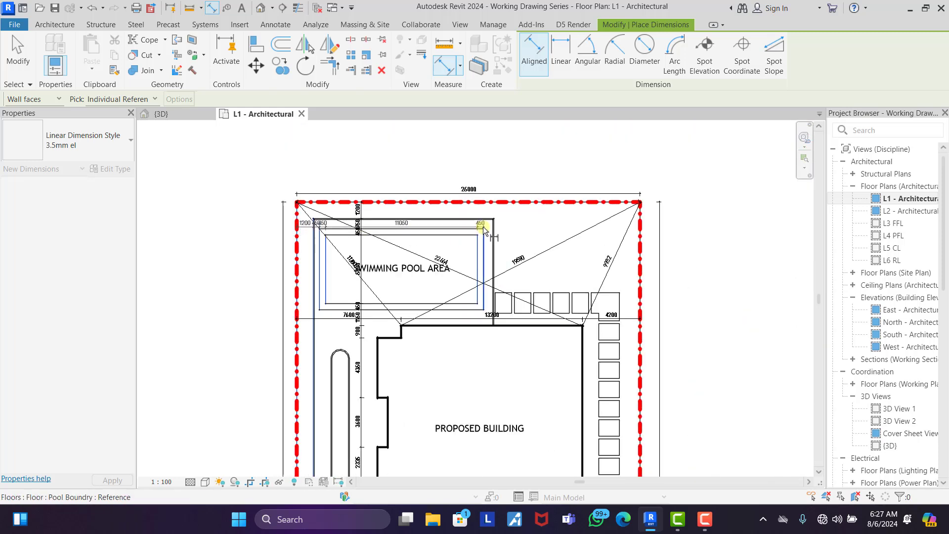
- Extend the aligned string to the kerb beyond the pool and the opposite side boundary, and place it between the pool and the rear boundary
{"action": "scroll", "coordinate": [503, 231], "scroll_direction": "up", "scroll_amount": 5}
{"action": "left_click", "coordinate": [508, 237]}
{"action": "scroll", "coordinate": [508, 237], "scroll_direction": "down", "scroll_amount": 5}
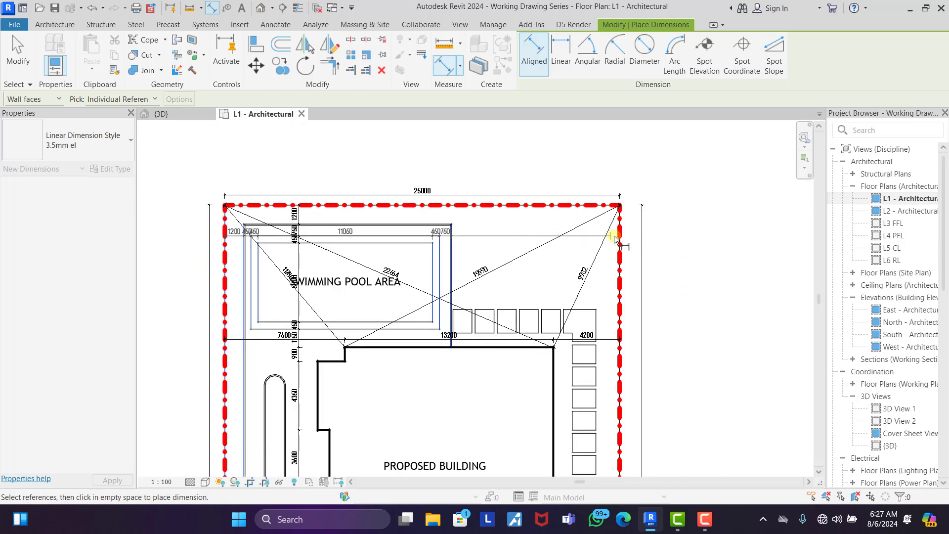
{"action": "scroll", "coordinate": [618, 234], "scroll_direction": "up", "scroll_amount": 5}
{"action": "left_click", "coordinate": [620, 233]}
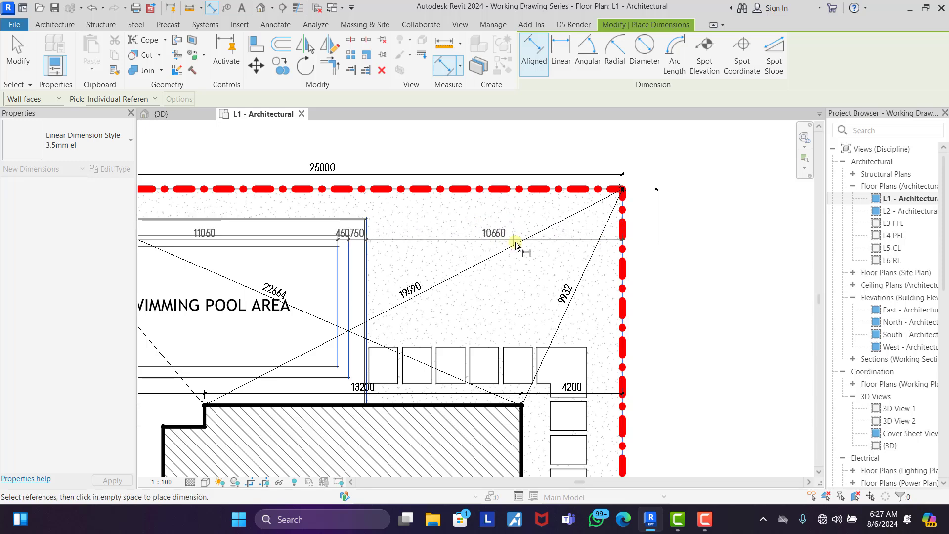
{"action": "scroll", "coordinate": [519, 242], "scroll_direction": "down", "scroll_amount": 5}
{"action": "scroll", "coordinate": [464, 237], "scroll_direction": "up", "scroll_amount": 4}
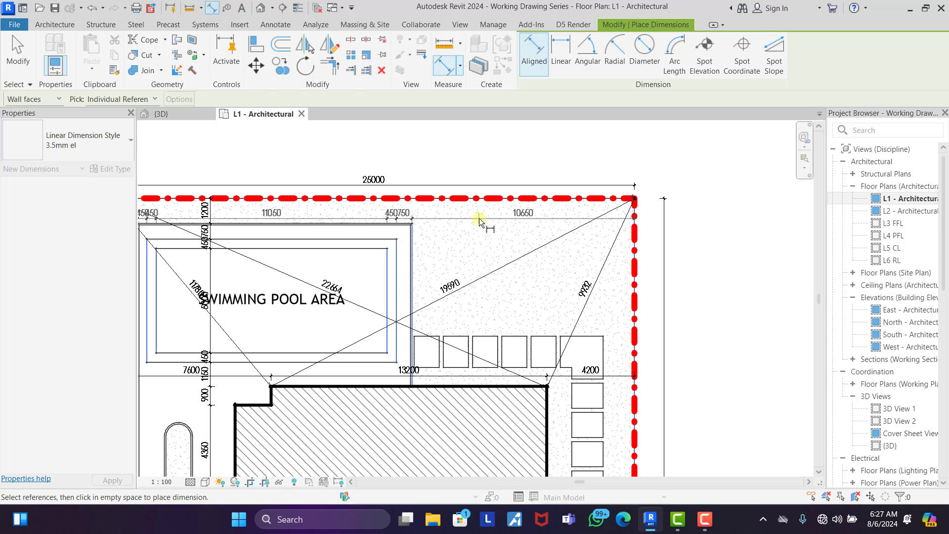
{"action": "left_click", "coordinate": [479, 218]}
{"action": "scroll", "coordinate": [479, 214], "scroll_direction": "down", "scroll_amount": 3}
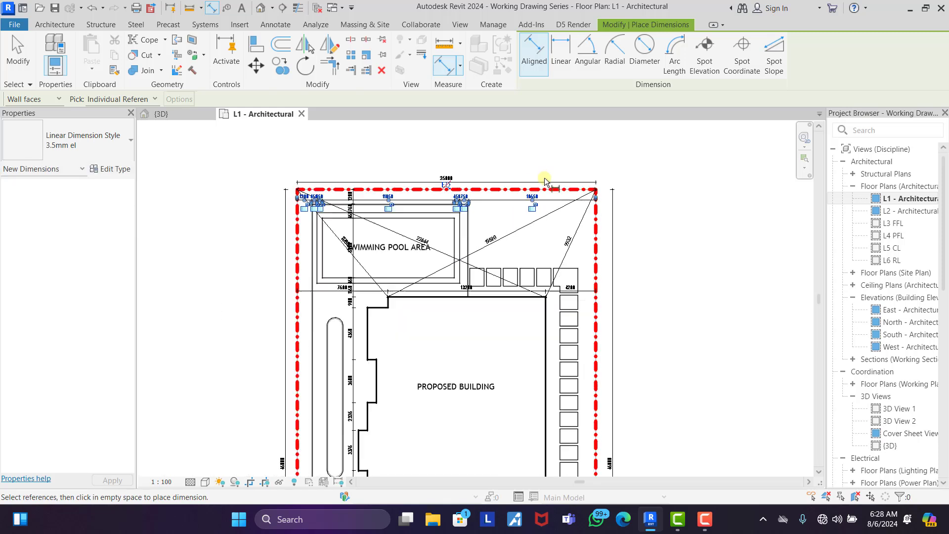
- Offset the crowded 750 text and the second 450 text of the string behind the pool onto leaders, clear of the neighbouring texts
{"action": "scroll", "coordinate": [473, 198], "scroll_direction": "up", "scroll_amount": 8}
{"action": "left_click_drag", "start_coordinate": [522, 196], "coordinate": [528, 184]}
{"action": "scroll", "coordinate": [631, 258], "scroll_direction": "down", "scroll_amount": 5}
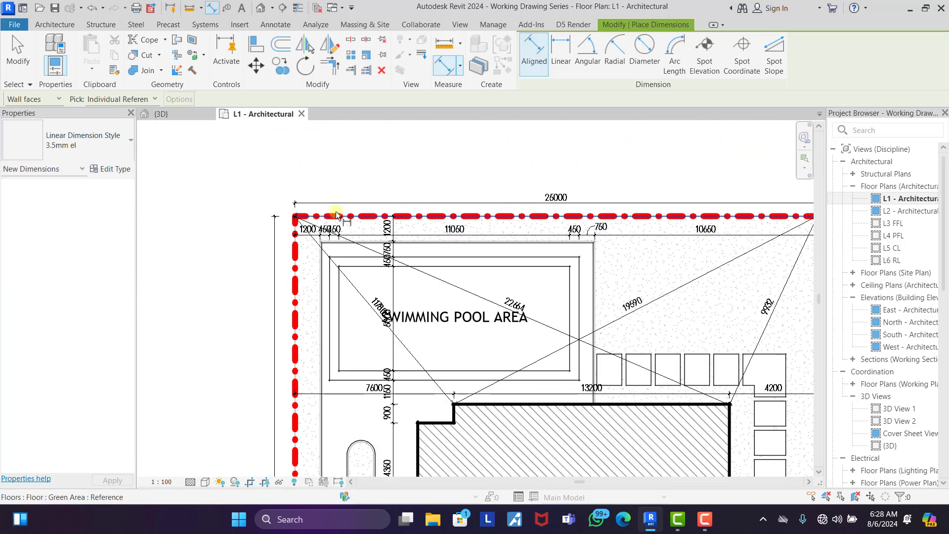
{"action": "scroll", "coordinate": [343, 227], "scroll_direction": "up", "scroll_amount": 5}
{"action": "key", "text": "Escape"}
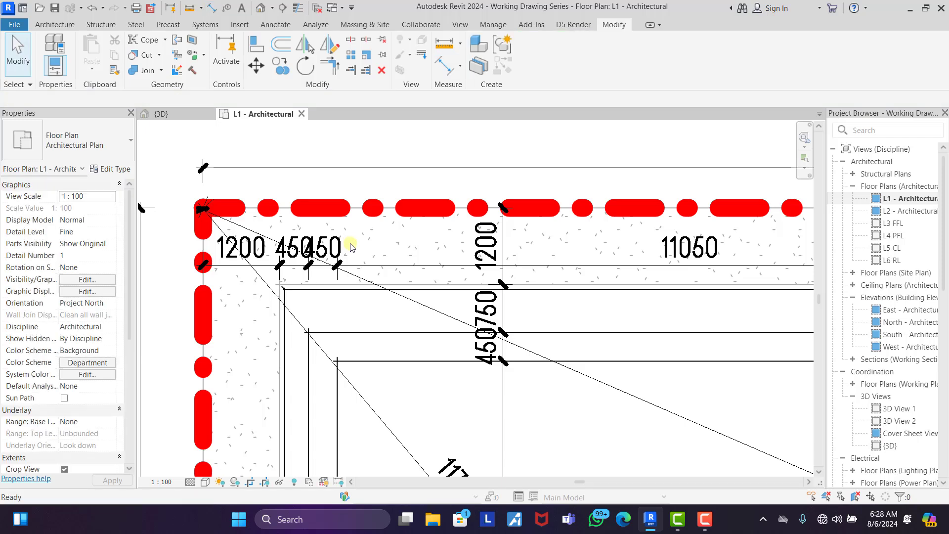
{"action": "left_click", "coordinate": [349, 266]}
{"action": "scroll", "coordinate": [349, 270], "scroll_direction": "up", "scroll_amount": 3}
{"action": "left_click_drag", "start_coordinate": [349, 272], "coordinate": [440, 258]}
{"action": "key", "text": "Escape"}
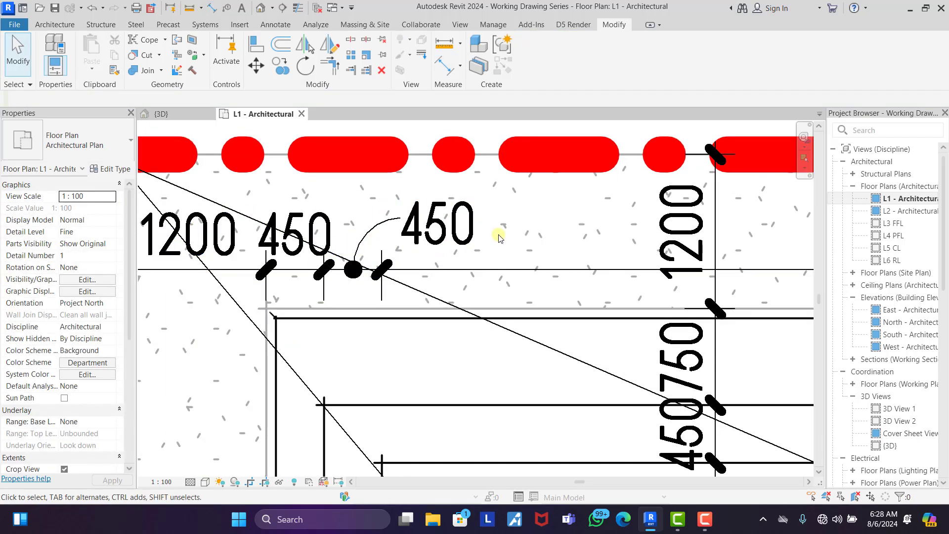
- Offset the 450 text at the pool's rear edge in the lengthwise string onto a leader inside the pool
{"action": "scroll", "coordinate": [497, 231], "scroll_direction": "down", "scroll_amount": 6}
{"action": "scroll", "coordinate": [403, 277], "scroll_direction": "up", "scroll_amount": 3}
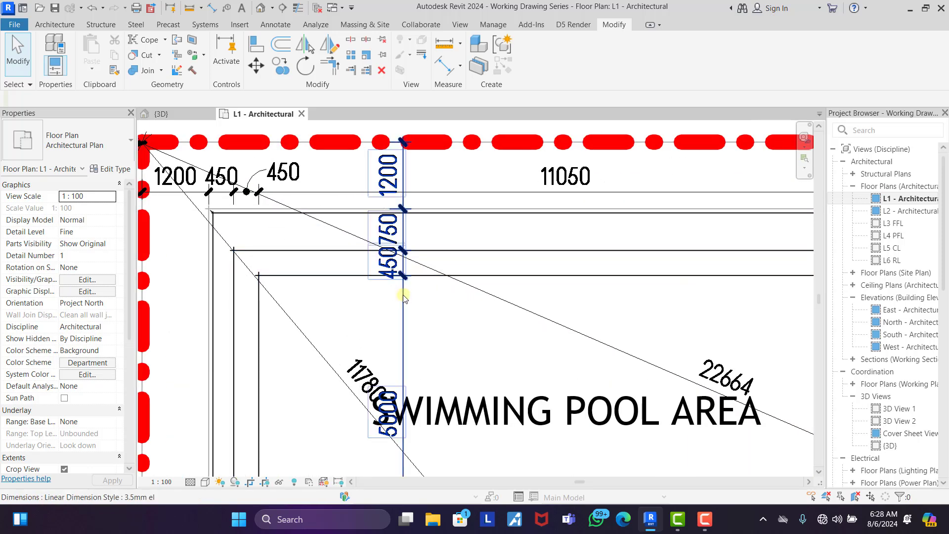
{"action": "left_click", "coordinate": [403, 265]}
{"action": "left_click_drag", "start_coordinate": [402, 266], "coordinate": [388, 304]}
{"action": "scroll", "coordinate": [396, 296], "scroll_direction": "down", "scroll_amount": 2}
{"action": "key", "text": "Escape"}
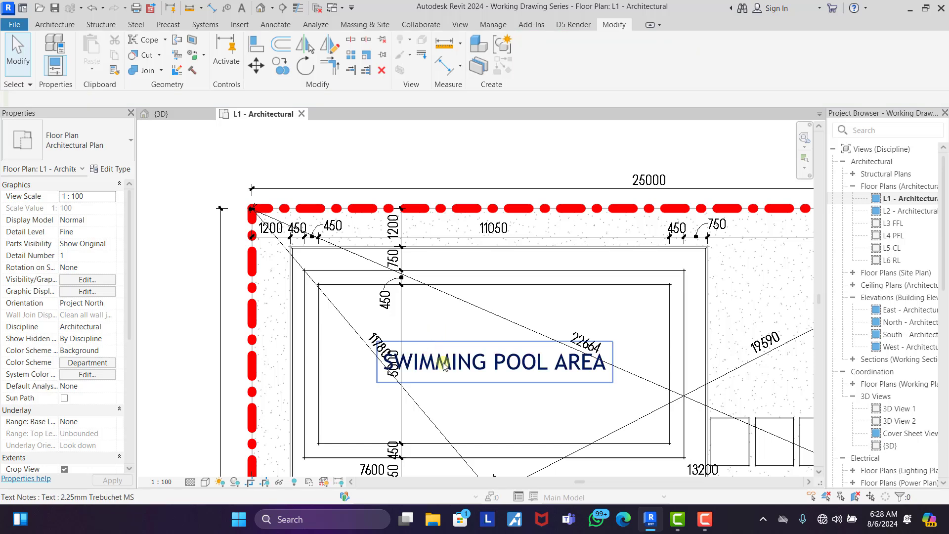
- Set the text size of the SWIMMING POOL AREA label's type to 4 mm
{"action": "left_click", "coordinate": [438, 342]}
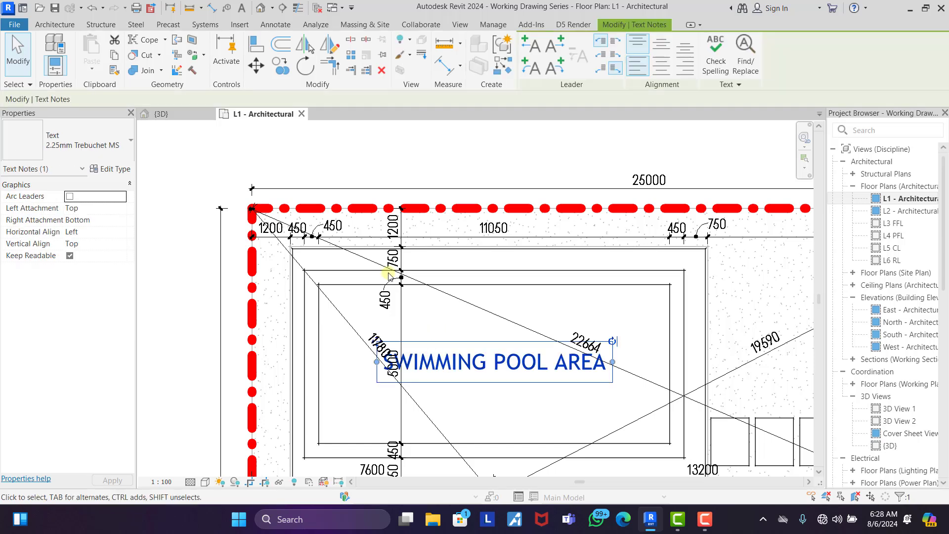
{"action": "left_click", "coordinate": [114, 169]}
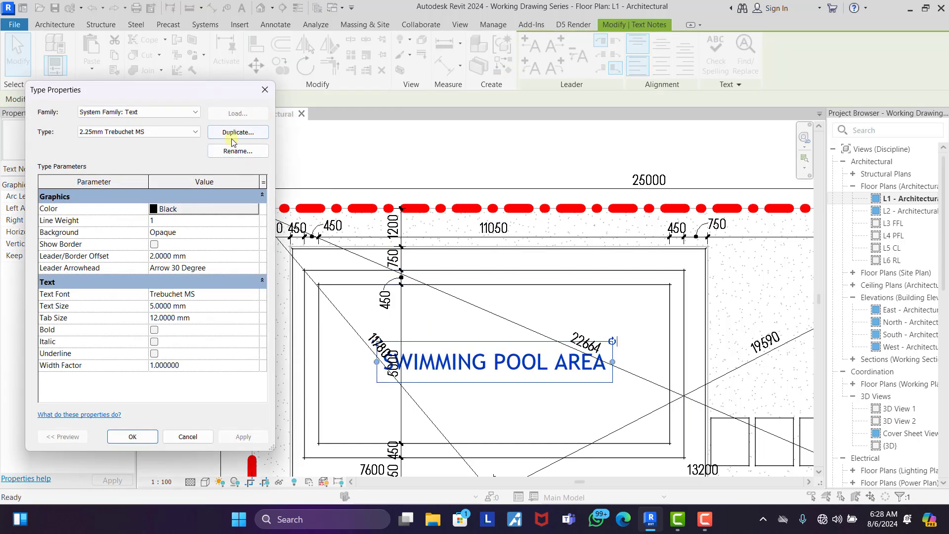
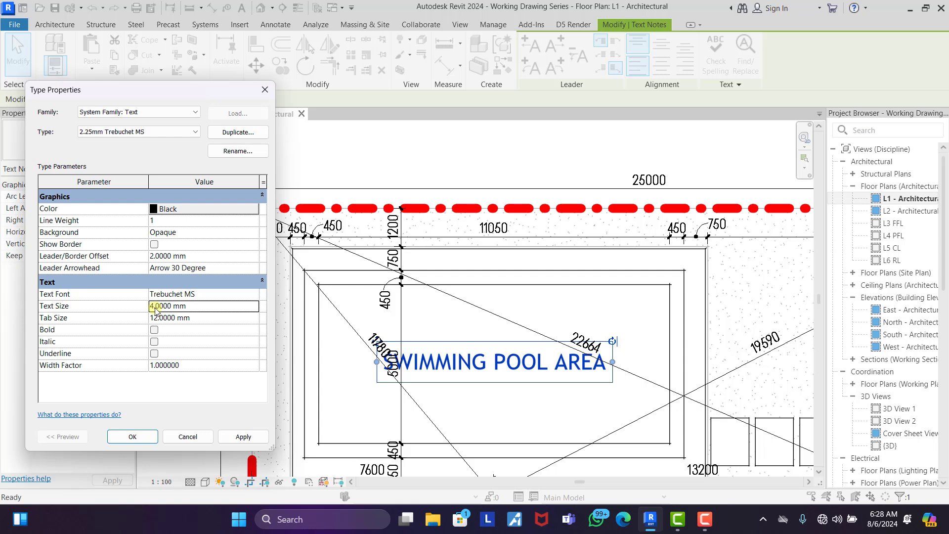
{"action": "key", "text": "Return"}
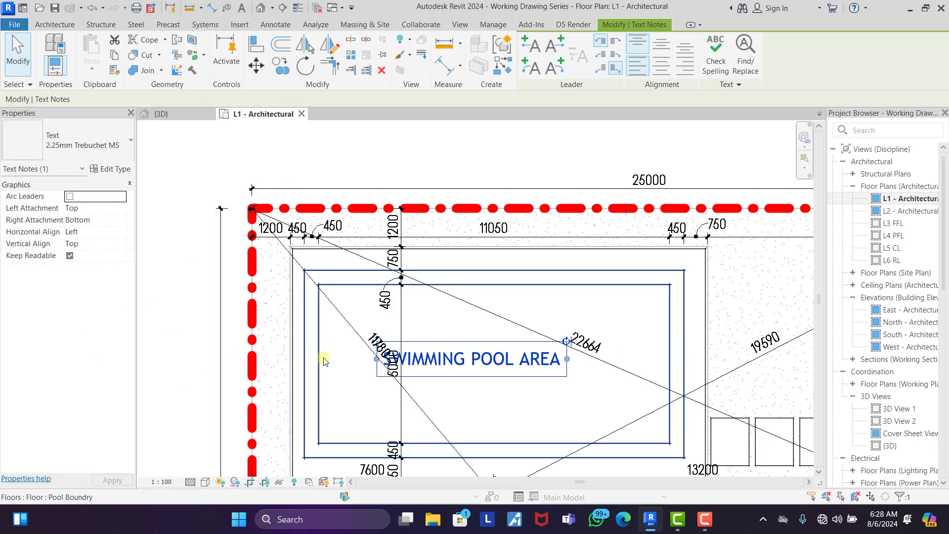
- Wrap the SWIMMING POOL AREA label onto two lines and move it clear of the lengthwise dimension string
{"action": "left_click_drag", "start_coordinate": [376, 341], "coordinate": [408, 337]}
{"action": "left_click_drag", "start_coordinate": [594, 353], "coordinate": [544, 352]}
{"action": "left_click_drag", "start_coordinate": [410, 340], "coordinate": [445, 337]}
{"action": "left_click", "coordinate": [326, 162]}
- Slide the 11780 text along its setting-out diagonal, away from the pool's 5000 dimension text
{"action": "scroll", "coordinate": [327, 197], "scroll_direction": "down", "scroll_amount": 4}
{"action": "scroll", "coordinate": [376, 243], "scroll_direction": "up", "scroll_amount": 8}
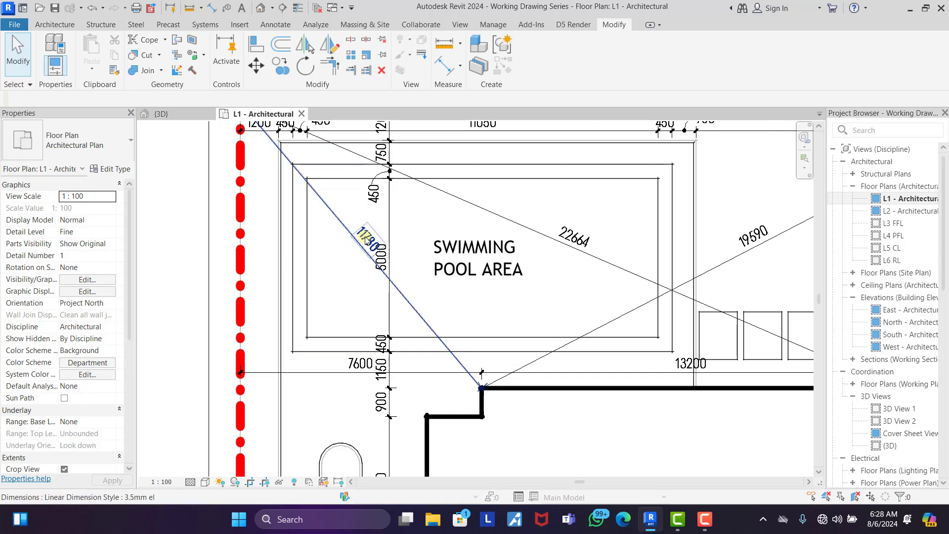
{"action": "left_click", "coordinate": [396, 252]}
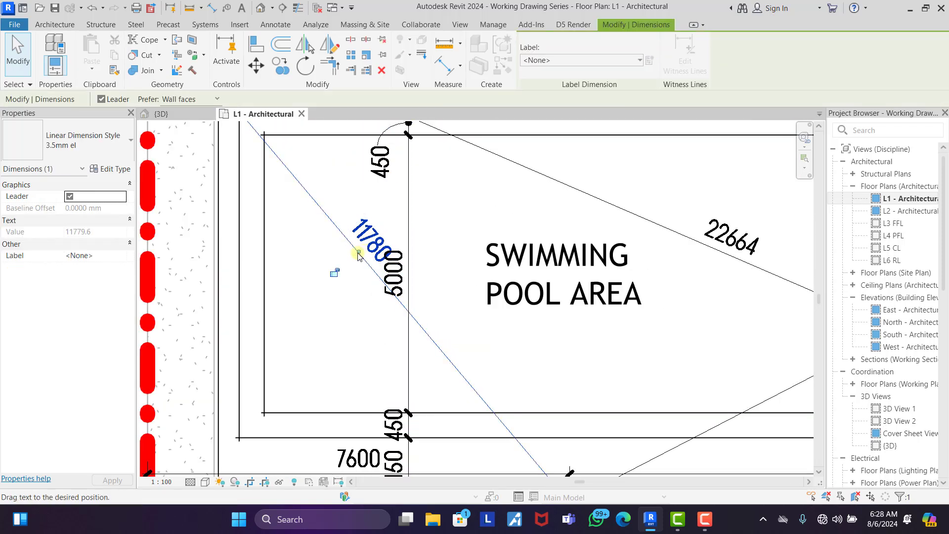
{"action": "left_click_drag", "start_coordinate": [335, 236], "coordinate": [333, 228]}
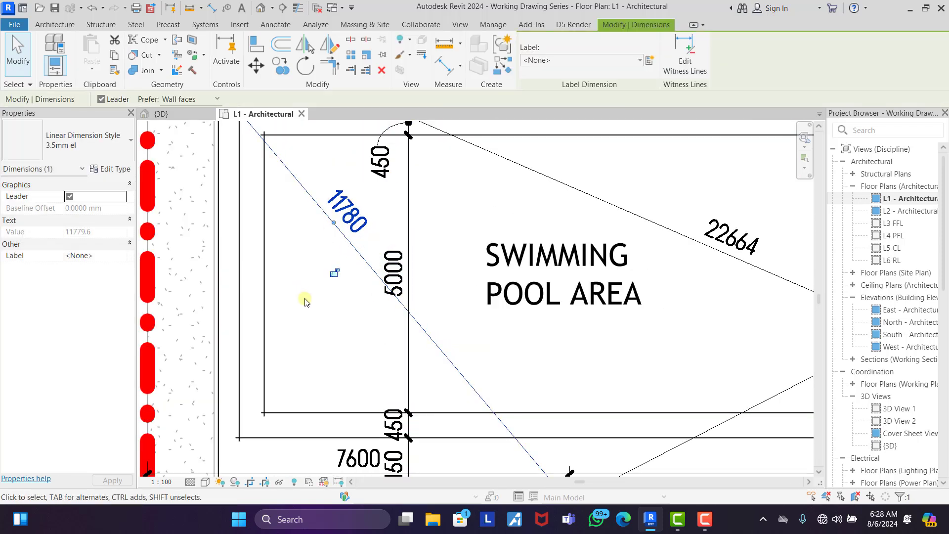
{"action": "left_click", "coordinate": [305, 300]}
- Slide the 7600 setback text along its dimension line, away from the lengthwise string's texts
{"action": "scroll", "coordinate": [345, 271], "scroll_direction": "down", "scroll_amount": 2}
{"action": "scroll", "coordinate": [310, 205], "scroll_direction": "down", "scroll_amount": 2}
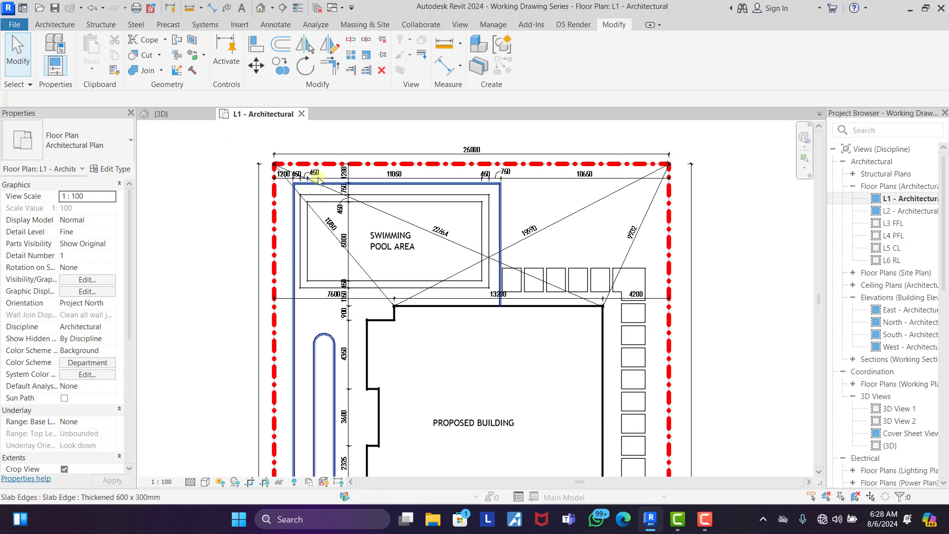
{"action": "scroll", "coordinate": [319, 297], "scroll_direction": "up", "scroll_amount": 4}
{"action": "left_click", "coordinate": [307, 301]}
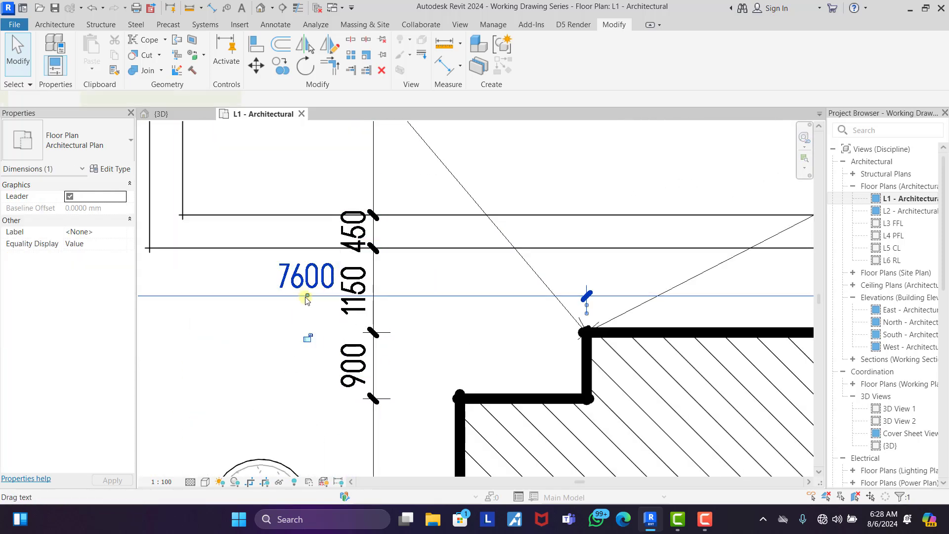
{"action": "left_click_drag", "start_coordinate": [307, 299], "coordinate": [277, 300]}
{"action": "left_click", "coordinate": [272, 335]}
{"action": "scroll", "coordinate": [341, 238], "scroll_direction": "down", "scroll_amount": 6}
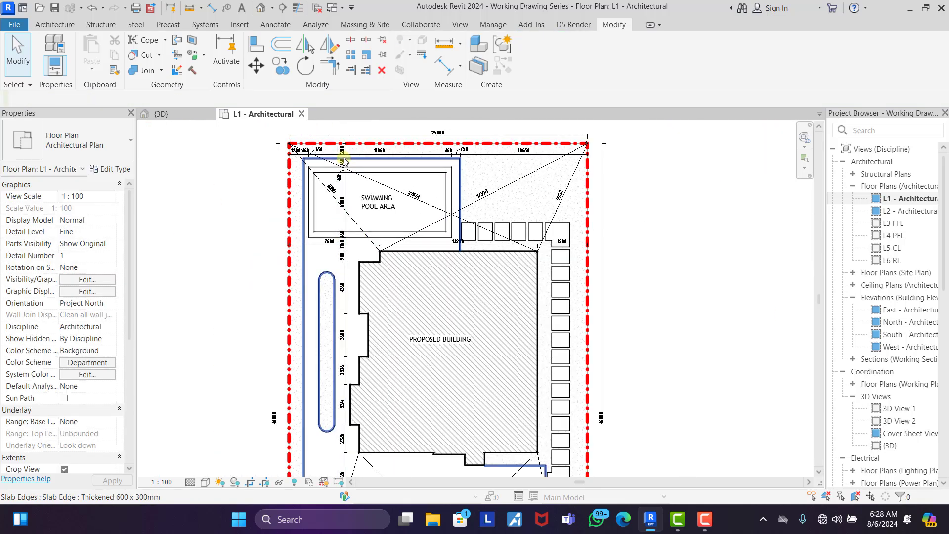
{"action": "left_click", "coordinate": [445, 67]}
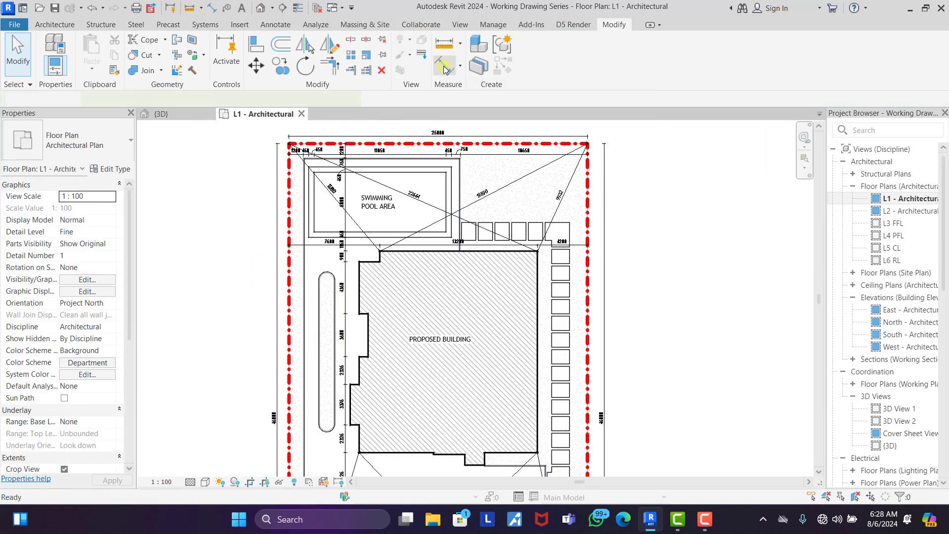
{"action": "scroll", "coordinate": [435, 237], "scroll_direction": "up", "scroll_amount": 5}
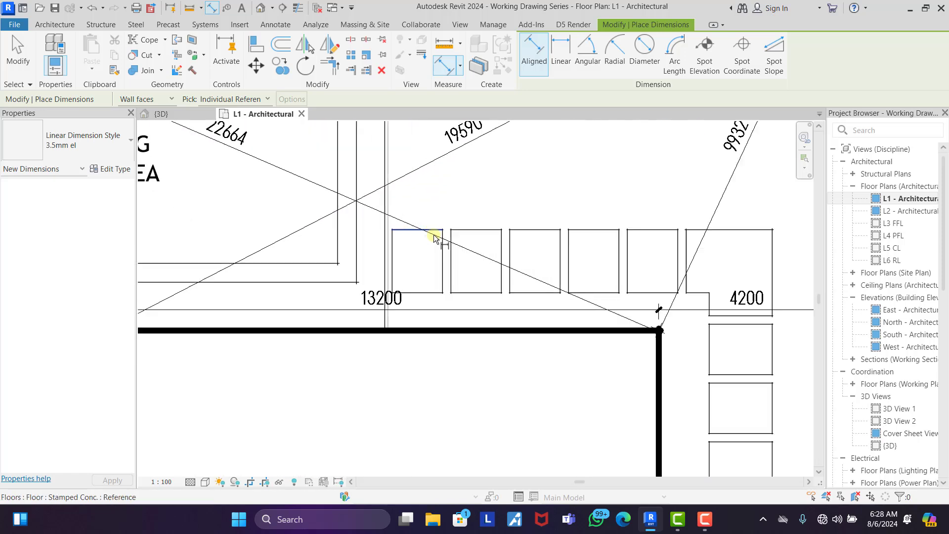
{"action": "scroll", "coordinate": [420, 222], "scroll_direction": "down", "scroll_amount": 5}
{"action": "scroll", "coordinate": [346, 223], "scroll_direction": "up", "scroll_amount": 7}
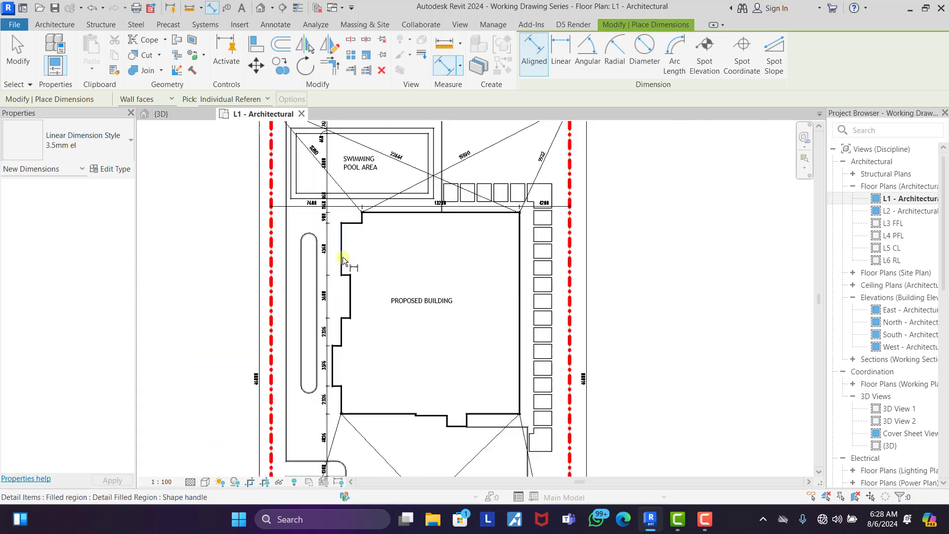
{"action": "scroll", "coordinate": [351, 203], "scroll_direction": "down", "scroll_amount": 5}
{"action": "scroll", "coordinate": [386, 247], "scroll_direction": "up", "scroll_amount": 4}
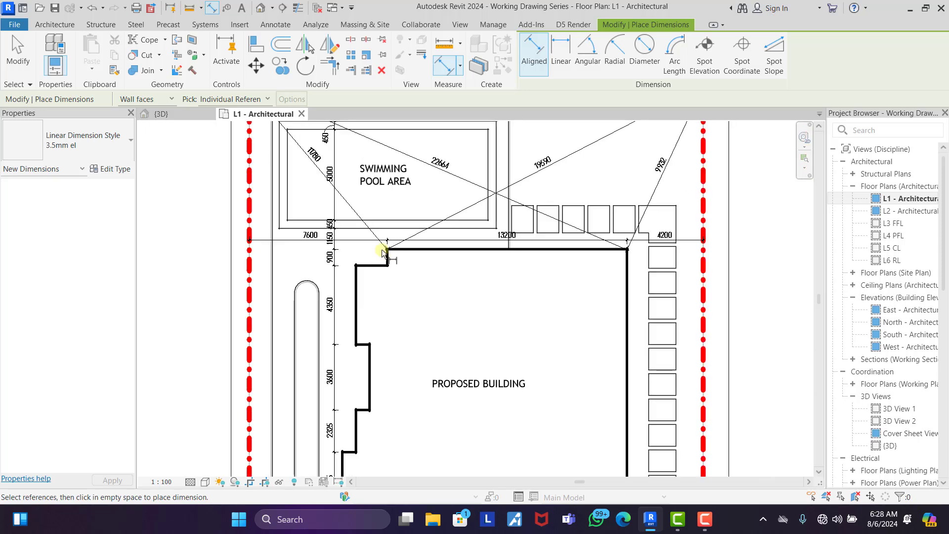
- Edit the witness lines of the setback string behind the building to include the stepped-out side wall nearest the long planter
{"action": "left_click", "coordinate": [389, 240]}
{"action": "key", "text": "Escape"}
{"action": "key", "text": "Escape"}
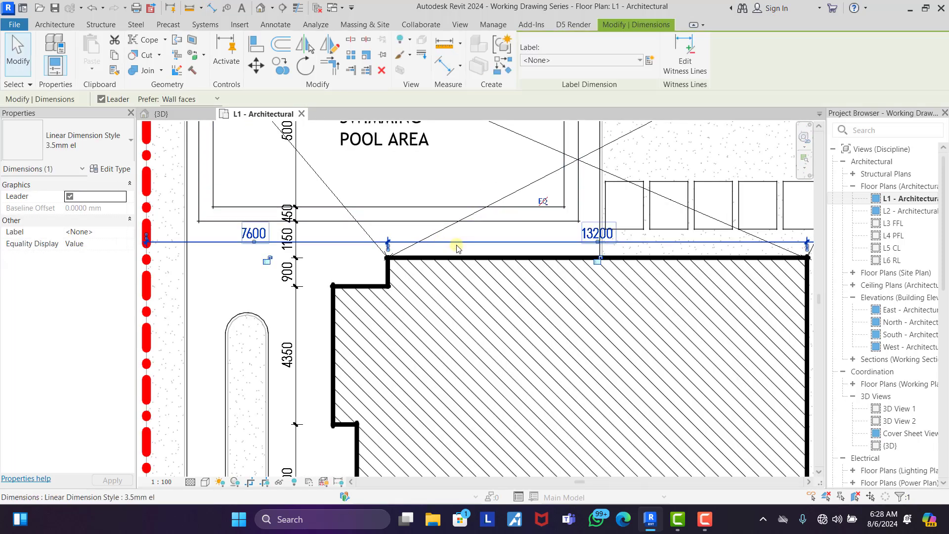
{"action": "left_click", "coordinate": [686, 56]}
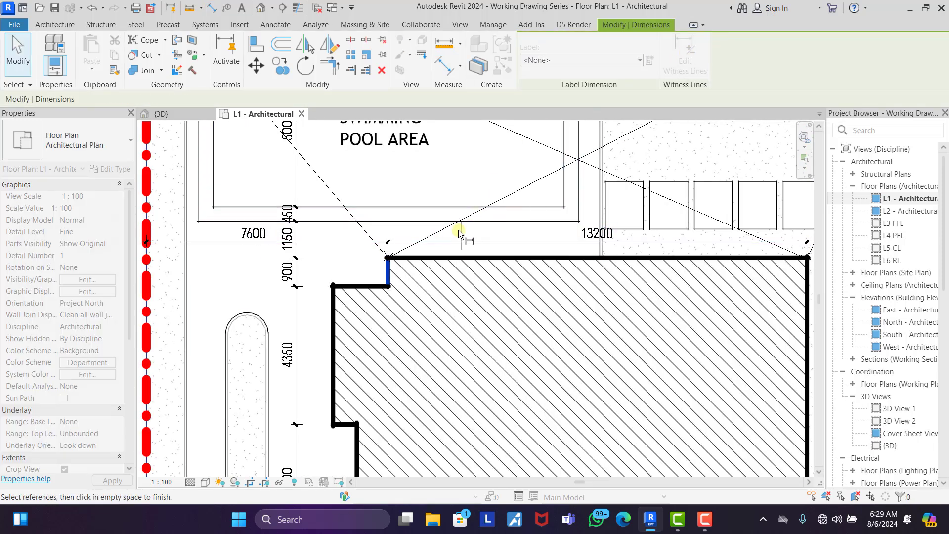
{"action": "left_click", "coordinate": [334, 308]}
{"action": "scroll", "coordinate": [253, 283], "scroll_direction": "down", "scroll_amount": 2}
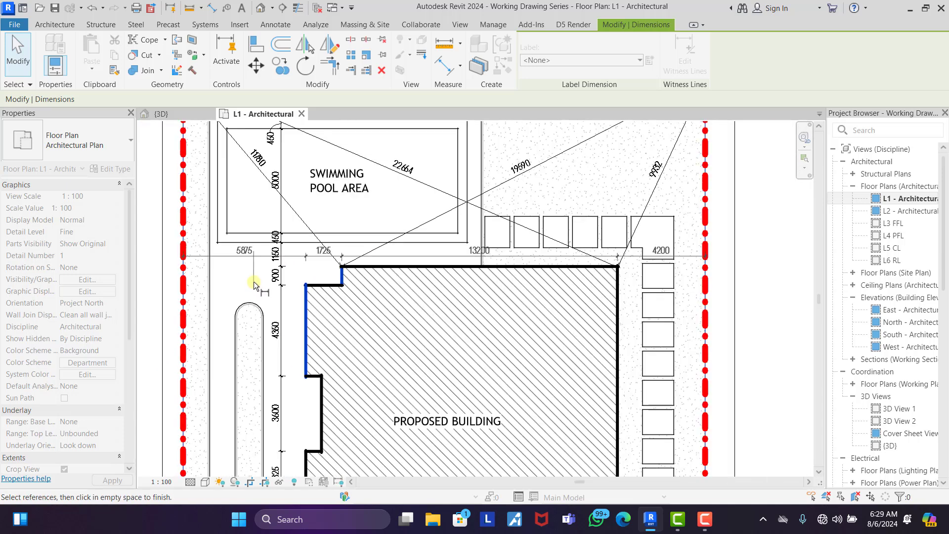
{"action": "left_click", "coordinate": [323, 258]}
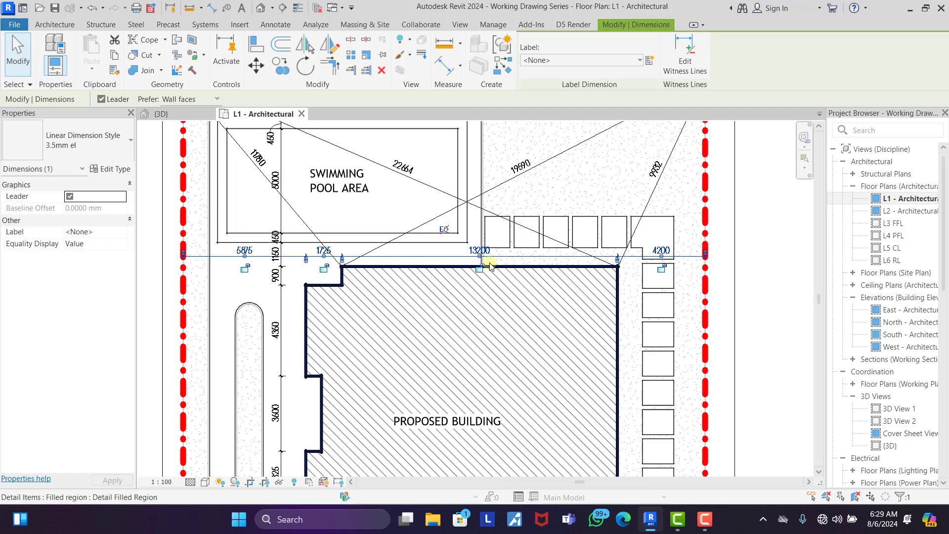
{"action": "left_click", "coordinate": [751, 257]}
- Place an aligned dimension string from the side boundary across the kerb and both edges of the long planter to the building's outermost side wall
{"action": "left_click", "coordinate": [444, 66]}
{"action": "scroll", "coordinate": [372, 206], "scroll_direction": "down", "scroll_amount": 4}
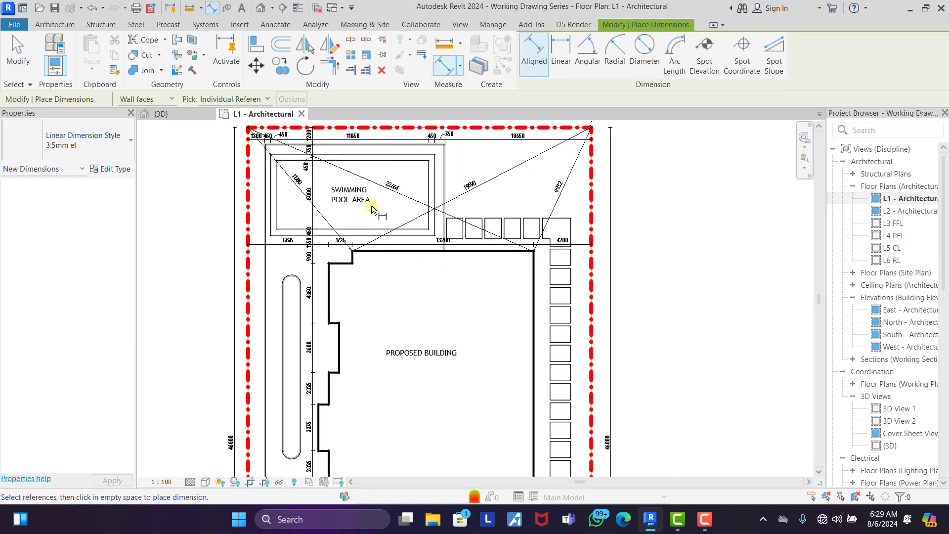
{"action": "scroll", "coordinate": [305, 307], "scroll_direction": "up", "scroll_amount": 6}
{"action": "scroll", "coordinate": [305, 306], "scroll_direction": "up", "scroll_amount": 1}
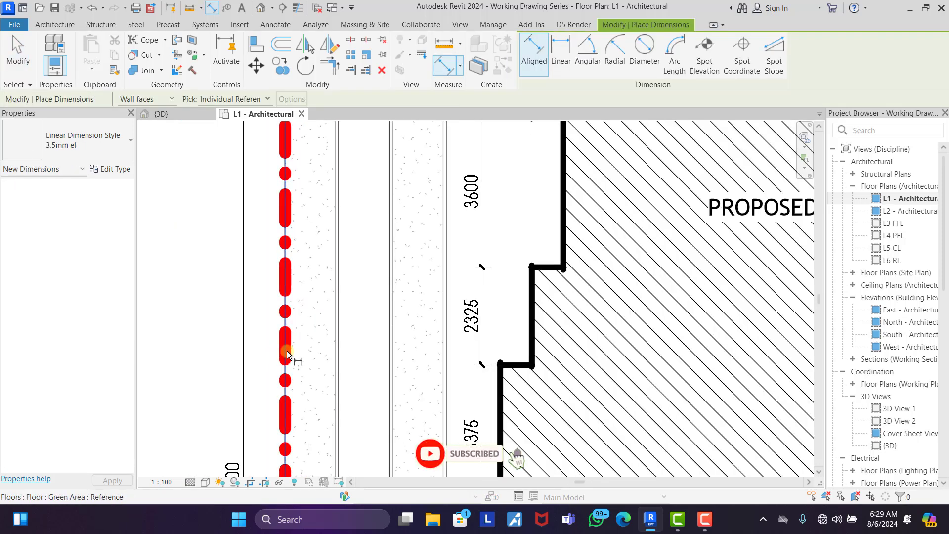
{"action": "left_click", "coordinate": [285, 355]}
{"action": "left_click", "coordinate": [336, 355]}
{"action": "left_click", "coordinate": [394, 355]}
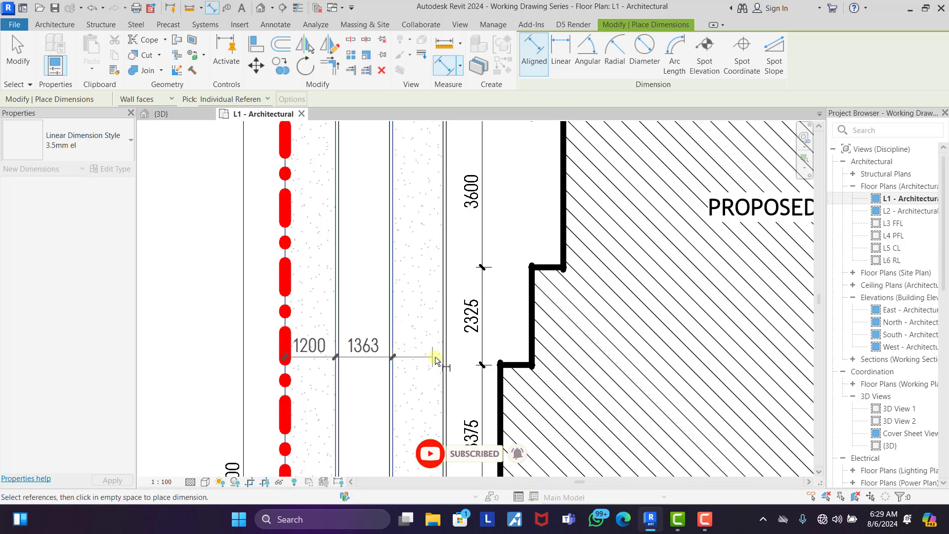
{"action": "left_click", "coordinate": [443, 356]}
{"action": "left_click", "coordinate": [501, 413]}
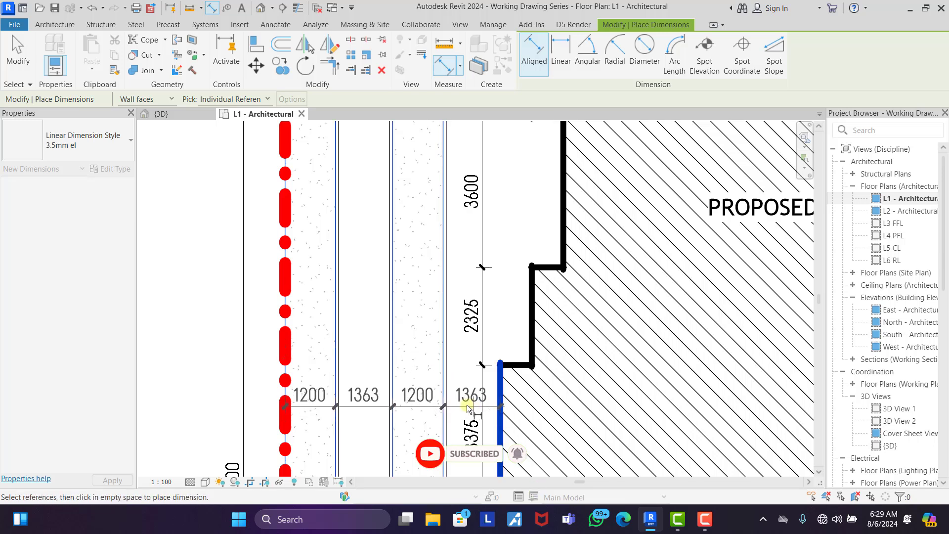
{"action": "left_click", "coordinate": [462, 405]}
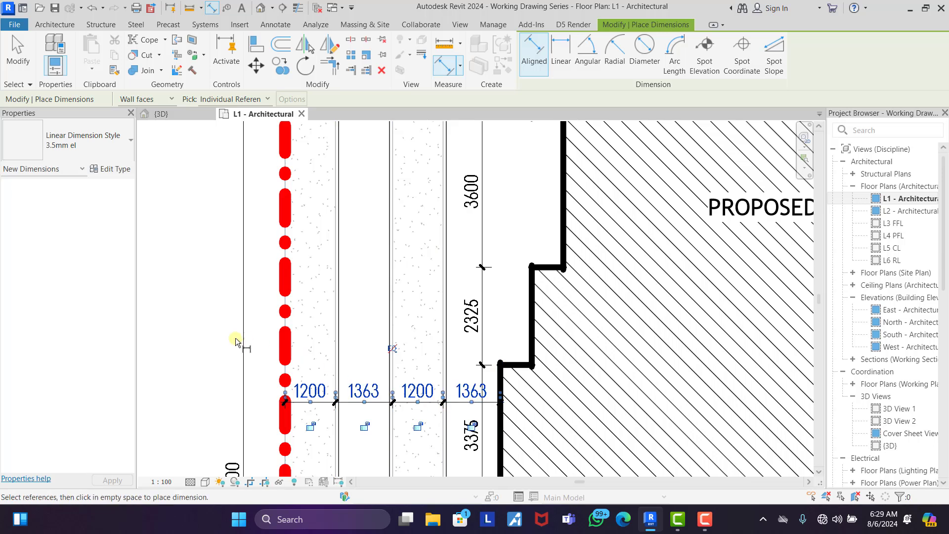
- Start an aligned dimension string in front of the building, picking both side boundaries, both driveway kerbs and the short rounded planter's end as references
{"action": "scroll", "coordinate": [238, 283], "scroll_direction": "down", "scroll_amount": 5}
{"action": "scroll", "coordinate": [280, 378], "scroll_direction": "up", "scroll_amount": 3}
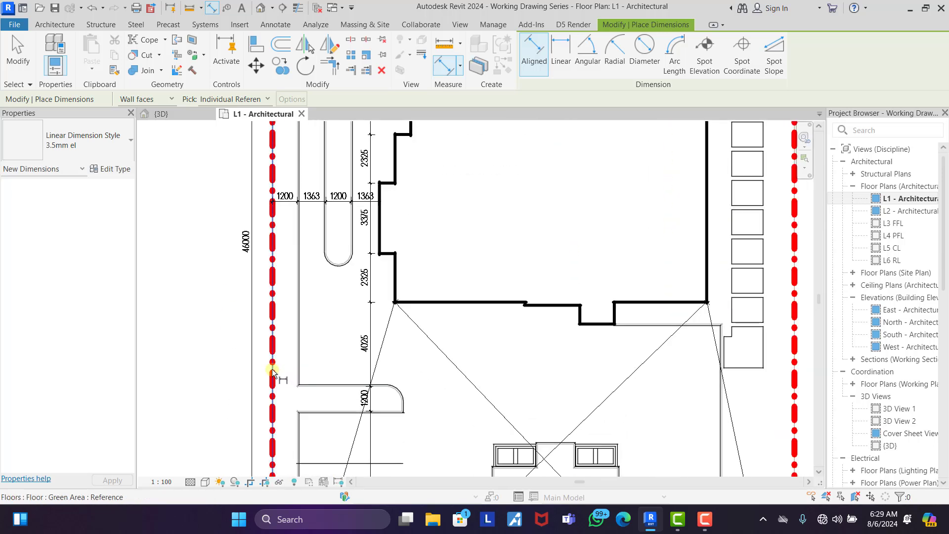
{"action": "left_click", "coordinate": [272, 379]}
{"action": "left_click", "coordinate": [299, 418]}
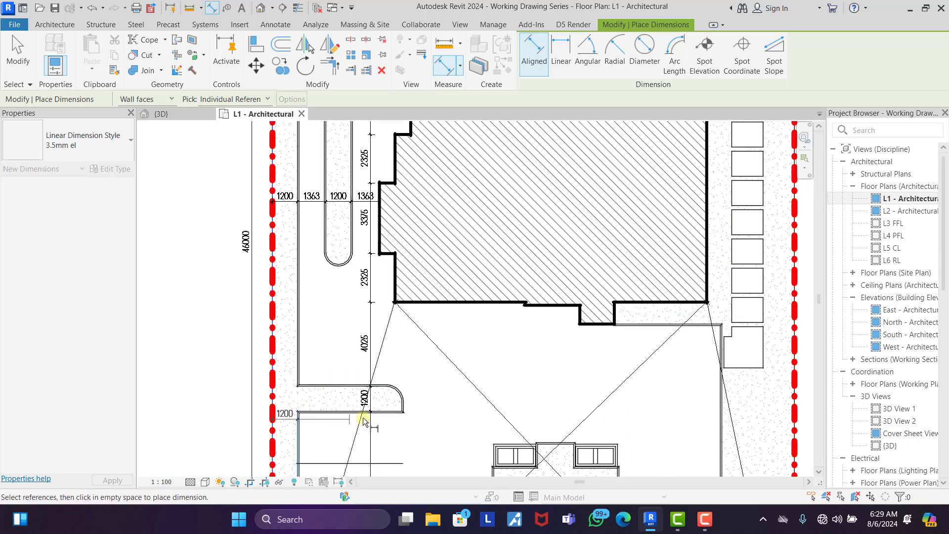
{"action": "left_click", "coordinate": [399, 409]}
{"action": "scroll", "coordinate": [319, 334], "scroll_direction": "down", "scroll_amount": 2}
{"action": "scroll", "coordinate": [322, 331], "scroll_direction": "down", "scroll_amount": 3}
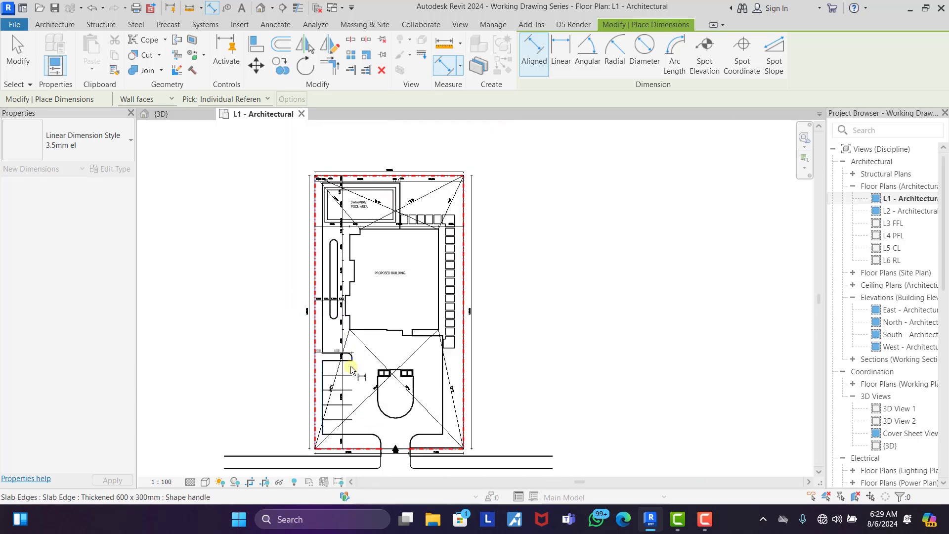
{"action": "scroll", "coordinate": [445, 351], "scroll_direction": "up", "scroll_amount": 5}
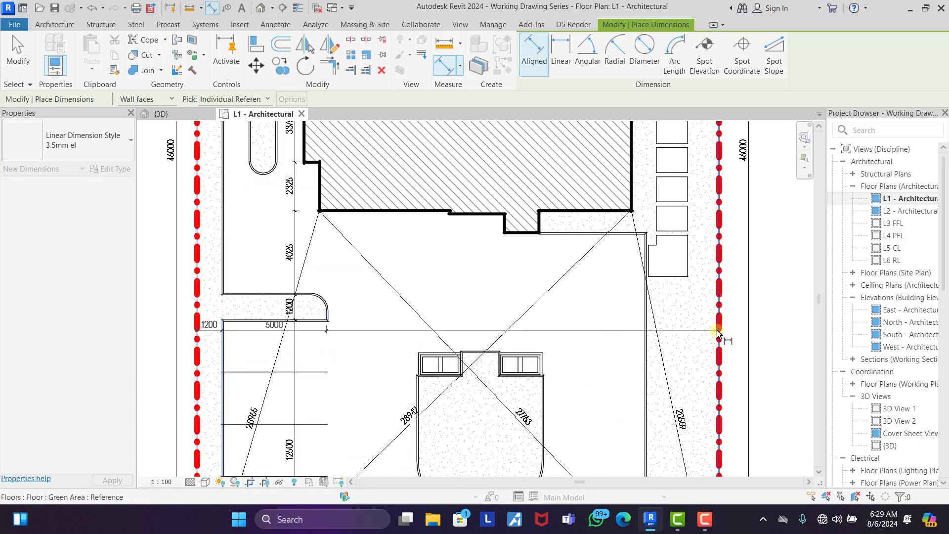
{"action": "left_click", "coordinate": [720, 335]}
{"action": "left_click", "coordinate": [647, 333]}
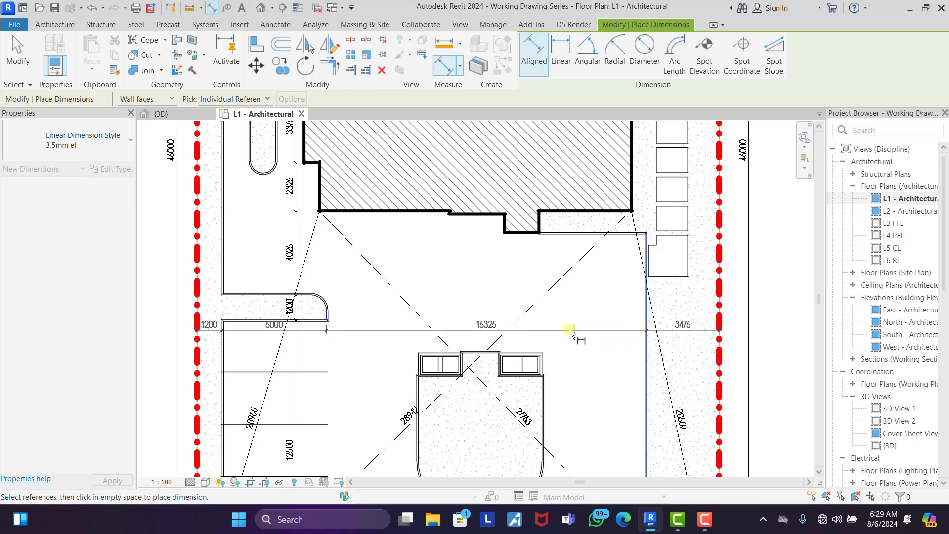
- Add both edges of the gate driveway to the dimension string and place it just behind the front green strip
{"action": "scroll", "coordinate": [424, 297], "scroll_direction": "down", "scroll_amount": 4}
{"action": "scroll", "coordinate": [431, 386], "scroll_direction": "up", "scroll_amount": 5}
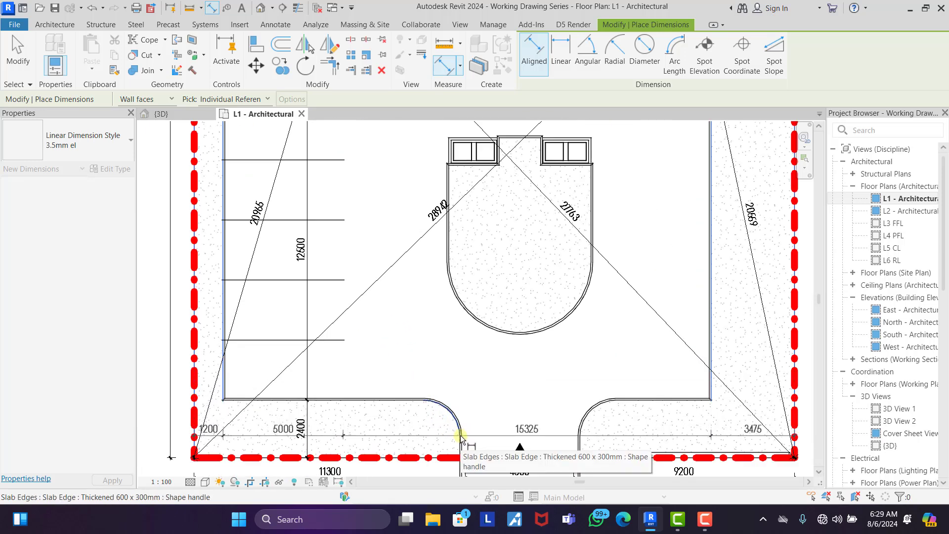
{"action": "left_click", "coordinate": [460, 440]}
{"action": "left_click", "coordinate": [581, 447]}
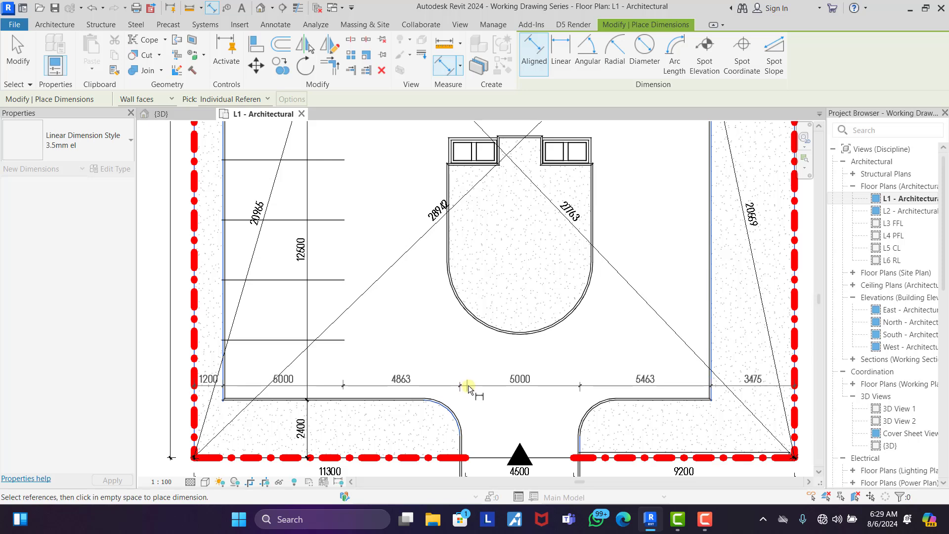
{"action": "left_click", "coordinate": [476, 387]}
{"action": "scroll", "coordinate": [442, 340], "scroll_direction": "down", "scroll_amount": 3}
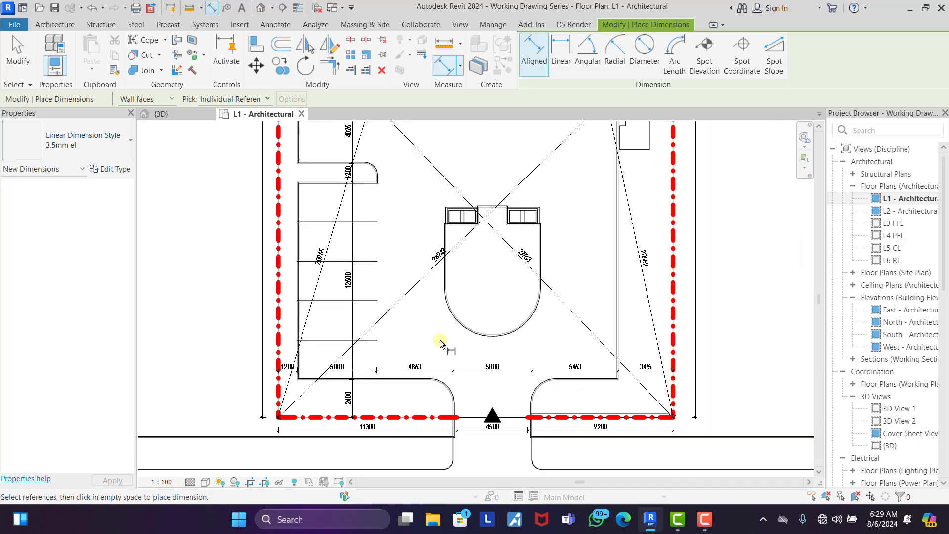
- Place an aligned dimension string between the side boundaries through the round-ended island, including both driveway kerbs and both island sides
{"action": "scroll", "coordinate": [276, 444], "scroll_direction": "up", "scroll_amount": 3}
{"action": "scroll", "coordinate": [385, 424], "scroll_direction": "down", "scroll_amount": 3}
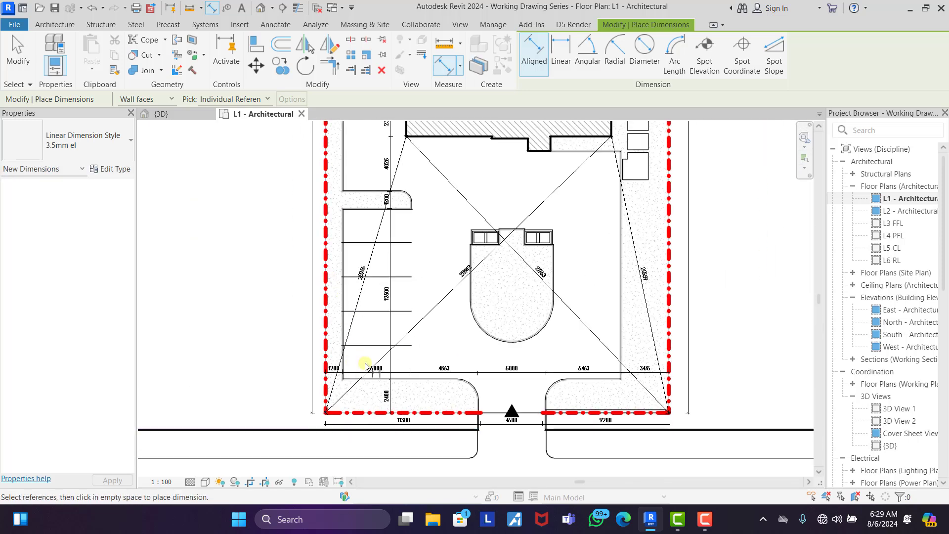
{"action": "scroll", "coordinate": [376, 388], "scroll_direction": "down", "scroll_amount": 2}
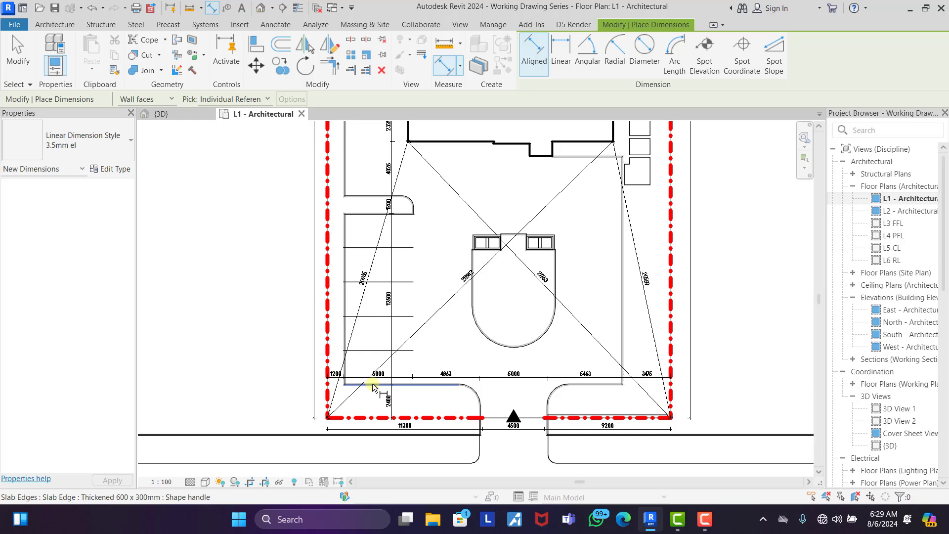
{"action": "left_click", "coordinate": [333, 310]}
{"action": "scroll", "coordinate": [346, 313], "scroll_direction": "up", "scroll_amount": 2}
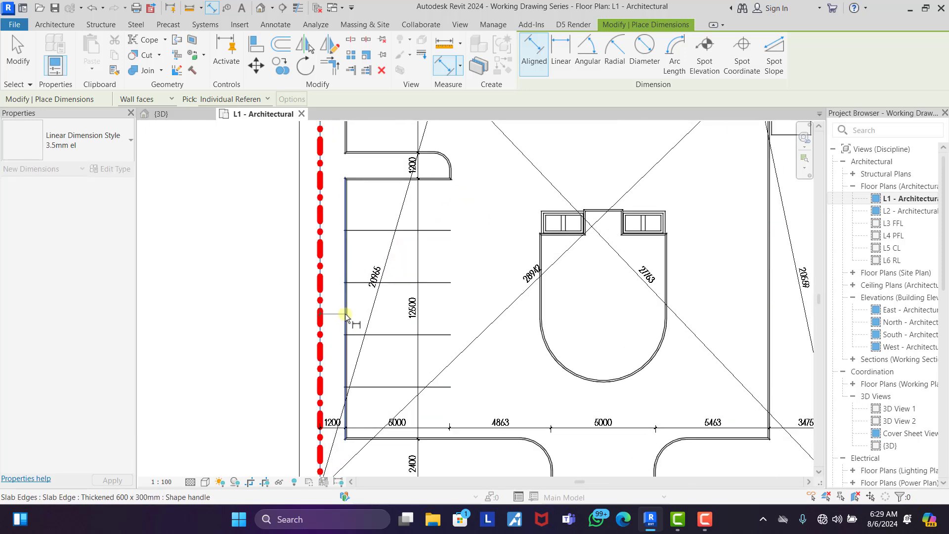
{"action": "left_click", "coordinate": [544, 308]}
{"action": "left_click", "coordinate": [667, 303]}
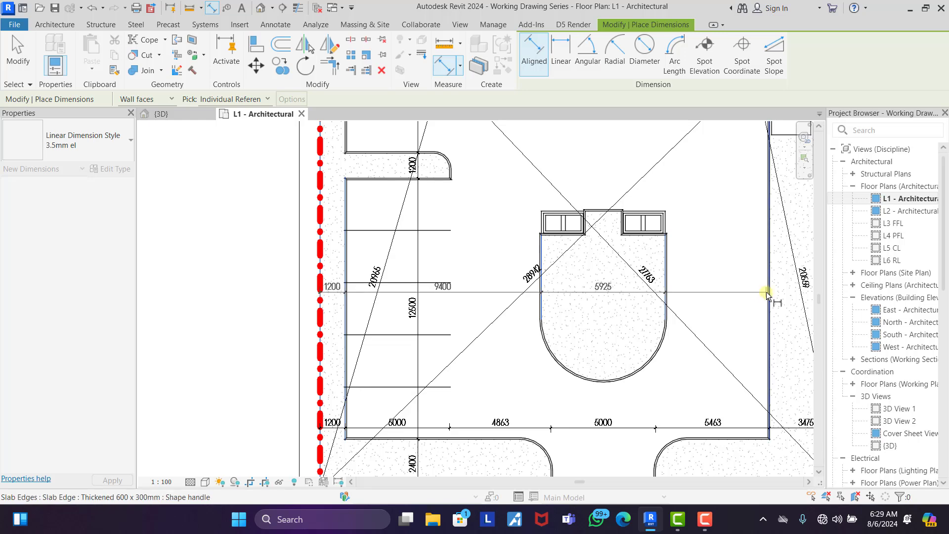
{"action": "left_click", "coordinate": [767, 294]}
{"action": "scroll", "coordinate": [742, 289], "scroll_direction": "down", "scroll_amount": 2}
{"action": "scroll", "coordinate": [708, 299], "scroll_direction": "up", "scroll_amount": 1}
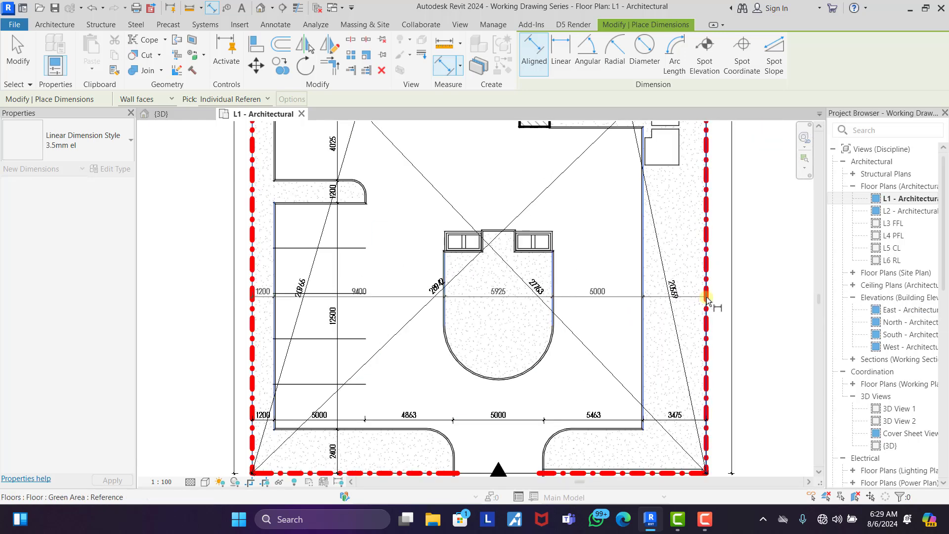
{"action": "left_click", "coordinate": [707, 299]}
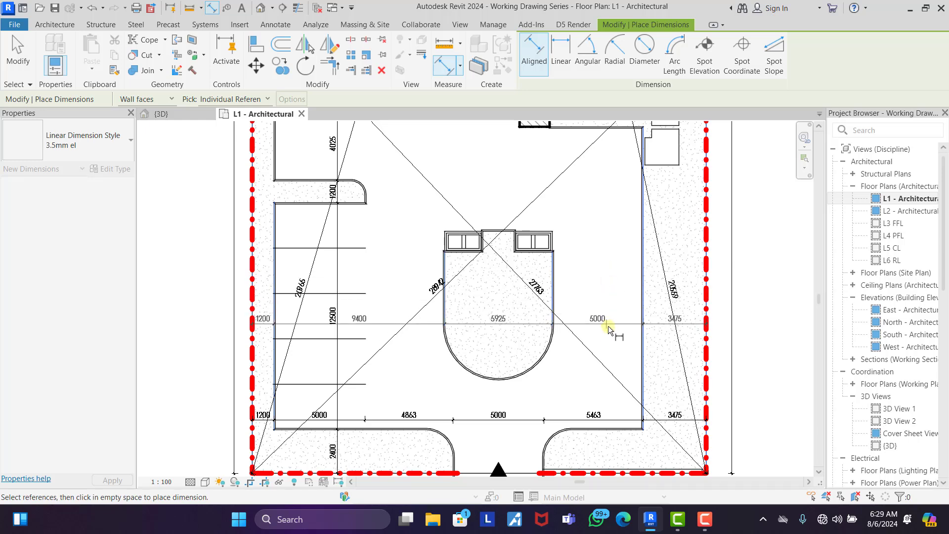
{"action": "left_click", "coordinate": [611, 333]}
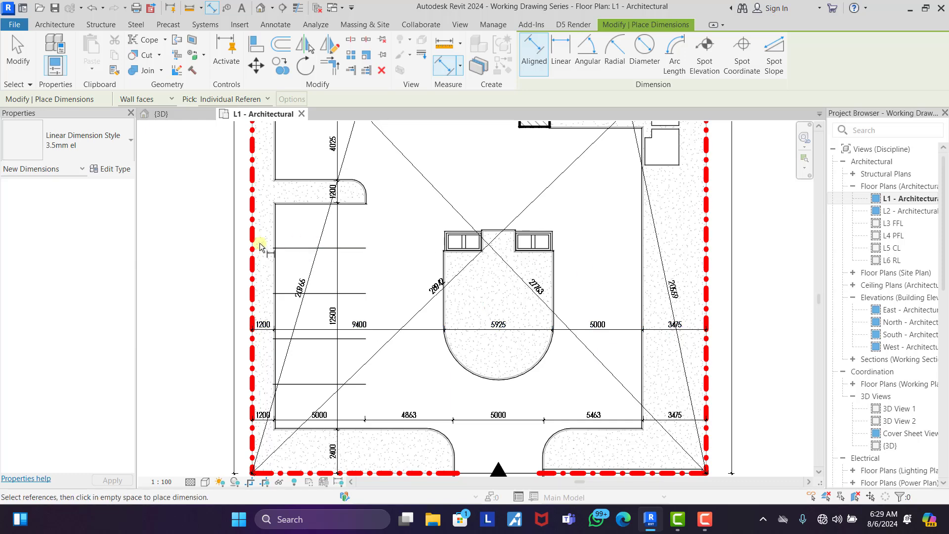
- Place an aligned dimension string between the side boundaries just below the island's twin boxes, referencing the kerbs, short planter's end, island sides and central projection's sides
{"action": "left_click", "coordinate": [250, 271]}
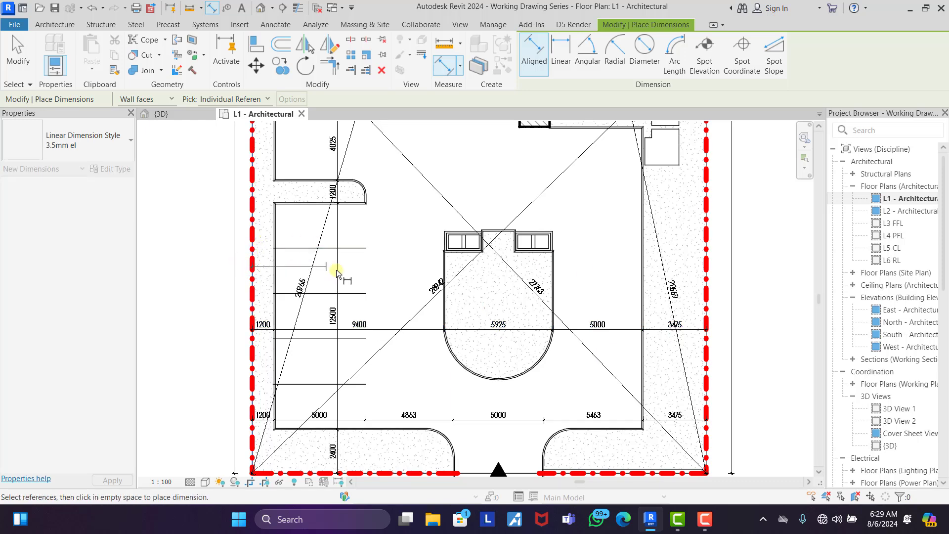
{"action": "left_click", "coordinate": [274, 285]}
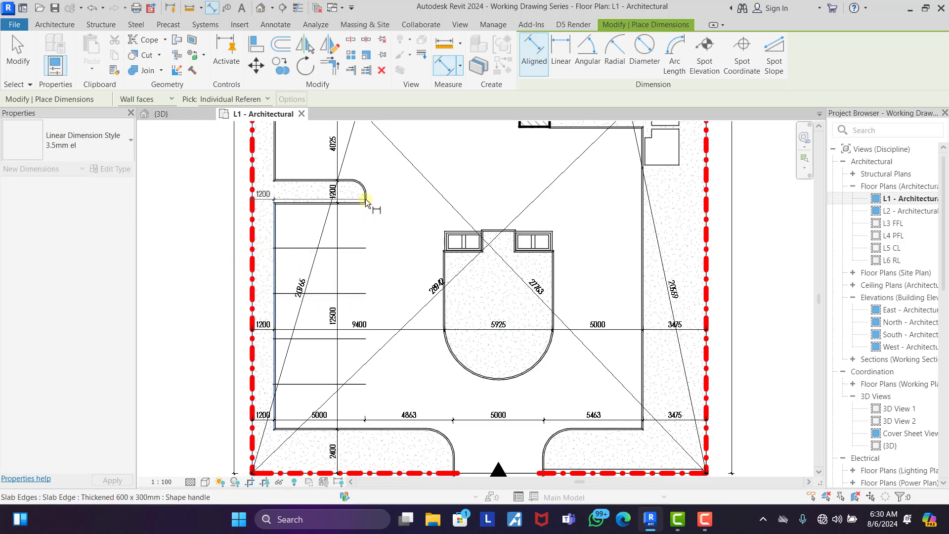
{"action": "scroll", "coordinate": [445, 271], "scroll_direction": "up", "scroll_amount": 5}
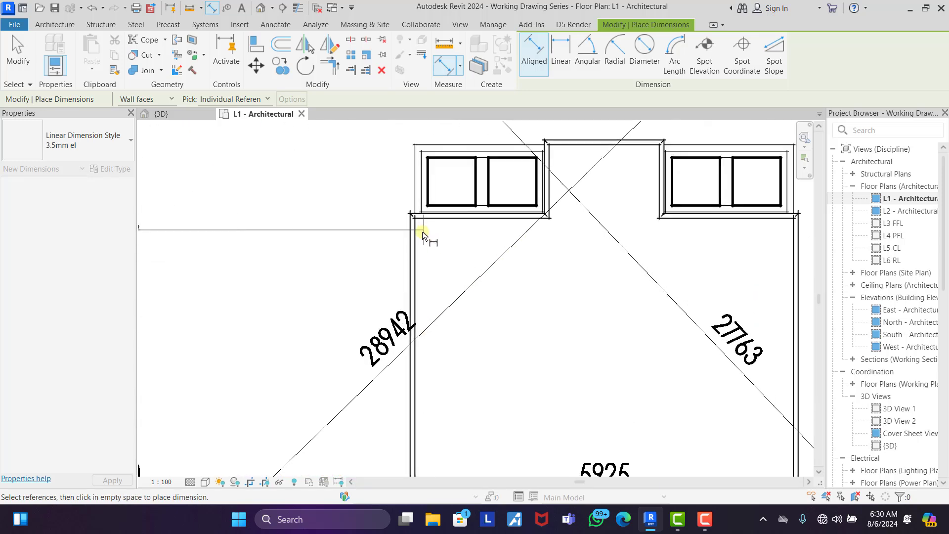
{"action": "left_click", "coordinate": [551, 200]}
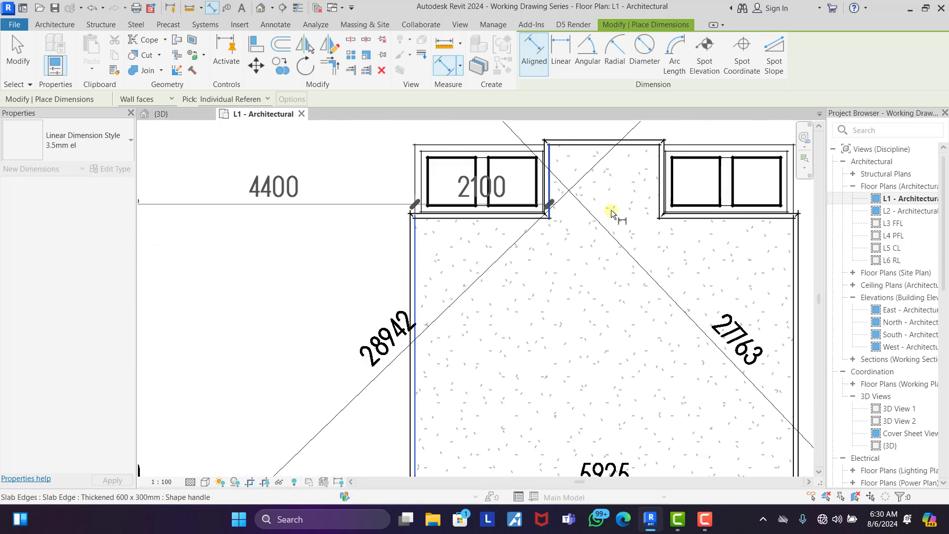
{"action": "left_click", "coordinate": [662, 202]}
{"action": "scroll", "coordinate": [387, 267], "scroll_direction": "down", "scroll_amount": 3}
{"action": "left_click", "coordinate": [547, 258]}
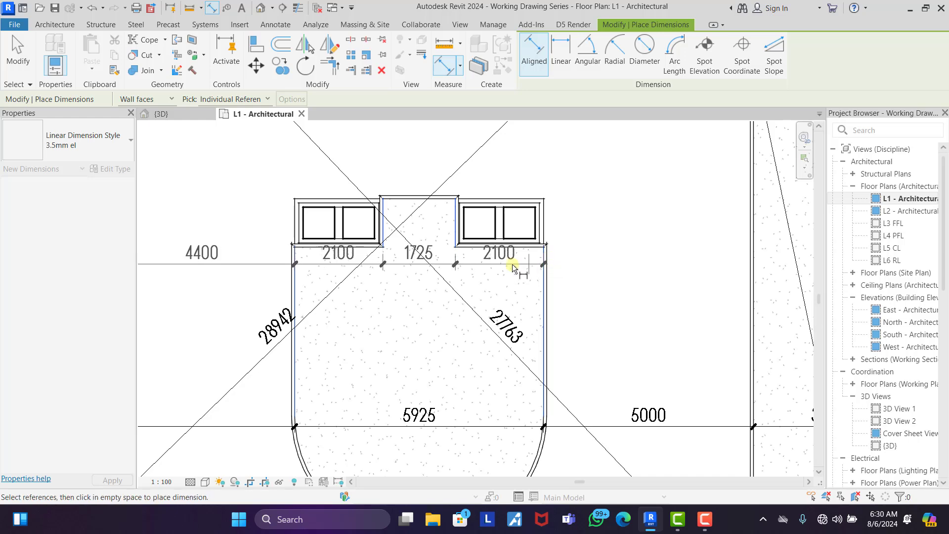
{"action": "scroll", "coordinate": [496, 315], "scroll_direction": "down", "scroll_amount": 2}
{"action": "left_click", "coordinate": [648, 283]}
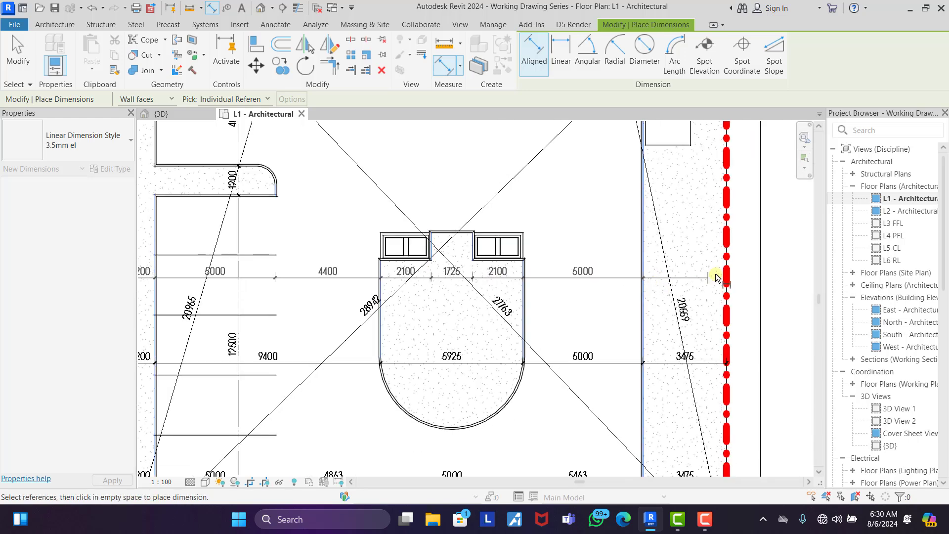
{"action": "left_click", "coordinate": [726, 272]}
{"action": "left_click", "coordinate": [603, 280]}
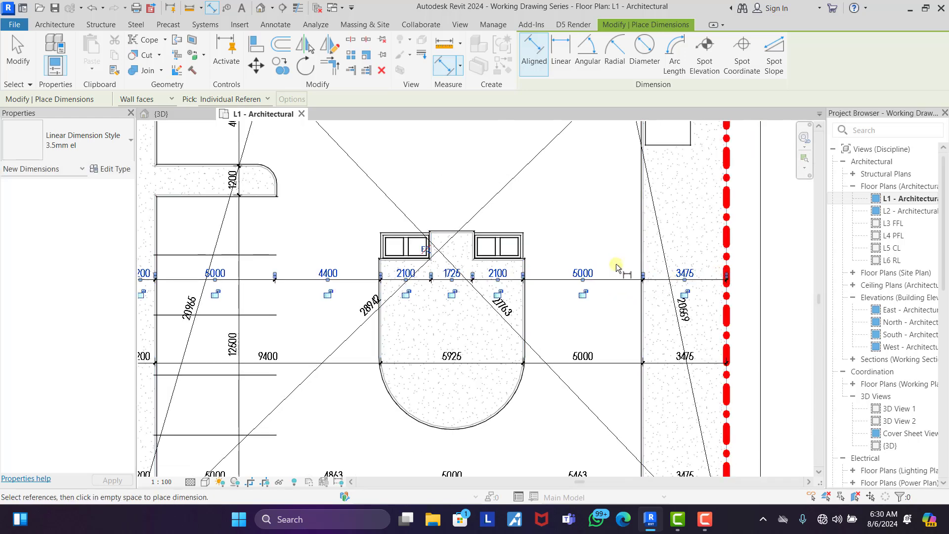
{"action": "scroll", "coordinate": [618, 269], "scroll_direction": "down", "scroll_amount": 2}
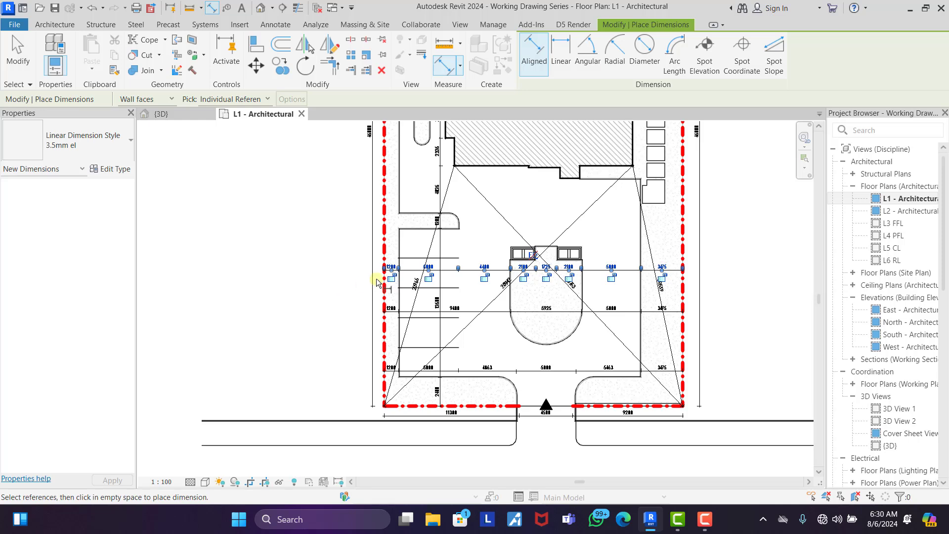
- Edit the witness lines of the string through the island's middle to include the short rounded planter's end
{"action": "key", "text": "Escape"}
{"action": "key", "text": "Escape"}
{"action": "left_click", "coordinate": [469, 310]}
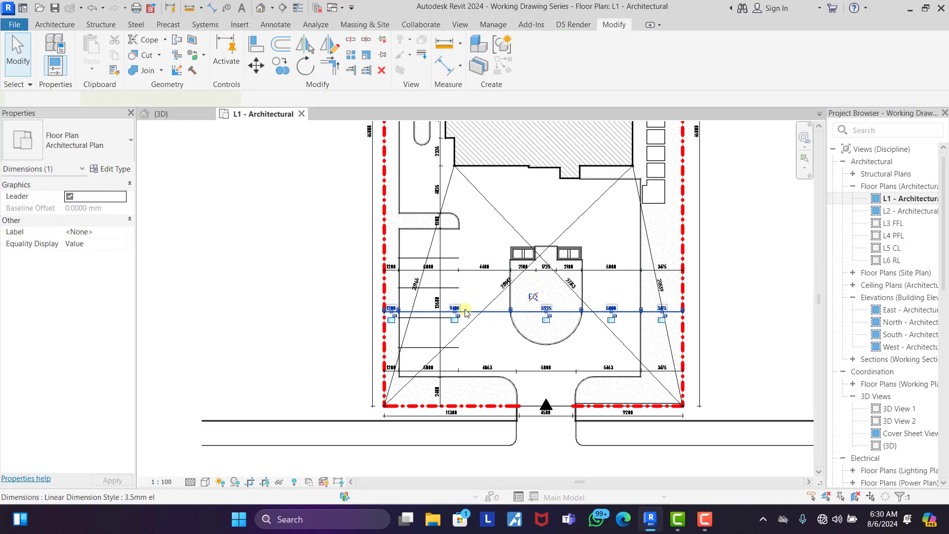
{"action": "left_click", "coordinate": [687, 50]}
{"action": "scroll", "coordinate": [457, 319], "scroll_direction": "up", "scroll_amount": 3}
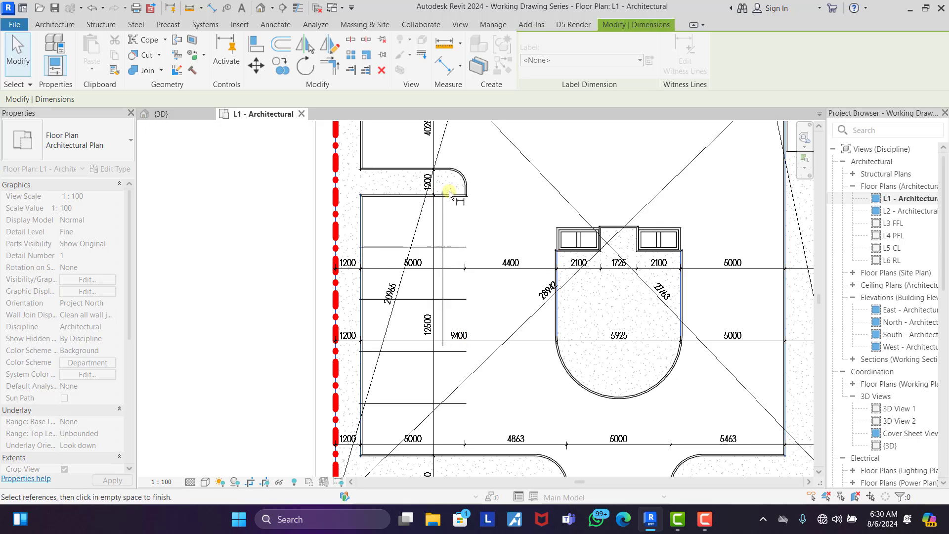
{"action": "left_click", "coordinate": [465, 194]}
{"action": "left_click", "coordinate": [435, 317]}
{"action": "scroll", "coordinate": [483, 233], "scroll_direction": "down", "scroll_amount": 3}
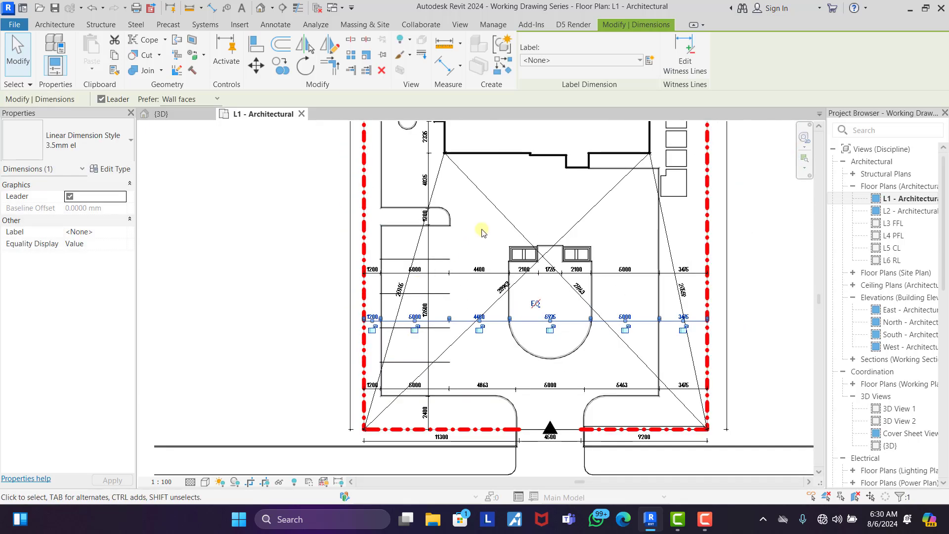
{"action": "left_click", "coordinate": [430, 239]}
- Place a radial dimension on the island's semicircular end, with its text inside the curve, and leave the dimension command
{"action": "scroll", "coordinate": [432, 262], "scroll_direction": "down", "scroll_amount": 3}
{"action": "scroll", "coordinate": [509, 311], "scroll_direction": "up", "scroll_amount": 5}
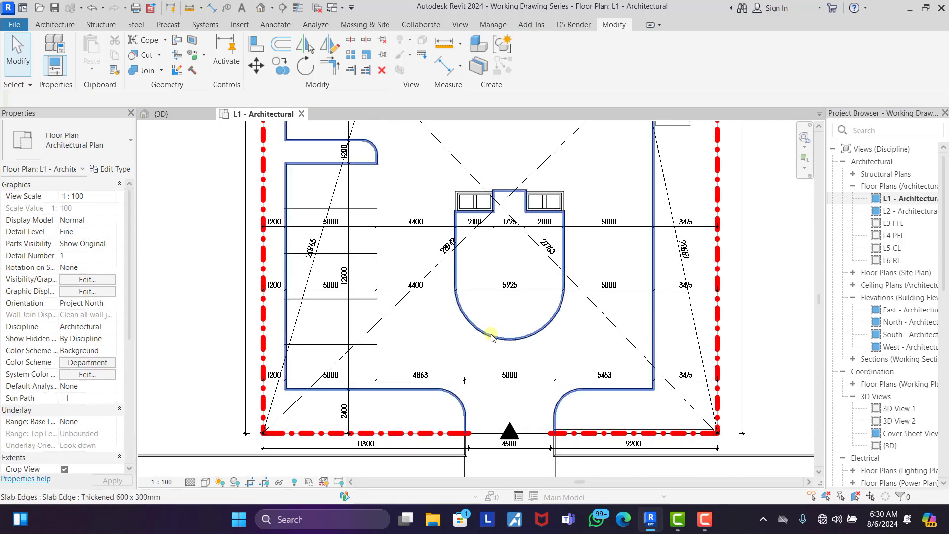
{"action": "scroll", "coordinate": [390, 338], "scroll_direction": "down", "scroll_amount": 3}
{"action": "scroll", "coordinate": [406, 325], "scroll_direction": "up", "scroll_amount": 3}
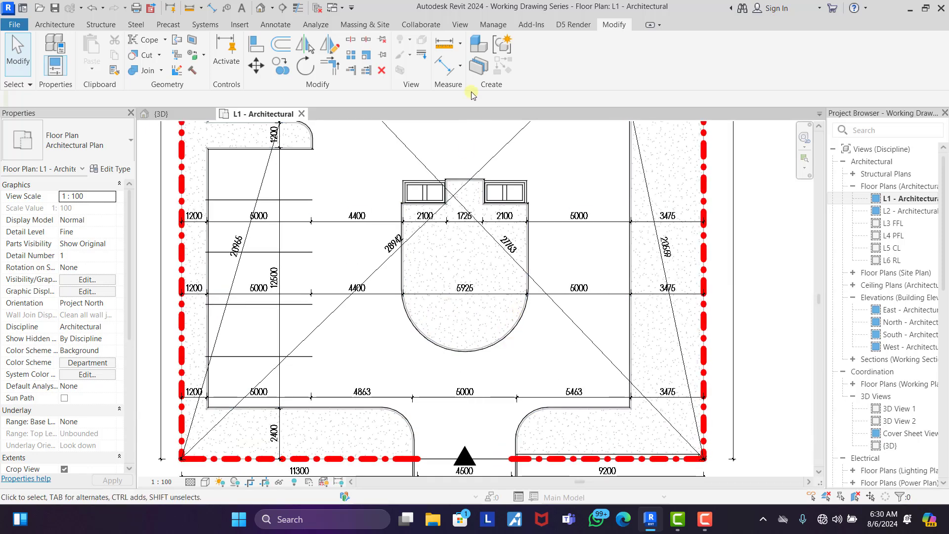
{"action": "left_click", "coordinate": [439, 63]}
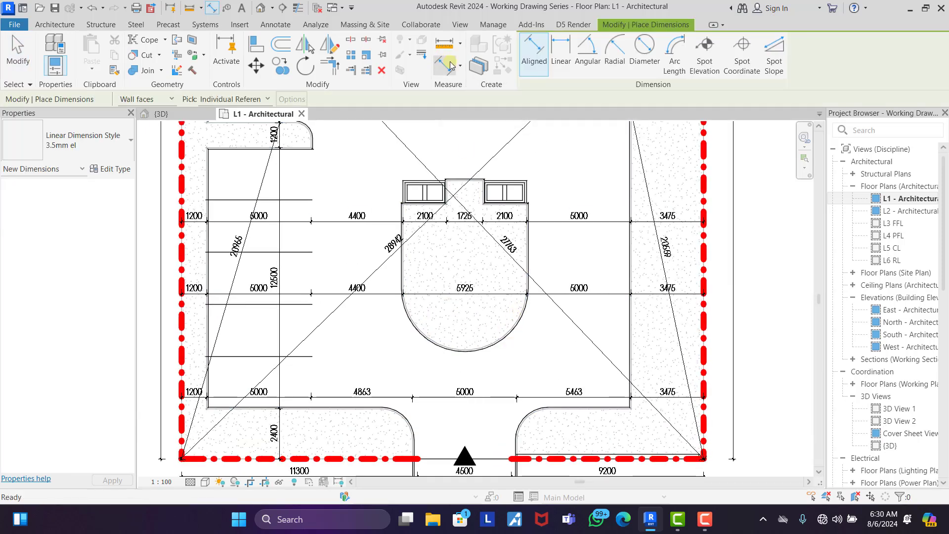
{"action": "left_click", "coordinate": [616, 55]}
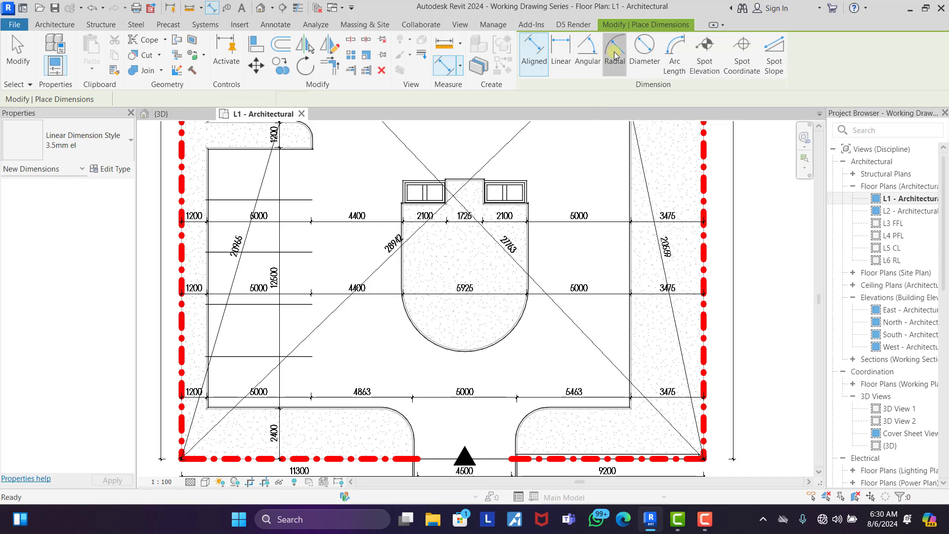
{"action": "left_click", "coordinate": [500, 338]}
{"action": "scroll", "coordinate": [451, 311], "scroll_direction": "up", "scroll_amount": 3}
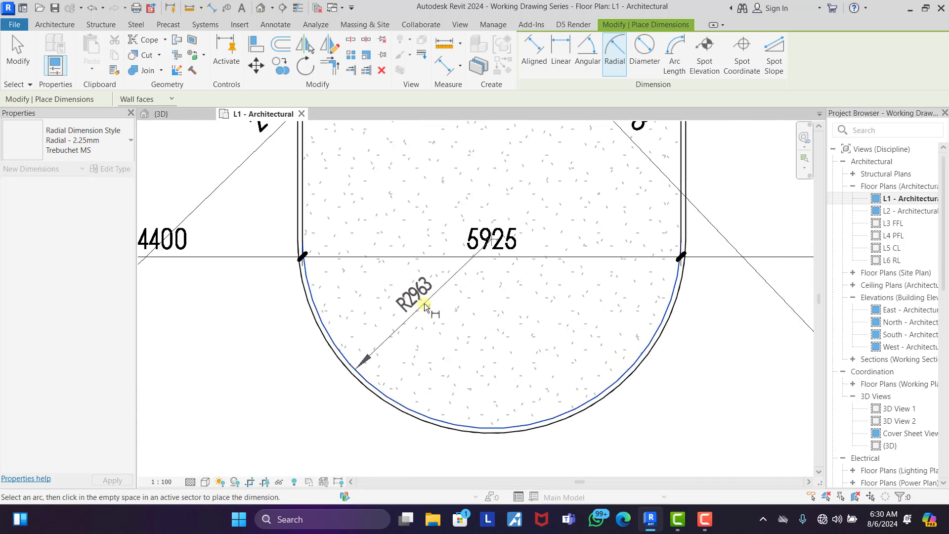
{"action": "left_click", "coordinate": [429, 311]}
{"action": "right_click", "coordinate": [486, 115]}
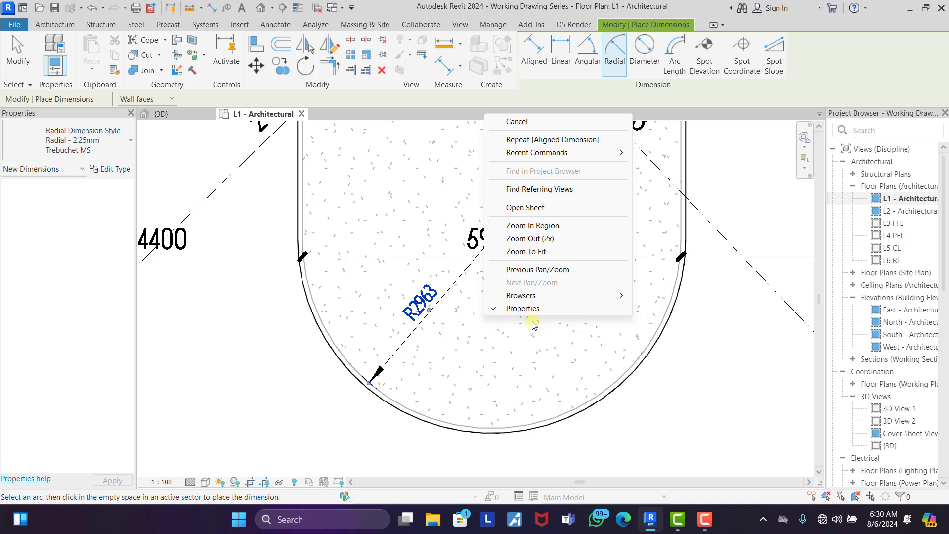
{"action": "left_click", "coordinate": [542, 122]}
{"action": "right_click", "coordinate": [545, 156]}
{"action": "left_click", "coordinate": [581, 159]}
{"action": "left_click", "coordinate": [425, 307]}
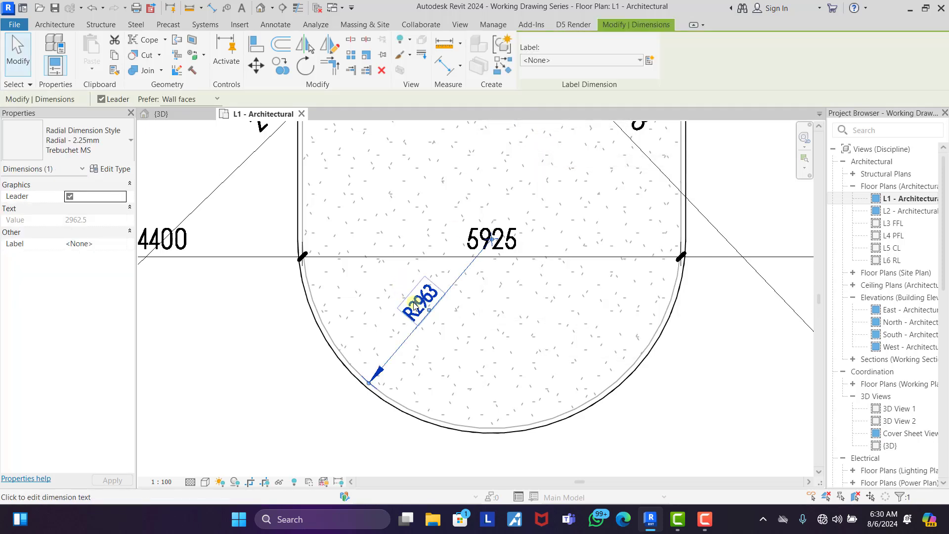
{"action": "left_click", "coordinate": [79, 138]}
{"action": "left_click", "coordinate": [172, 163]}
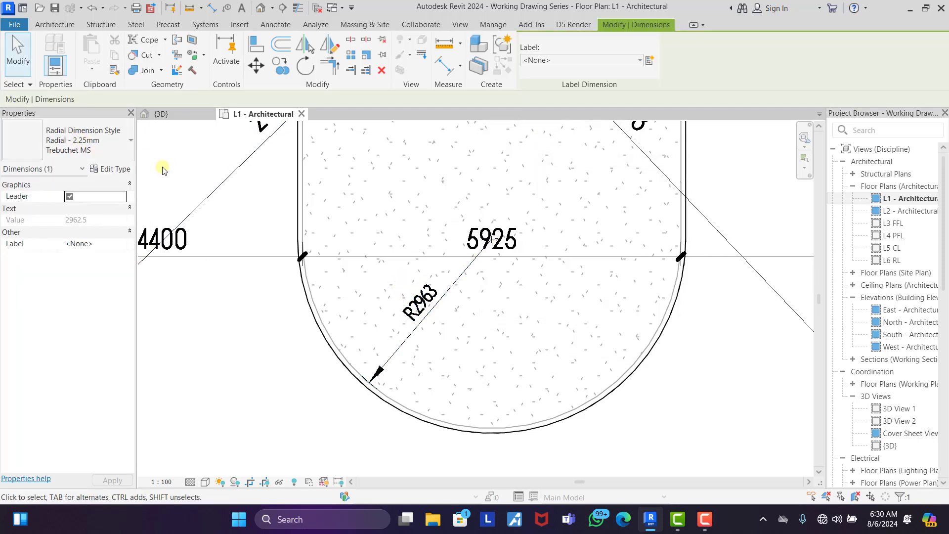
- Duplicate the island's radial dimension type as 3.5mm el
{"action": "left_click", "coordinate": [420, 317]}
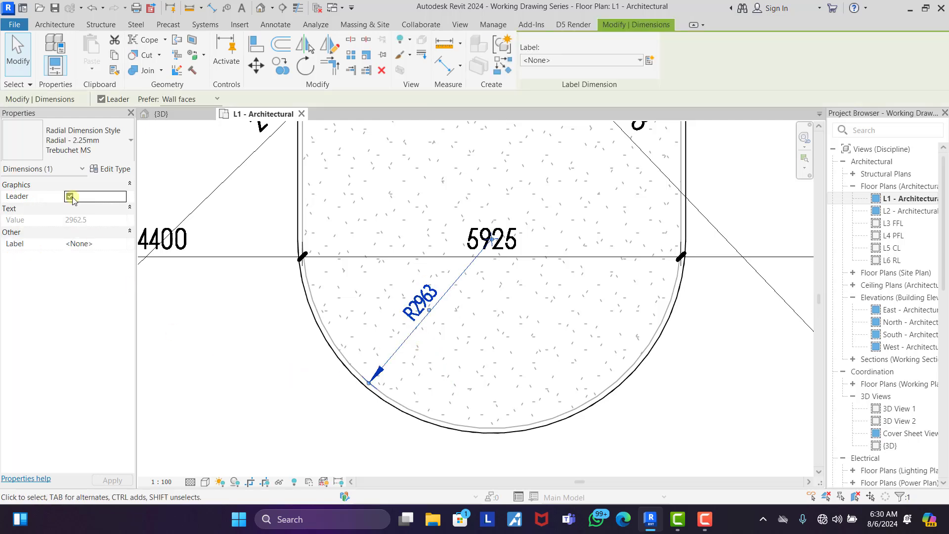
{"action": "left_click", "coordinate": [114, 170]}
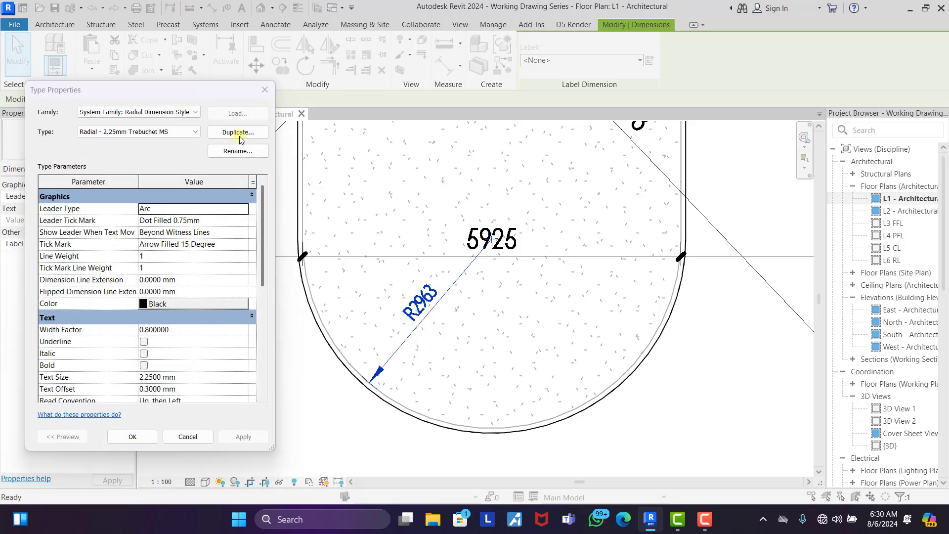
{"action": "left_click", "coordinate": [240, 133]}
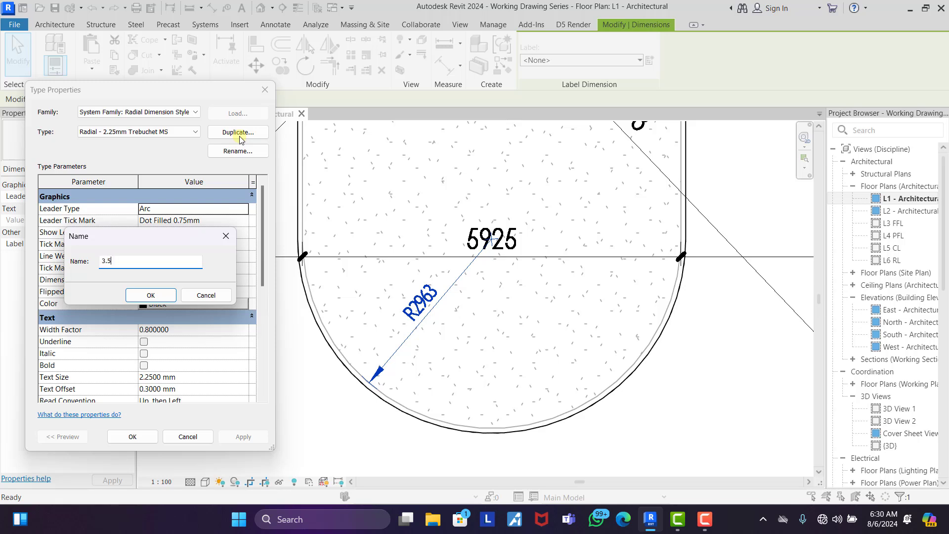
{"action": "type", "text": "3.5mm el"}
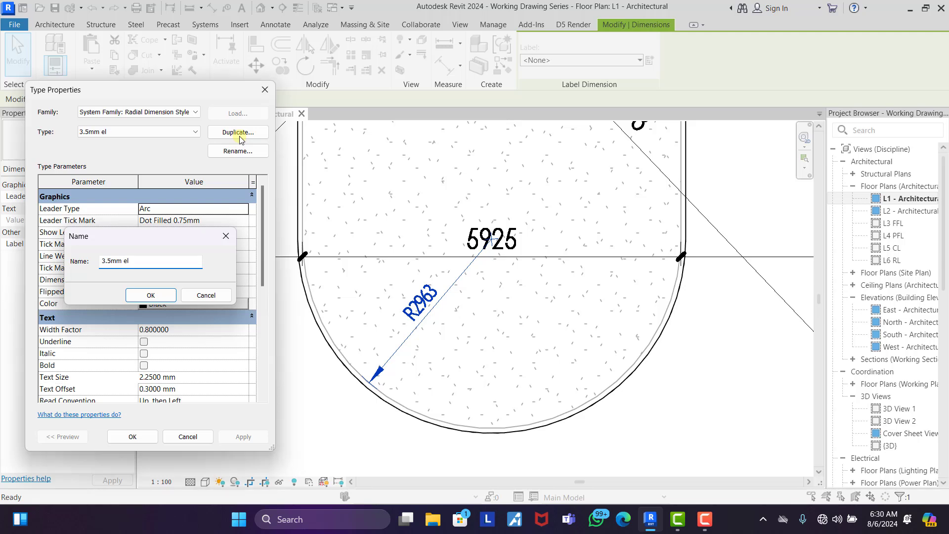
{"action": "key", "text": "Return"}
- Set the radial type's text size to 3.5 mm and text offset to 0.1 mm, and open its text font choices
{"action": "scroll", "coordinate": [202, 314], "scroll_direction": "down", "scroll_amount": 1}
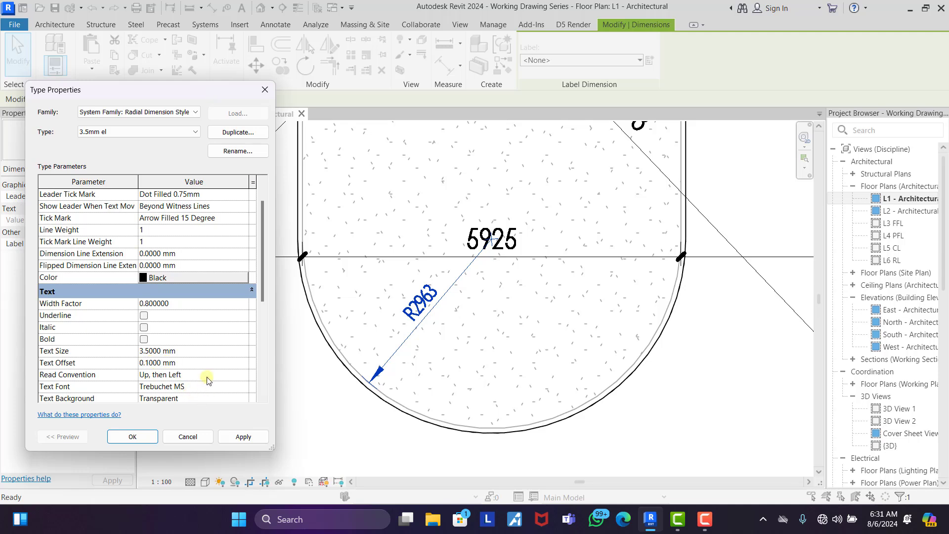
{"action": "left_click", "coordinate": [244, 389]}
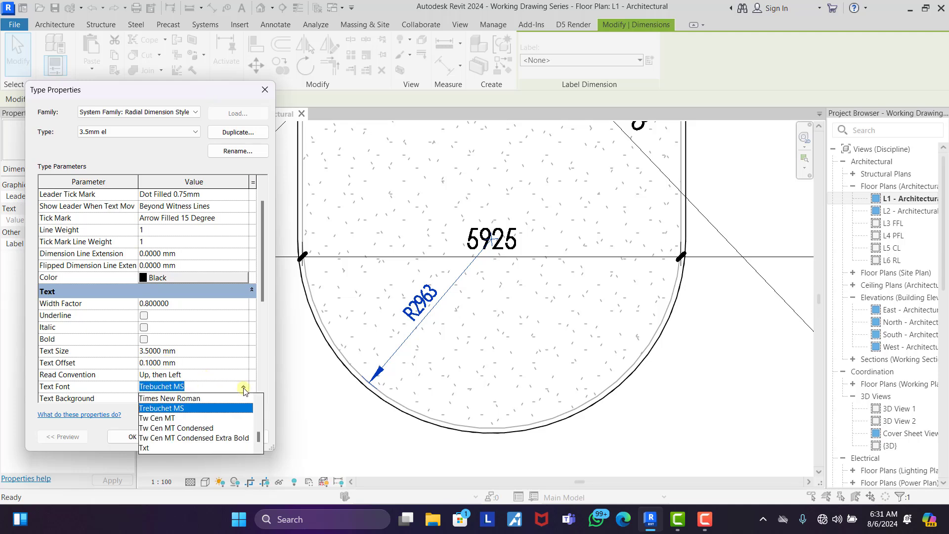
- Set the radial dimension type's text font to Elegant Lux Mager, make the text bold, and apply both changes
{"action": "type", "text": "el"}
{"action": "key", "text": "Return"}
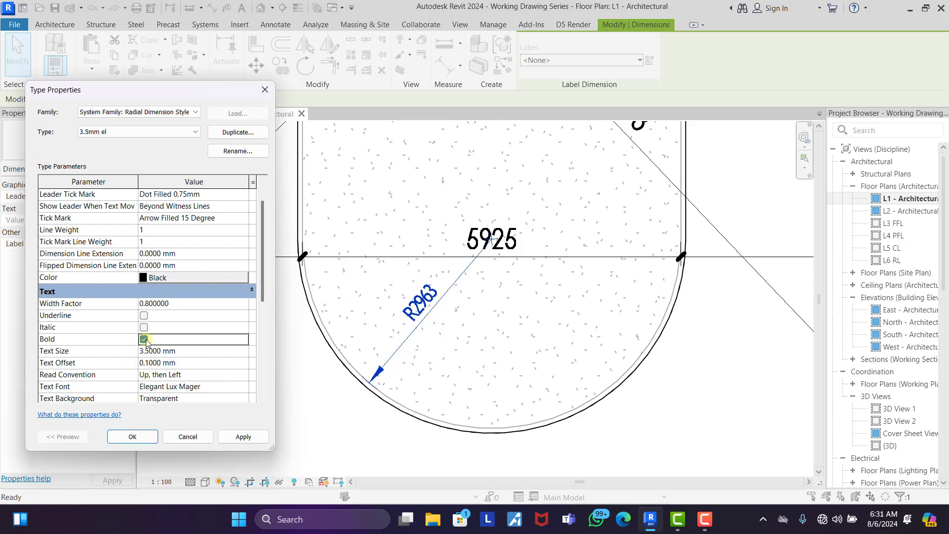
{"action": "scroll", "coordinate": [192, 343], "scroll_direction": "down", "scroll_amount": 2}
{"action": "scroll", "coordinate": [200, 320], "scroll_direction": "down", "scroll_amount": 4}
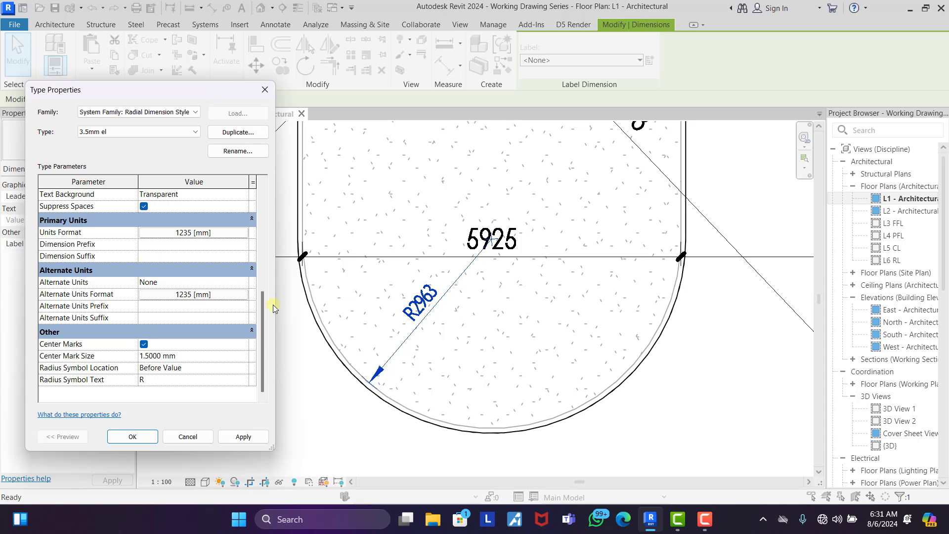
{"action": "left_click", "coordinate": [245, 438]}
- Set the radial dimension type's radius symbol location to None and accept the type properties
{"action": "left_click", "coordinate": [245, 372]}
{"action": "left_click", "coordinate": [148, 379]}
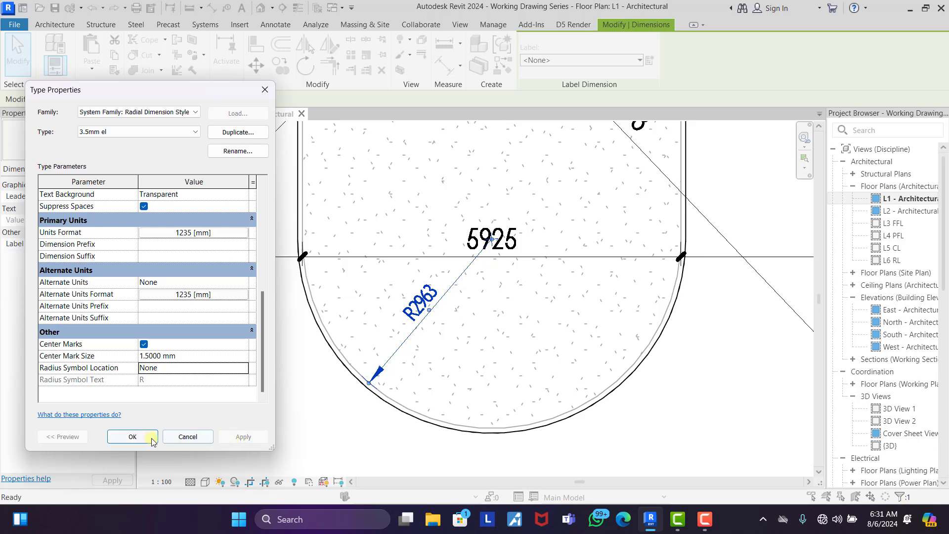
{"action": "scroll", "coordinate": [193, 282], "scroll_direction": "up", "scroll_amount": 5}
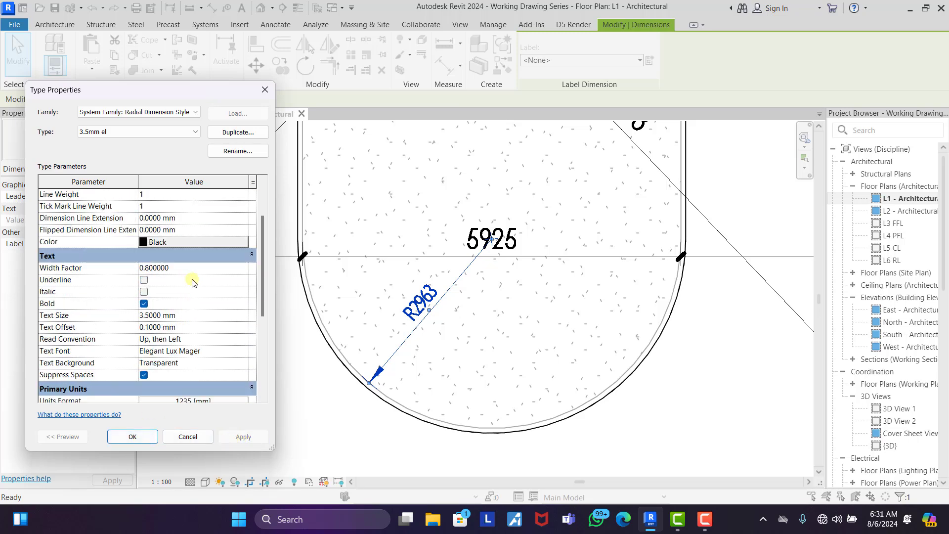
{"action": "left_click", "coordinate": [133, 437]}
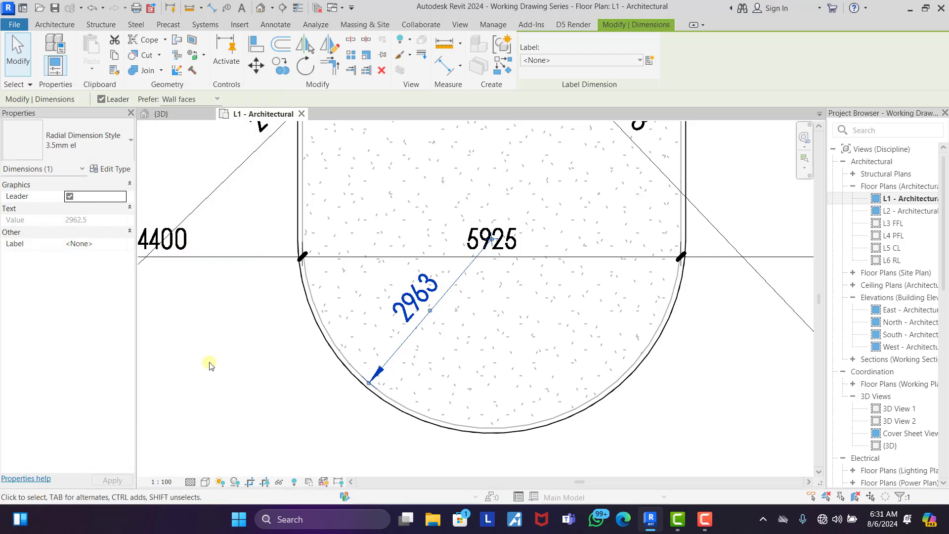
{"action": "left_click", "coordinate": [209, 365]}
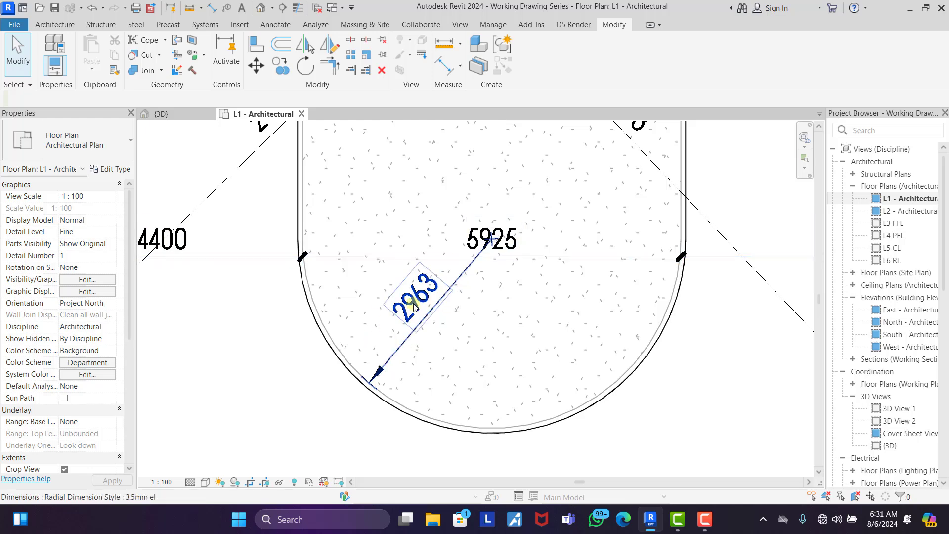
- Start a vertical aligned dimension string from the building's front wall through the back and front edges of the island's planter box
{"action": "scroll", "coordinate": [445, 316], "scroll_direction": "down", "scroll_amount": 3}
{"action": "scroll", "coordinate": [415, 342], "scroll_direction": "down", "scroll_amount": 3}
{"action": "scroll", "coordinate": [430, 321], "scroll_direction": "up", "scroll_amount": 3}
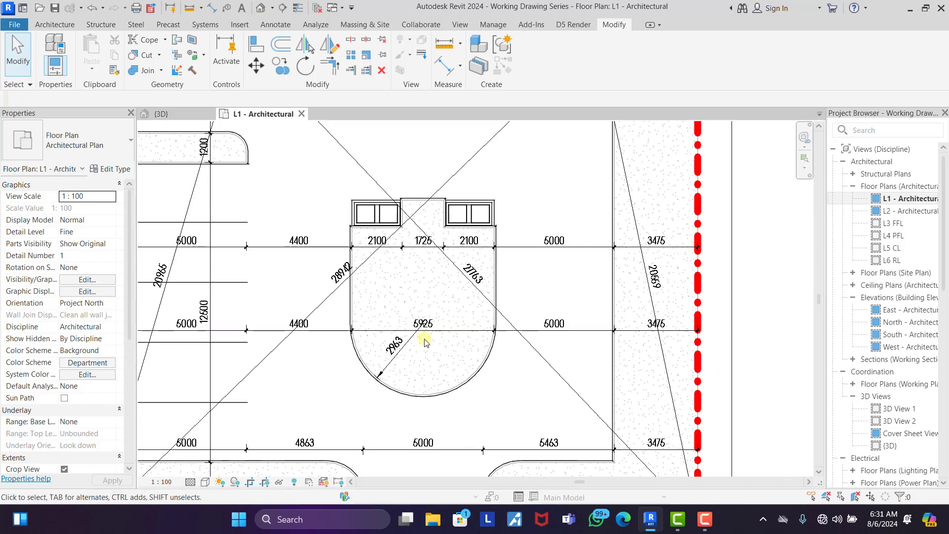
{"action": "scroll", "coordinate": [425, 336], "scroll_direction": "down", "scroll_amount": 3}
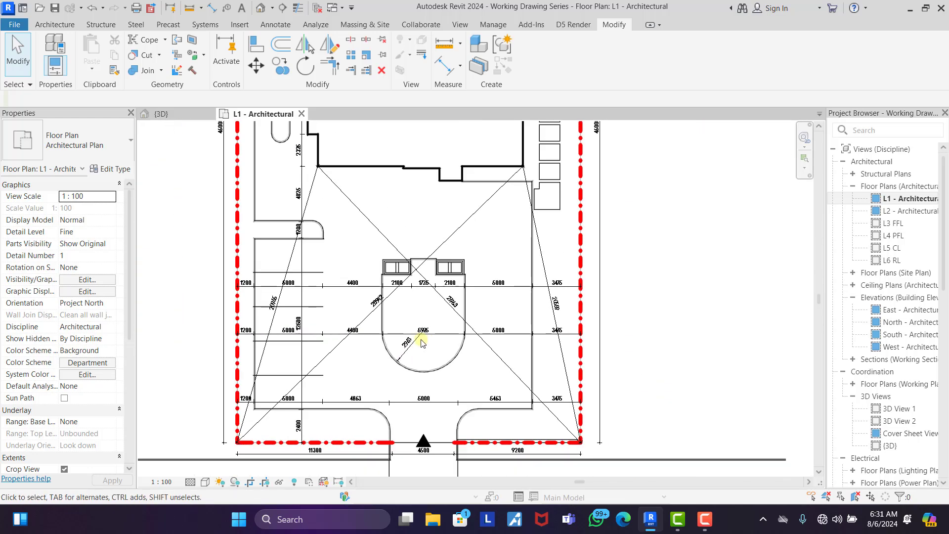
{"action": "left_click", "coordinate": [446, 65]}
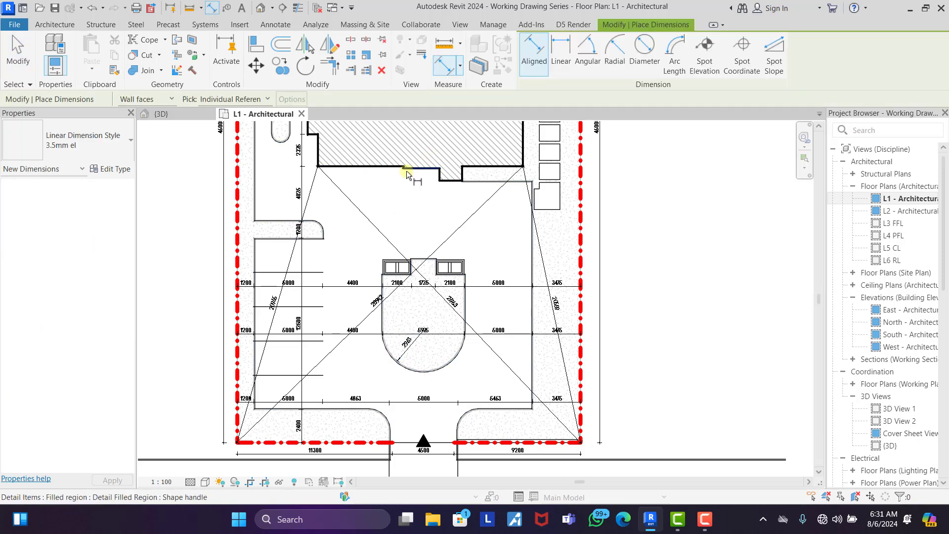
{"action": "left_click", "coordinate": [366, 166]}
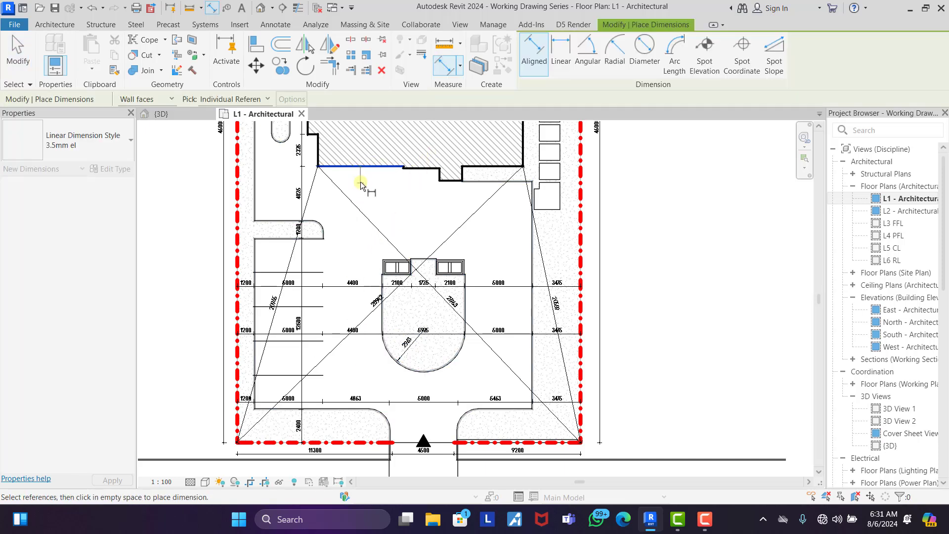
{"action": "scroll", "coordinate": [394, 290], "scroll_direction": "up", "scroll_amount": 5}
{"action": "left_click", "coordinate": [394, 291]}
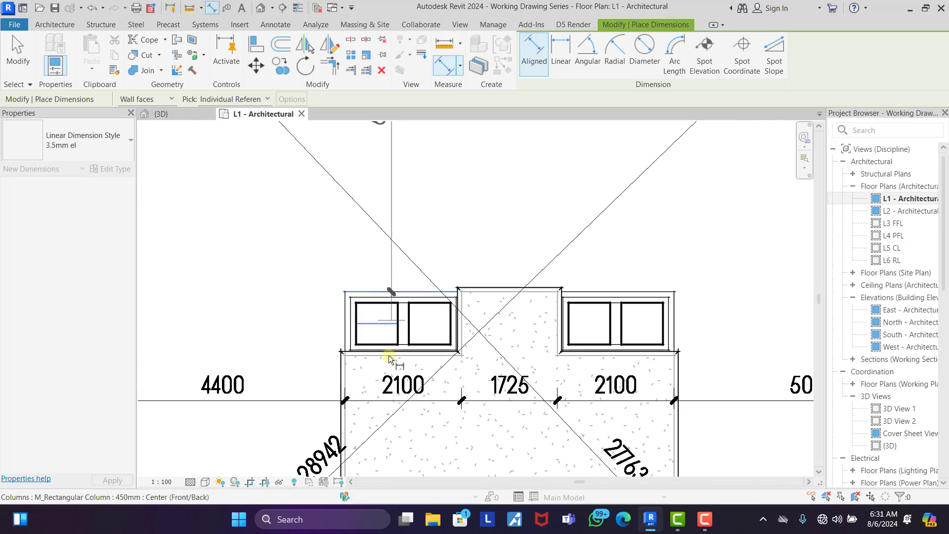
{"action": "left_click", "coordinate": [387, 355]}
- Extend the vertical dimension string to the start of the island's curve and the lowest point of its inner arc
{"action": "scroll", "coordinate": [400, 259], "scroll_direction": "down", "scroll_amount": 5}
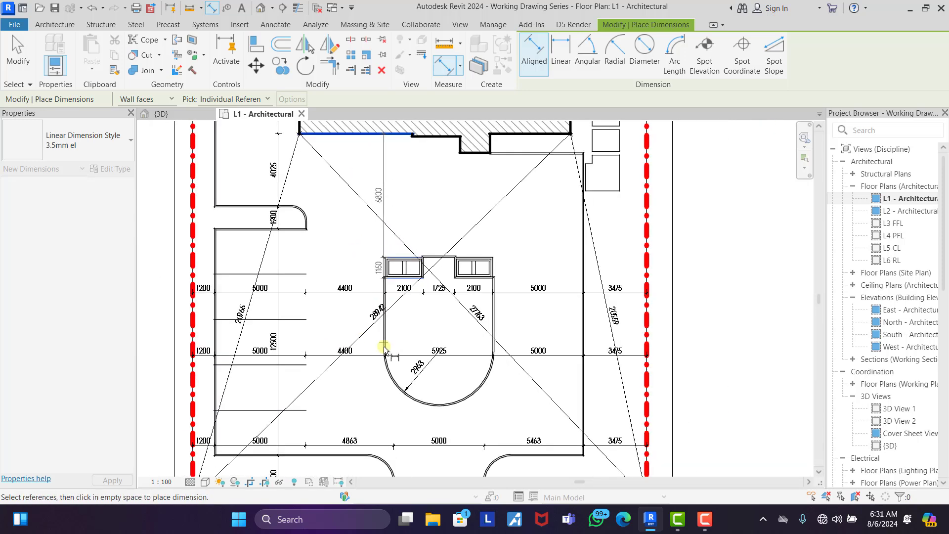
{"action": "scroll", "coordinate": [385, 364], "scroll_direction": "up", "scroll_amount": 3}
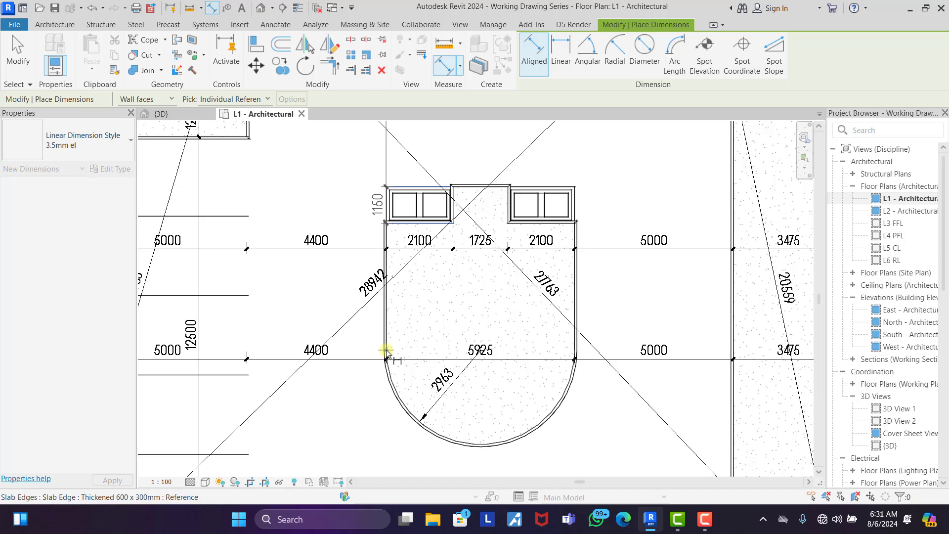
{"action": "left_click", "coordinate": [387, 352]}
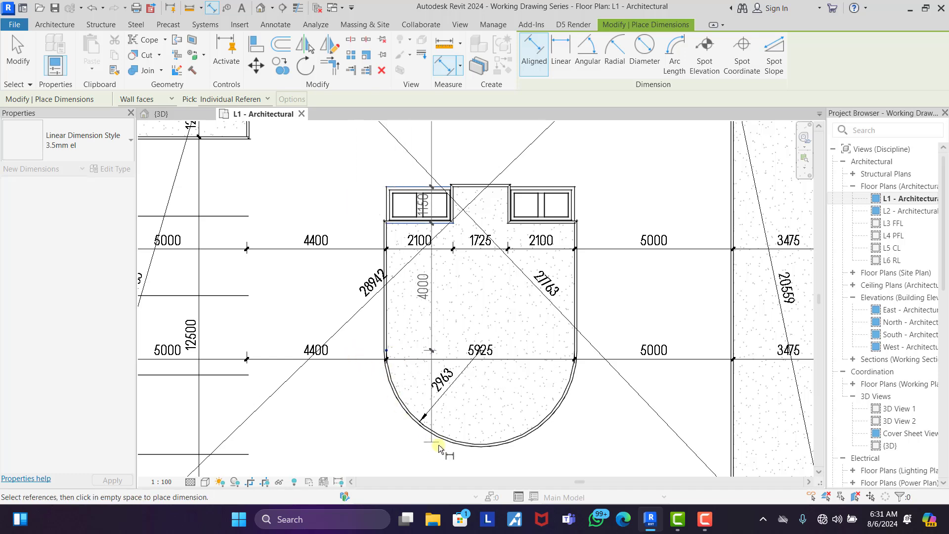
{"action": "left_click", "coordinate": [483, 450]}
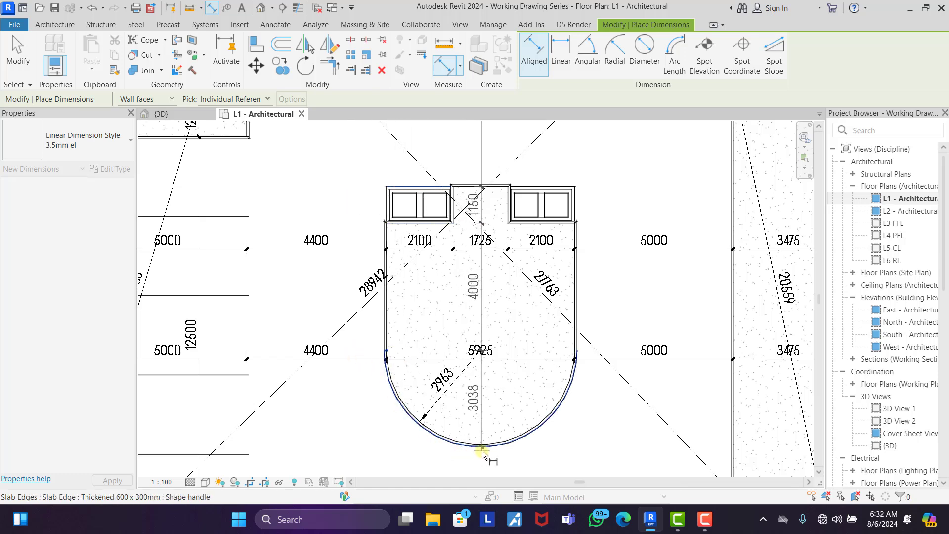
{"action": "scroll", "coordinate": [482, 450], "scroll_direction": "up", "scroll_amount": 2}
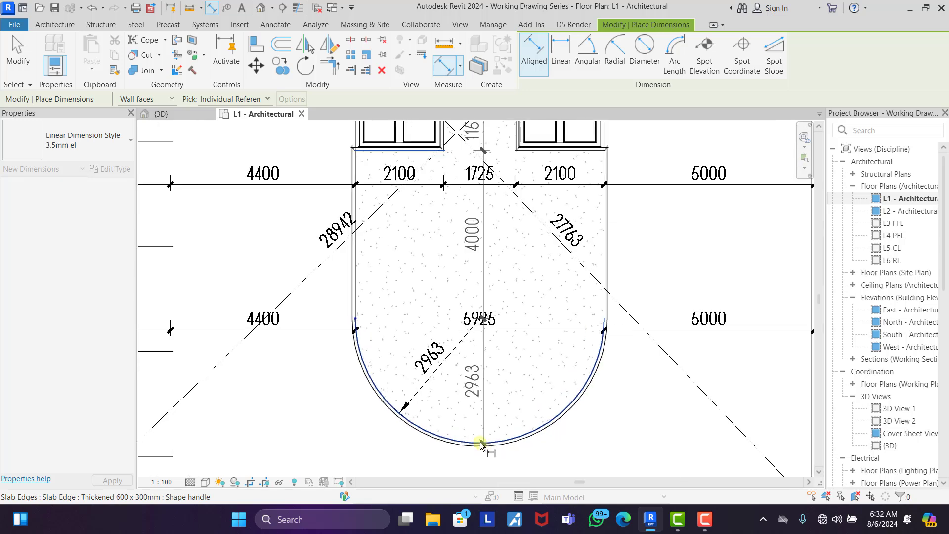
{"action": "scroll", "coordinate": [428, 387], "scroll_direction": "up", "scroll_amount": 2}
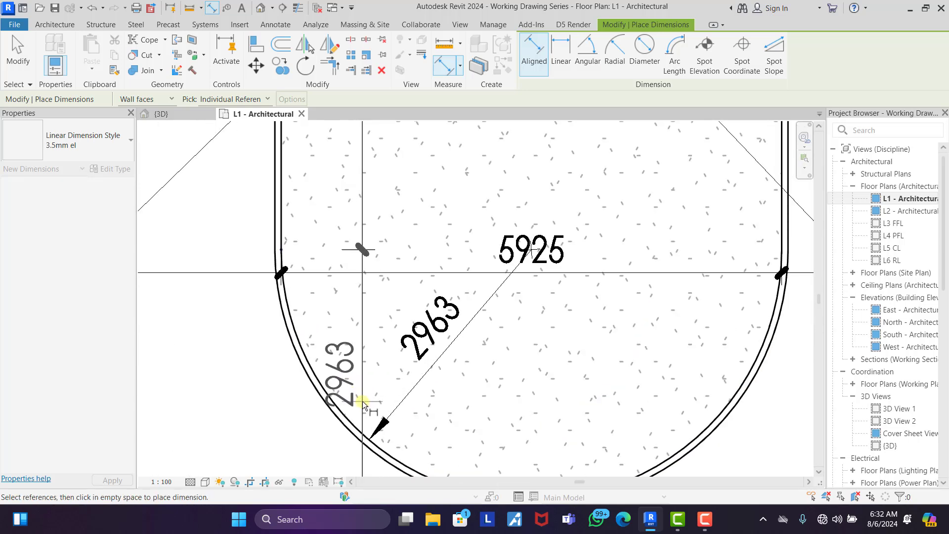
{"action": "scroll", "coordinate": [358, 394], "scroll_direction": "down", "scroll_amount": 4}
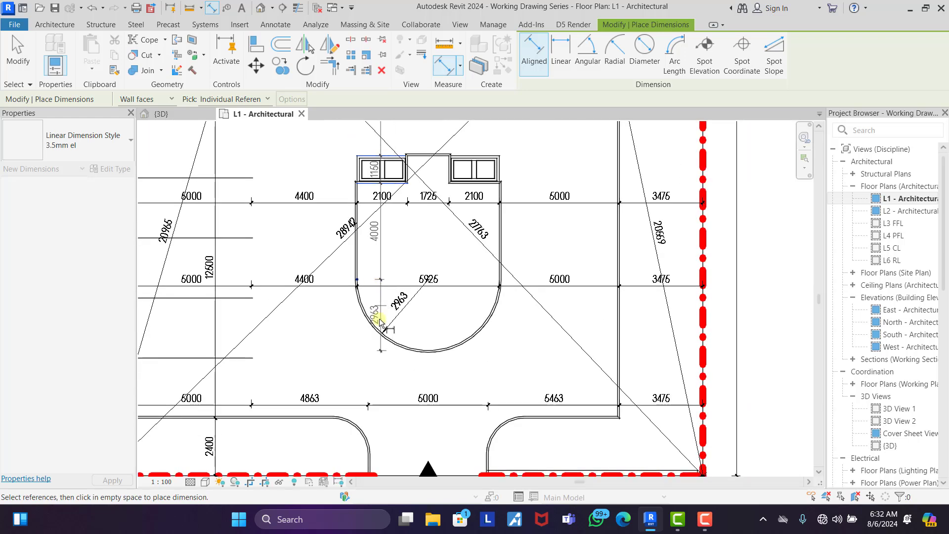
- Add the front site boundary and the green area's edge to the vertical dimension string and place it beside the island
{"action": "scroll", "coordinate": [378, 297], "scroll_direction": "down", "scroll_amount": 2}
{"action": "scroll", "coordinate": [367, 380], "scroll_direction": "up", "scroll_amount": 2}
{"action": "left_click", "coordinate": [360, 421]}
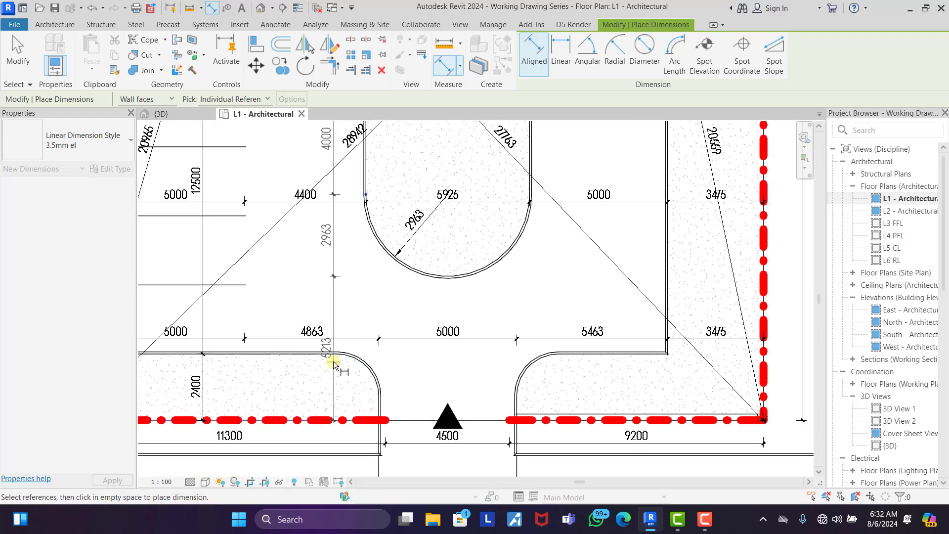
{"action": "left_click", "coordinate": [332, 354]}
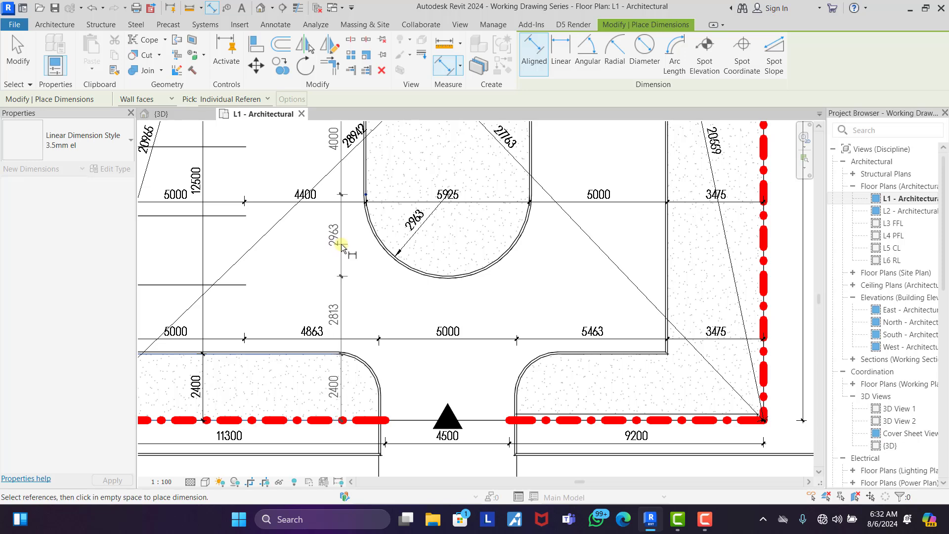
{"action": "left_click", "coordinate": [341, 245]}
- Start a horizontal aligned dimension string from the left site boundary to the two offset faces of the building's left wall
{"action": "scroll", "coordinate": [421, 323], "scroll_direction": "down", "scroll_amount": 2}
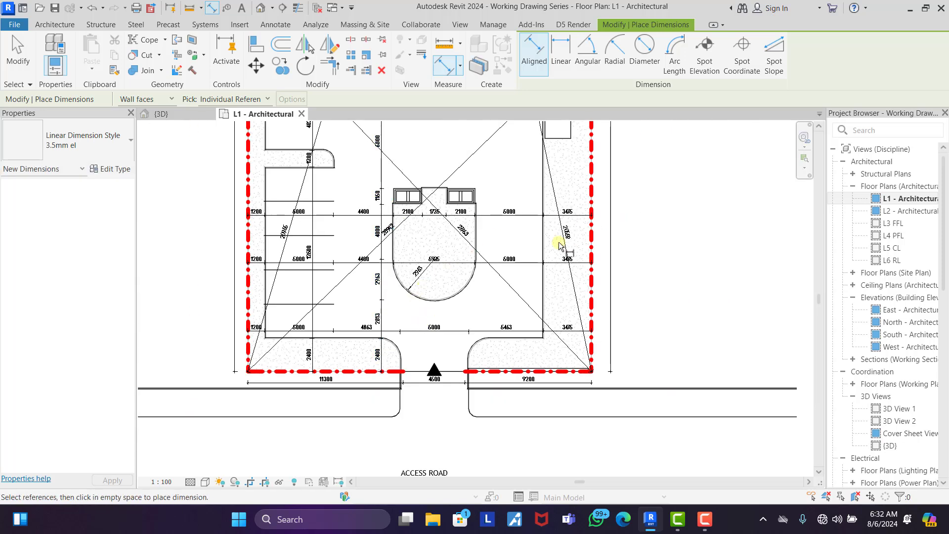
{"action": "scroll", "coordinate": [441, 400], "scroll_direction": "down", "scroll_amount": 2}
{"action": "scroll", "coordinate": [424, 210], "scroll_direction": "up", "scroll_amount": 2}
{"action": "scroll", "coordinate": [441, 305], "scroll_direction": "up", "scroll_amount": 1}
{"action": "middle_click_drag", "start_coordinate": [442, 305], "coordinate": [392, 279]}
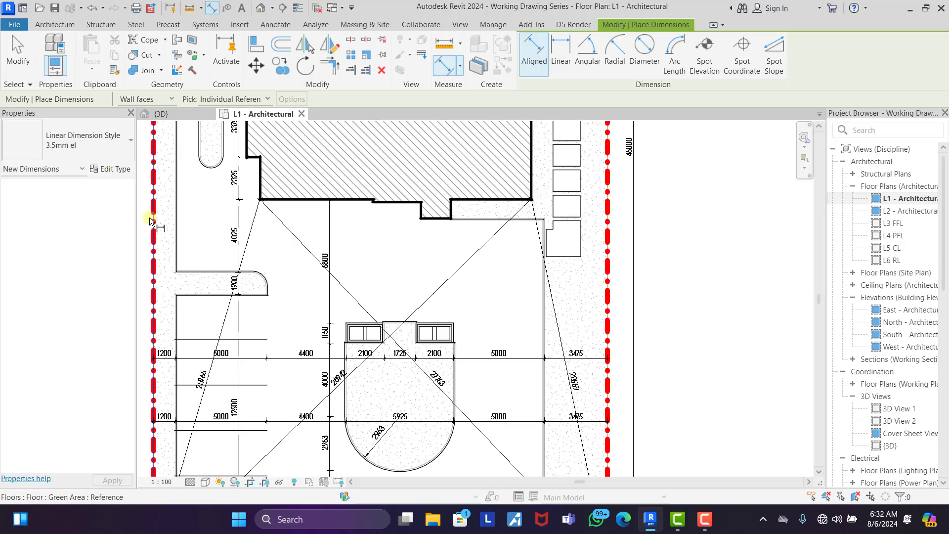
{"action": "left_click", "coordinate": [152, 234]}
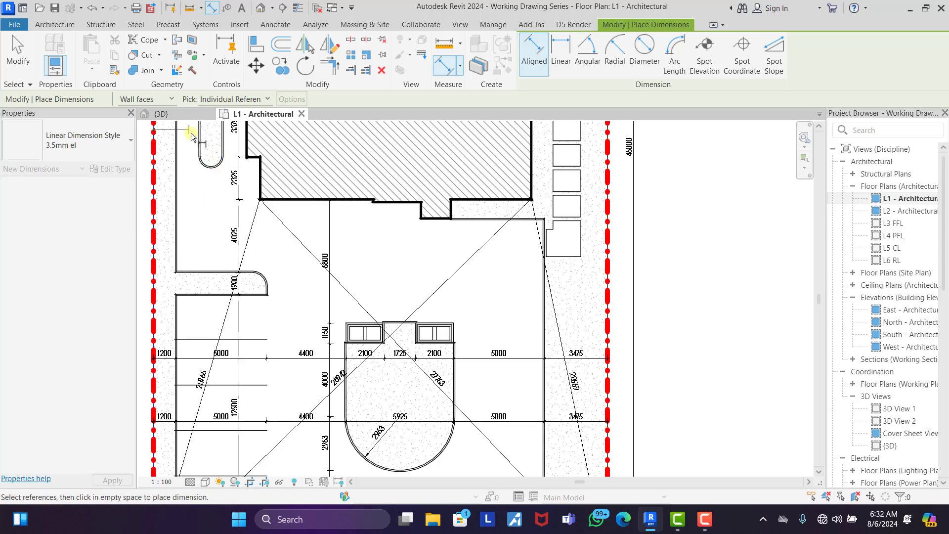
{"action": "middle_click_drag", "start_coordinate": [211, 205], "coordinate": [222, 238]}
{"action": "left_click", "coordinate": [270, 227]}
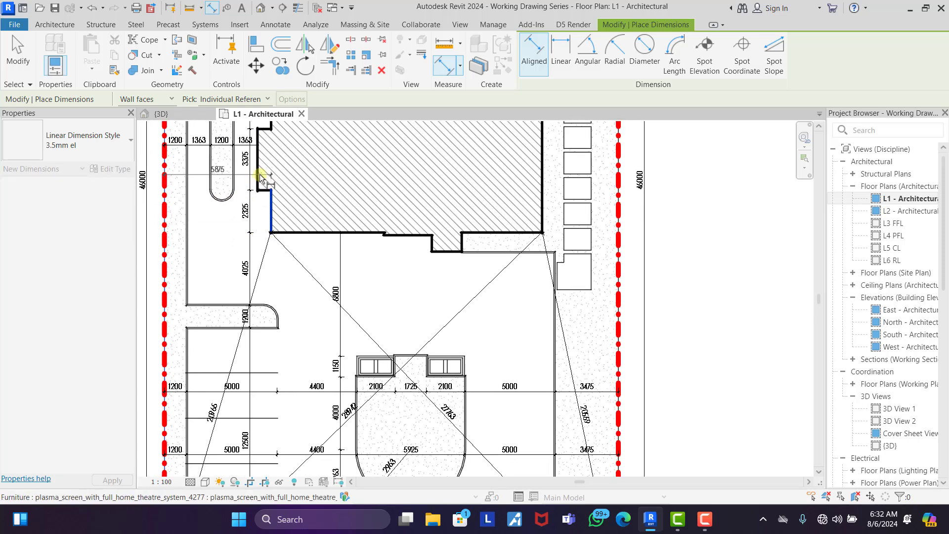
{"action": "scroll", "coordinate": [413, 246], "scroll_direction": "up", "scroll_amount": 2}
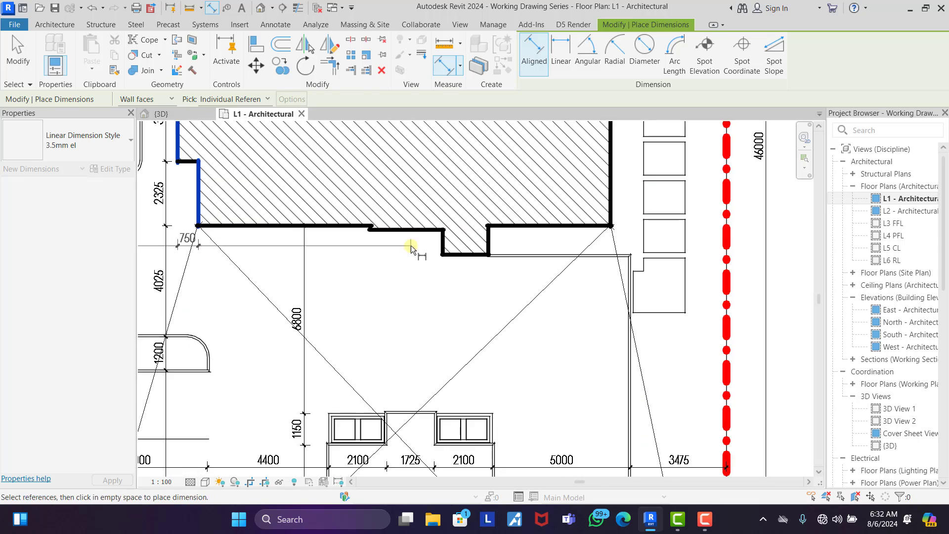
- Extend the horizontal dimension string through the front wall's step and both sides of the front projection
{"action": "scroll", "coordinate": [371, 229], "scroll_direction": "up", "scroll_amount": 2}
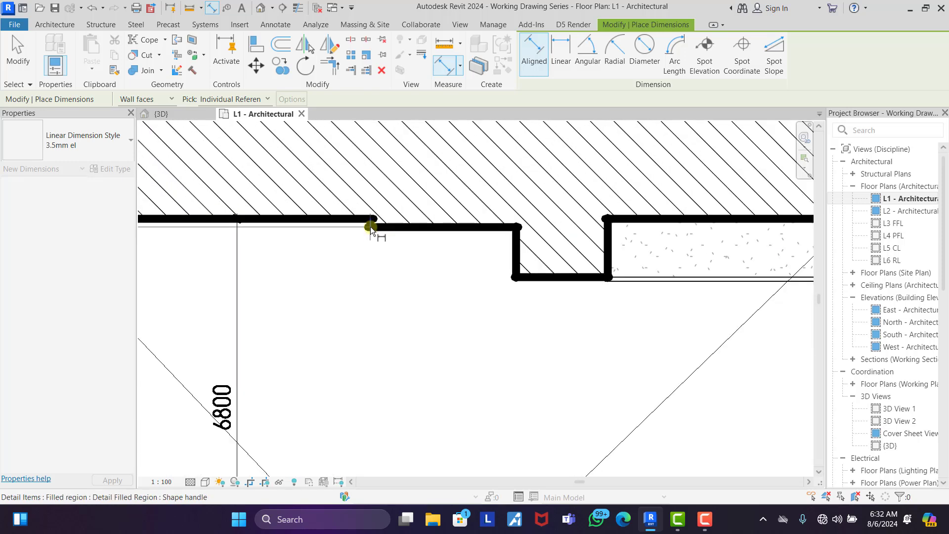
{"action": "left_click", "coordinate": [516, 254]}
{"action": "scroll", "coordinate": [516, 254], "scroll_direction": "down", "scroll_amount": 3}
{"action": "scroll", "coordinate": [445, 267], "scroll_direction": "up", "scroll_amount": 2}
{"action": "left_click", "coordinate": [464, 267]}
{"action": "scroll", "coordinate": [462, 262], "scroll_direction": "down", "scroll_amount": 3}
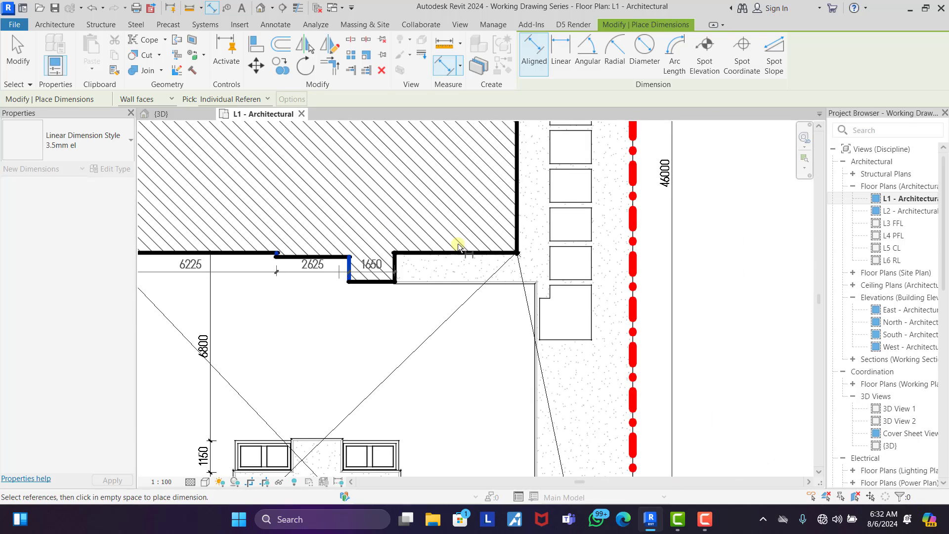
- Add the building's right wall, the right site boundary and the paving edge to the horizontal string, and place it below the front wall
{"action": "scroll", "coordinate": [519, 236], "scroll_direction": "up", "scroll_amount": 3}
{"action": "left_click", "coordinate": [513, 239]}
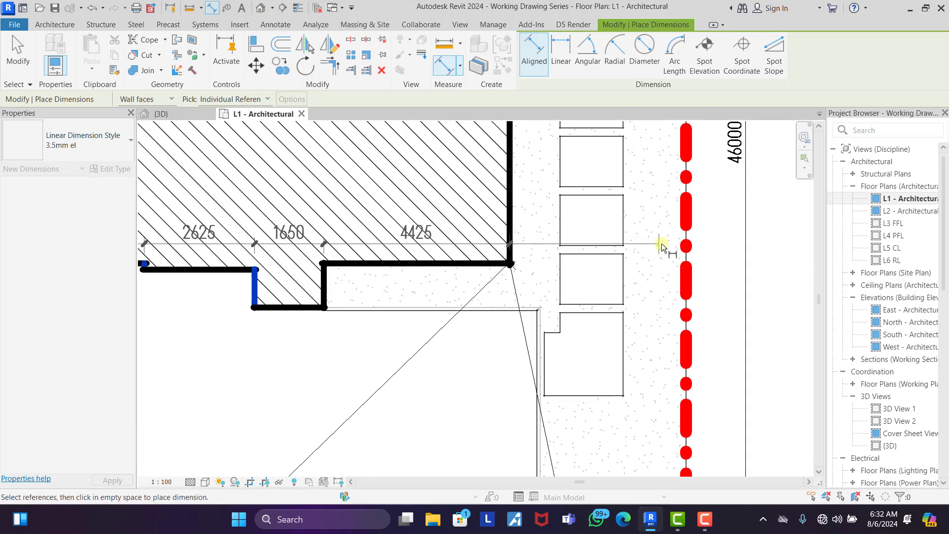
{"action": "left_click", "coordinate": [688, 237]}
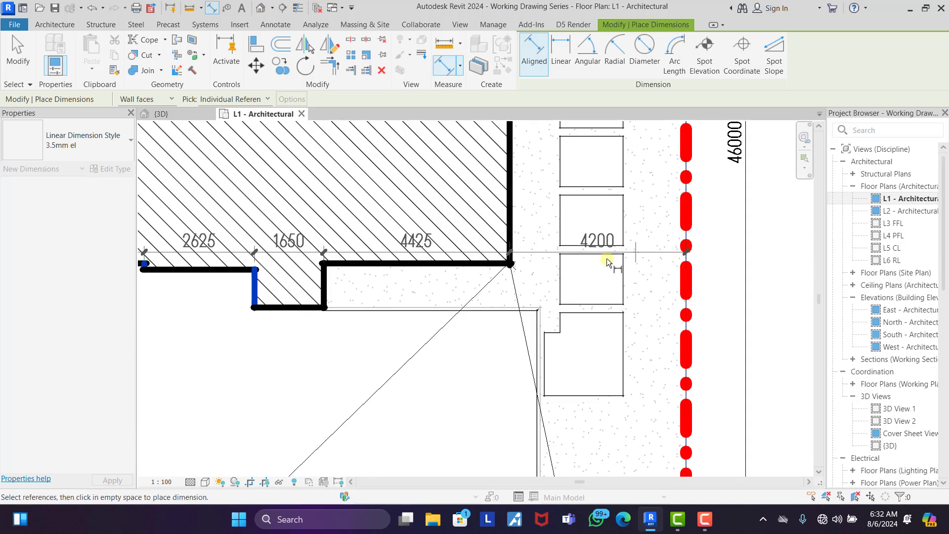
{"action": "left_click", "coordinate": [539, 326]}
{"action": "scroll", "coordinate": [500, 332], "scroll_direction": "down", "scroll_amount": 2}
{"action": "scroll", "coordinate": [500, 333], "scroll_direction": "down", "scroll_amount": 1}
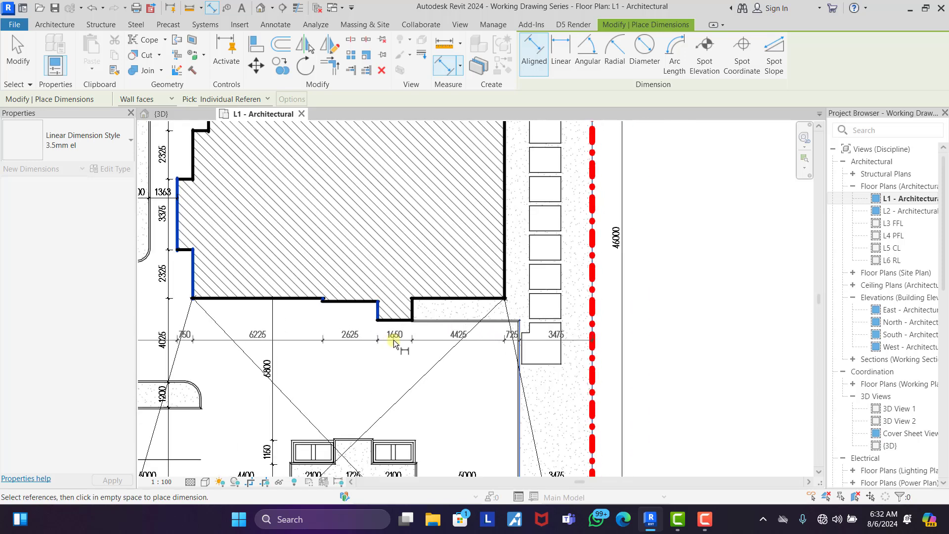
{"action": "left_click", "coordinate": [395, 344]}
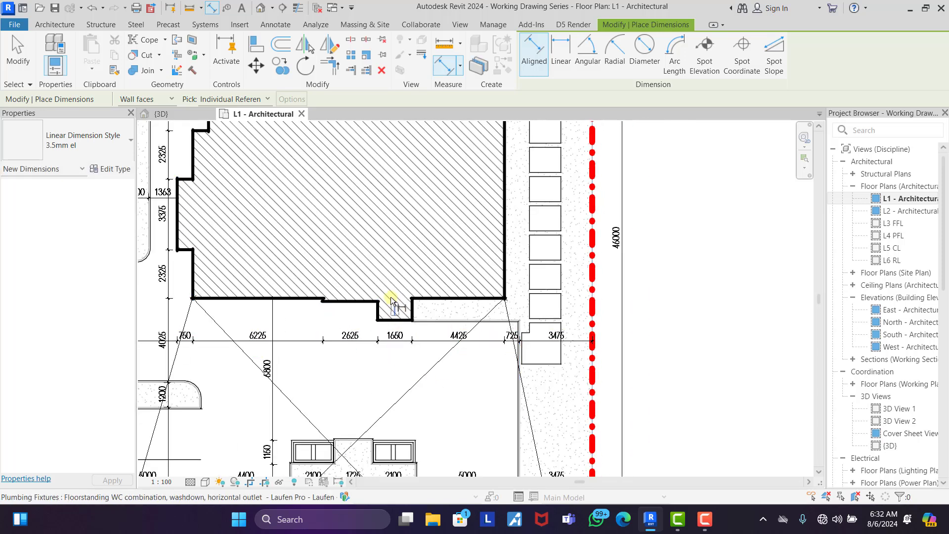
- Dimension the left-hand depth of the building's front projection and place the aligned dimension beside it
{"action": "scroll", "coordinate": [391, 296], "scroll_direction": "down", "scroll_amount": 2}
{"action": "scroll", "coordinate": [434, 322], "scroll_direction": "up", "scroll_amount": 6}
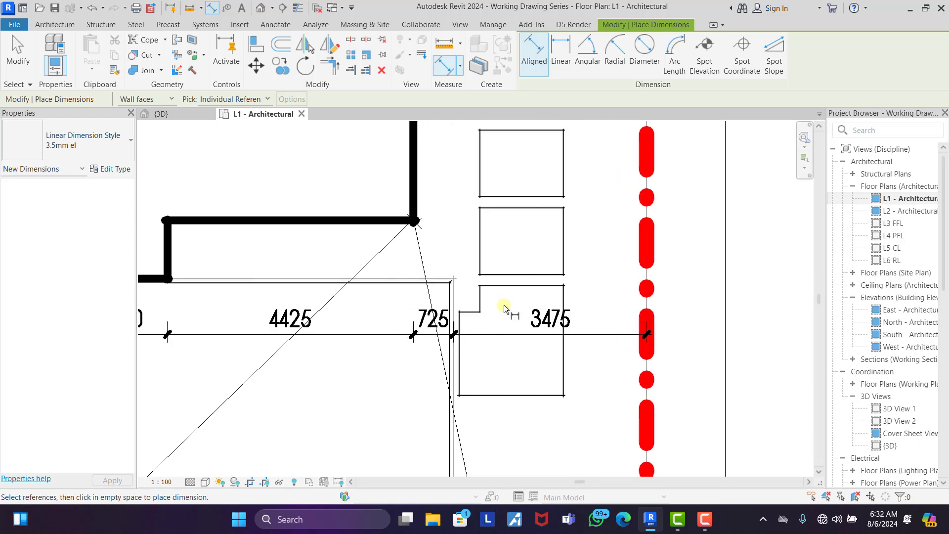
{"action": "scroll", "coordinate": [554, 295], "scroll_direction": "down", "scroll_amount": 5}
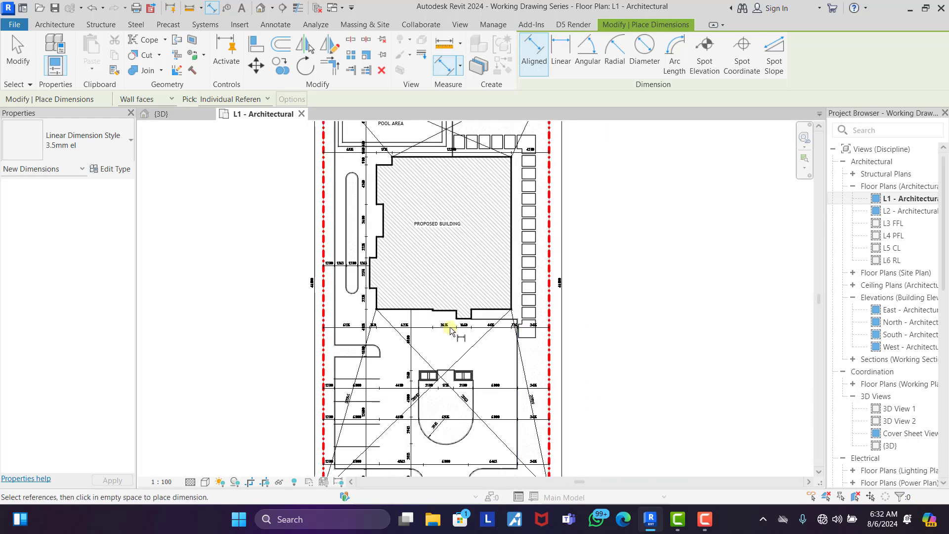
{"action": "scroll", "coordinate": [460, 324], "scroll_direction": "up", "scroll_amount": 6}
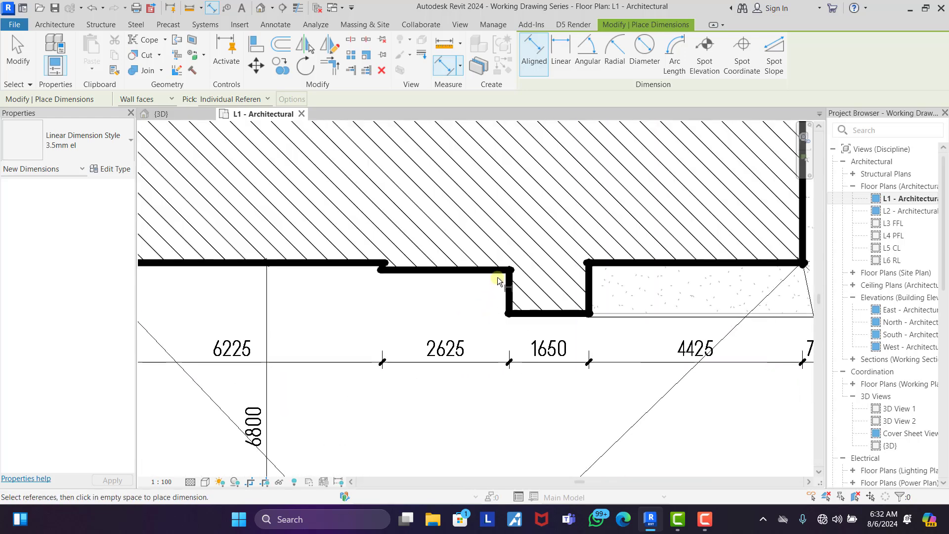
{"action": "left_click", "coordinate": [502, 271]}
{"action": "left_click", "coordinate": [527, 313]}
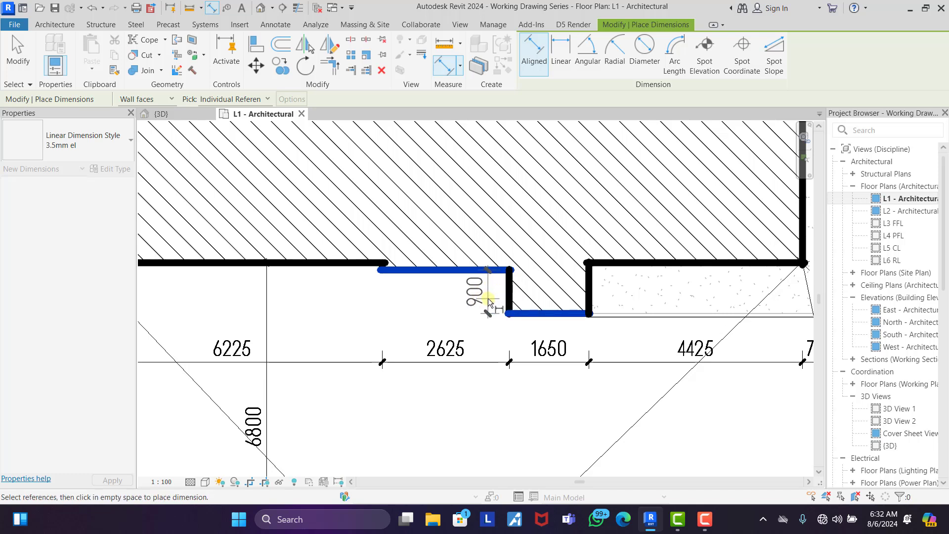
{"action": "left_click", "coordinate": [488, 298]}
- Dimension the right-hand depth of the front projection up to the front wall and place the dimension over the adjoining green patch
{"action": "left_click", "coordinate": [557, 314]}
{"action": "left_click", "coordinate": [610, 263]}
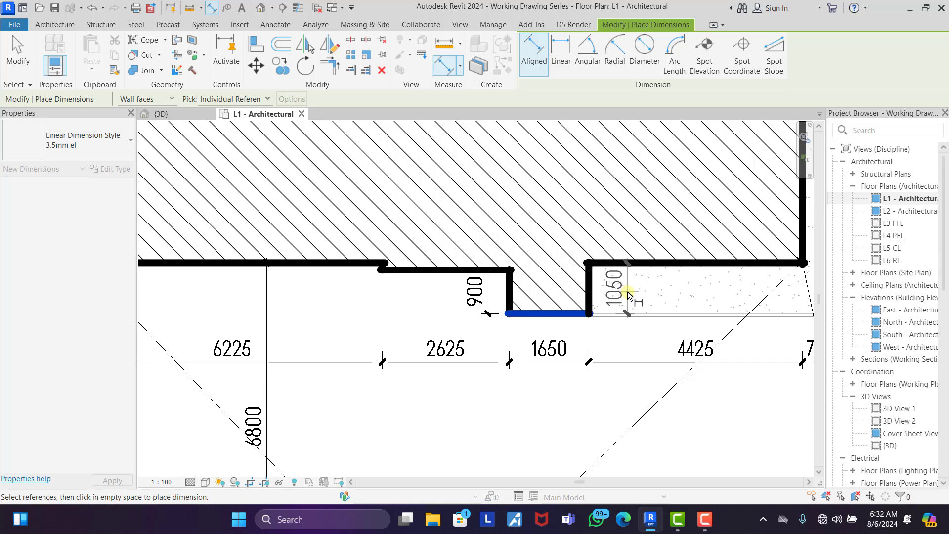
{"action": "left_click", "coordinate": [627, 292]}
- Start a vertical aligned dimension string from the rear site boundary through the building's rear wall to its front wall on the right side
{"action": "scroll", "coordinate": [487, 389], "scroll_direction": "down", "scroll_amount": 6}
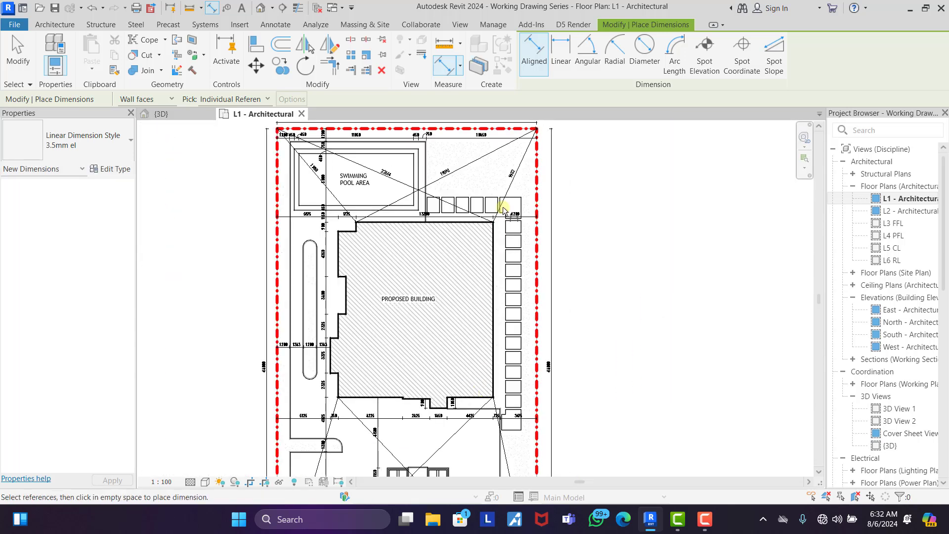
{"action": "scroll", "coordinate": [494, 205], "scroll_direction": "up", "scroll_amount": 5}
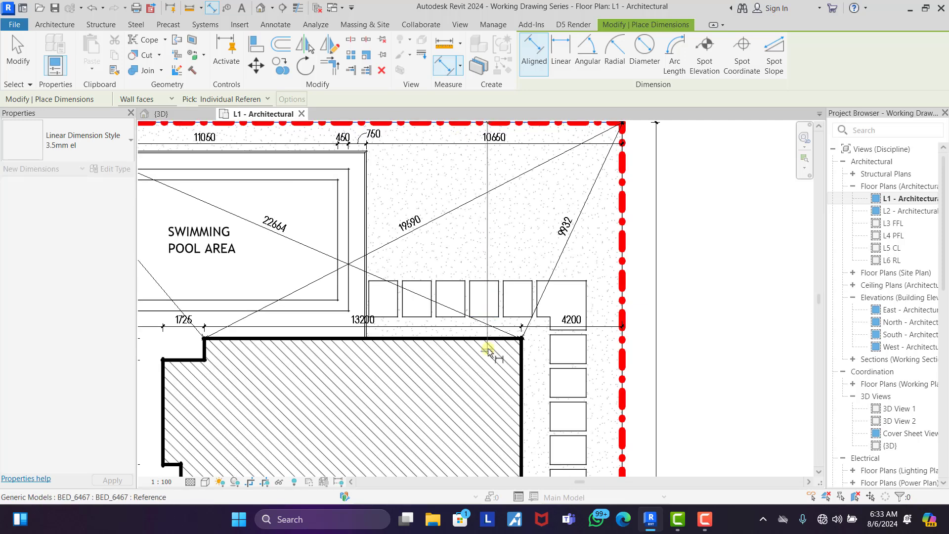
{"action": "scroll", "coordinate": [488, 341], "scroll_direction": "up", "scroll_amount": 3}
{"action": "scroll", "coordinate": [497, 342], "scroll_direction": "down", "scroll_amount": 6}
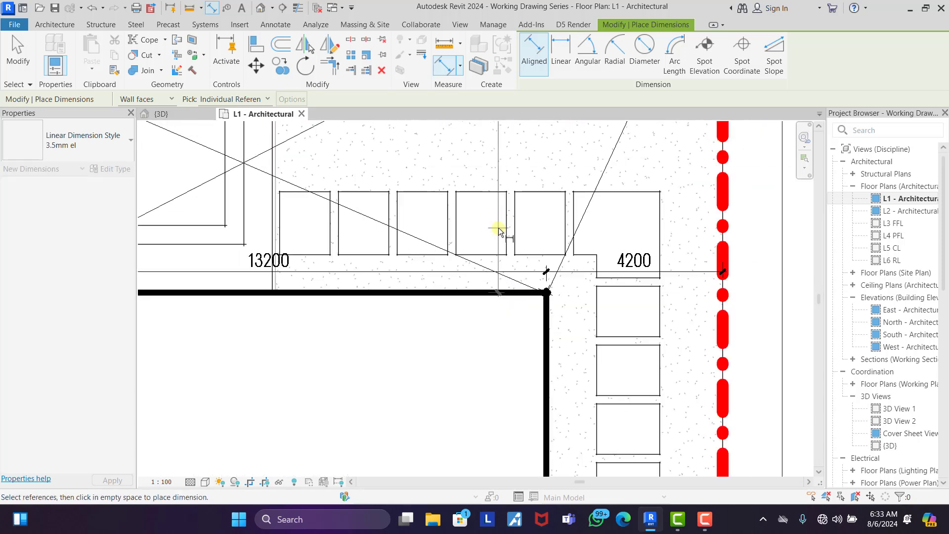
{"action": "scroll", "coordinate": [506, 398], "scroll_direction": "up", "scroll_amount": 4}
{"action": "scroll", "coordinate": [506, 399], "scroll_direction": "up", "scroll_amount": 3}
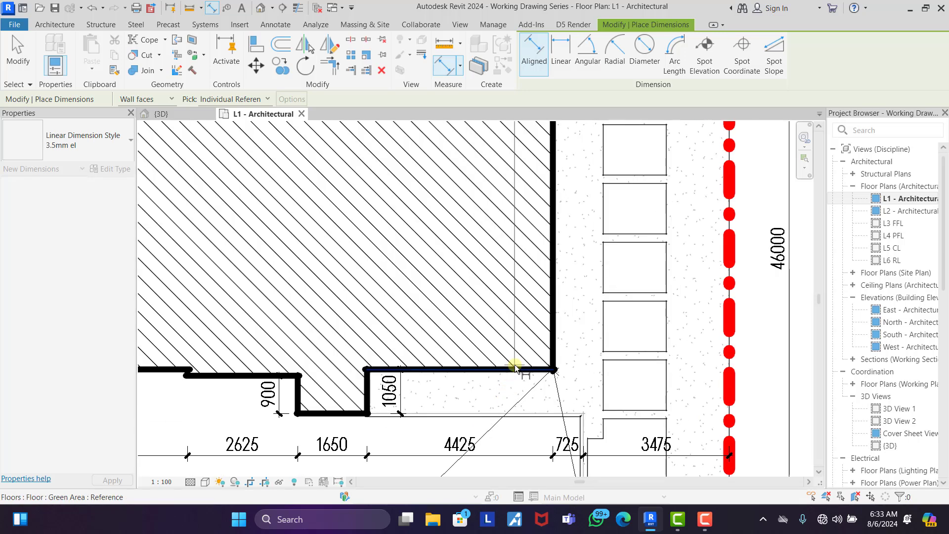
- Add the paving edge, the front green area's edge and the front site boundary to the string, and place it beside the right wall
{"action": "scroll", "coordinate": [507, 266], "scroll_direction": "down", "scroll_amount": 5}
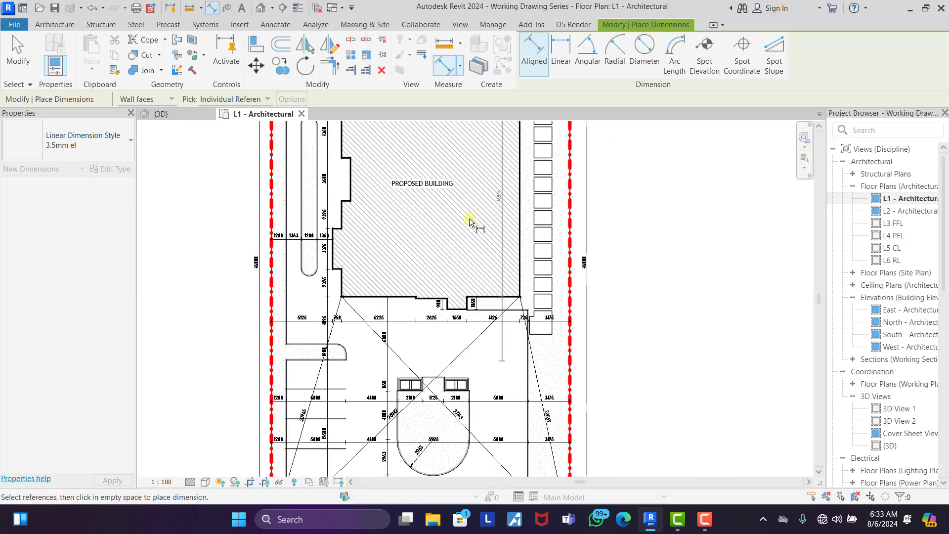
{"action": "scroll", "coordinate": [477, 223], "scroll_direction": "down", "scroll_amount": 3}
{"action": "scroll", "coordinate": [477, 261], "scroll_direction": "up", "scroll_amount": 8}
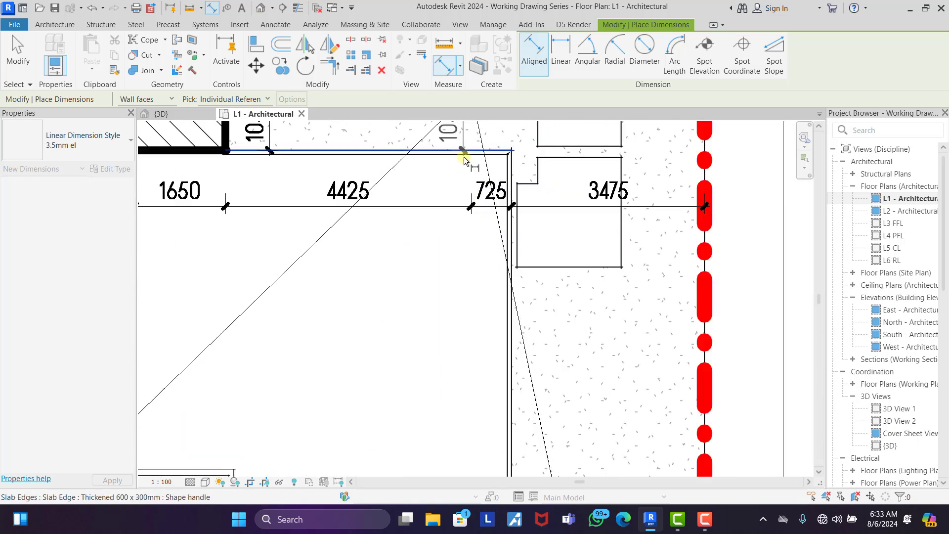
{"action": "scroll", "coordinate": [463, 151], "scroll_direction": "down", "scroll_amount": 4}
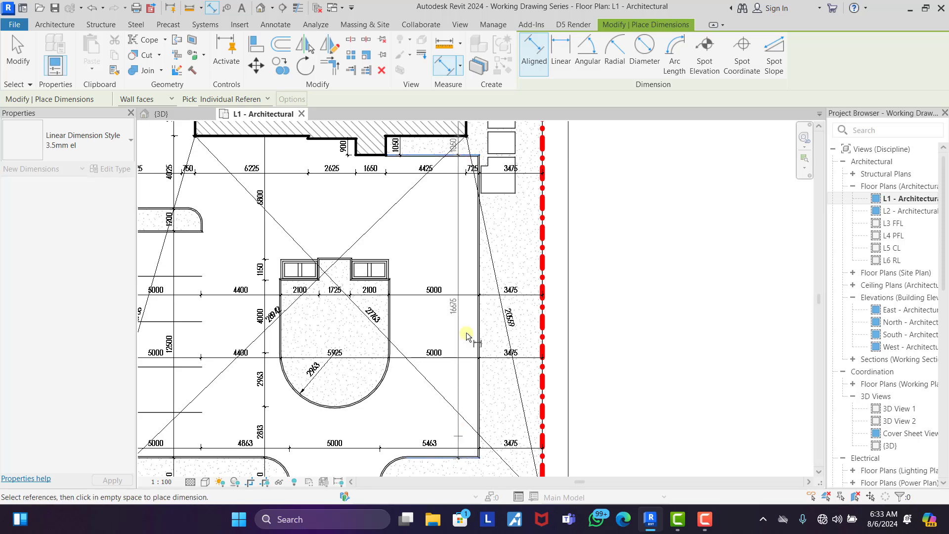
{"action": "scroll", "coordinate": [459, 457], "scroll_direction": "down", "scroll_amount": 4}
{"action": "scroll", "coordinate": [470, 429], "scroll_direction": "up", "scroll_amount": 6}
{"action": "scroll", "coordinate": [470, 429], "scroll_direction": "down", "scroll_amount": 4}
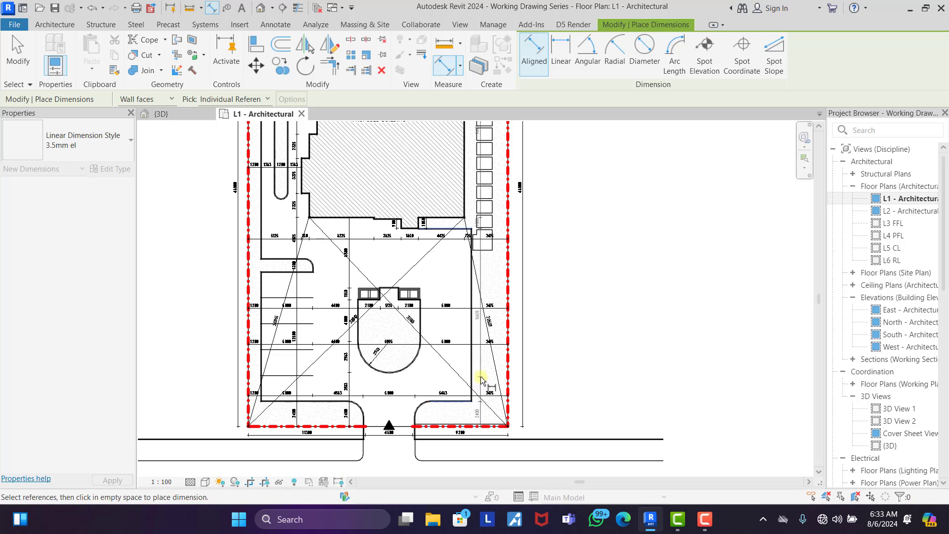
{"action": "left_click", "coordinate": [480, 376]}
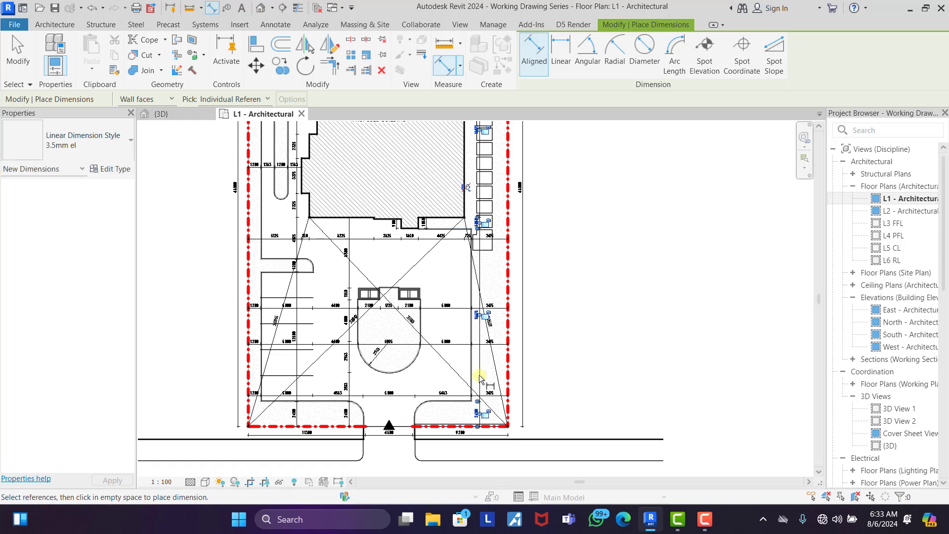
- Examine the new vertical dimension string along the building's right side and end the aligned dimension command
{"action": "scroll", "coordinate": [470, 149], "scroll_direction": "up", "scroll_amount": 5}
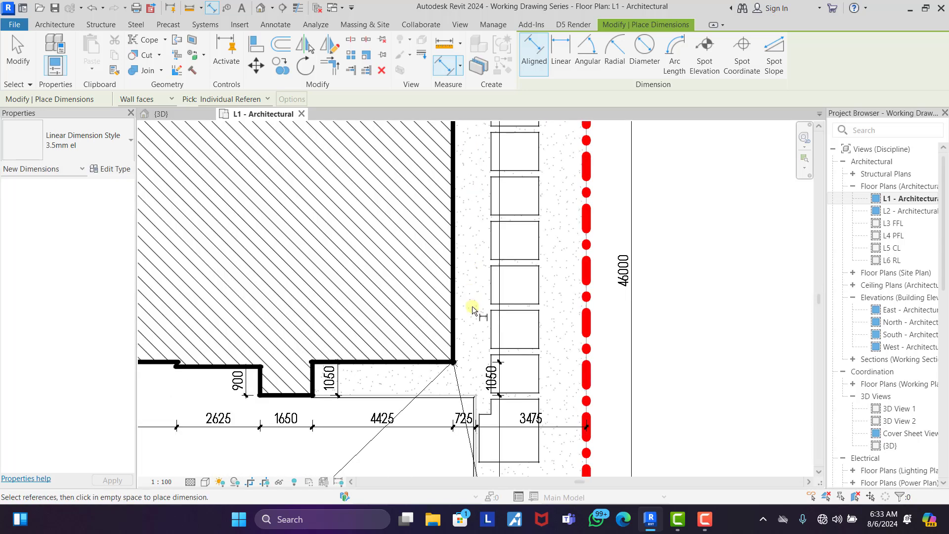
{"action": "scroll", "coordinate": [473, 310], "scroll_direction": "down", "scroll_amount": 4}
{"action": "scroll", "coordinate": [489, 250], "scroll_direction": "up", "scroll_amount": 6}
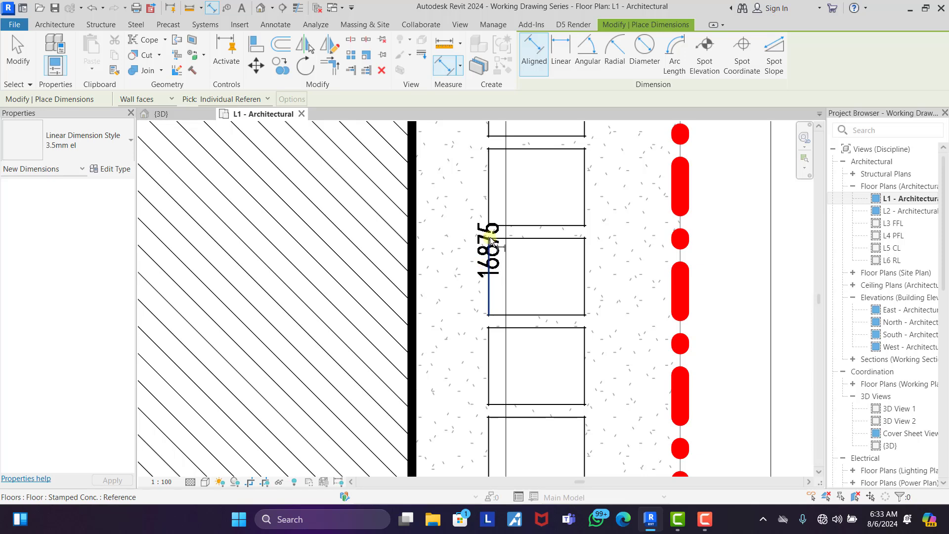
{"action": "scroll", "coordinate": [490, 239], "scroll_direction": "down", "scroll_amount": 8}
{"action": "right_click", "coordinate": [542, 212]}
{"action": "left_click", "coordinate": [569, 221]}
{"action": "right_click", "coordinate": [563, 221]}
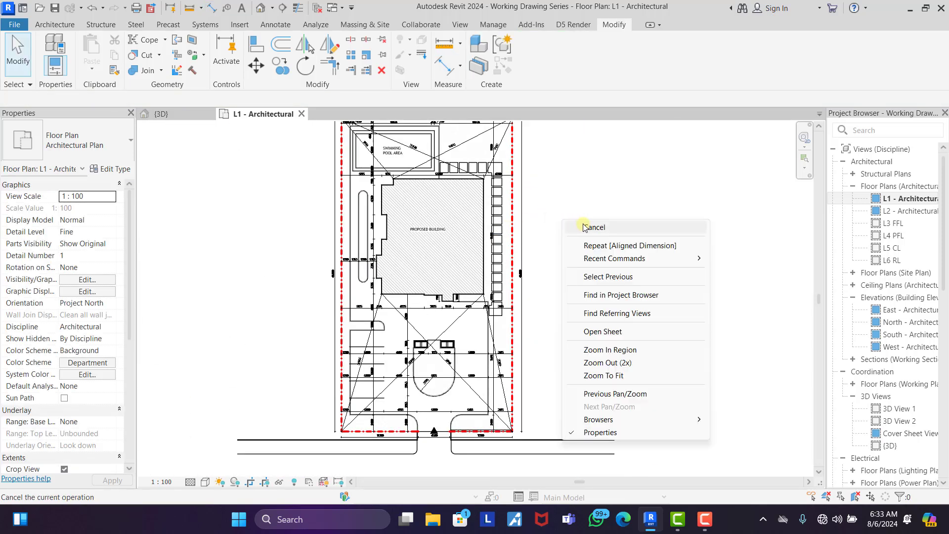
{"action": "left_click", "coordinate": [584, 227]}
- Start a vertical aligned dimension string from the rear site boundary to the rounded rear end of the long planter left of the building
{"action": "left_click", "coordinate": [452, 66]}
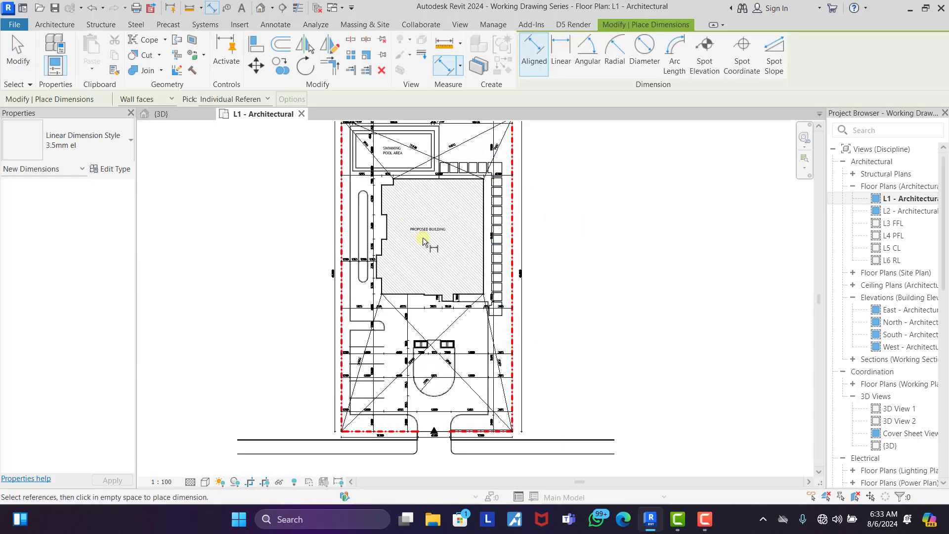
{"action": "scroll", "coordinate": [390, 204], "scroll_direction": "up", "scroll_amount": 6}
{"action": "scroll", "coordinate": [389, 204], "scroll_direction": "down", "scroll_amount": 3}
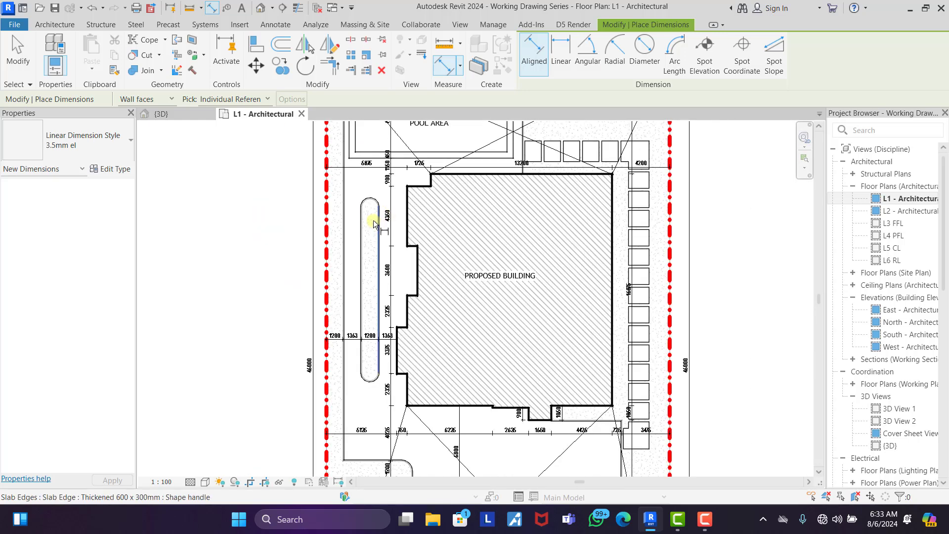
{"action": "scroll", "coordinate": [399, 218], "scroll_direction": "down", "scroll_amount": 2}
{"action": "scroll", "coordinate": [375, 165], "scroll_direction": "up", "scroll_amount": 3}
{"action": "scroll", "coordinate": [374, 165], "scroll_direction": "up", "scroll_amount": 3}
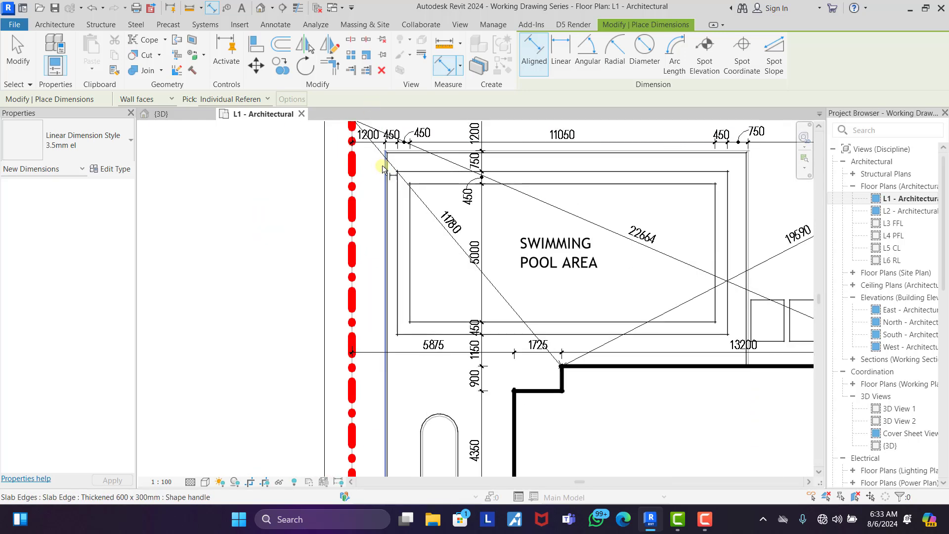
{"action": "middle_click_drag", "start_coordinate": [388, 168], "coordinate": [404, 207]}
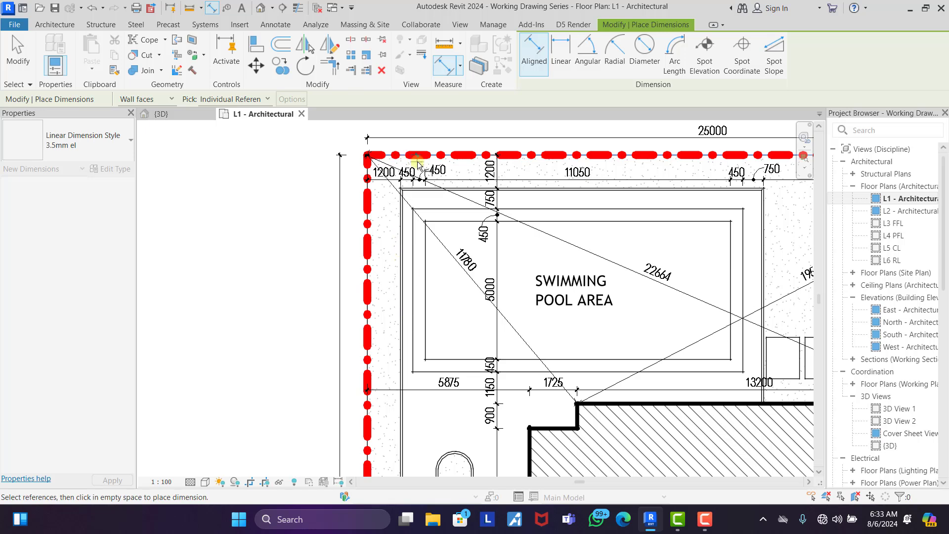
{"action": "scroll", "coordinate": [418, 164], "scroll_direction": "down", "scroll_amount": 3}
{"action": "scroll", "coordinate": [434, 328], "scroll_direction": "up", "scroll_amount": 3}
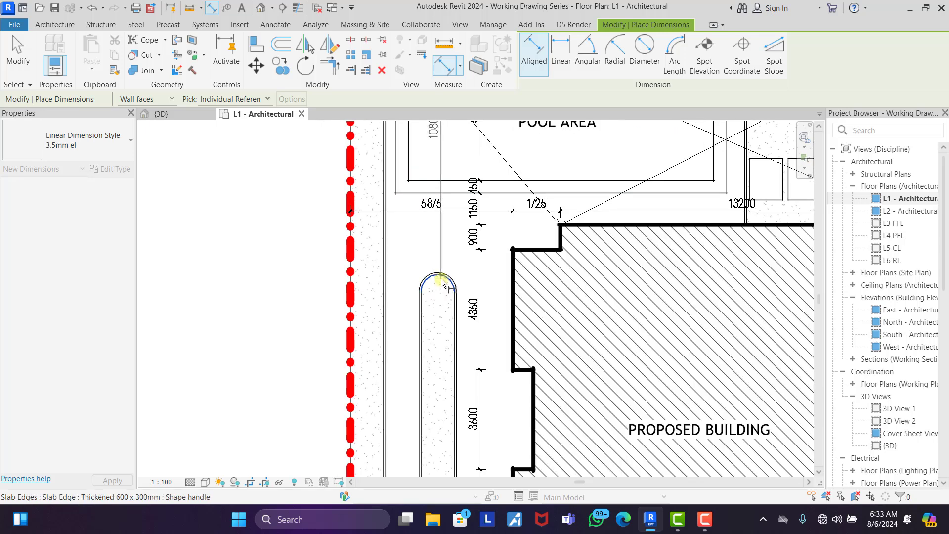
{"action": "scroll", "coordinate": [442, 281], "scroll_direction": "up", "scroll_amount": 3}
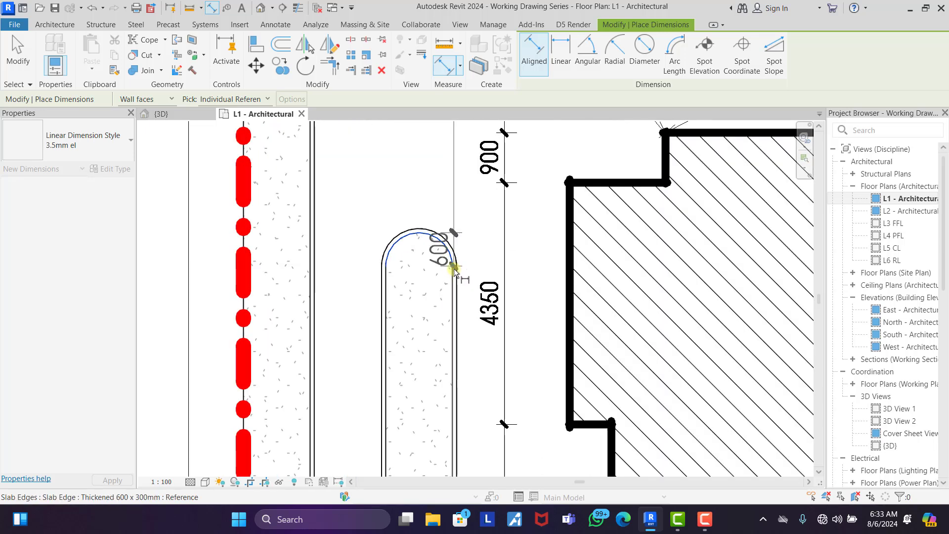
- Extend the vertical string through the planter's front end, both edges of the short green strip, the front green area's edge and the front boundary
{"action": "scroll", "coordinate": [454, 270], "scroll_direction": "down", "scroll_amount": 4}
{"action": "scroll", "coordinate": [414, 434], "scroll_direction": "up", "scroll_amount": 4}
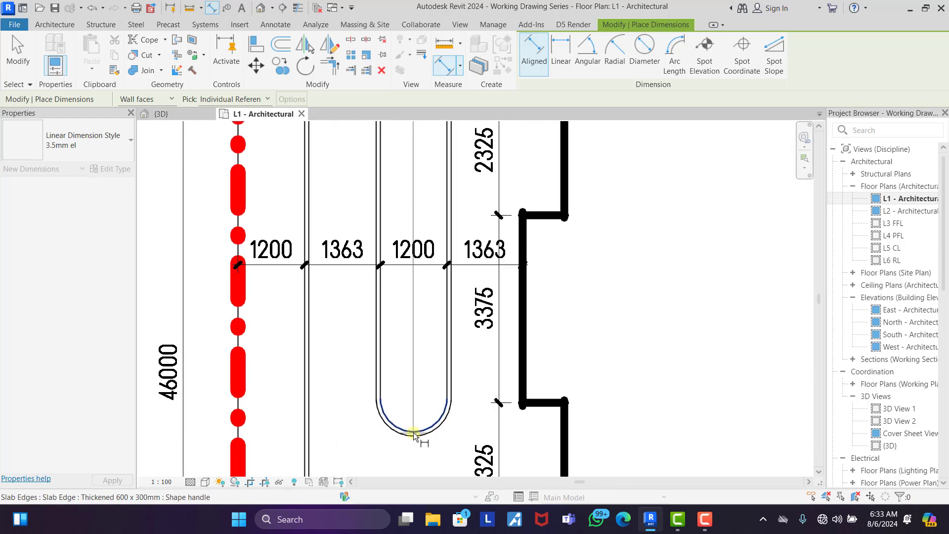
{"action": "scroll", "coordinate": [393, 264], "scroll_direction": "down", "scroll_amount": 4}
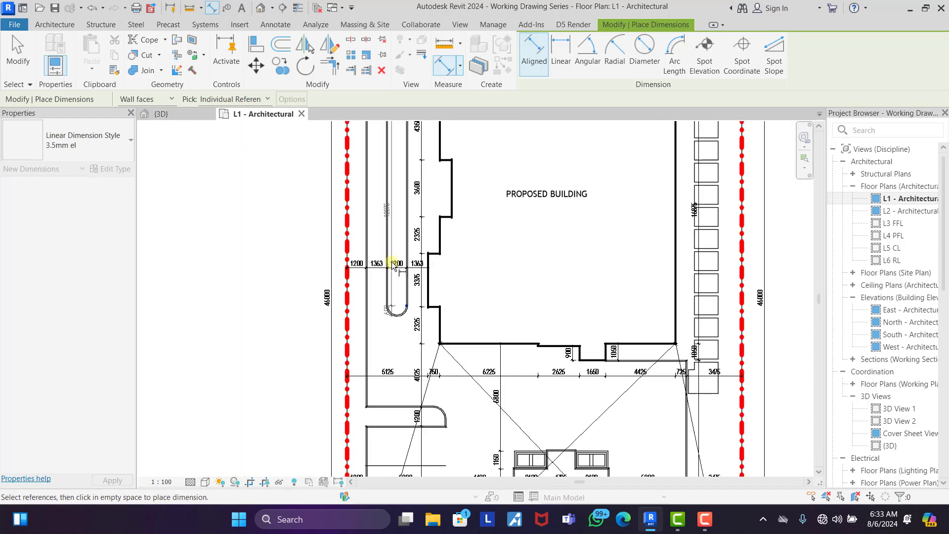
{"action": "scroll", "coordinate": [393, 264], "scroll_direction": "down", "scroll_amount": 2}
{"action": "scroll", "coordinate": [392, 359], "scroll_direction": "up", "scroll_amount": 5}
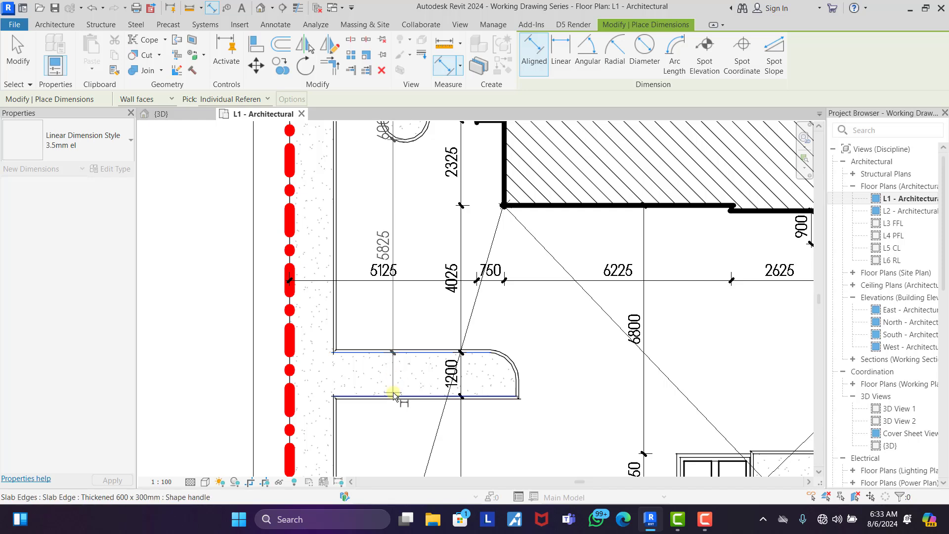
{"action": "scroll", "coordinate": [396, 311], "scroll_direction": "down", "scroll_amount": 4}
{"action": "scroll", "coordinate": [397, 352], "scroll_direction": "up", "scroll_amount": 5}
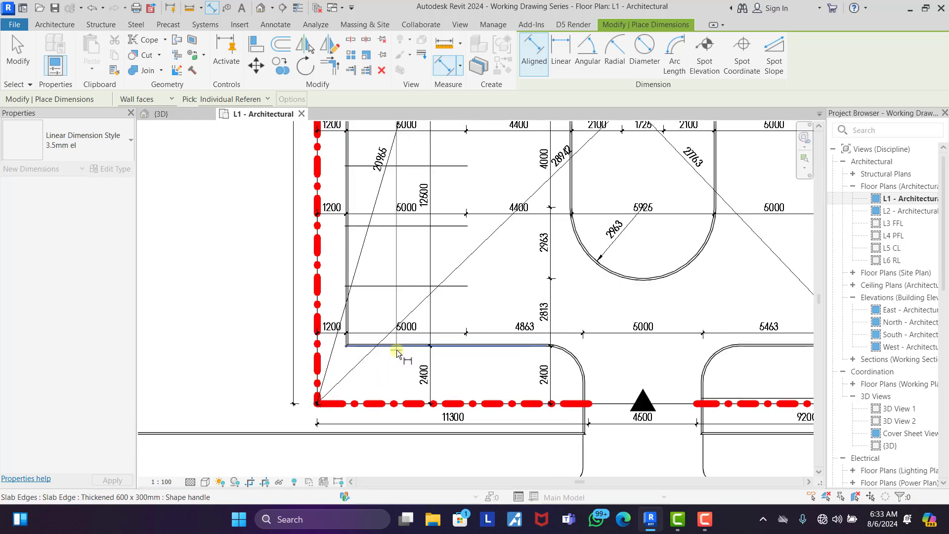
- Add the parking bay lines to the vertical string and place it between the left green strip and the long planter
{"action": "left_click", "coordinate": [390, 287]}
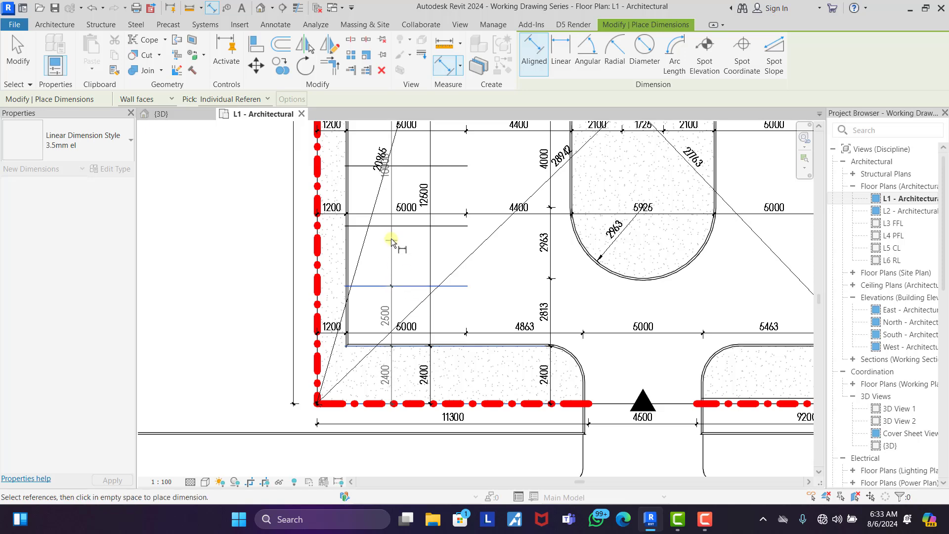
{"action": "left_click", "coordinate": [392, 168]}
{"action": "middle_click_drag", "start_coordinate": [398, 298], "coordinate": [405, 364]}
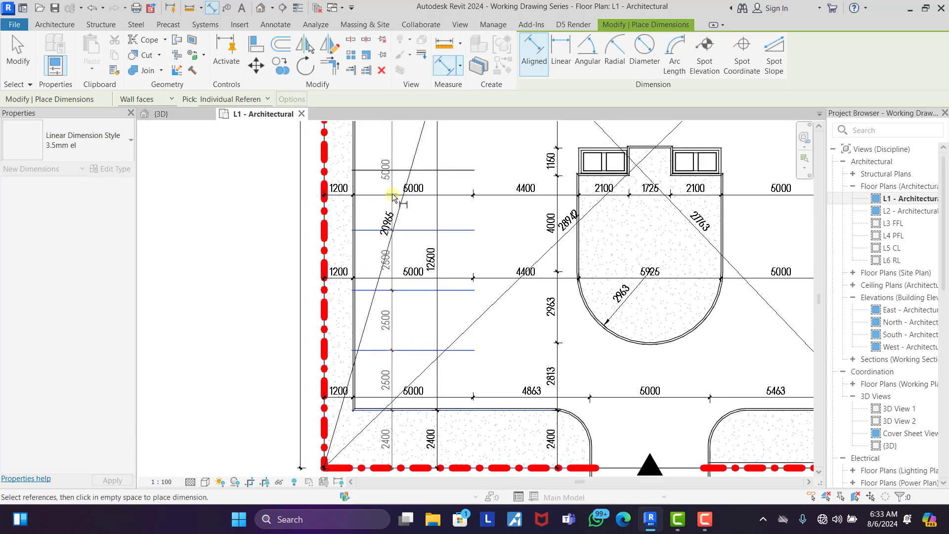
{"action": "scroll", "coordinate": [405, 282], "scroll_direction": "down", "scroll_amount": 8}
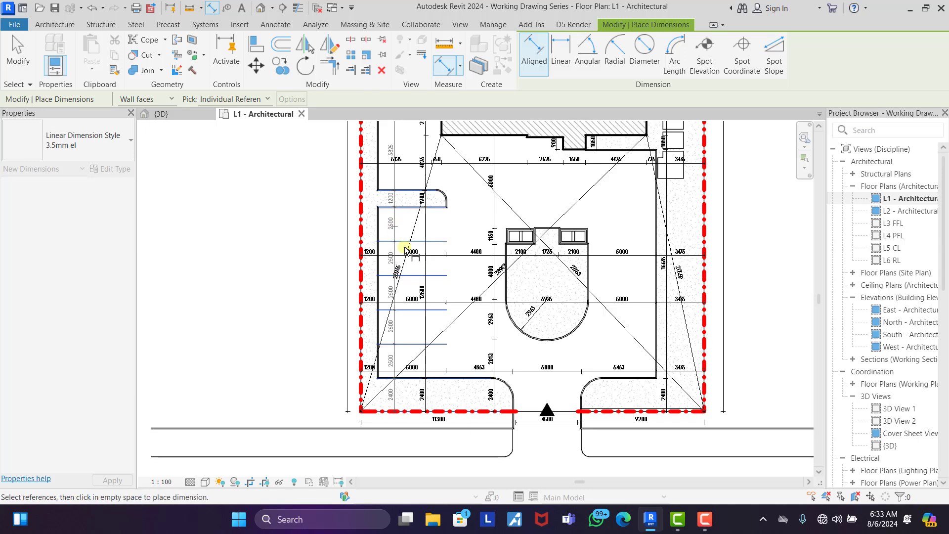
{"action": "scroll", "coordinate": [405, 276], "scroll_direction": "up", "scroll_amount": 8}
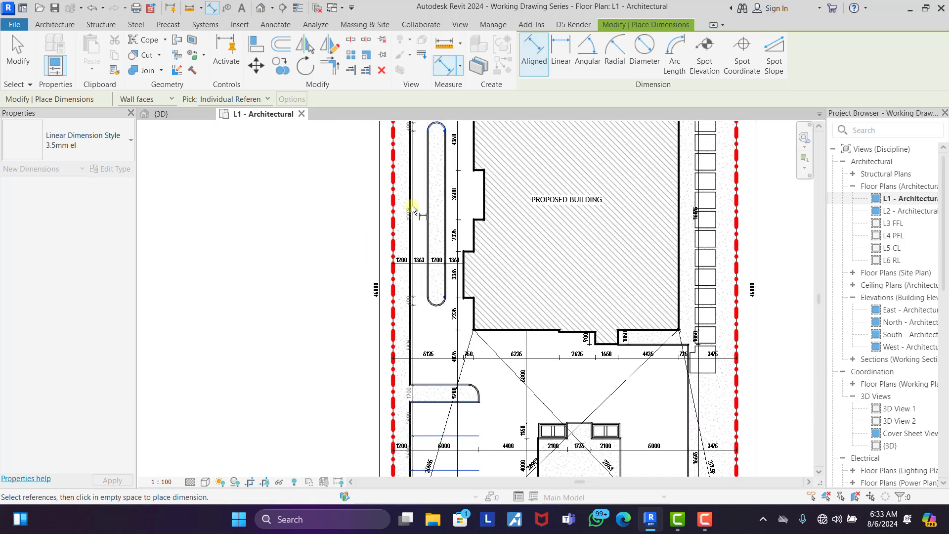
{"action": "left_click", "coordinate": [431, 216]}
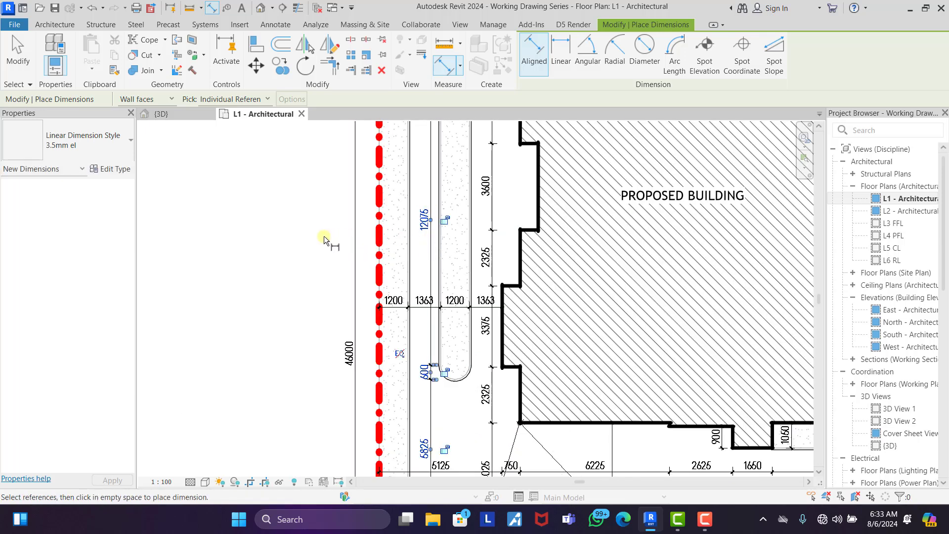
{"action": "scroll", "coordinate": [373, 213], "scroll_direction": "down", "scroll_amount": 8}
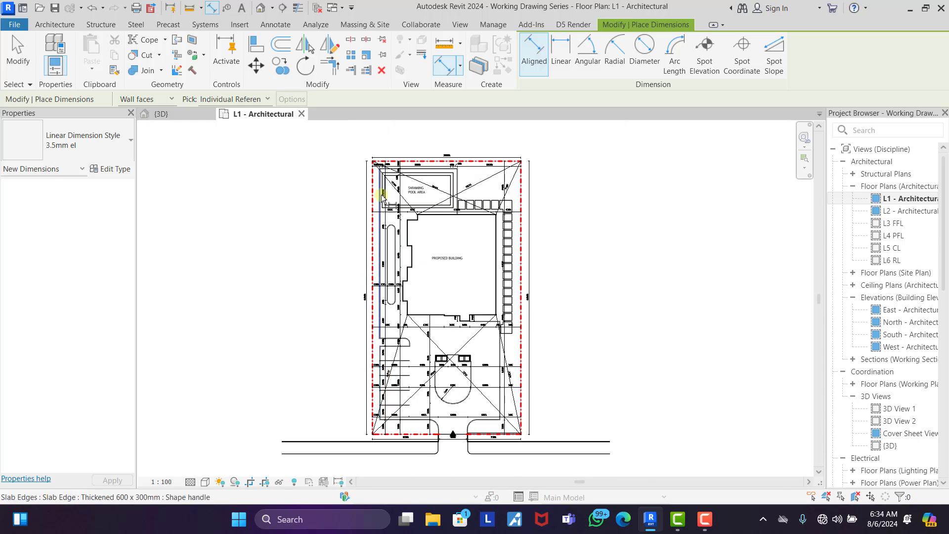
{"action": "scroll", "coordinate": [382, 195], "scroll_direction": "up", "scroll_amount": 5}
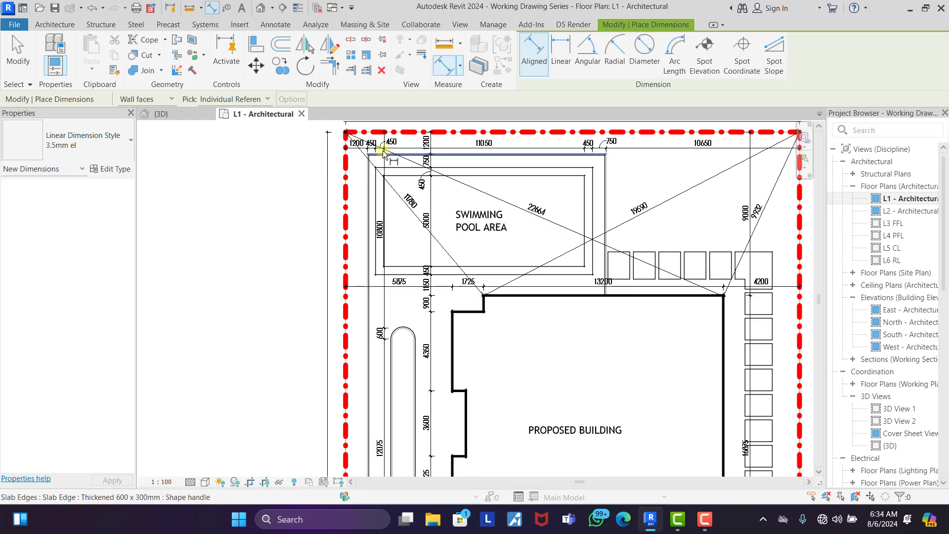
{"action": "scroll", "coordinate": [606, 214], "scroll_direction": "up", "scroll_amount": 3}
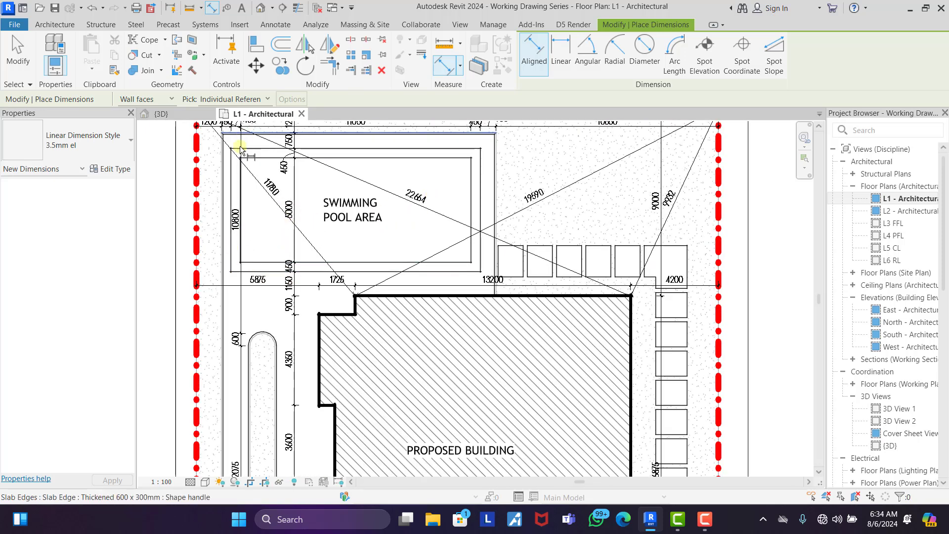
- Place aligned dimensions for the full width and depth of the swimming pool's outer boundary rectangle
{"action": "left_click", "coordinate": [231, 170]}
{"action": "left_click", "coordinate": [481, 168]}
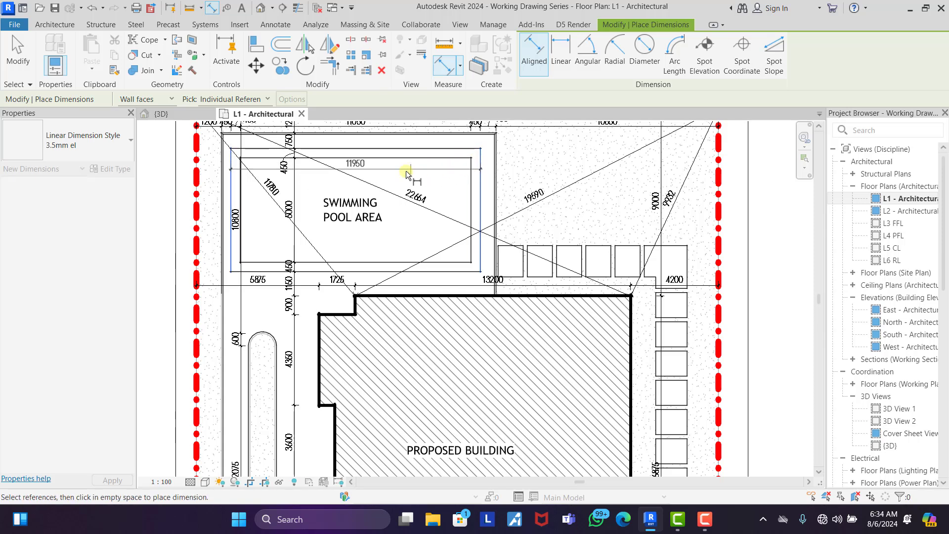
{"action": "scroll", "coordinate": [389, 173], "scroll_direction": "up", "scroll_amount": 1}
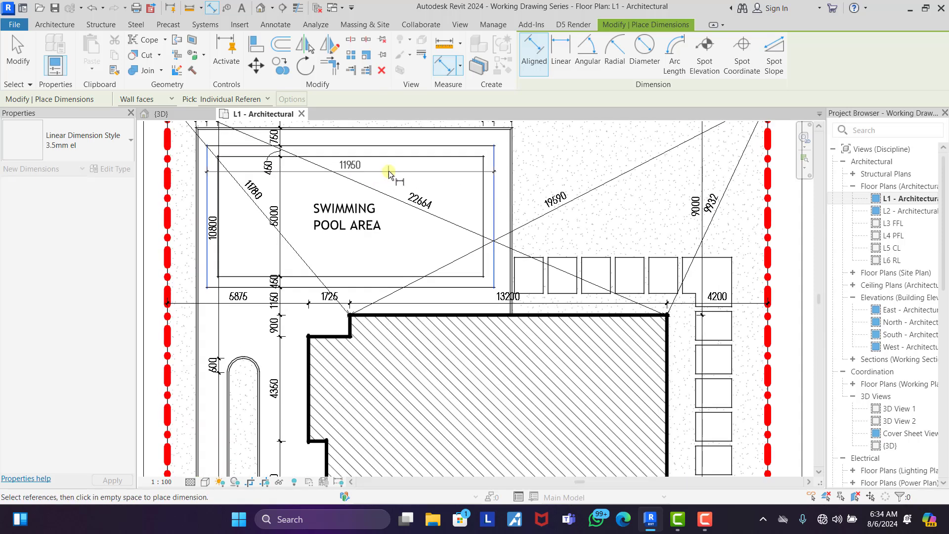
{"action": "left_click", "coordinate": [390, 174]}
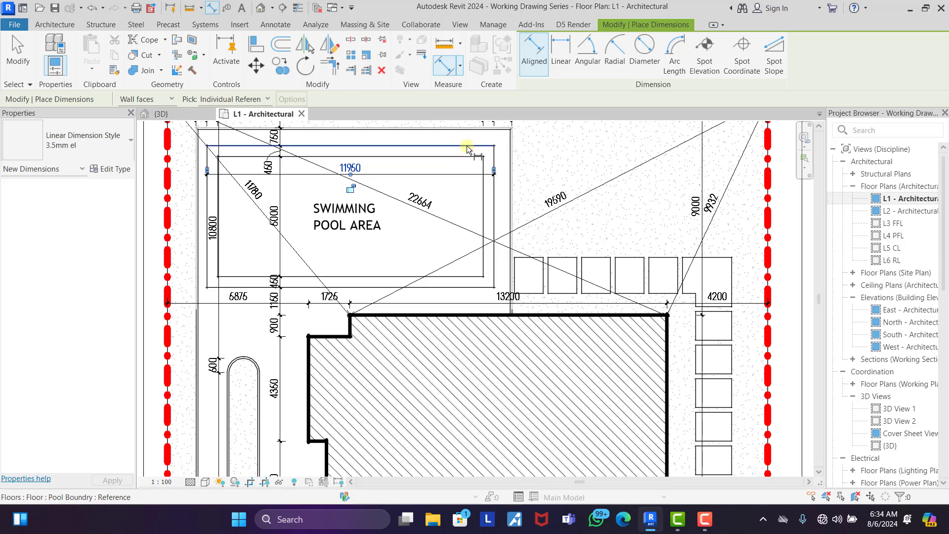
{"action": "left_click", "coordinate": [466, 146]}
{"action": "left_click", "coordinate": [471, 287]}
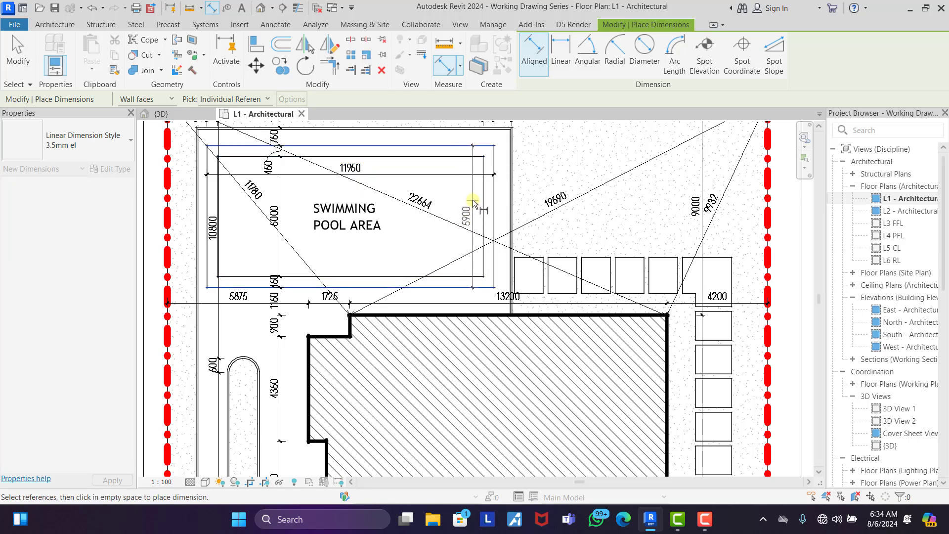
{"action": "left_click", "coordinate": [473, 199]}
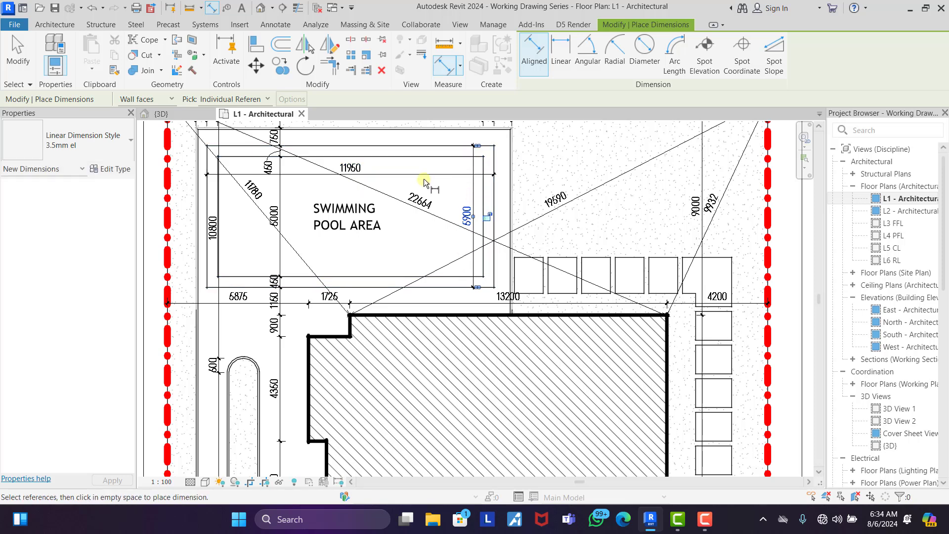
{"action": "left_click", "coordinate": [210, 214]}
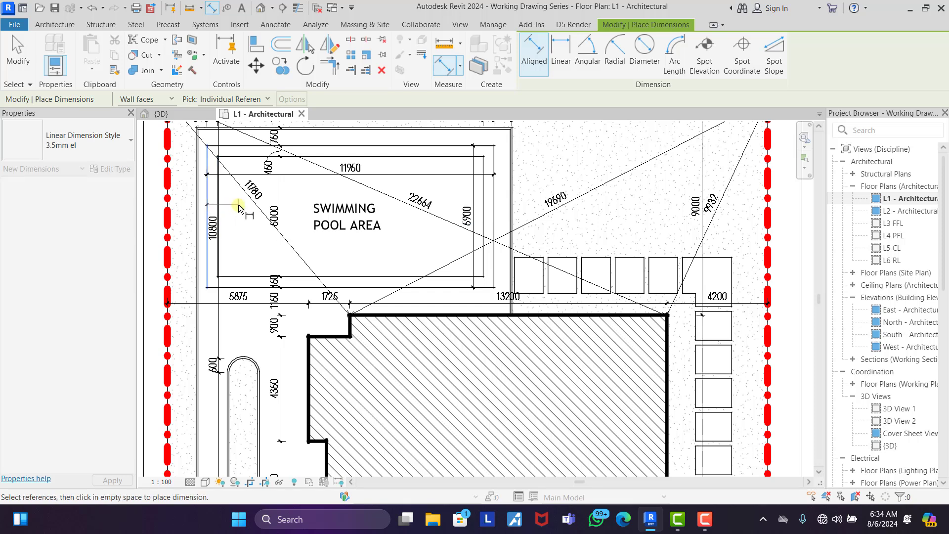
{"action": "right_click", "coordinate": [238, 206]}
{"action": "left_click", "coordinate": [267, 212]}
- Dimension the width of the pool's inner rectangle, placing the dimension inside it near its front edge
{"action": "scroll", "coordinate": [223, 201], "scroll_direction": "up", "scroll_amount": 4}
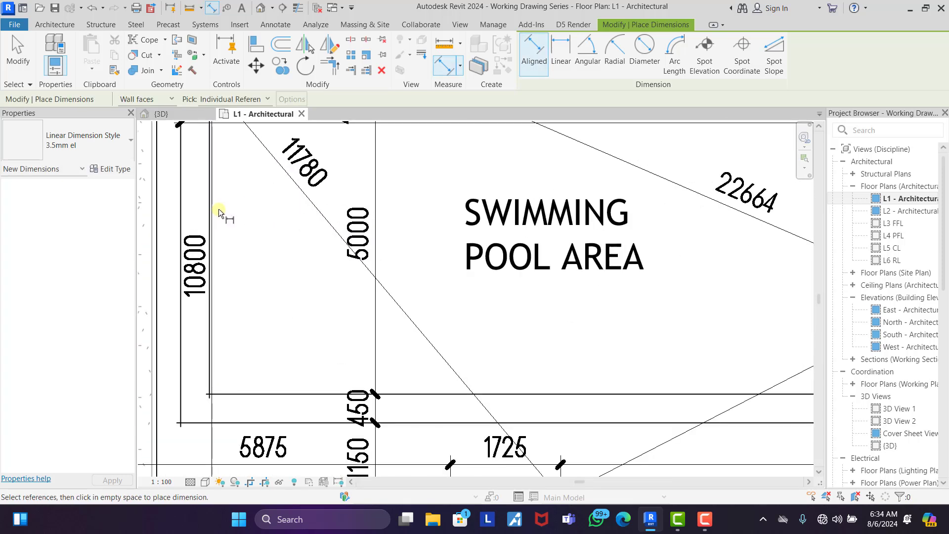
{"action": "left_click", "coordinate": [214, 211]}
{"action": "scroll", "coordinate": [214, 212], "scroll_direction": "down", "scroll_amount": 4}
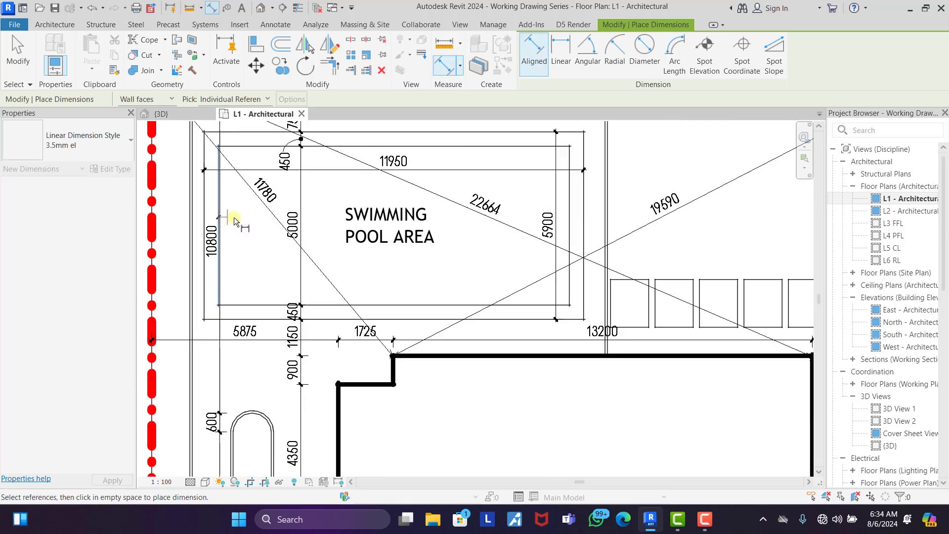
{"action": "left_click", "coordinate": [568, 246]}
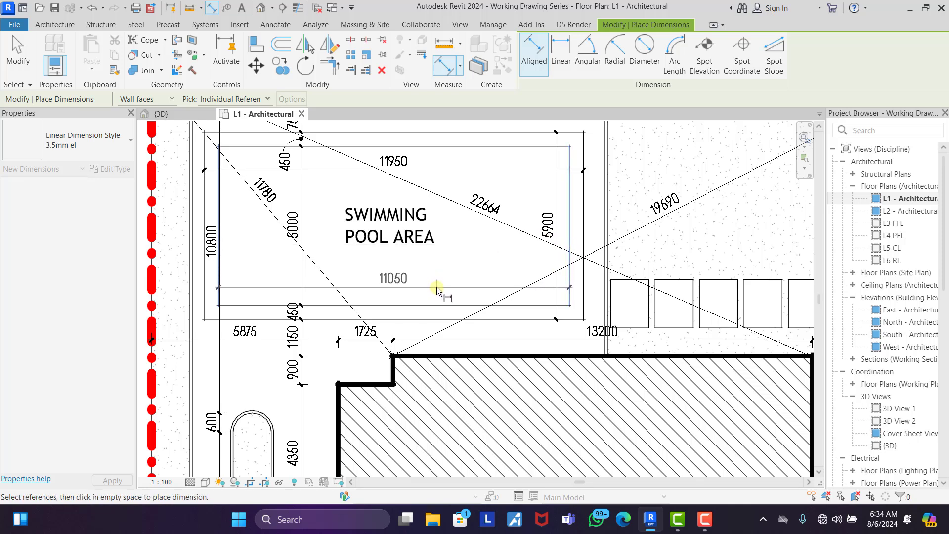
{"action": "left_click", "coordinate": [437, 289]}
- Dimension the depth of the pool's inner rectangle beside the outer boundary's depth dimension and end the aligned dimension command
{"action": "left_click", "coordinate": [508, 148]}
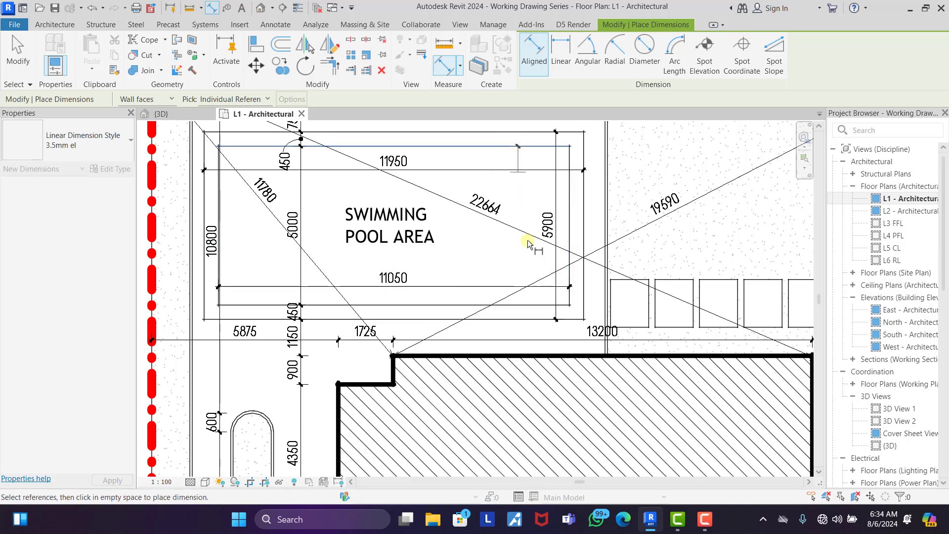
{"action": "left_click", "coordinate": [521, 299]}
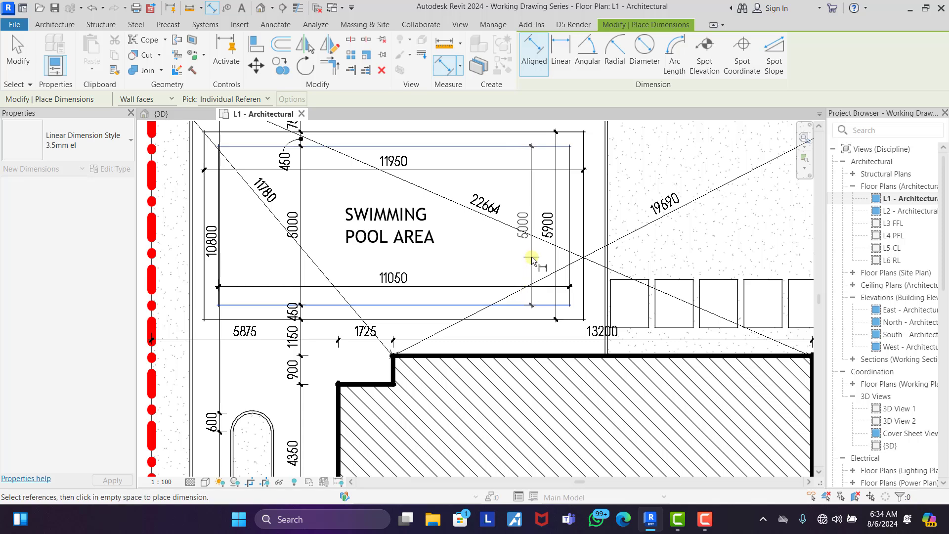
{"action": "left_click", "coordinate": [532, 258]}
{"action": "scroll", "coordinate": [483, 254], "scroll_direction": "down", "scroll_amount": 5}
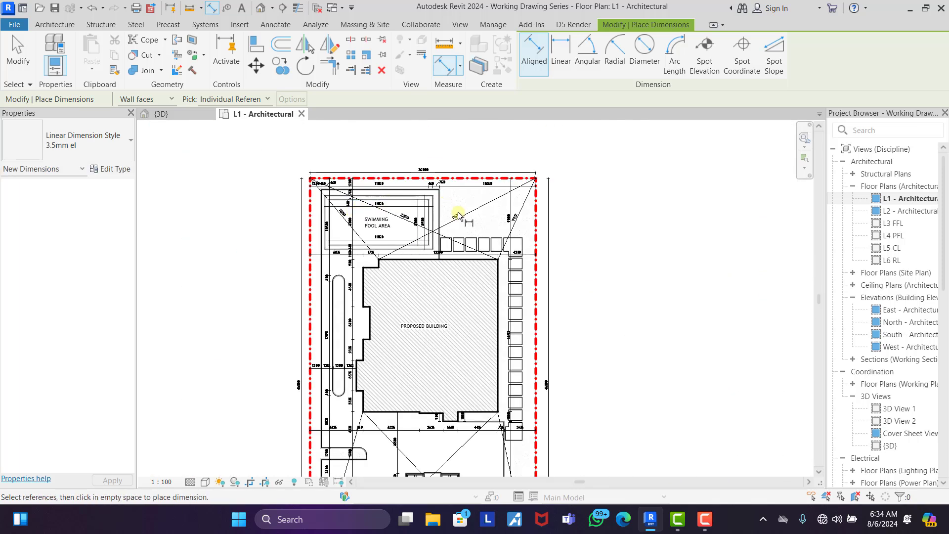
{"action": "scroll", "coordinate": [458, 215], "scroll_direction": "up", "scroll_amount": 4}
{"action": "scroll", "coordinate": [445, 180], "scroll_direction": "down", "scroll_amount": 3}
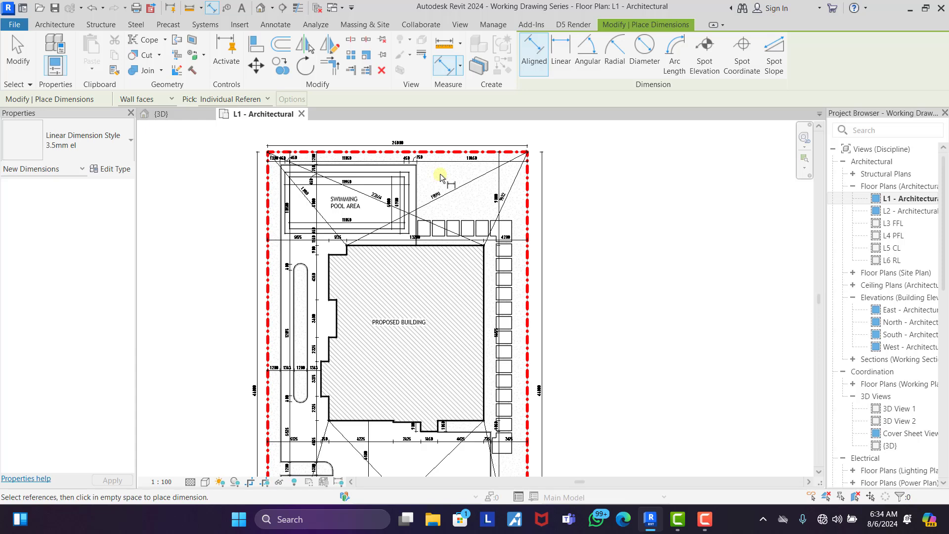
{"action": "key", "text": "Escape"}
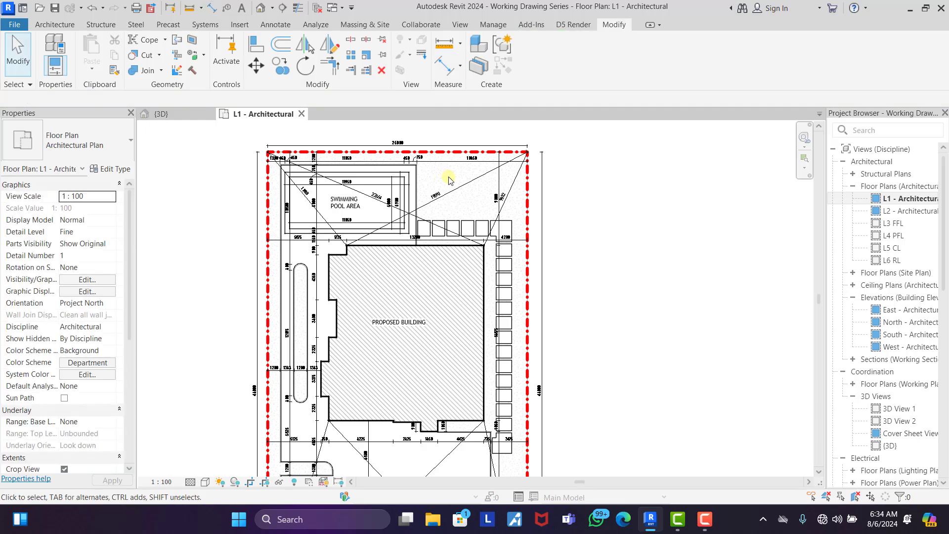
- Shift the PROPOSED BUILDING label slightly sideways toward the middle of the hatched building area
{"action": "scroll", "coordinate": [449, 176], "scroll_direction": "down", "scroll_amount": 3}
{"action": "scroll", "coordinate": [402, 205], "scroll_direction": "up", "scroll_amount": 3}
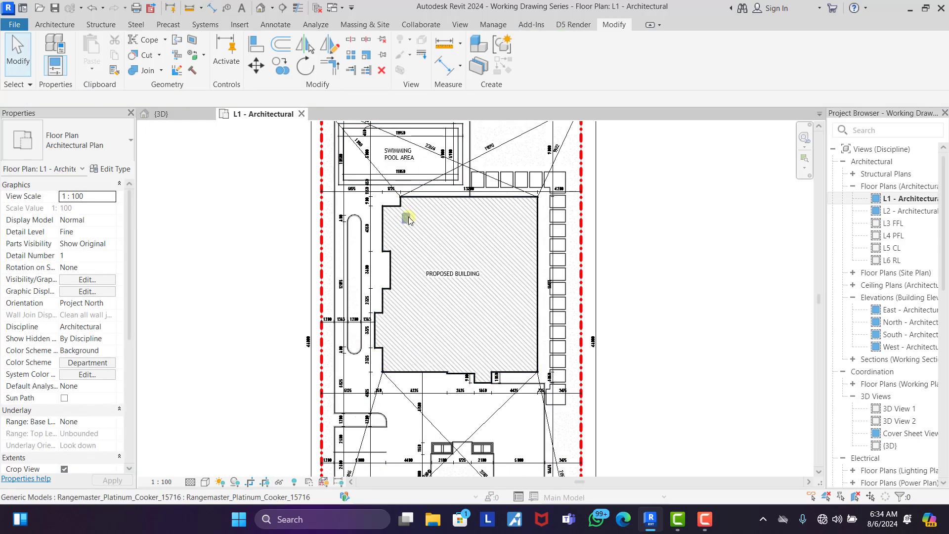
{"action": "scroll", "coordinate": [405, 213], "scroll_direction": "down", "scroll_amount": 2}
{"action": "scroll", "coordinate": [505, 208], "scroll_direction": "up", "scroll_amount": 2}
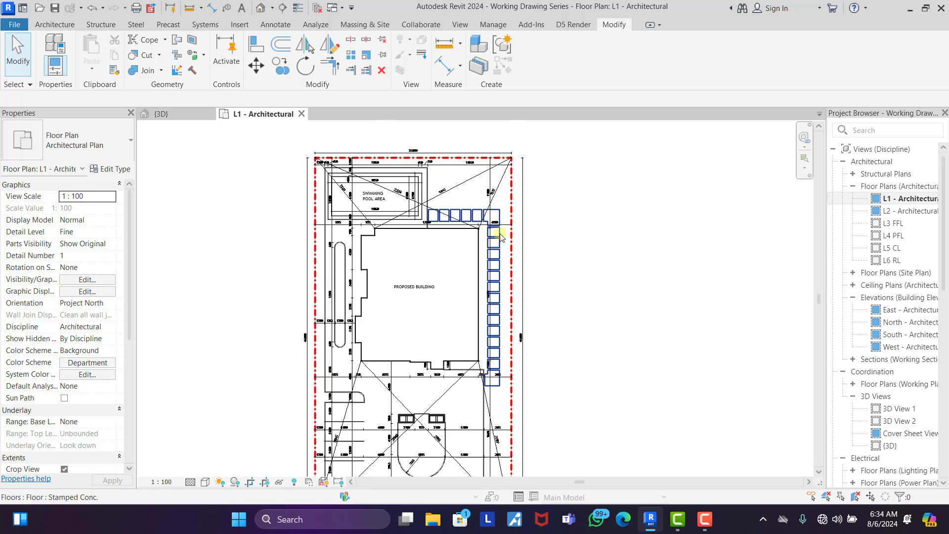
{"action": "scroll", "coordinate": [499, 218], "scroll_direction": "down", "scroll_amount": 3}
{"action": "scroll", "coordinate": [492, 232], "scroll_direction": "up", "scroll_amount": 2}
{"action": "scroll", "coordinate": [405, 267], "scroll_direction": "up", "scroll_amount": 3}
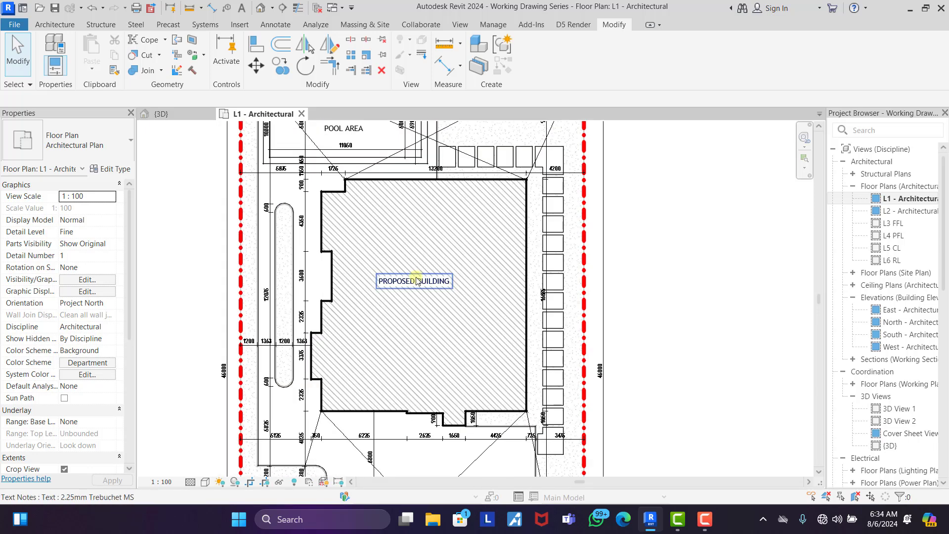
{"action": "left_click", "coordinate": [419, 275]}
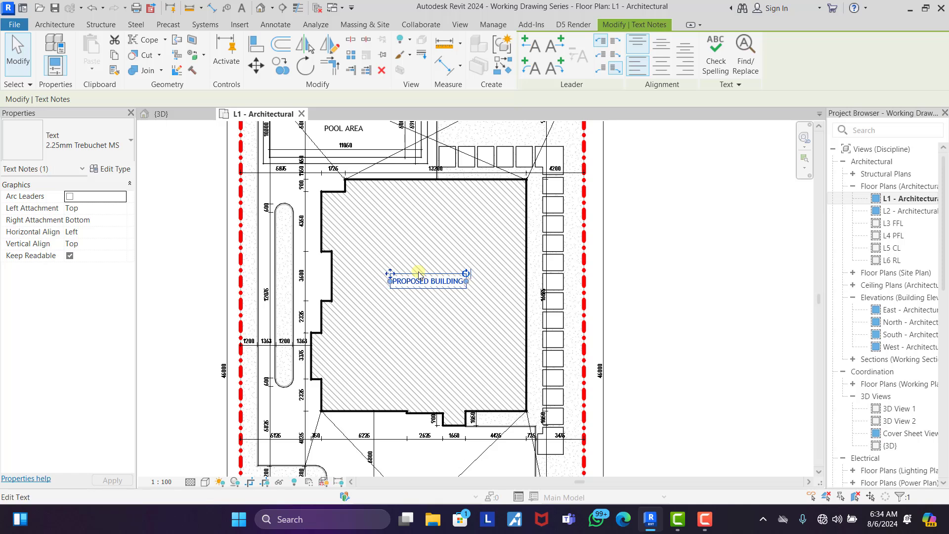
{"action": "key", "text": "Escape"}
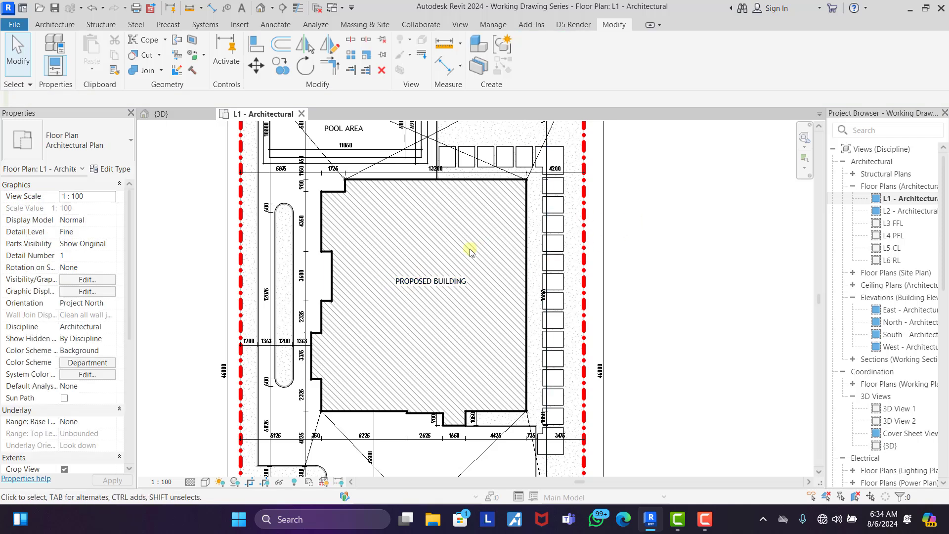
{"action": "left_click", "coordinate": [457, 282]}
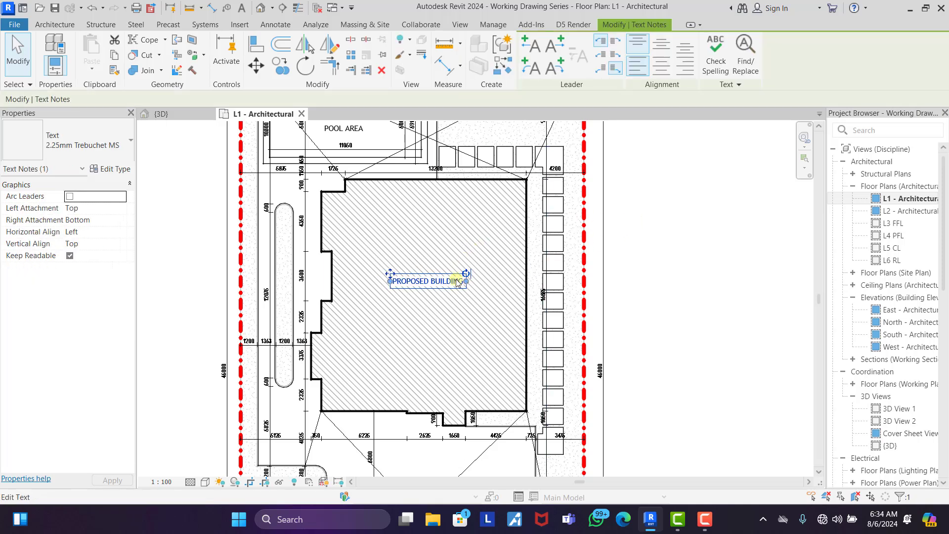
{"action": "key", "text": "Escape"}
- Place a radial dimension on the inner arc of the long planter's rounded rear end, with its text inside the planter
{"action": "scroll", "coordinate": [380, 237], "scroll_direction": "down", "scroll_amount": 2}
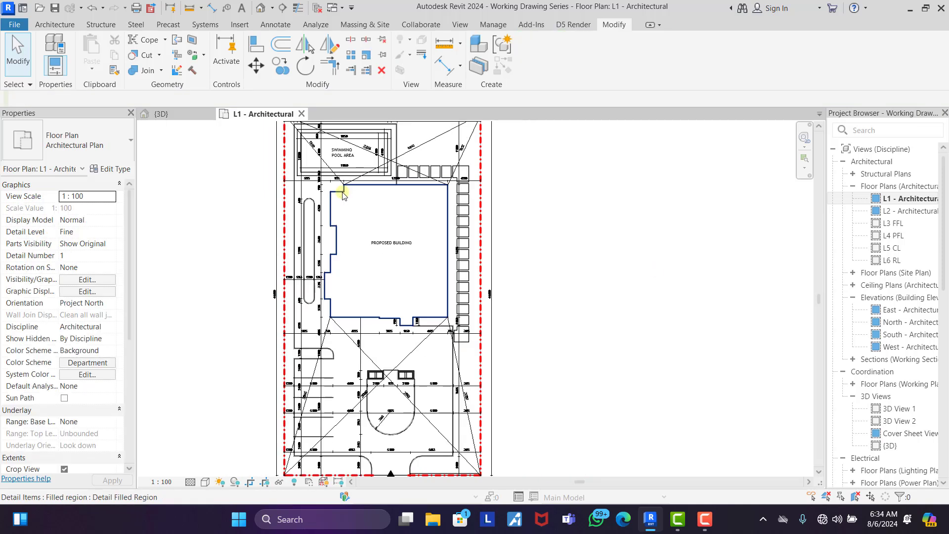
{"action": "scroll", "coordinate": [369, 234], "scroll_direction": "up", "scroll_amount": 5}
{"action": "scroll", "coordinate": [369, 233], "scroll_direction": "up", "scroll_amount": 4}
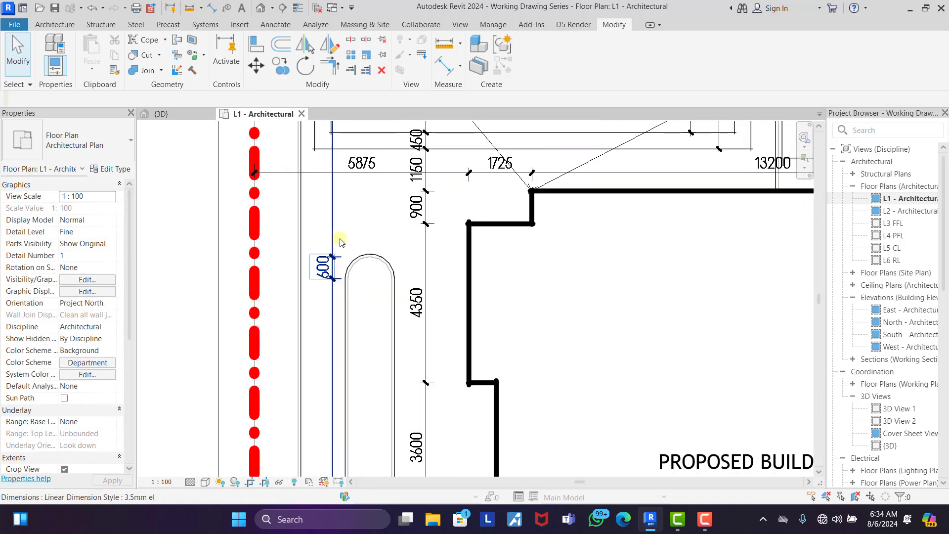
{"action": "scroll", "coordinate": [361, 153], "scroll_direction": "down", "scroll_amount": 3}
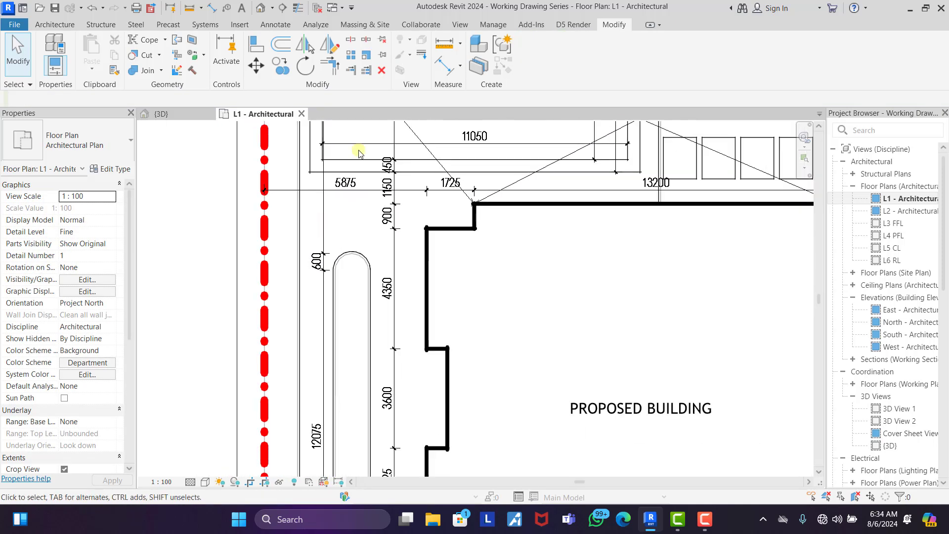
{"action": "left_click", "coordinate": [443, 69]}
{"action": "left_click", "coordinate": [588, 49]}
{"action": "scroll", "coordinate": [361, 248], "scroll_direction": "up", "scroll_amount": 3}
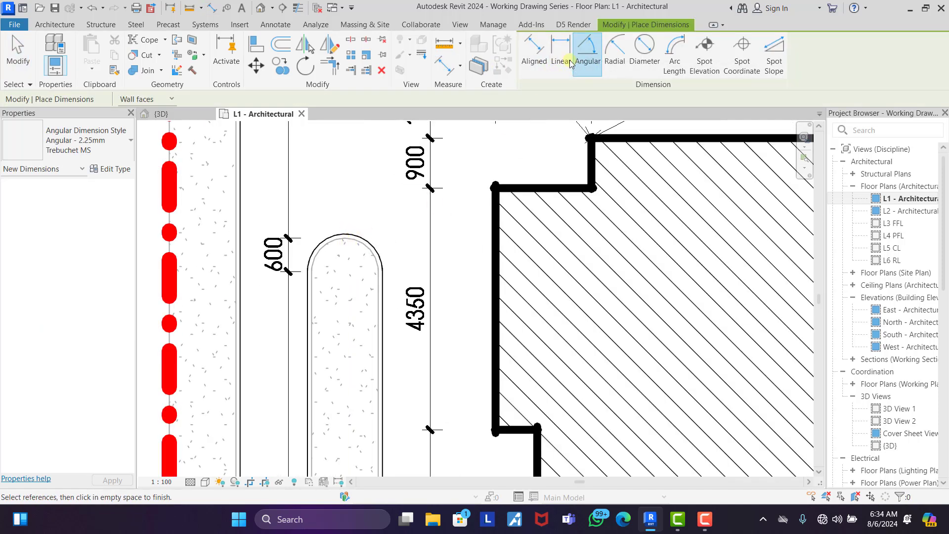
{"action": "left_click", "coordinate": [614, 49]}
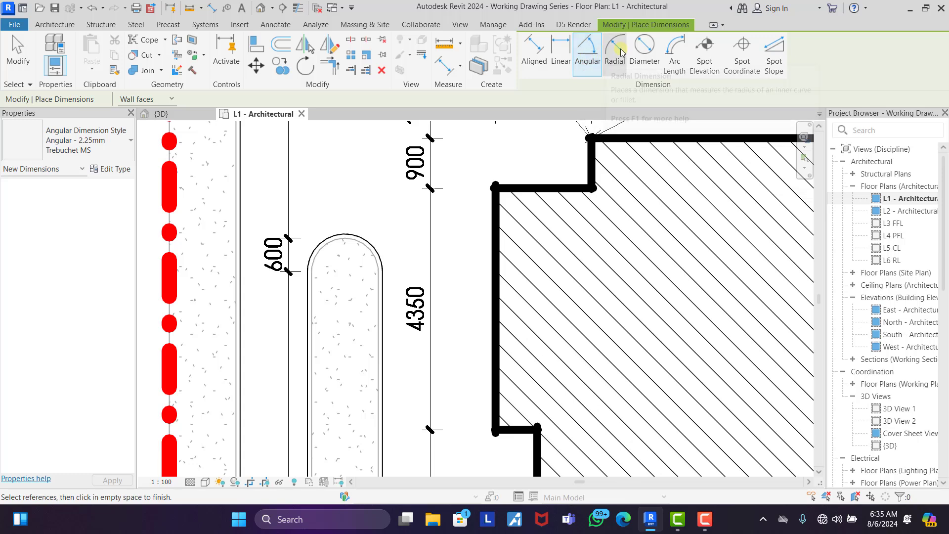
{"action": "left_click", "coordinate": [345, 242]}
{"action": "scroll", "coordinate": [341, 257], "scroll_direction": "up", "scroll_amount": 4}
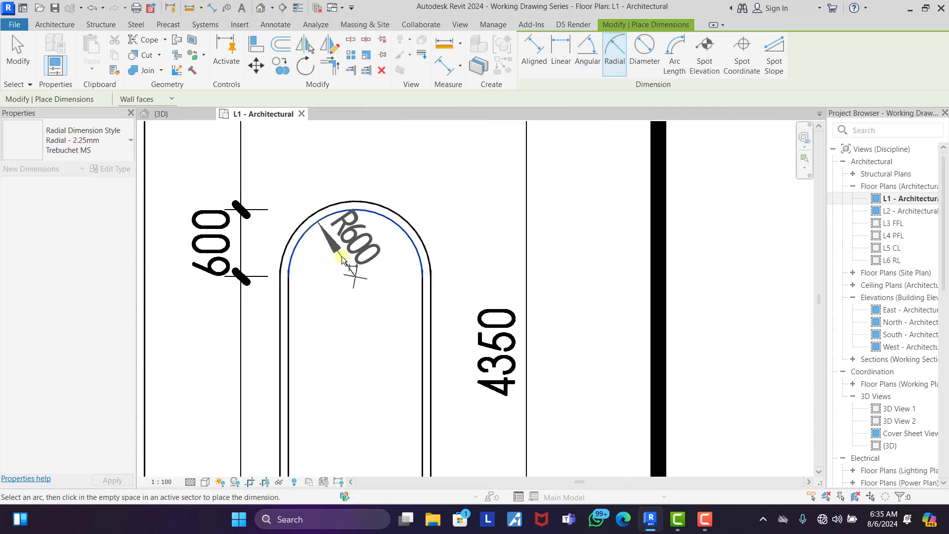
{"action": "left_click", "coordinate": [342, 257]}
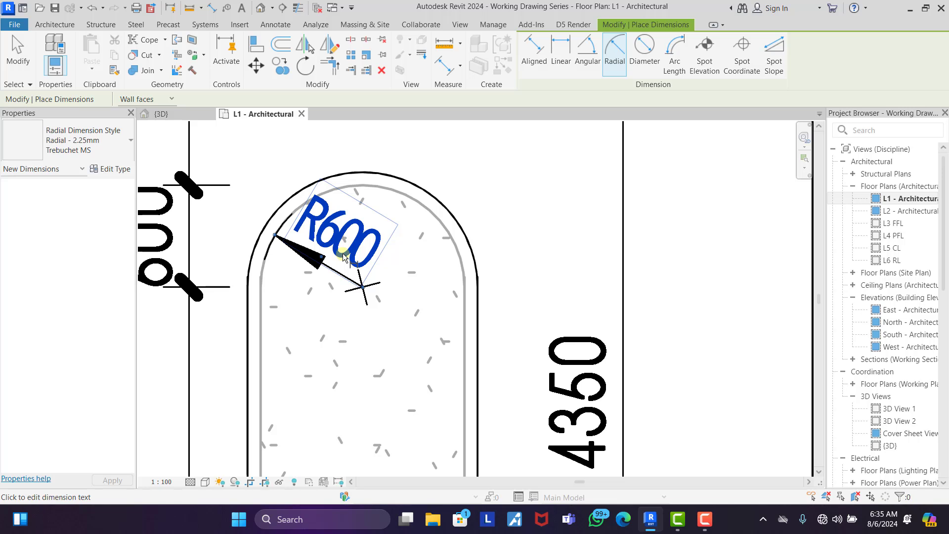
- End the radial dimension command and change the planter's radial dimension to the 3.5mm el type
{"action": "key", "text": "Escape"}
{"action": "key", "text": "Escape"}
{"action": "left_click", "coordinate": [345, 253]}
{"action": "left_click", "coordinate": [107, 146]}
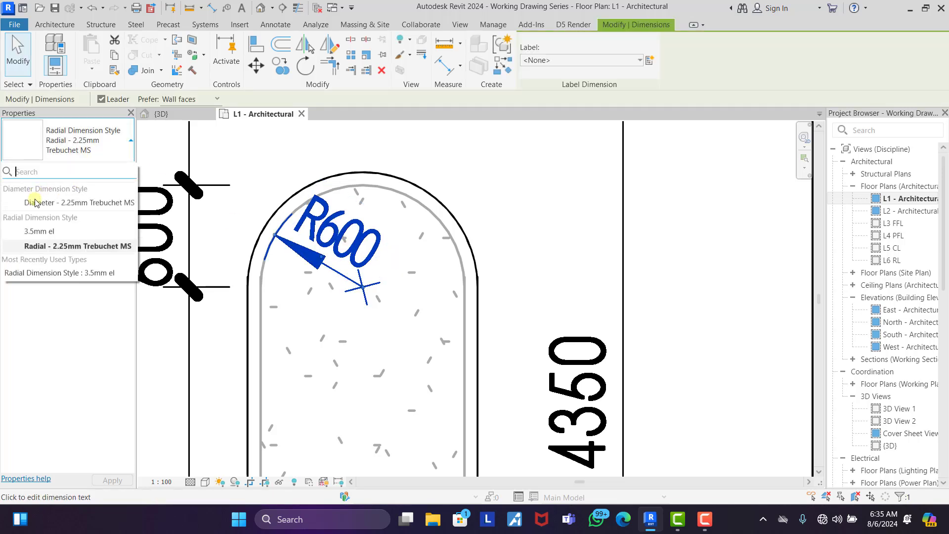
{"action": "left_click", "coordinate": [39, 231]}
{"action": "left_click", "coordinate": [514, 195]}
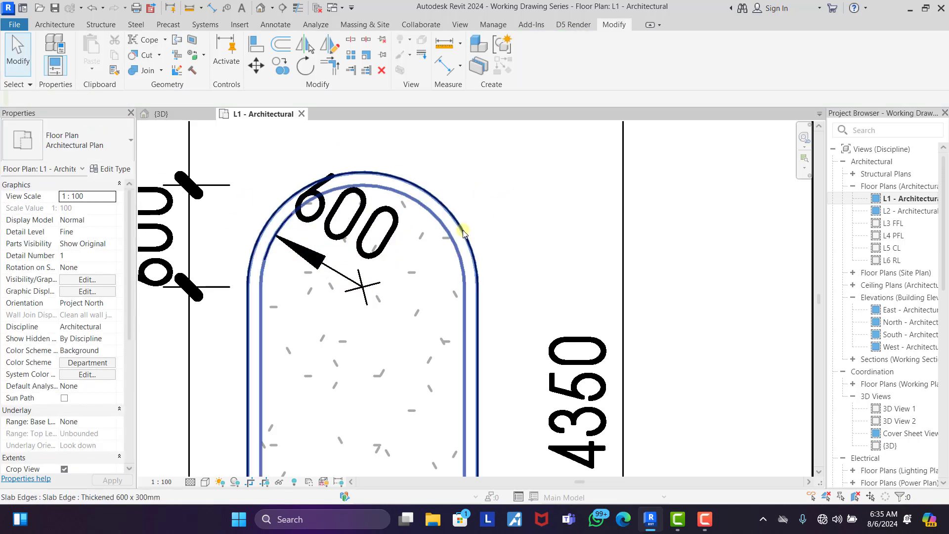
- Examine the planter's end dimensions, the front of the site and the dimensions around the pool and rear boundary
{"action": "scroll", "coordinate": [460, 230], "scroll_direction": "down", "scroll_amount": 5}
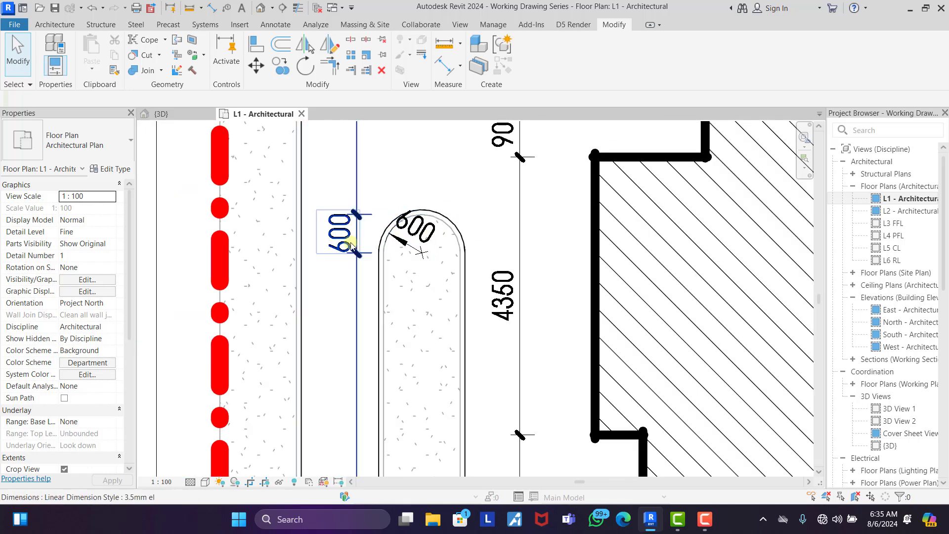
{"action": "scroll", "coordinate": [343, 219], "scroll_direction": "up", "scroll_amount": 4}
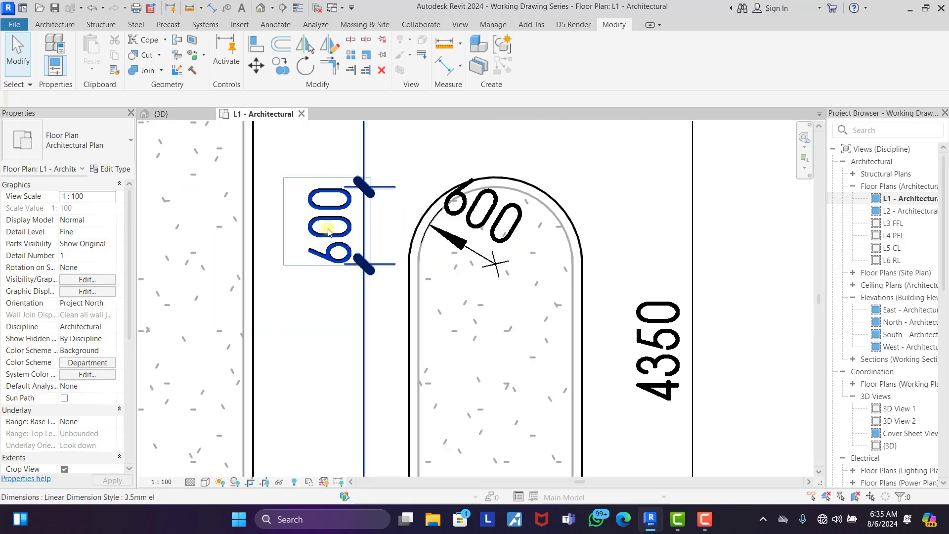
{"action": "scroll", "coordinate": [304, 253], "scroll_direction": "down", "scroll_amount": 8}
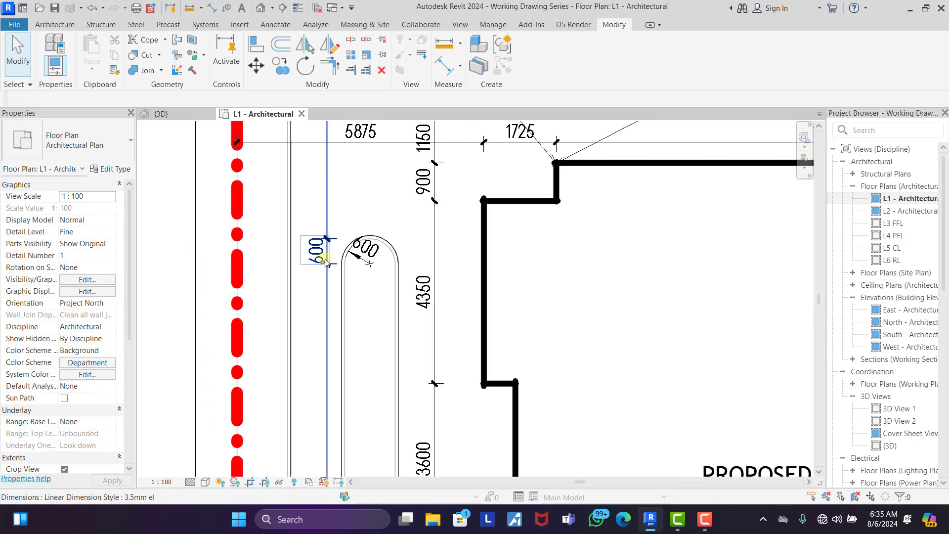
{"action": "scroll", "coordinate": [340, 398], "scroll_direction": "up", "scroll_amount": 5}
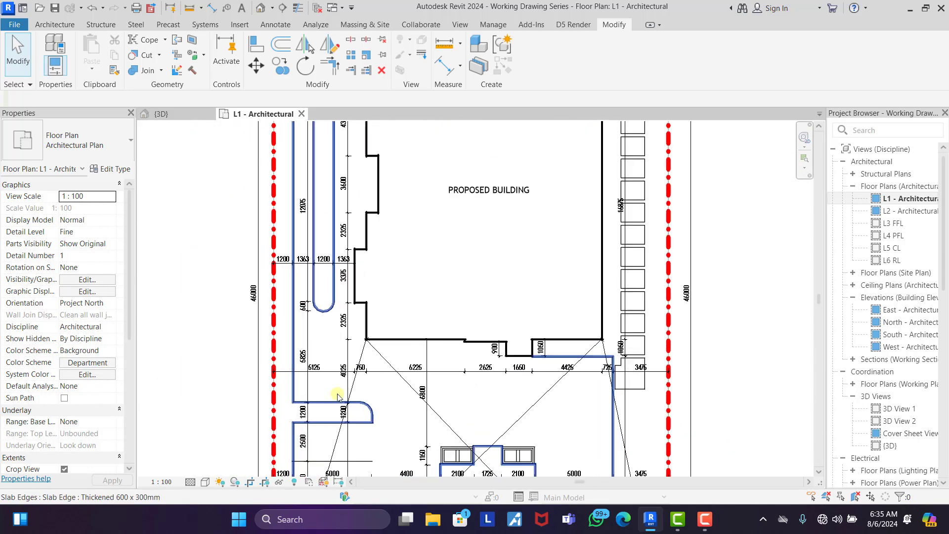
{"action": "scroll", "coordinate": [285, 330], "scroll_direction": "down", "scroll_amount": 5}
{"action": "middle_click_drag", "start_coordinate": [447, 225], "coordinate": [373, 263]}
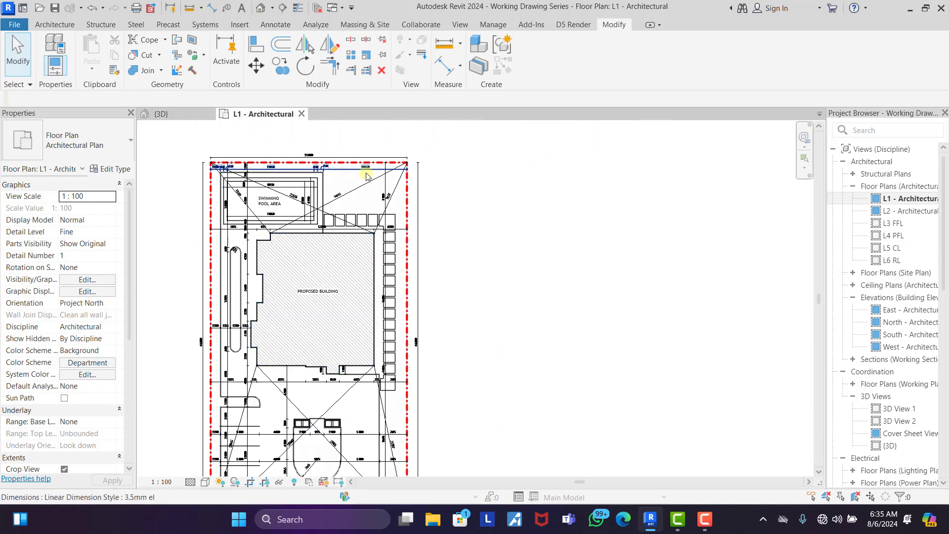
{"action": "scroll", "coordinate": [370, 171], "scroll_direction": "up", "scroll_amount": 3}
{"action": "middle_click_drag", "start_coordinate": [390, 181], "coordinate": [380, 201]}
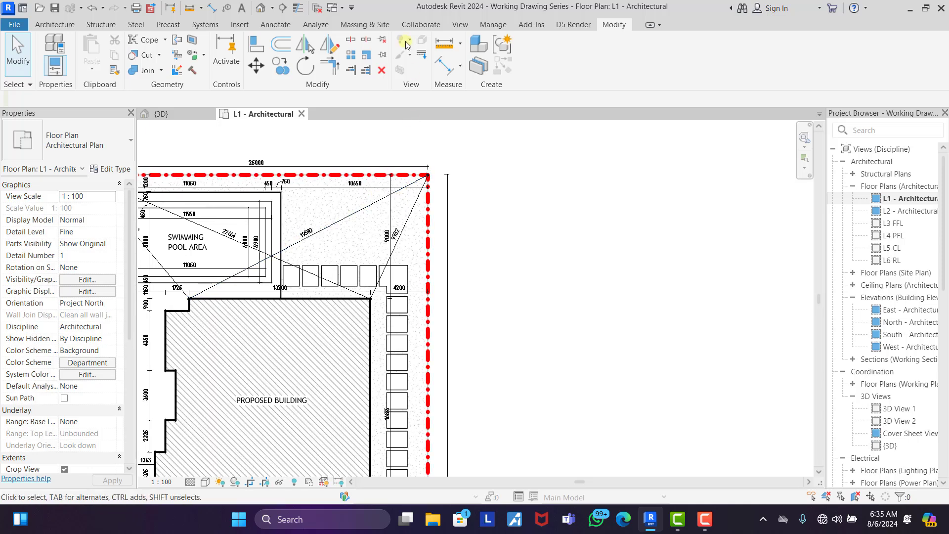
- Place an aligned dimension string across the first three stamped-concrete slabs behind the building, including the gaps between them
{"action": "left_click", "coordinate": [443, 66]}
{"action": "scroll", "coordinate": [304, 231], "scroll_direction": "up", "scroll_amount": 5}
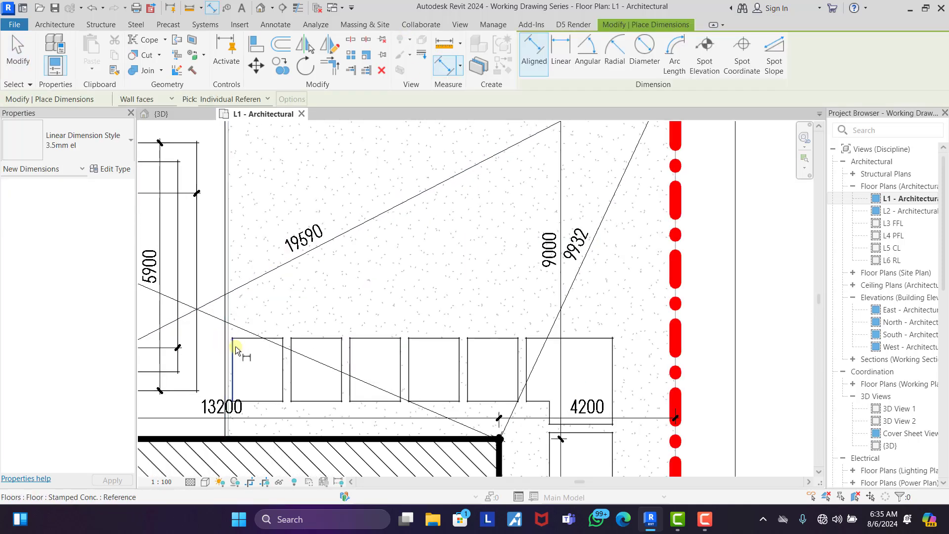
{"action": "left_click", "coordinate": [235, 346]}
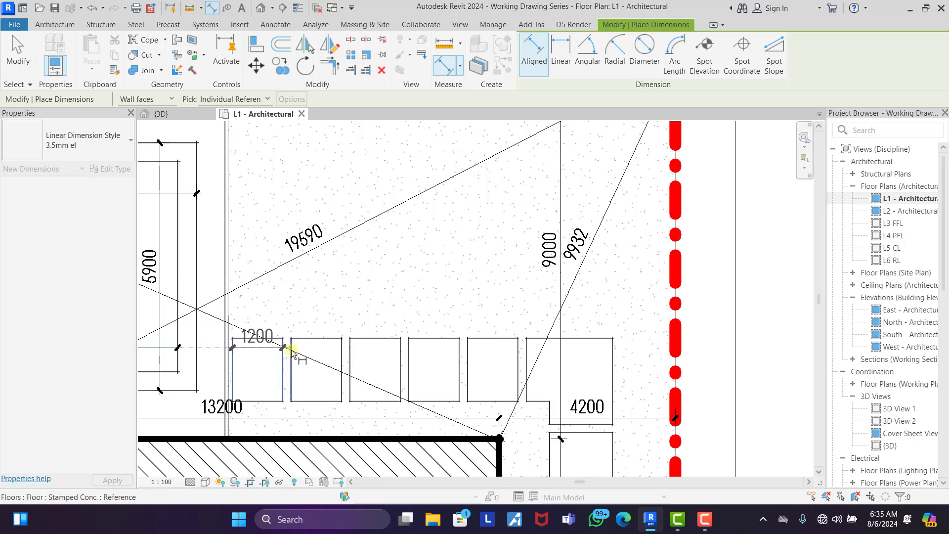
{"action": "left_click", "coordinate": [341, 354]}
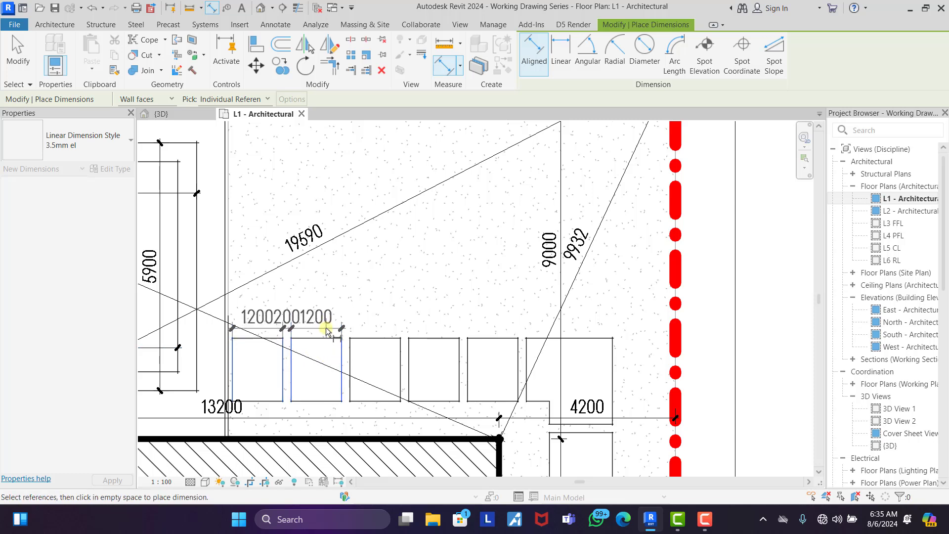
{"action": "left_click", "coordinate": [398, 350]}
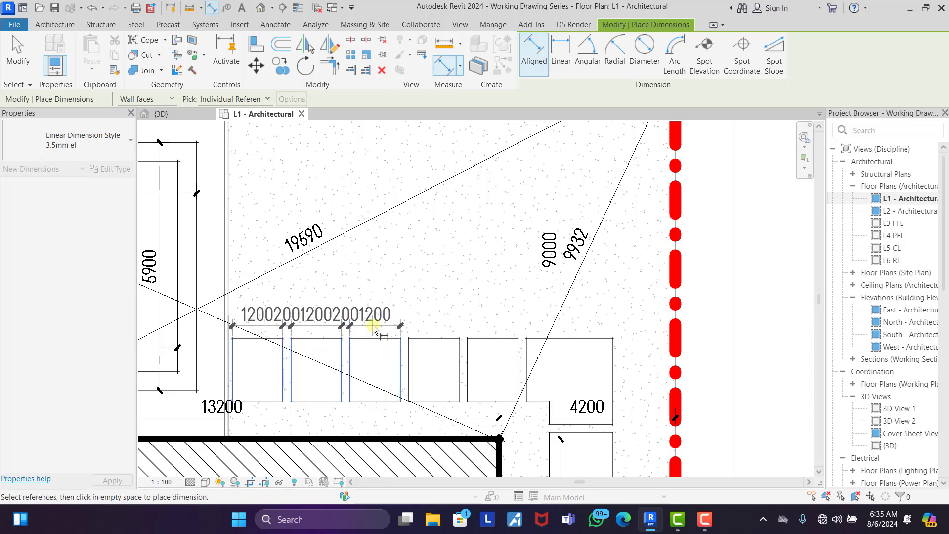
{"action": "left_click", "coordinate": [373, 326]}
- Pull the two overlapping 200 gap texts out above the rear slab dimension string, each on its leader
{"action": "scroll", "coordinate": [372, 326], "scroll_direction": "up", "scroll_amount": 2}
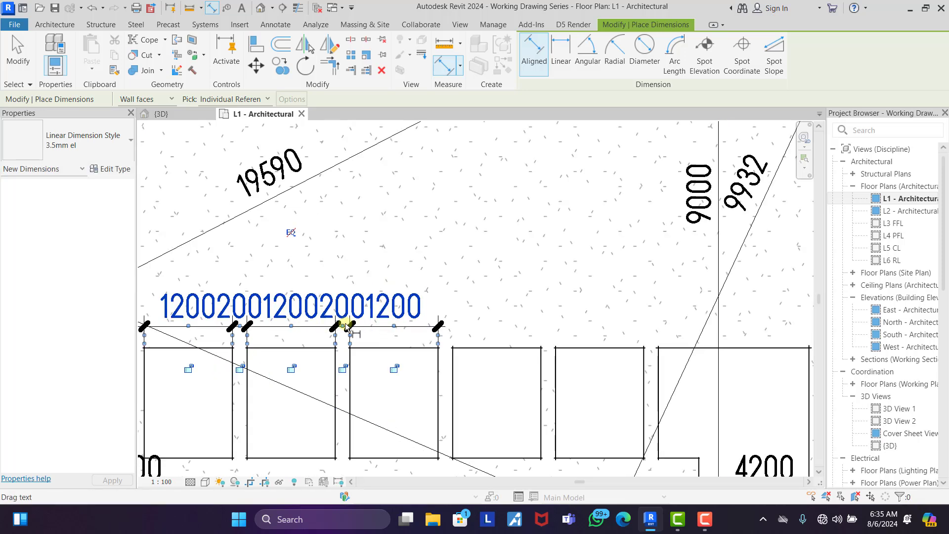
{"action": "left_click_drag", "start_coordinate": [341, 327], "coordinate": [405, 287]}
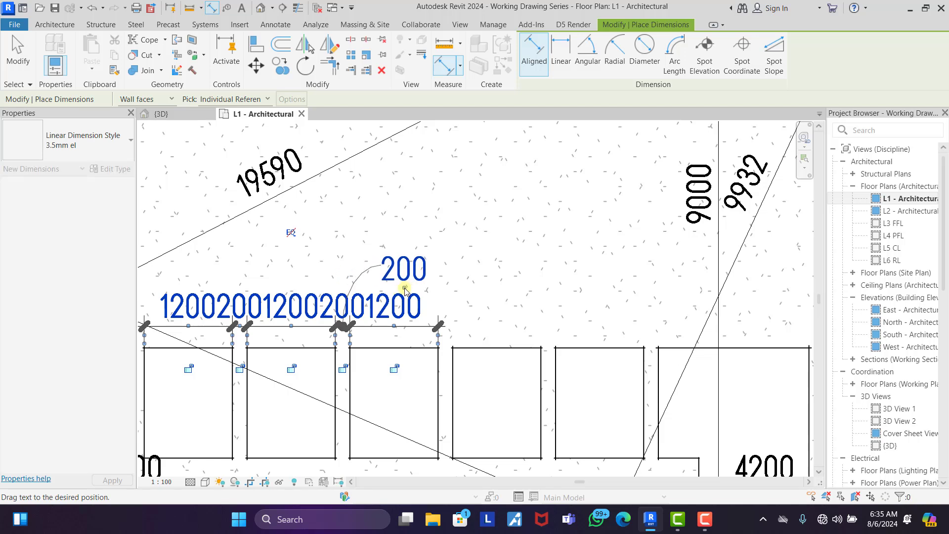
{"action": "left_click_drag", "start_coordinate": [243, 326], "coordinate": [204, 281]}
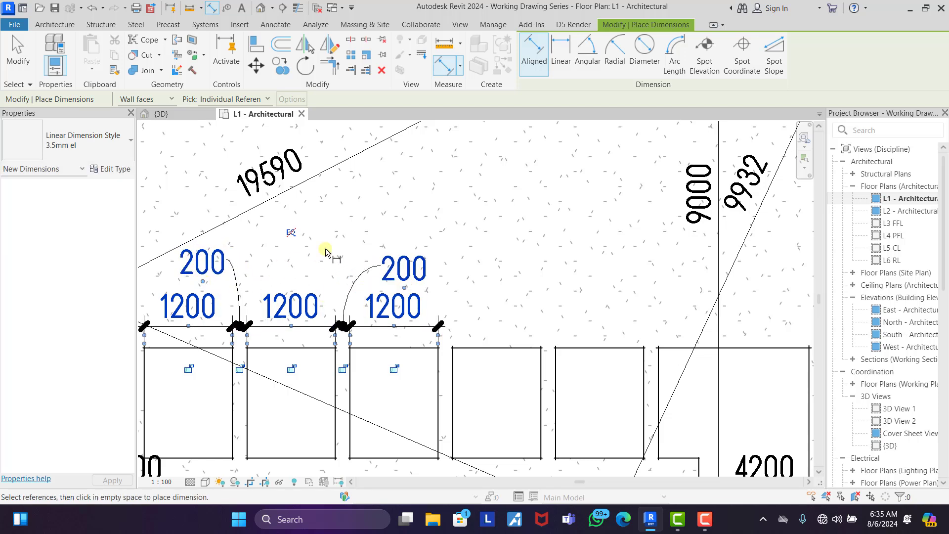
{"action": "left_click", "coordinate": [270, 254]}
- Dimension the overall width of the L-shaped corner slab, with the dimension line just behind its rear edge
{"action": "scroll", "coordinate": [269, 255], "scroll_direction": "down", "scroll_amount": 4}
{"action": "scroll", "coordinate": [447, 327], "scroll_direction": "up", "scroll_amount": 3}
{"action": "scroll", "coordinate": [447, 328], "scroll_direction": "up", "scroll_amount": 1}
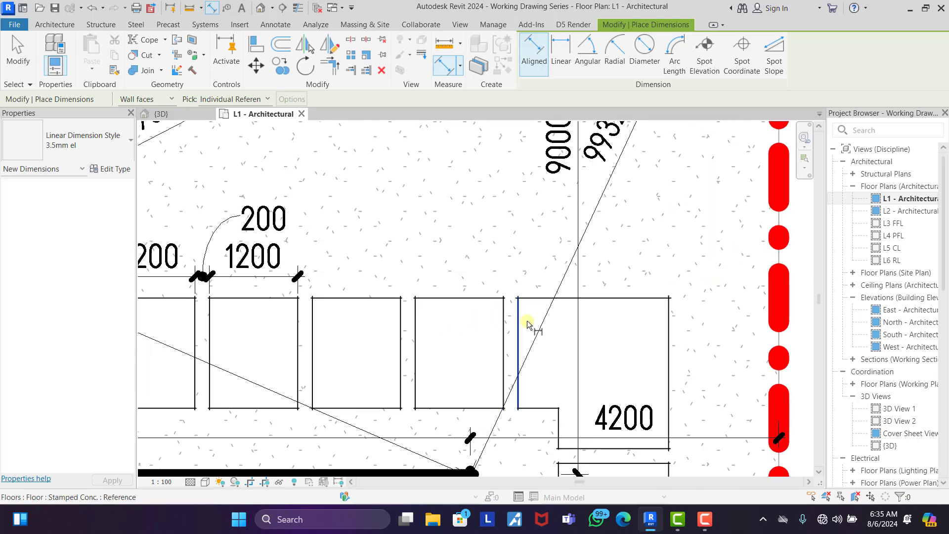
{"action": "left_click", "coordinate": [519, 326]}
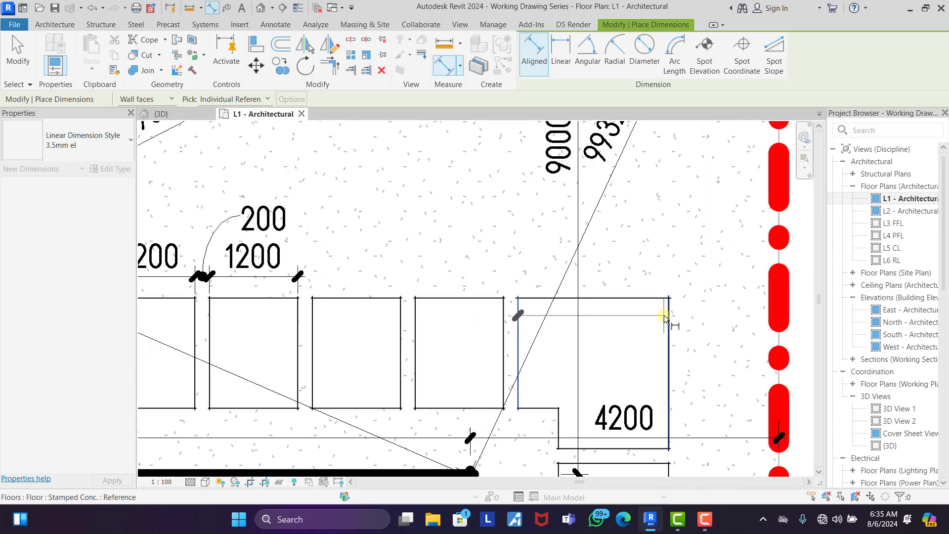
{"action": "left_click", "coordinate": [664, 318]}
{"action": "left_click", "coordinate": [622, 282]}
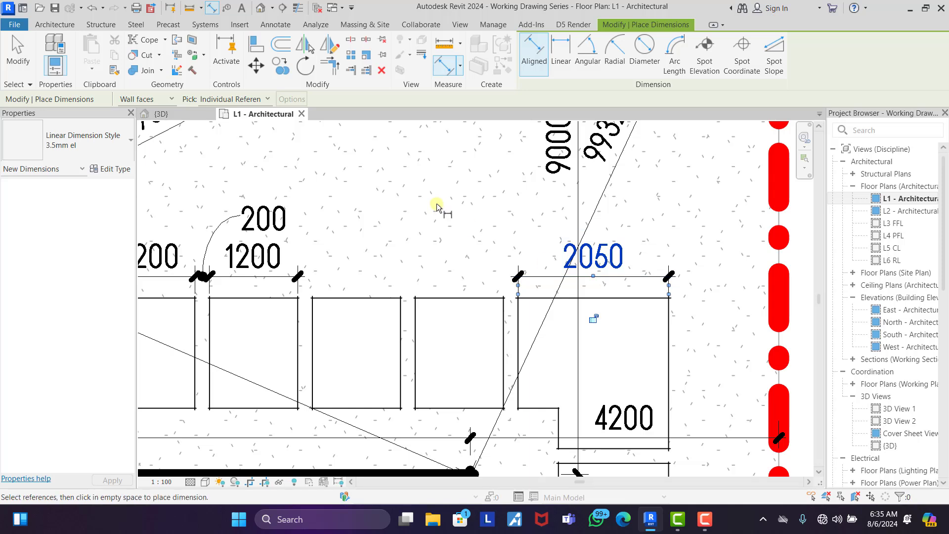
- Dimension the overall depth of the L-shaped corner slab, between the slab and the red site boundary
{"action": "scroll", "coordinate": [440, 205], "scroll_direction": "down", "scroll_amount": 4}
{"action": "scroll", "coordinate": [453, 212], "scroll_direction": "up", "scroll_amount": 2}
{"action": "scroll", "coordinate": [511, 258], "scroll_direction": "up", "scroll_amount": 2}
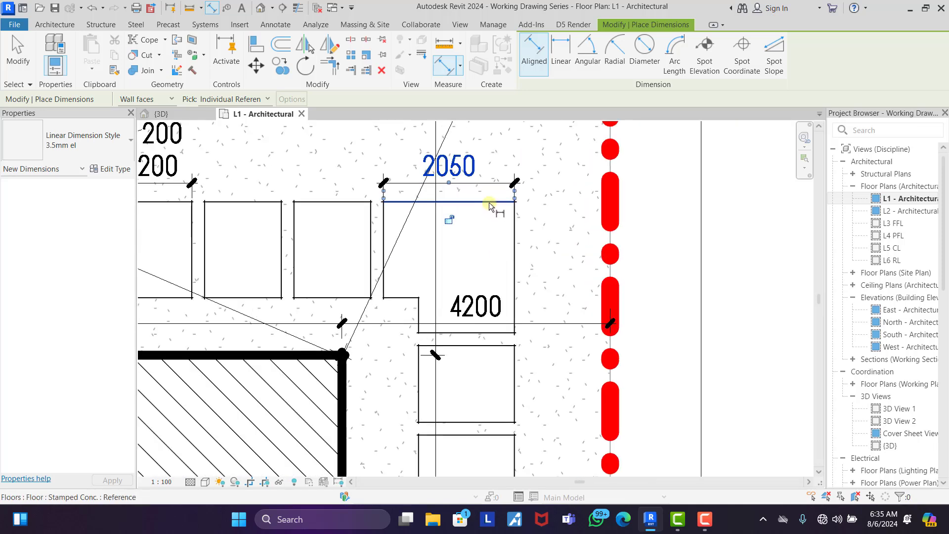
{"action": "left_click", "coordinate": [489, 203]}
{"action": "left_click", "coordinate": [489, 333]}
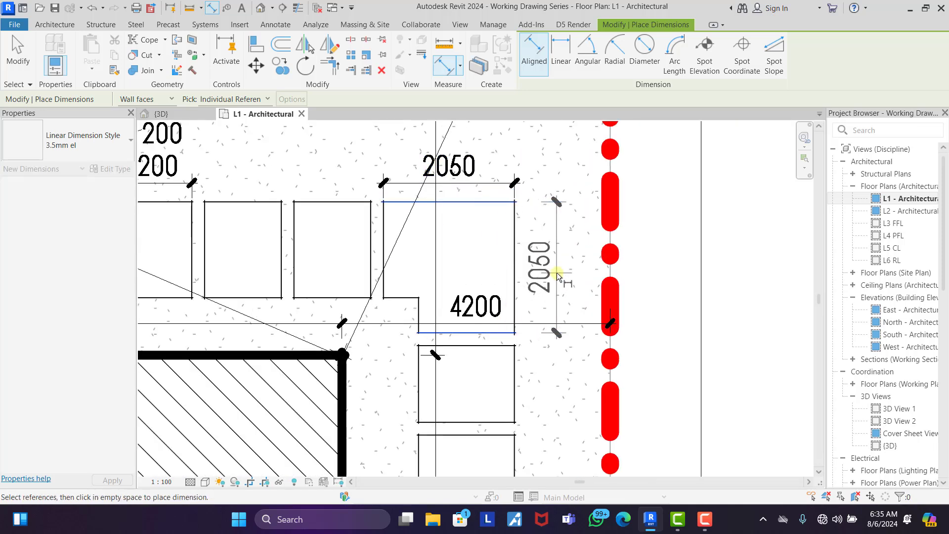
{"action": "left_click", "coordinate": [557, 275]}
- Place an aligned dimension string along the second and third slabs and their following gaps beside the building, in line with the corner slab's depth dimension
{"action": "scroll", "coordinate": [563, 168], "scroll_direction": "down", "scroll_amount": 4}
{"action": "scroll", "coordinate": [570, 232], "scroll_direction": "up", "scroll_amount": 3}
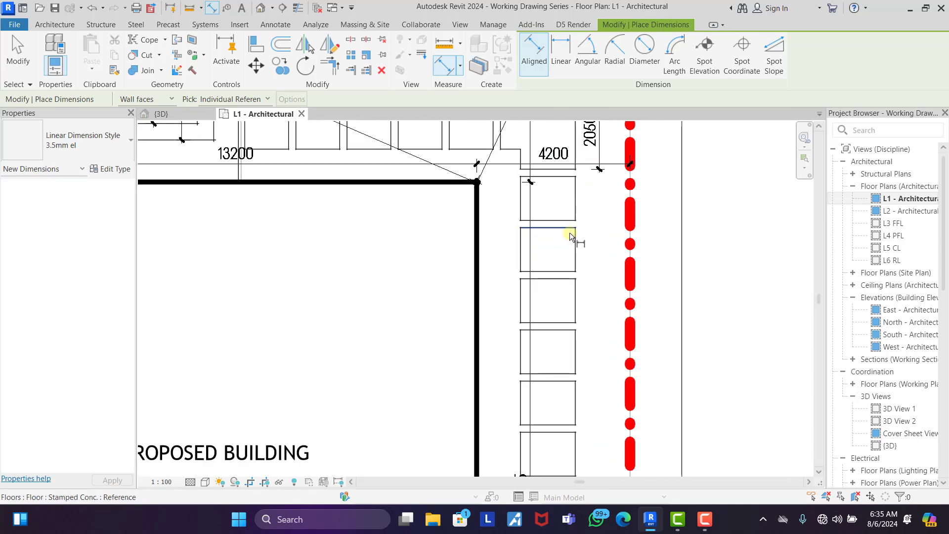
{"action": "scroll", "coordinate": [557, 195], "scroll_direction": "up", "scroll_amount": 2}
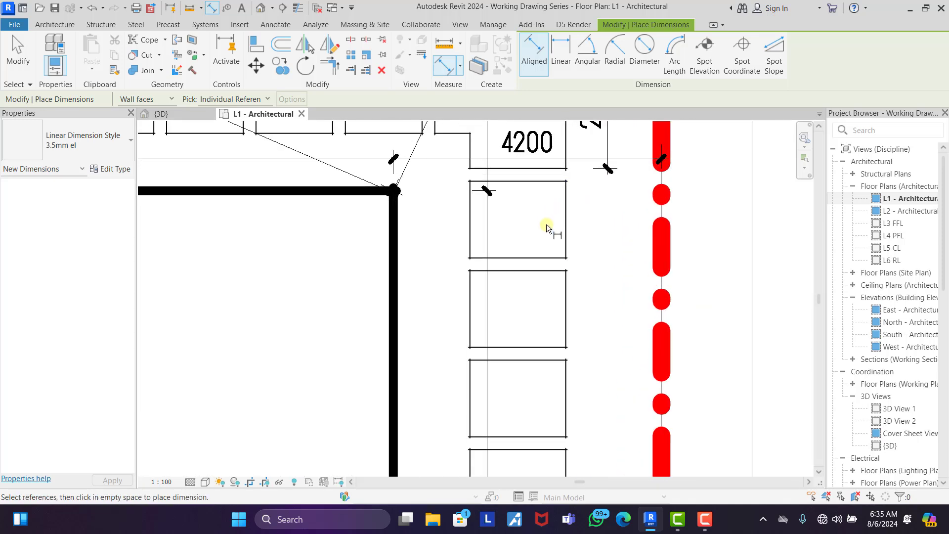
{"action": "left_click", "coordinate": [539, 271]}
{"action": "left_click", "coordinate": [540, 348]}
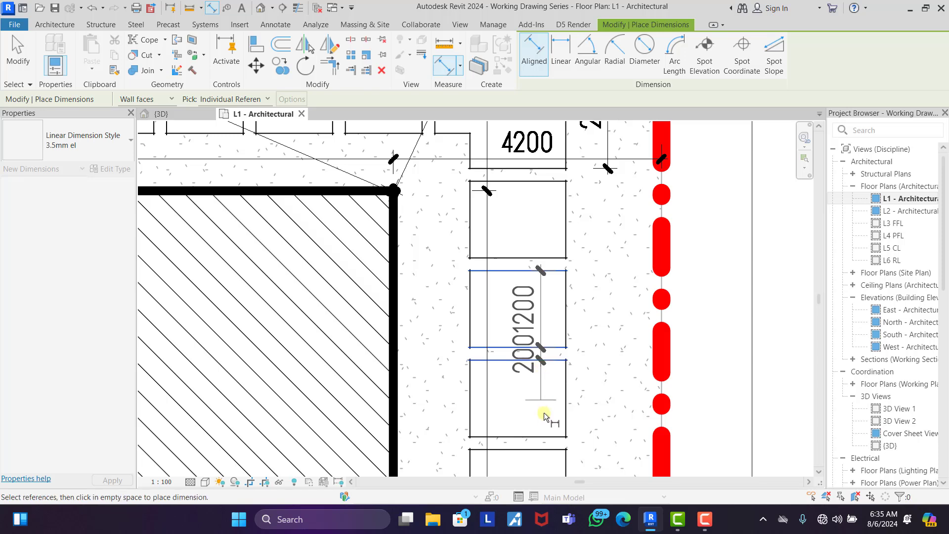
{"action": "left_click", "coordinate": [544, 450]}
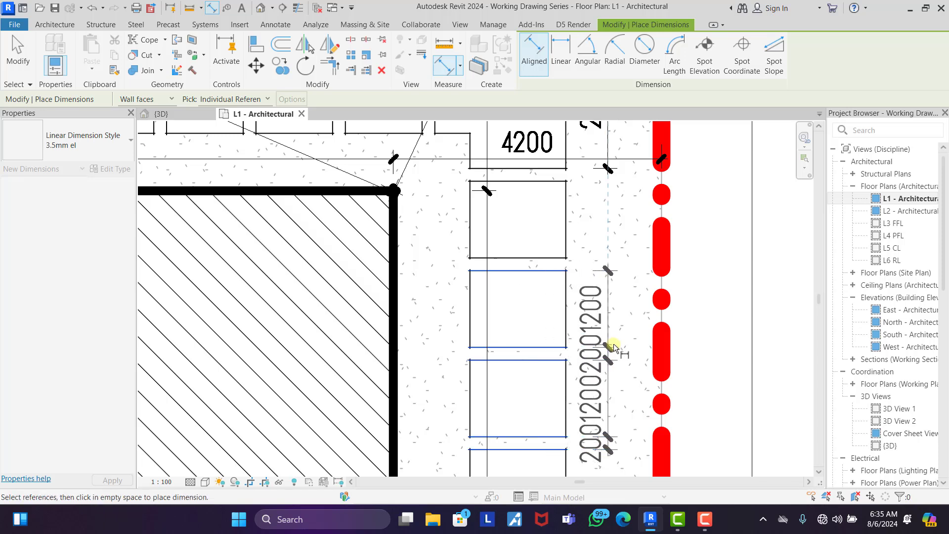
{"action": "left_click", "coordinate": [612, 342]}
- Pull the last 200 gap text of the side slab string past the string's front end
{"action": "scroll", "coordinate": [603, 336], "scroll_direction": "down", "scroll_amount": 2}
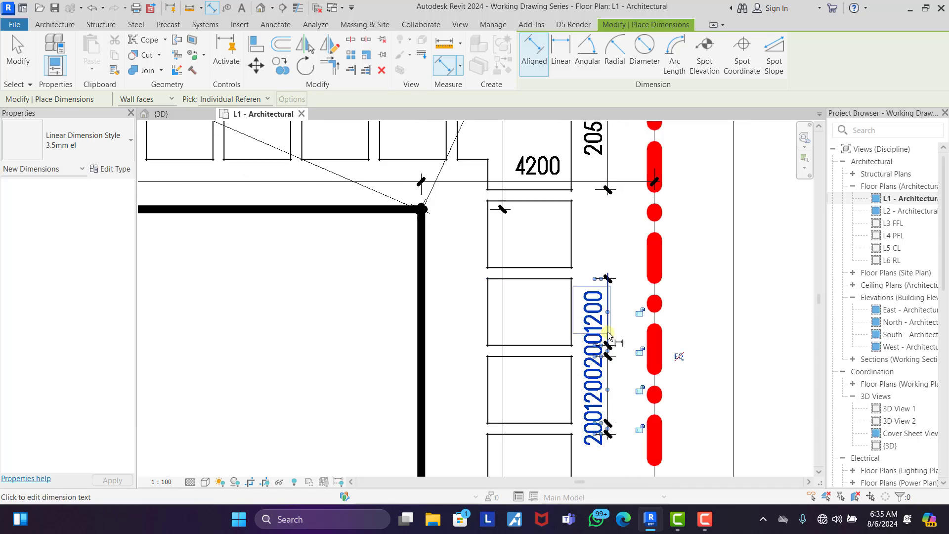
{"action": "scroll", "coordinate": [603, 320], "scroll_direction": "up", "scroll_amount": 3}
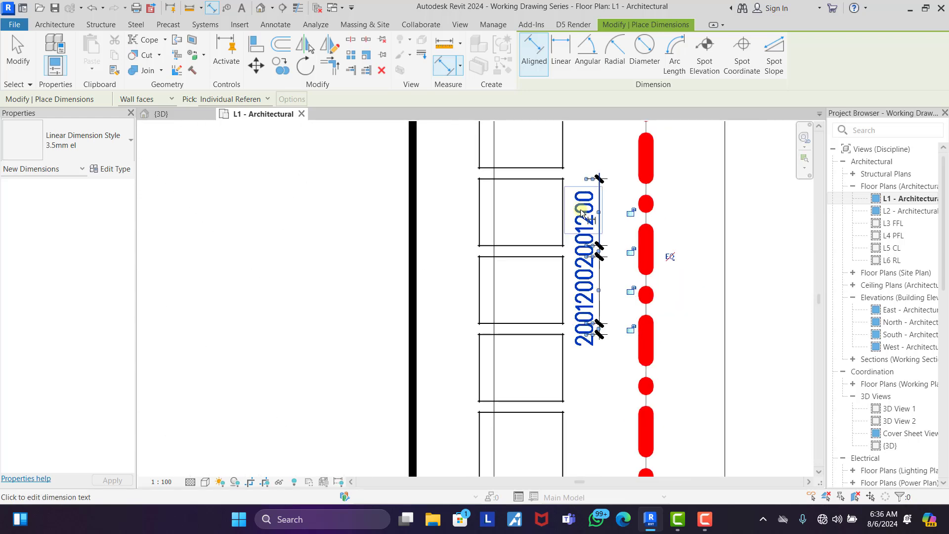
{"action": "left_click_drag", "start_coordinate": [594, 252], "coordinate": [594, 306]}
{"action": "scroll", "coordinate": [594, 312], "scroll_direction": "down", "scroll_amount": 4}
{"action": "scroll", "coordinate": [592, 165], "scroll_direction": "up", "scroll_amount": 3}
{"action": "scroll", "coordinate": [592, 165], "scroll_direction": "down", "scroll_amount": 2}
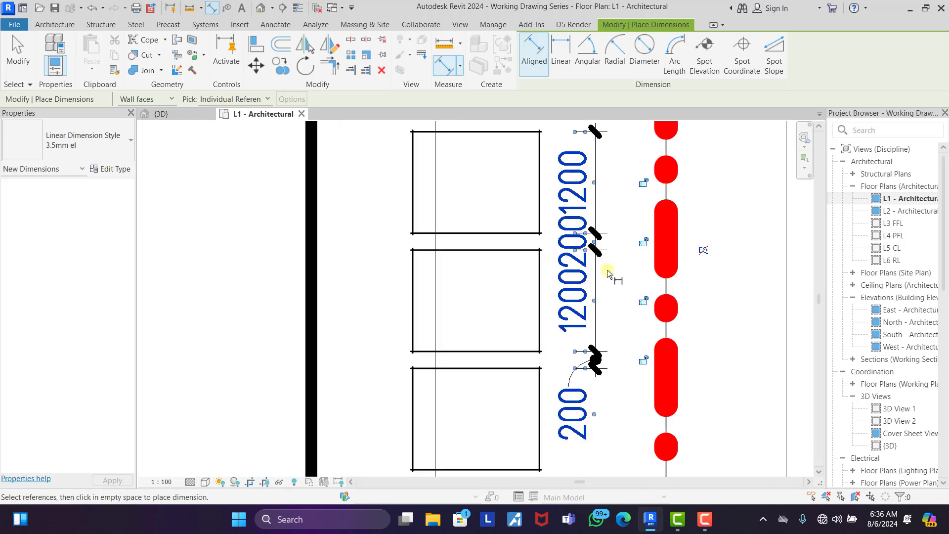
- Undo the shift of the 1200 text and pull the side string's middle 200 gap text out over the slab
{"action": "left_click_drag", "start_coordinate": [593, 199], "coordinate": [591, 158]}
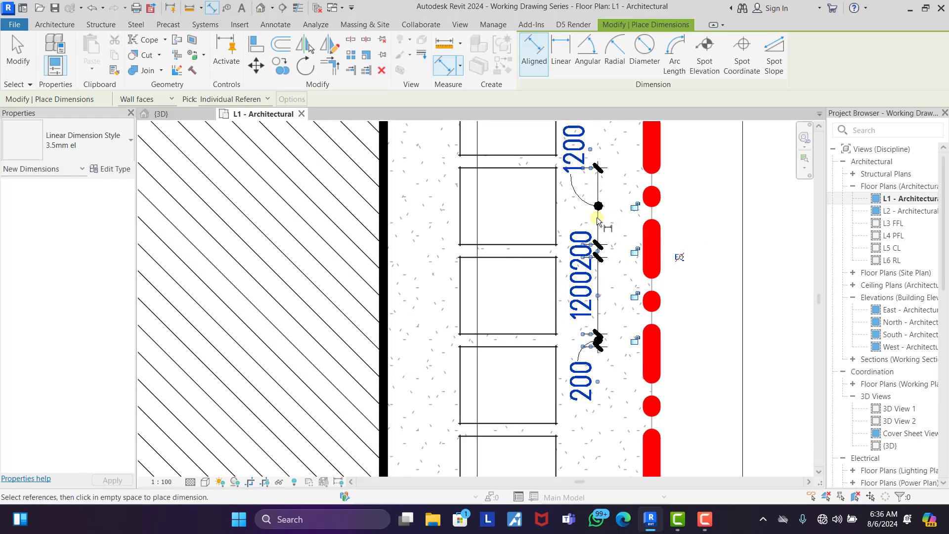
{"action": "key", "text": "ctrl+z"}
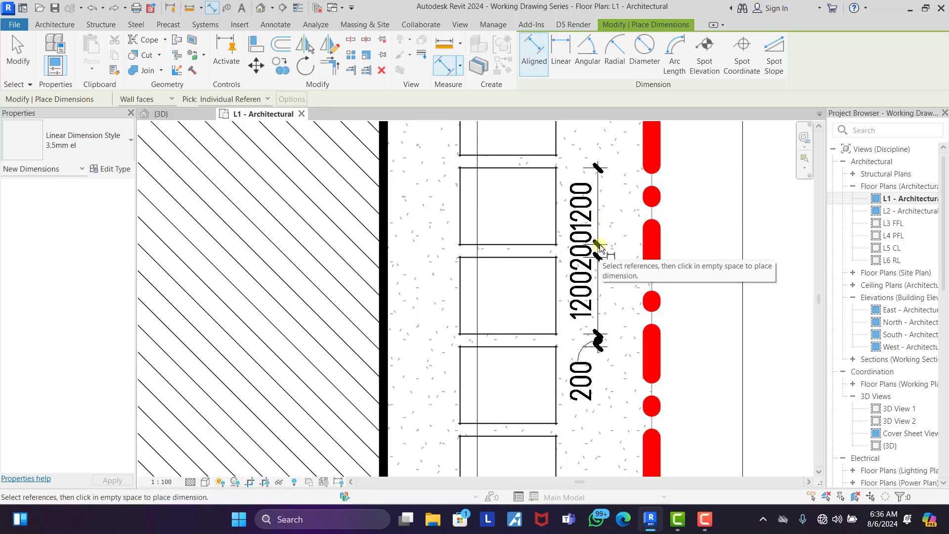
{"action": "key", "text": "Escape"}
{"action": "left_click", "coordinate": [592, 249]}
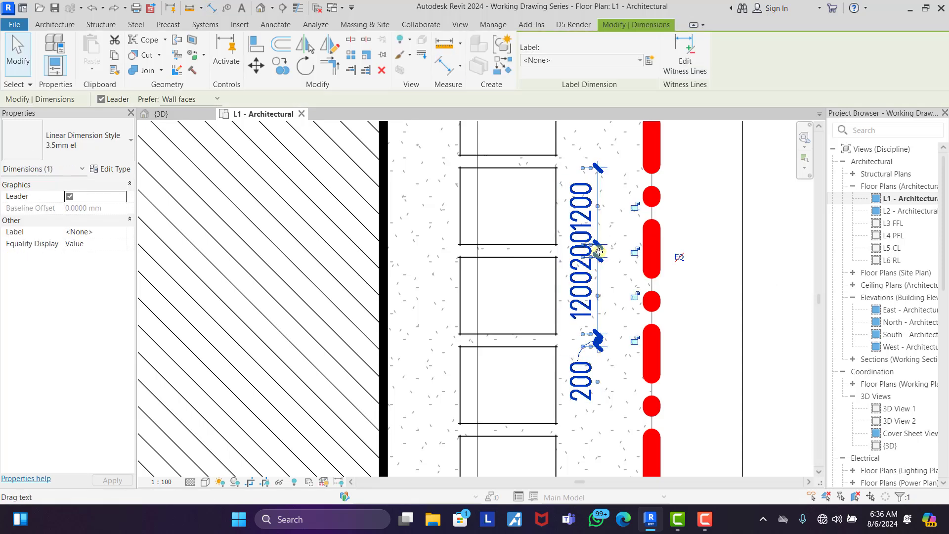
{"action": "scroll", "coordinate": [599, 252], "scroll_direction": "up", "scroll_amount": 2}
{"action": "left_click_drag", "start_coordinate": [602, 253], "coordinate": [528, 180]}
{"action": "left_click", "coordinate": [732, 216]}
{"action": "scroll", "coordinate": [588, 238], "scroll_direction": "down", "scroll_amount": 2}
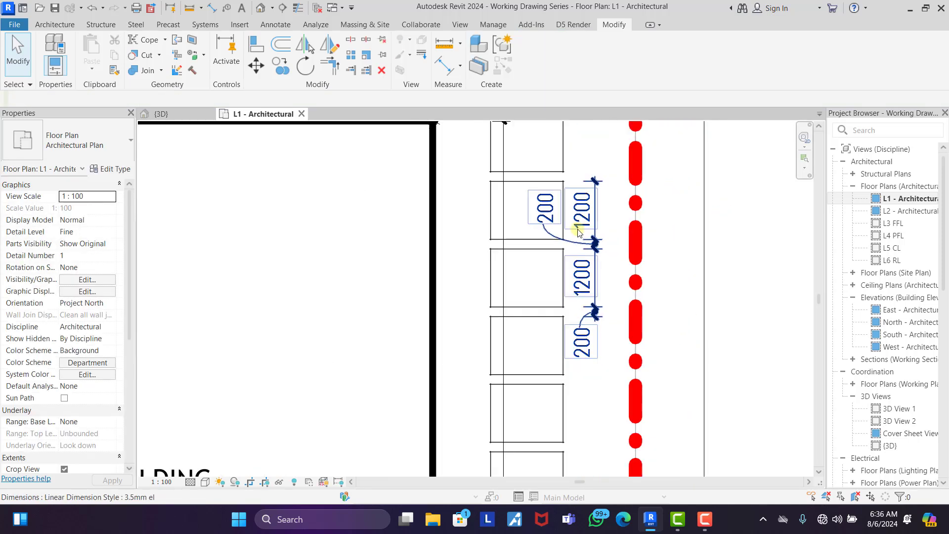
- Dimension the overall length of the notched slab at the front end of the side path, between it and the site boundary
{"action": "scroll", "coordinate": [580, 233], "scroll_direction": "down", "scroll_amount": 2}
{"action": "left_click", "coordinate": [437, 66]}
{"action": "scroll", "coordinate": [521, 201], "scroll_direction": "down", "scroll_amount": 5}
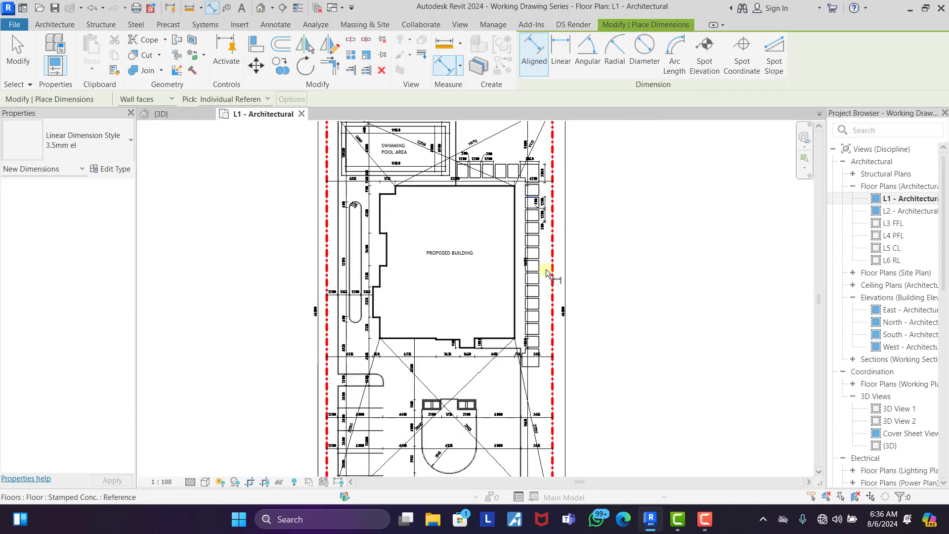
{"action": "scroll", "coordinate": [547, 277], "scroll_direction": "up", "scroll_amount": 5}
{"action": "scroll", "coordinate": [486, 295], "scroll_direction": "up", "scroll_amount": 2}
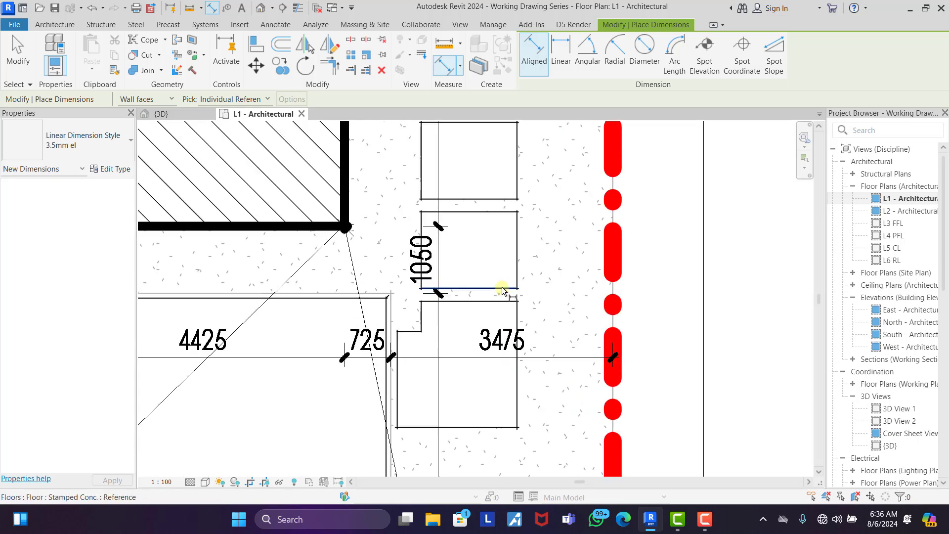
{"action": "left_click", "coordinate": [503, 301]}
{"action": "left_click", "coordinate": [509, 428]}
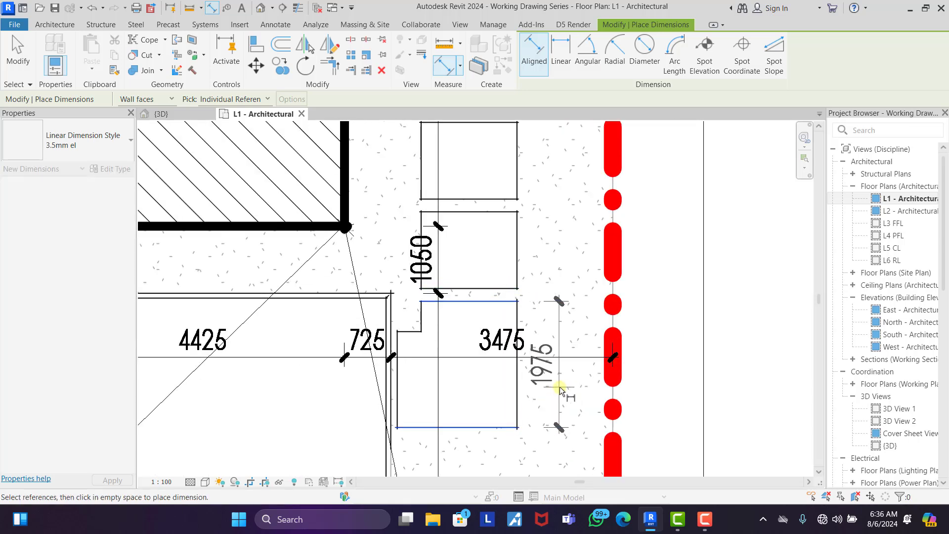
{"action": "left_click", "coordinate": [566, 392]}
- Dimension the overall width of the notched front-end slab, with the dimension line just in front of it
{"action": "left_click", "coordinate": [519, 403]}
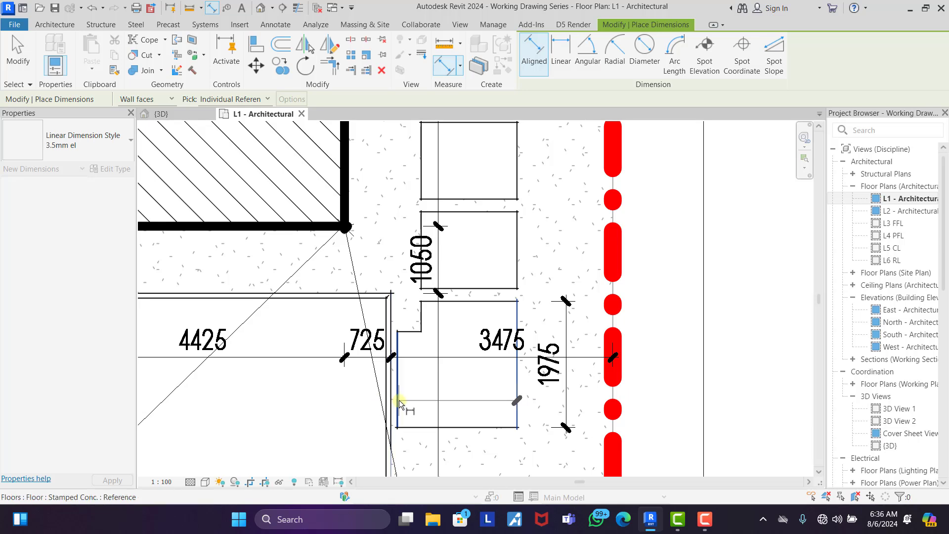
{"action": "left_click", "coordinate": [397, 402]}
{"action": "scroll", "coordinate": [467, 435], "scroll_direction": "down", "scroll_amount": 3}
{"action": "scroll", "coordinate": [471, 393], "scroll_direction": "up", "scroll_amount": 2}
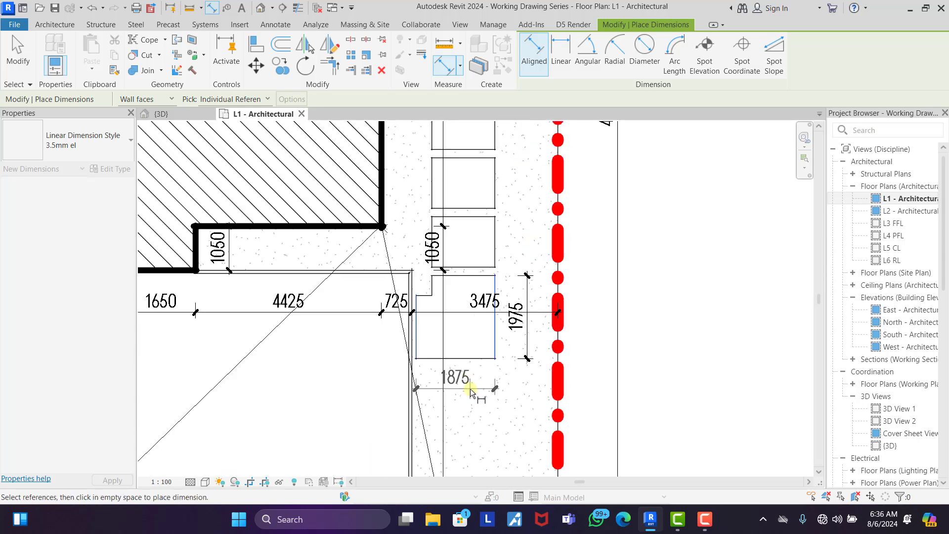
{"action": "left_click", "coordinate": [471, 393]}
- Dimension from the notch edge to the front edge of the front-end slab, with the text inside the slab
{"action": "scroll", "coordinate": [474, 324], "scroll_direction": "down", "scroll_amount": 2}
{"action": "scroll", "coordinate": [472, 324], "scroll_direction": "up", "scroll_amount": 3}
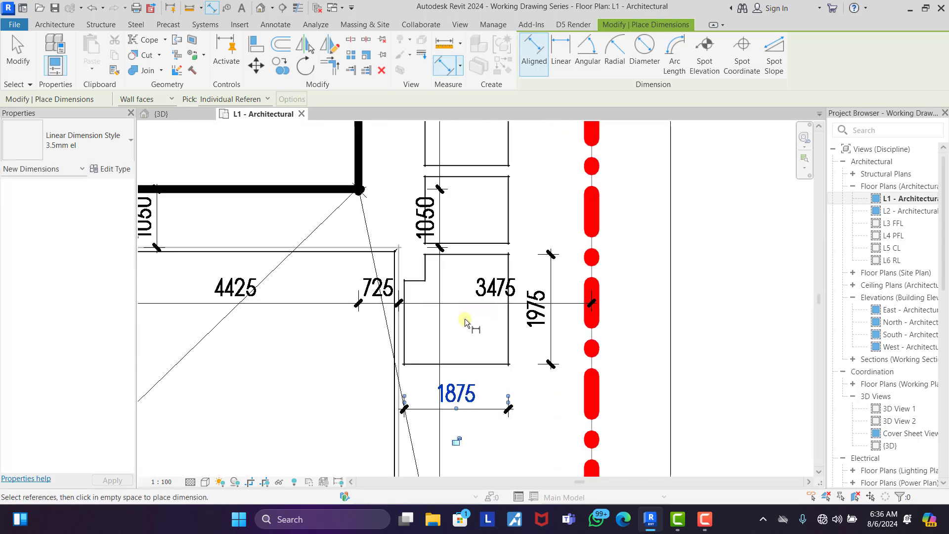
{"action": "left_click", "coordinate": [417, 286]}
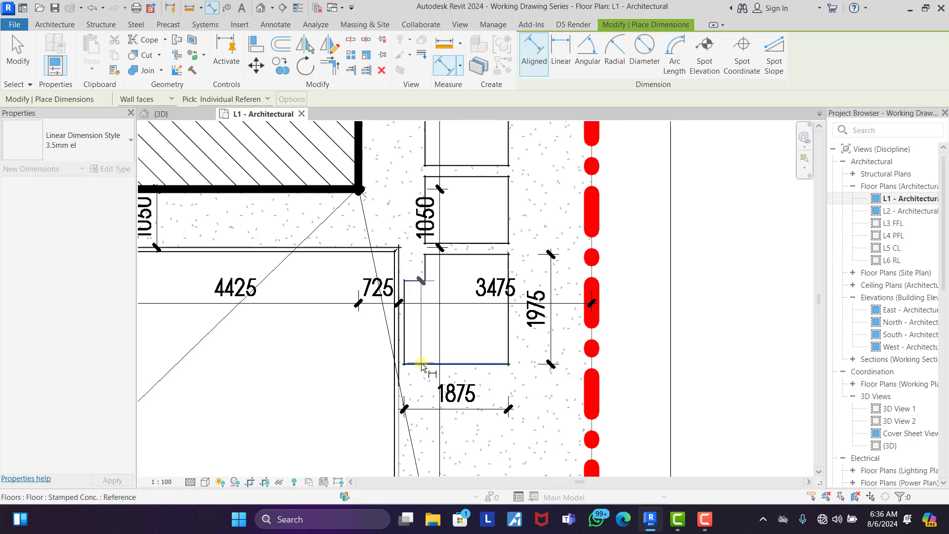
{"action": "left_click", "coordinate": [422, 365]}
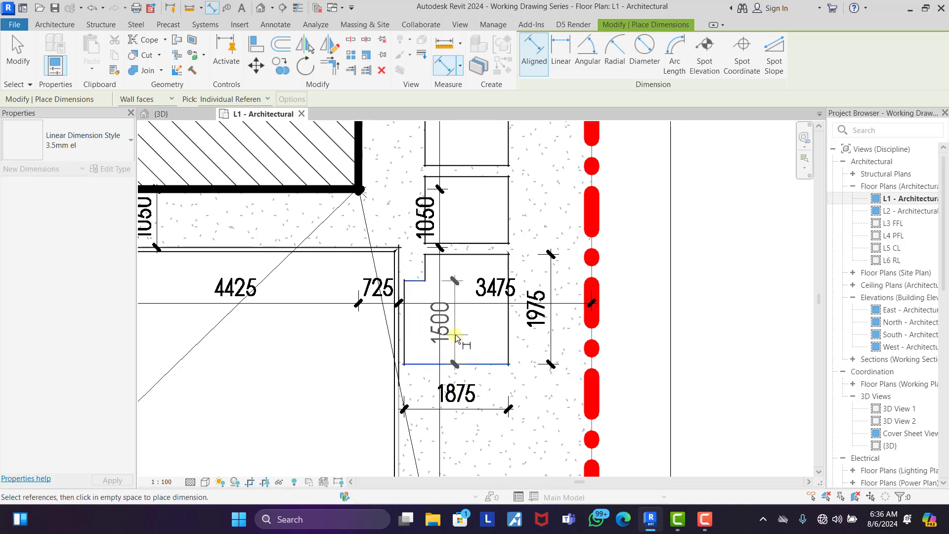
{"action": "left_click", "coordinate": [456, 336]}
{"action": "scroll", "coordinate": [492, 405], "scroll_direction": "down", "scroll_amount": 5}
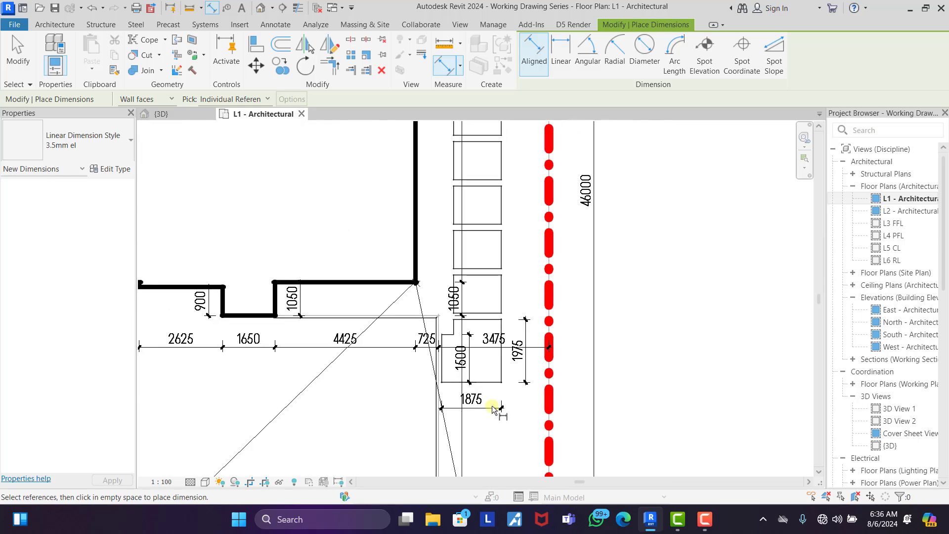
{"action": "scroll", "coordinate": [497, 273], "scroll_direction": "up", "scroll_amount": 8}
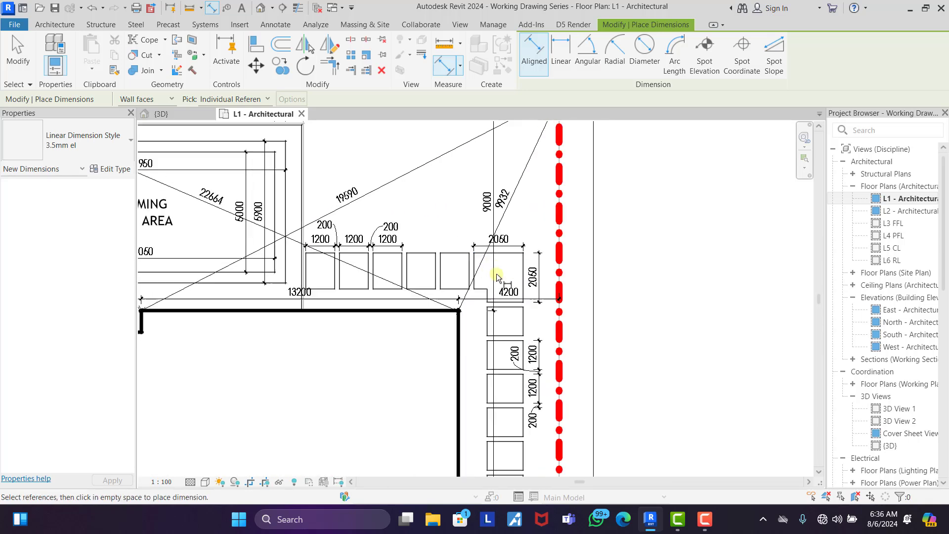
{"action": "left_click", "coordinate": [449, 326]}
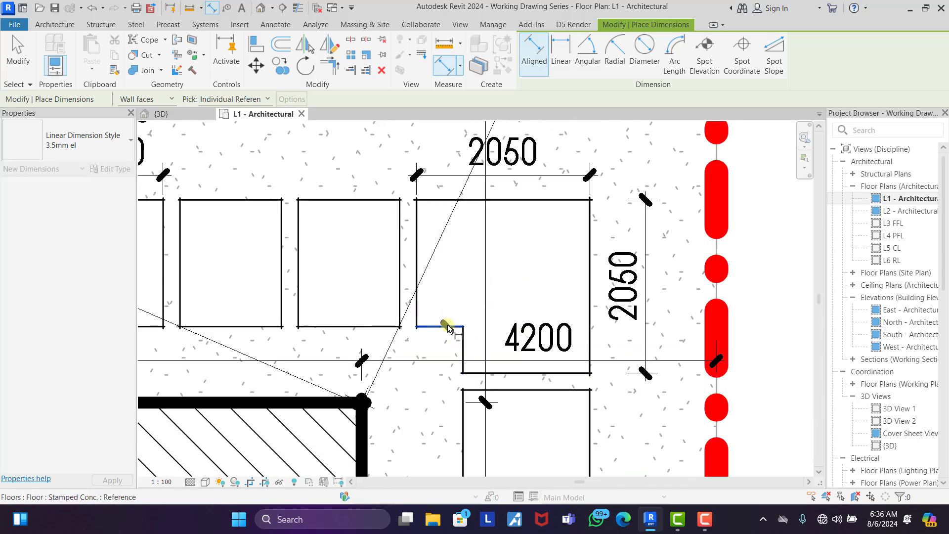
{"action": "left_click", "coordinate": [460, 200]}
{"action": "key", "text": "Escape"}
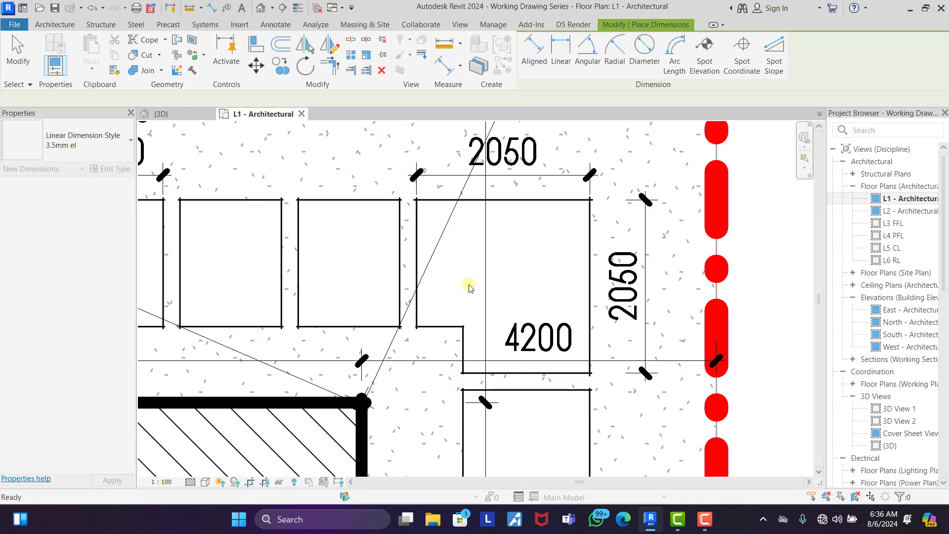
- Dimension from the notch edge to the outer edge of the notched rear corner slab, with the dimension line inside the slab
{"action": "left_click", "coordinate": [463, 341]}
{"action": "left_click", "coordinate": [592, 295]}
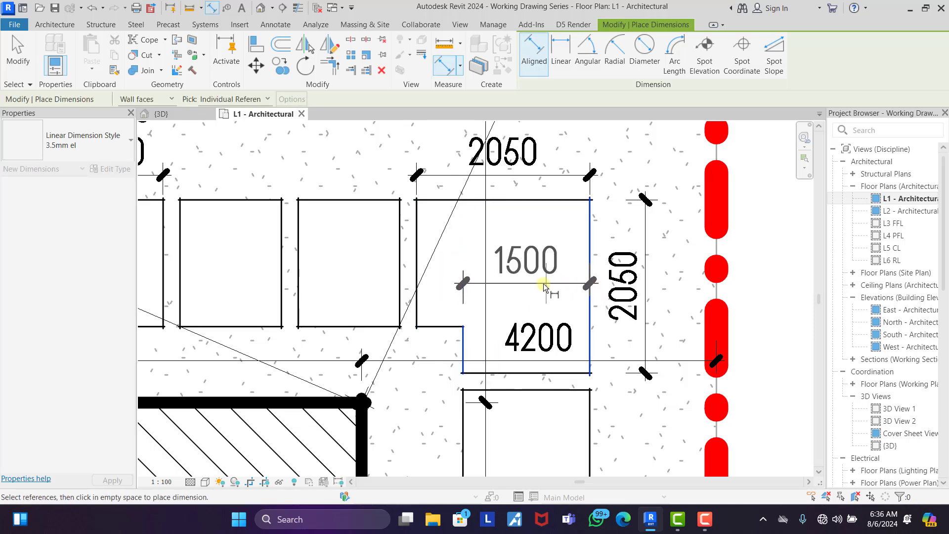
{"action": "scroll", "coordinate": [534, 292], "scroll_direction": "down", "scroll_amount": 6}
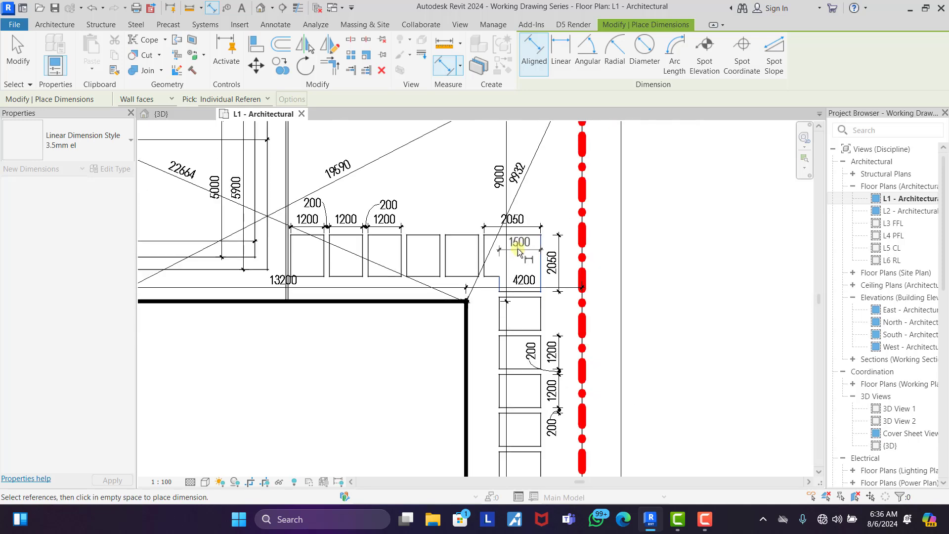
{"action": "scroll", "coordinate": [523, 254], "scroll_direction": "up", "scroll_amount": 3}
{"action": "scroll", "coordinate": [524, 253], "scroll_direction": "up", "scroll_amount": 4}
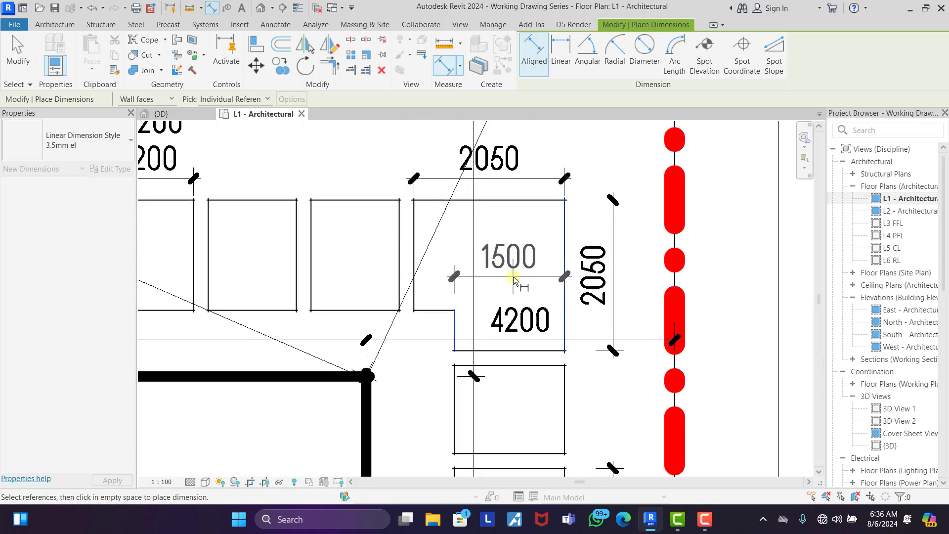
{"action": "left_click", "coordinate": [515, 281]}
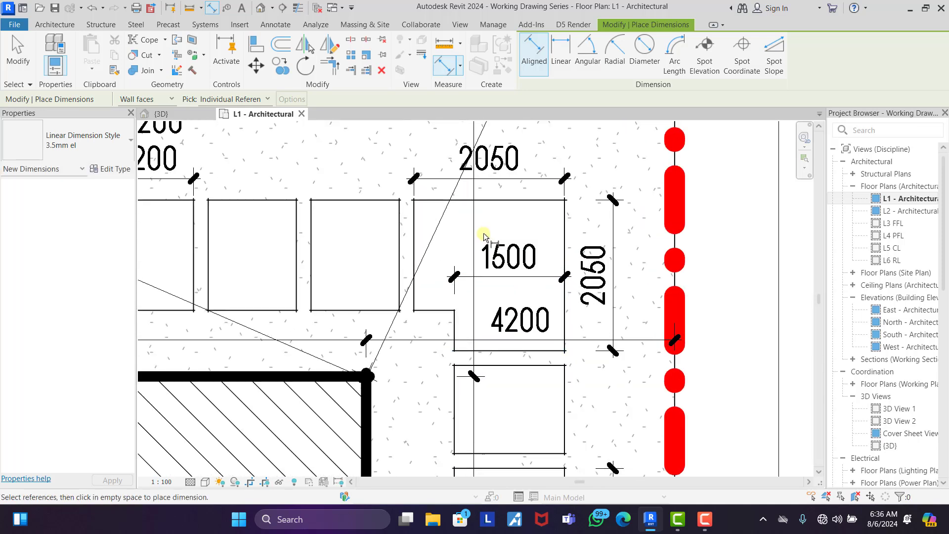
{"action": "scroll", "coordinate": [487, 232], "scroll_direction": "down", "scroll_amount": 4}
{"action": "key", "text": "Escape"}
{"action": "key", "text": "Escape"}
- Review the dimensions across the whole site plan, from the pool area and building to the rounded island near the entrance
{"action": "scroll", "coordinate": [503, 203], "scroll_direction": "down", "scroll_amount": 3}
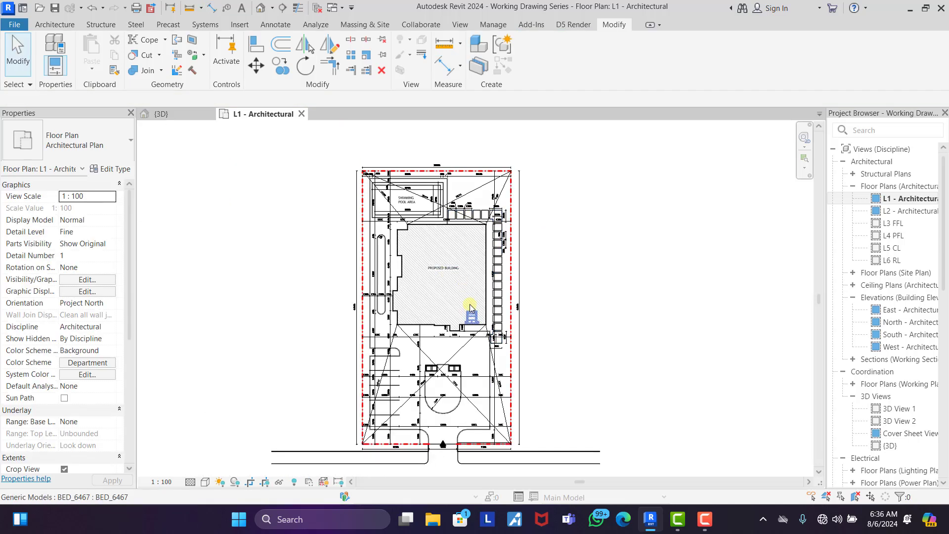
{"action": "scroll", "coordinate": [410, 330], "scroll_direction": "up", "scroll_amount": 1}
{"action": "scroll", "coordinate": [416, 341], "scroll_direction": "up", "scroll_amount": 1}
{"action": "scroll", "coordinate": [426, 366], "scroll_direction": "down", "scroll_amount": 3}
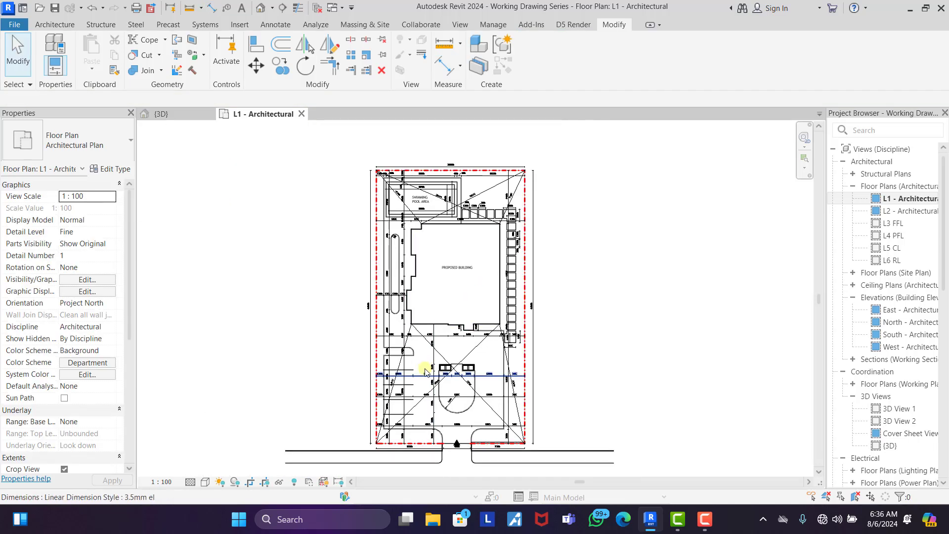
{"action": "scroll", "coordinate": [445, 385], "scroll_direction": "up", "scroll_amount": 2}
{"action": "scroll", "coordinate": [470, 398], "scroll_direction": "down", "scroll_amount": 2}
{"action": "scroll", "coordinate": [479, 233], "scroll_direction": "up", "scroll_amount": 5}
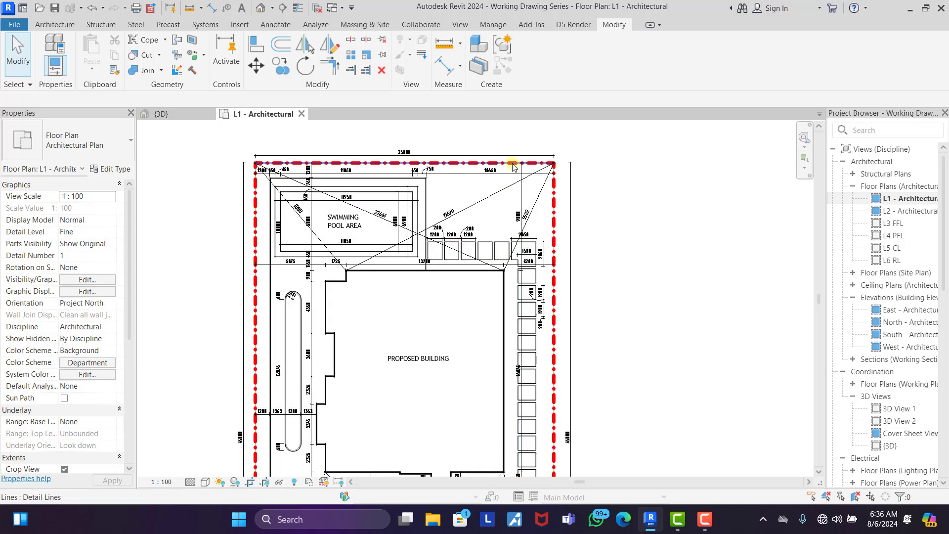
{"action": "scroll", "coordinate": [400, 295], "scroll_direction": "down", "scroll_amount": 3}
{"action": "scroll", "coordinate": [401, 295], "scroll_direction": "up", "scroll_amount": 2}
{"action": "scroll", "coordinate": [401, 296], "scroll_direction": "down", "scroll_amount": 2}
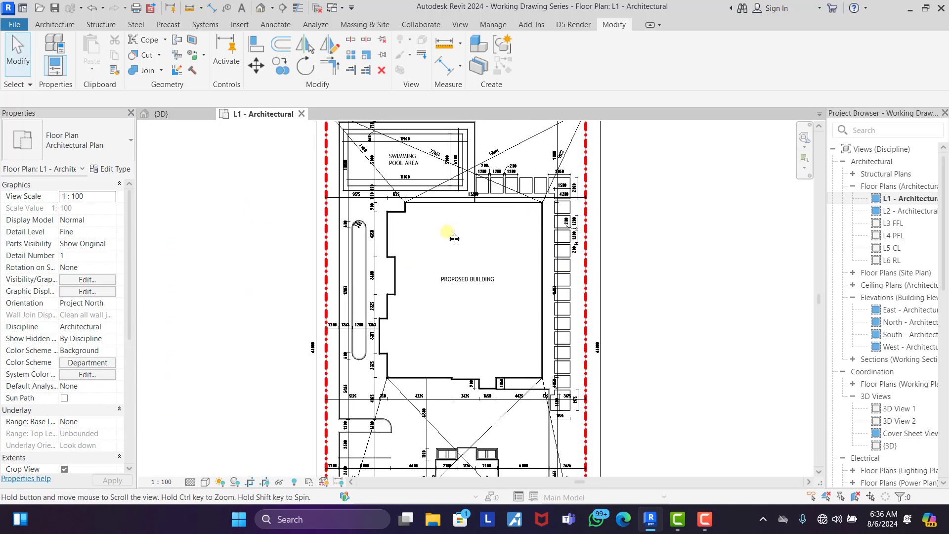
{"action": "scroll", "coordinate": [438, 325], "scroll_direction": "down", "scroll_amount": 2}
{"action": "middle_click_drag", "start_coordinate": [458, 352], "coordinate": [436, 293]}
{"action": "scroll", "coordinate": [437, 293], "scroll_direction": "up", "scroll_amount": 4}
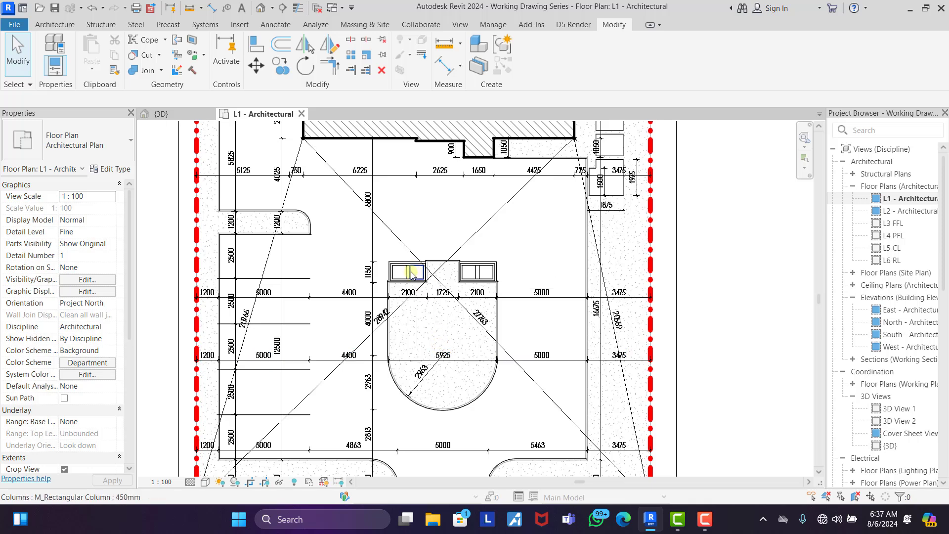
- Place a diagonal aligned dimension from the front-left site corner to the front outer corner of the 450 mm column in the island's left box
{"action": "key", "text": "d"}
{"action": "key", "text": "i"}
{"action": "scroll", "coordinate": [418, 296], "scroll_direction": "up", "scroll_amount": 2}
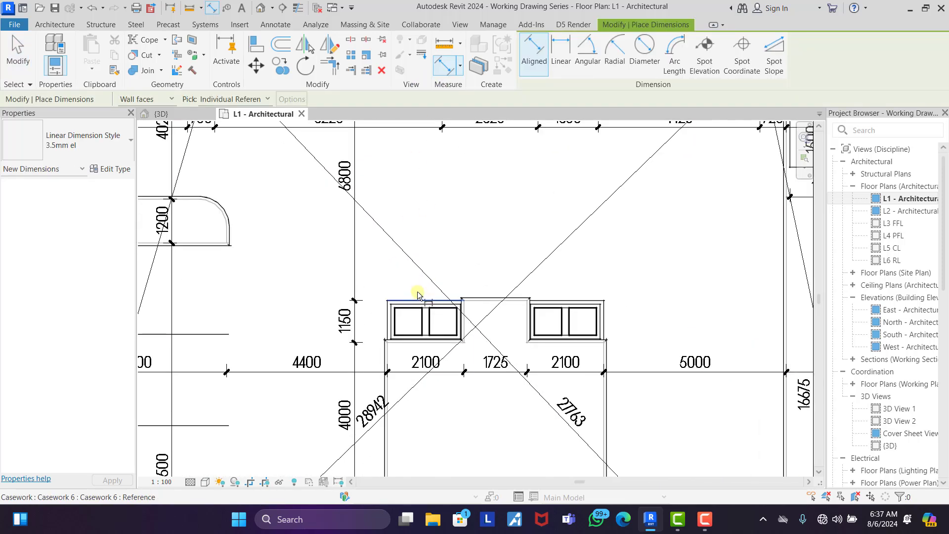
{"action": "scroll", "coordinate": [434, 294], "scroll_direction": "down", "scroll_amount": 3}
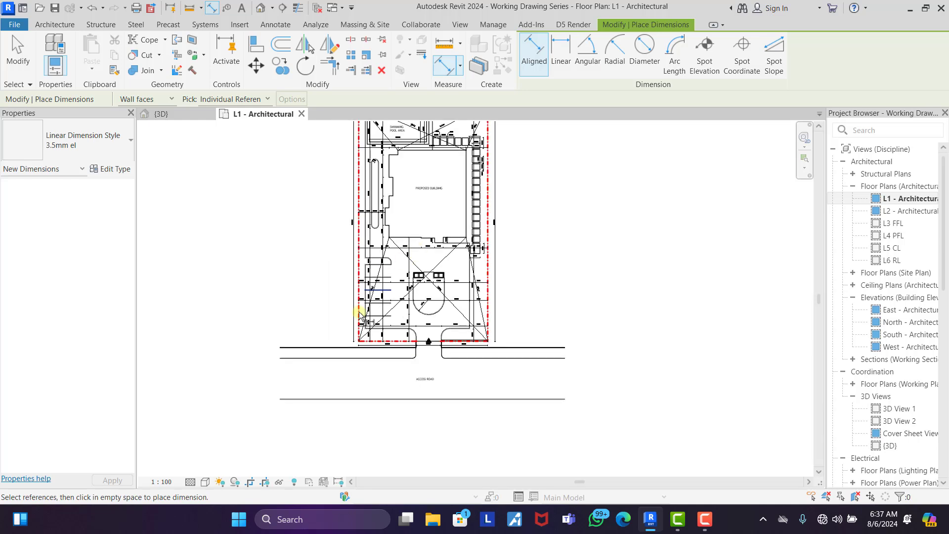
{"action": "scroll", "coordinate": [354, 341], "scroll_direction": "up", "scroll_amount": 5}
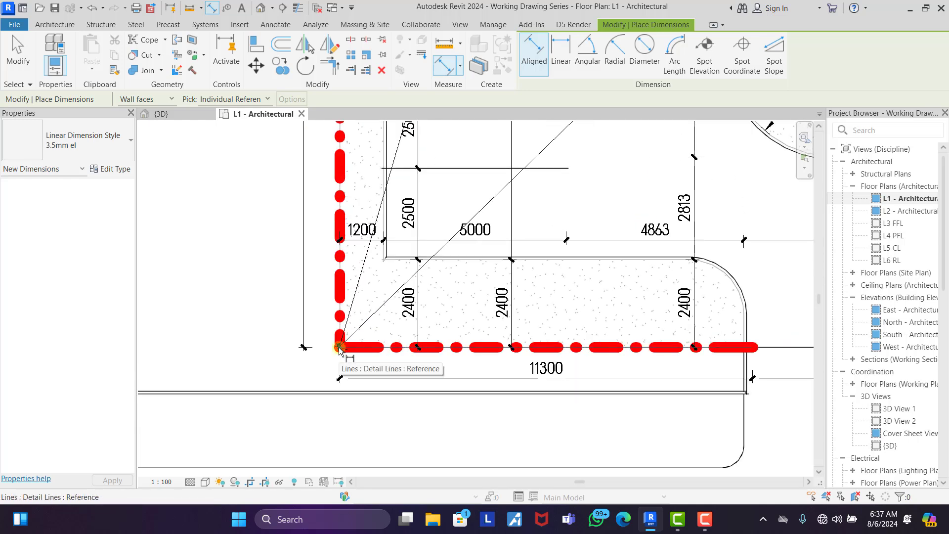
{"action": "left_click", "coordinate": [339, 348]}
{"action": "scroll", "coordinate": [328, 384], "scroll_direction": "down", "scroll_amount": 3}
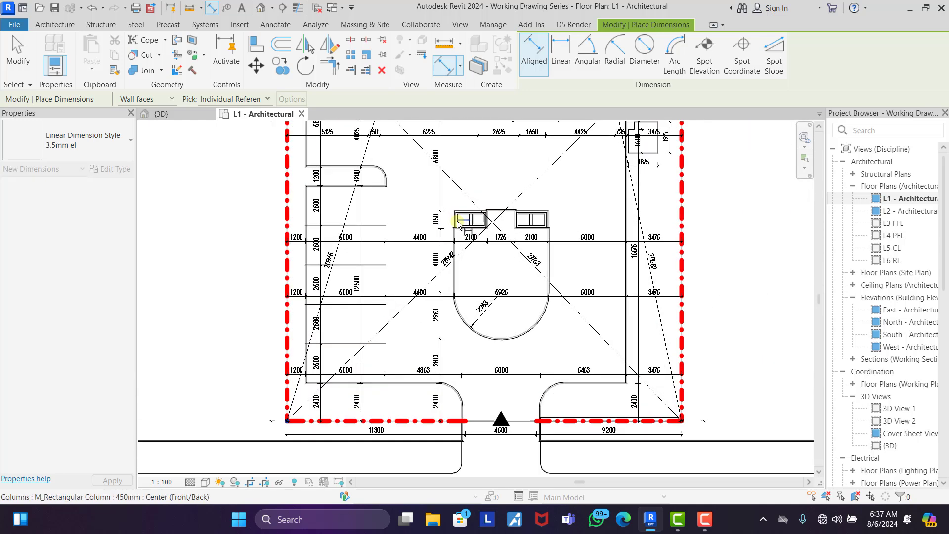
{"action": "scroll", "coordinate": [458, 225], "scroll_direction": "up", "scroll_amount": 5}
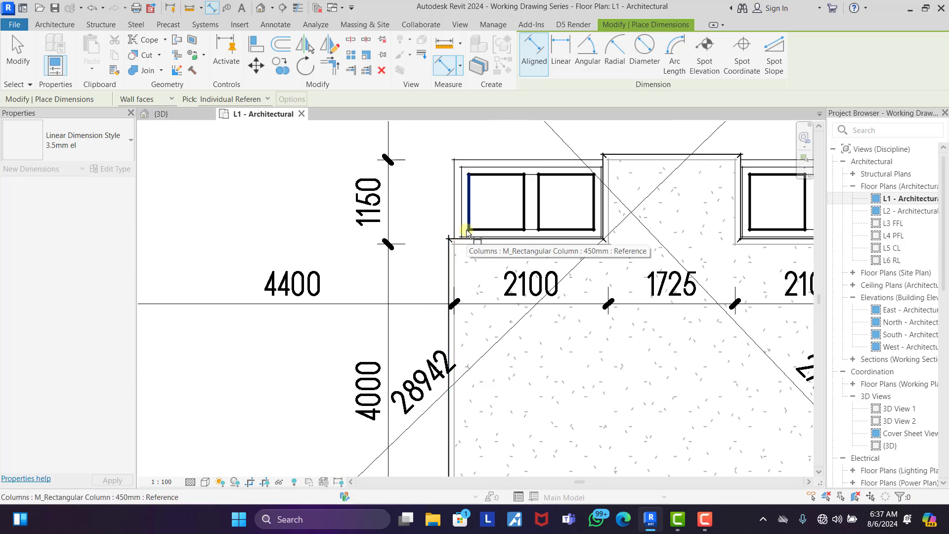
{"action": "key", "text": "Tab"}
{"action": "key", "text": "Tab"}
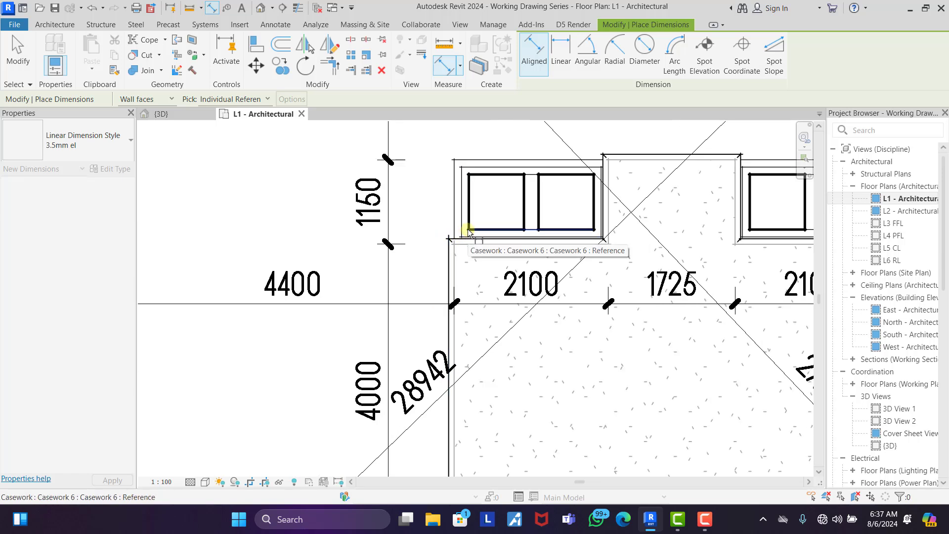
{"action": "key", "text": "Tab"}
{"action": "scroll", "coordinate": [469, 230], "scroll_direction": "up", "scroll_amount": 6}
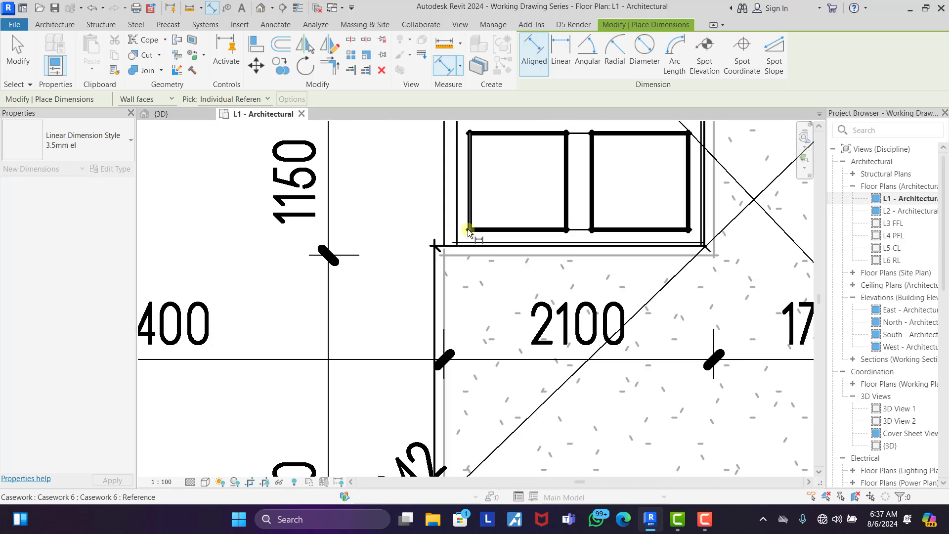
{"action": "left_click", "coordinate": [471, 231]}
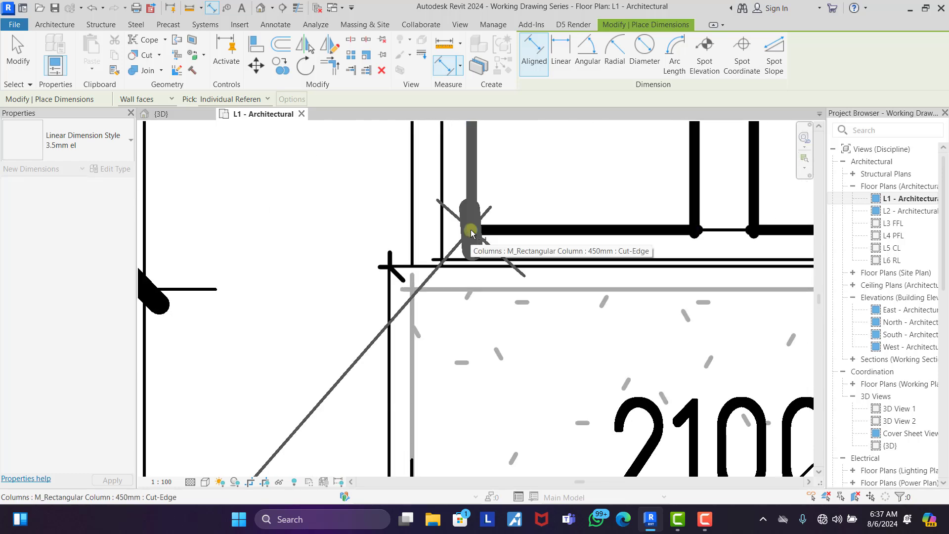
{"action": "key", "text": "Escape"}
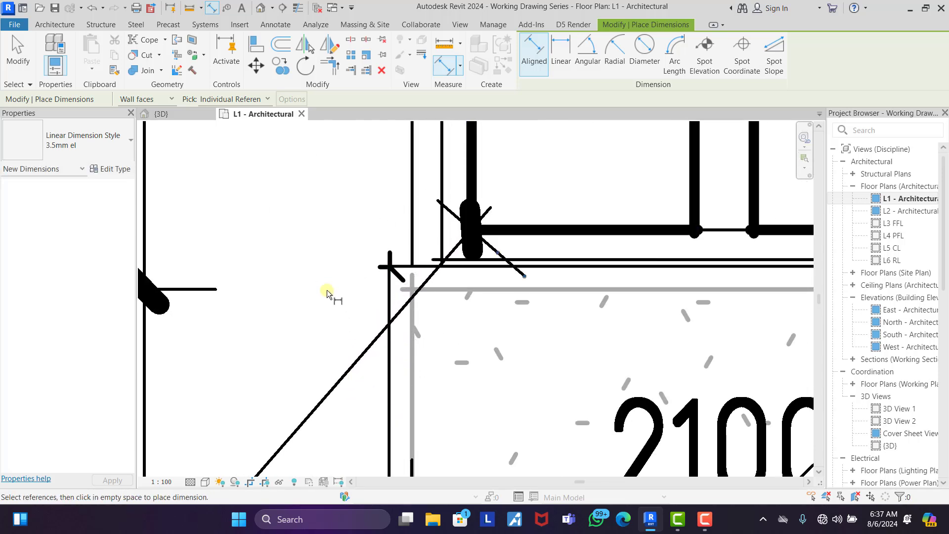
- Dimension diagonally from the same column corner in the island's left box to the front-right site corner
{"action": "key", "text": "Tab"}
{"action": "key", "text": "Tab"}
{"action": "key", "text": "Tab"}
{"action": "key", "text": "Tab"}
{"action": "key", "text": "Tab"}
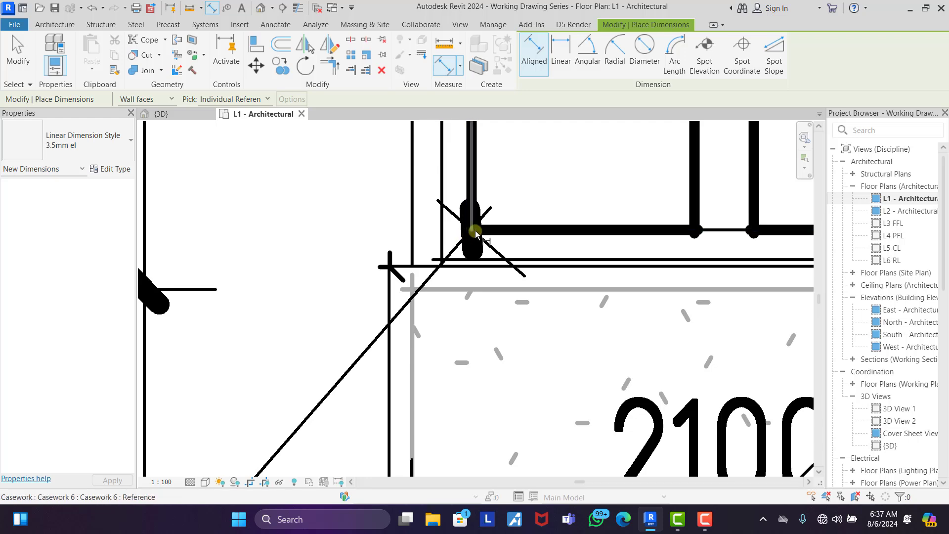
{"action": "scroll", "coordinate": [470, 228], "scroll_direction": "down", "scroll_amount": 8}
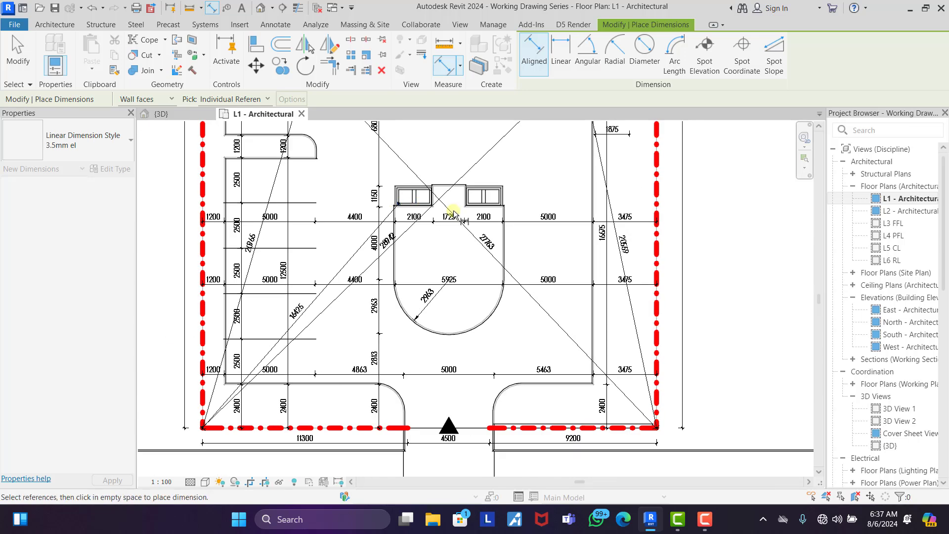
{"action": "scroll", "coordinate": [617, 360], "scroll_direction": "up", "scroll_amount": 5}
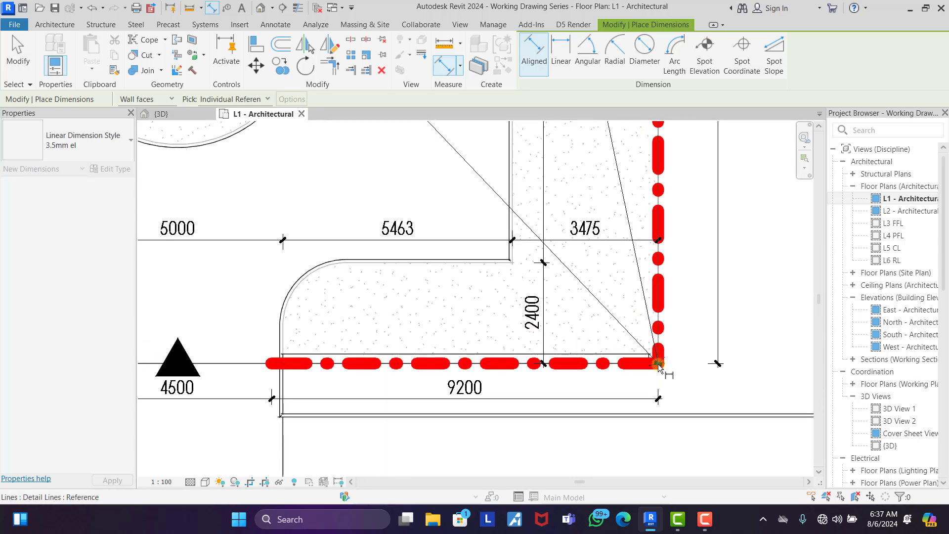
{"action": "left_click", "coordinate": [659, 366]}
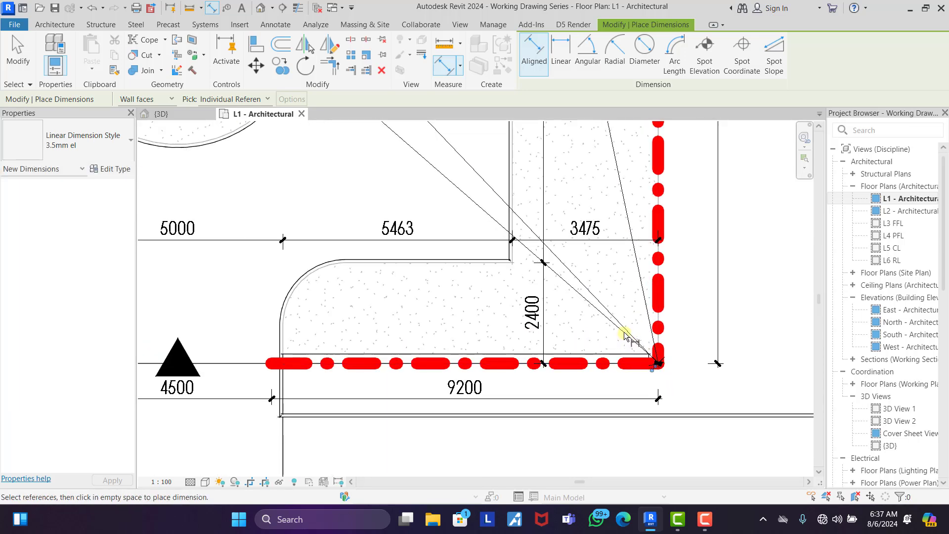
- Try to dimension diagonally from the front-right corner of the left box's second column to the front-right site corner
{"action": "scroll", "coordinate": [625, 336], "scroll_direction": "down", "scroll_amount": 5}
{"action": "scroll", "coordinate": [478, 237], "scroll_direction": "up", "scroll_amount": 5}
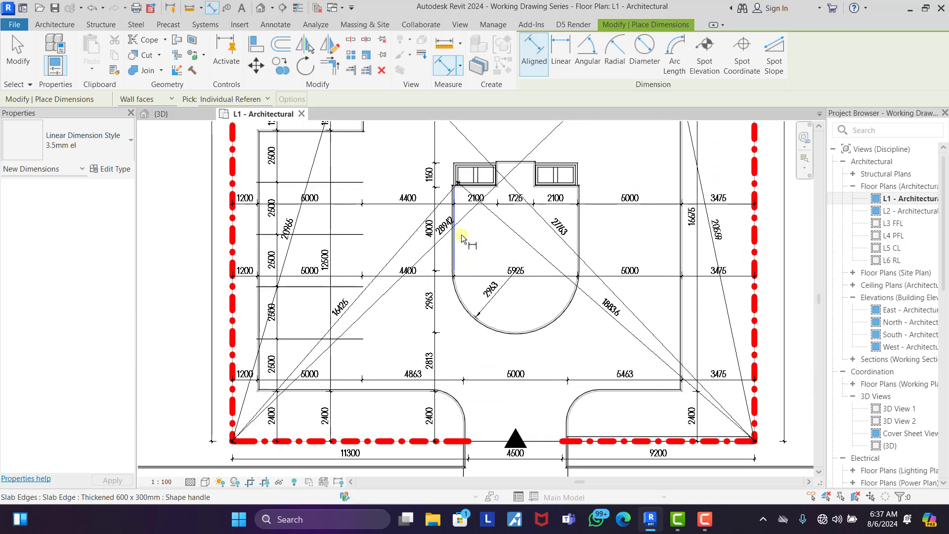
{"action": "scroll", "coordinate": [479, 221], "scroll_direction": "down", "scroll_amount": 3}
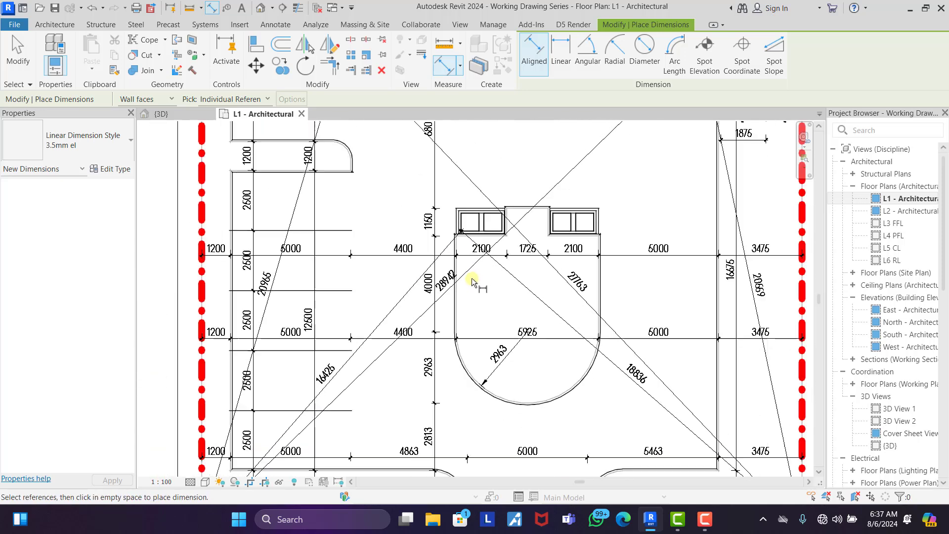
{"action": "scroll", "coordinate": [449, 235], "scroll_direction": "up", "scroll_amount": 6}
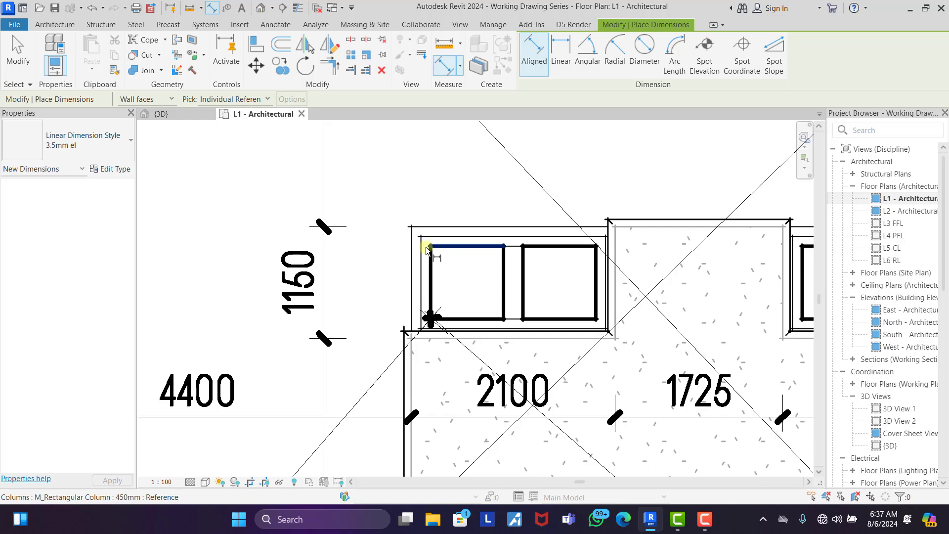
{"action": "scroll", "coordinate": [427, 246], "scroll_direction": "up", "scroll_amount": 2}
{"action": "scroll", "coordinate": [428, 247], "scroll_direction": "down", "scroll_amount": 3}
{"action": "scroll", "coordinate": [431, 248], "scroll_direction": "up", "scroll_amount": 5}
{"action": "scroll", "coordinate": [423, 250], "scroll_direction": "down", "scroll_amount": 4}
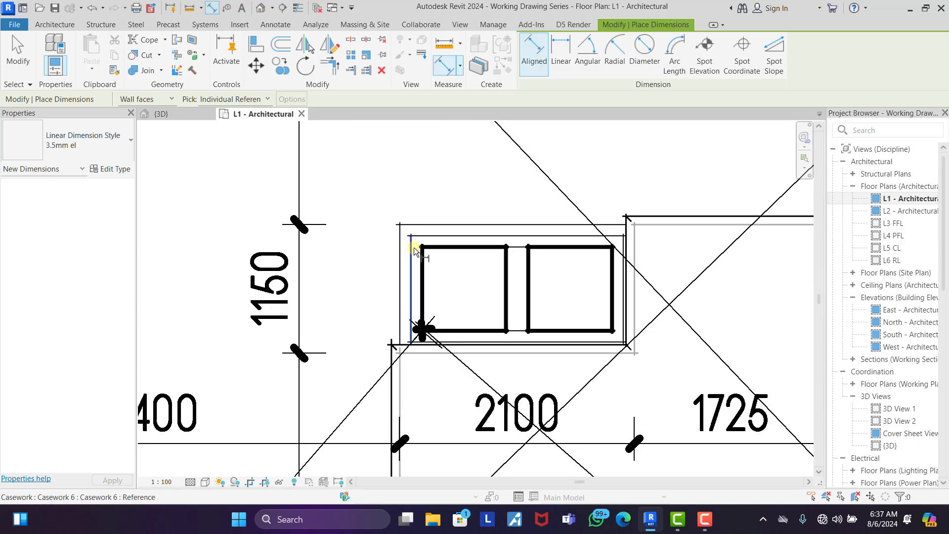
{"action": "scroll", "coordinate": [541, 318], "scroll_direction": "down", "scroll_amount": 3}
{"action": "scroll", "coordinate": [526, 293], "scroll_direction": "up", "scroll_amount": 7}
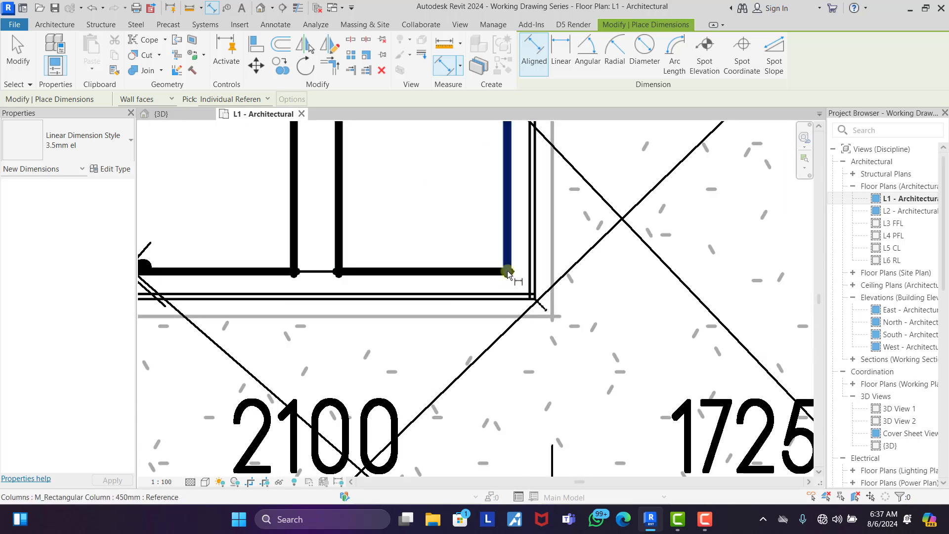
{"action": "key", "text": "Tab"}
{"action": "key", "text": "Tab"}
{"action": "key", "text": "Tab"}
{"action": "key", "text": "Tab"}
{"action": "key", "text": "Tab"}
{"action": "key", "text": "Tab"}
{"action": "key", "text": "Tab"}
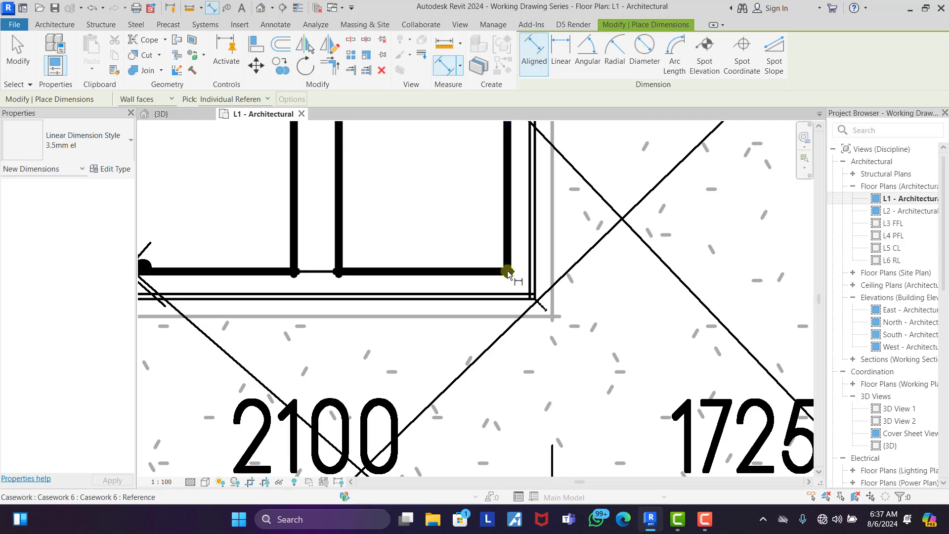
{"action": "left_click", "coordinate": [508, 273]}
{"action": "scroll", "coordinate": [494, 267], "scroll_direction": "down", "scroll_amount": 6}
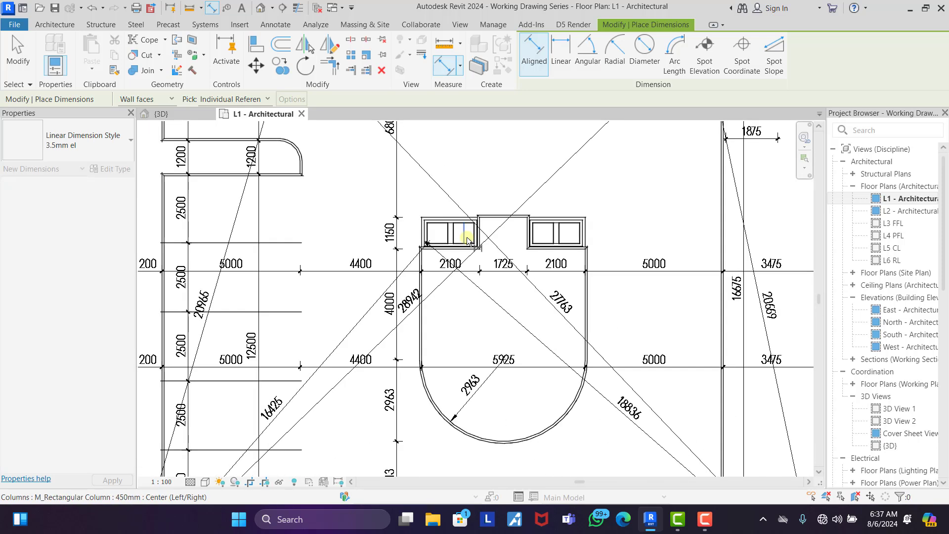
{"action": "scroll", "coordinate": [638, 388], "scroll_direction": "up", "scroll_amount": 5}
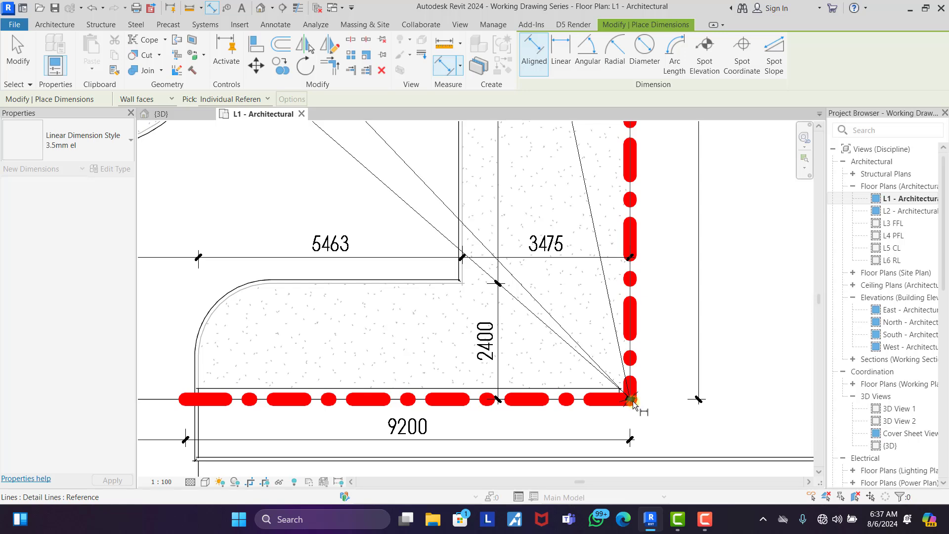
{"action": "left_click", "coordinate": [599, 368]}
{"action": "scroll", "coordinate": [599, 379], "scroll_direction": "down", "scroll_amount": 5}
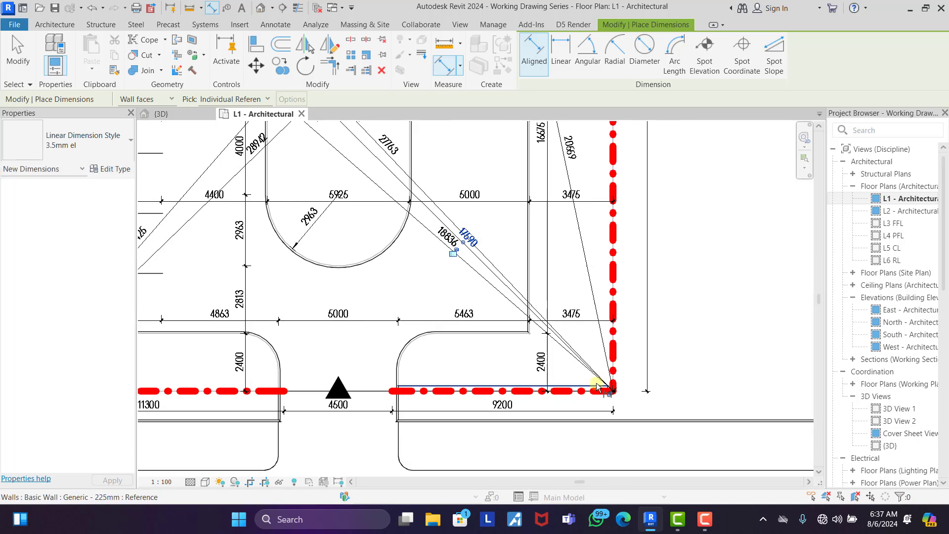
- Undo the last diagonal dimension between the left box's second column and the front-right site corner
{"action": "scroll", "coordinate": [494, 246], "scroll_direction": "up", "scroll_amount": 3}
{"action": "scroll", "coordinate": [579, 350], "scroll_direction": "down", "scroll_amount": 3}
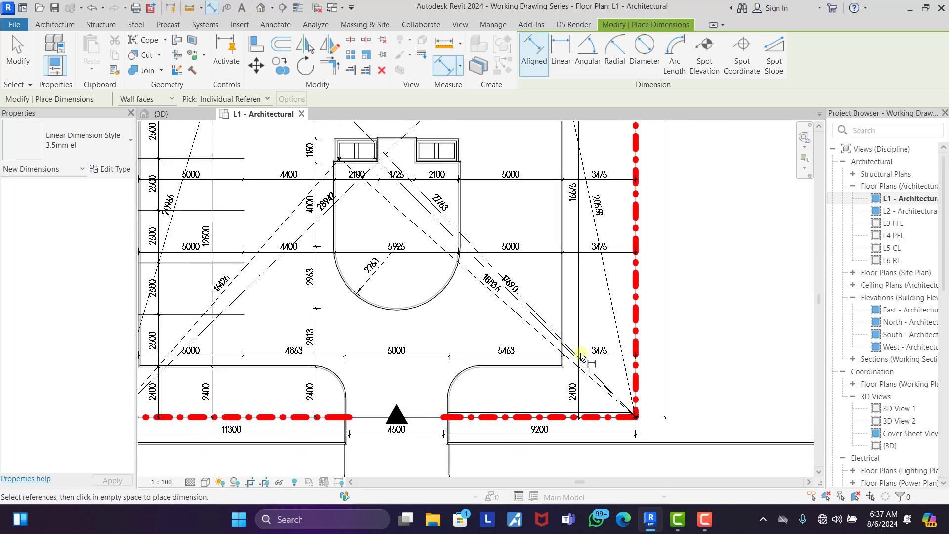
{"action": "scroll", "coordinate": [402, 182], "scroll_direction": "up", "scroll_amount": 10}
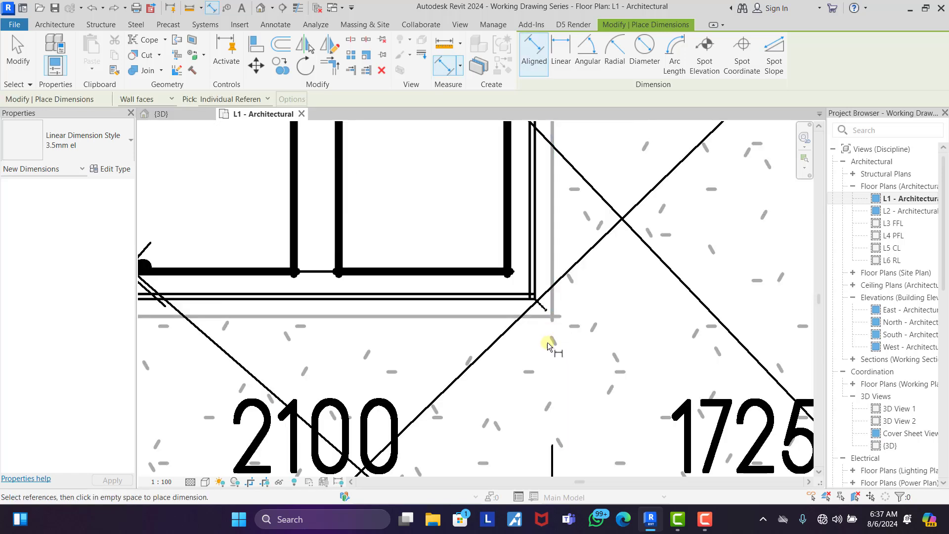
- Dimension diagonally from the rear outer corner of the island's left box column to the front-left site corner
{"action": "scroll", "coordinate": [402, 182], "scroll_direction": "down", "scroll_amount": 6}
{"action": "scroll", "coordinate": [450, 272], "scroll_direction": "up", "scroll_amount": 3}
{"action": "scroll", "coordinate": [511, 267], "scroll_direction": "down", "scroll_amount": 3}
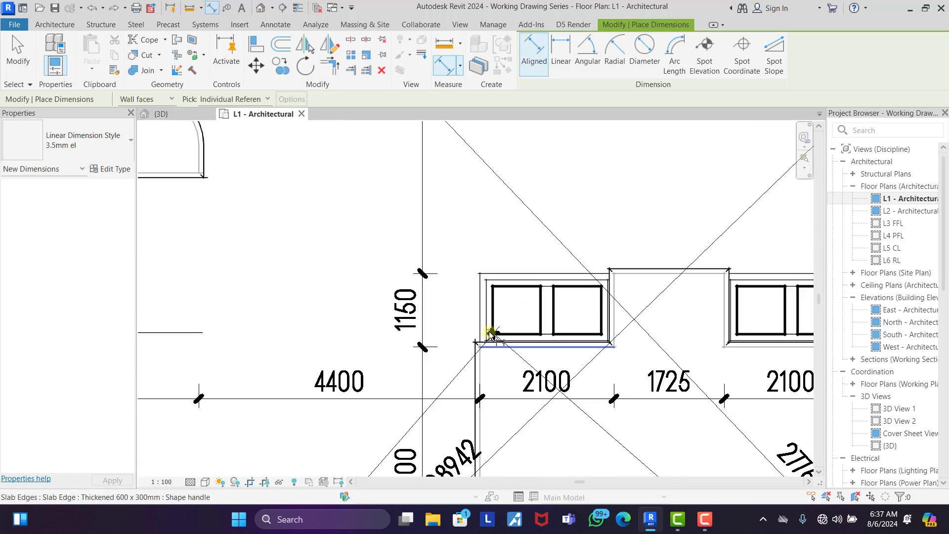
{"action": "scroll", "coordinate": [489, 332], "scroll_direction": "up", "scroll_amount": 7}
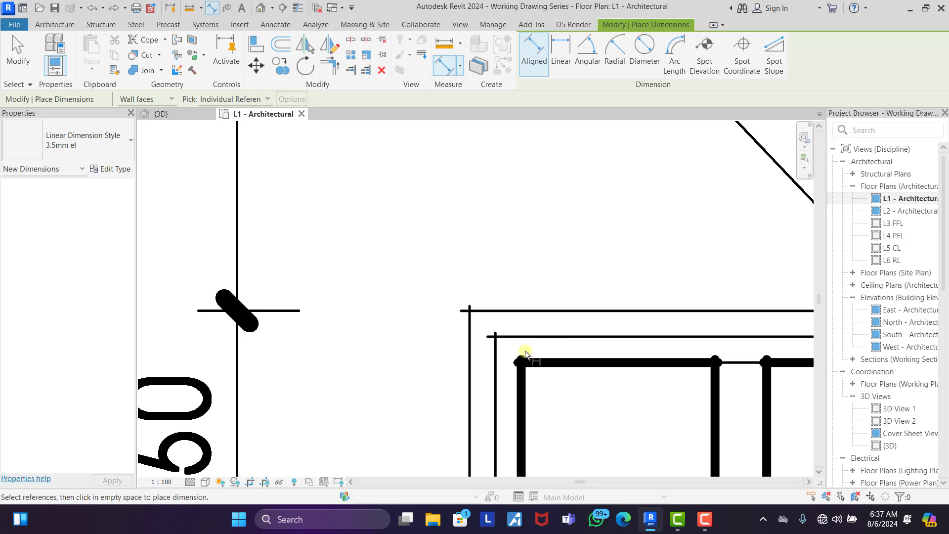
{"action": "key", "text": "Tab"}
{"action": "key", "text": "Tab"}
{"action": "key", "text": "Tab"}
{"action": "key", "text": "Tab"}
{"action": "key", "text": "Tab"}
{"action": "key", "text": "Tab"}
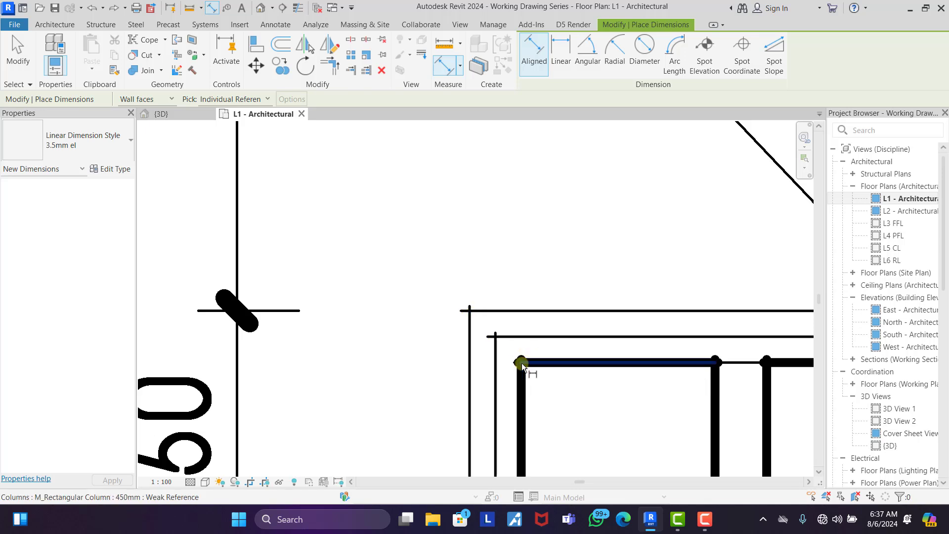
{"action": "left_click", "coordinate": [521, 363]}
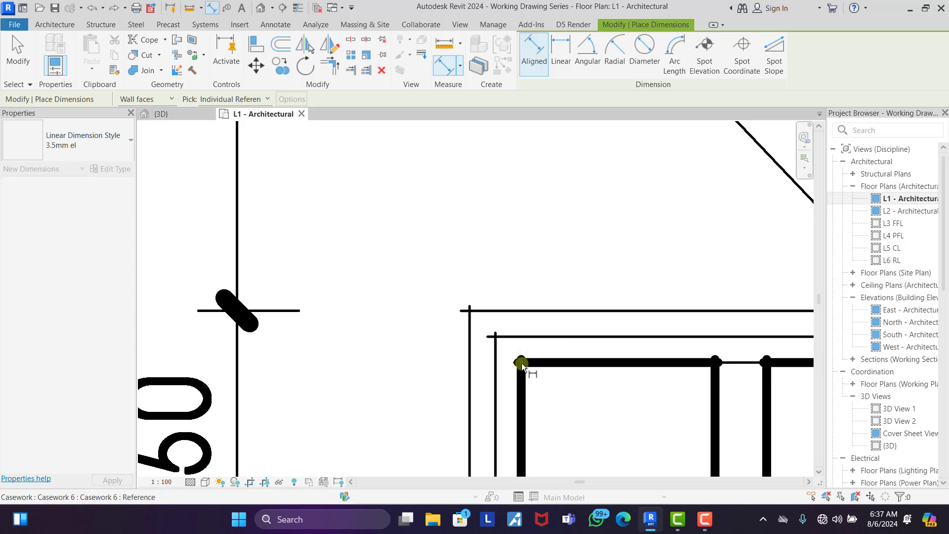
{"action": "scroll", "coordinate": [521, 363], "scroll_direction": "down", "scroll_amount": 5}
{"action": "scroll", "coordinate": [521, 363], "scroll_direction": "down", "scroll_amount": 8}
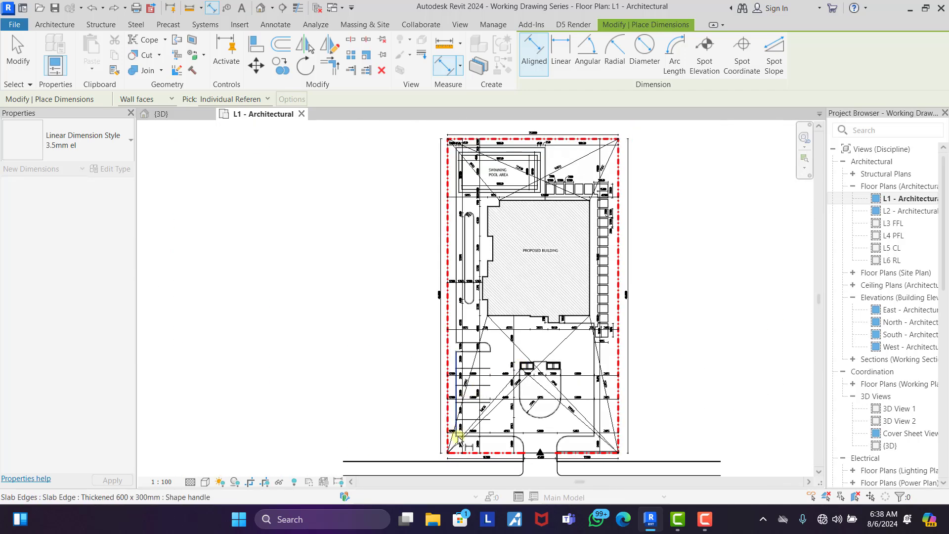
{"action": "scroll", "coordinate": [458, 436], "scroll_direction": "up", "scroll_amount": 6}
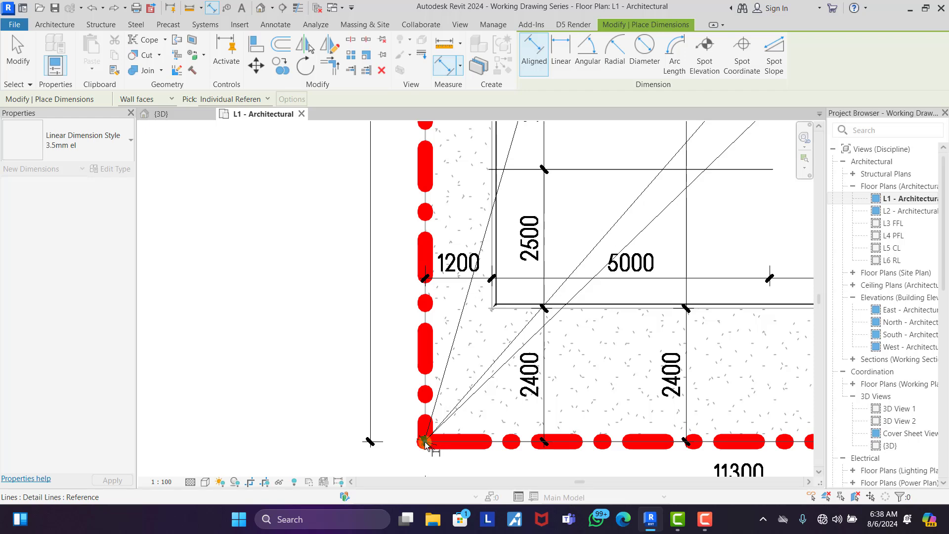
{"action": "left_click", "coordinate": [468, 385]}
{"action": "scroll", "coordinate": [403, 438], "scroll_direction": "down", "scroll_amount": 5}
- Shift the text of the new diagonal dimension up along its line, clear of the adjacent diagonal's value
{"action": "scroll", "coordinate": [498, 341], "scroll_direction": "up", "scroll_amount": 5}
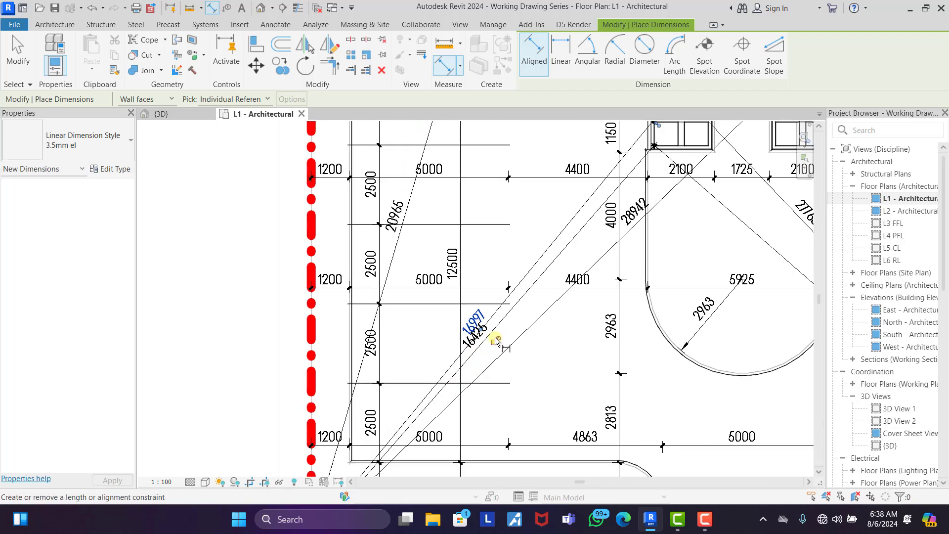
{"action": "left_click_drag", "start_coordinate": [472, 319], "coordinate": [513, 269]}
{"action": "scroll", "coordinate": [418, 341], "scroll_direction": "down", "scroll_amount": 5}
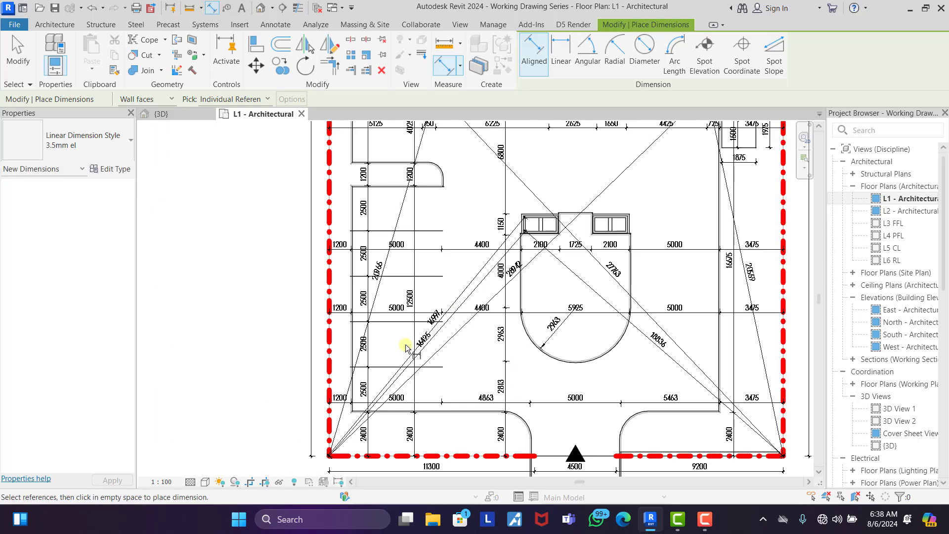
- Dimension diagonally from the rear outer corner of the island's left box column to the rear-left site corner
{"action": "scroll", "coordinate": [544, 272], "scroll_direction": "up", "scroll_amount": 6}
{"action": "scroll", "coordinate": [397, 219], "scroll_direction": "up", "scroll_amount": 4}
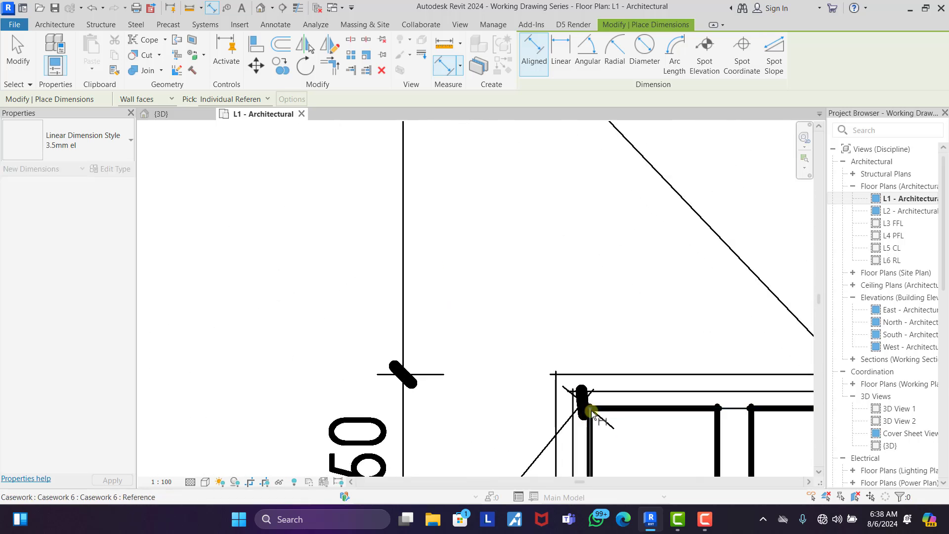
{"action": "scroll", "coordinate": [592, 410], "scroll_direction": "down", "scroll_amount": 8}
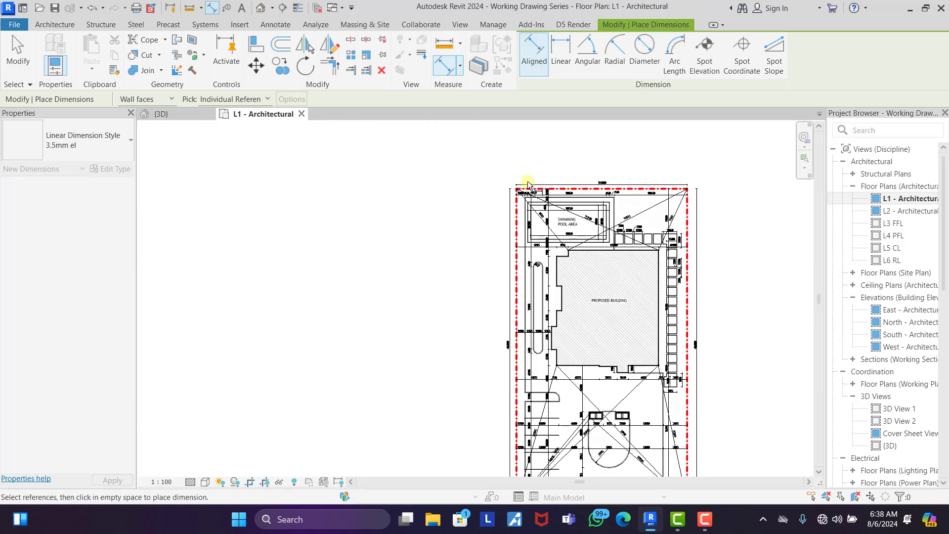
{"action": "scroll", "coordinate": [502, 198], "scroll_direction": "up", "scroll_amount": 7}
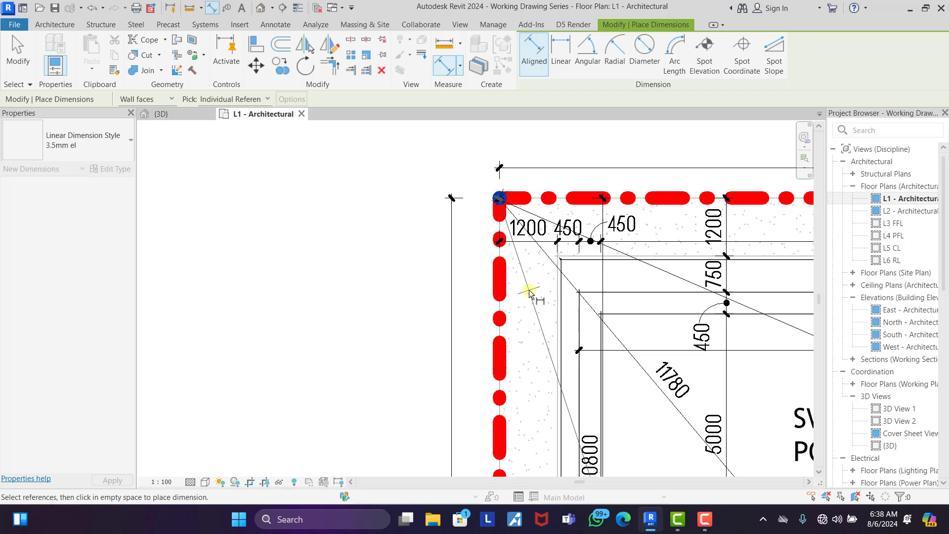
{"action": "scroll", "coordinate": [417, 212], "scroll_direction": "down", "scroll_amount": 6}
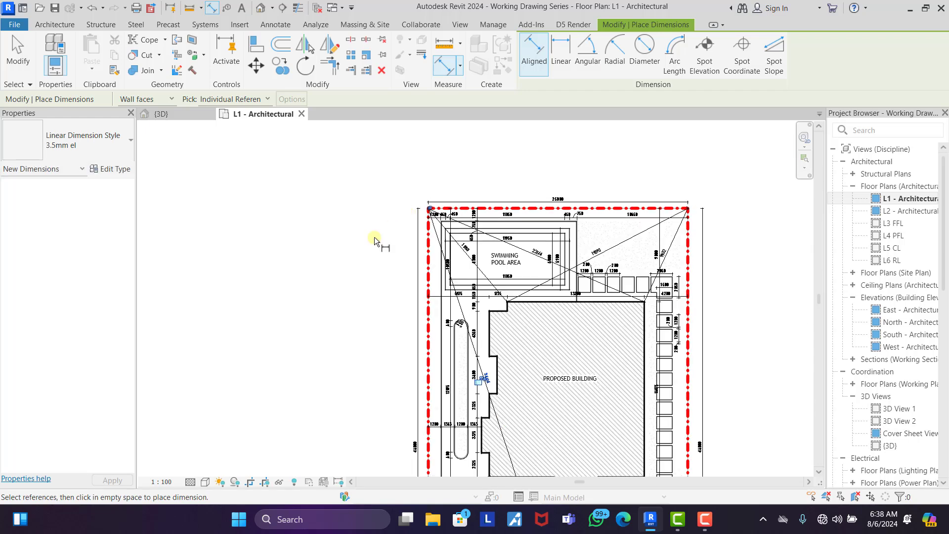
{"action": "scroll", "coordinate": [339, 223], "scroll_direction": "down", "scroll_amount": 2}
{"action": "scroll", "coordinate": [423, 307], "scroll_direction": "up", "scroll_amount": 6}
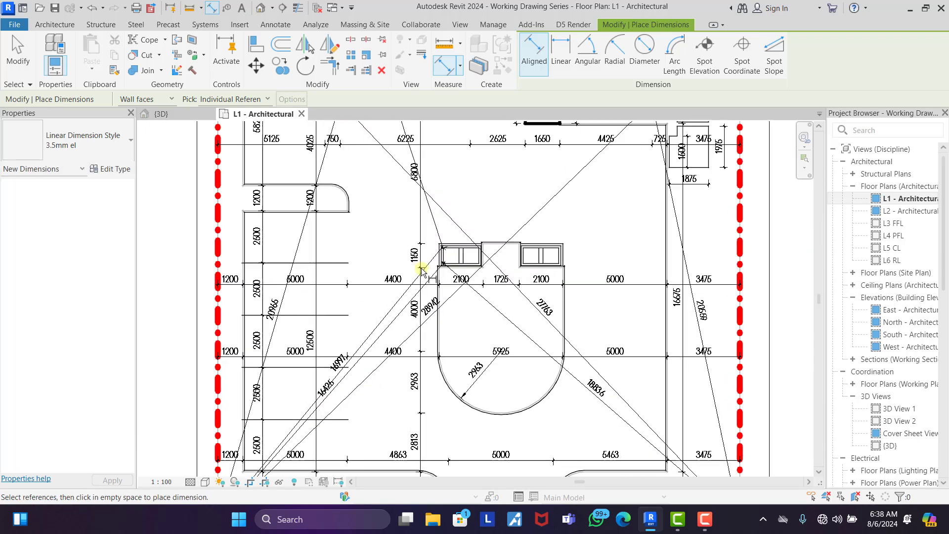
{"action": "scroll", "coordinate": [460, 340], "scroll_direction": "down", "scroll_amount": 5}
{"action": "key", "text": "Escape"}
{"action": "key", "text": "Escape"}
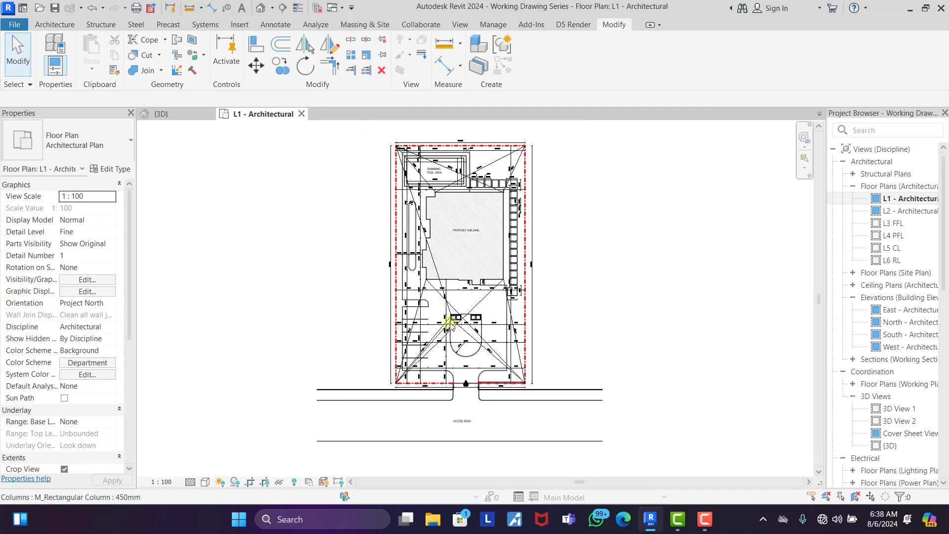
- Add an overall aligned dimension between the left and right site boundaries, placed just below the front boundary's segment dimensions
{"action": "scroll", "coordinate": [445, 247], "scroll_direction": "up", "scroll_amount": 3}
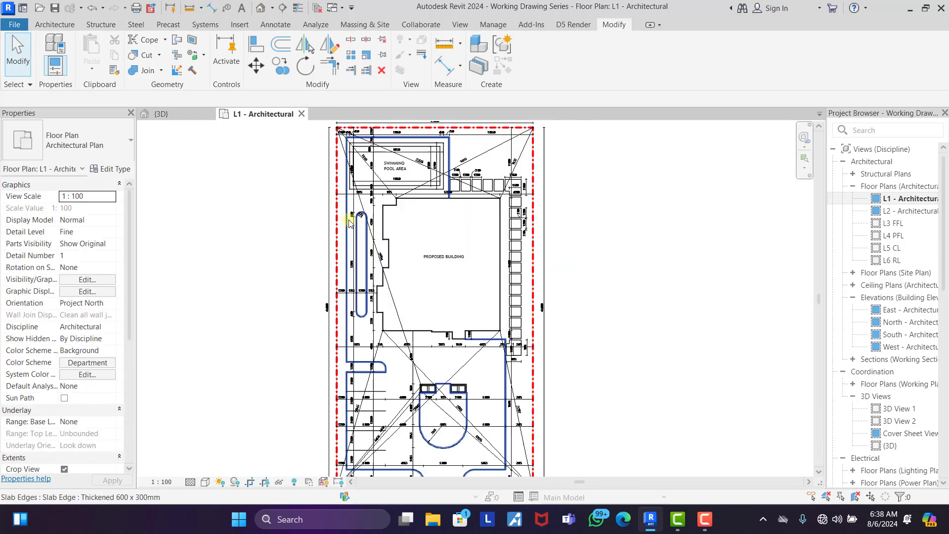
{"action": "scroll", "coordinate": [398, 251], "scroll_direction": "down", "scroll_amount": 3}
{"action": "left_click", "coordinate": [444, 72]}
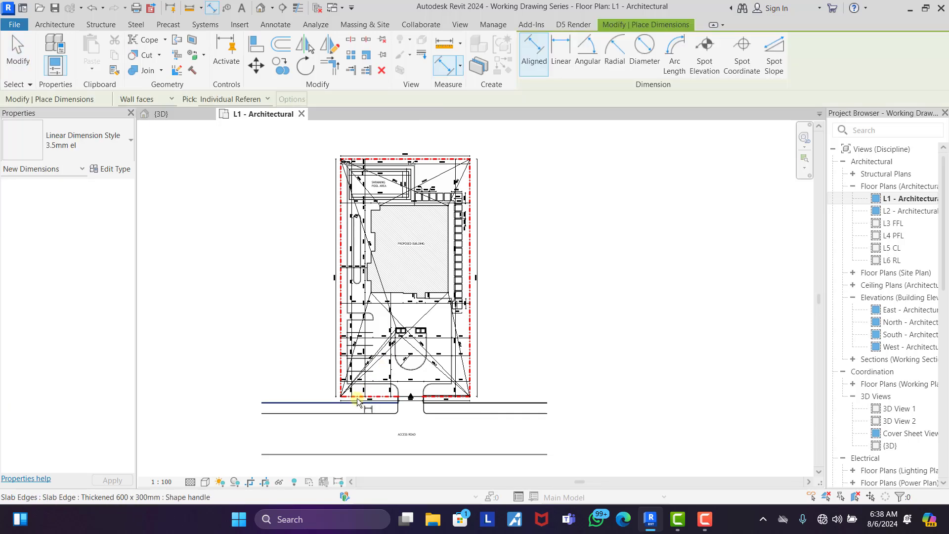
{"action": "scroll", "coordinate": [357, 398], "scroll_direction": "up", "scroll_amount": 4}
{"action": "left_click", "coordinate": [310, 375]}
{"action": "left_click", "coordinate": [760, 381]}
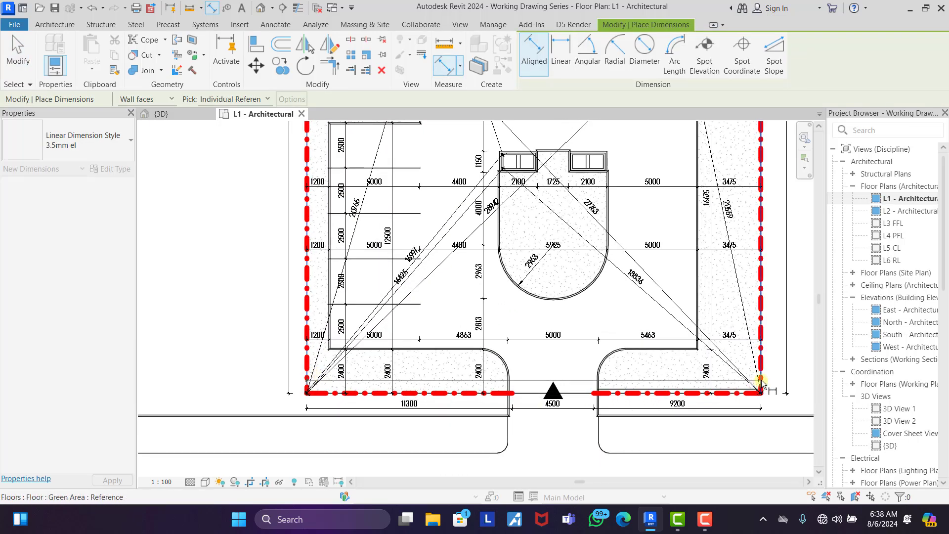
{"action": "left_click", "coordinate": [562, 431]}
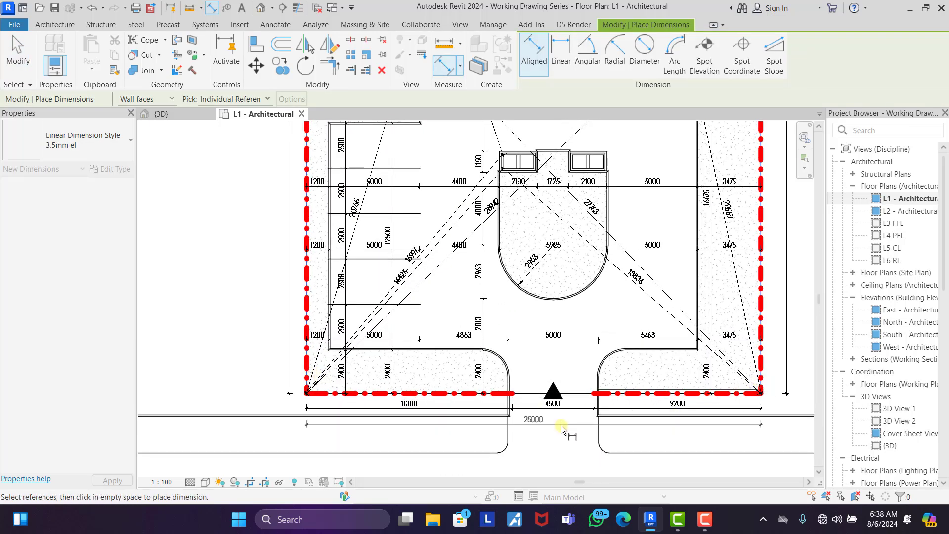
{"action": "left_click", "coordinate": [562, 426]}
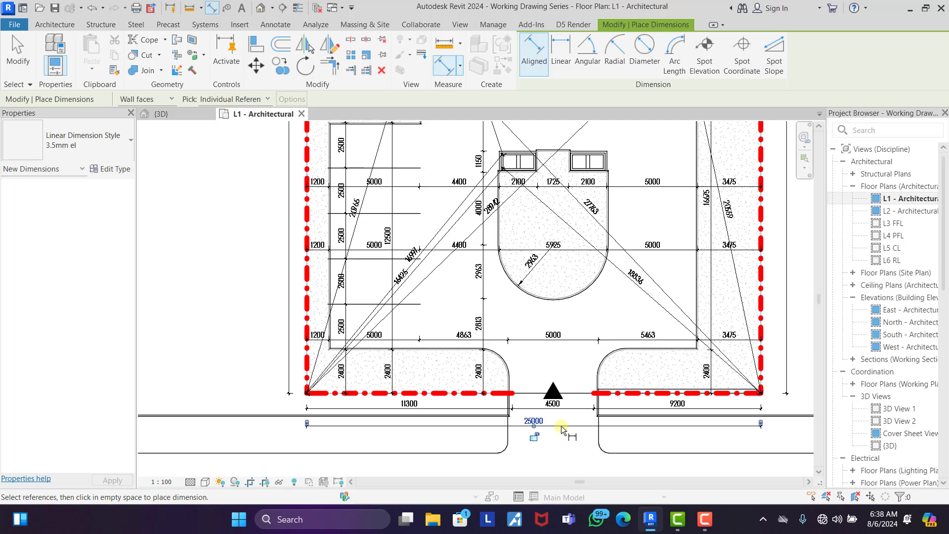
{"action": "key", "text": "Escape"}
{"action": "key", "text": "Escape"}
- Review the dimensioned site layout as a whole, checking the boundary, building, pool and island dimensions
{"action": "scroll", "coordinate": [308, 384], "scroll_direction": "down", "scroll_amount": 5}
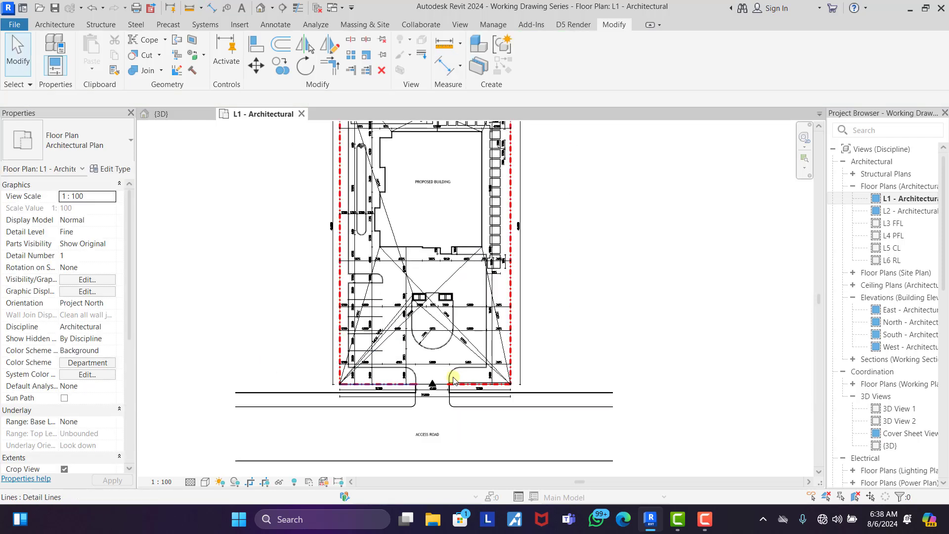
{"action": "scroll", "coordinate": [454, 379], "scroll_direction": "down", "scroll_amount": 2}
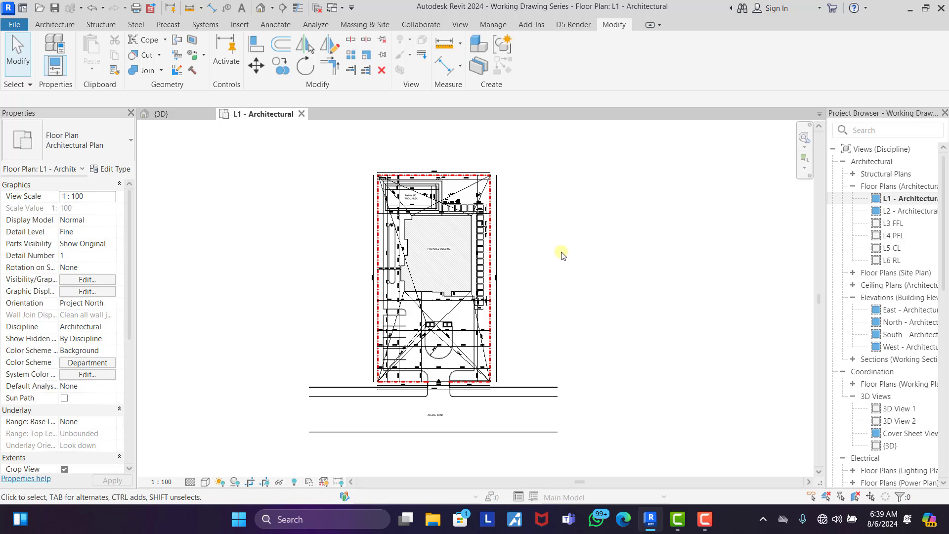
{"action": "scroll", "coordinate": [497, 301], "scroll_direction": "up", "scroll_amount": 4}
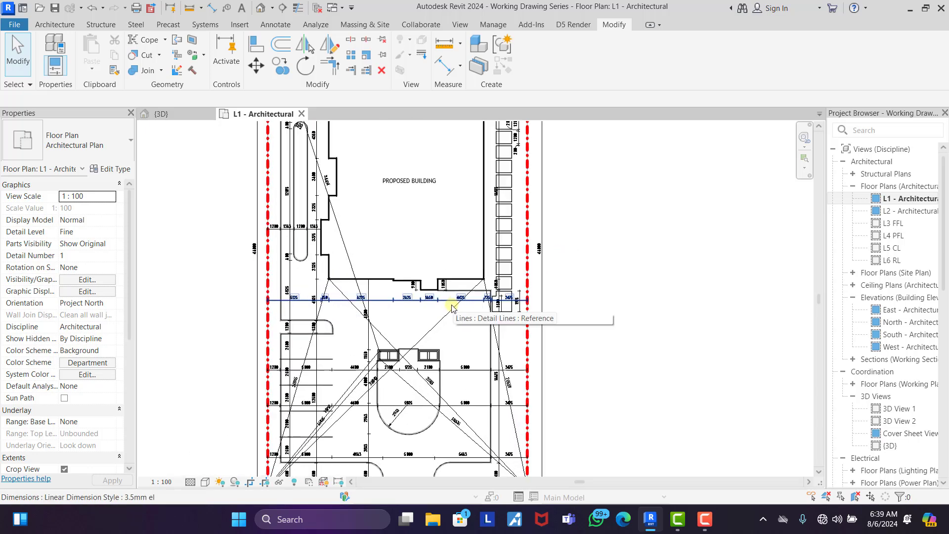
{"action": "scroll", "coordinate": [376, 259], "scroll_direction": "down", "scroll_amount": 3}
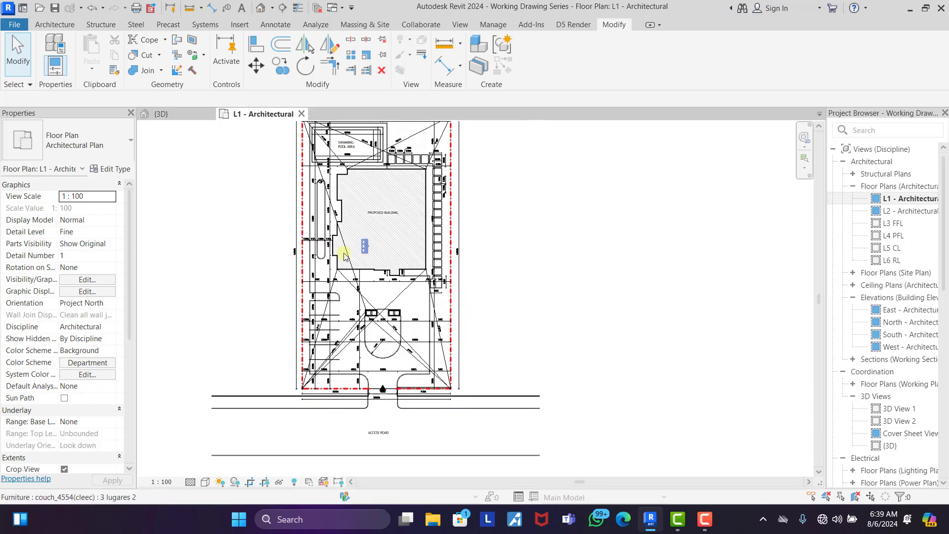
{"action": "scroll", "coordinate": [340, 244], "scroll_direction": "down", "scroll_amount": 3}
{"action": "scroll", "coordinate": [428, 323], "scroll_direction": "up", "scroll_amount": 2}
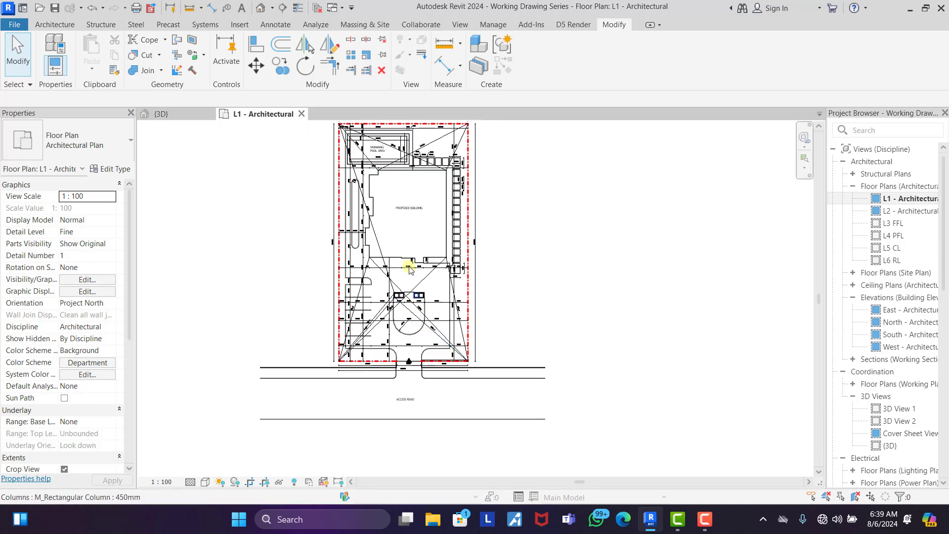
{"action": "middle_click_drag", "start_coordinate": [408, 255], "coordinate": [437, 282]}
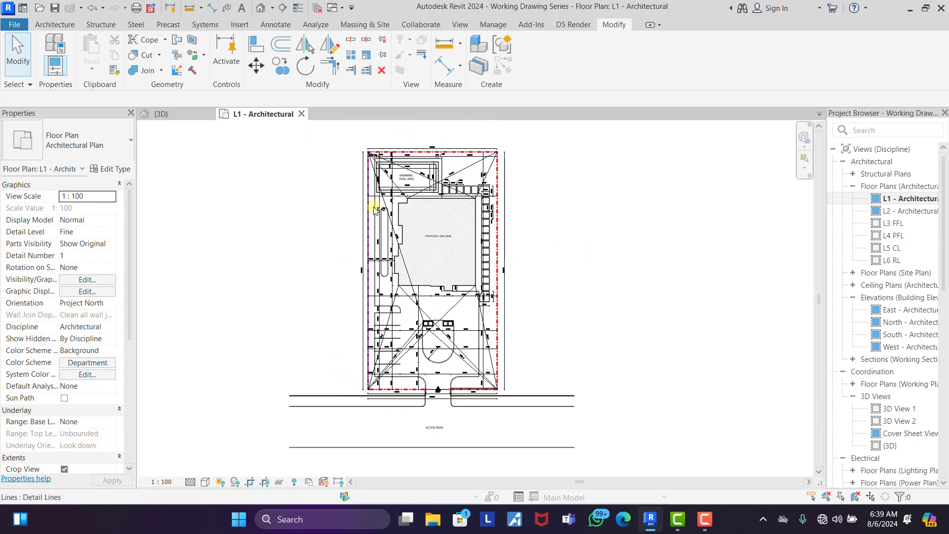
{"action": "scroll", "coordinate": [375, 208], "scroll_direction": "up", "scroll_amount": 2}
{"action": "scroll", "coordinate": [414, 215], "scroll_direction": "down", "scroll_amount": 2}
{"action": "middle_click_drag", "start_coordinate": [388, 252], "coordinate": [420, 250]}
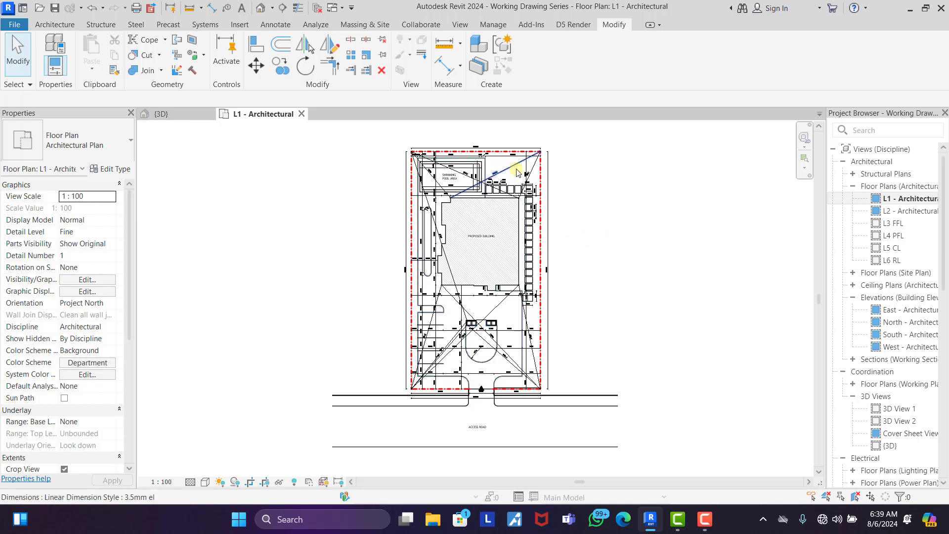
{"action": "scroll", "coordinate": [568, 157], "scroll_direction": "up", "scroll_amount": 2}
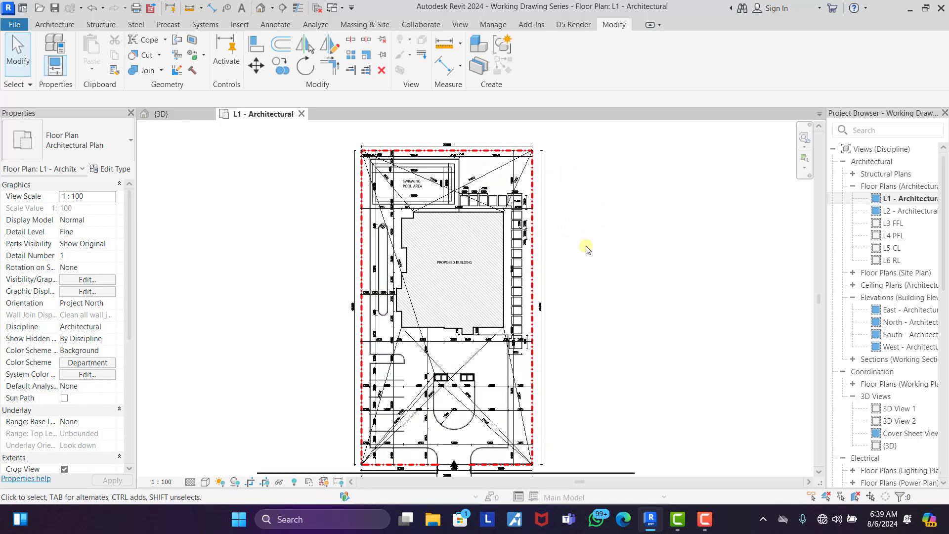
{"action": "scroll", "coordinate": [424, 240], "scroll_direction": "down", "scroll_amount": 2}
{"action": "scroll", "coordinate": [563, 203], "scroll_direction": "up", "scroll_amount": 2}
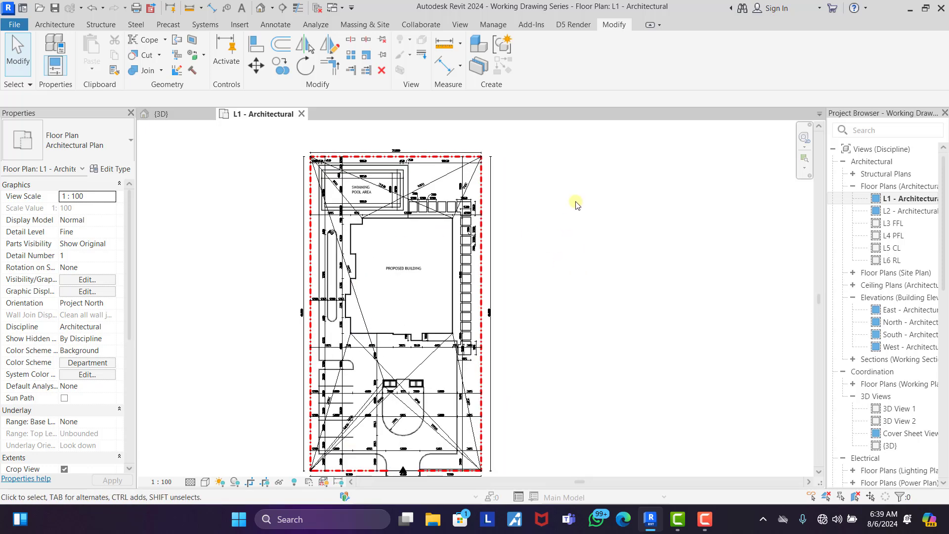
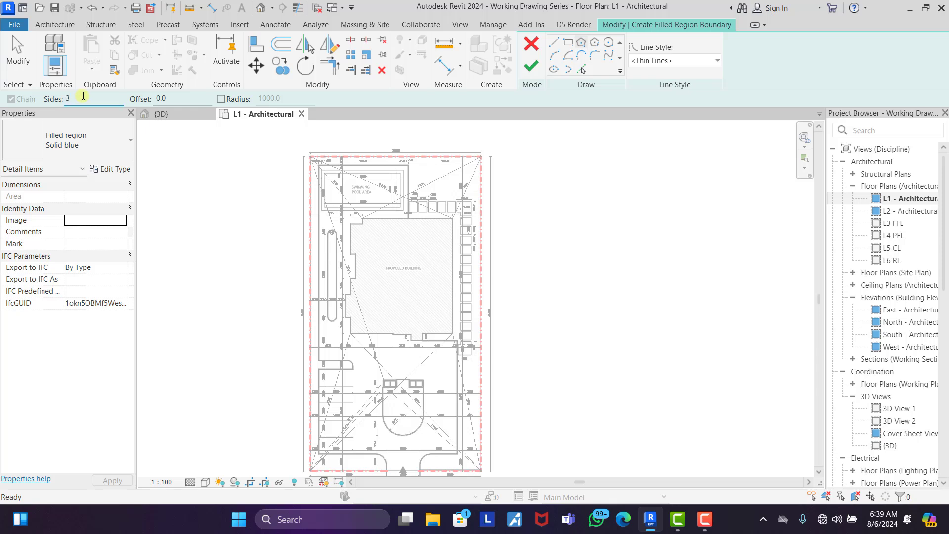
- Draw a three-sided Solid blue filled region of about 3000 mm radius beside the site's rear-right corner, and move it closer to the boundary
{"action": "left_click", "coordinate": [581, 194]}
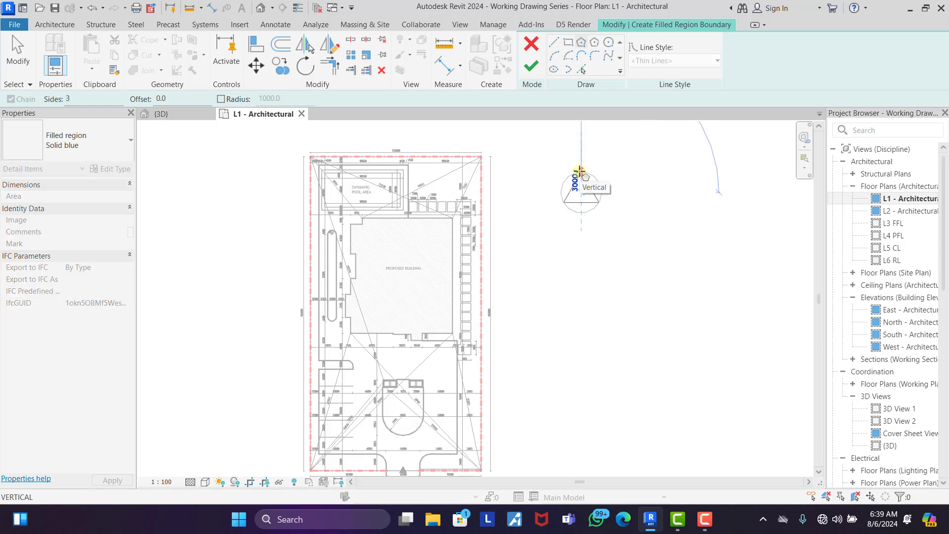
{"action": "scroll", "coordinate": [579, 171], "scroll_direction": "up", "scroll_amount": 2}
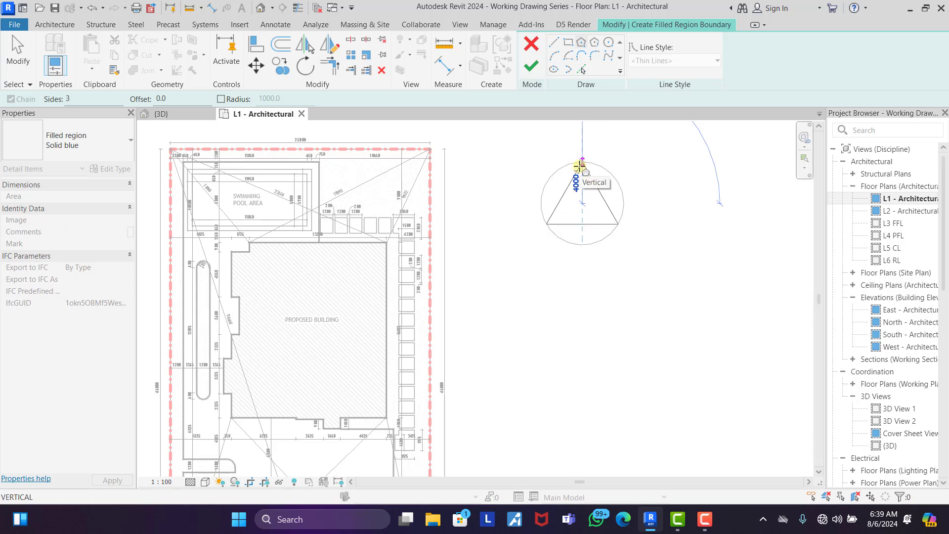
{"action": "left_click", "coordinate": [580, 169]}
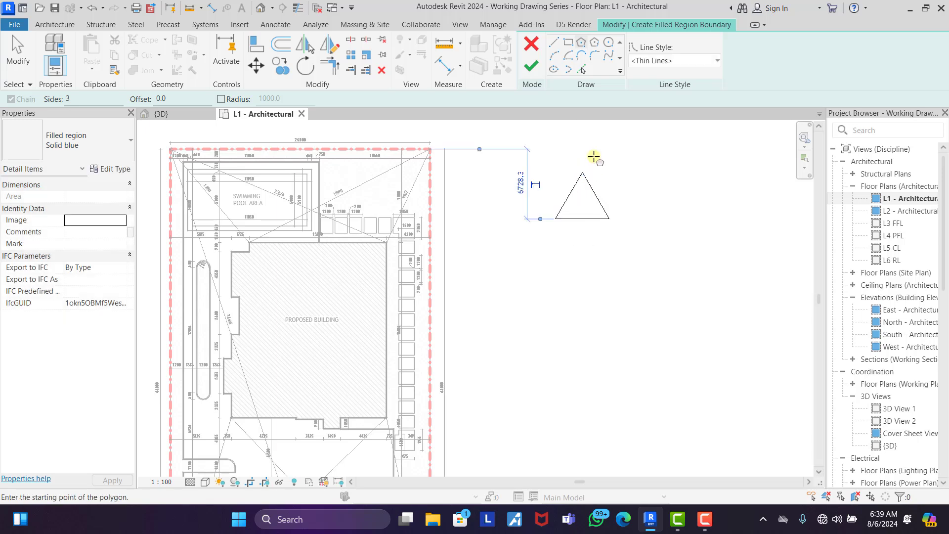
{"action": "left_click", "coordinate": [607, 44]}
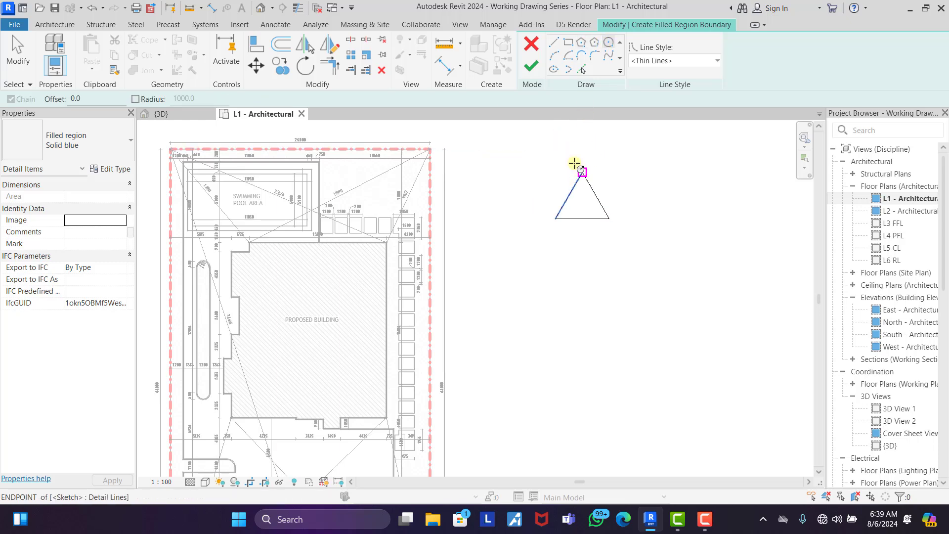
{"action": "left_click", "coordinate": [532, 65]}
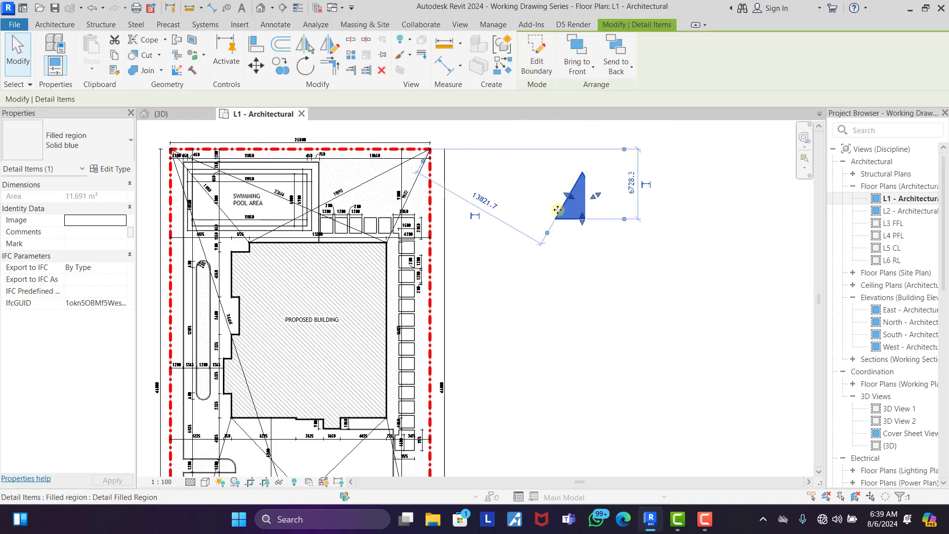
{"action": "left_click_drag", "start_coordinate": [557, 210], "coordinate": [511, 210]}
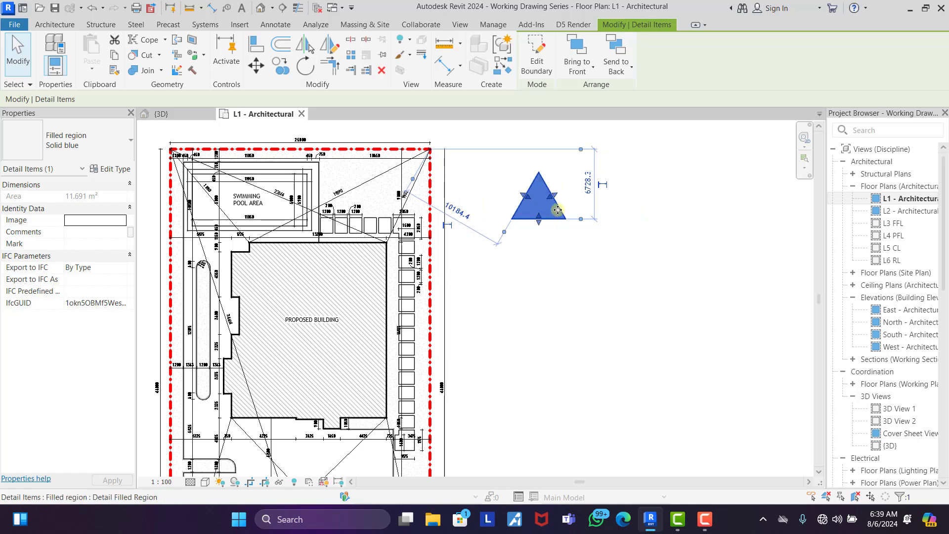
- Draw two thin detail lines inside the triangle, from its apex to the base midpoint and from its lower-left corner to the opposite side's midpoint
{"action": "left_click", "coordinate": [547, 260]}
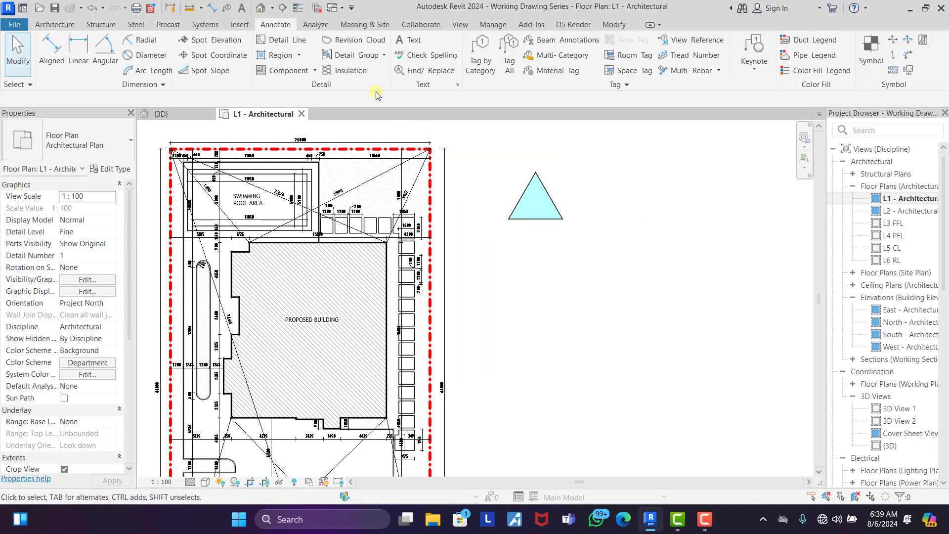
{"action": "left_click", "coordinate": [281, 43]}
{"action": "scroll", "coordinate": [563, 223], "scroll_direction": "up", "scroll_amount": 3}
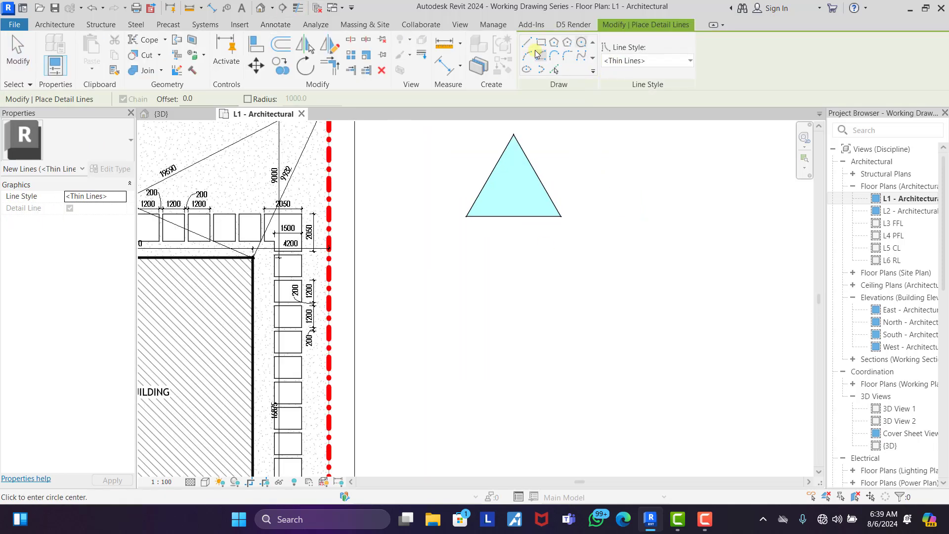
{"action": "left_click", "coordinate": [513, 134]}
{"action": "left_click", "coordinate": [514, 216]}
{"action": "right_click", "coordinate": [577, 169]}
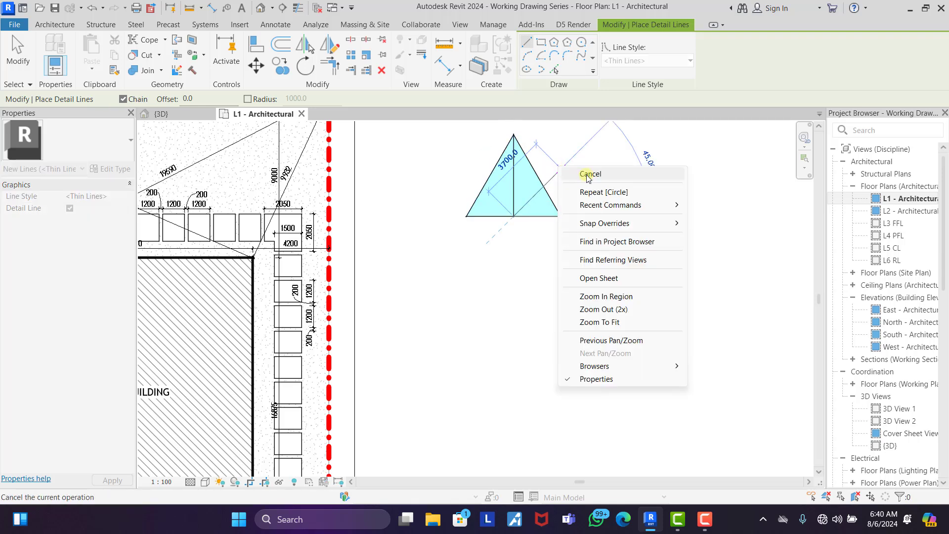
{"action": "left_click", "coordinate": [591, 178]}
{"action": "left_click", "coordinate": [466, 216]}
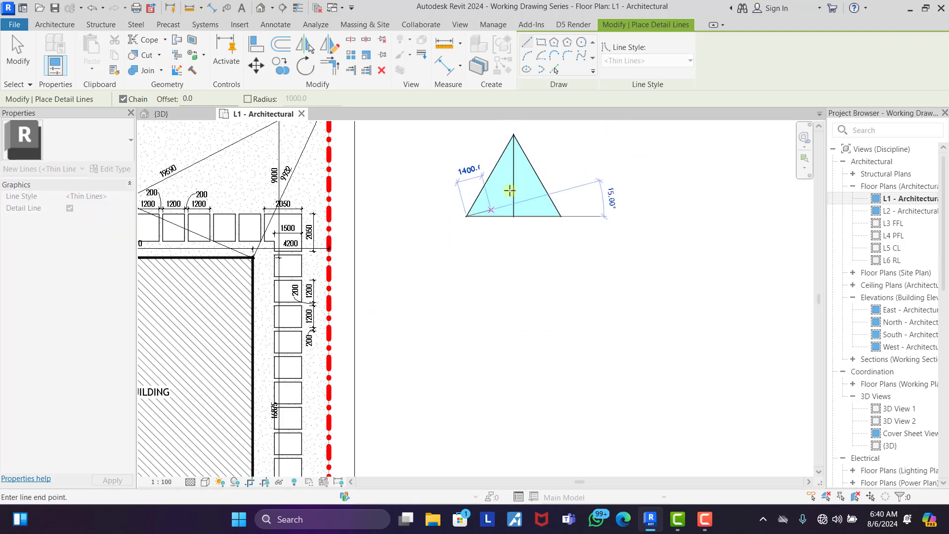
{"action": "left_click", "coordinate": [538, 175]}
{"action": "right_click", "coordinate": [600, 153]}
{"action": "left_click", "coordinate": [611, 157]}
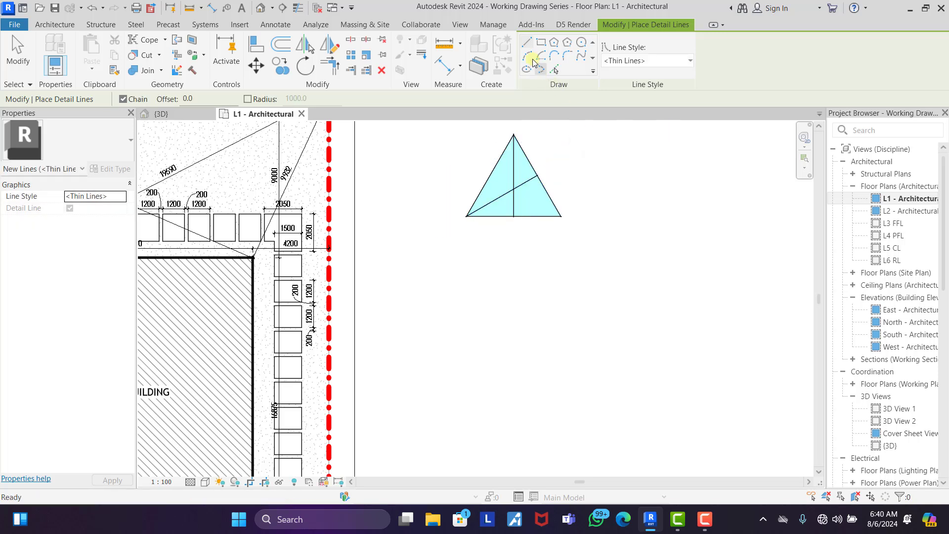
- Draw a 3000 mm radius detail circle around the triangle, centred where the two guide lines cross, and delete the guide lines
{"action": "left_click", "coordinate": [515, 189]}
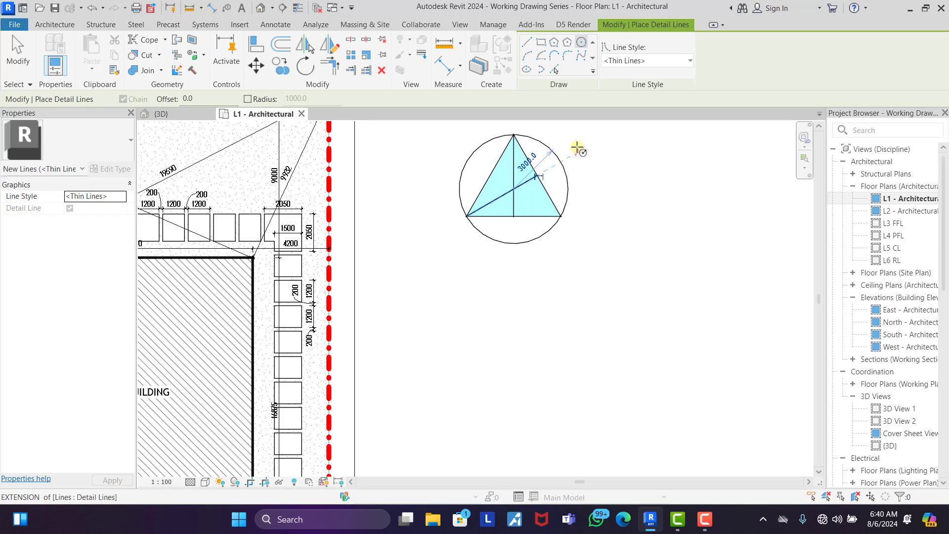
{"action": "left_click", "coordinate": [577, 147]}
{"action": "right_click", "coordinate": [578, 149]}
{"action": "left_click", "coordinate": [612, 153]}
{"action": "right_click", "coordinate": [604, 153]}
{"action": "left_click", "coordinate": [628, 157]}
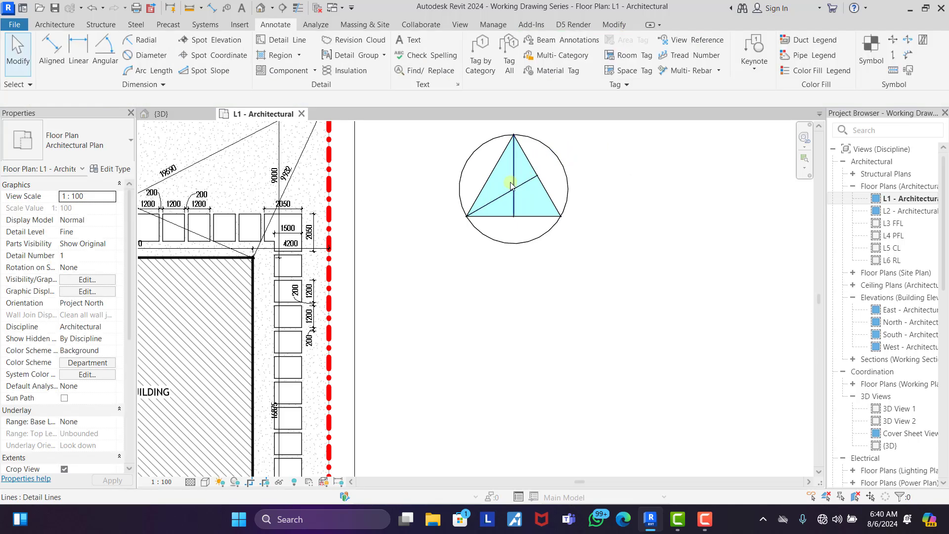
{"action": "left_click", "coordinate": [512, 186]}
{"action": "key", "text": "Escape"}
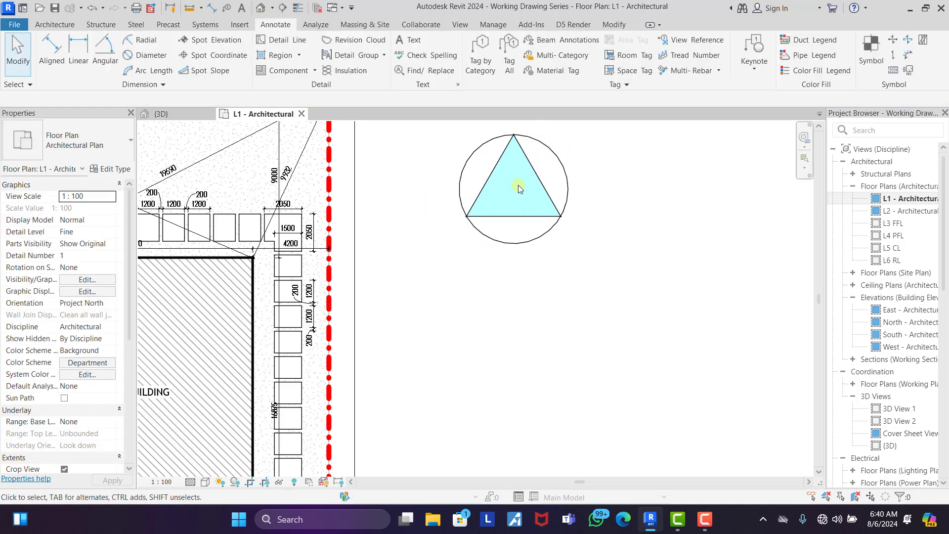
- Change the triangle's filled region type to Solid Black
{"action": "scroll", "coordinate": [516, 187], "scroll_direction": "down", "scroll_amount": 2}
{"action": "left_click", "coordinate": [518, 191]}
{"action": "left_click", "coordinate": [85, 139]}
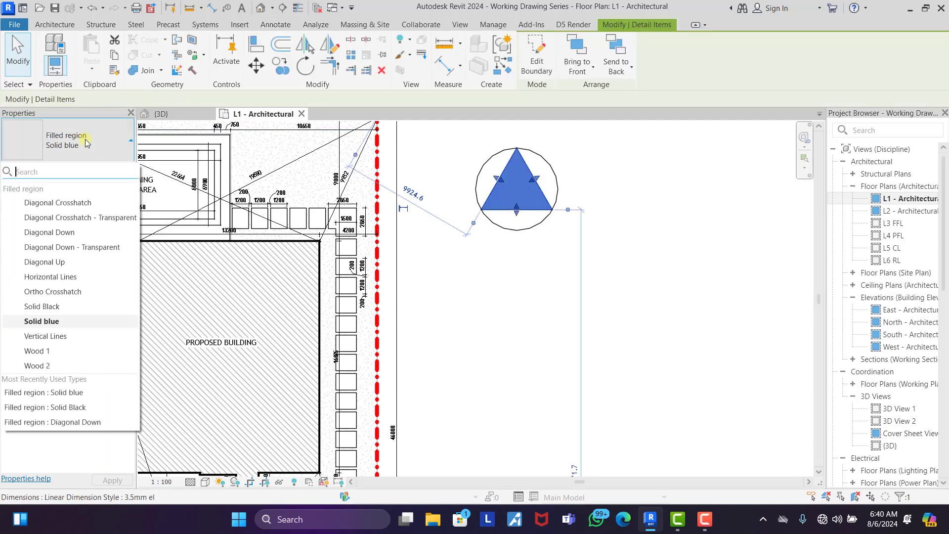
{"action": "left_click", "coordinate": [56, 307]}
{"action": "left_click", "coordinate": [616, 292]}
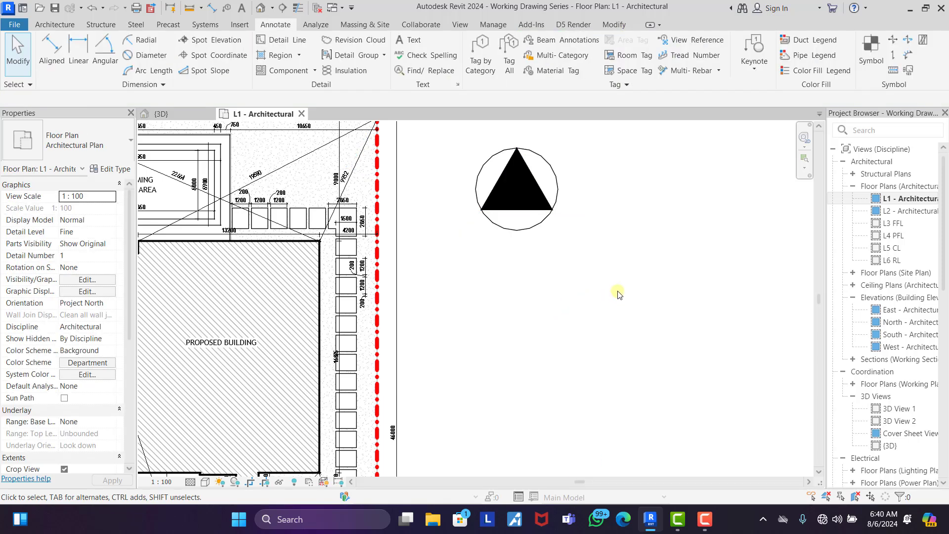
{"action": "scroll", "coordinate": [346, 263], "scroll_direction": "down", "scroll_amount": 2}
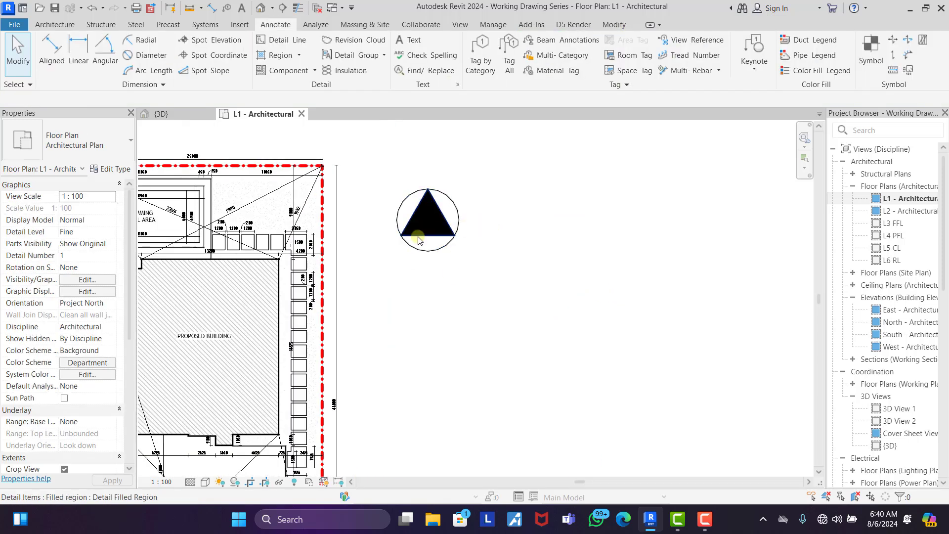
- Draw a vertical detail line about 4000 mm long downward from the midpoint of the black triangle's base, past the circle
{"action": "left_click", "coordinate": [287, 40]}
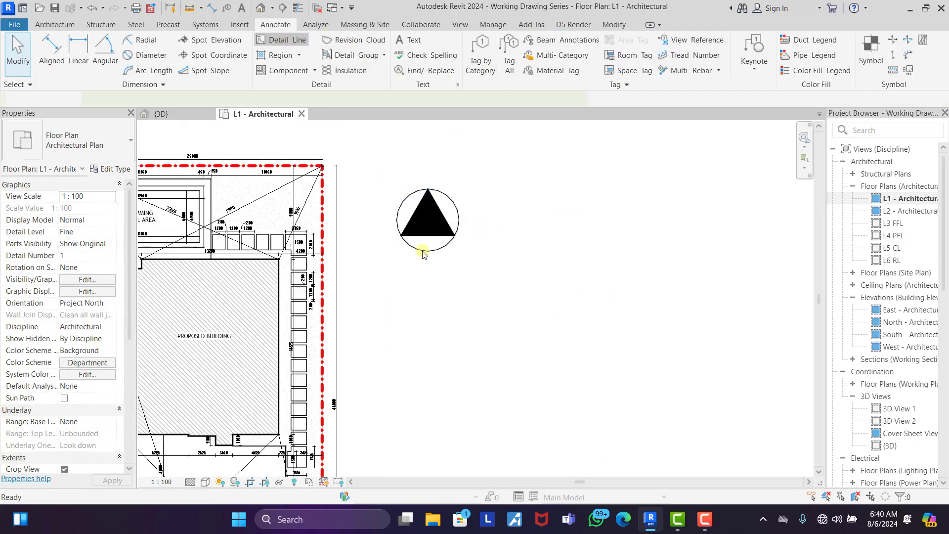
{"action": "left_click", "coordinate": [430, 239]}
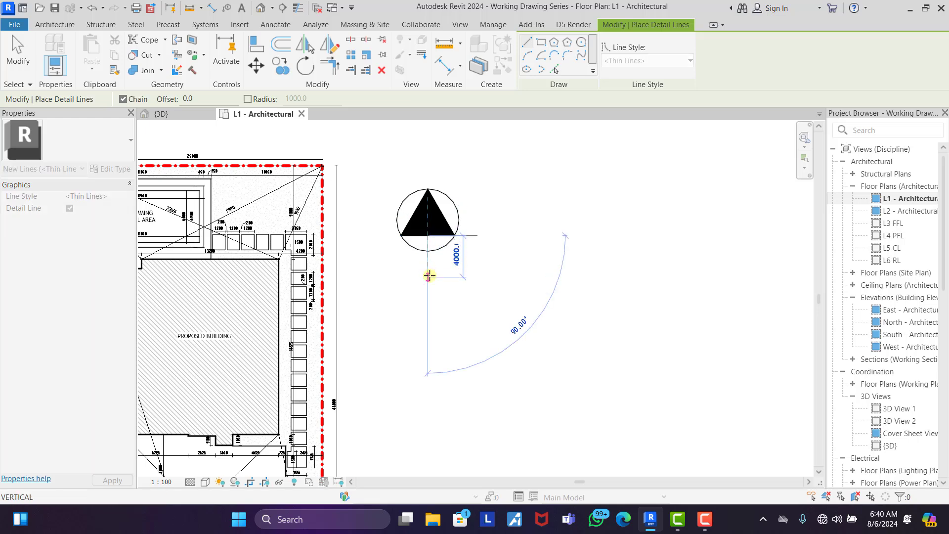
{"action": "left_click", "coordinate": [429, 275]}
{"action": "right_click", "coordinate": [496, 167]}
{"action": "left_click", "coordinate": [529, 179]}
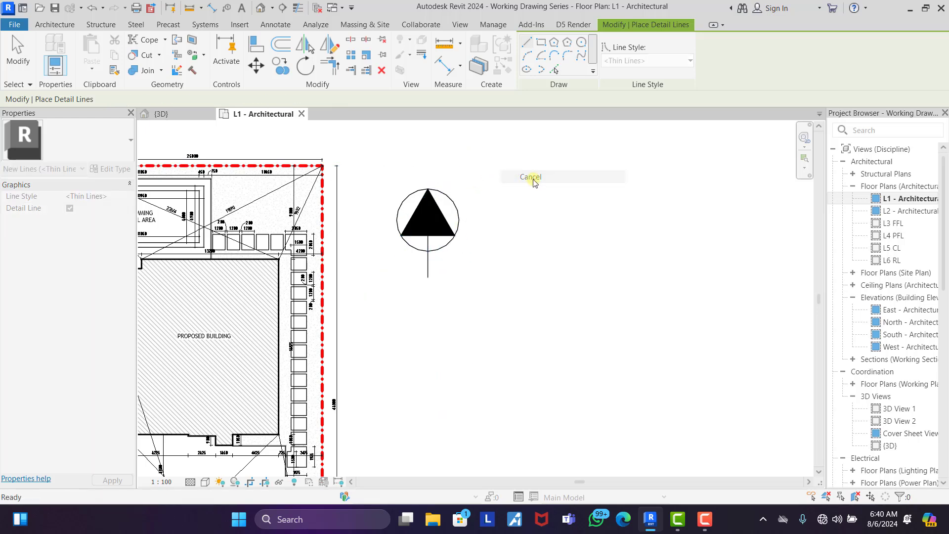
{"action": "right_click", "coordinate": [535, 182]}
{"action": "left_click", "coordinate": [558, 188]}
{"action": "scroll", "coordinate": [586, 204], "scroll_direction": "down", "scroll_amount": 4}
{"action": "scroll", "coordinate": [424, 211], "scroll_direction": "up", "scroll_amount": 2}
{"action": "scroll", "coordinate": [527, 219], "scroll_direction": "up", "scroll_amount": 3}
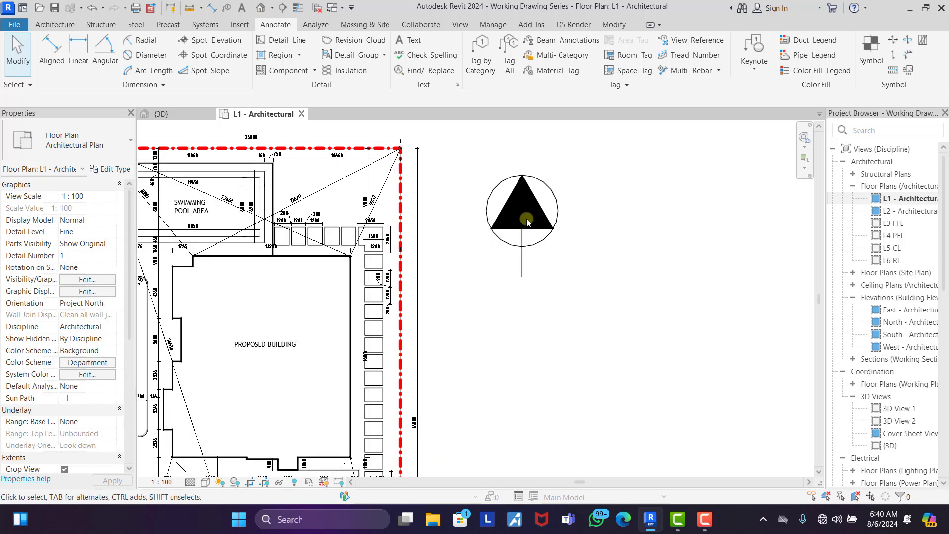
- Place the text note "N" above the circled triangle
{"action": "scroll", "coordinate": [528, 262], "scroll_direction": "down", "scroll_amount": 3}
{"action": "left_click", "coordinate": [241, 9]}
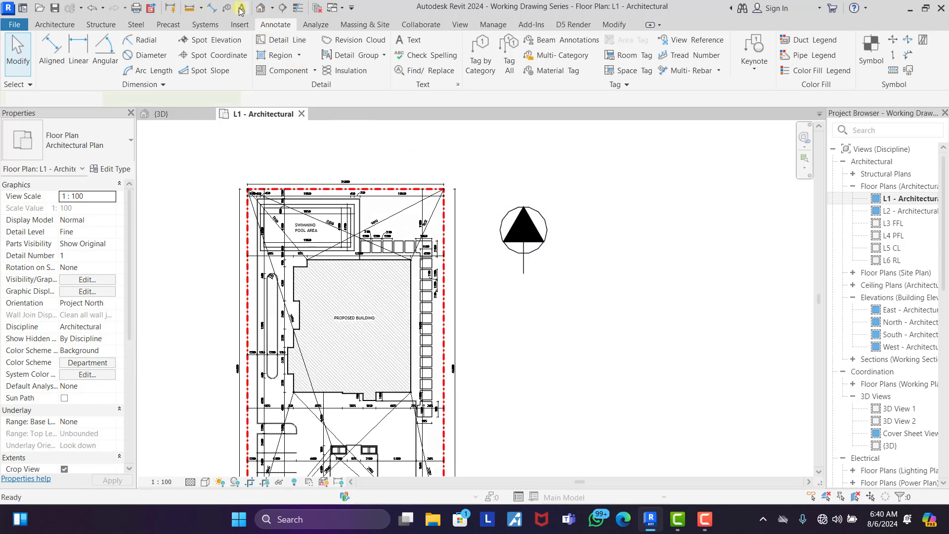
{"action": "left_click", "coordinate": [513, 182]}
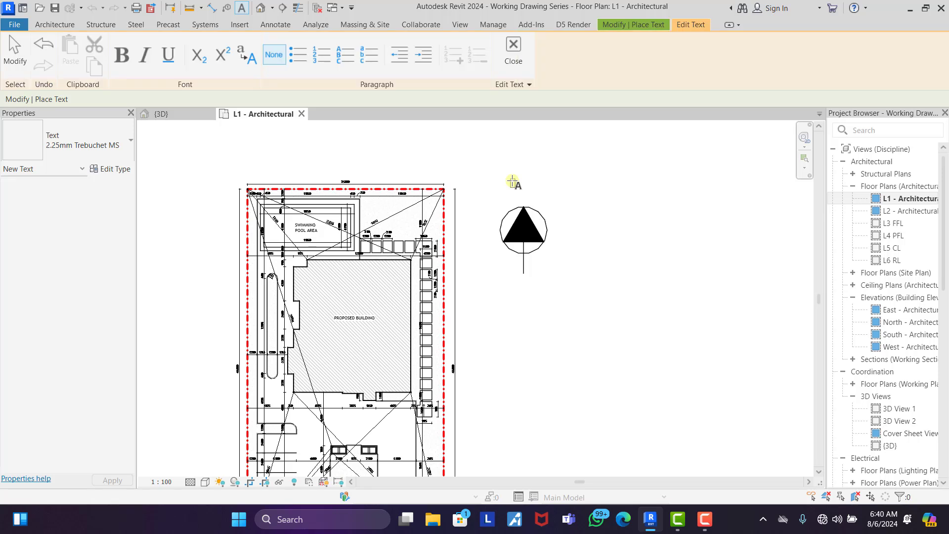
{"action": "left_click", "coordinate": [560, 198]}
{"action": "key", "text": "Escape"}
{"action": "left_click", "coordinate": [514, 179]}
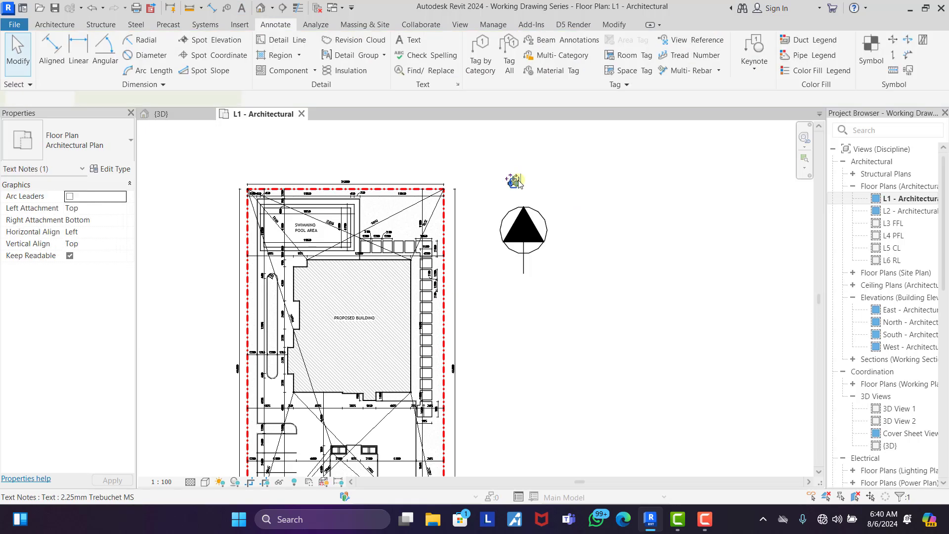
- Duplicate the N note's text type as 2.25mm Trebuchet MS 2 and set its text size to 15 mm
{"action": "left_click", "coordinate": [111, 169]}
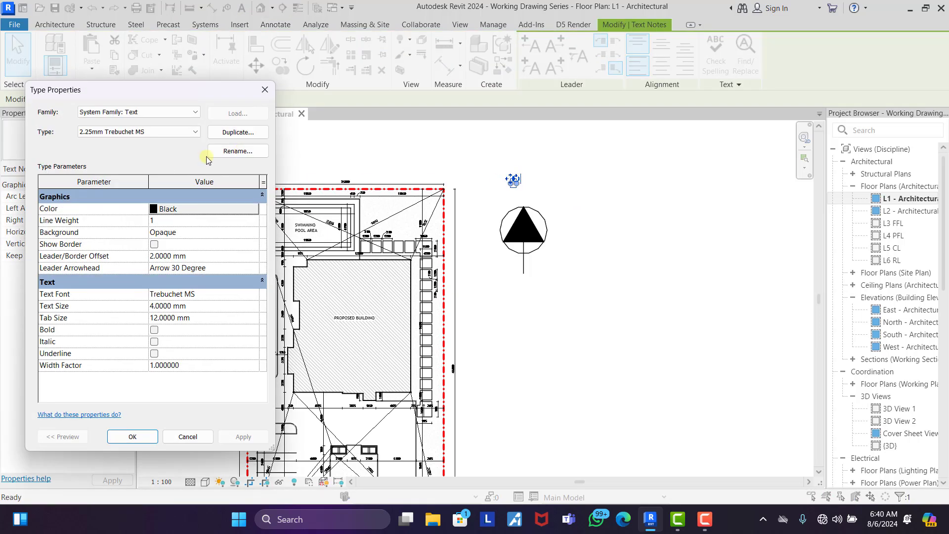
{"action": "left_click", "coordinate": [250, 133]}
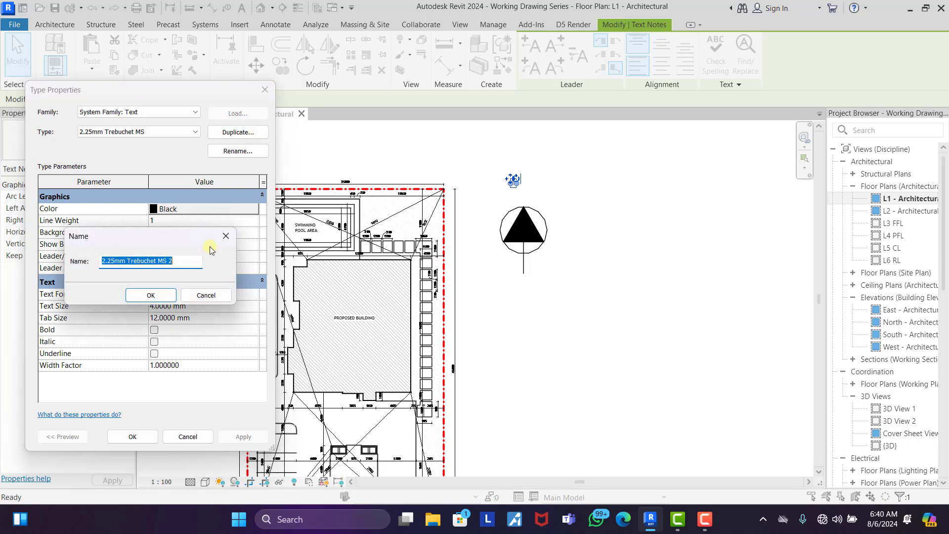
{"action": "left_click", "coordinate": [152, 295]}
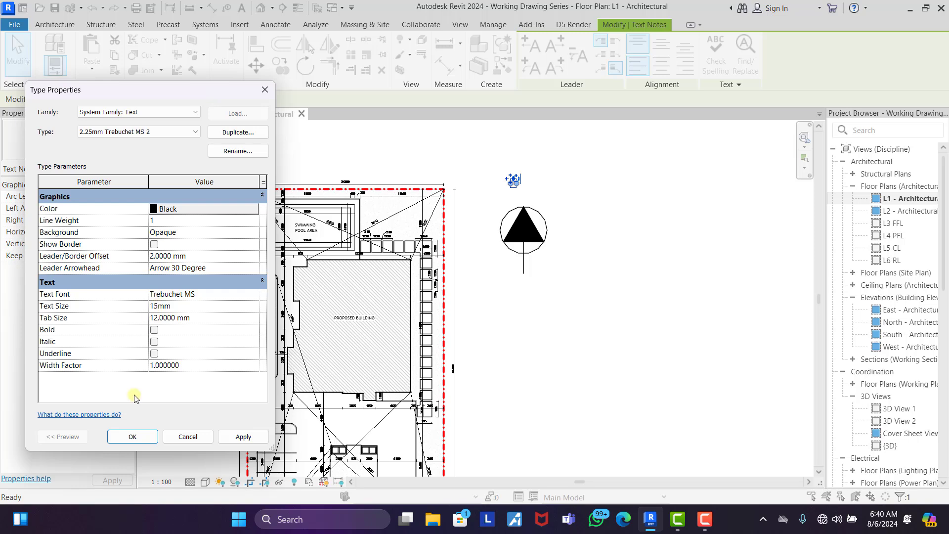
{"action": "left_click", "coordinate": [137, 438]}
{"action": "left_click", "coordinate": [582, 324]}
- Shift the N note closer to the arrow's centre line and set its type's text size to 40 mm
{"action": "scroll", "coordinate": [548, 207], "scroll_direction": "up", "scroll_amount": 3}
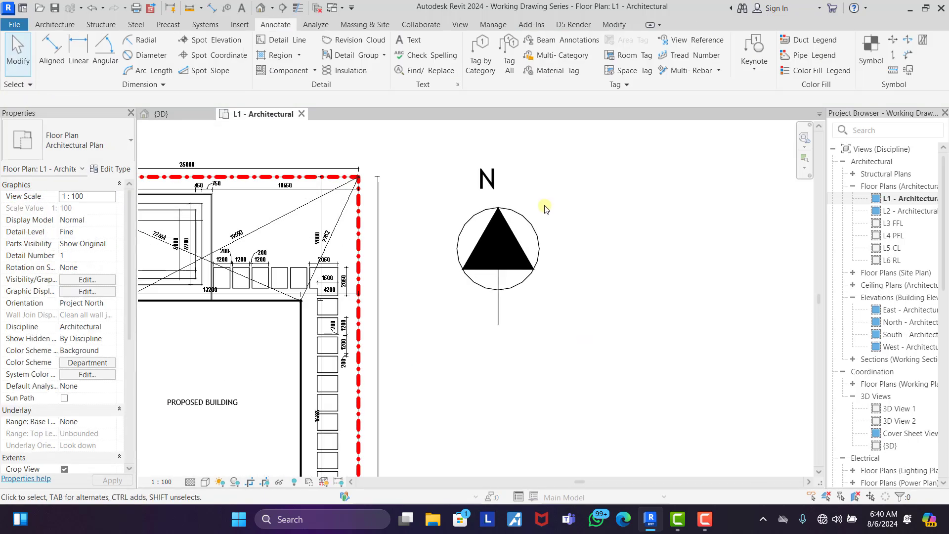
{"action": "left_click_drag", "start_coordinate": [491, 187], "coordinate": [486, 188]}
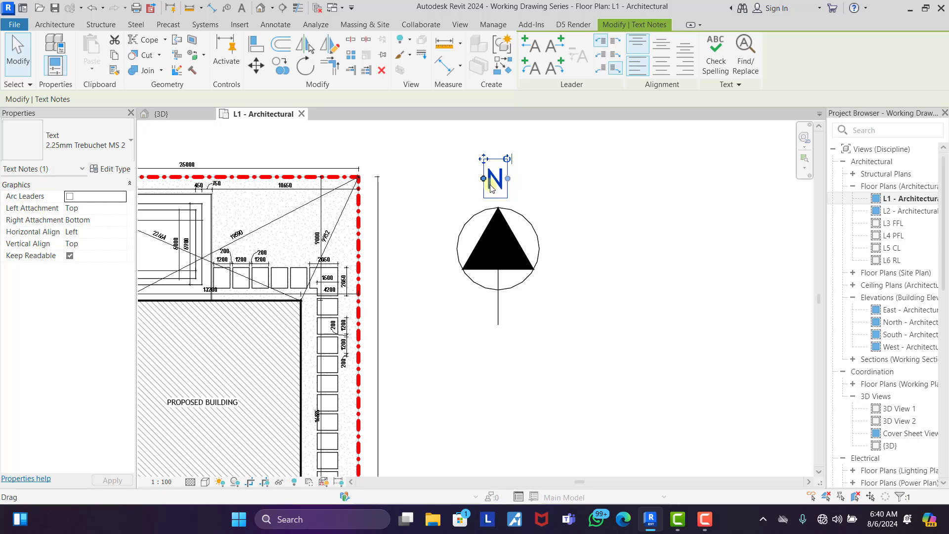
{"action": "left_click", "coordinate": [113, 170]}
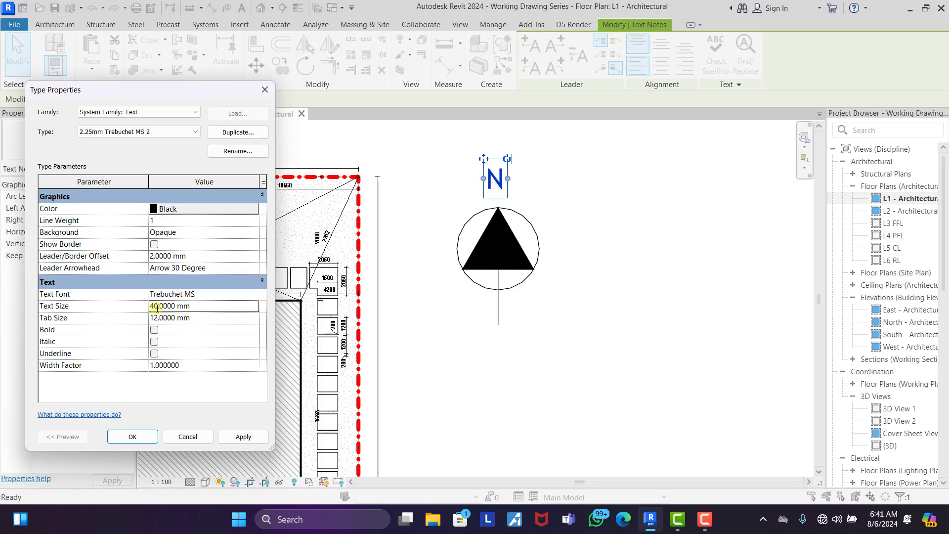
{"action": "left_click", "coordinate": [136, 440]}
{"action": "left_click", "coordinate": [491, 405]}
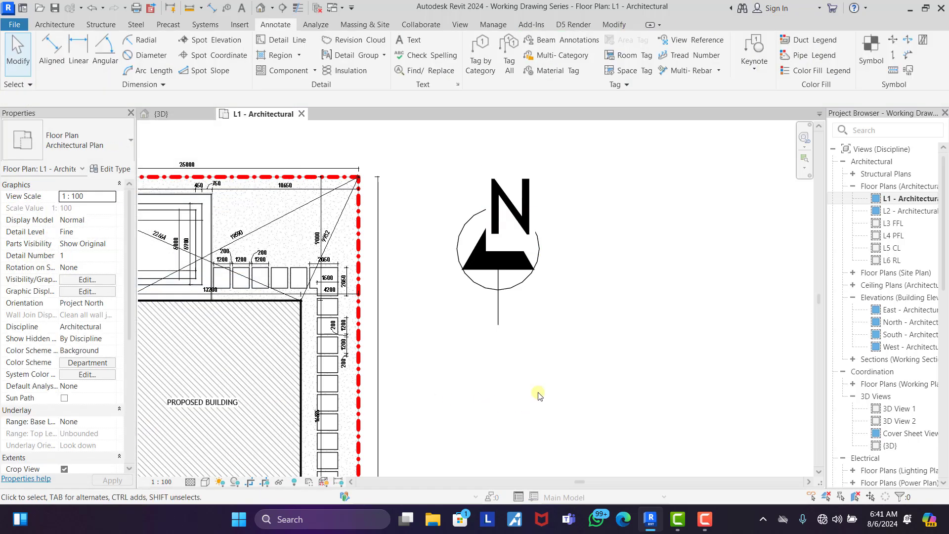
- Move the enlarged N note up so it sits centred just above the north arrow's circle
{"action": "left_click", "coordinate": [503, 165]}
{"action": "left_click_drag", "start_coordinate": [503, 164], "coordinate": [512, 150]}
{"action": "scroll", "coordinate": [574, 262], "scroll_direction": "down", "scroll_amount": 3}
{"action": "left_click", "coordinate": [591, 309]}
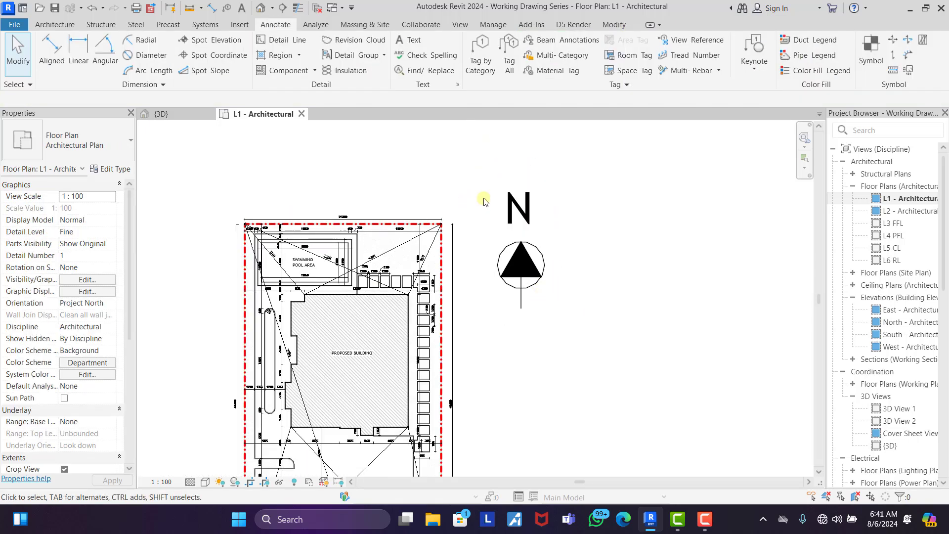
{"action": "left_click_drag", "start_coordinate": [524, 211], "coordinate": [526, 210]}
{"action": "left_click", "coordinate": [673, 251]}
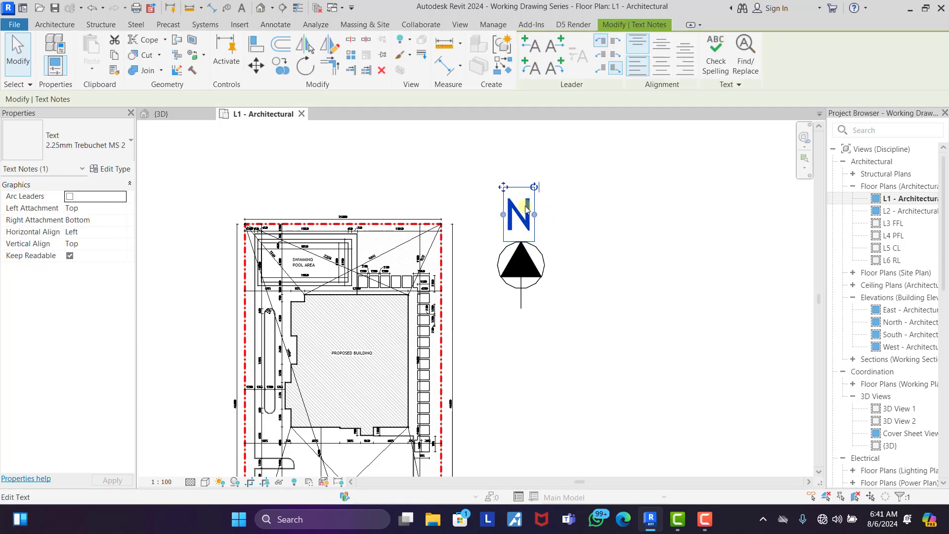
- Select the whole north symbol, including its N, circle, triangle and line, and nudge it down beside the site's rear-right corner
{"action": "left_click_drag", "start_coordinate": [458, 159], "coordinate": [577, 322]}
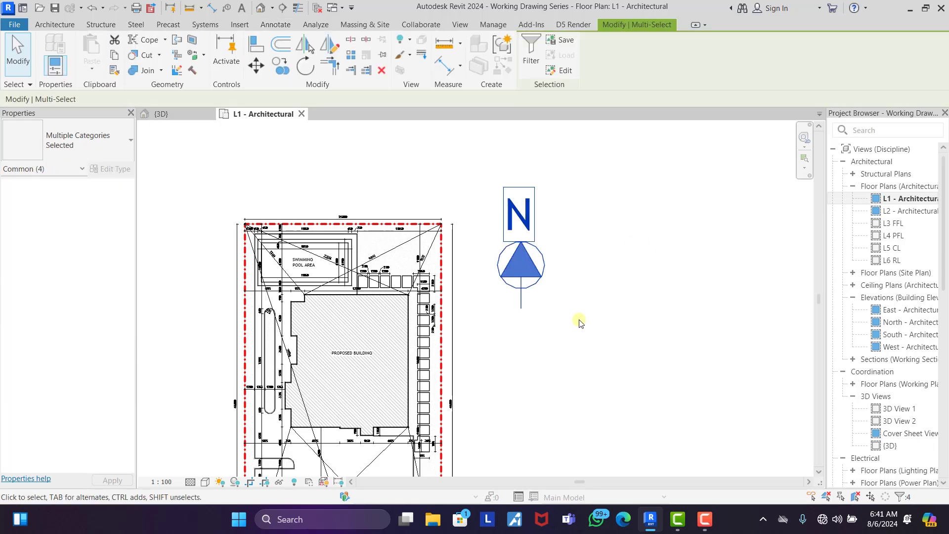
{"action": "key", "text": "Down"}
{"action": "key", "text": "Down"}
{"action": "key", "text": "Down"}
{"action": "key", "text": "Down"}
{"action": "key", "text": "Down"}
{"action": "key", "text": "Down"}
{"action": "key", "text": "Down"}
{"action": "key", "text": "Down"}
{"action": "key", "text": "Down"}
{"action": "key", "text": "Down"}
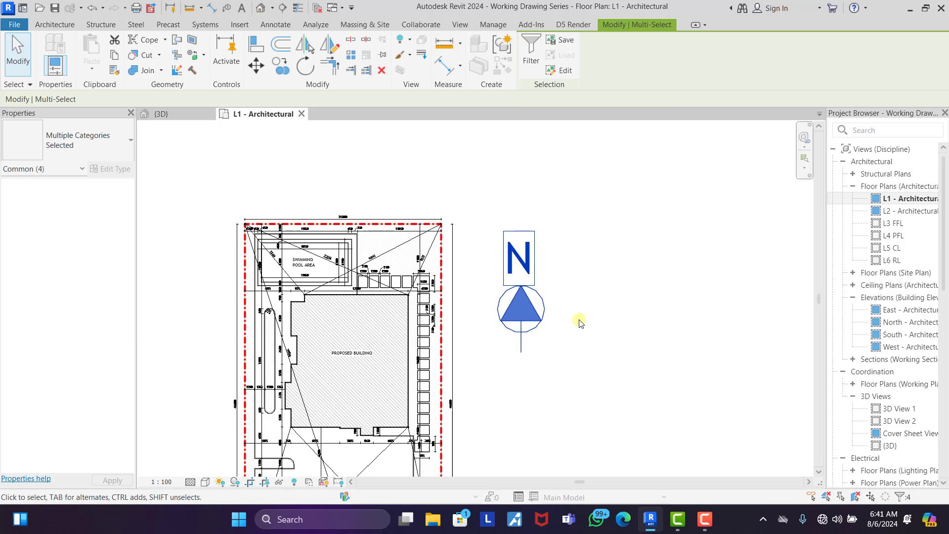
{"action": "left_click", "coordinate": [616, 308]}
- Draw a tall detail-line rectangle beside the site's left boundary, running from the rear boundary's level to just above the access road
{"action": "scroll", "coordinate": [524, 197], "scroll_direction": "down", "scroll_amount": 2}
{"action": "scroll", "coordinate": [523, 197], "scroll_direction": "up", "scroll_amount": 3}
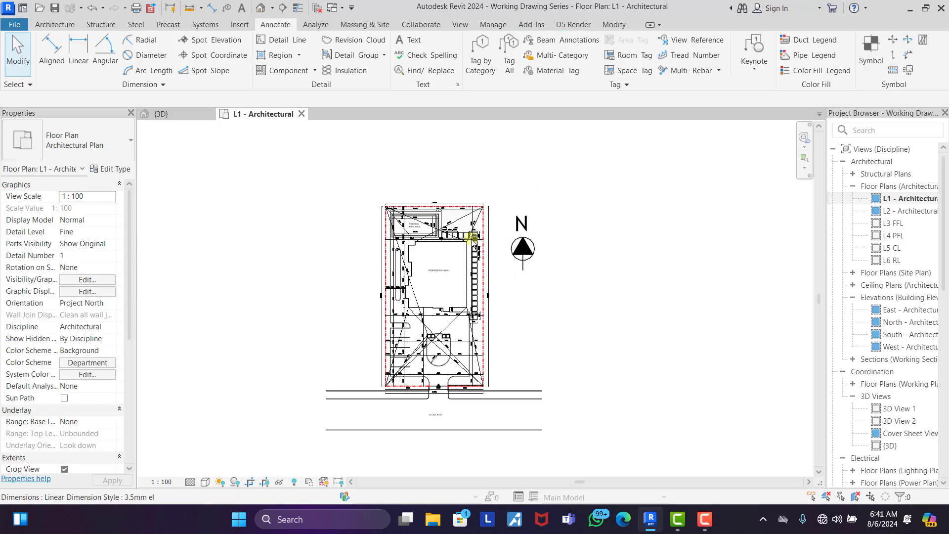
{"action": "scroll", "coordinate": [562, 241], "scroll_direction": "down", "scroll_amount": 4}
{"action": "scroll", "coordinate": [414, 279], "scroll_direction": "up", "scroll_amount": 3}
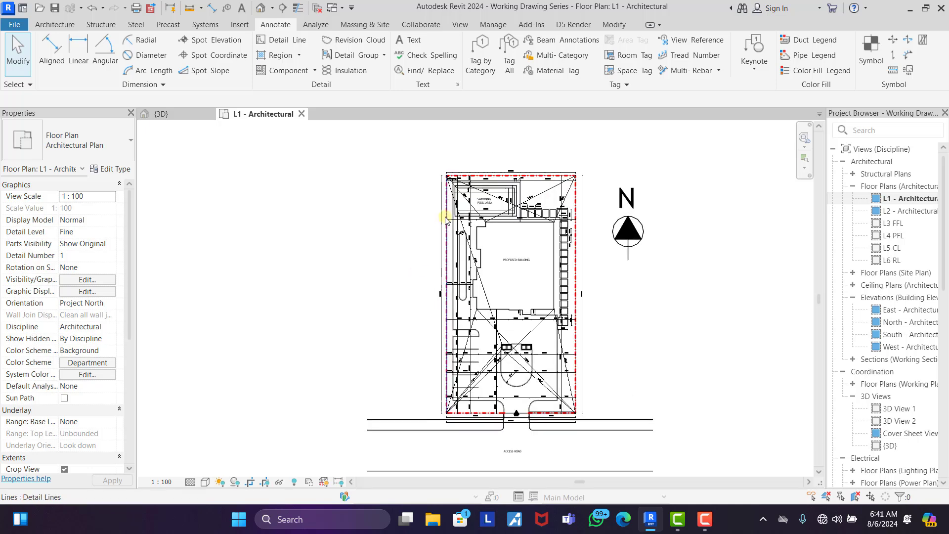
{"action": "scroll", "coordinate": [502, 213], "scroll_direction": "down", "scroll_amount": 3}
{"action": "left_click", "coordinate": [286, 41]}
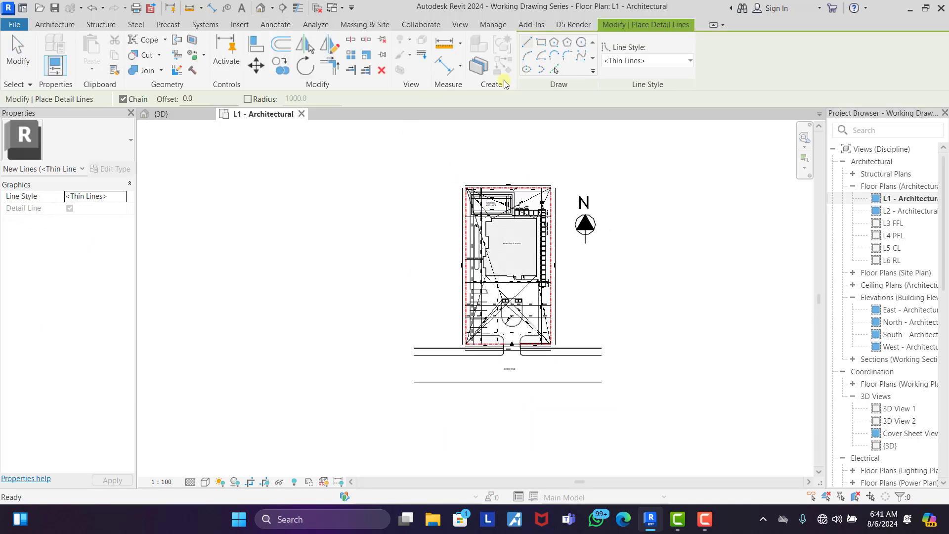
{"action": "left_click", "coordinate": [542, 44]}
{"action": "left_click", "coordinate": [404, 188]}
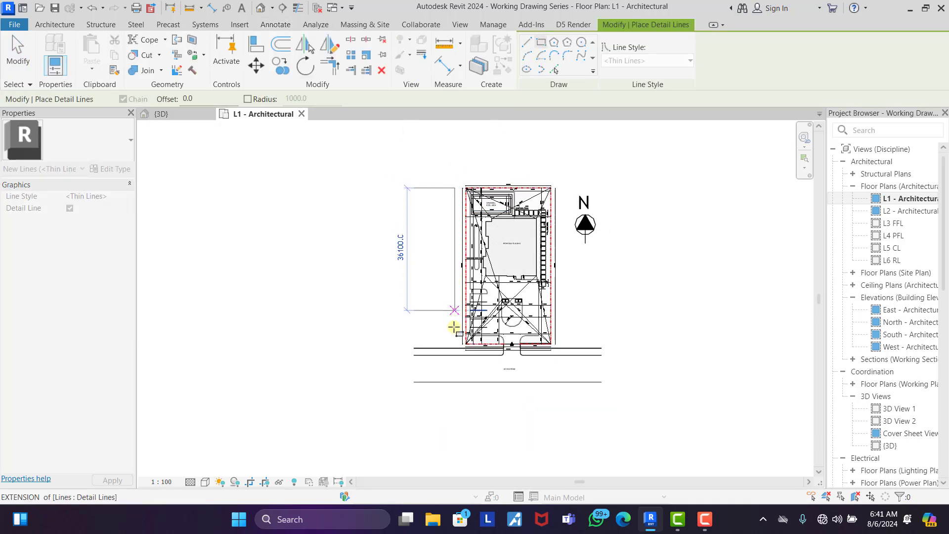
{"action": "left_click", "coordinate": [454, 337]}
{"action": "key", "text": "Escape"}
{"action": "key", "text": "Escape"}
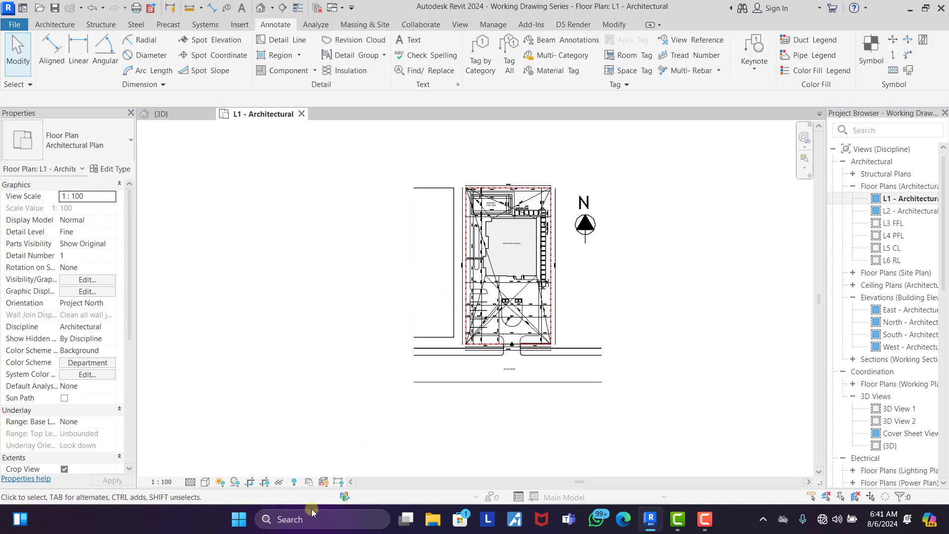
- Show the plan view's crop region and extend its left edge outward past the tall detail-line rectangle
{"action": "left_click", "coordinate": [280, 483]}
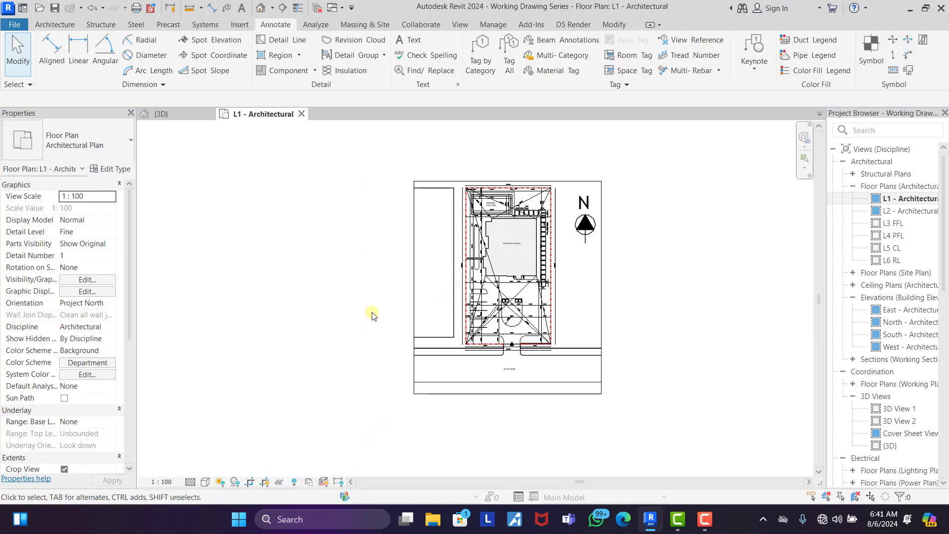
{"action": "left_click", "coordinate": [413, 268]}
{"action": "left_click_drag", "start_coordinate": [414, 287], "coordinate": [394, 287]}
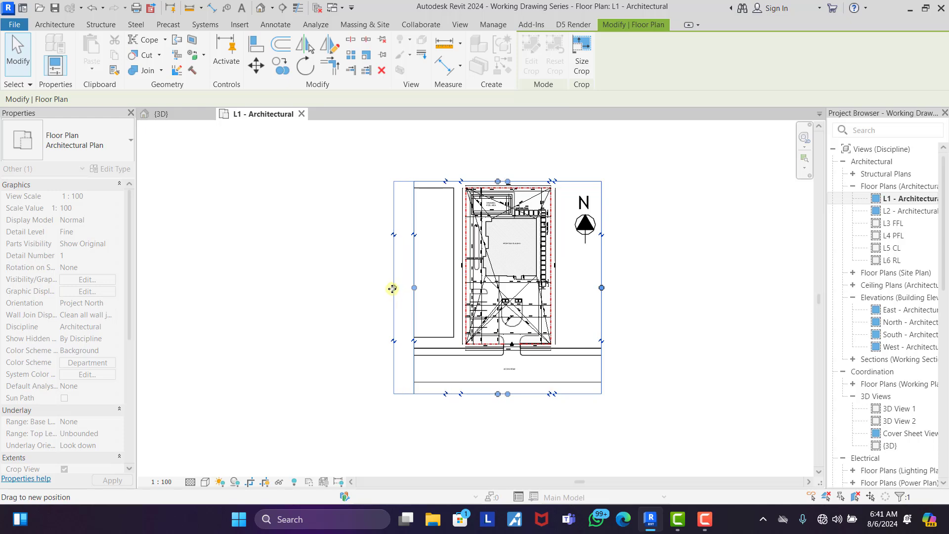
{"action": "left_click", "coordinate": [341, 269]}
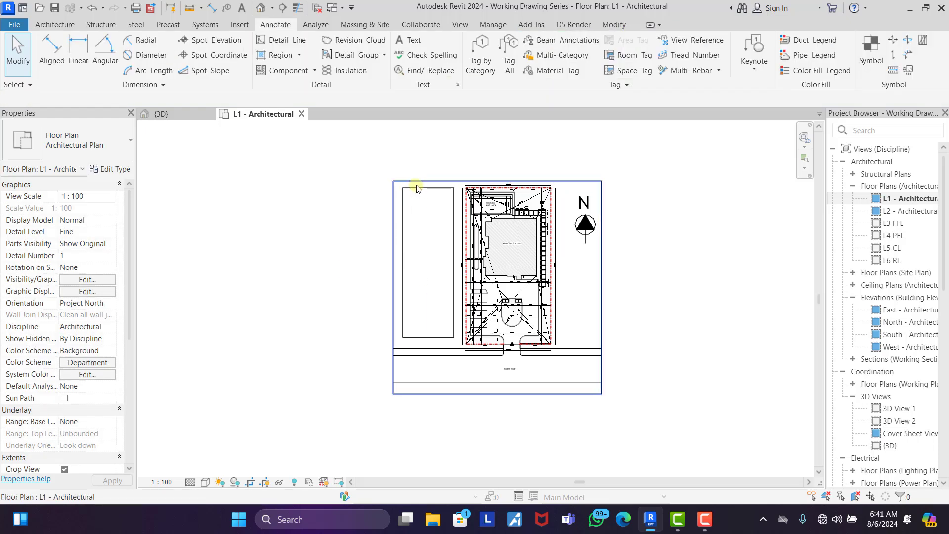
- Offset a copy of the tall rectangle's top line 2000 mm downward to form a header row
{"action": "scroll", "coordinate": [416, 191], "scroll_direction": "up", "scroll_amount": 3}
{"action": "scroll", "coordinate": [416, 198], "scroll_direction": "up", "scroll_amount": 1}
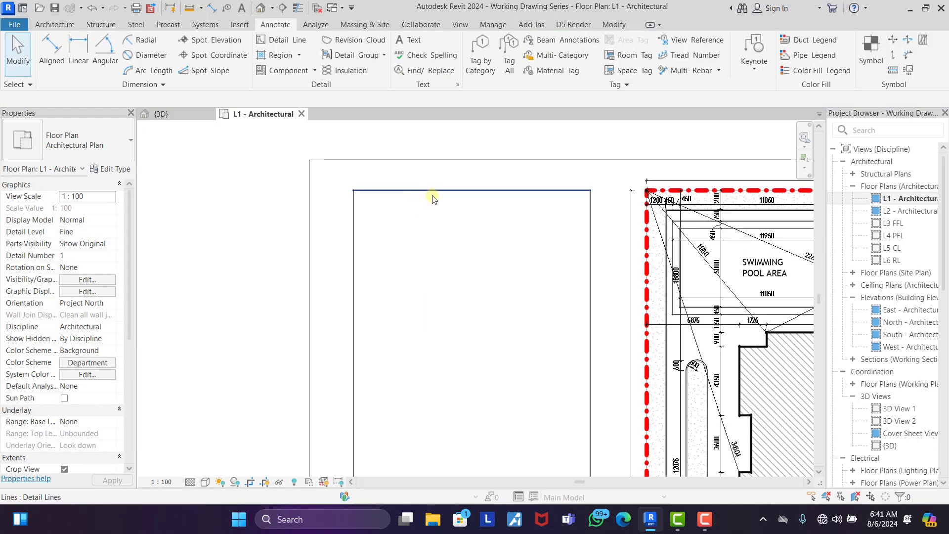
{"action": "left_click", "coordinate": [282, 39]}
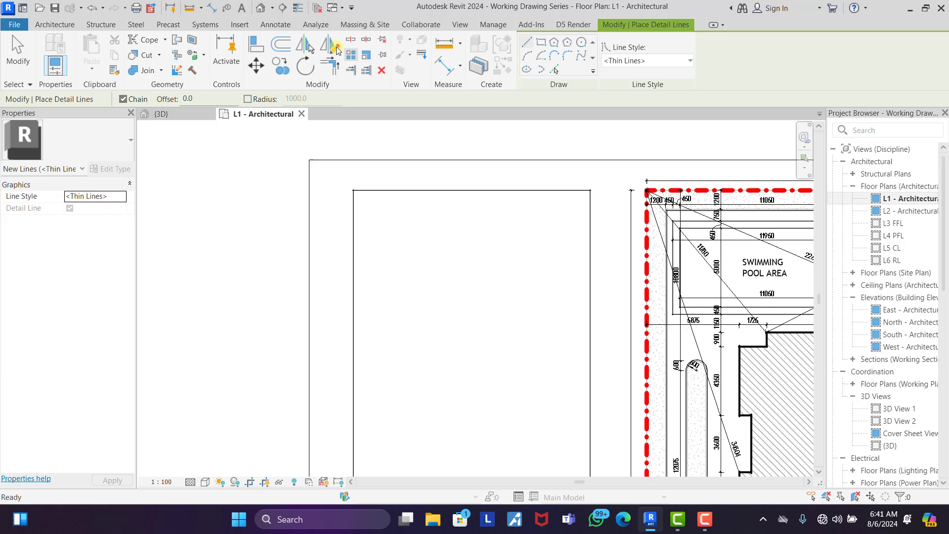
{"action": "left_click", "coordinate": [283, 45]}
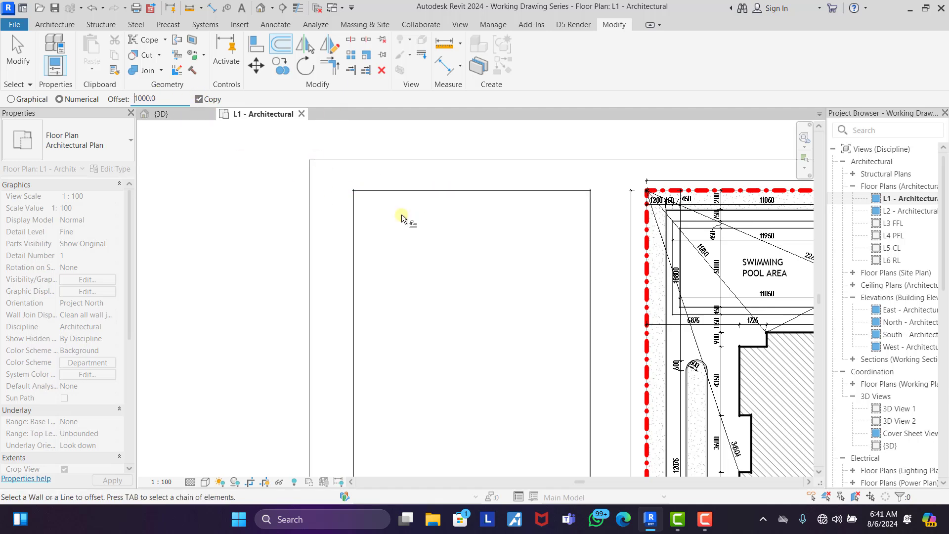
{"action": "left_click", "coordinate": [167, 97]}
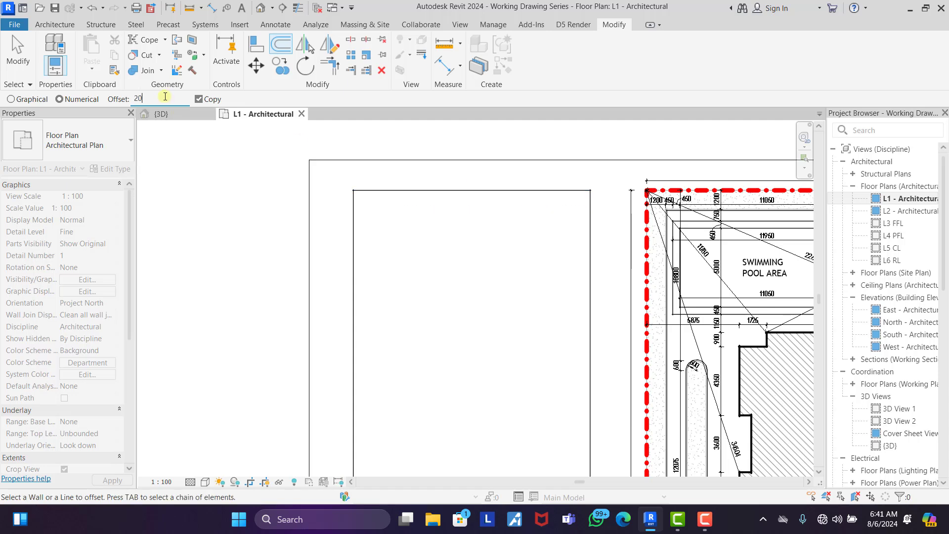
{"action": "left_click", "coordinate": [434, 194]}
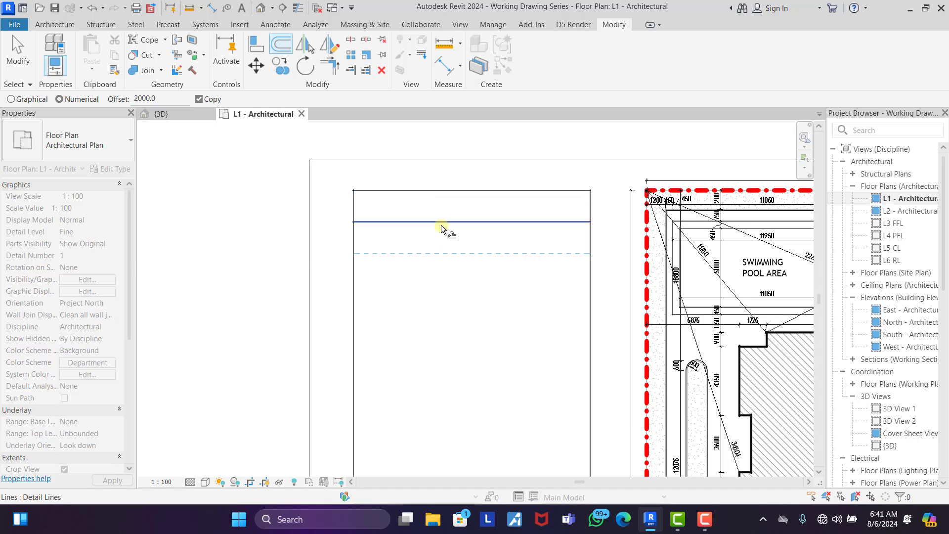
- Place a text note reading LEGEND in the header row using the 2.5mm Arial text type
{"action": "left_click", "coordinate": [242, 8]}
{"action": "left_click", "coordinate": [89, 145]}
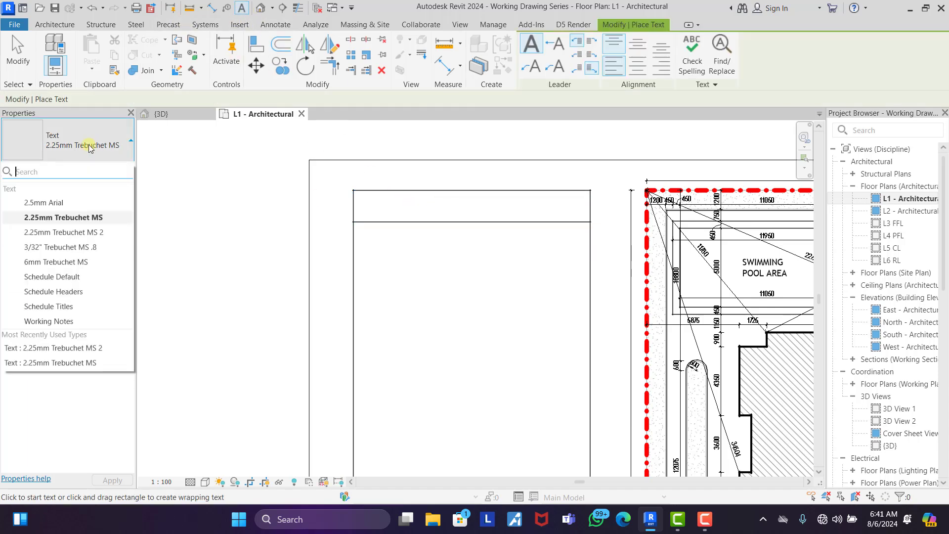
{"action": "left_click", "coordinate": [52, 208]}
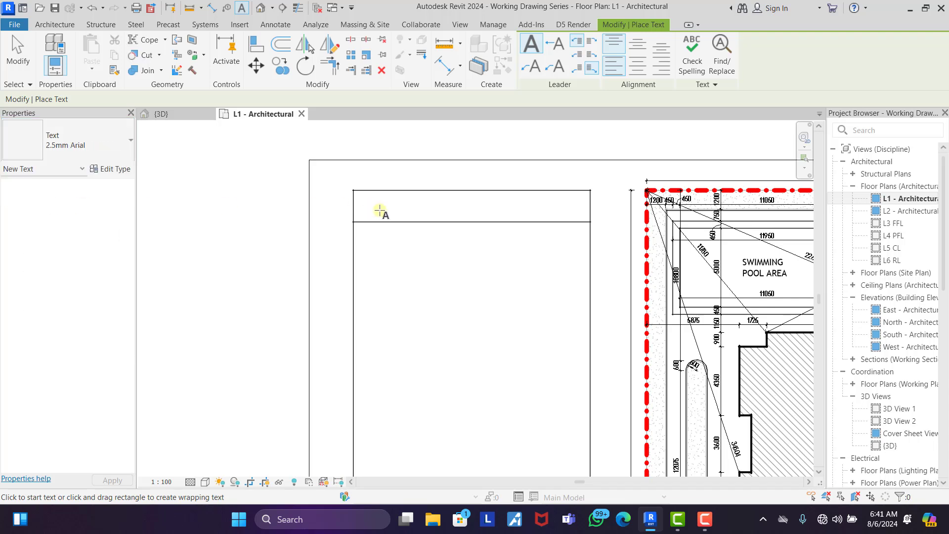
{"action": "left_click", "coordinate": [404, 209]}
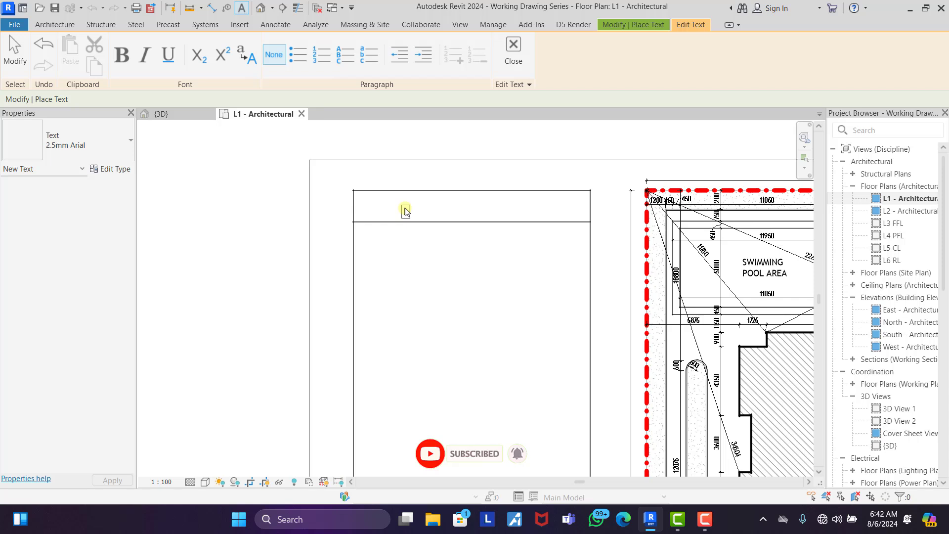
{"action": "type", "text": "GEND"}
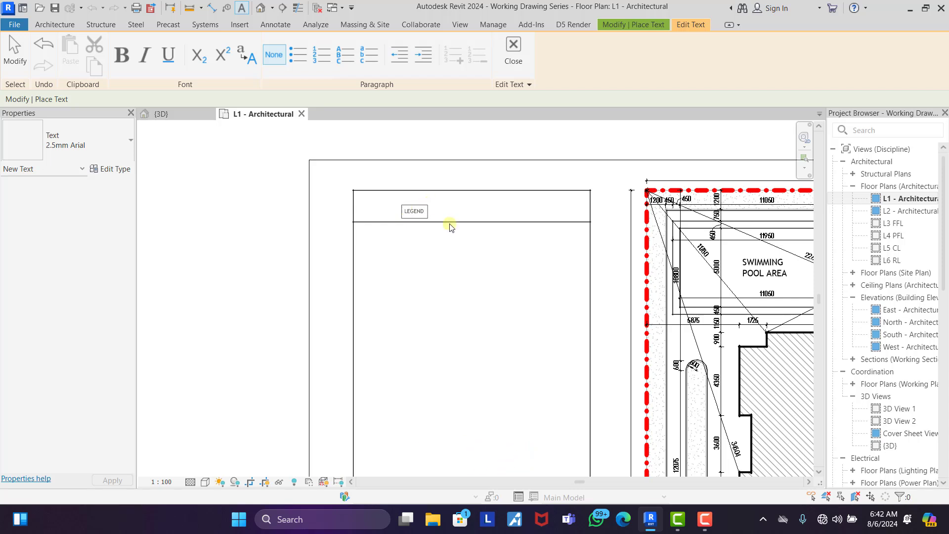
{"action": "left_click", "coordinate": [463, 260]}
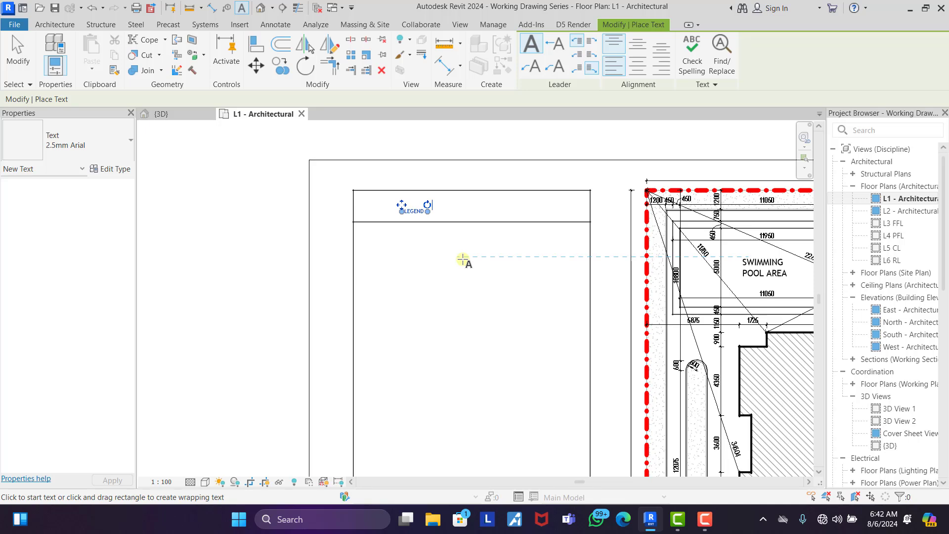
{"action": "key", "text": "Escape"}
- Duplicate the LEGEND note's text type as 4MM and set its text size to 4 mm
{"action": "left_click", "coordinate": [415, 211]}
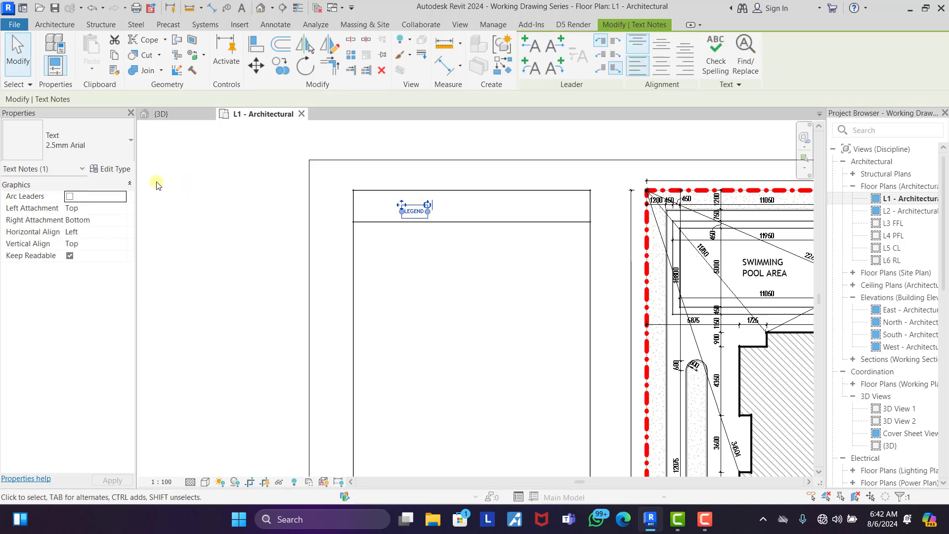
{"action": "left_click", "coordinate": [112, 169]}
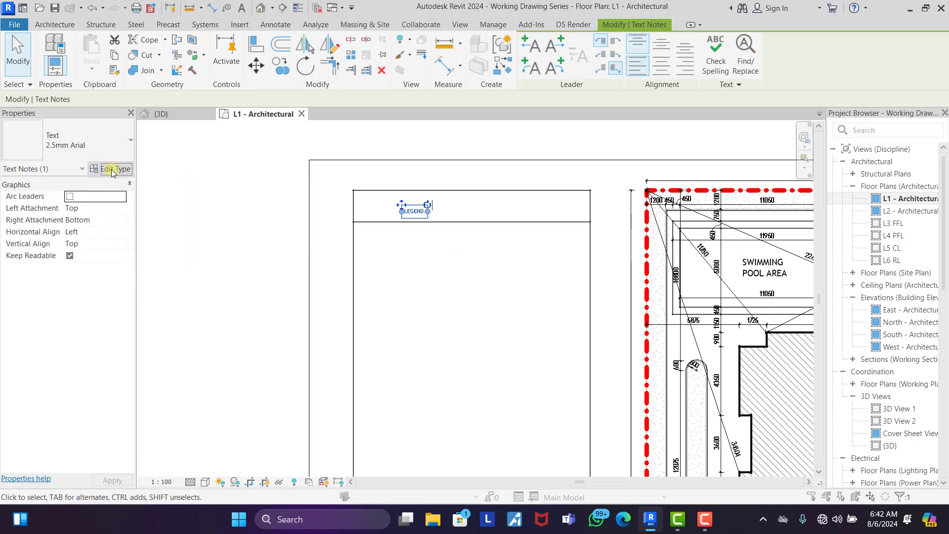
{"action": "left_click", "coordinate": [235, 131]}
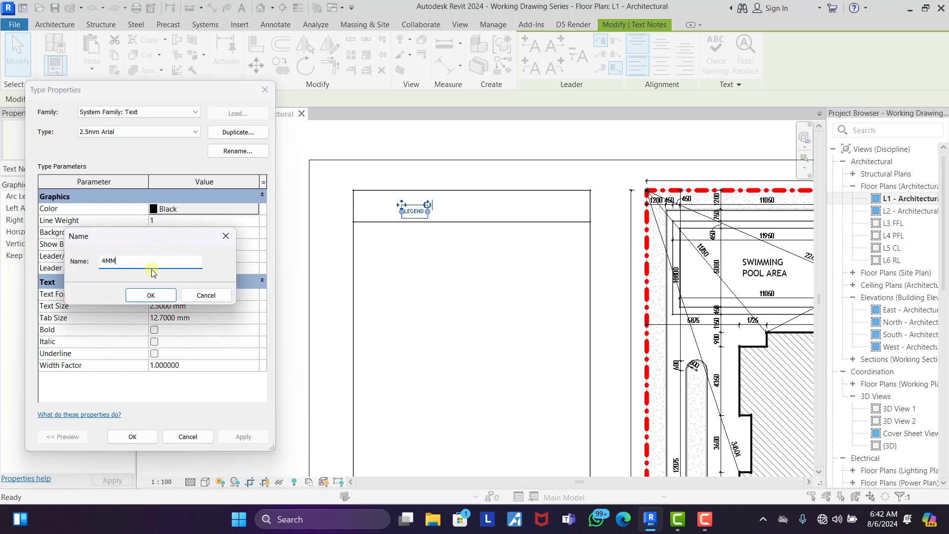
{"action": "left_click", "coordinate": [150, 295]}
{"action": "left_click", "coordinate": [159, 306]}
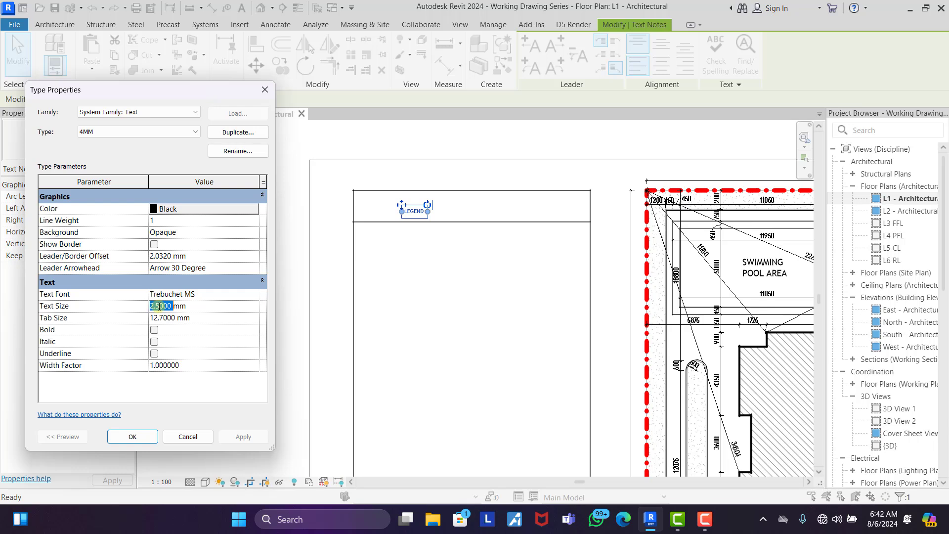
- Set the 4MM text type's font to Arial Black, make it bold and apply the type changes
{"action": "left_click", "coordinate": [256, 295]}
{"action": "type", "text": "Arial"}
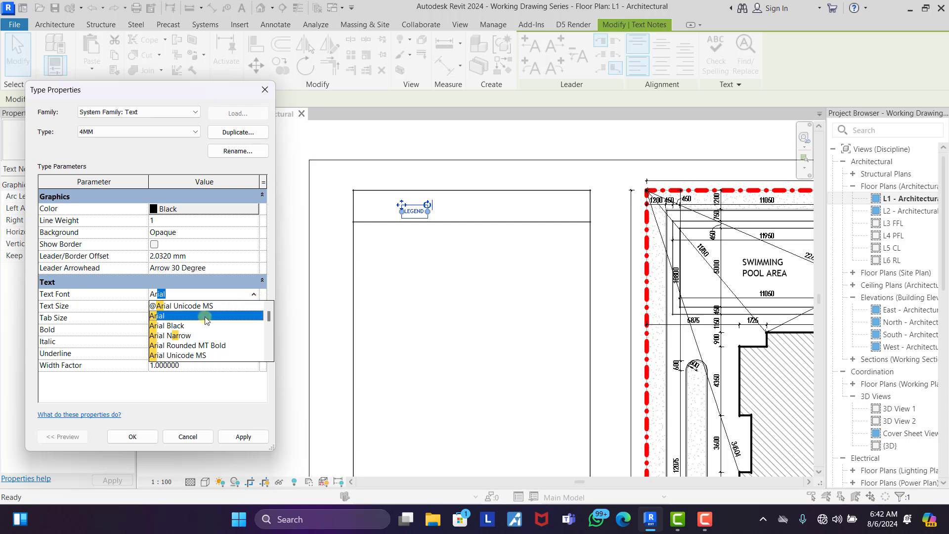
{"action": "left_click", "coordinate": [206, 317]}
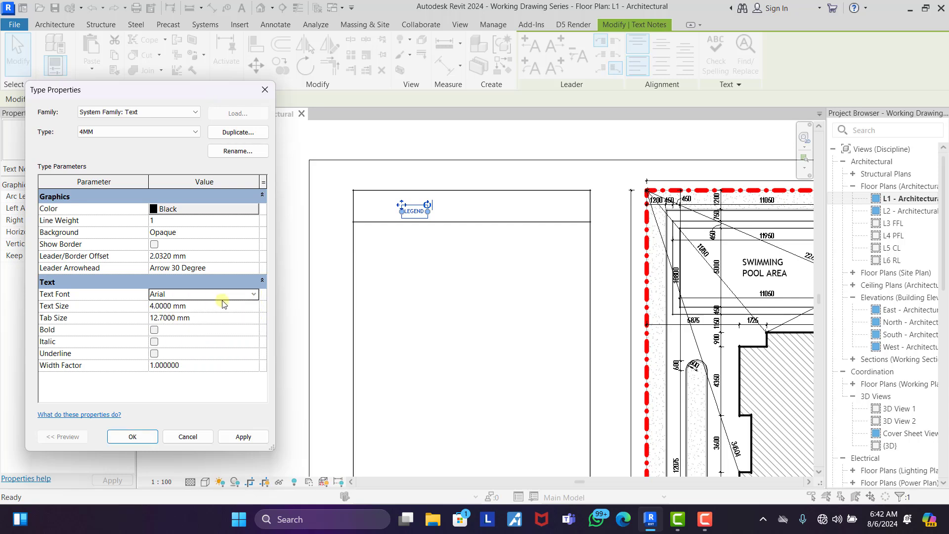
{"action": "left_click", "coordinate": [255, 295]}
{"action": "scroll", "coordinate": [166, 350], "scroll_direction": "down", "scroll_amount": 1}
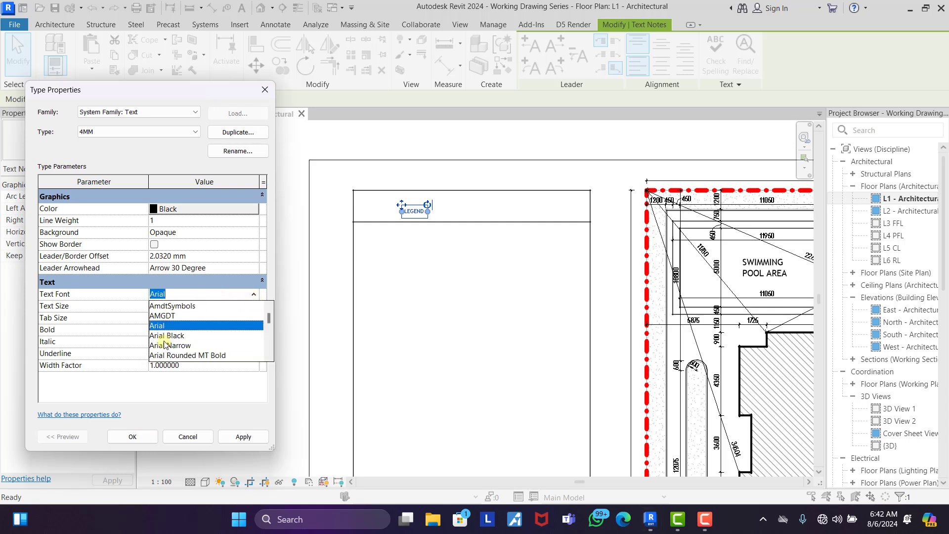
{"action": "left_click", "coordinate": [167, 336]}
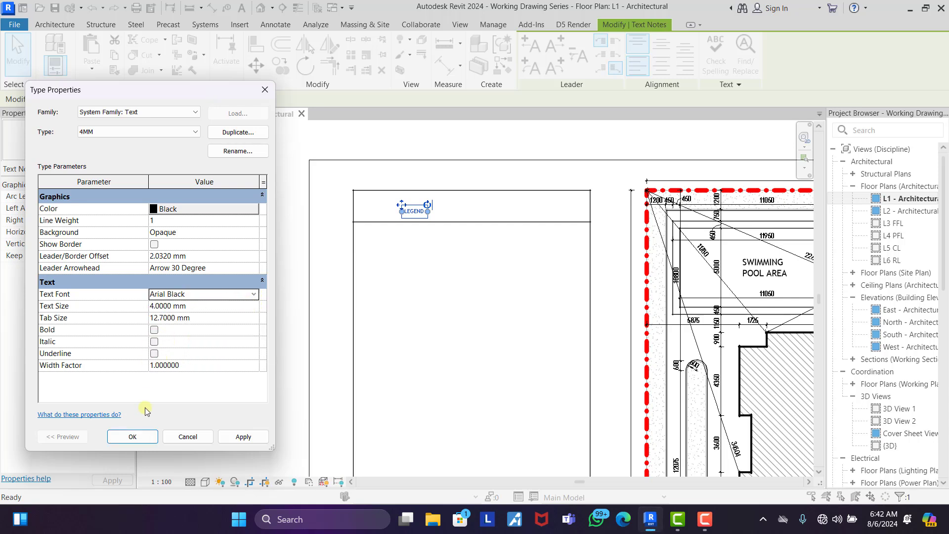
{"action": "left_click", "coordinate": [152, 334]}
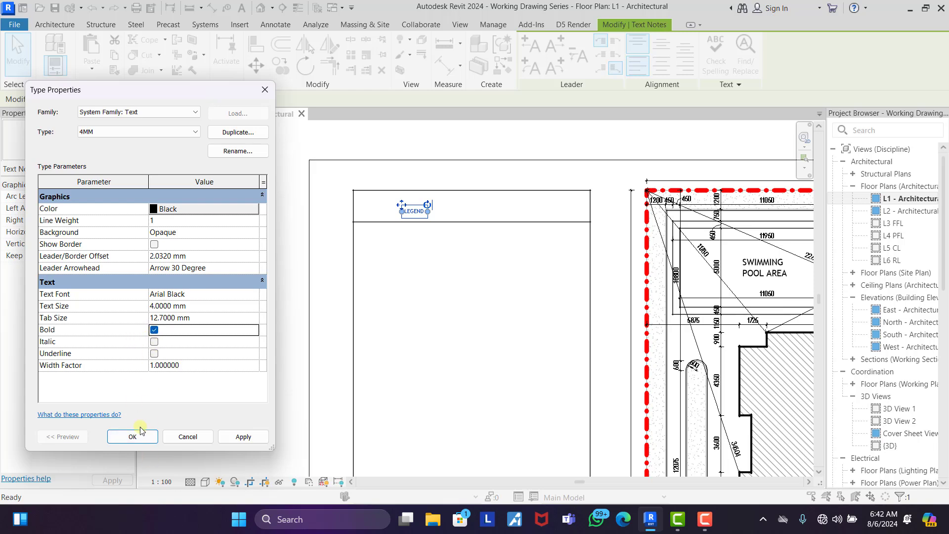
{"action": "left_click", "coordinate": [133, 436]}
{"action": "left_click", "coordinate": [270, 282]}
- Nudge the LEGEND note up and to the right until it sits centred in the header row
{"action": "scroll", "coordinate": [426, 200], "scroll_direction": "up", "scroll_amount": 3}
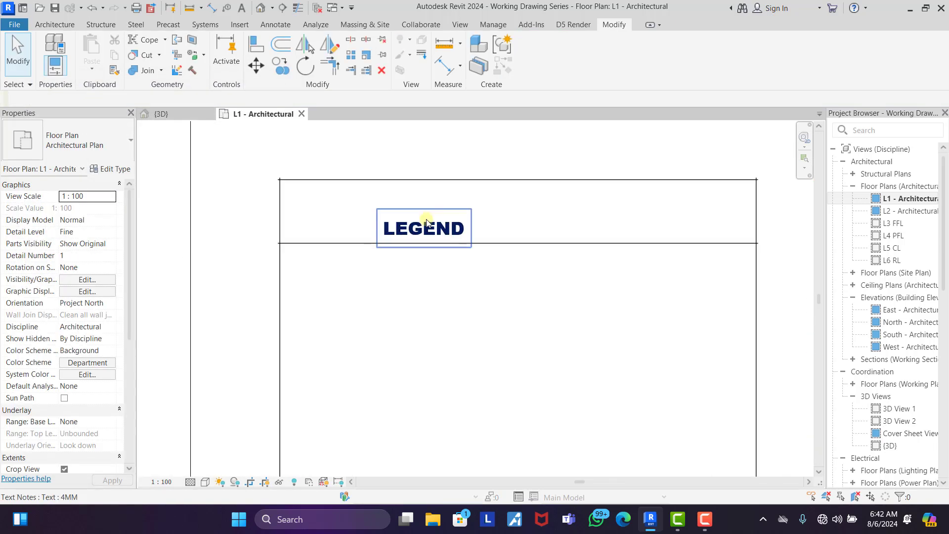
{"action": "left_click", "coordinate": [420, 220]}
{"action": "key", "text": "Up"}
{"action": "key", "text": "Up"}
{"action": "key", "text": "Up"}
{"action": "key", "text": "Right"}
{"action": "key", "text": "Right"}
{"action": "key", "text": "Right"}
{"action": "key", "text": "Right"}
{"action": "key", "text": "Right"}
{"action": "key", "text": "Right"}
{"action": "key", "text": "Right"}
{"action": "key", "text": "Right"}
{"action": "key", "text": "Right"}
{"action": "key", "text": "Right"}
{"action": "key", "text": "Right"}
{"action": "key", "text": "Right"}
{"action": "key", "text": "Right"}
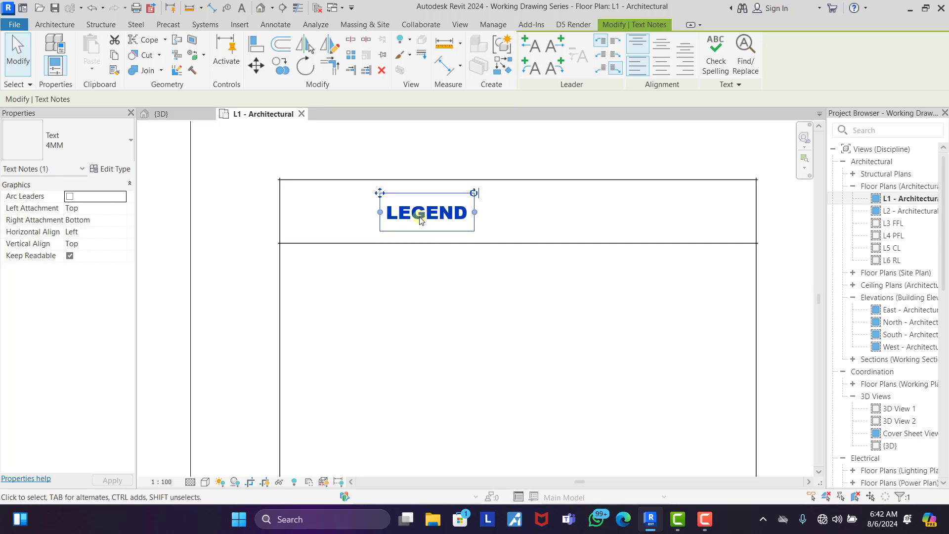
{"action": "key", "text": "Right"}
{"action": "key", "text": "Right"}
{"action": "key", "text": "Right"}
{"action": "key", "text": "Right"}
{"action": "key", "text": "Right"}
{"action": "key", "text": "Right"}
{"action": "key", "text": "Right"}
{"action": "key", "text": "Right"}
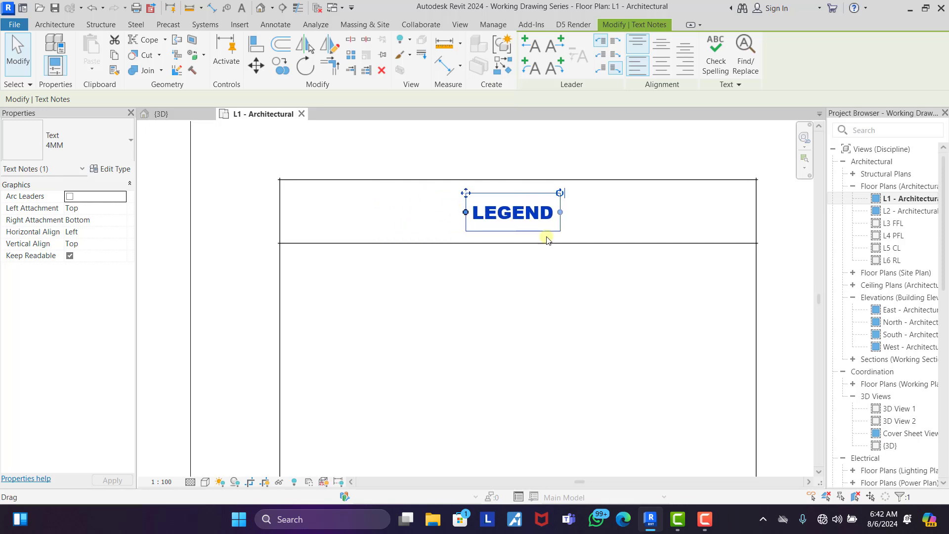
{"action": "left_click", "coordinate": [548, 250]}
- Draw a vertical detail line from the header row to the rectangle's bottom, about 10600 mm from its left edge
{"action": "scroll", "coordinate": [513, 245], "scroll_direction": "down", "scroll_amount": 2}
{"action": "scroll", "coordinate": [466, 218], "scroll_direction": "down", "scroll_amount": 2}
{"action": "scroll", "coordinate": [454, 197], "scroll_direction": "up", "scroll_amount": 3}
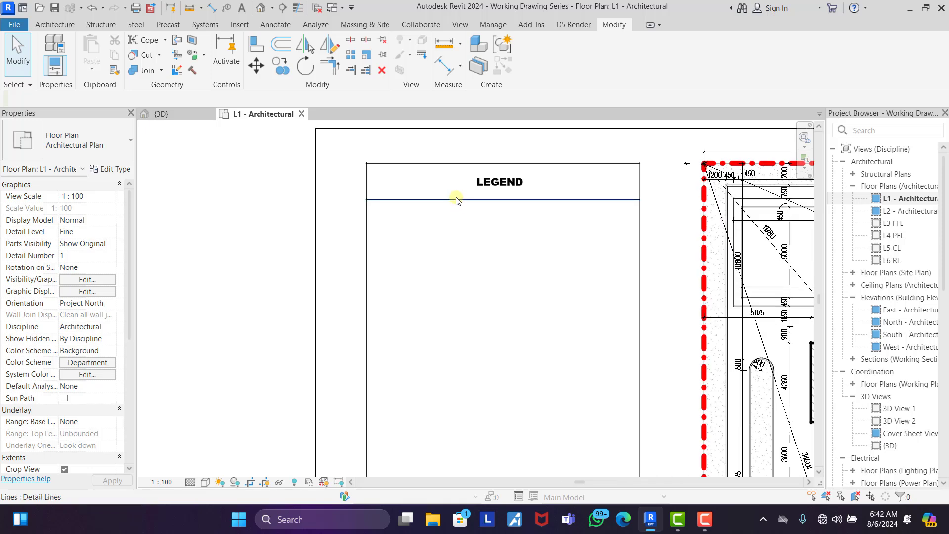
{"action": "left_click", "coordinate": [456, 199]}
{"action": "key", "text": "d"}
{"action": "key", "text": "l"}
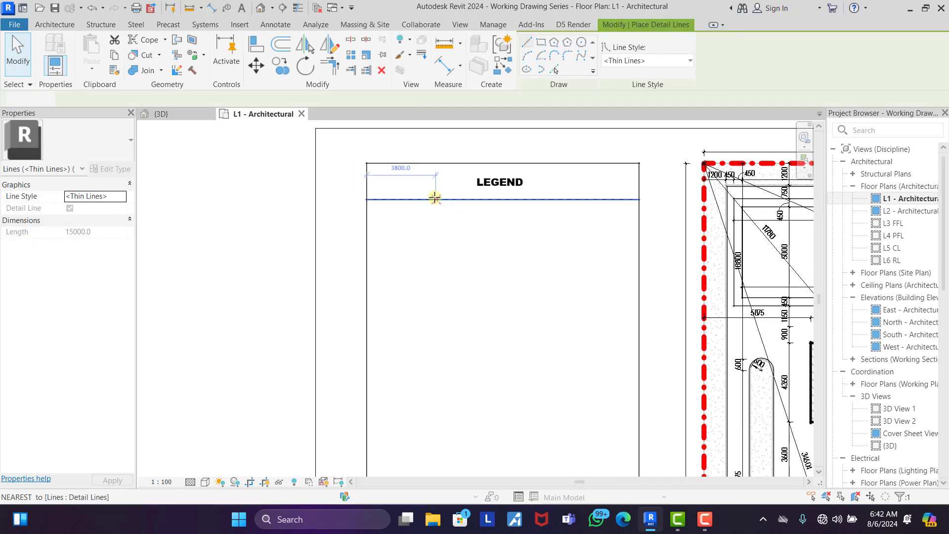
{"action": "left_click", "coordinate": [366, 163]}
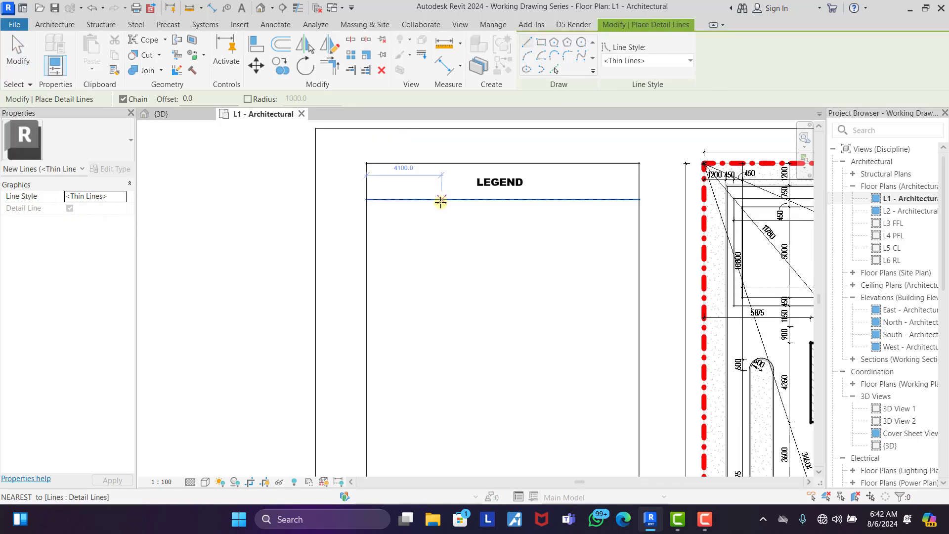
{"action": "left_click", "coordinate": [556, 201]}
{"action": "scroll", "coordinate": [559, 198], "scroll_direction": "down", "scroll_amount": 6}
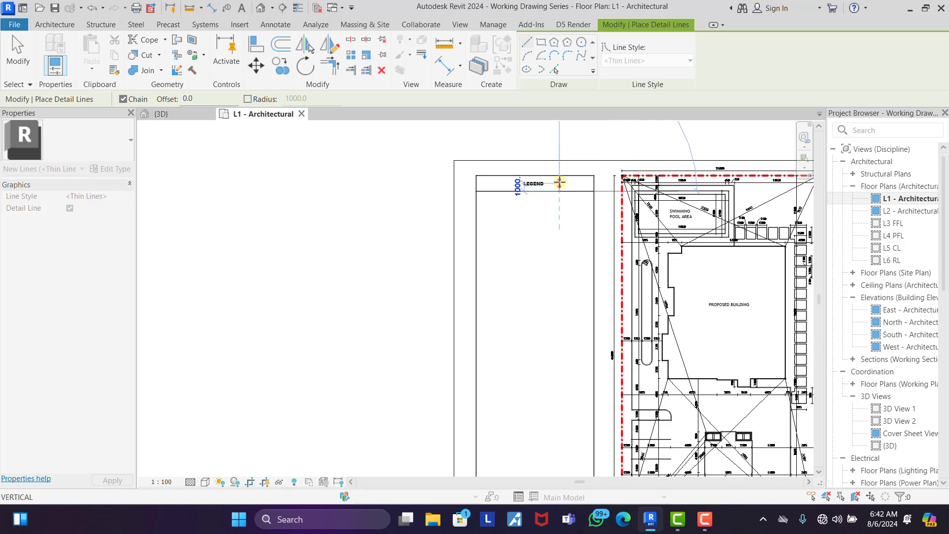
{"action": "left_click", "coordinate": [559, 351]}
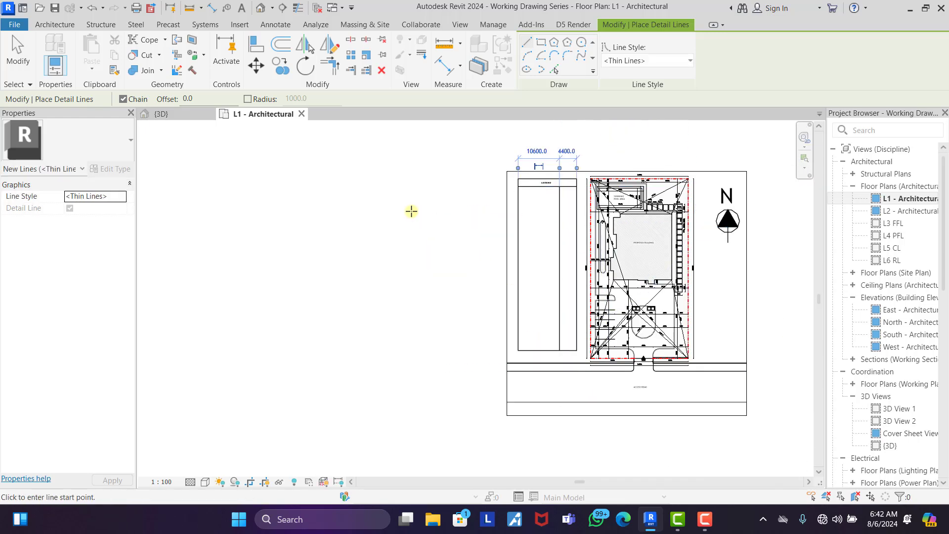
{"action": "right_click", "coordinate": [412, 211]}
{"action": "left_click", "coordinate": [447, 222]}
{"action": "right_click", "coordinate": [431, 216]}
{"action": "left_click", "coordinate": [463, 227]}
- Copy the header row's bottom line repeatedly down the legend table at 2000 mm spacing to rule its rows
{"action": "scroll", "coordinate": [547, 185], "scroll_direction": "up", "scroll_amount": 1}
{"action": "scroll", "coordinate": [549, 188], "scroll_direction": "up", "scroll_amount": 4}
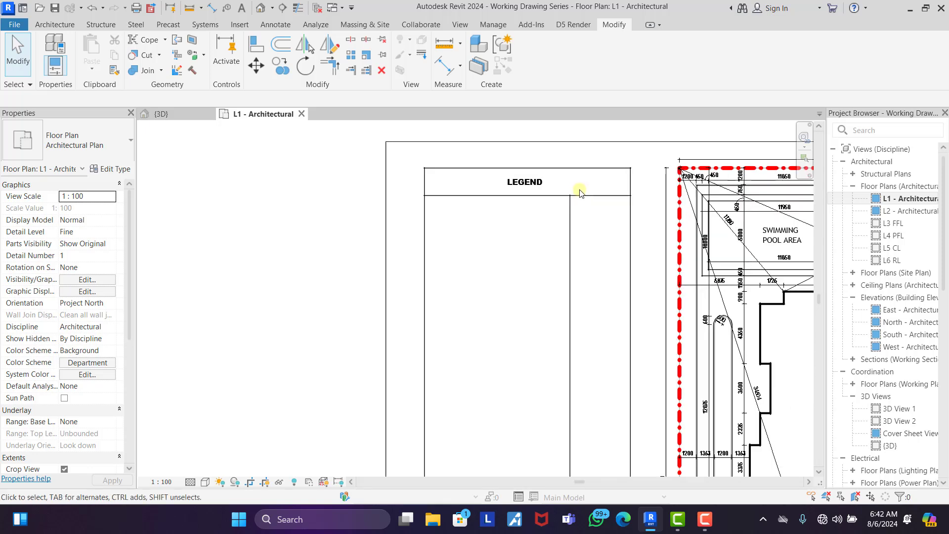
{"action": "left_click", "coordinate": [579, 195]}
{"action": "left_click", "coordinate": [280, 64]}
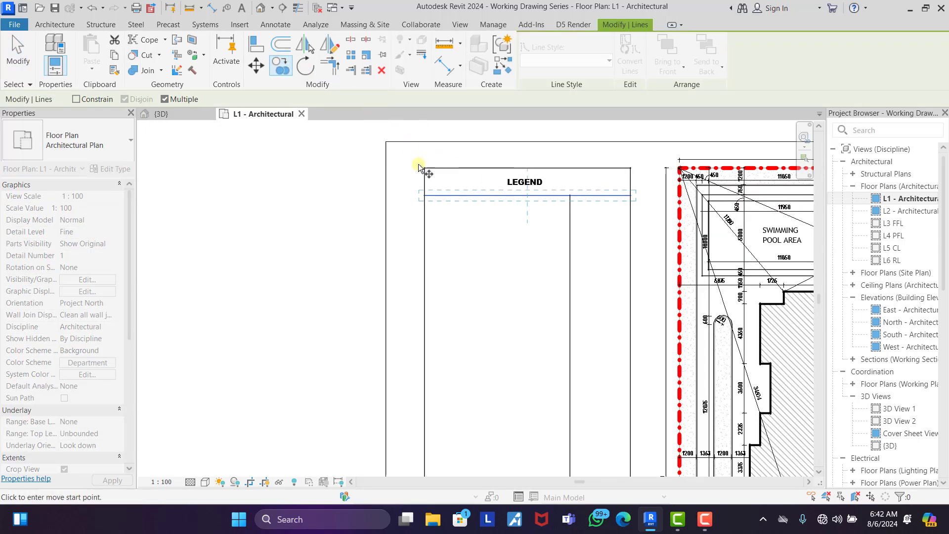
{"action": "left_click", "coordinate": [424, 195]}
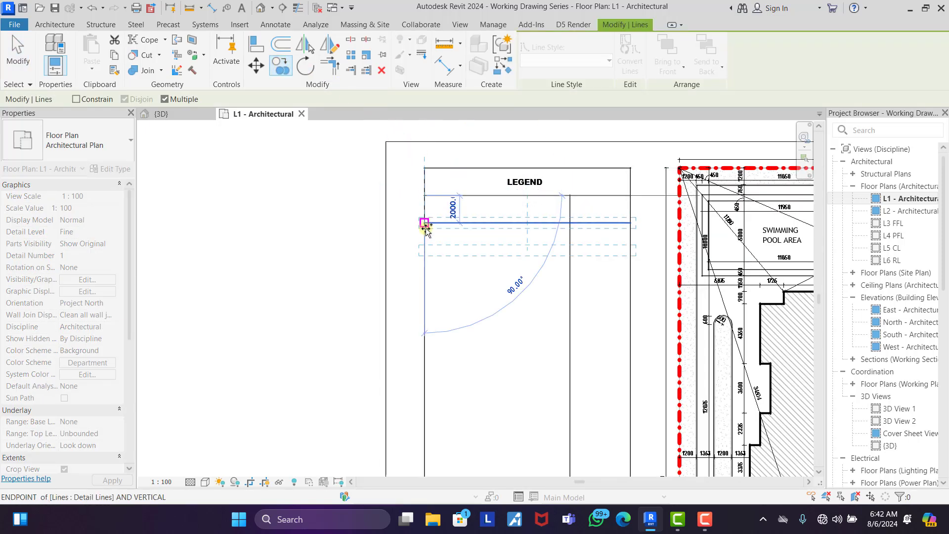
{"action": "left_click", "coordinate": [424, 223]}
{"action": "left_click", "coordinate": [425, 250]}
{"action": "left_click", "coordinate": [425, 278]}
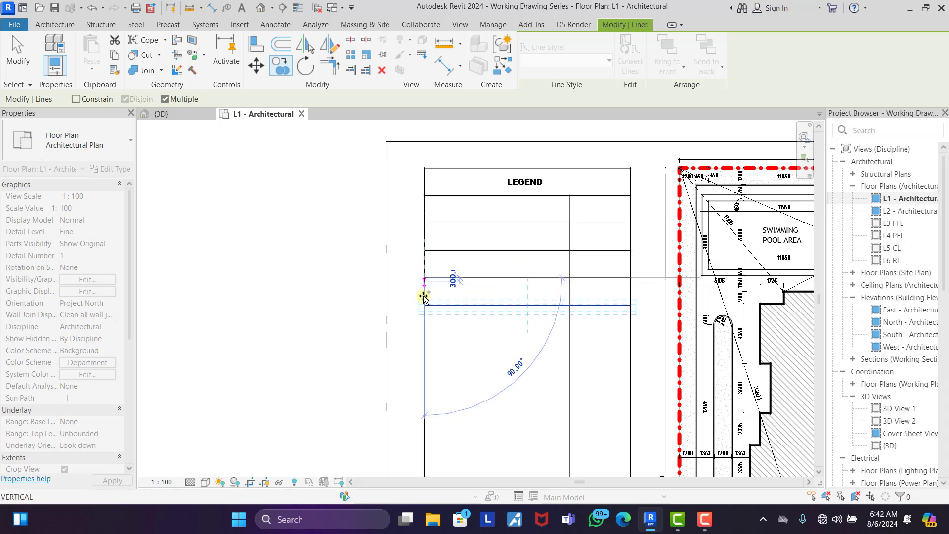
{"action": "left_click", "coordinate": [426, 305]}
{"action": "left_click", "coordinate": [425, 332]}
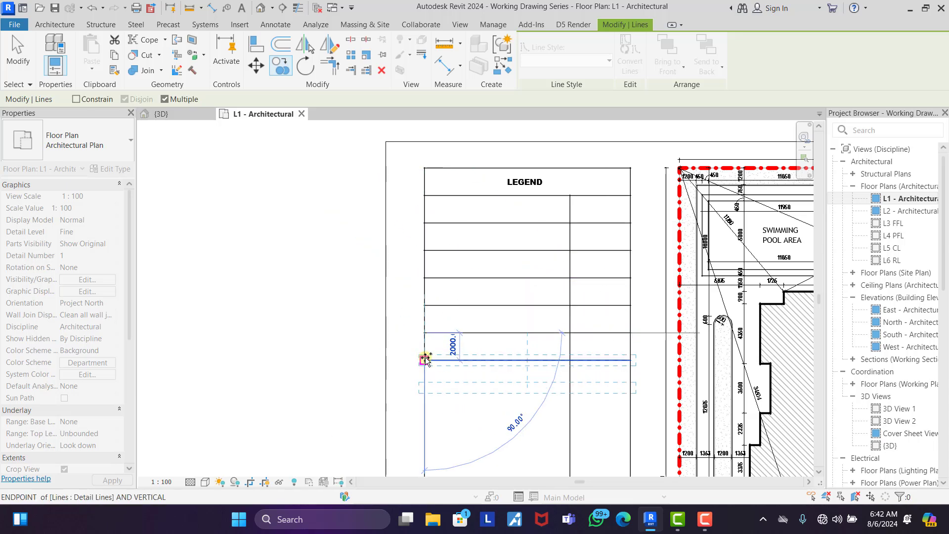
{"action": "left_click", "coordinate": [424, 360]}
{"action": "left_click", "coordinate": [424, 388]}
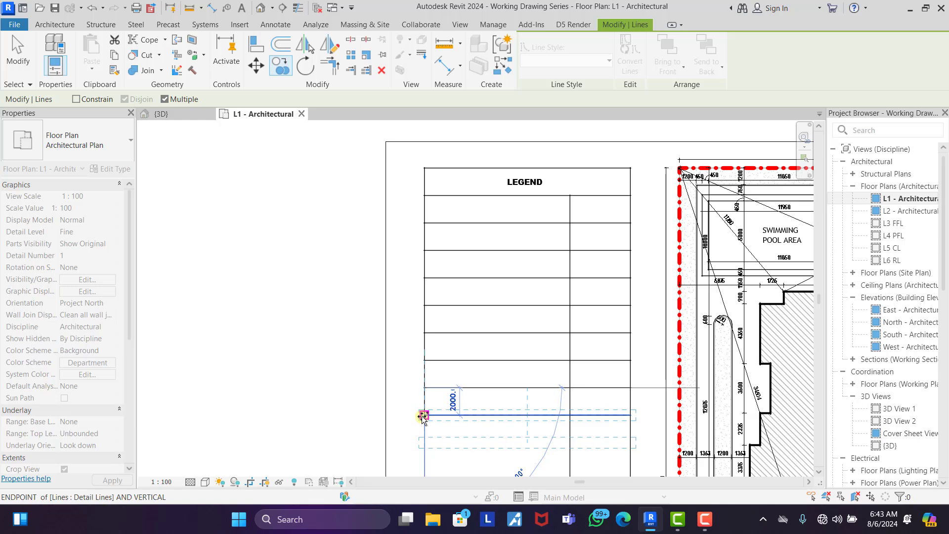
{"action": "scroll", "coordinate": [388, 221], "scroll_direction": "down", "scroll_amount": 3}
{"action": "scroll", "coordinate": [400, 301], "scroll_direction": "up", "scroll_amount": 5}
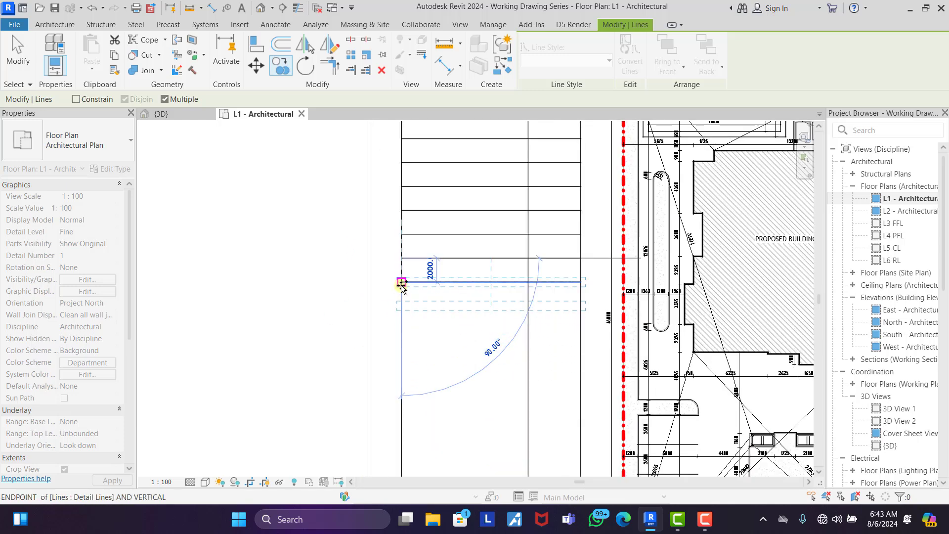
{"action": "left_click", "coordinate": [400, 306]}
{"action": "left_click", "coordinate": [402, 330]}
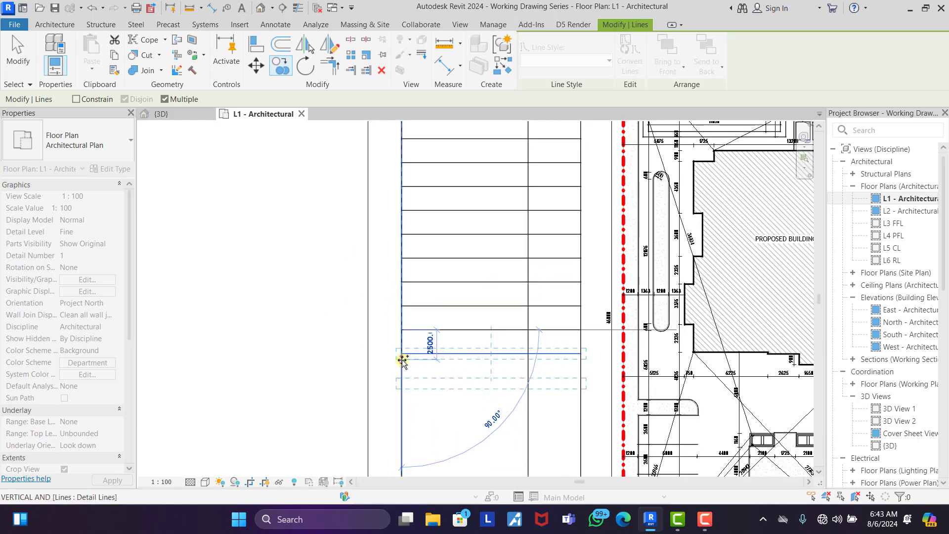
{"action": "left_click", "coordinate": [402, 354]}
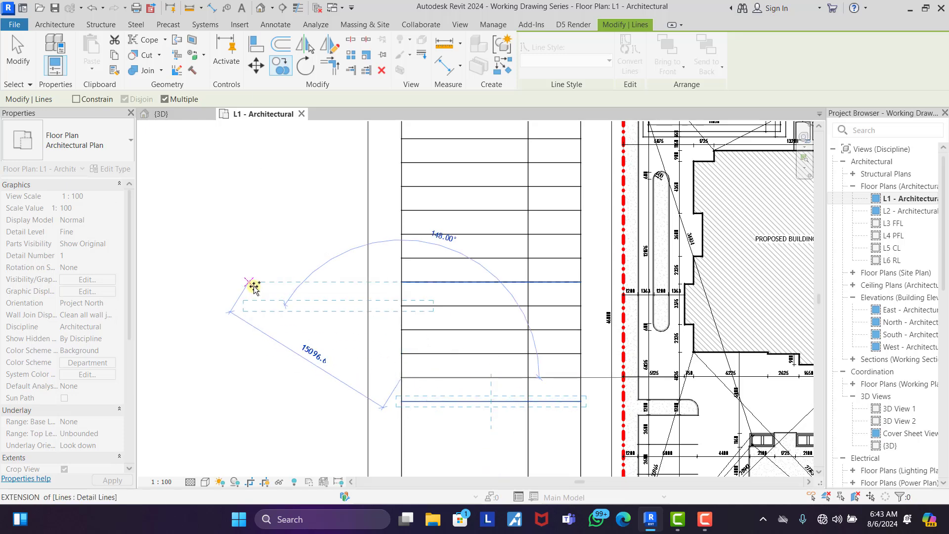
{"action": "right_click", "coordinate": [250, 283]}
{"action": "left_click", "coordinate": [306, 80]}
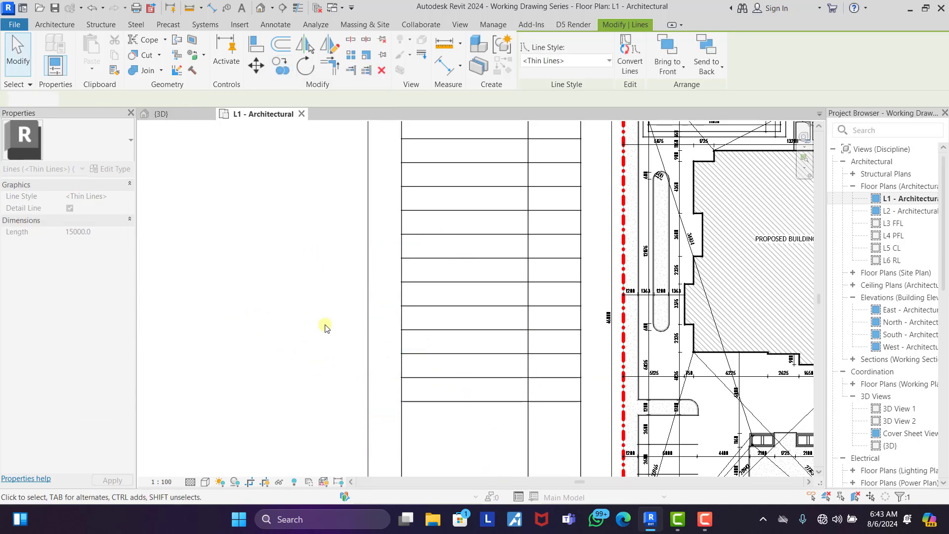
- Copy the LEGEND note straight down into the first row below the header
{"action": "scroll", "coordinate": [324, 324], "scroll_direction": "down", "scroll_amount": 5}
{"action": "scroll", "coordinate": [387, 221], "scroll_direction": "up", "scroll_amount": 4}
{"action": "left_click", "coordinate": [395, 203]}
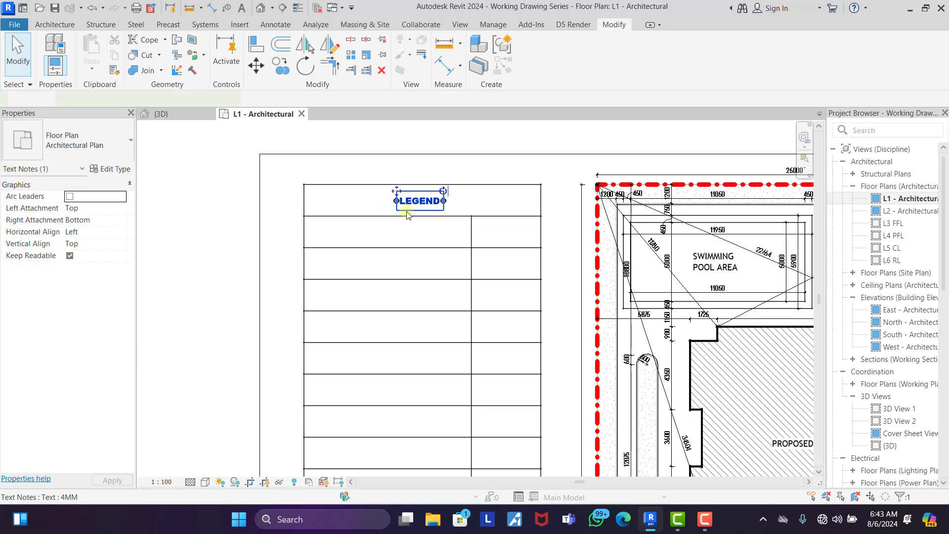
{"action": "key", "text": "c"}
{"action": "key", "text": "o"}
{"action": "scroll", "coordinate": [393, 198], "scroll_direction": "up", "scroll_amount": 2}
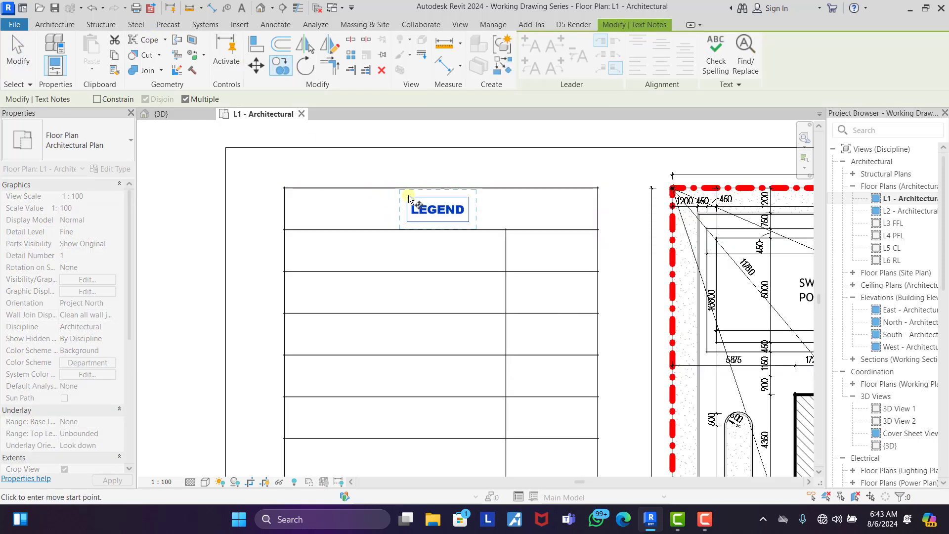
{"action": "left_click", "coordinate": [409, 199]}
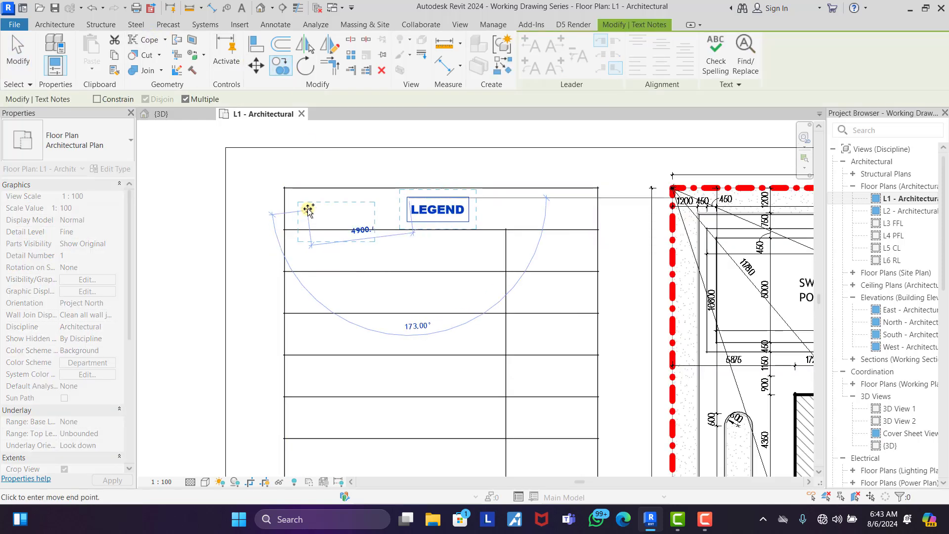
{"action": "left_click", "coordinate": [283, 230]}
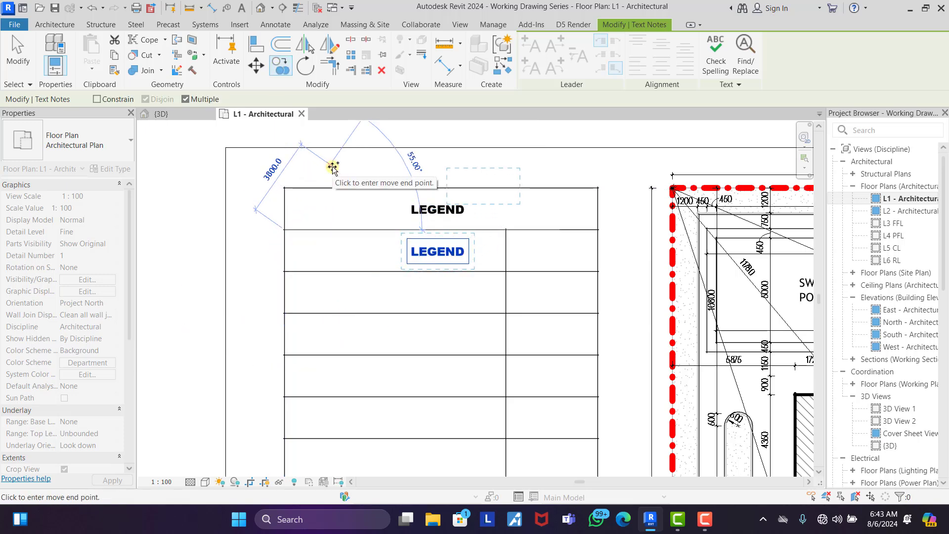
{"action": "key", "text": "Escape"}
- Move the copied LEGEND note horizontally to the left end of the first row
{"action": "left_click", "coordinate": [439, 253]}
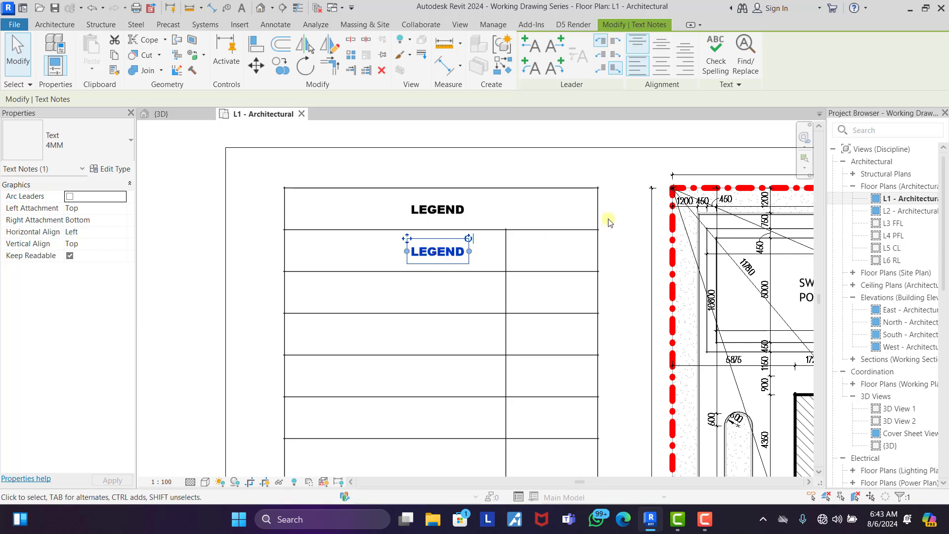
{"action": "left_click_drag", "start_coordinate": [408, 237], "coordinate": [291, 235]}
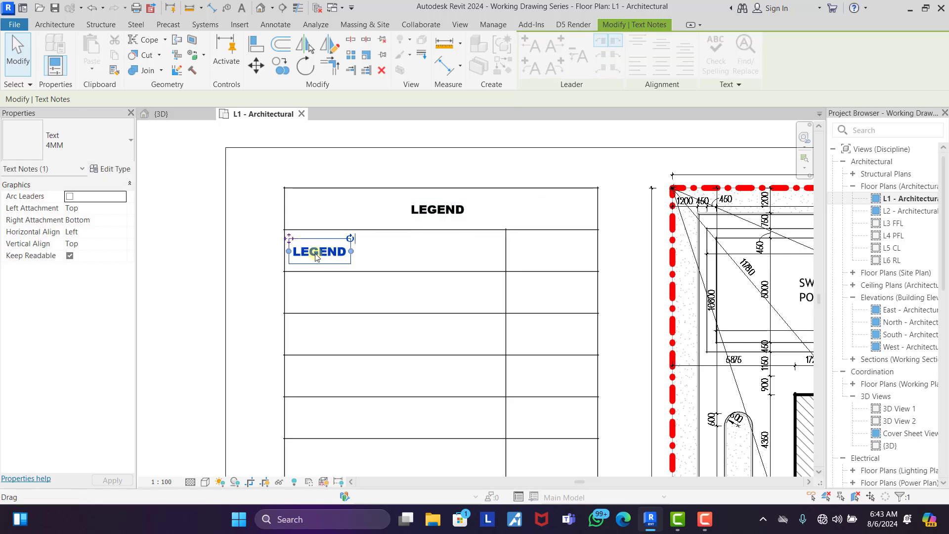
{"action": "left_click", "coordinate": [421, 172]}
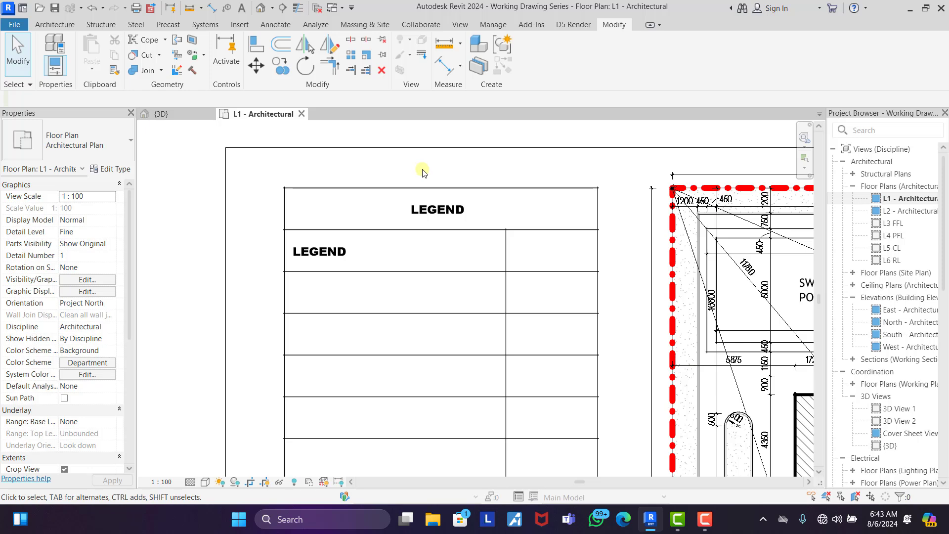
{"action": "left_click", "coordinate": [310, 241]}
{"action": "left_click", "coordinate": [405, 176]}
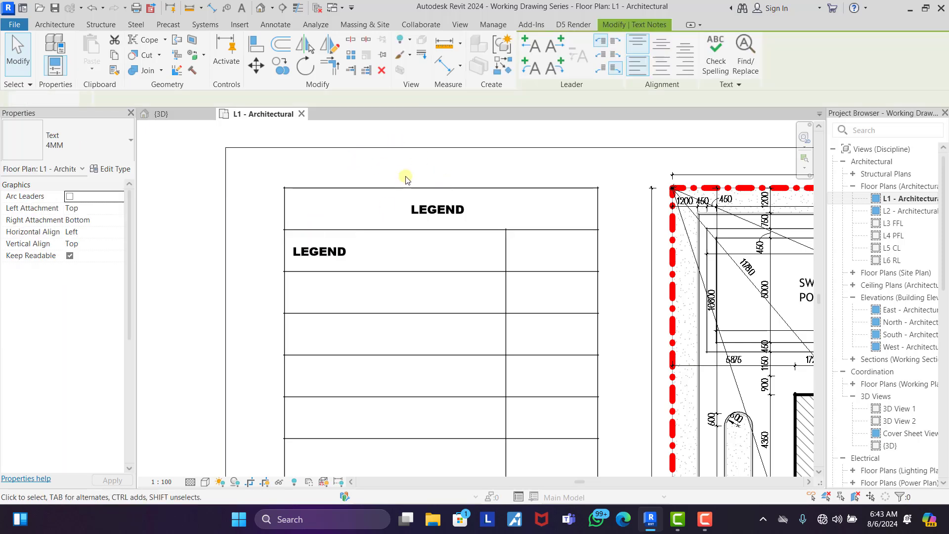
- Change the first row's note text to PROPOSED BUILDING AREA
{"action": "scroll", "coordinate": [423, 164], "scroll_direction": "down", "scroll_amount": 2}
{"action": "scroll", "coordinate": [423, 166], "scroll_direction": "down", "scroll_amount": 2}
{"action": "scroll", "coordinate": [402, 201], "scroll_direction": "up", "scroll_amount": 4}
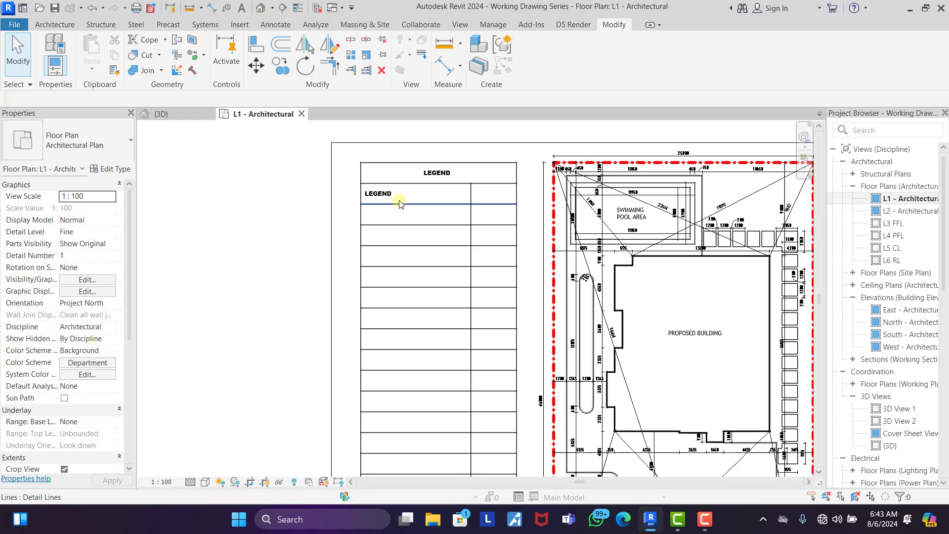
{"action": "scroll", "coordinate": [361, 195], "scroll_direction": "up", "scroll_amount": 2}
{"action": "double_click", "coordinate": [404, 208]}
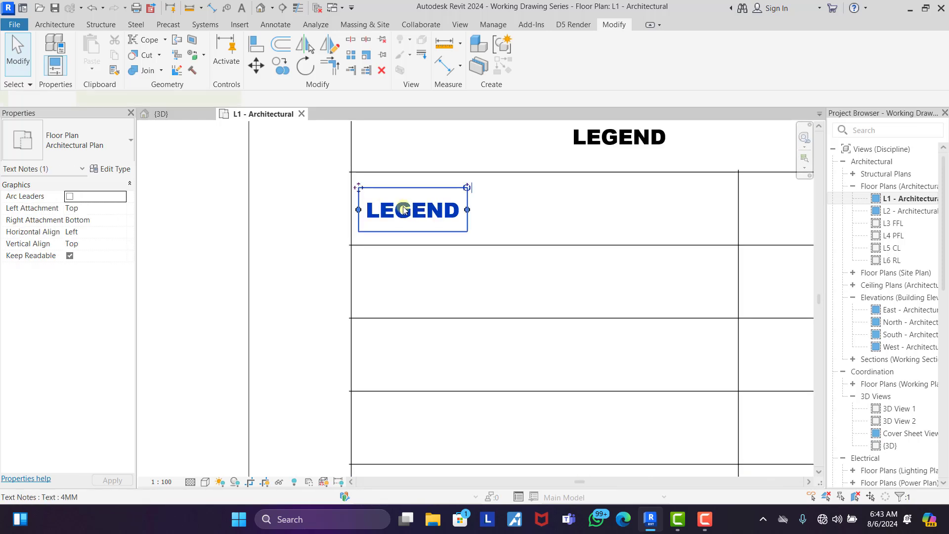
{"action": "double_click", "coordinate": [428, 217]}
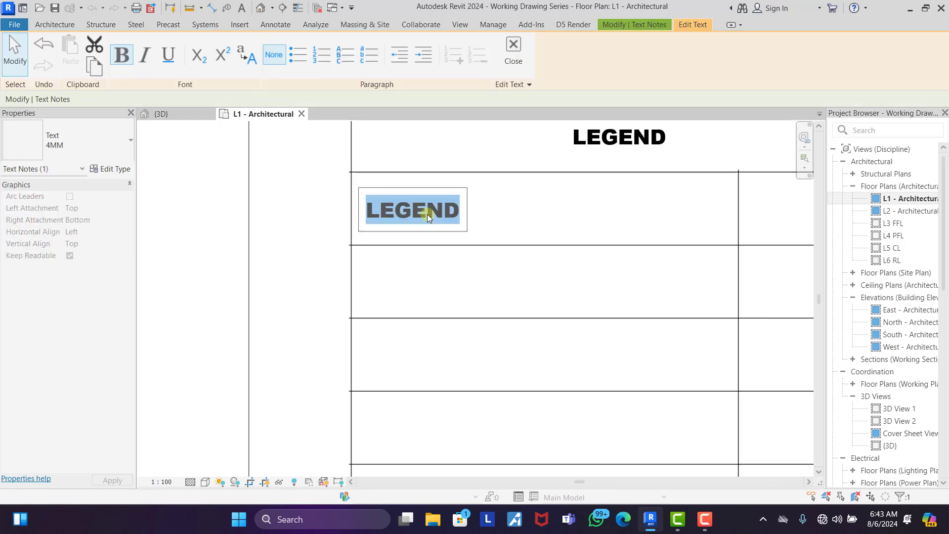
{"action": "type", "text": "PROPOSED BUIL"}
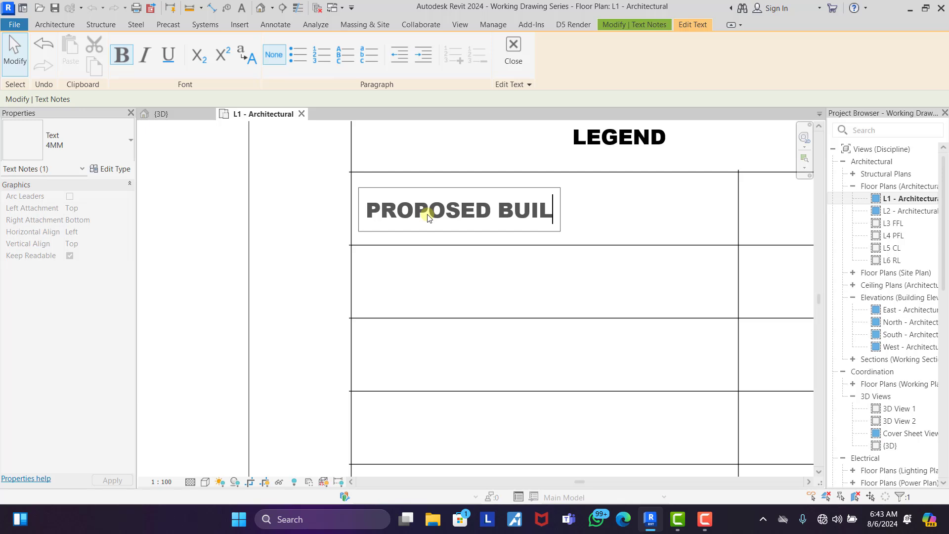
{"action": "type", "text": "DING A"}
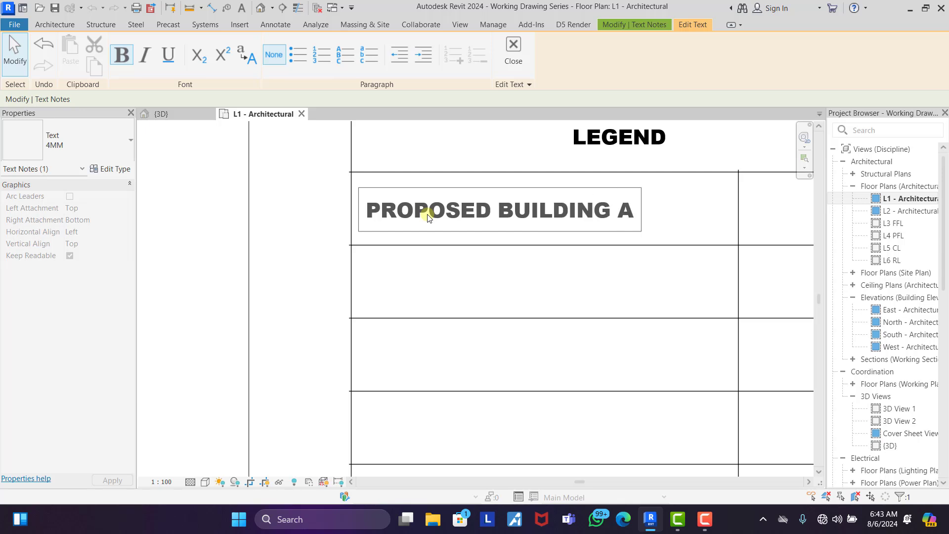
{"action": "type", "text": "REA"}
{"action": "left_click", "coordinate": [335, 217]}
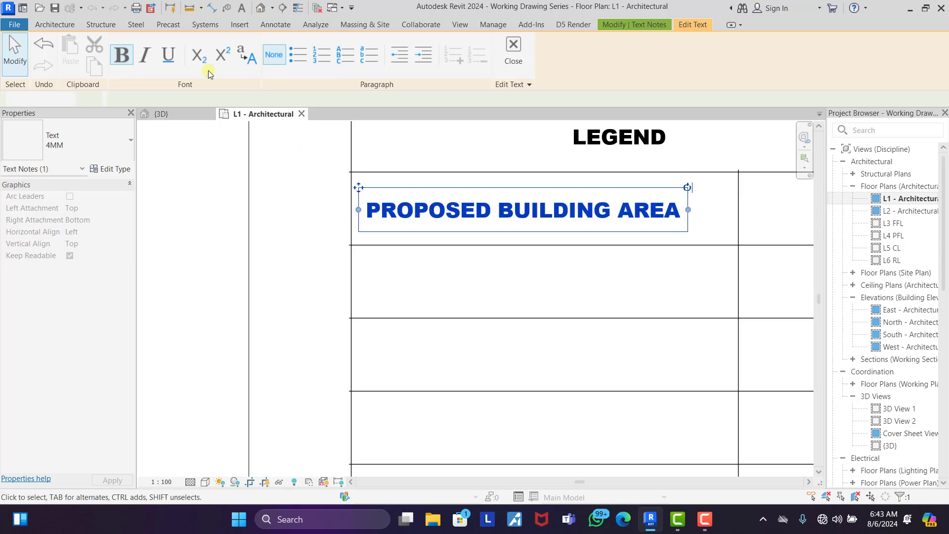
- Copy the PROPOSED BUILDING AREA note straight down into the second row
{"action": "left_click", "coordinate": [348, 179]}
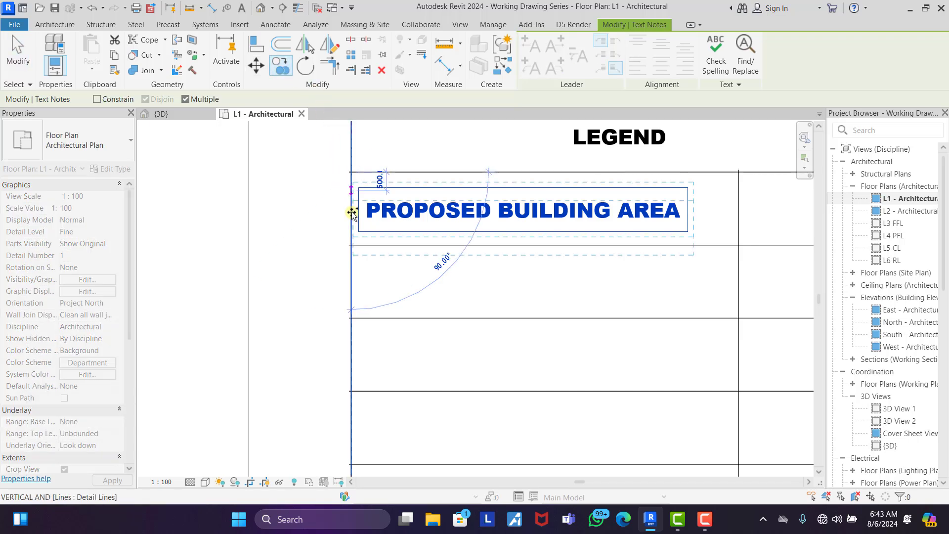
{"action": "left_click", "coordinate": [349, 243]}
{"action": "right_click", "coordinate": [318, 198]}
{"action": "left_click", "coordinate": [349, 206]}
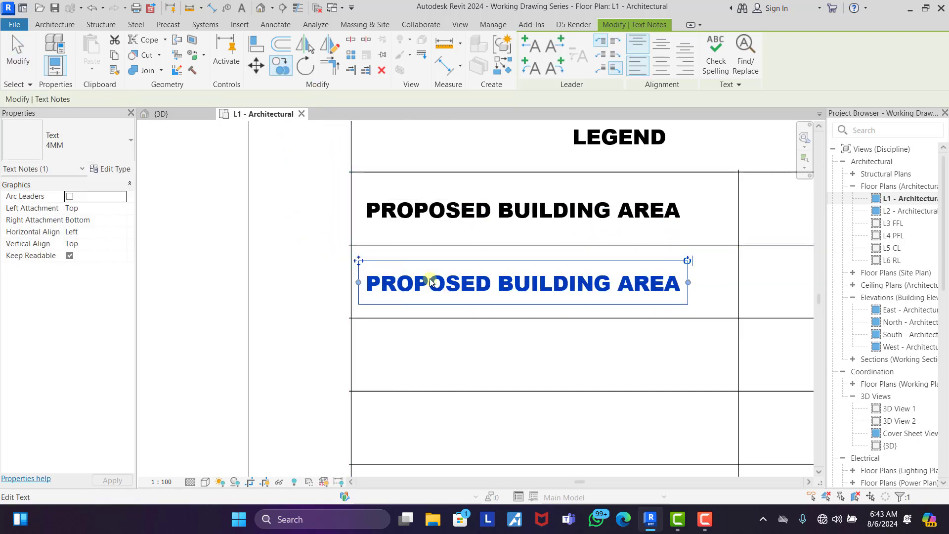
- Change the second row's note text to GREEN AREA
{"action": "double_click", "coordinate": [431, 282]}
{"action": "left_click_drag", "start_coordinate": [498, 283], "coordinate": [396, 289]}
{"action": "left_click", "coordinate": [609, 280]}
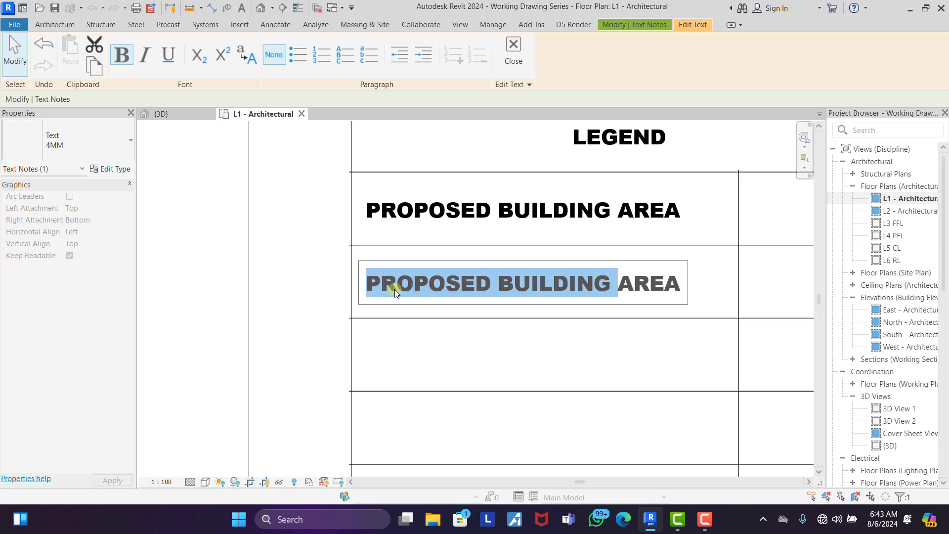
{"action": "type", "text": "GREE"}
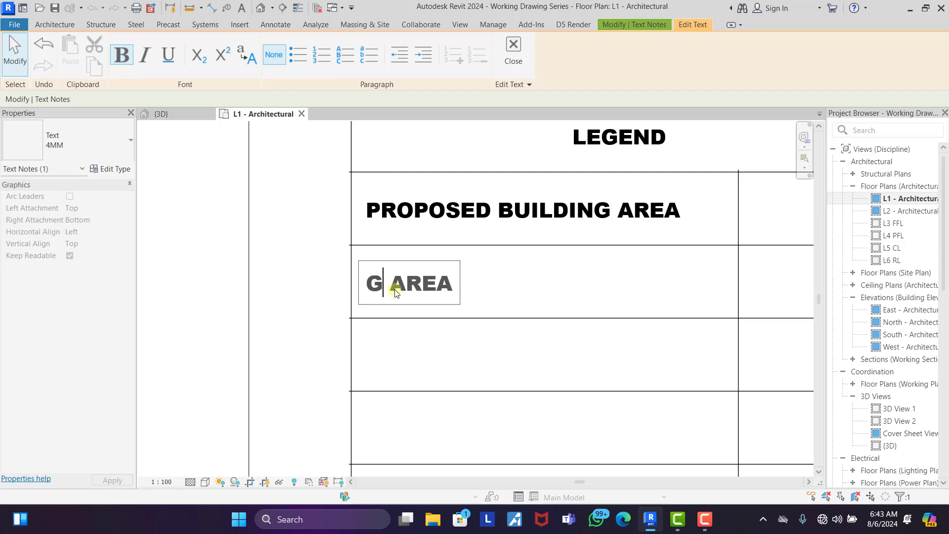
{"action": "type", "text": "N"}
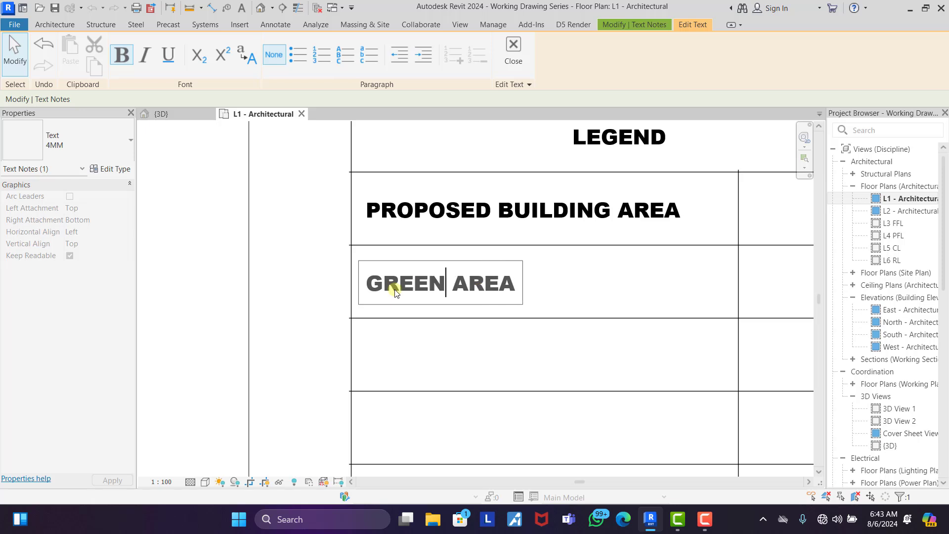
{"action": "left_click", "coordinate": [298, 265]}
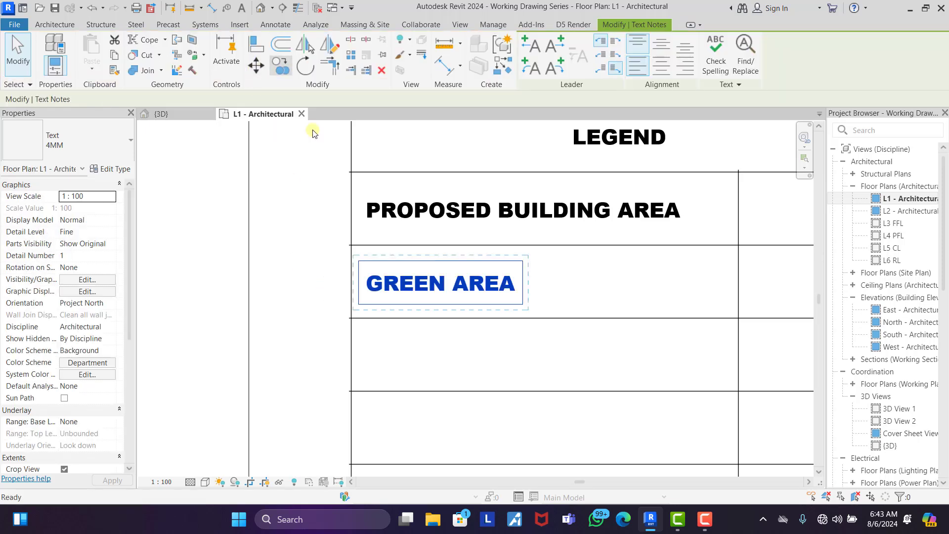
- Copy the GREEN AREA note straight down into the third row
{"action": "left_click", "coordinate": [352, 245]}
{"action": "left_click", "coordinate": [353, 318]}
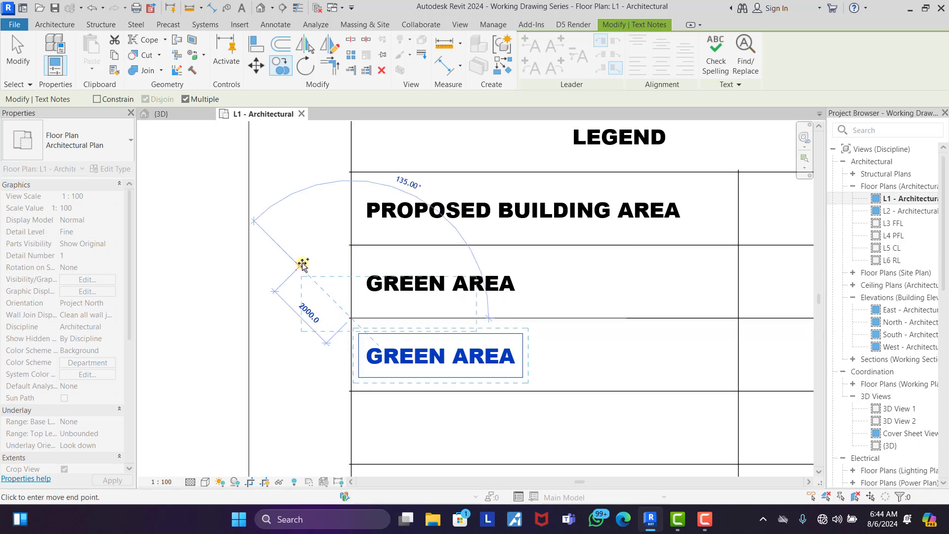
{"action": "right_click", "coordinate": [322, 262]}
{"action": "left_click", "coordinate": [332, 270]}
- Change the third row's note text to PAVED AREA
{"action": "double_click", "coordinate": [444, 361]}
{"action": "left_click_drag", "start_coordinate": [444, 361], "coordinate": [372, 366]}
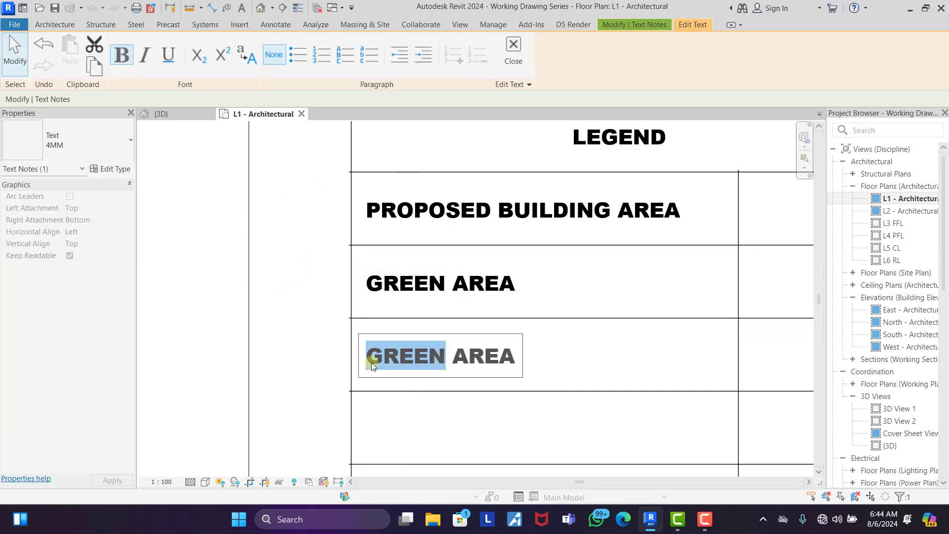
{"action": "type", "text": "PA"}
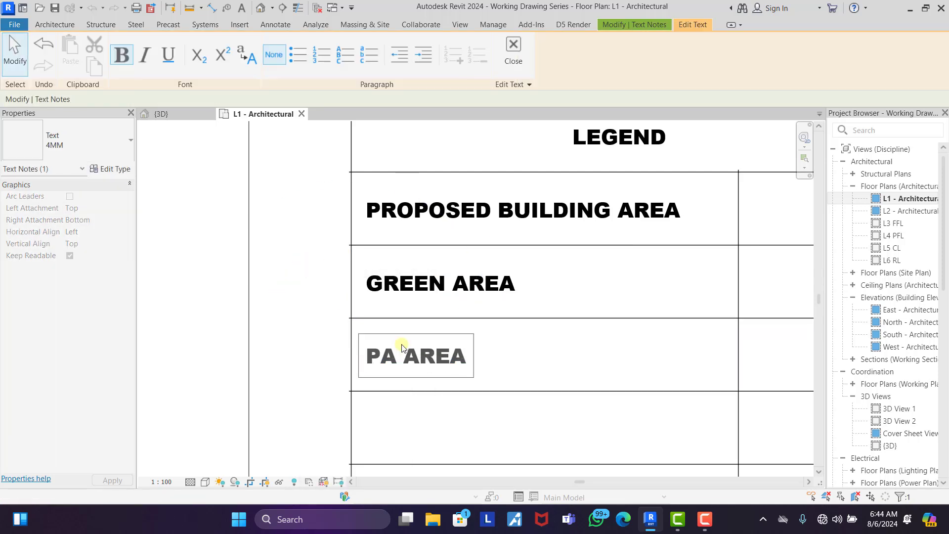
{"action": "type", "text": "VED"}
{"action": "left_click", "coordinate": [340, 316]}
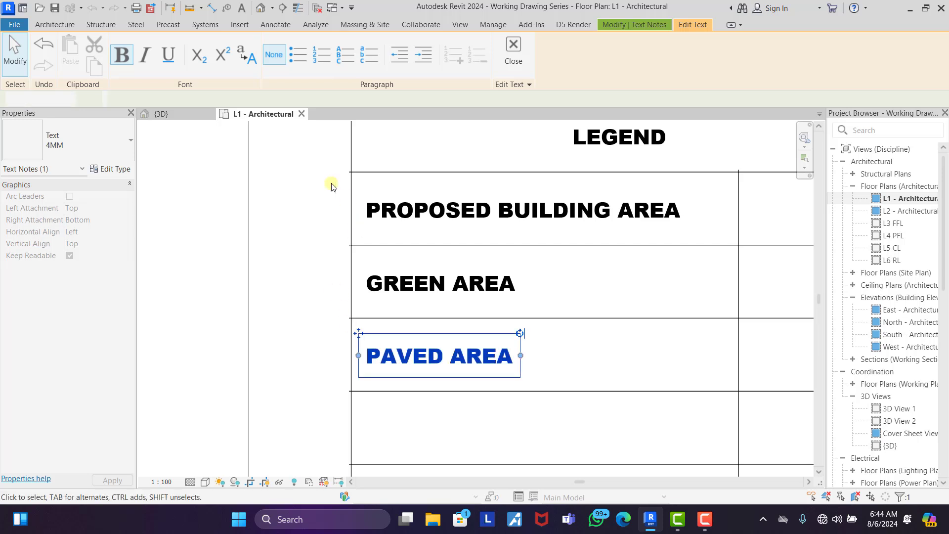
- Copy the PAVED AREA note straight down into the fourth row and change its text to STAMPED CONC. AREA
{"action": "left_click", "coordinate": [348, 391]}
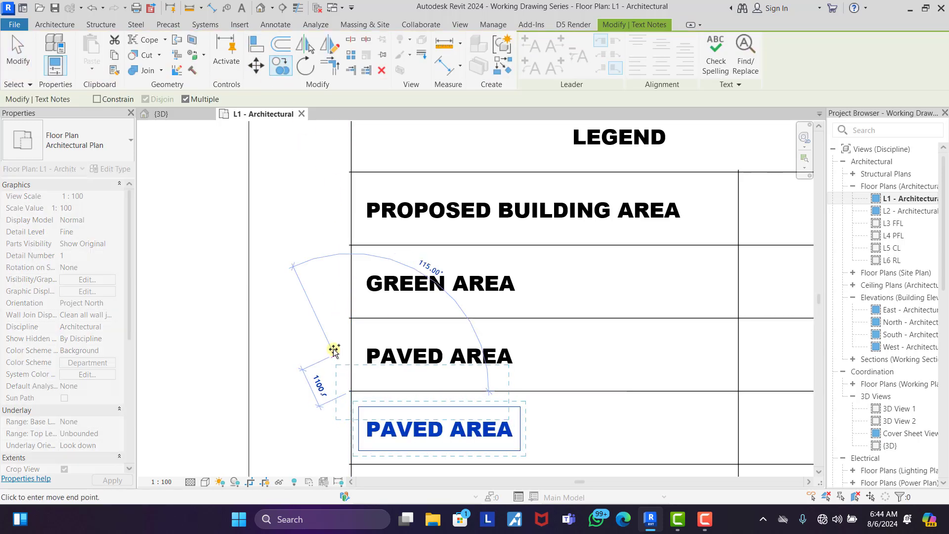
{"action": "double_click", "coordinate": [430, 430]}
{"action": "type", "text": "STAMPED"}
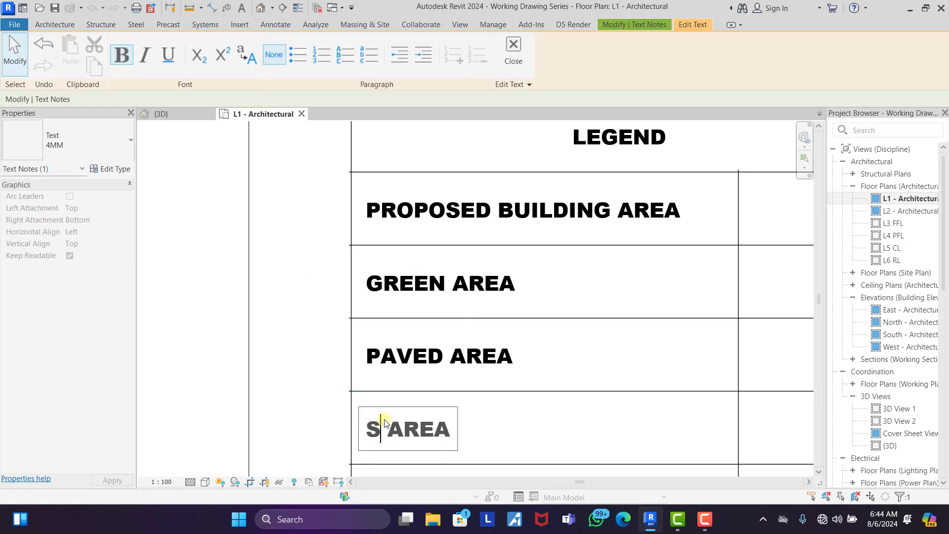
{"action": "type", "text": " CON"}
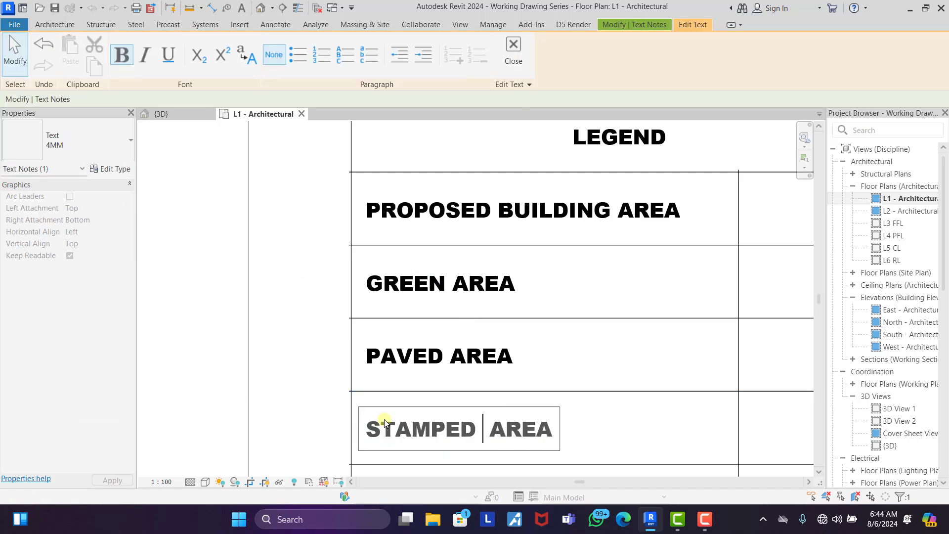
{"action": "type", "text": "C"}
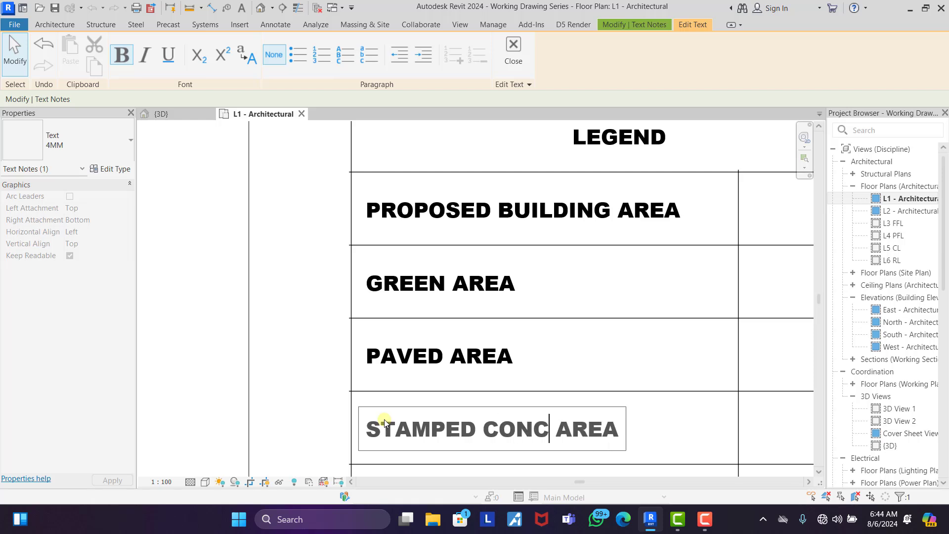
{"action": "type", "text": "."}
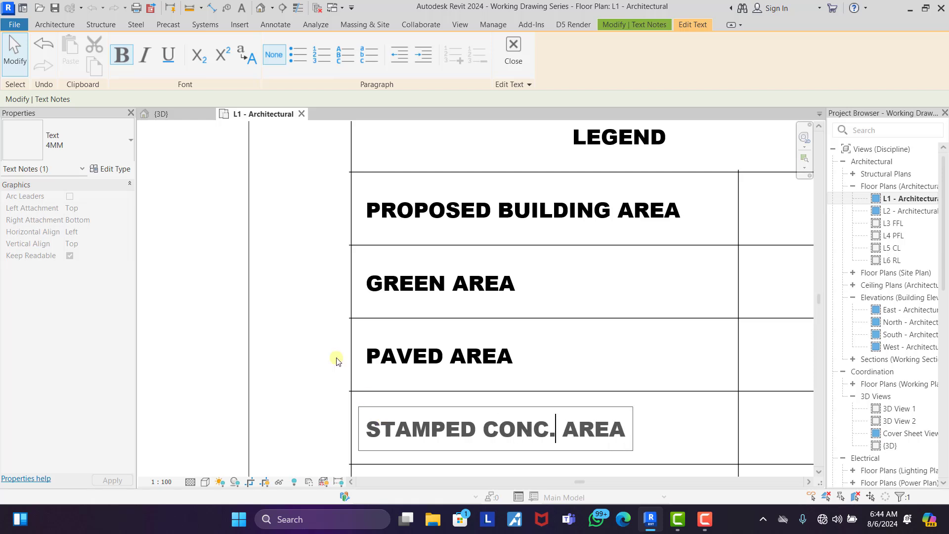
{"action": "left_click", "coordinate": [309, 303]}
- Move the four area notes together down by one legend row, leaving the first row under the LEGEND heading empty
{"action": "left_click", "coordinate": [542, 210]}
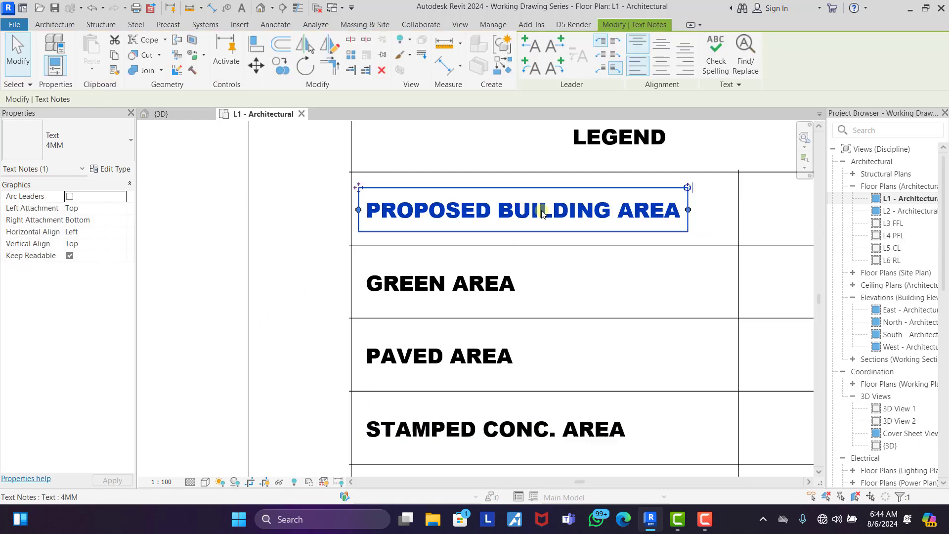
{"action": "left_click", "coordinate": [480, 285], "text": "ctrl"}
{"action": "left_click", "coordinate": [475, 356], "text": "ctrl"}
{"action": "left_click", "coordinate": [494, 435], "text": "ctrl"}
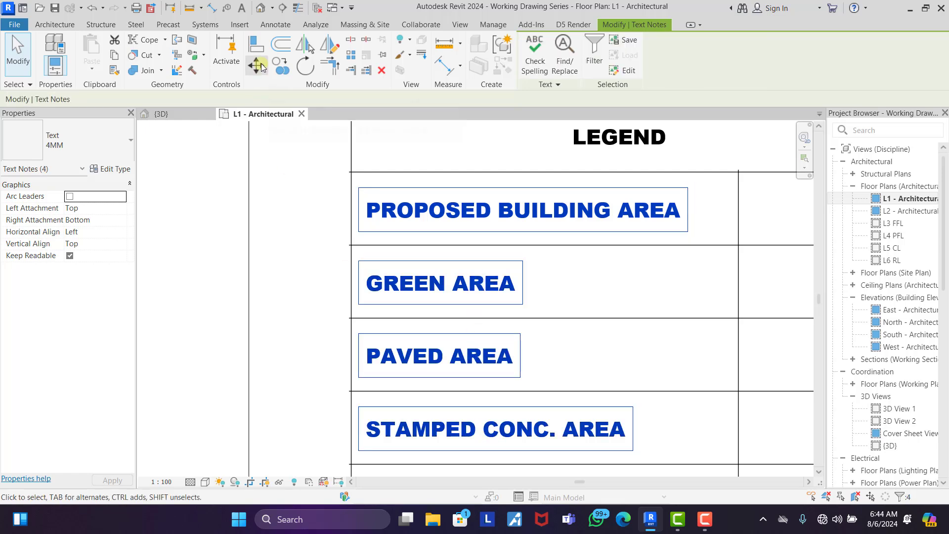
{"action": "left_click", "coordinate": [262, 68]}
{"action": "left_click", "coordinate": [351, 173]}
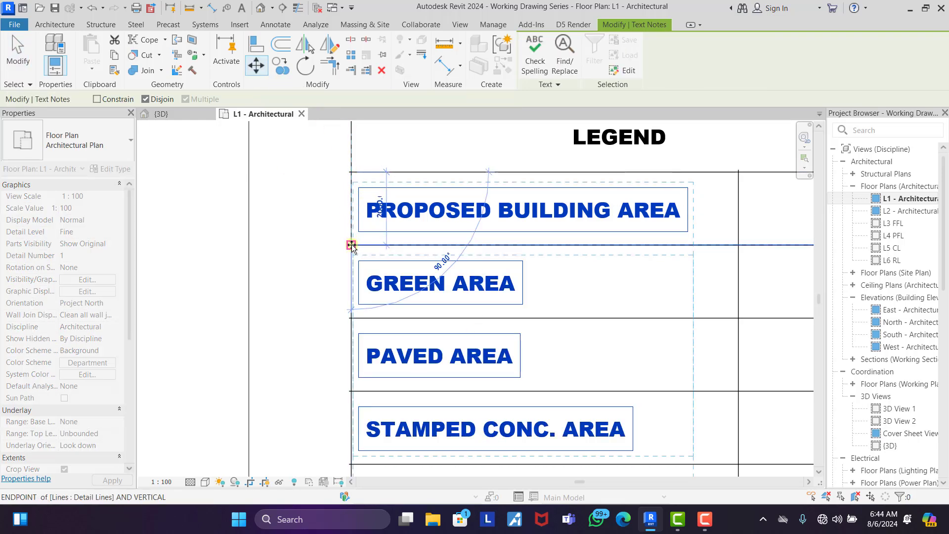
{"action": "left_click", "coordinate": [351, 245]}
{"action": "left_click", "coordinate": [307, 214]}
- Copy the PROPOSED BUILDING AREA note straight up into the empty first row
{"action": "left_click", "coordinate": [413, 279]}
{"action": "left_click", "coordinate": [282, 66]}
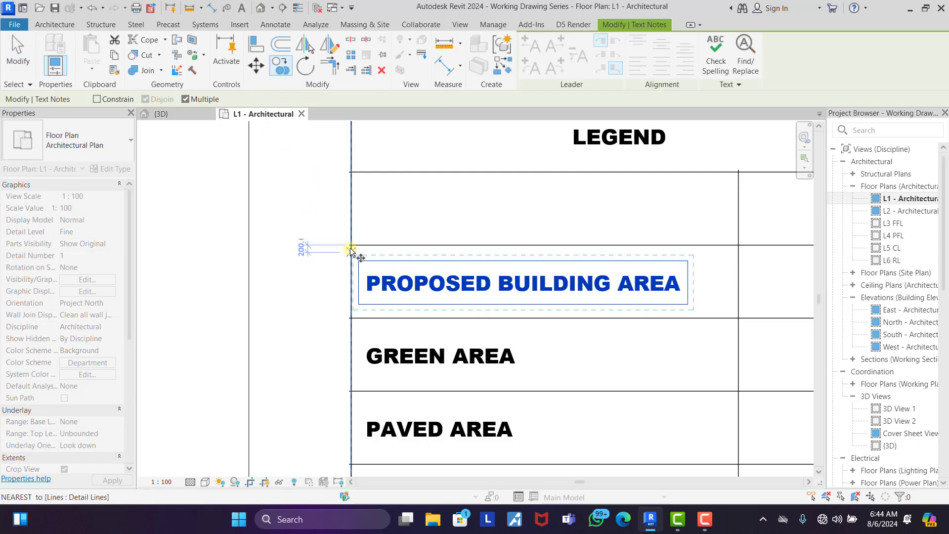
{"action": "left_click", "coordinate": [351, 245]}
{"action": "left_click", "coordinate": [352, 173]}
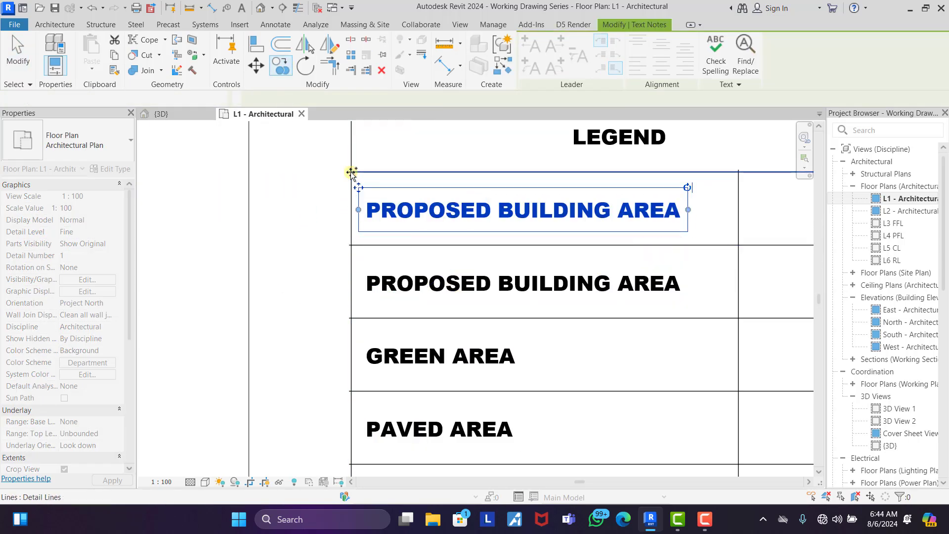
- Change the first row's note text to TOTAL SITE AREA
{"action": "double_click", "coordinate": [396, 208]}
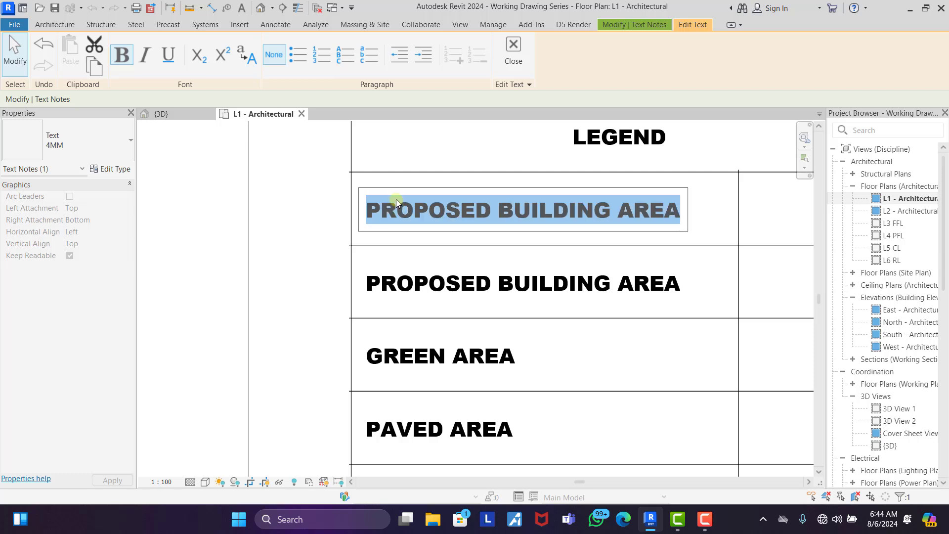
{"action": "type", "text": "TOTAL SITE"}
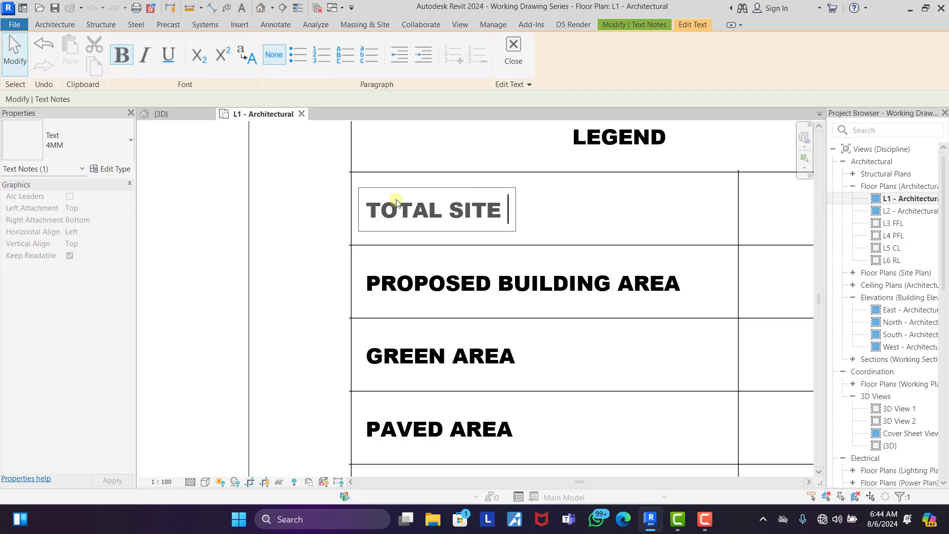
{"action": "left_click", "coordinate": [333, 216]}
{"action": "scroll", "coordinate": [324, 145], "scroll_direction": "down", "scroll_amount": 4}
{"action": "left_click", "coordinate": [322, 220]}
- Copy the STAMPED CONC. AREA note straight down into the sixth row
{"action": "scroll", "coordinate": [369, 207], "scroll_direction": "down", "scroll_amount": 5}
{"action": "scroll", "coordinate": [374, 313], "scroll_direction": "up", "scroll_amount": 5}
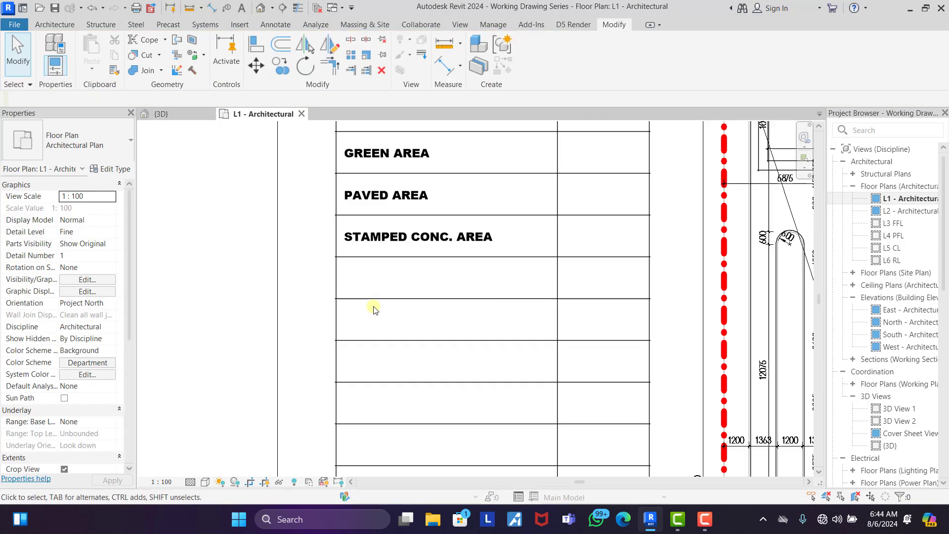
{"action": "left_click", "coordinate": [435, 238]}
{"action": "key", "text": "m"}
{"action": "key", "text": "v"}
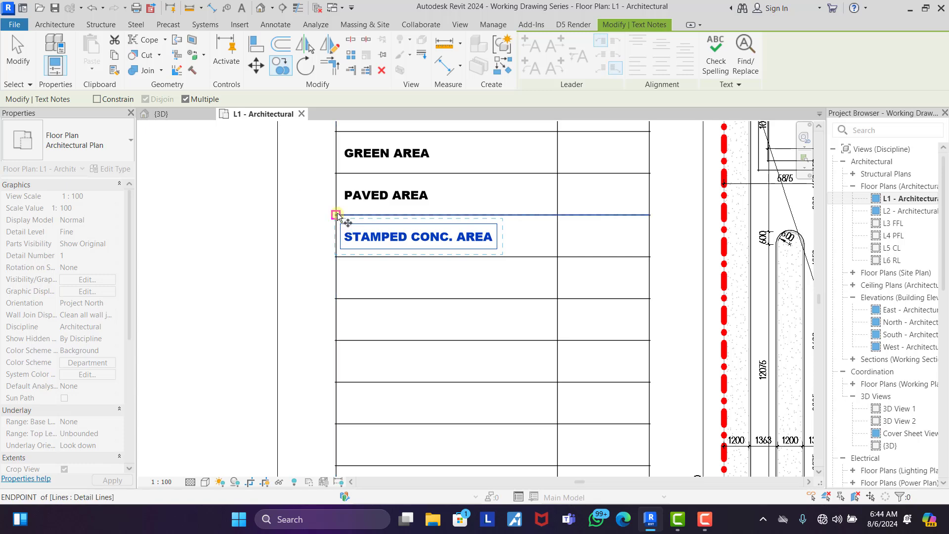
{"action": "left_click", "coordinate": [336, 216]}
{"action": "left_click", "coordinate": [336, 257]}
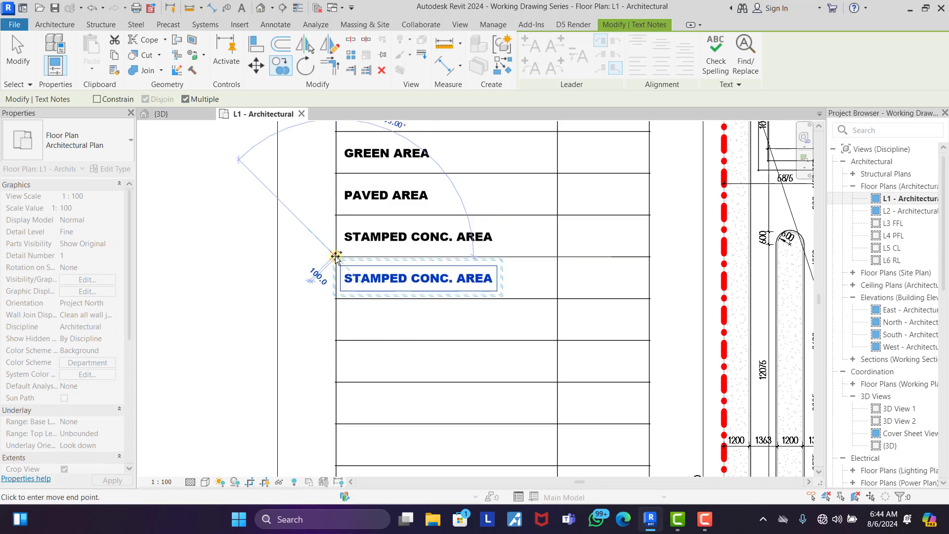
{"action": "key", "text": "Escape"}
{"action": "key", "text": "Escape"}
- Change the sixth row's note text to POOL AREA
{"action": "double_click", "coordinate": [402, 279]}
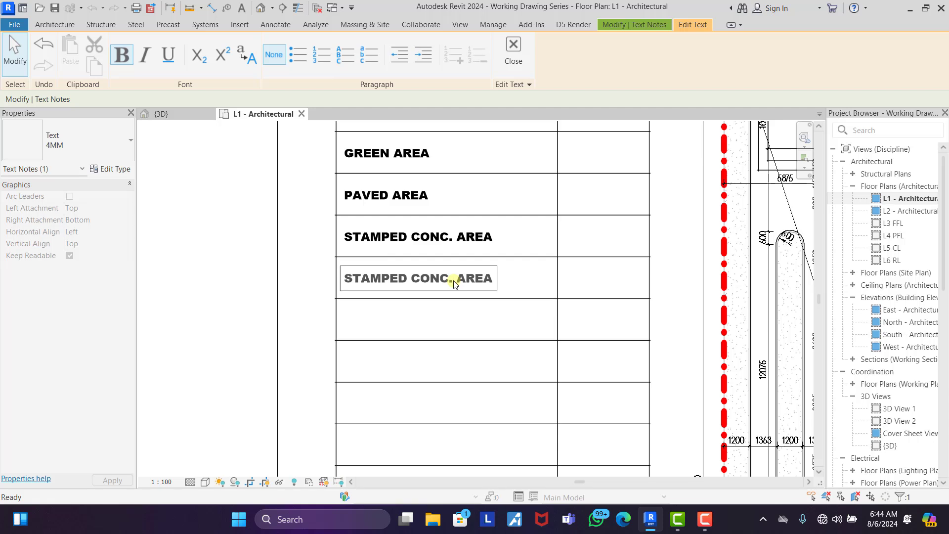
{"action": "left_click_drag", "start_coordinate": [454, 284], "coordinate": [371, 281]}
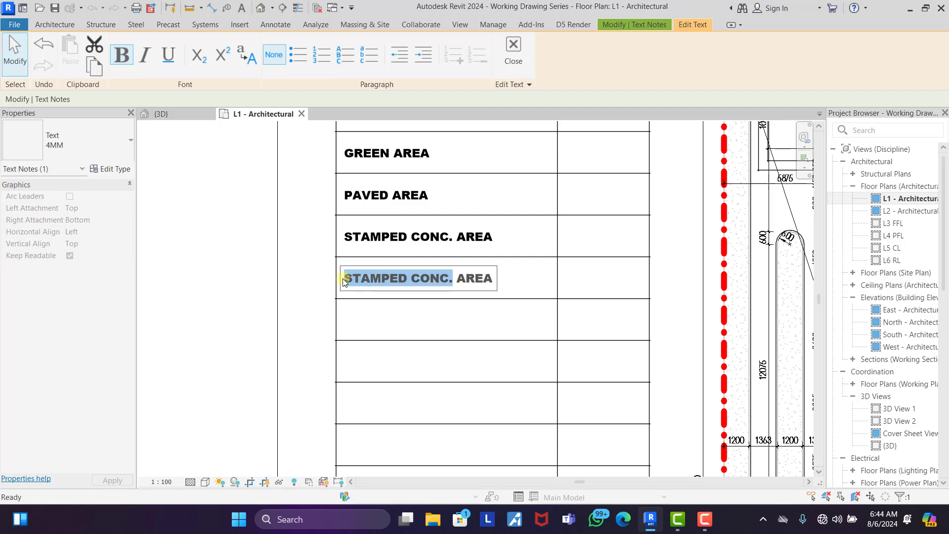
{"action": "type", "text": "POOL"}
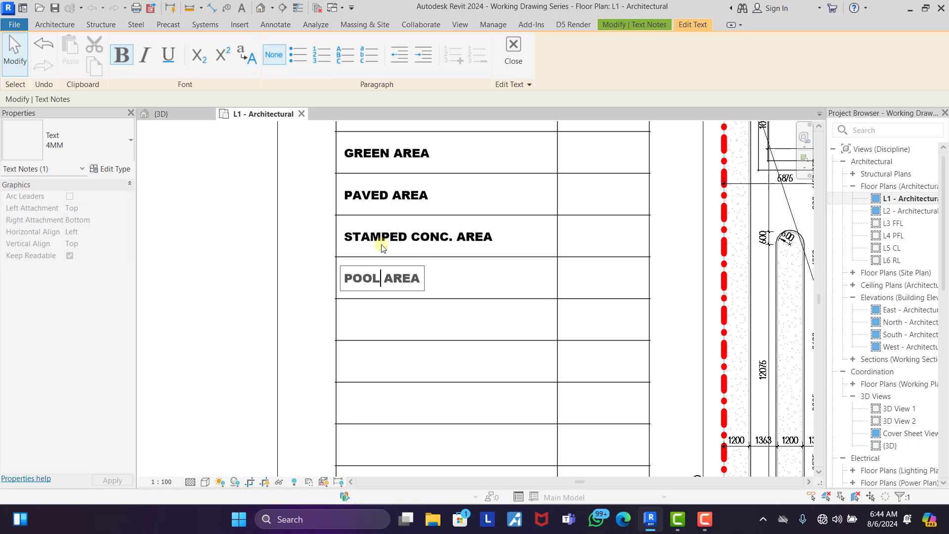
{"action": "left_click", "coordinate": [292, 254]}
{"action": "scroll", "coordinate": [316, 252], "scroll_direction": "down", "scroll_amount": 4}
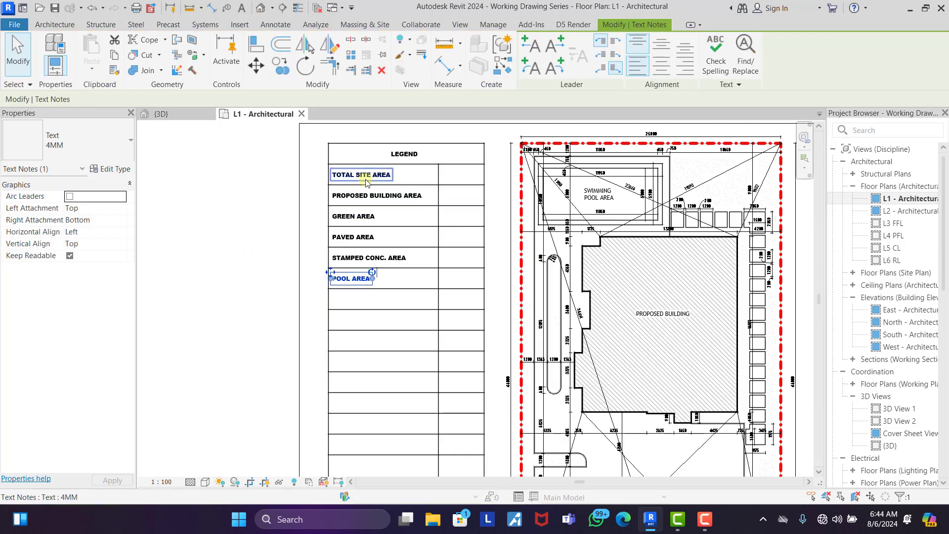
{"action": "scroll", "coordinate": [477, 173], "scroll_direction": "down", "scroll_amount": 3}
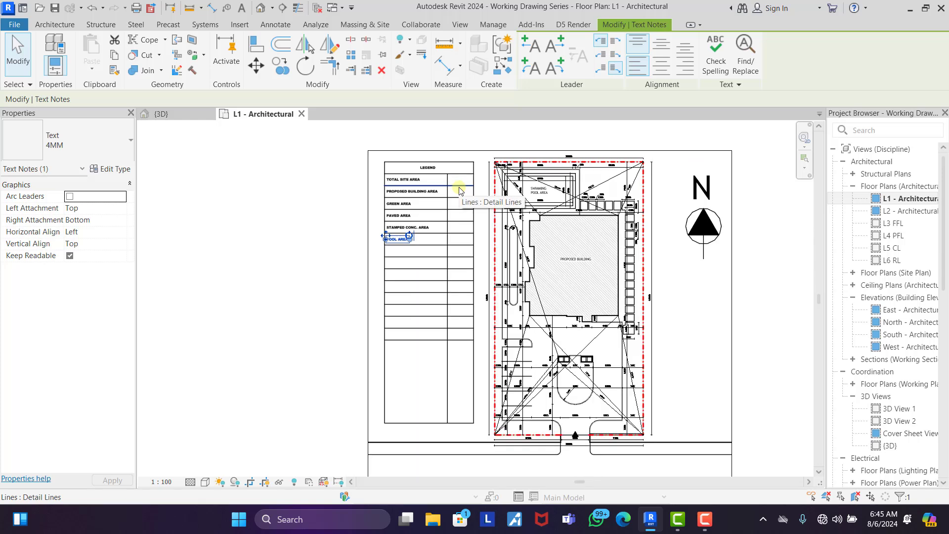
{"action": "scroll", "coordinate": [590, 391], "scroll_direction": "up", "scroll_amount": 3}
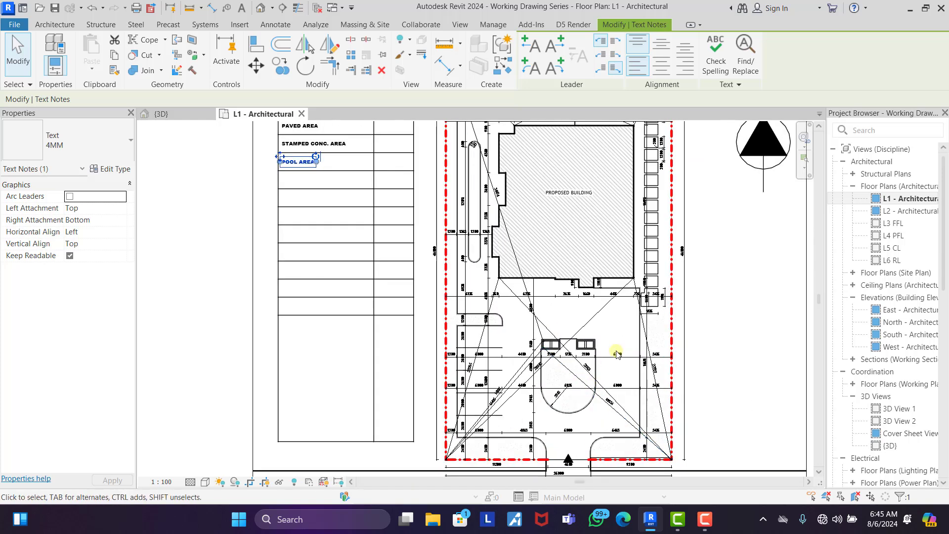
- Copy the legend labels from PROPOSED BUILDING AREA to POOL AREA together into the five empty rows directly below POOL AREA
{"action": "scroll", "coordinate": [615, 413], "scroll_direction": "down", "scroll_amount": 4}
{"action": "scroll", "coordinate": [435, 214], "scroll_direction": "up", "scroll_amount": 5}
{"action": "key", "text": "Escape"}
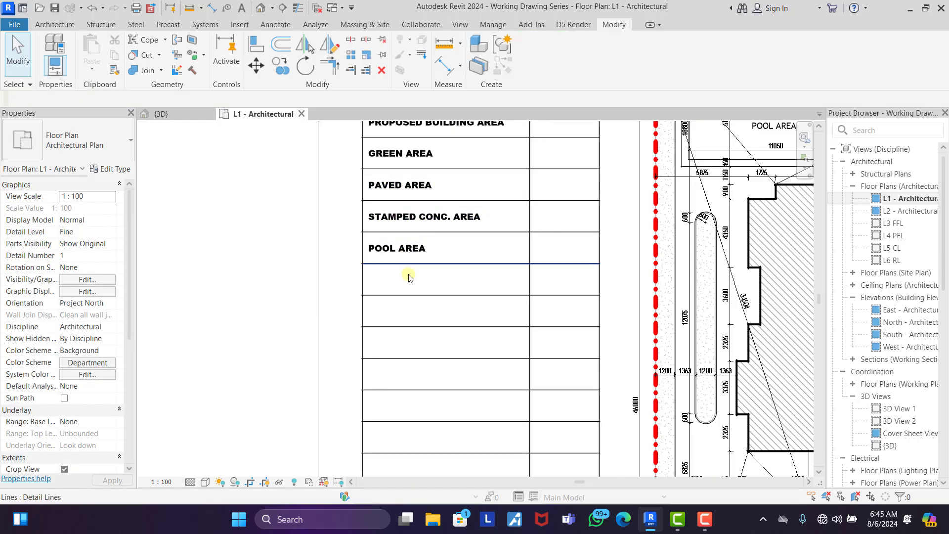
{"action": "scroll", "coordinate": [434, 220], "scroll_direction": "up", "scroll_amount": 3}
{"action": "scroll", "coordinate": [434, 222], "scroll_direction": "down", "scroll_amount": 2}
{"action": "scroll", "coordinate": [424, 188], "scroll_direction": "up", "scroll_amount": 2}
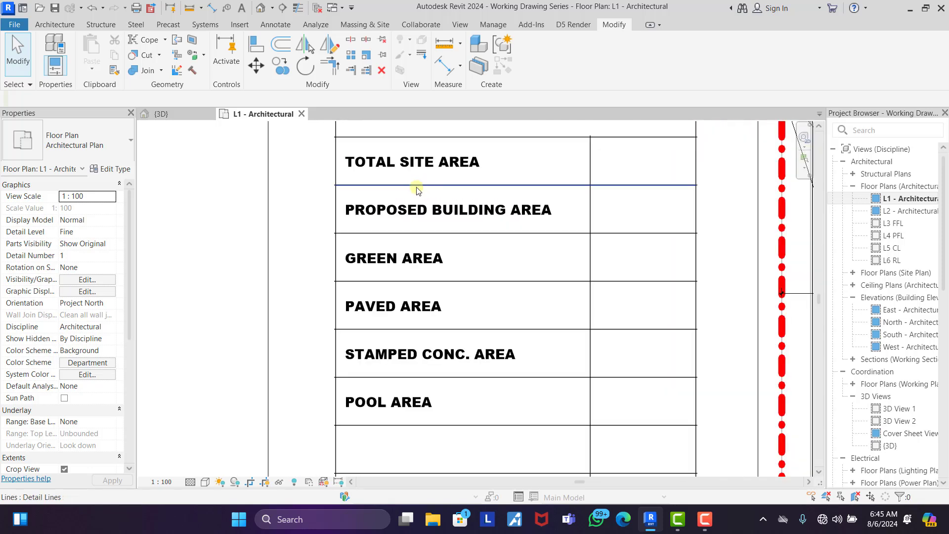
{"action": "left_click", "coordinate": [417, 207]}
{"action": "left_click", "coordinate": [407, 250], "text": "ctrl"}
{"action": "left_click", "coordinate": [410, 308], "text": "ctrl"}
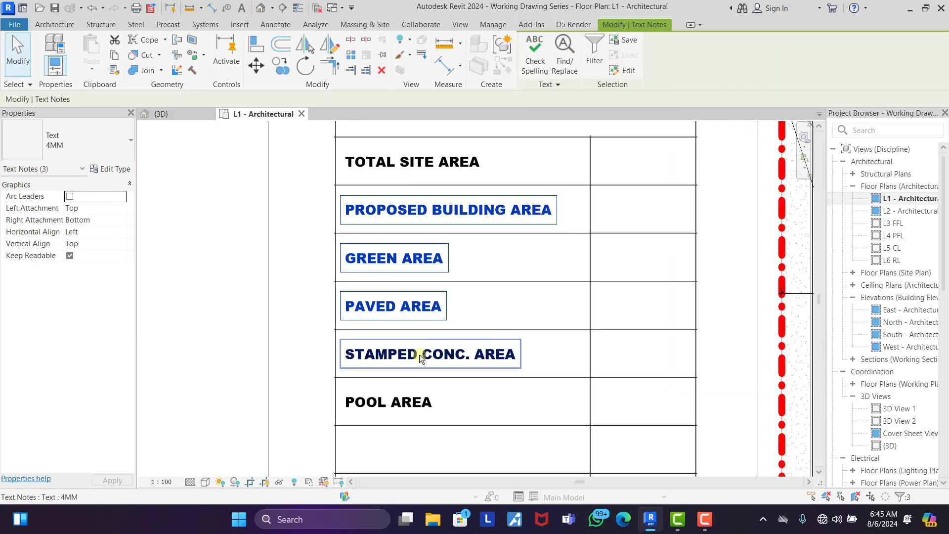
{"action": "left_click", "coordinate": [419, 355], "text": "ctrl"}
{"action": "left_click", "coordinate": [396, 399], "text": "ctrl"}
{"action": "left_click", "coordinate": [281, 66]}
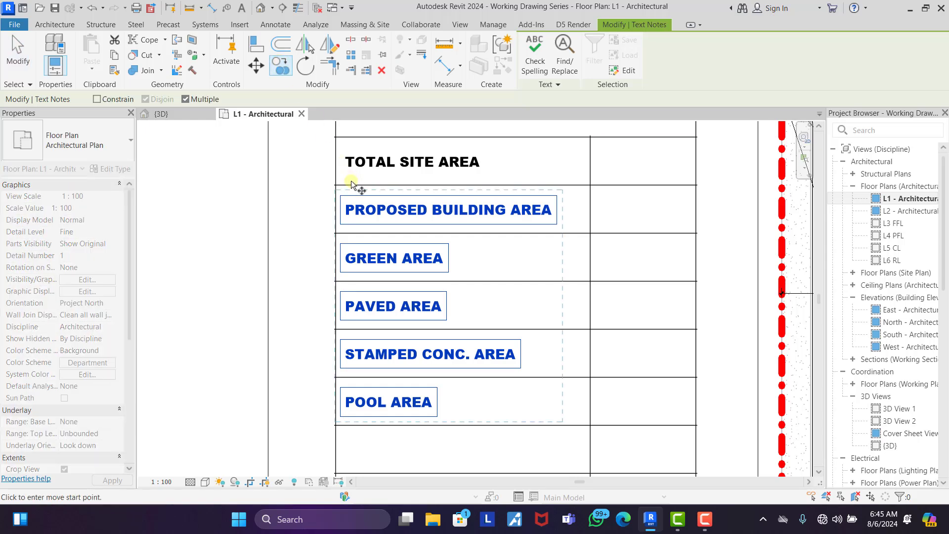
{"action": "left_click", "coordinate": [335, 185]}
{"action": "scroll", "coordinate": [355, 176], "scroll_direction": "down", "scroll_amount": 3}
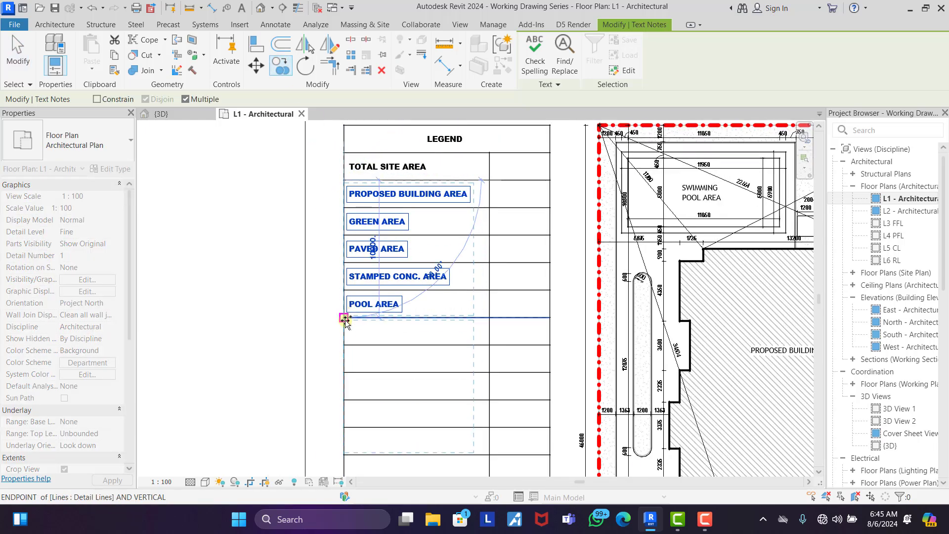
{"action": "left_click", "coordinate": [344, 317]}
{"action": "key", "text": "Escape"}
- Change the copied PROPOSED BUILDING AREA label below POOL AREA to PROPOSED BUILDING PERCENTAGE
{"action": "left_click", "coordinate": [369, 360]}
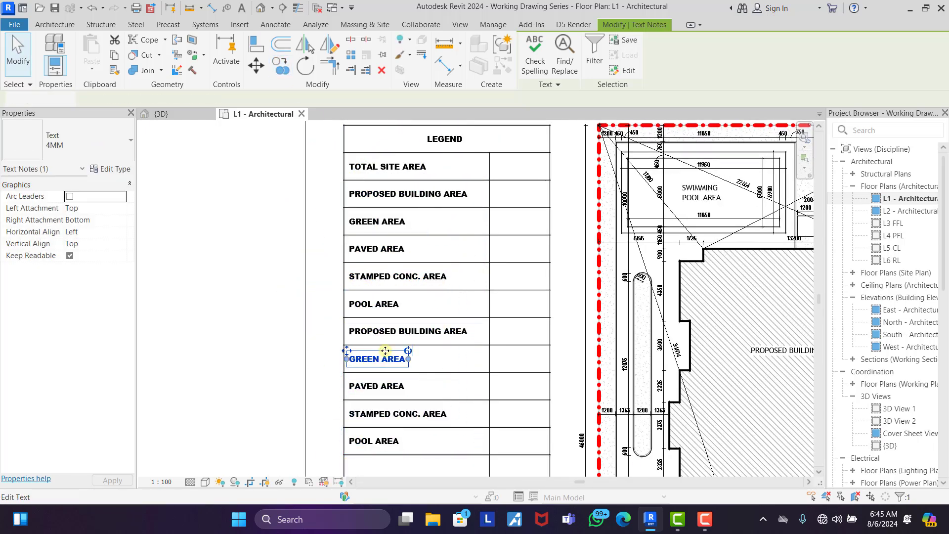
{"action": "scroll", "coordinate": [381, 337], "scroll_direction": "up", "scroll_amount": 3}
{"action": "double_click", "coordinate": [352, 330]}
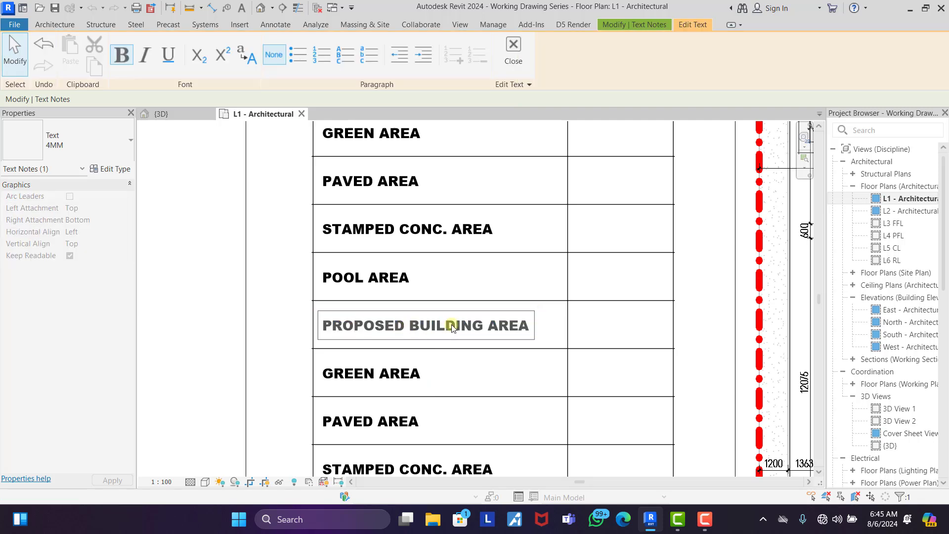
{"action": "left_click_drag", "start_coordinate": [527, 325], "coordinate": [488, 325]}
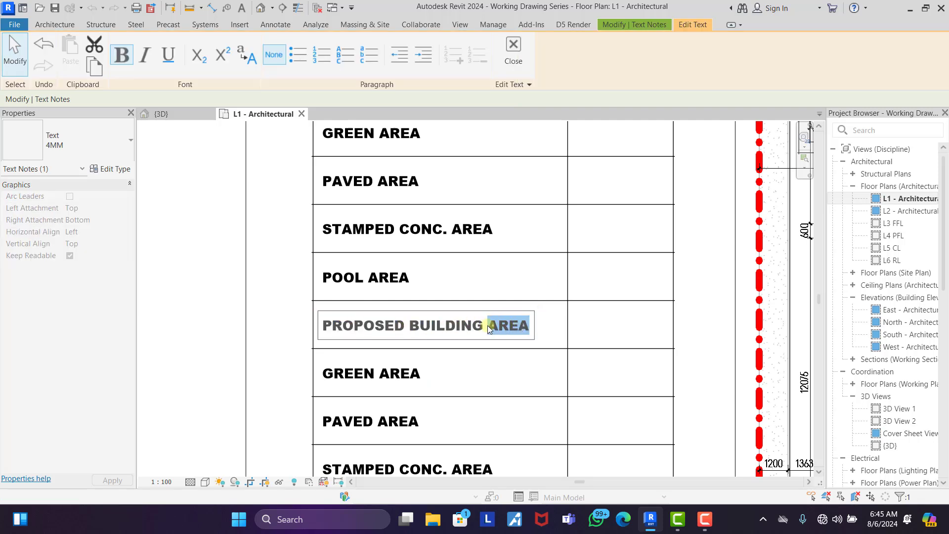
{"action": "type", "text": "PR"}
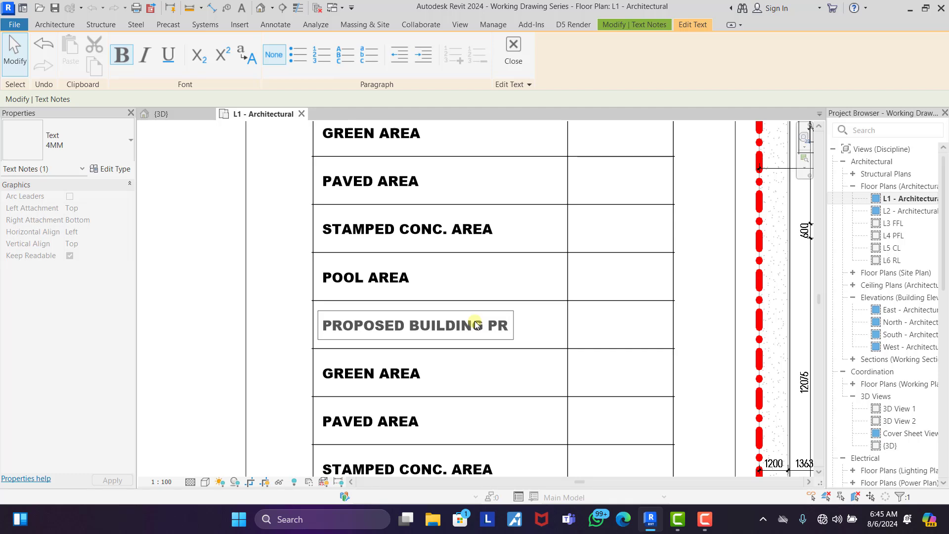
{"action": "key", "text": "BackSpace"}
{"action": "type", "text": "ERCE"}
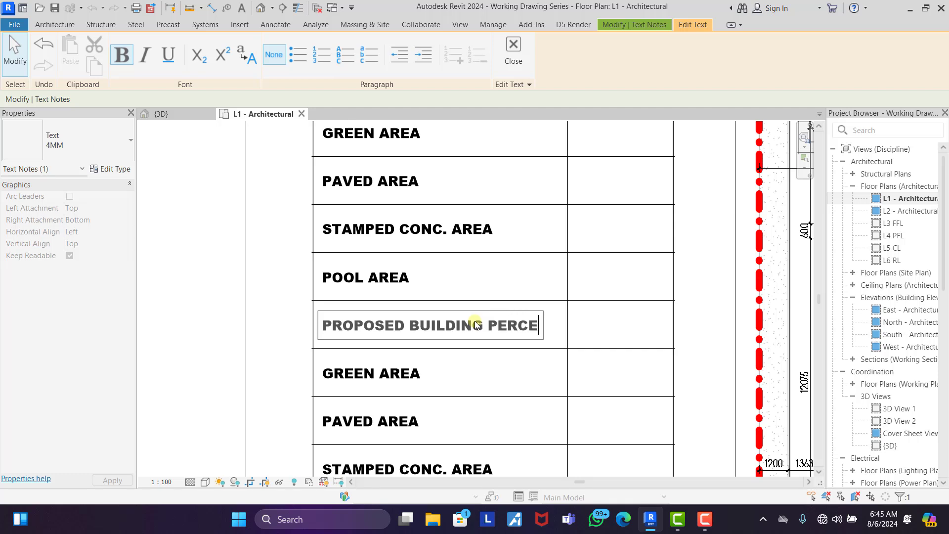
{"action": "type", "text": "NTAGE"}
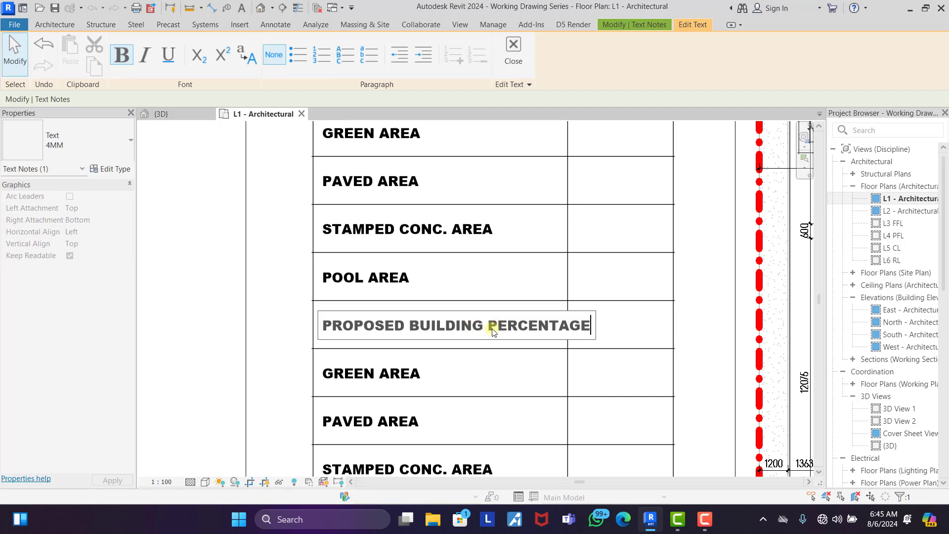
- Copy the word PERCENTAGE from the edited label and add it to the duplicate green area label, making GREEN AREA PERCENTAGE
{"action": "left_click_drag", "start_coordinate": [488, 326], "coordinate": [589, 328]}
{"action": "key", "text": "ctrl+c"}
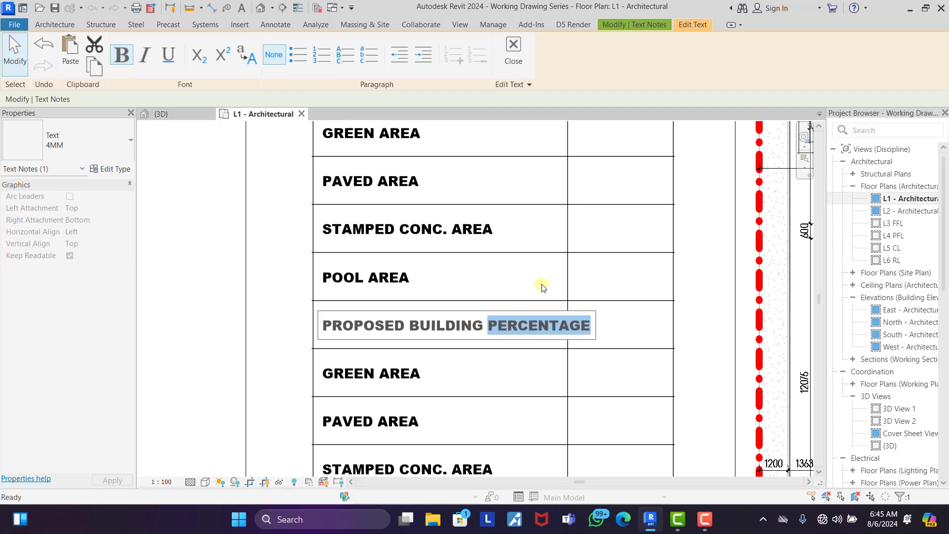
{"action": "left_click", "coordinate": [541, 286]}
{"action": "left_click", "coordinate": [394, 374]}
{"action": "left_click", "coordinate": [383, 375]}
{"action": "left_click_drag", "start_coordinate": [384, 376], "coordinate": [422, 381]}
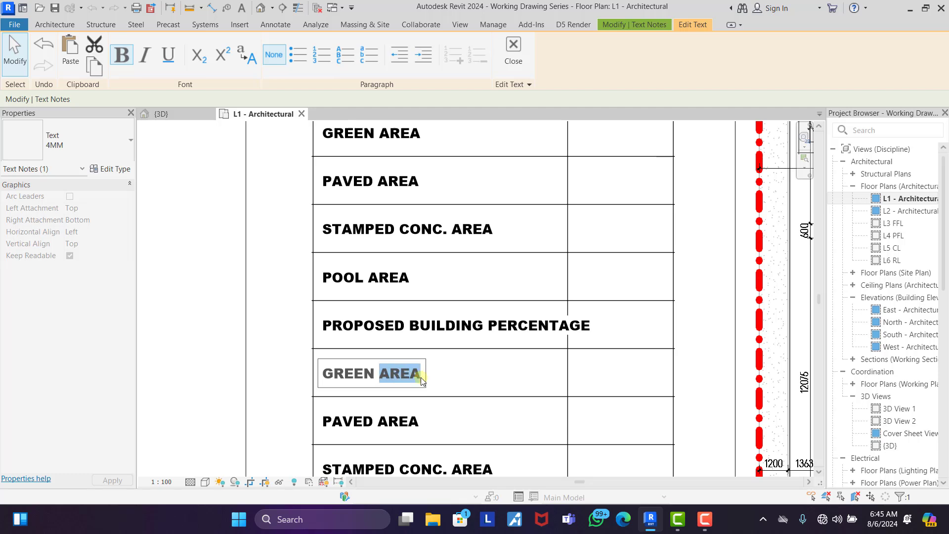
{"action": "left_click", "coordinate": [421, 381]}
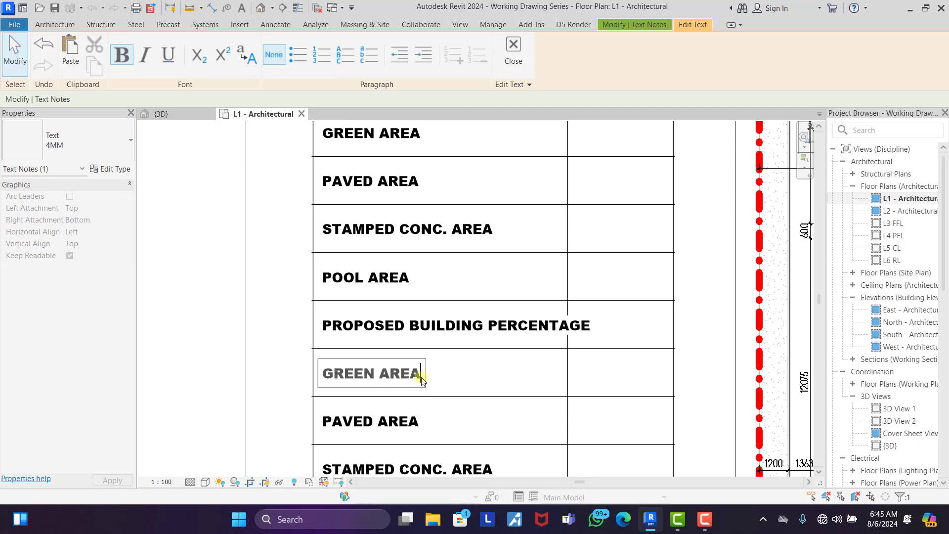
{"action": "key", "text": "ctrl+v"}
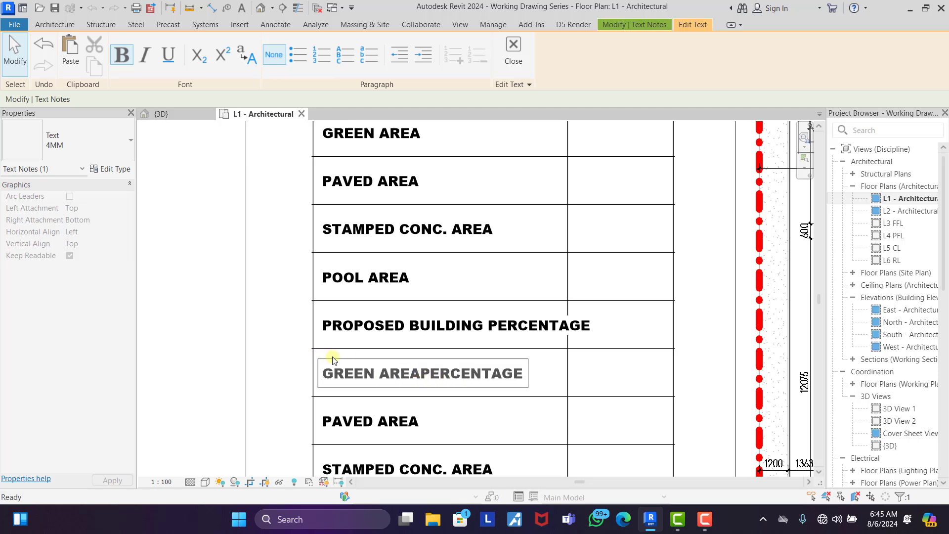
{"action": "left_click", "coordinate": [276, 354]}
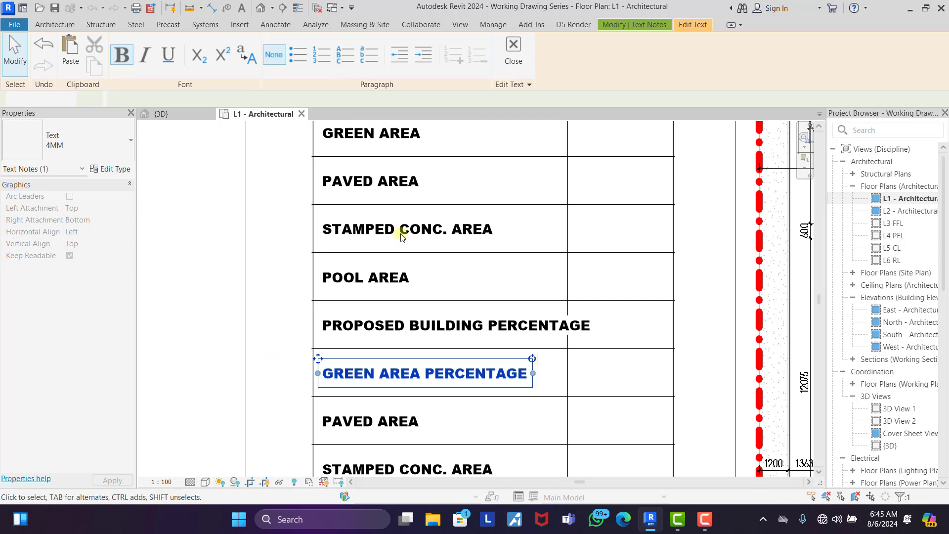
- Paste the copied word at the end of the duplicate paved area label so it reads PAVED AREA PERCENTAGE
{"action": "scroll", "coordinate": [403, 233], "scroll_direction": "down", "scroll_amount": 3}
{"action": "scroll", "coordinate": [388, 303], "scroll_direction": "up", "scroll_amount": 3}
{"action": "left_click", "coordinate": [391, 334]}
{"action": "left_click", "coordinate": [391, 334]}
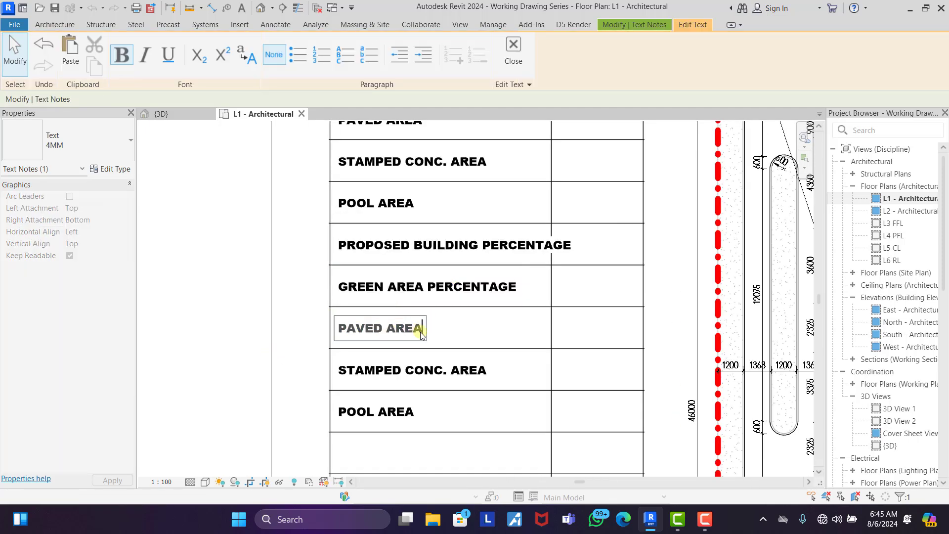
{"action": "key", "text": "ctrl+v"}
{"action": "left_click", "coordinate": [322, 318]}
- Replace AREA with the copied word in the duplicate stamped concrete label so it reads STAMPED CONC. PERCENTAGE
{"action": "scroll", "coordinate": [425, 334], "scroll_direction": "down", "scroll_amount": 3}
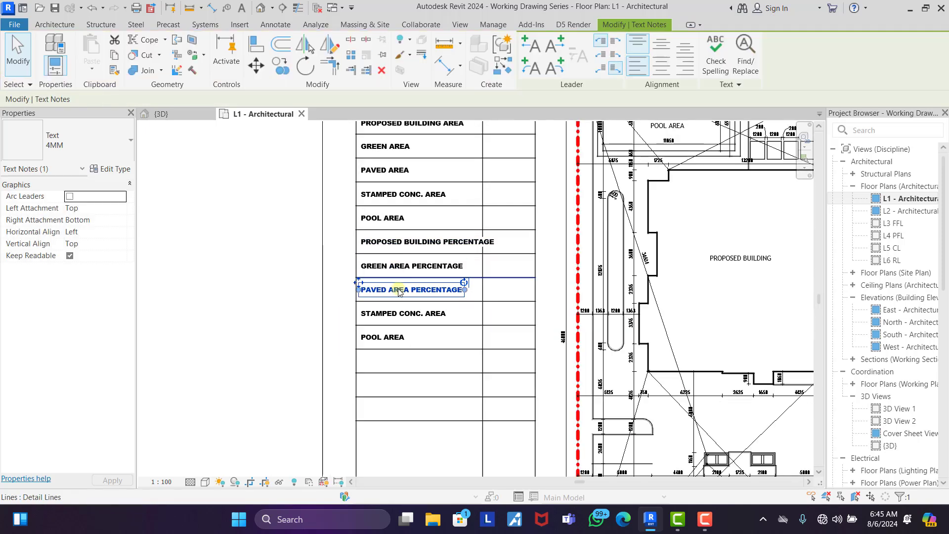
{"action": "scroll", "coordinate": [428, 335], "scroll_direction": "up", "scroll_amount": 2}
{"action": "left_click", "coordinate": [428, 335]}
{"action": "left_click", "coordinate": [445, 320]}
{"action": "left_click", "coordinate": [447, 321]}
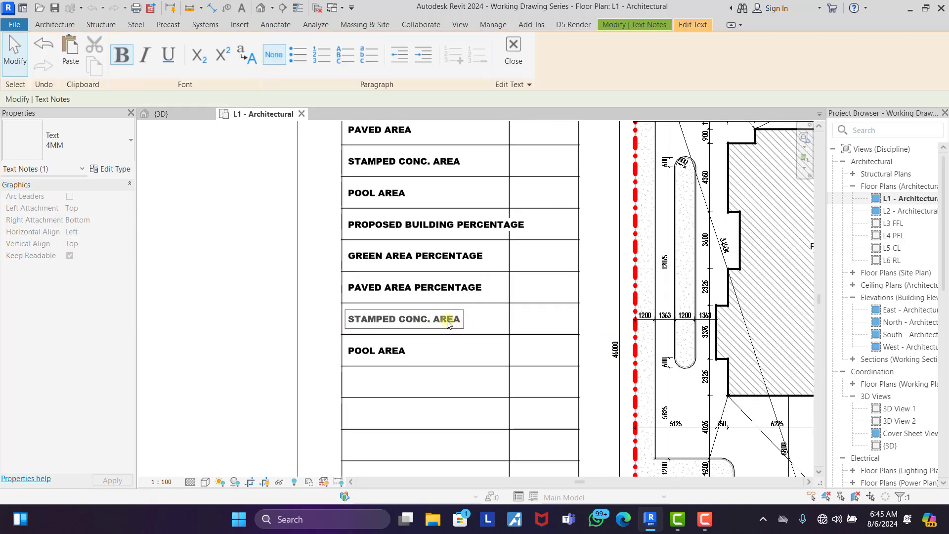
{"action": "left_click_drag", "start_coordinate": [434, 321], "coordinate": [458, 324]}
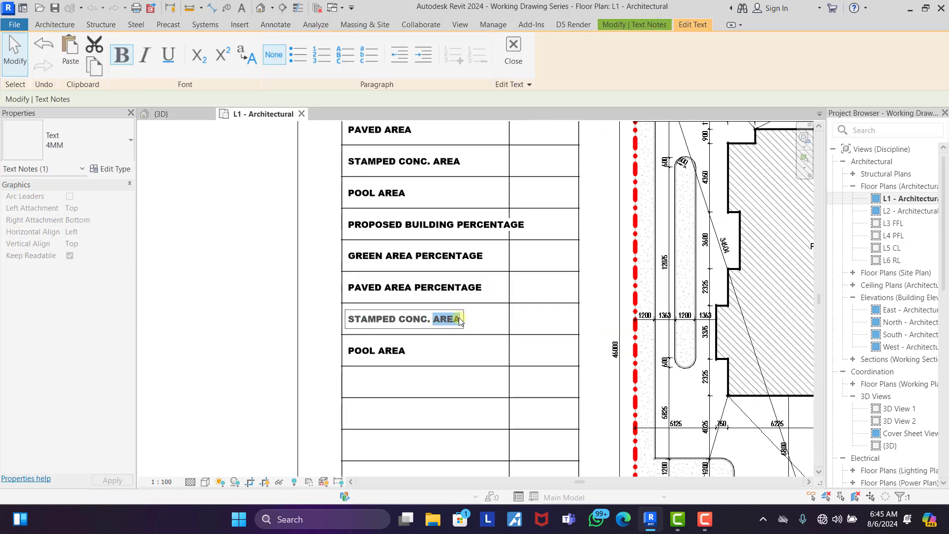
{"action": "key", "text": "ctrl+v"}
{"action": "left_click", "coordinate": [292, 297]}
- Paste the copied word at the end of the duplicate pool label so it reads POOL AREA PERCENTAGE
{"action": "left_click", "coordinate": [391, 352]}
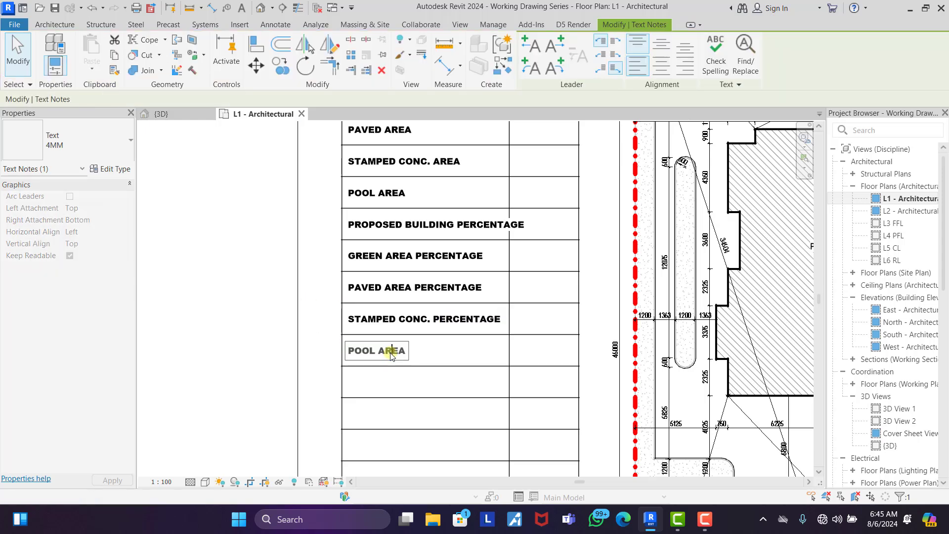
{"action": "left_click", "coordinate": [391, 351]}
{"action": "key", "text": "ctrl+v"}
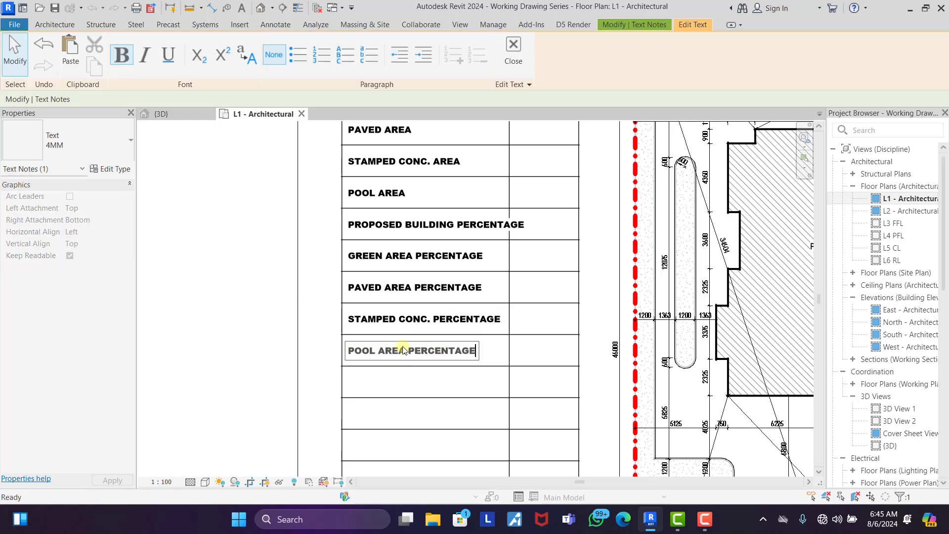
{"action": "left_click", "coordinate": [285, 311]}
- Widen the legend's label column by moving its vertical divider line just past the end of the PROPOSED BUILDING PERCENTAGE text
{"action": "left_click", "coordinate": [448, 223]}
{"action": "scroll", "coordinate": [442, 227], "scroll_direction": "up", "scroll_amount": 3}
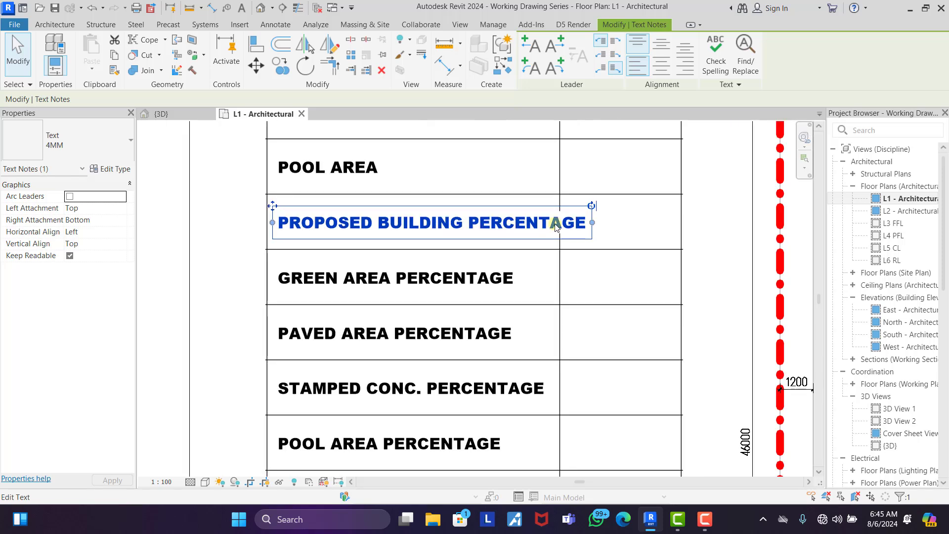
{"action": "left_click", "coordinate": [560, 271]}
{"action": "left_click_drag", "start_coordinate": [561, 275], "coordinate": [596, 276]}
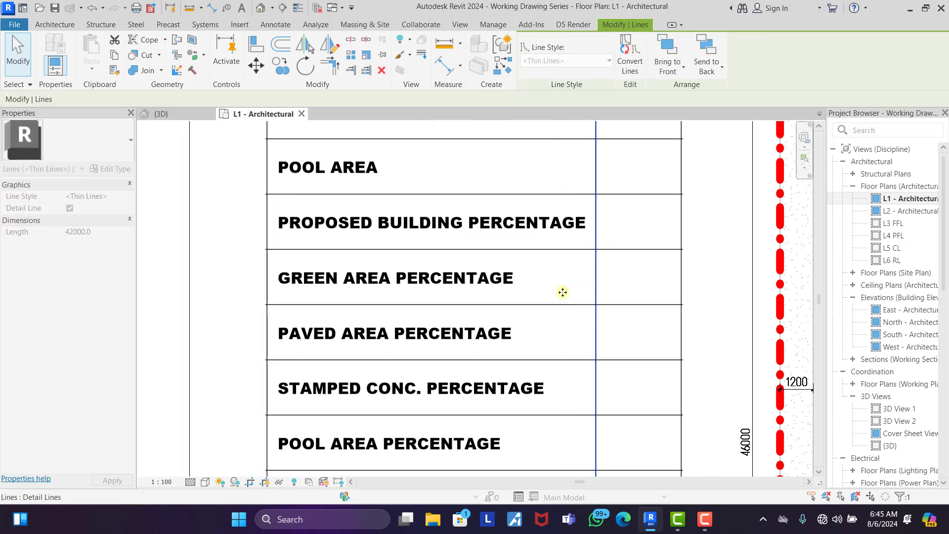
{"action": "key", "text": "Escape"}
- Try to move the POOL AREA PERCENTAGE label down by one legend row, and undo the move
{"action": "scroll", "coordinate": [440, 246], "scroll_direction": "down", "scroll_amount": 4}
{"action": "scroll", "coordinate": [423, 303], "scroll_direction": "up", "scroll_amount": 3}
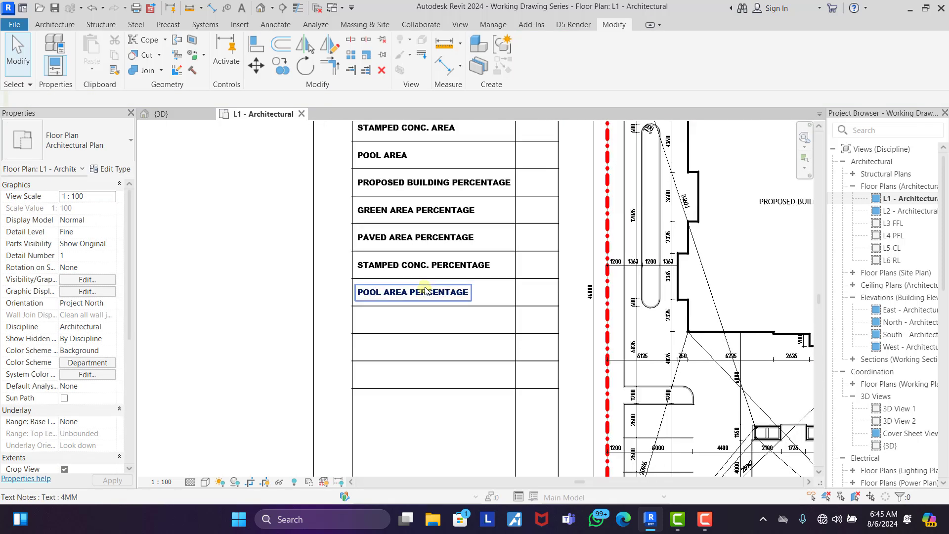
{"action": "left_click", "coordinate": [409, 295]}
{"action": "left_click", "coordinate": [257, 66]}
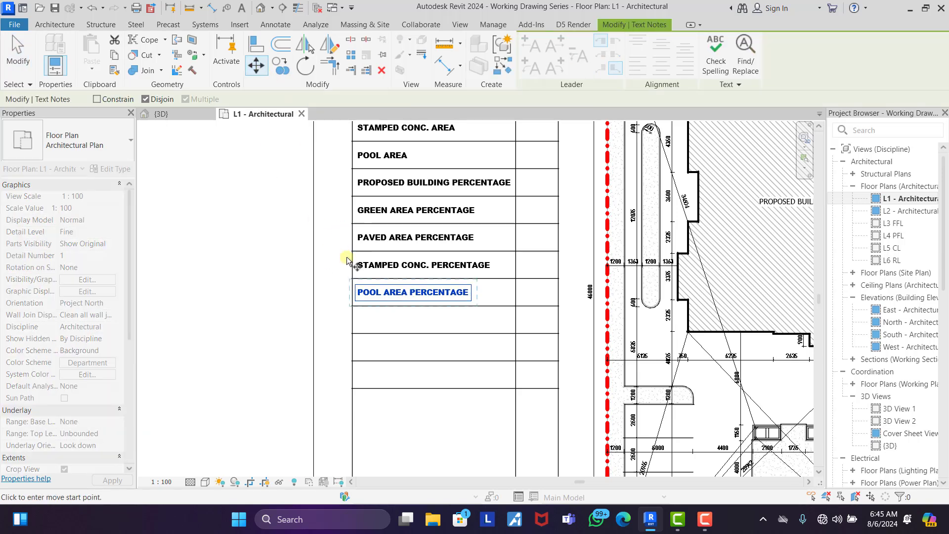
{"action": "scroll", "coordinate": [366, 299], "scroll_direction": "up", "scroll_amount": 2}
{"action": "left_click", "coordinate": [354, 294]}
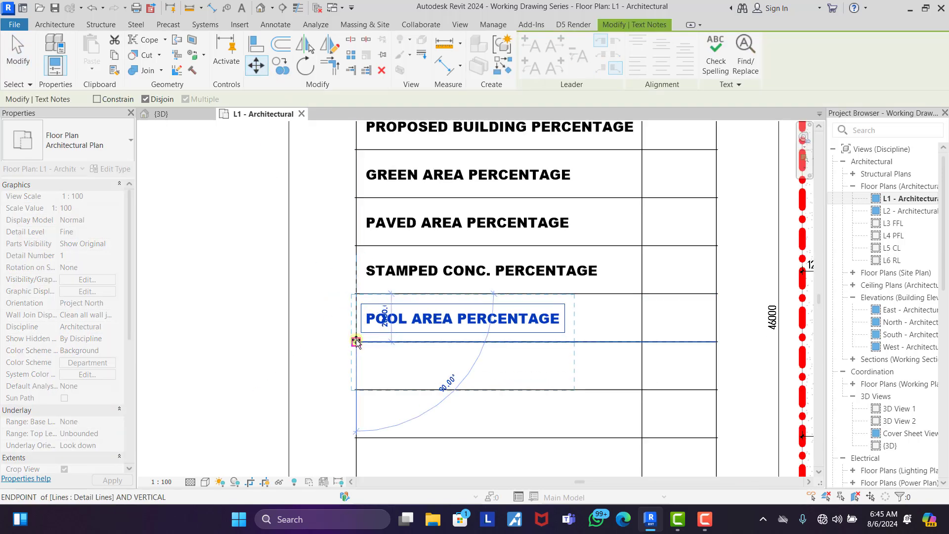
{"action": "left_click", "coordinate": [355, 342]}
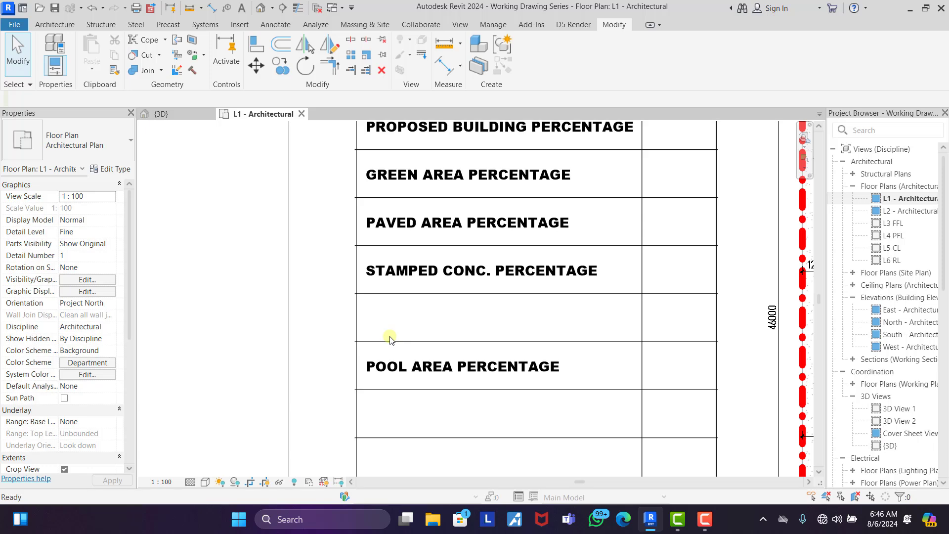
{"action": "key", "text": "ctrl+z"}
- Copy the POOL AREA PERCENTAGE label into the empty row below and change the copy's text to NO. OF CAR PARK
{"action": "left_click", "coordinate": [281, 66]}
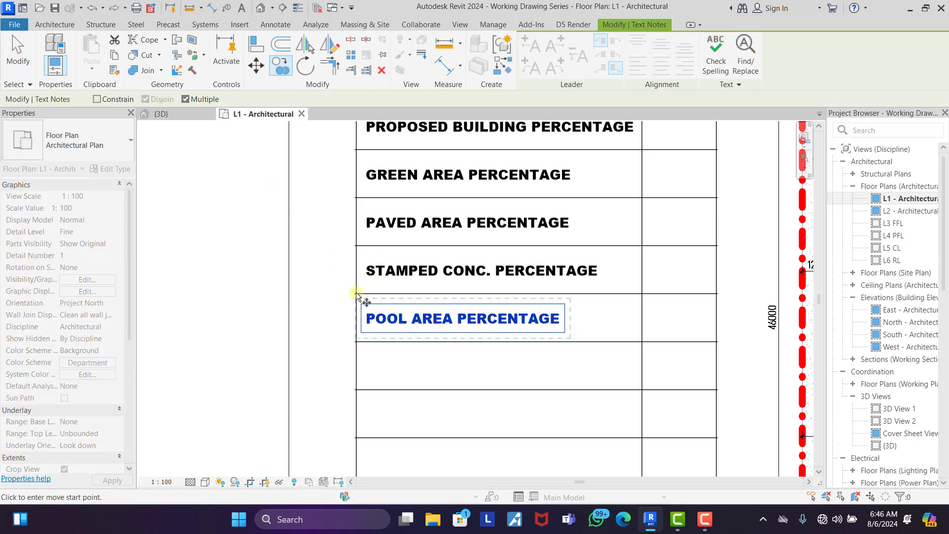
{"action": "left_click", "coordinate": [355, 293]}
{"action": "left_click", "coordinate": [355, 341]}
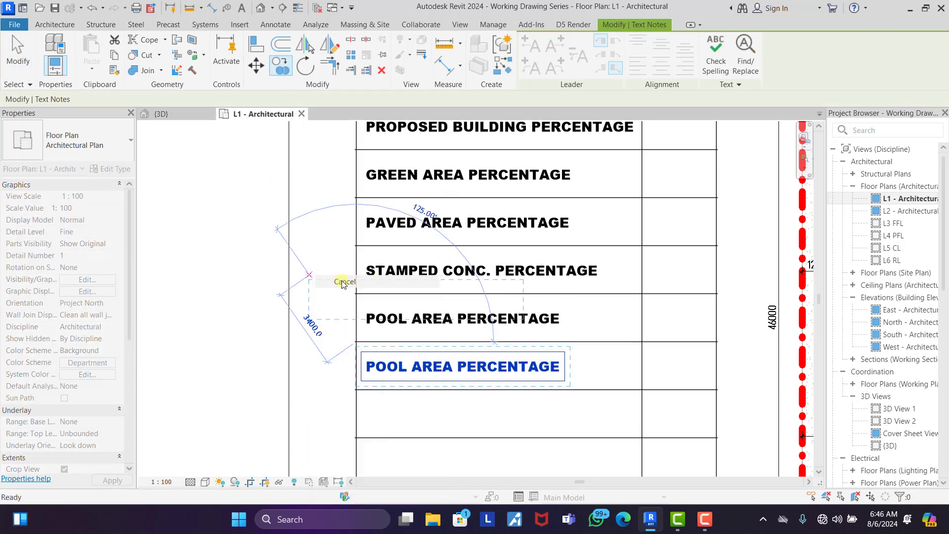
{"action": "key", "text": "Escape"}
{"action": "double_click", "coordinate": [423, 353]}
{"action": "key", "text": "ctrl+a"}
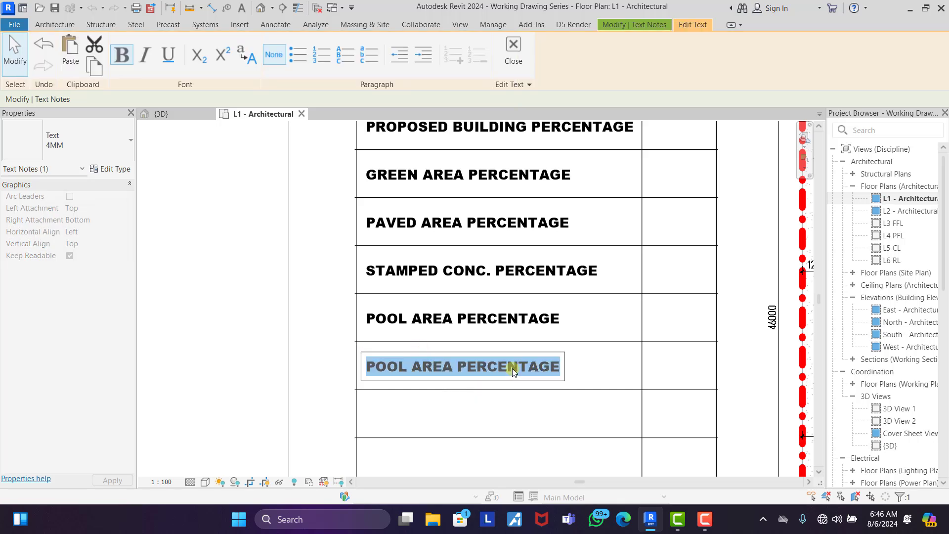
{"action": "type", "text": "NO. OF CAR PARK"}
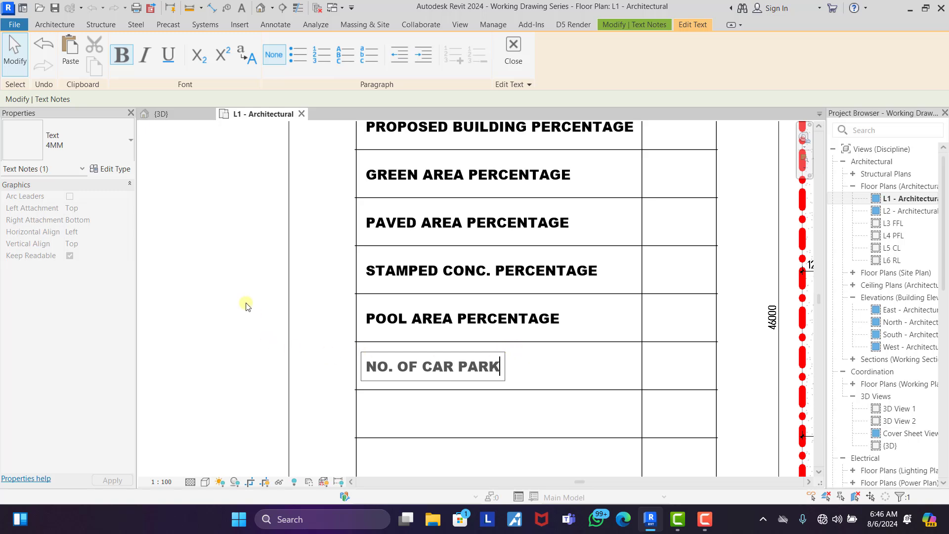
{"action": "left_click", "coordinate": [246, 305]}
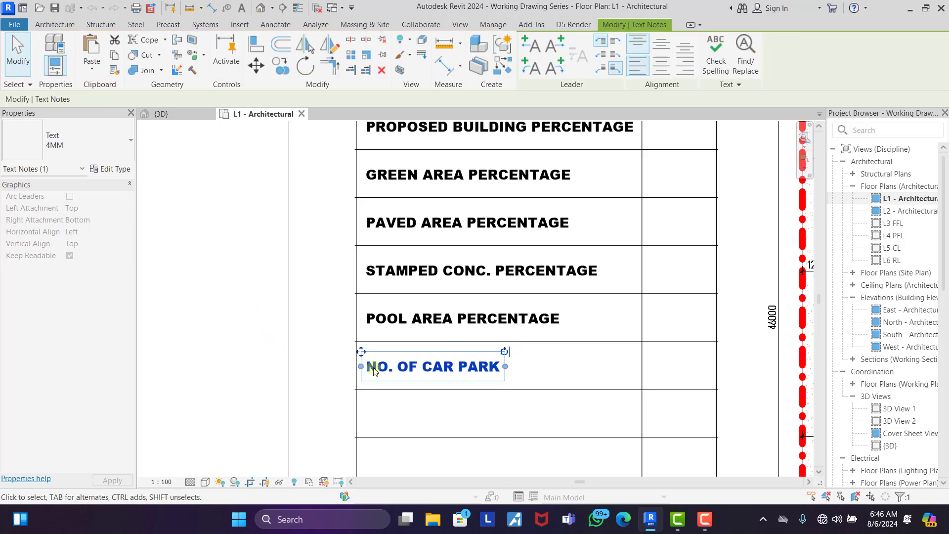
- Copy the NO. OF CAR PARK label into the empty row below it, and remove the copy
{"action": "left_click", "coordinate": [280, 71]}
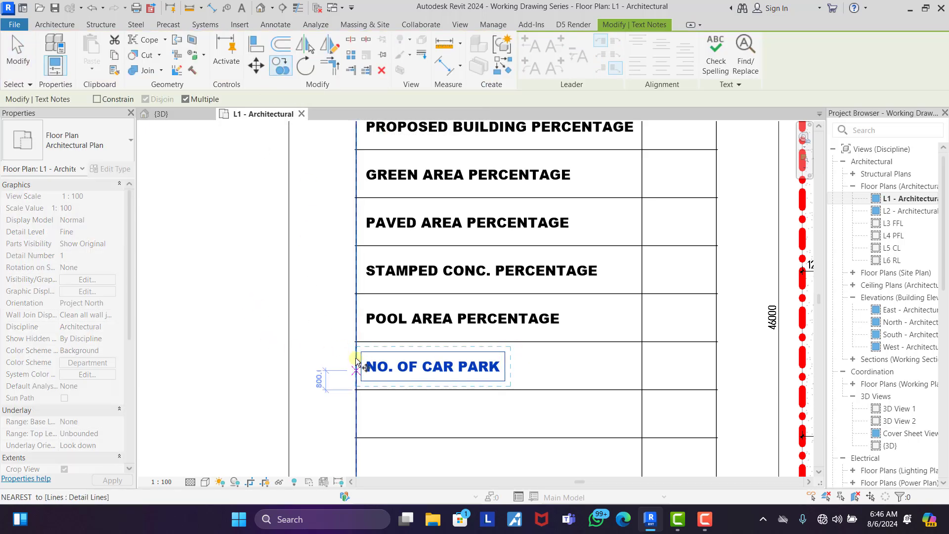
{"action": "left_click", "coordinate": [356, 342]}
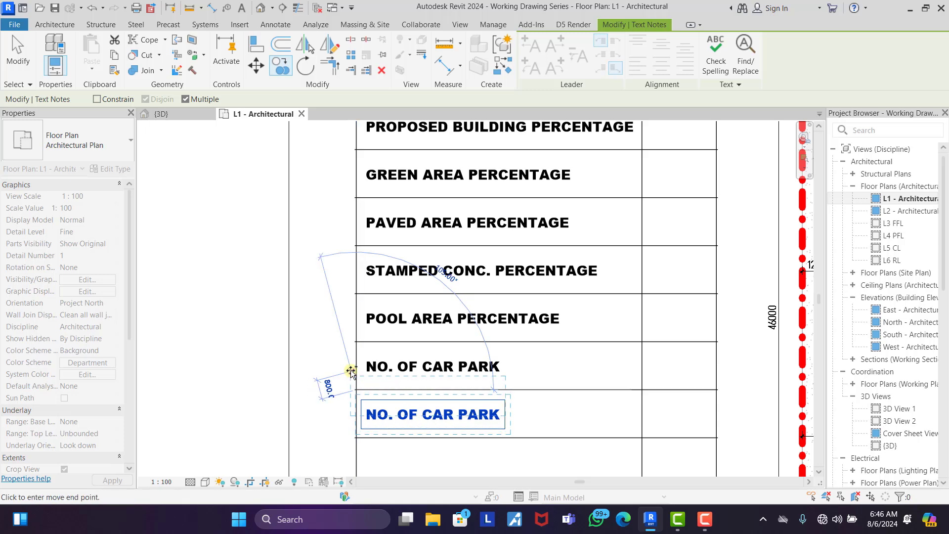
{"action": "left_click", "coordinate": [356, 387]}
{"action": "key", "text": "Escape"}
{"action": "scroll", "coordinate": [359, 280], "scroll_direction": "down", "scroll_amount": 3}
{"action": "scroll", "coordinate": [359, 280], "scroll_direction": "down", "scroll_amount": 5}
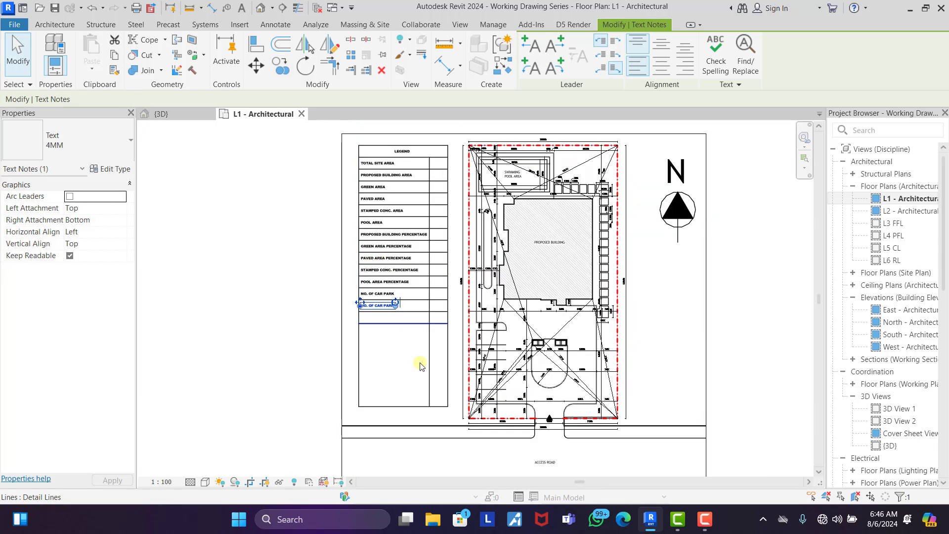
{"action": "scroll", "coordinate": [484, 398], "scroll_direction": "up", "scroll_amount": 2}
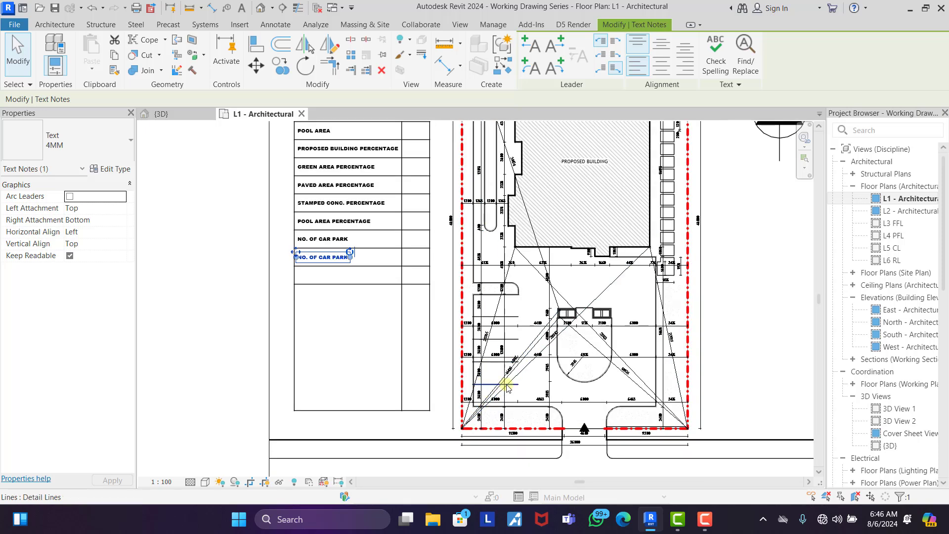
{"action": "scroll", "coordinate": [497, 399], "scroll_direction": "down", "scroll_amount": 4}
{"action": "scroll", "coordinate": [464, 197], "scroll_direction": "up", "scroll_amount": 3}
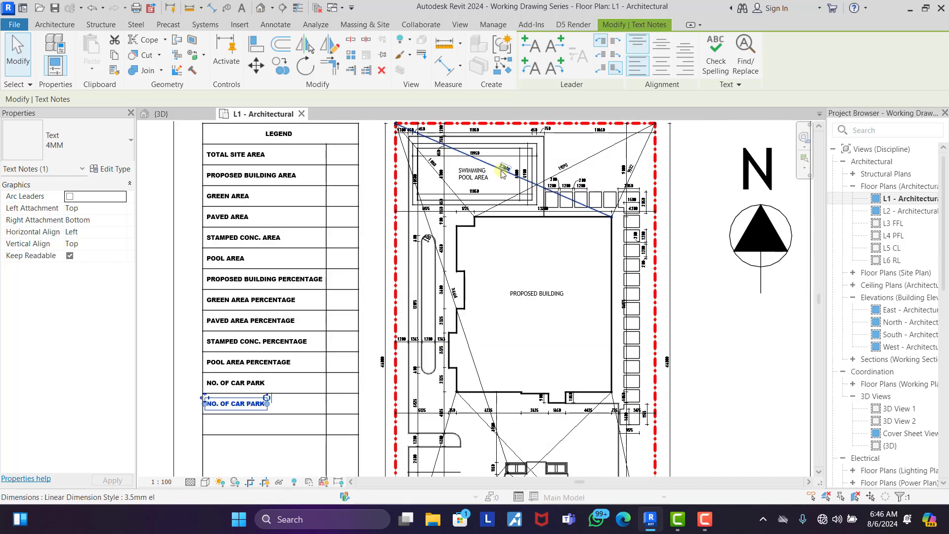
{"action": "scroll", "coordinate": [464, 196], "scroll_direction": "down", "scroll_amount": 1}
{"action": "left_click", "coordinate": [294, 284]}
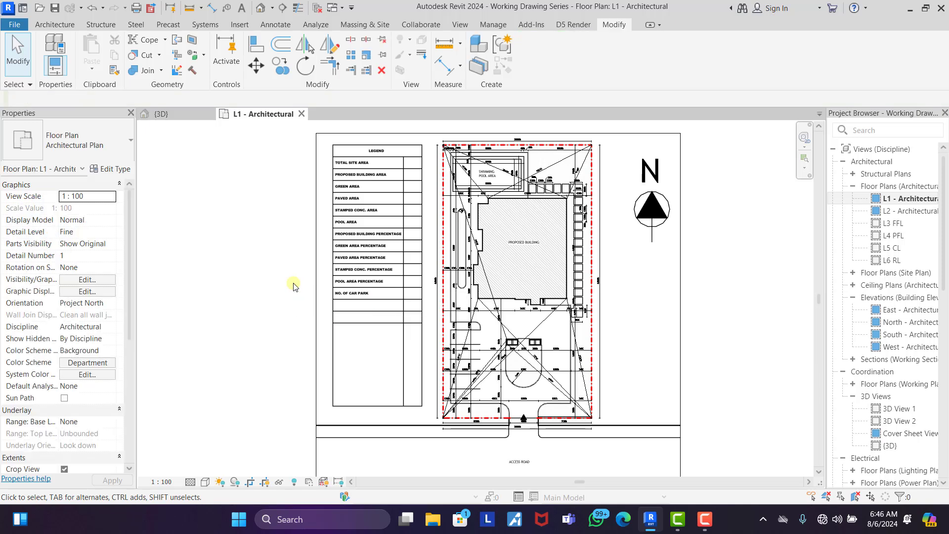
- Trim the legend's column divider at the line beneath the NO. OF CAR PARK row
{"action": "scroll", "coordinate": [408, 281], "scroll_direction": "up", "scroll_amount": 3}
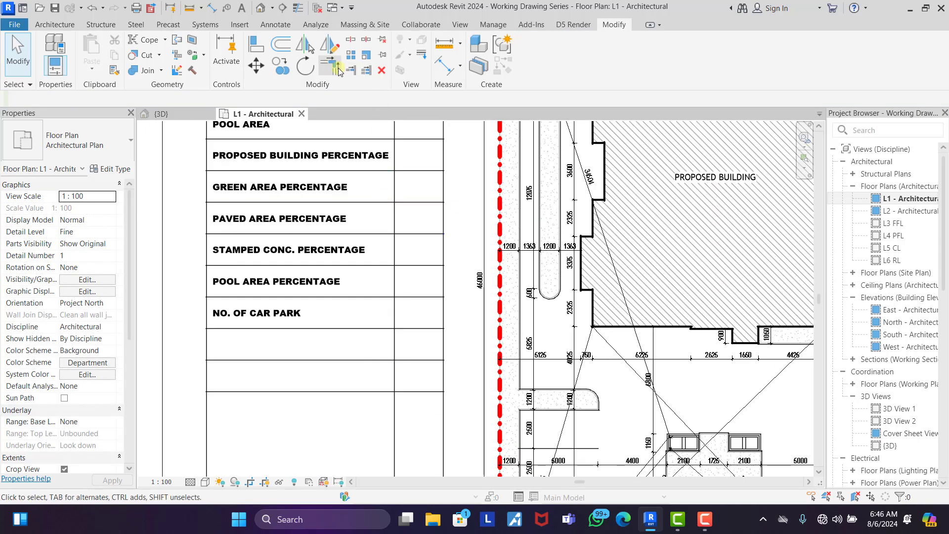
{"action": "left_click", "coordinate": [573, 154]}
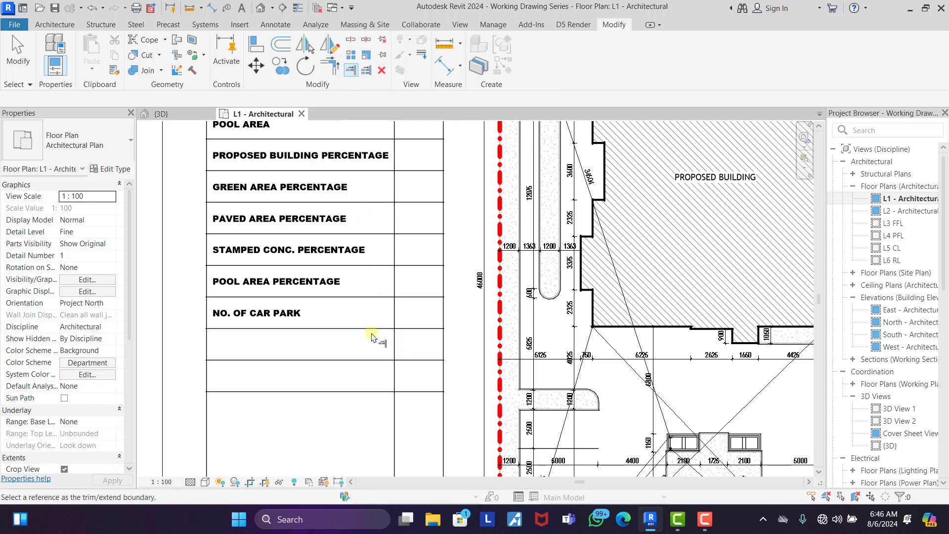
{"action": "left_click", "coordinate": [379, 329]}
{"action": "left_click", "coordinate": [396, 321]}
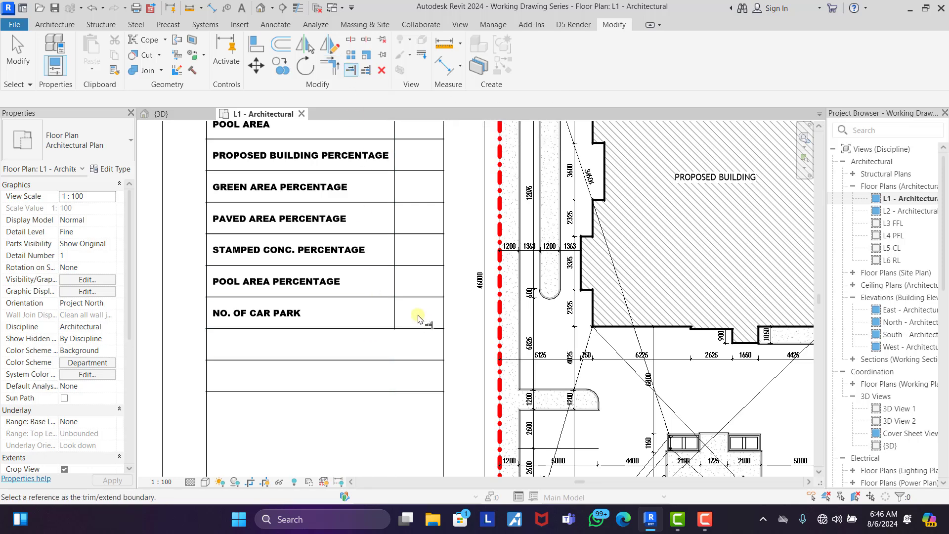
- Trim both outer side borders of the legend to corners with the line beneath NO. OF CAR PARK, unjoining the conflicting elements
{"action": "left_click", "coordinate": [336, 62]}
{"action": "left_click", "coordinate": [420, 328]}
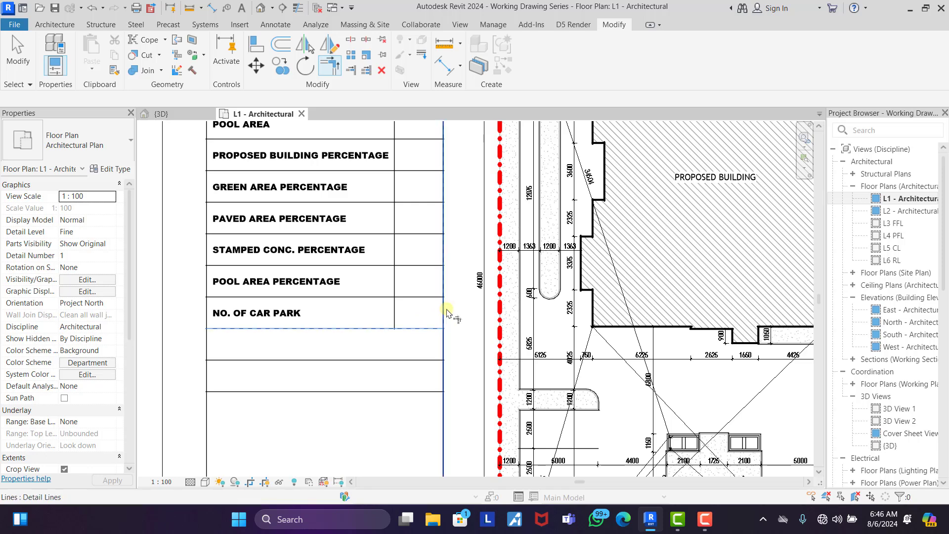
{"action": "left_click", "coordinate": [444, 312]}
{"action": "left_click", "coordinate": [712, 487]}
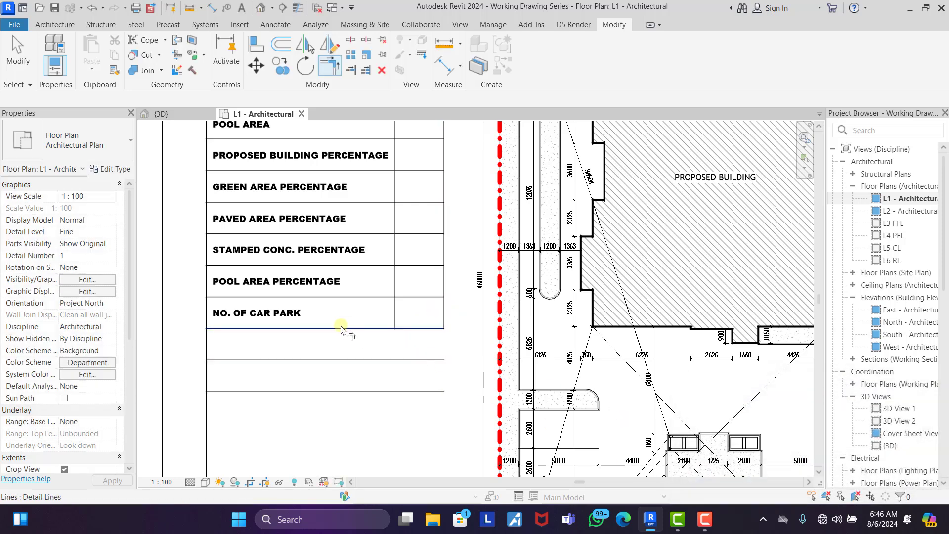
{"action": "left_click", "coordinate": [203, 310]}
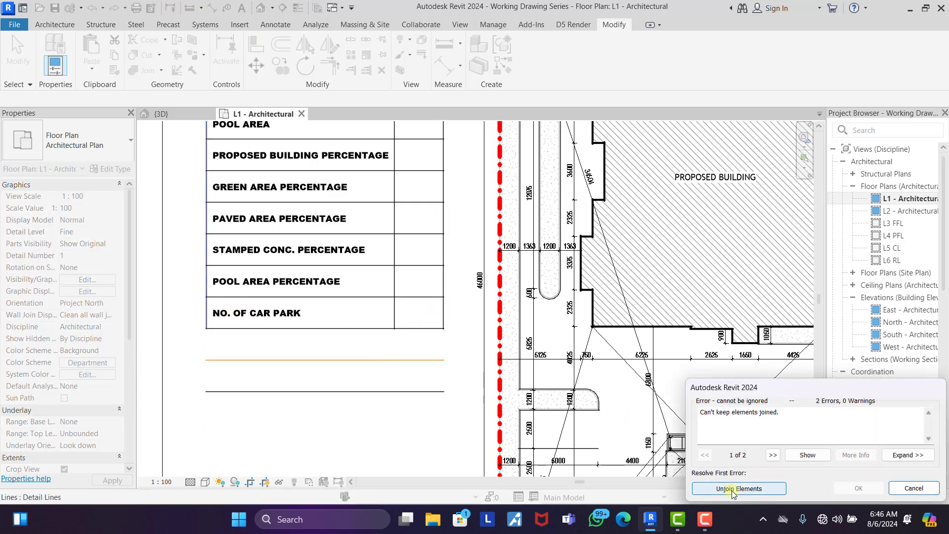
{"action": "left_click", "coordinate": [716, 488]}
- End the trimming and delete the leftover horizontal lines below the legend table
{"action": "right_click", "coordinate": [392, 341]}
{"action": "left_click", "coordinate": [420, 144]}
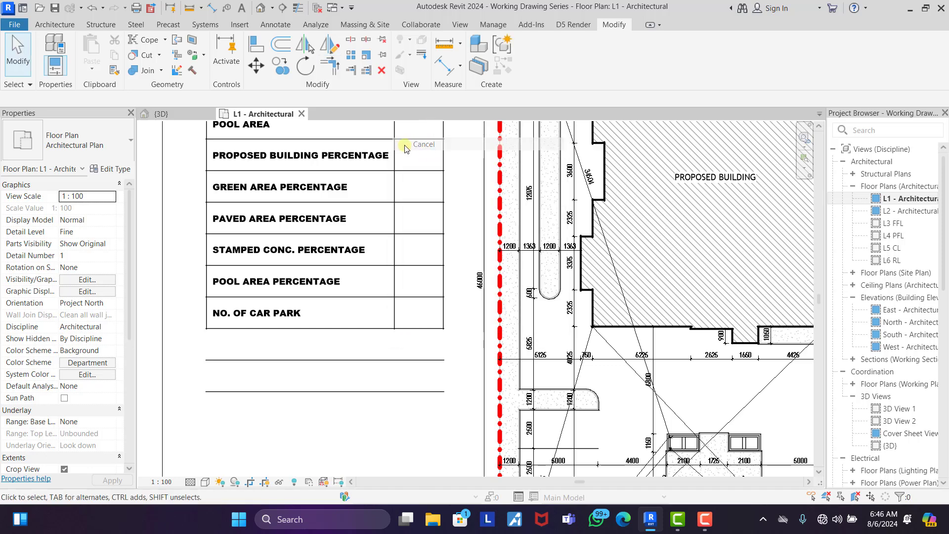
{"action": "left_click_drag", "start_coordinate": [439, 356], "coordinate": [407, 469]}
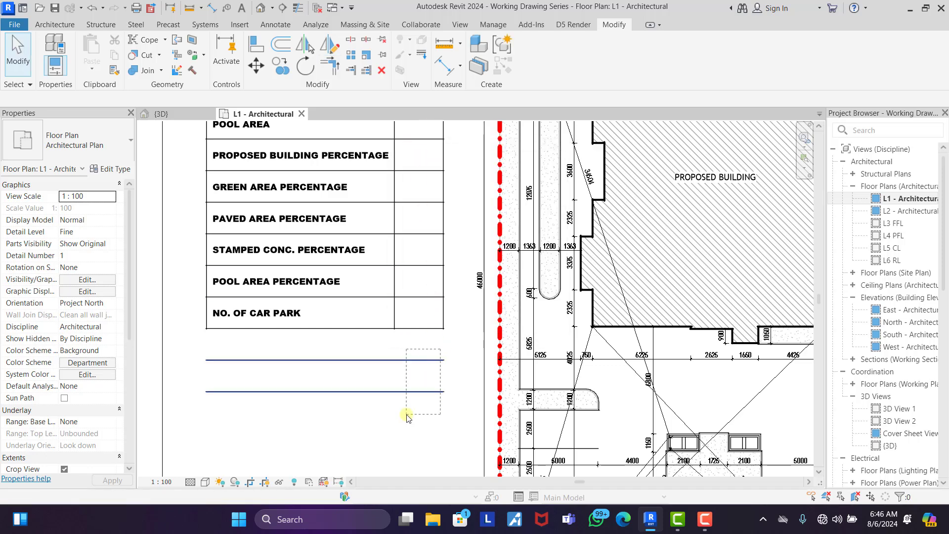
{"action": "key", "text": "Delete"}
{"action": "scroll", "coordinate": [406, 418], "scroll_direction": "down", "scroll_amount": 5}
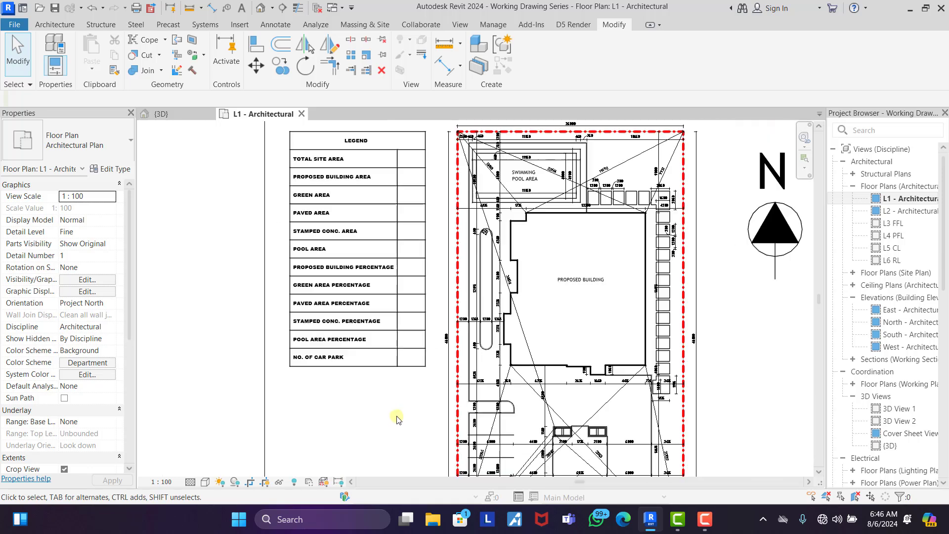
- Copy the TOTAL SITE AREA label into the value column of the same legend row
{"action": "scroll", "coordinate": [396, 274], "scroll_direction": "up", "scroll_amount": 3}
{"action": "scroll", "coordinate": [347, 246], "scroll_direction": "up", "scroll_amount": 1}
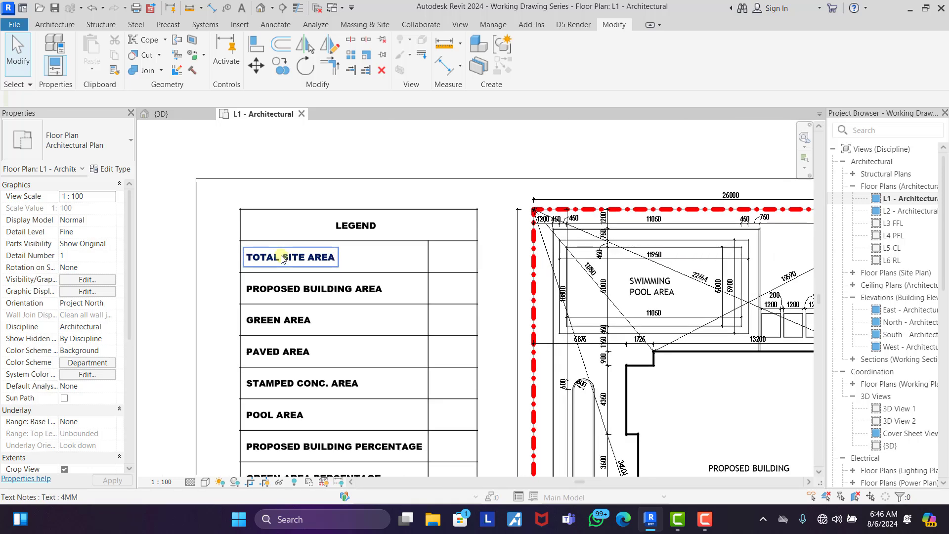
{"action": "left_click", "coordinate": [301, 252]}
{"action": "left_click", "coordinate": [279, 70]}
{"action": "scroll", "coordinate": [240, 240], "scroll_direction": "up", "scroll_amount": 3}
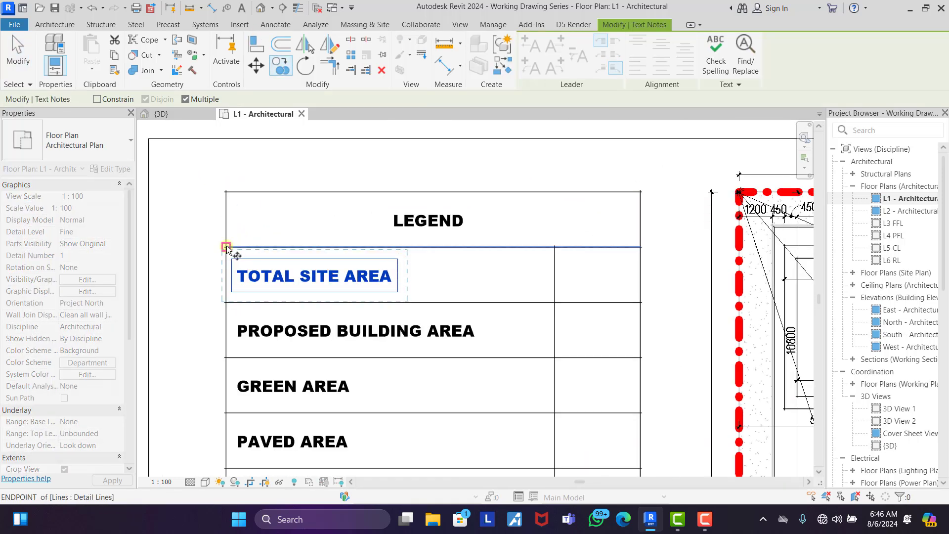
{"action": "left_click", "coordinate": [226, 248]}
{"action": "left_click", "coordinate": [557, 247]}
{"action": "key", "text": "Escape"}
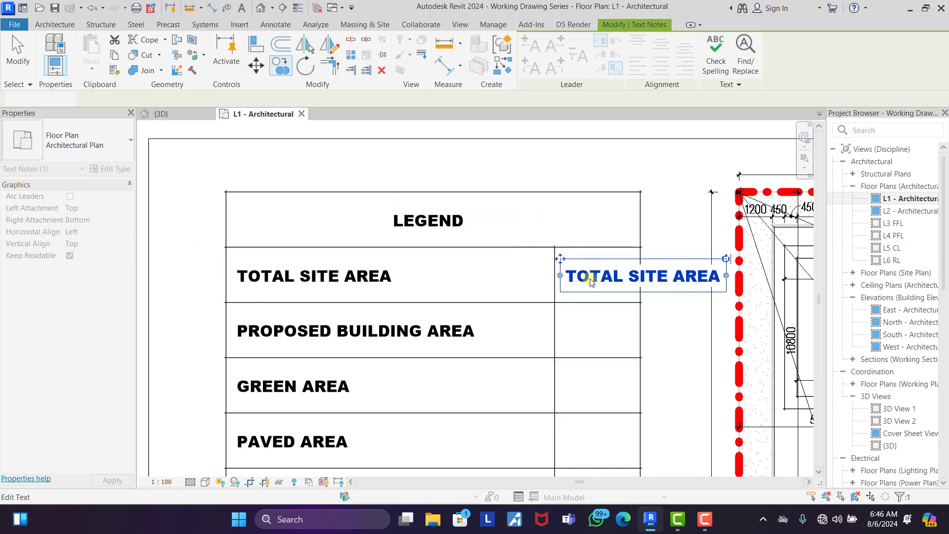
- Change the copied label's text to 300.33M2 and format the 2 as superscript
{"action": "double_click", "coordinate": [593, 279]}
{"action": "key", "text": "ctrl+a"}
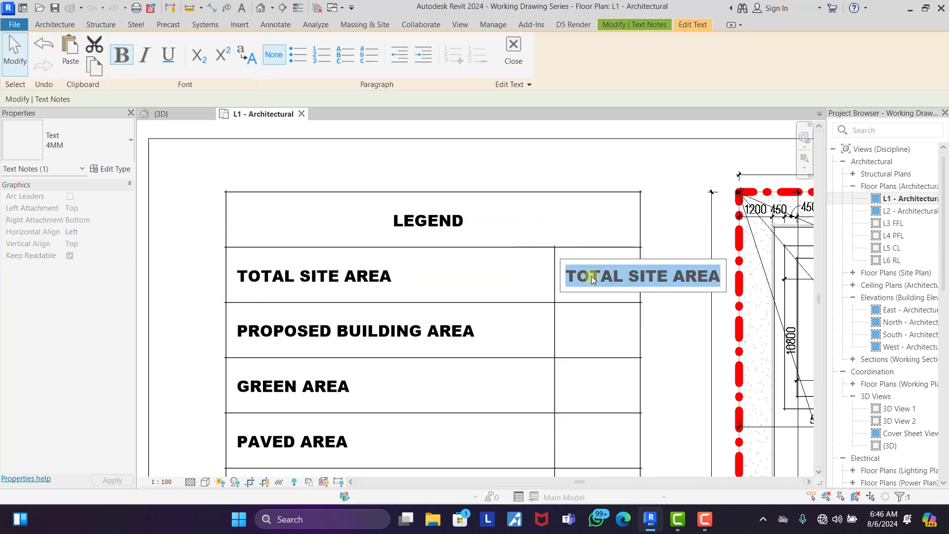
{"action": "type", "text": "300.33M2"}
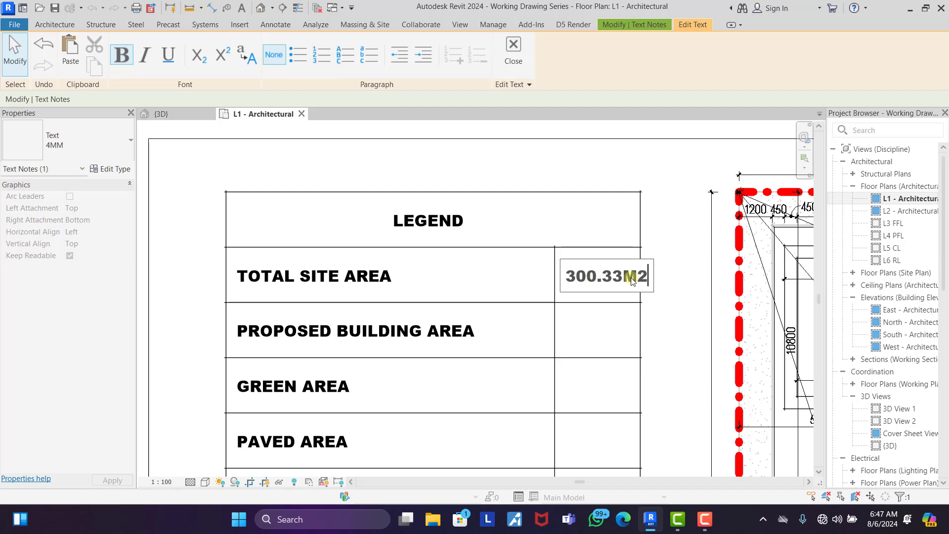
{"action": "left_click_drag", "start_coordinate": [648, 281], "coordinate": [658, 284]}
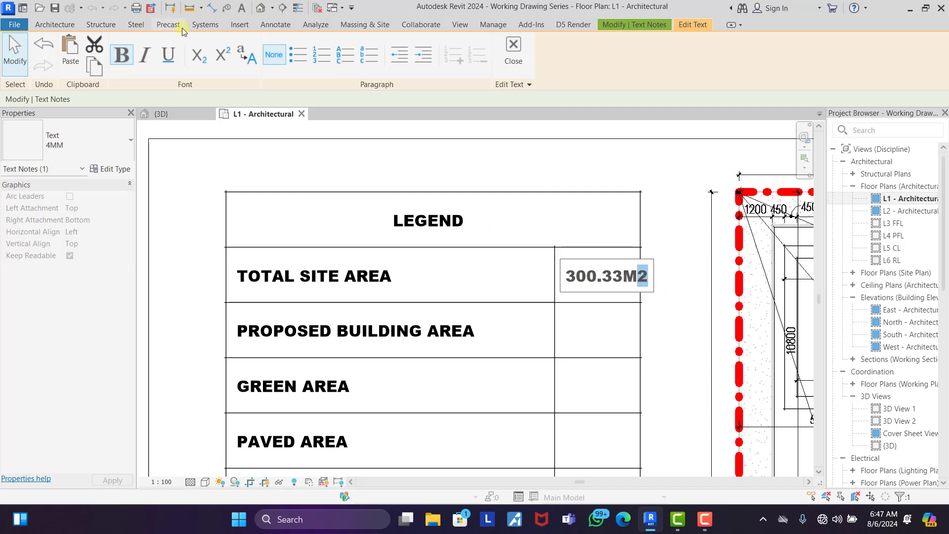
{"action": "left_click", "coordinate": [227, 56]}
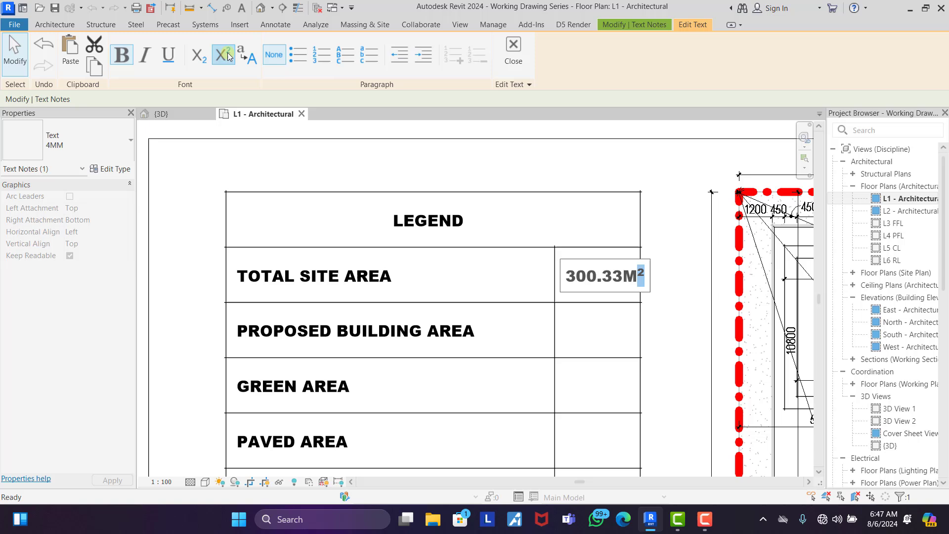
{"action": "left_click", "coordinate": [668, 210]}
- Widen the legend's value column by moving its outer border line just past the end of the 300.33M² text
{"action": "left_click", "coordinate": [671, 250]}
{"action": "left_click", "coordinate": [661, 316]}
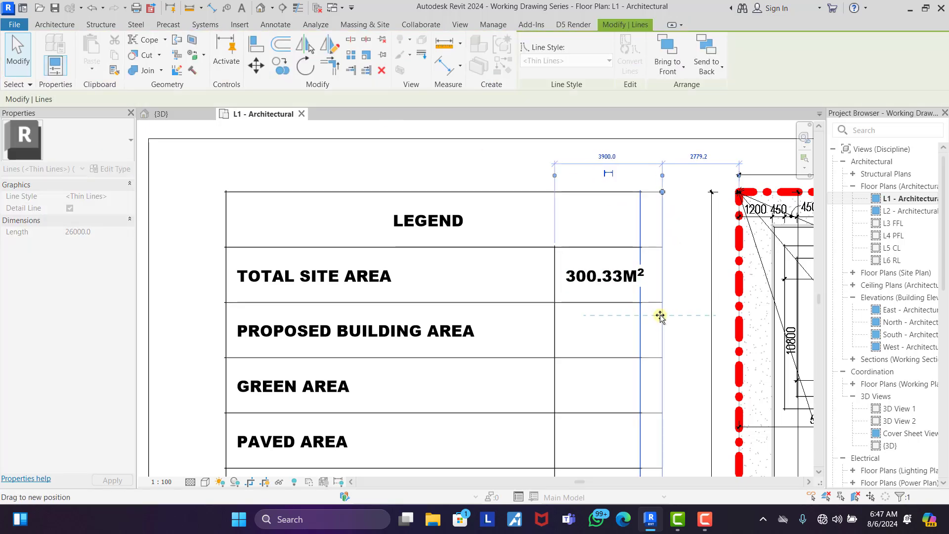
{"action": "left_click_drag", "start_coordinate": [660, 315], "coordinate": [658, 315]}
{"action": "left_click", "coordinate": [689, 255]}
{"action": "scroll", "coordinate": [499, 220], "scroll_direction": "down", "scroll_amount": 5}
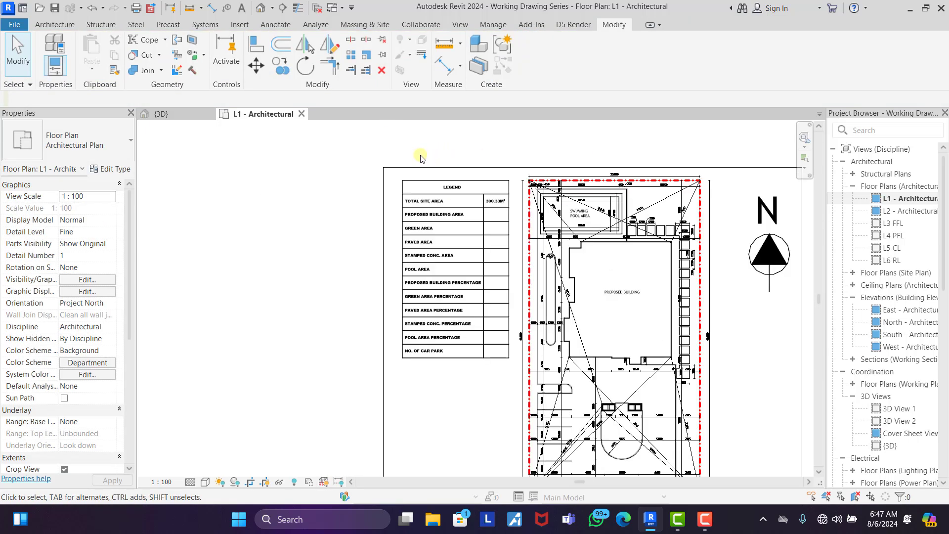
- Copy the 300.33M² value into each row from PROPOSED BUILDING AREA down to PROPOSED BUILDING PERCENTAGE
{"action": "scroll", "coordinate": [515, 208], "scroll_direction": "up", "scroll_amount": 5}
{"action": "left_click", "coordinate": [464, 153]}
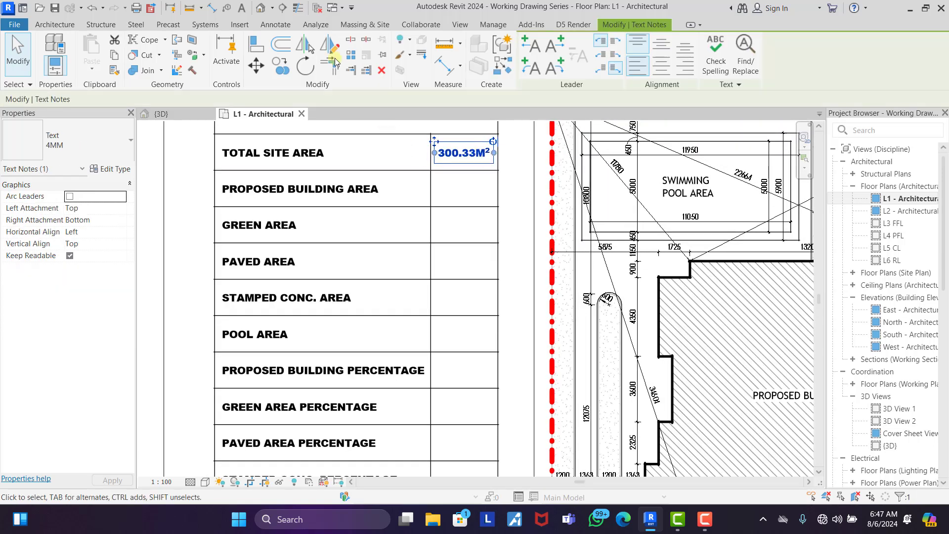
{"action": "left_click", "coordinate": [280, 66]}
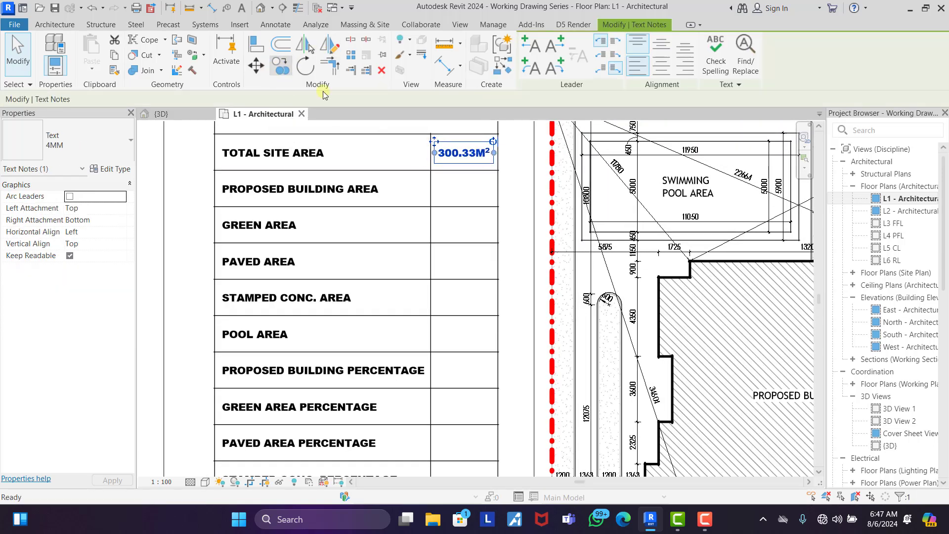
{"action": "left_click", "coordinate": [428, 169]}
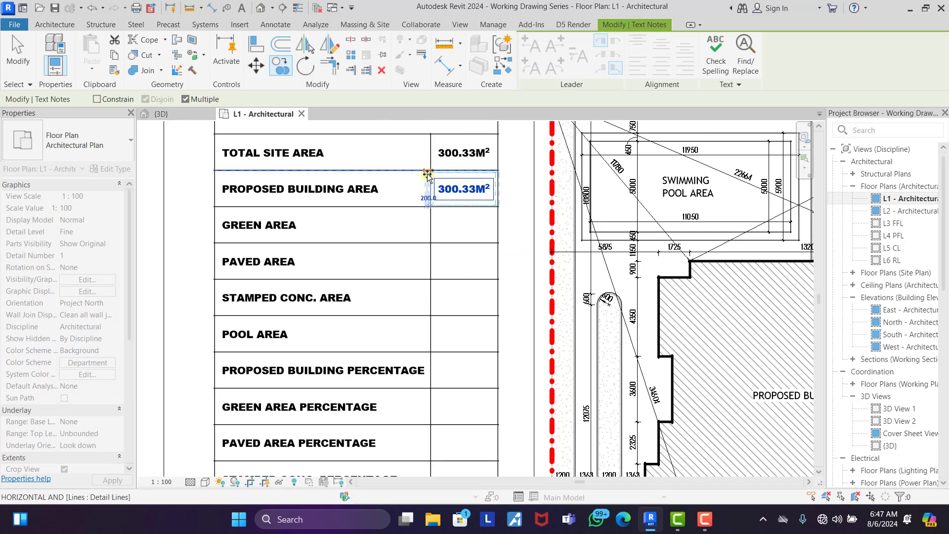
{"action": "left_click", "coordinate": [430, 206]}
{"action": "left_click", "coordinate": [431, 242]}
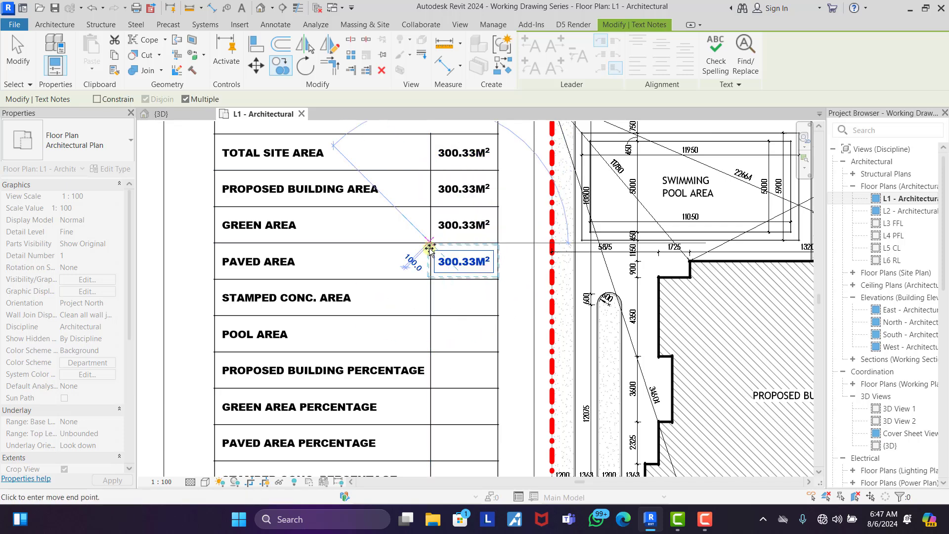
{"action": "left_click", "coordinate": [431, 279]}
{"action": "left_click", "coordinate": [430, 315]}
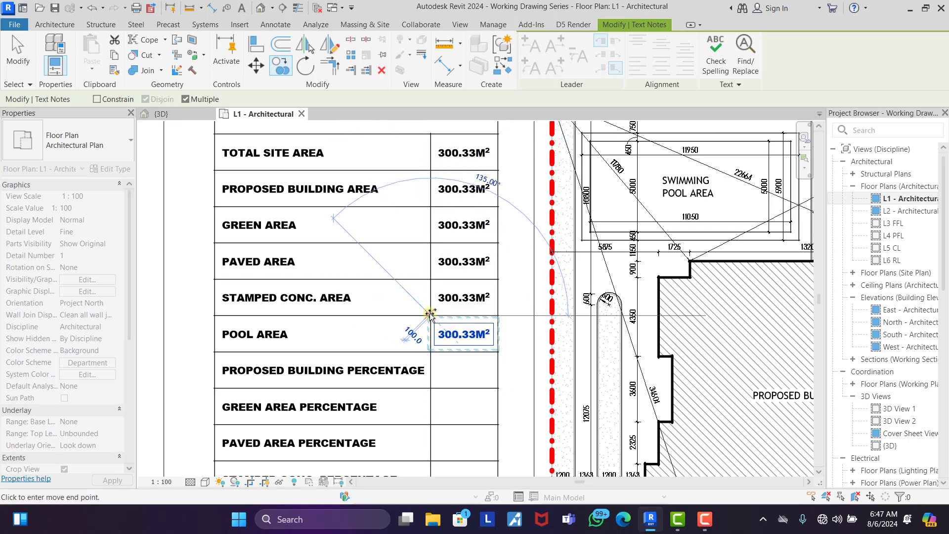
{"action": "left_click", "coordinate": [431, 352]}
{"action": "left_click", "coordinate": [434, 351]}
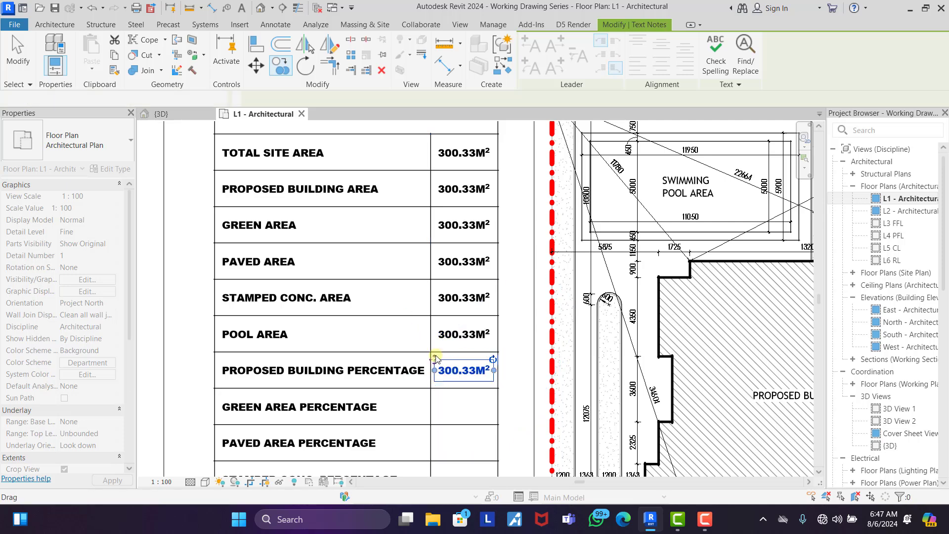
{"action": "key", "text": "Escape"}
- Change the value in the PROPOSED BUILDING PERCENTAGE row to 12.22%
{"action": "double_click", "coordinate": [467, 374]}
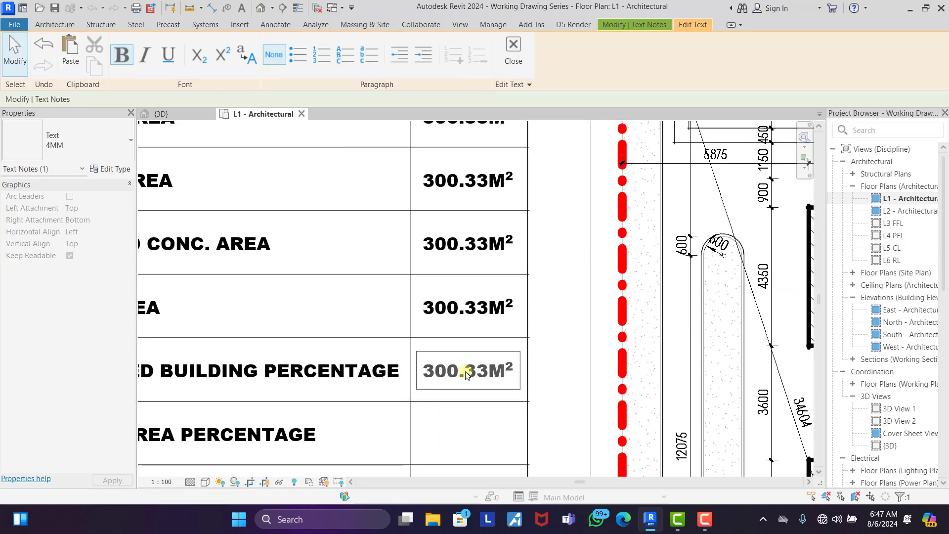
{"action": "key", "text": "ctrl+a"}
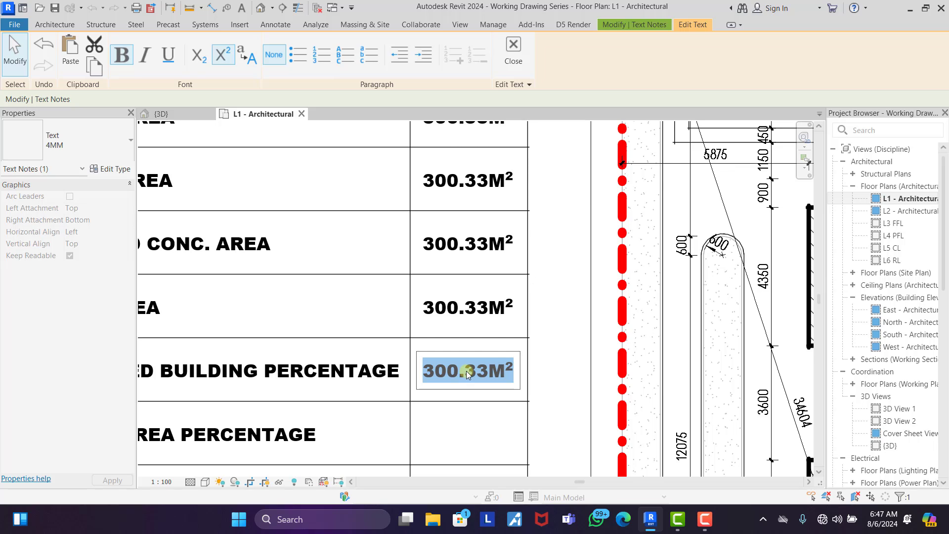
{"action": "type", "text": "12.22"}
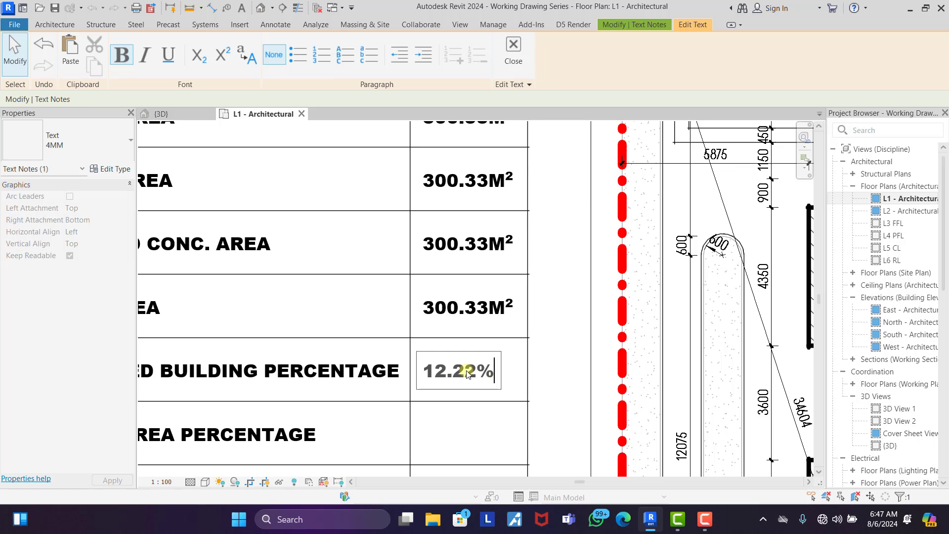
{"action": "left_click", "coordinate": [555, 295]}
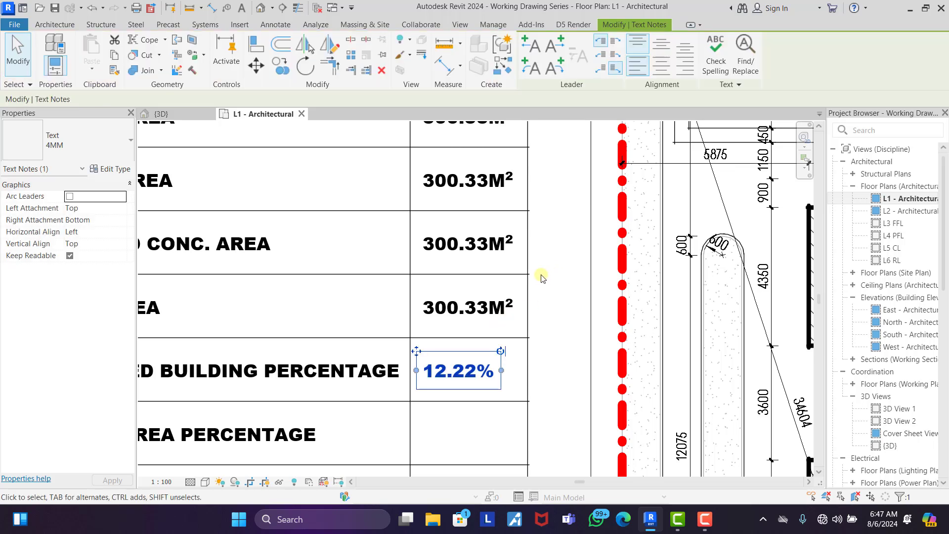
{"action": "left_click", "coordinate": [541, 276]}
{"action": "left_click", "coordinate": [458, 371]}
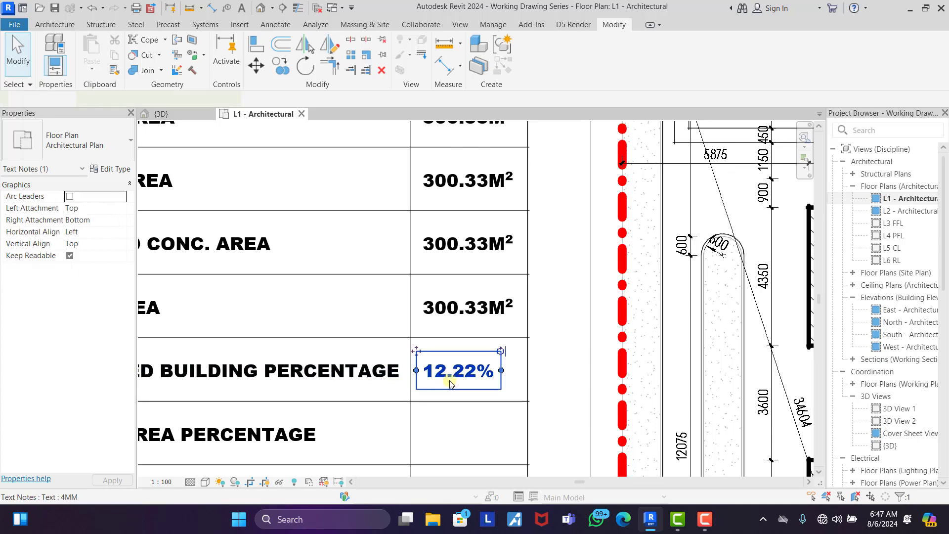
- Copy the 12.22% value into each legend row from GREEN AREA PERCENTAGE down to NO. OF CAR PARK
{"action": "left_click", "coordinate": [281, 68]}
{"action": "left_click", "coordinate": [410, 337]}
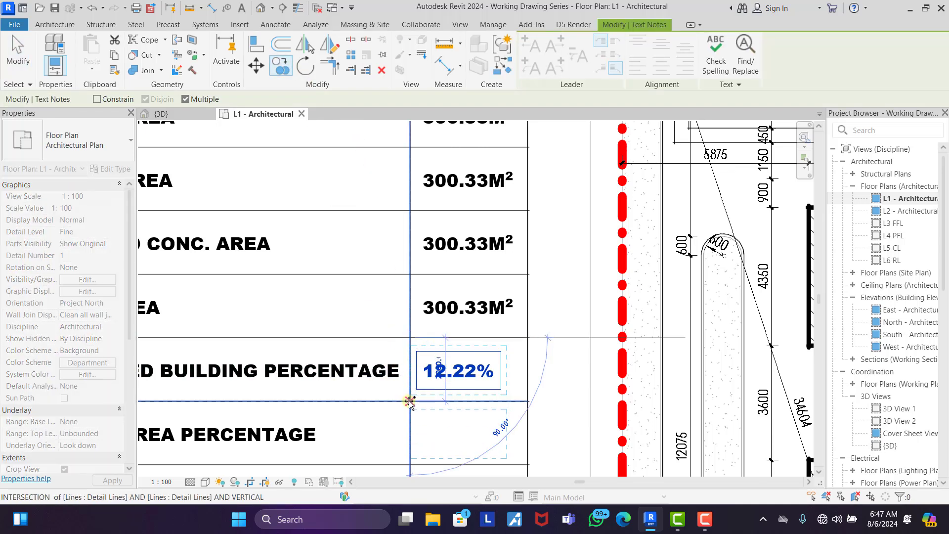
{"action": "scroll", "coordinate": [409, 396], "scroll_direction": "down", "scroll_amount": 3}
{"action": "scroll", "coordinate": [393, 350], "scroll_direction": "up", "scroll_amount": 3}
{"action": "left_click", "coordinate": [391, 344]}
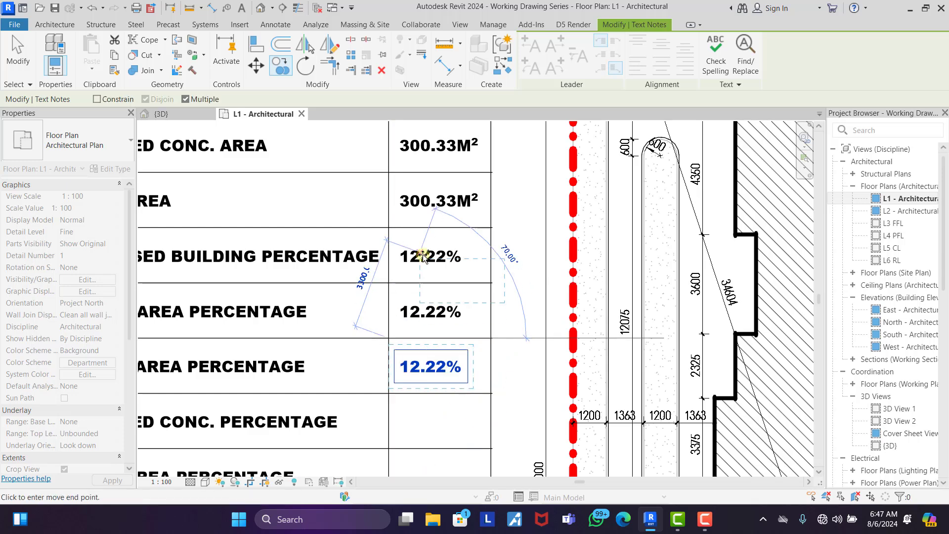
{"action": "middle_click_drag", "start_coordinate": [398, 395], "coordinate": [398, 333]}
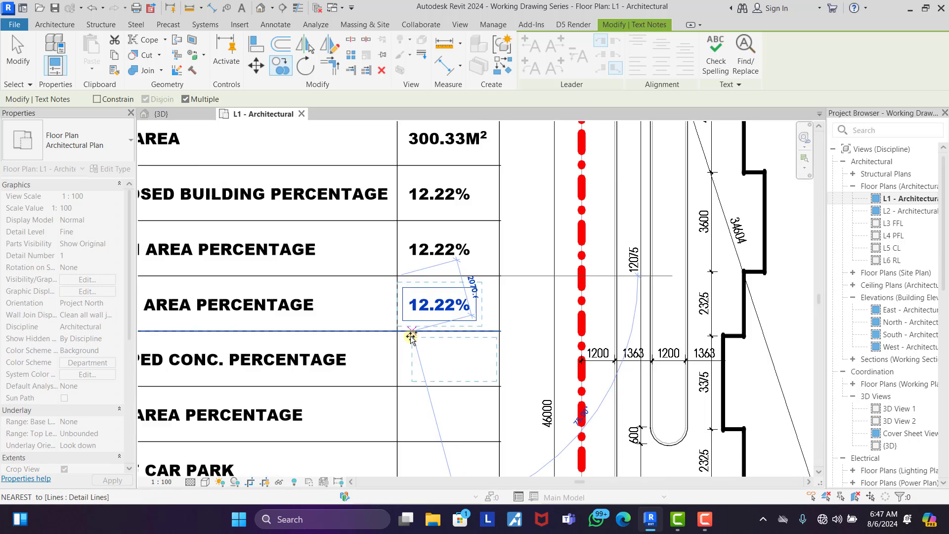
{"action": "left_click", "coordinate": [396, 387]}
{"action": "scroll", "coordinate": [395, 382], "scroll_direction": "down", "scroll_amount": 2}
{"action": "left_click", "coordinate": [394, 414]}
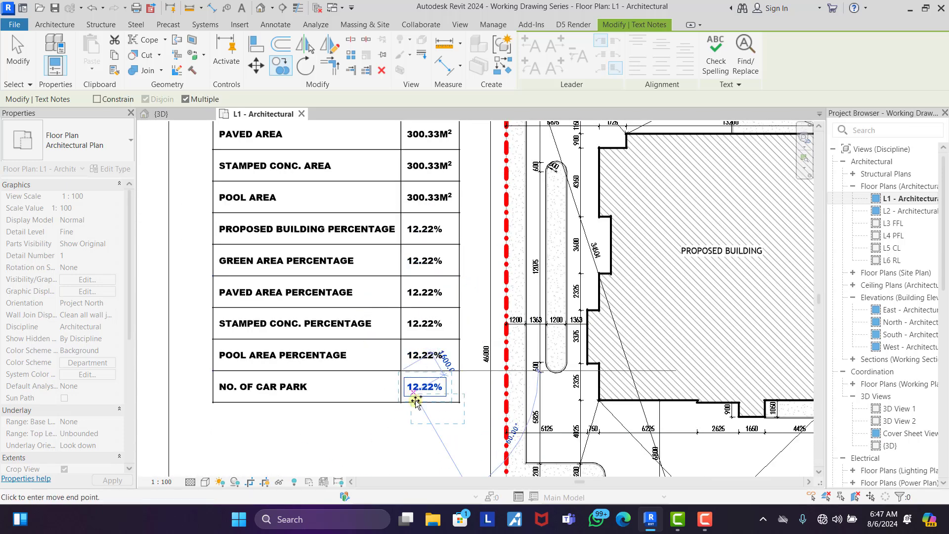
{"action": "key", "text": "Escape"}
- Change the value in the NO. OF CAR PARK row to 5, checking it against the parking bays on the plan
{"action": "double_click", "coordinate": [425, 395]}
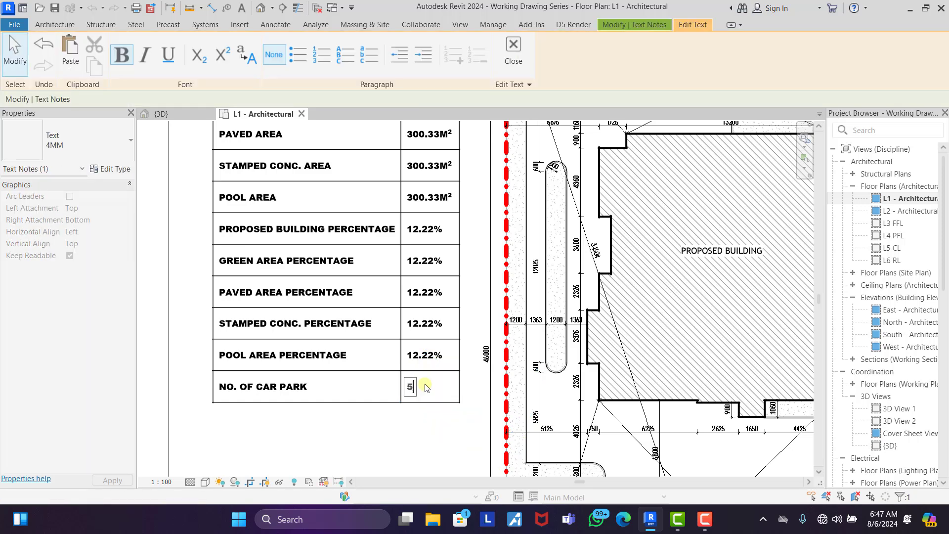
{"action": "type", "text": "5"}
{"action": "left_click", "coordinate": [425, 387]}
{"action": "scroll", "coordinate": [425, 389], "scroll_direction": "down", "scroll_amount": 4}
{"action": "scroll", "coordinate": [451, 411], "scroll_direction": "up", "scroll_amount": 5}
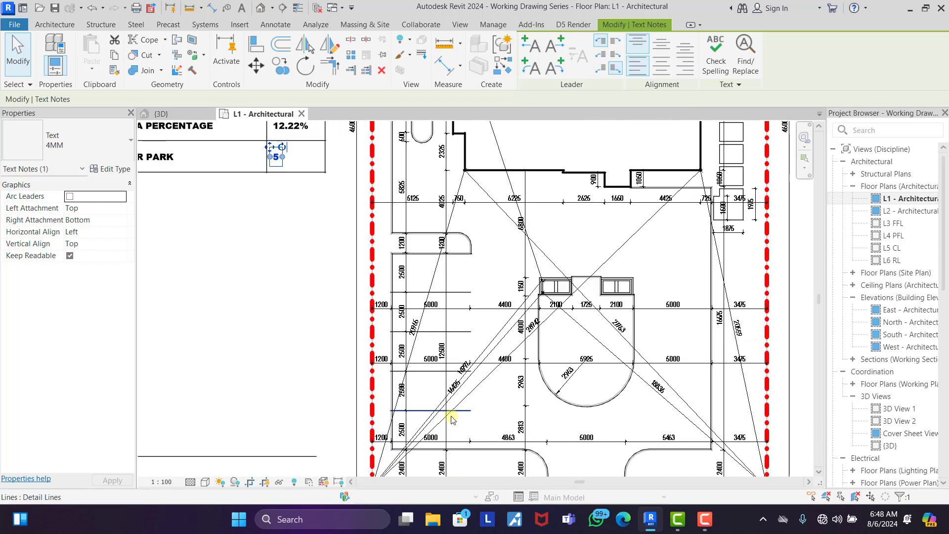
{"action": "scroll", "coordinate": [487, 318], "scroll_direction": "down", "scroll_amount": 2}
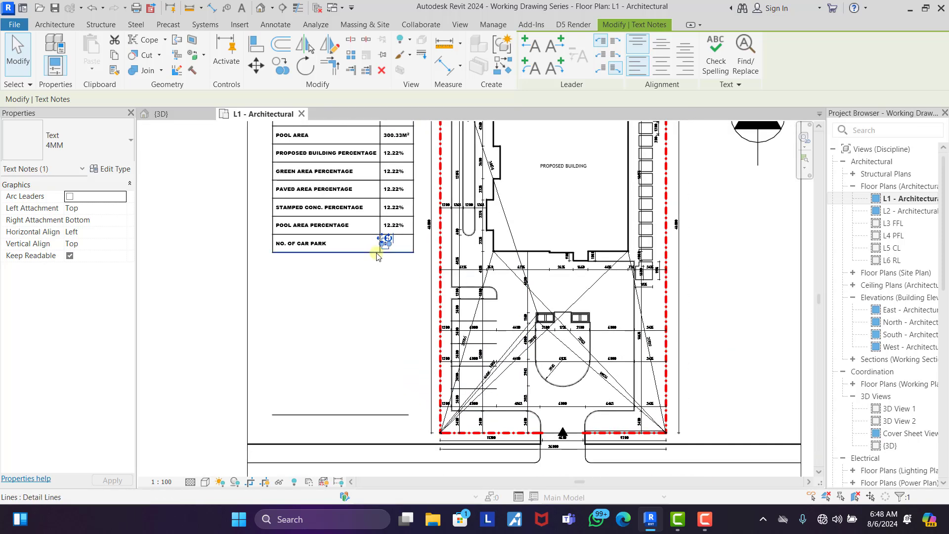
{"action": "left_click", "coordinate": [407, 322]}
{"action": "scroll", "coordinate": [417, 343], "scroll_direction": "down", "scroll_amount": 3}
{"action": "middle_click_drag", "start_coordinate": [393, 242], "coordinate": [397, 285]}
{"action": "scroll", "coordinate": [402, 185], "scroll_direction": "up", "scroll_amount": 2}
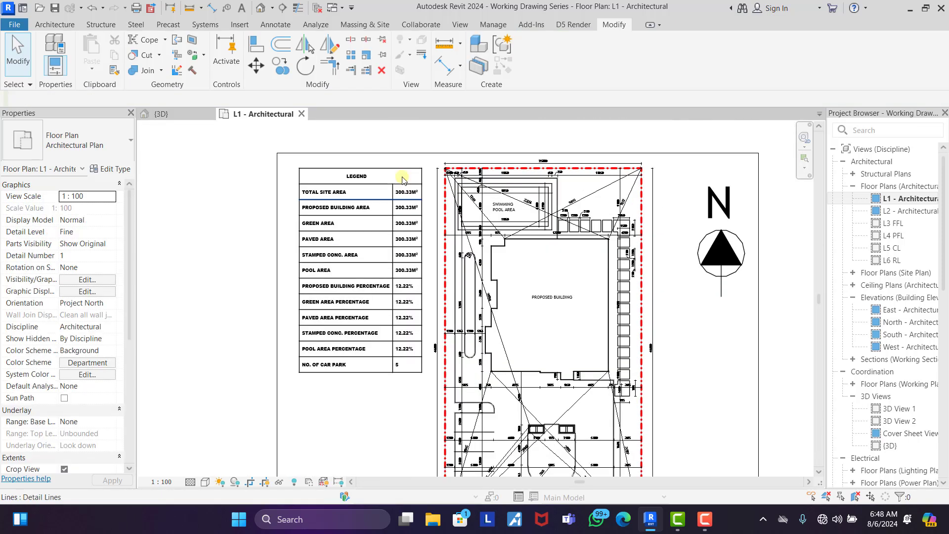
{"action": "scroll", "coordinate": [406, 182], "scroll_direction": "up", "scroll_amount": 4}
{"action": "scroll", "coordinate": [415, 212], "scroll_direction": "down", "scroll_amount": 1}
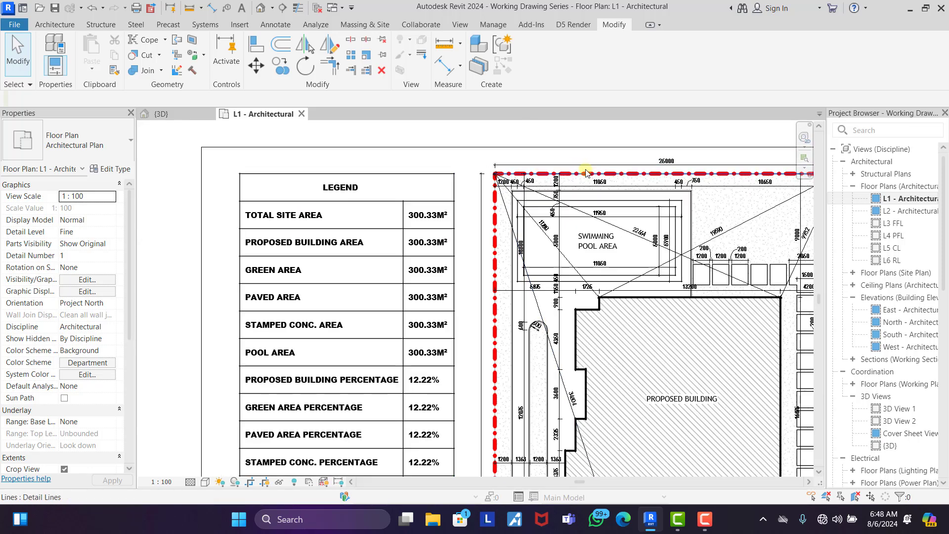
{"action": "left_click", "coordinate": [588, 173]}
{"action": "key", "text": "Escape"}
{"action": "left_click", "coordinate": [591, 175]}
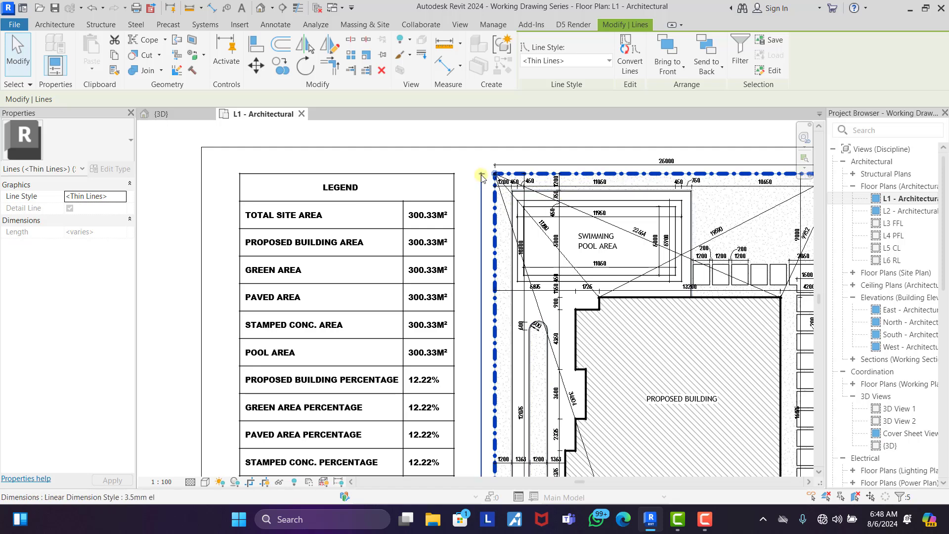
{"action": "key", "text": "Escape"}
- Start a filled region and sketch a rectangle over the whole site, between diagonally opposite corners of the red boundary
{"action": "scroll", "coordinate": [452, 155], "scroll_direction": "down", "scroll_amount": 2}
{"action": "left_click", "coordinate": [275, 26]}
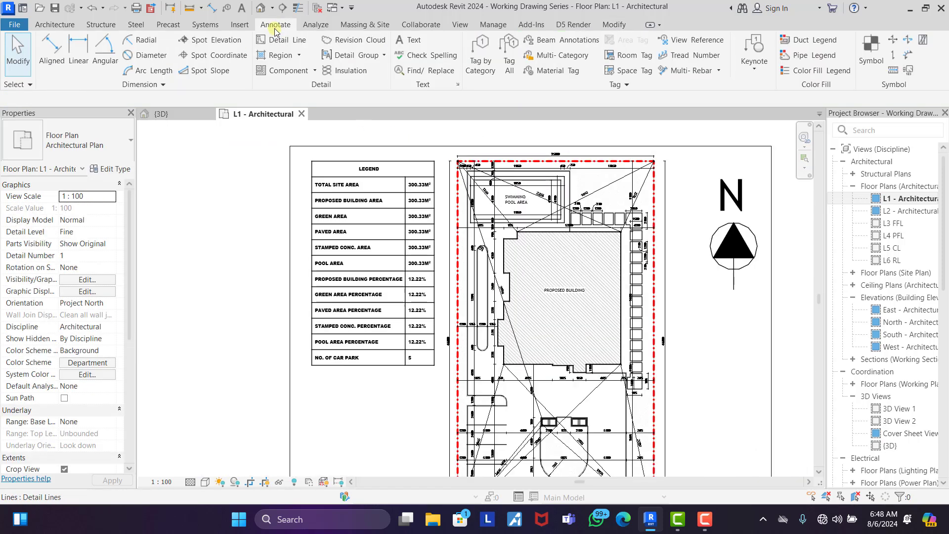
{"action": "left_click", "coordinate": [280, 56]}
{"action": "left_click", "coordinate": [568, 44]}
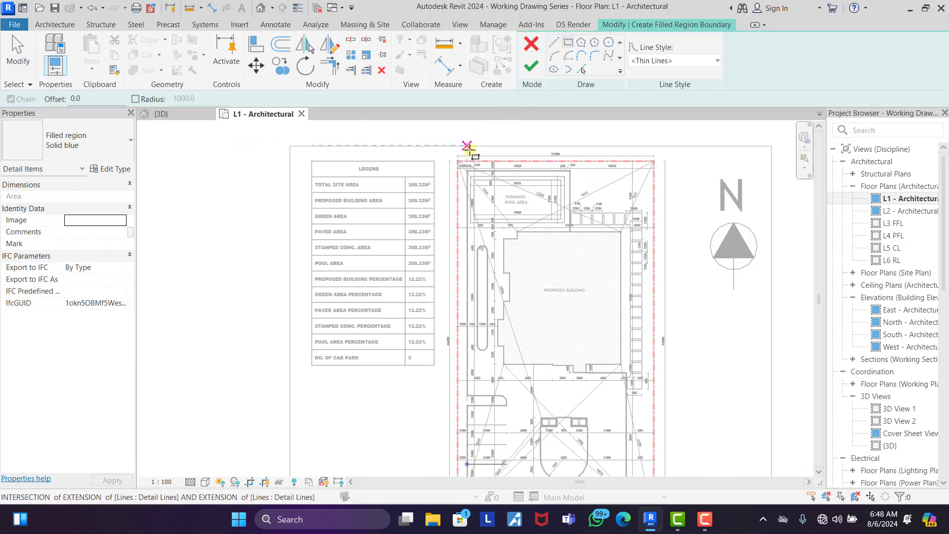
{"action": "scroll", "coordinate": [463, 155], "scroll_direction": "up", "scroll_amount": 5}
{"action": "left_click", "coordinate": [453, 144]}
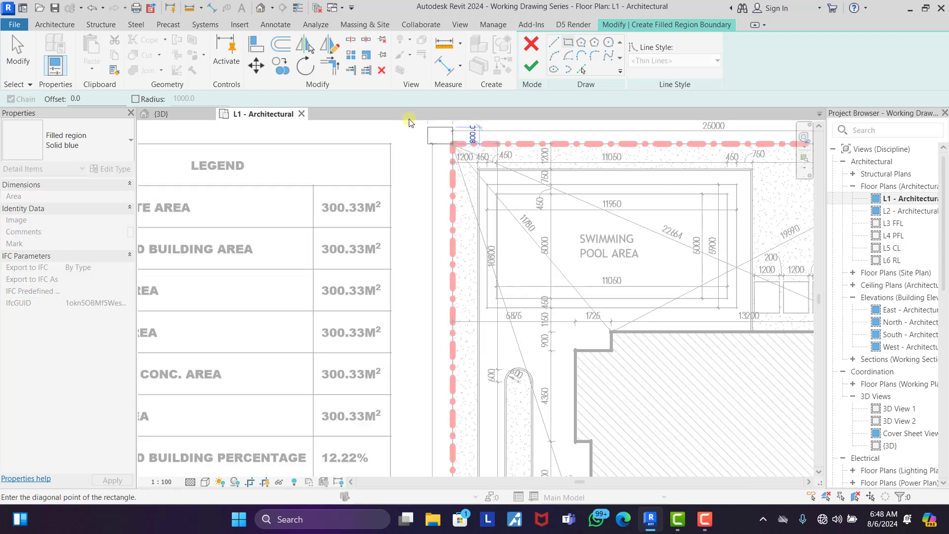
{"action": "scroll", "coordinate": [435, 132], "scroll_direction": "down", "scroll_amount": 5}
{"action": "scroll", "coordinate": [588, 412], "scroll_direction": "up", "scroll_amount": 4}
{"action": "scroll", "coordinate": [583, 416], "scroll_direction": "up", "scroll_amount": 1}
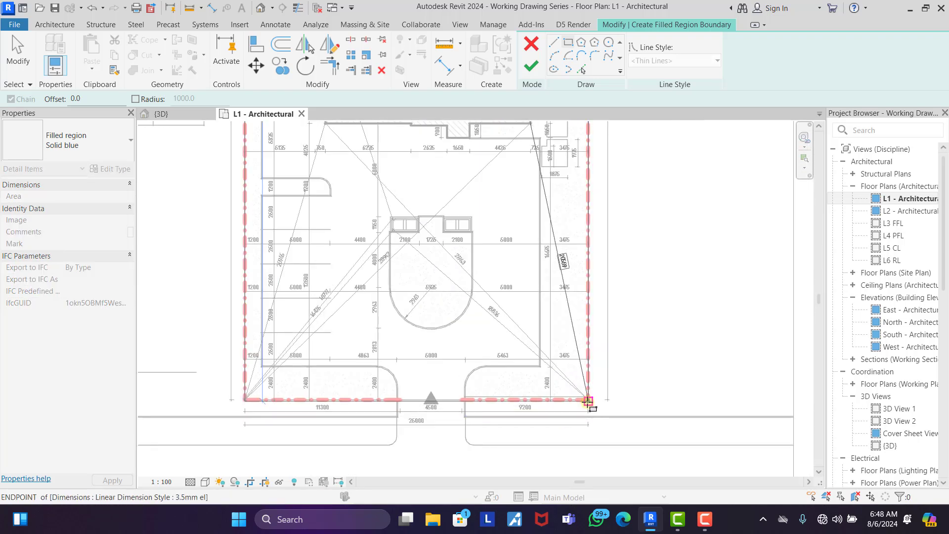
{"action": "left_click", "coordinate": [588, 402]}
- Finish the filled region with its lower edge on the boundary line to read the site area, and discard the region
{"action": "scroll", "coordinate": [588, 413], "scroll_direction": "up", "scroll_amount": 8}
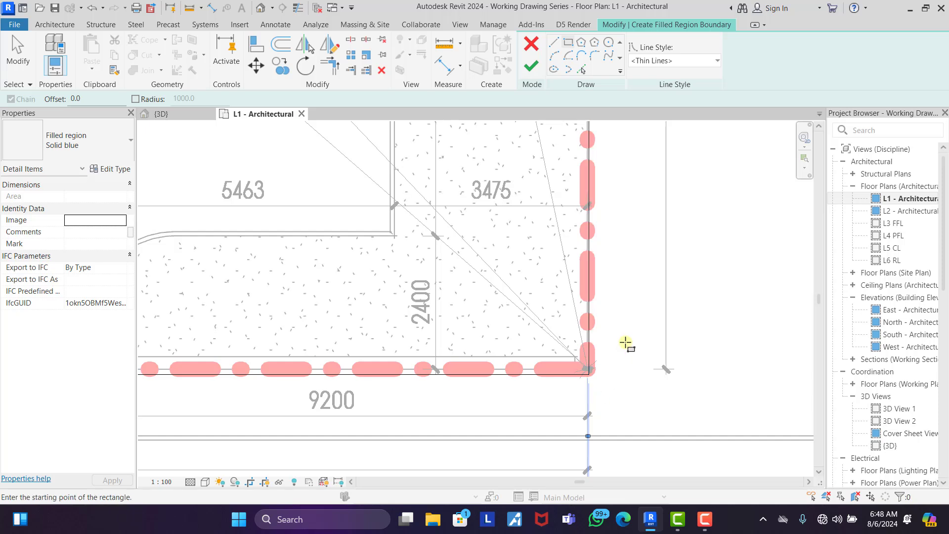
{"action": "scroll", "coordinate": [568, 375], "scroll_direction": "up", "scroll_amount": 2}
{"action": "key", "text": "Escape"}
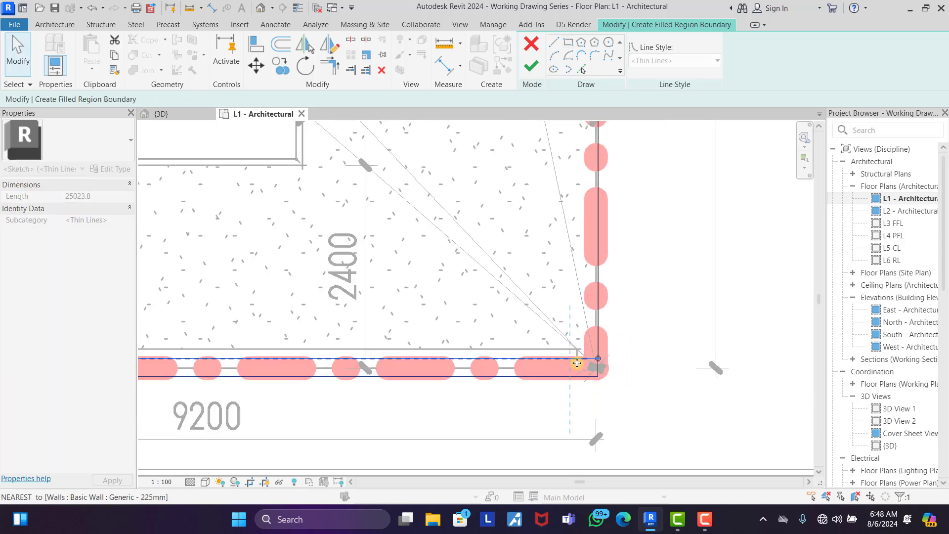
{"action": "left_click", "coordinate": [577, 374]}
{"action": "left_click", "coordinate": [684, 318]}
{"action": "left_click", "coordinate": [532, 66]}
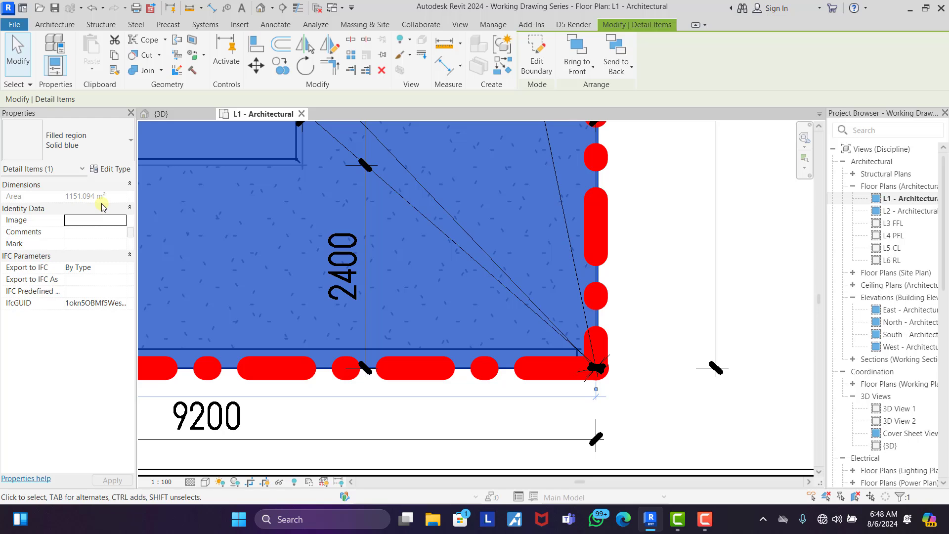
{"action": "key", "text": "Escape"}
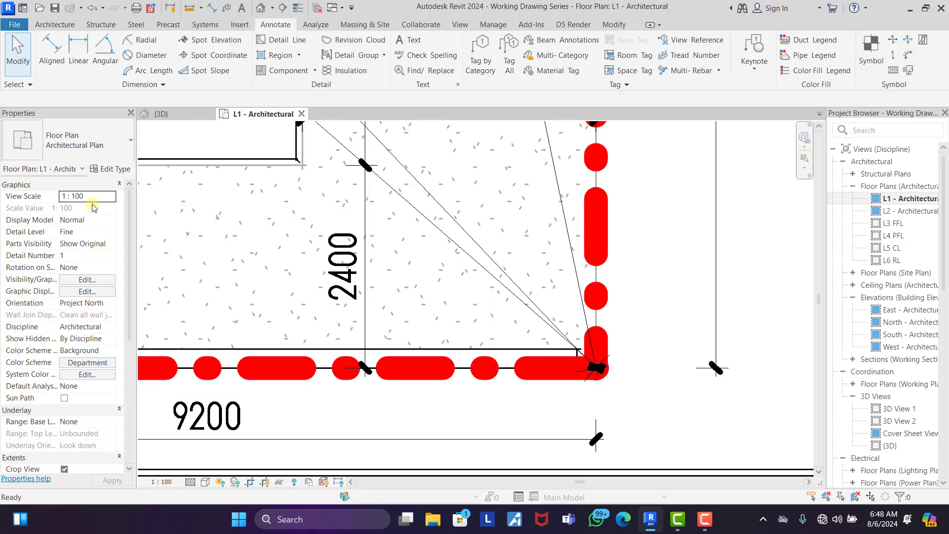
- Change the value in the TOTAL SITE AREA row to 1159.094M², keeping the superscript 2
{"action": "scroll", "coordinate": [594, 356], "scroll_direction": "down", "scroll_amount": 5}
{"action": "scroll", "coordinate": [648, 350], "scroll_direction": "down", "scroll_amount": 2}
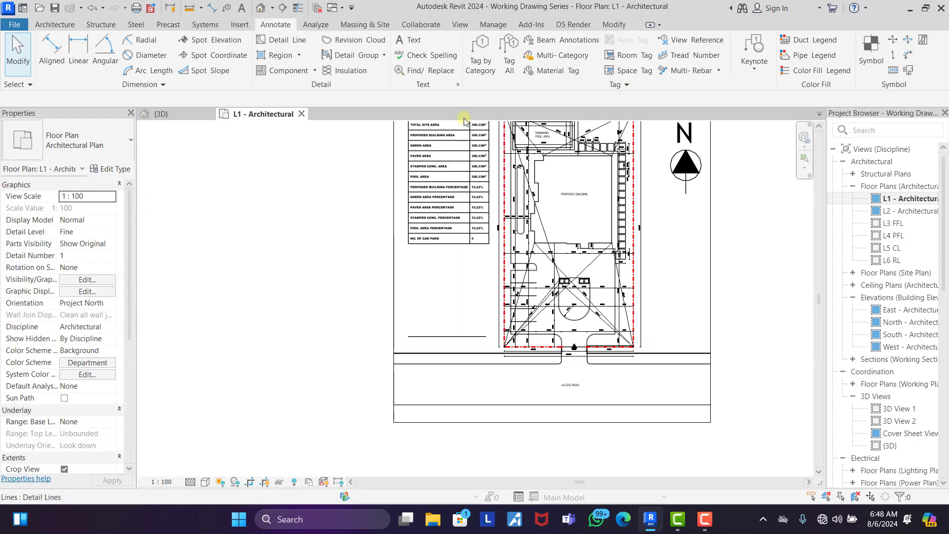
{"action": "scroll", "coordinate": [462, 195], "scroll_direction": "up", "scroll_amount": 6}
{"action": "left_click", "coordinate": [499, 285]}
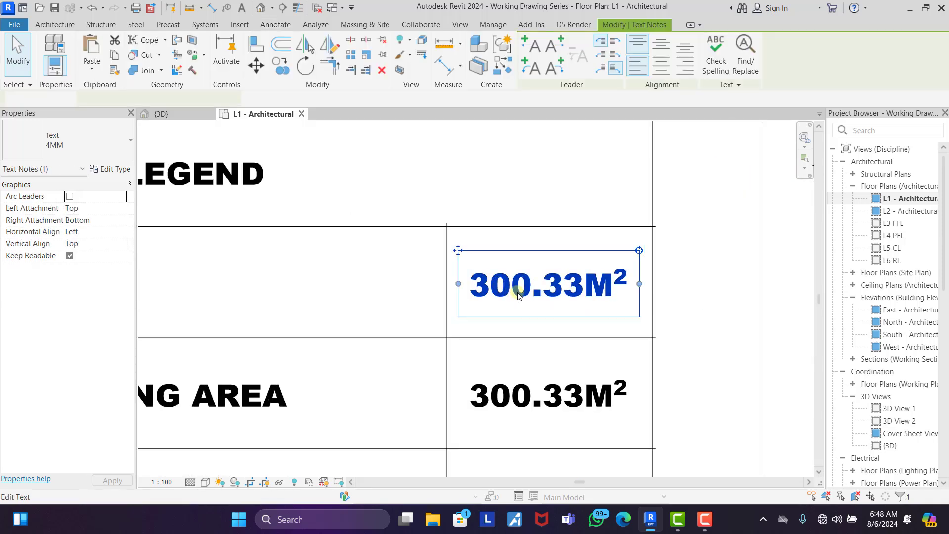
{"action": "double_click", "coordinate": [524, 289]}
{"action": "left_click_drag", "start_coordinate": [532, 290], "coordinate": [470, 292]}
{"action": "type", "text": "1159"}
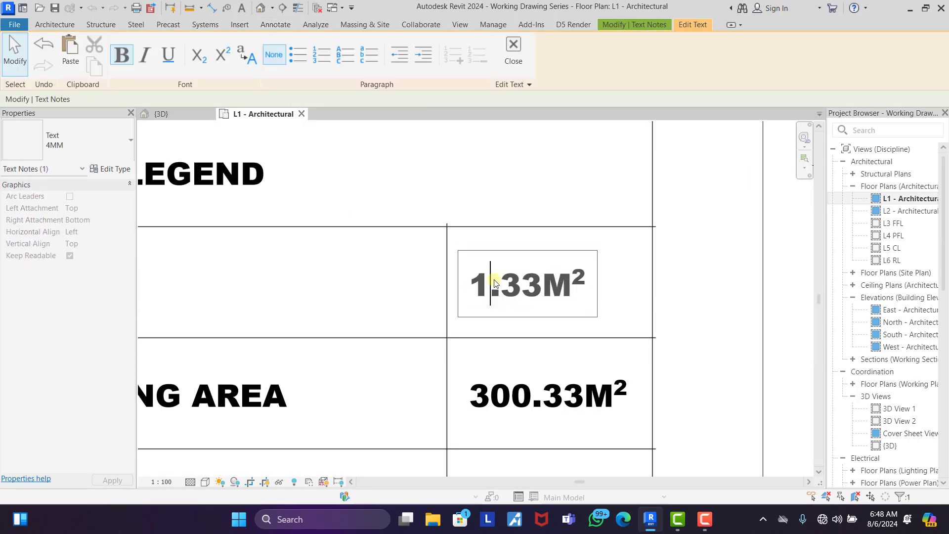
{"action": "left_click_drag", "start_coordinate": [602, 296], "coordinate": [576, 298]}
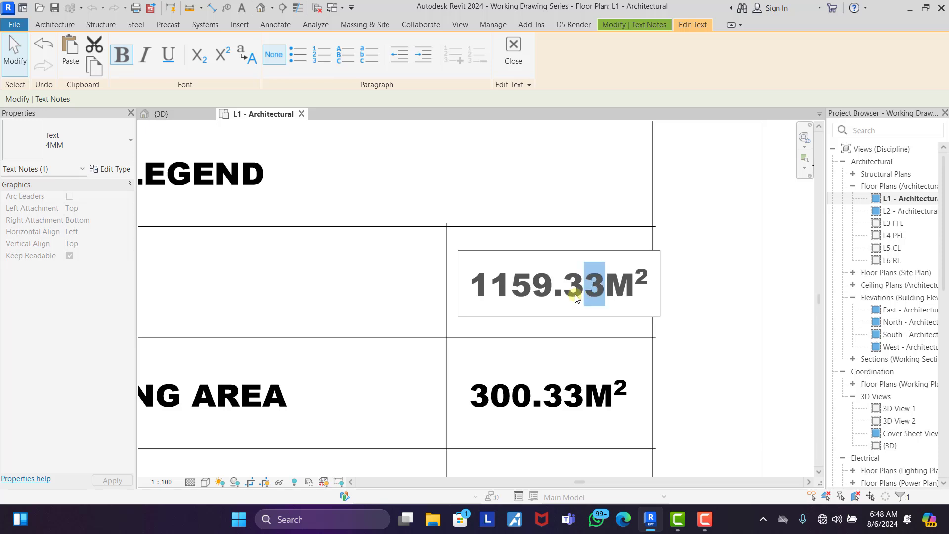
{"action": "type", "text": "094"}
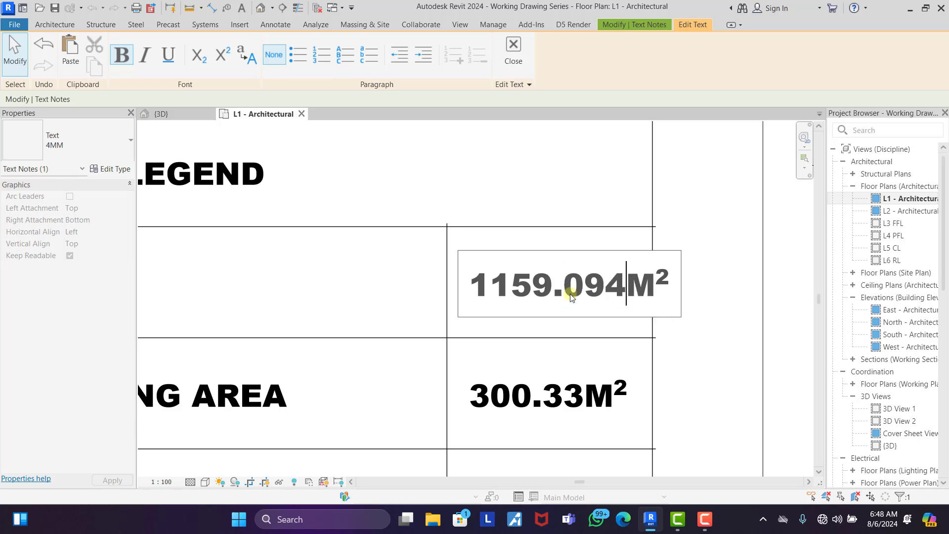
{"action": "left_click", "coordinate": [712, 191]}
{"action": "left_click", "coordinate": [680, 143]}
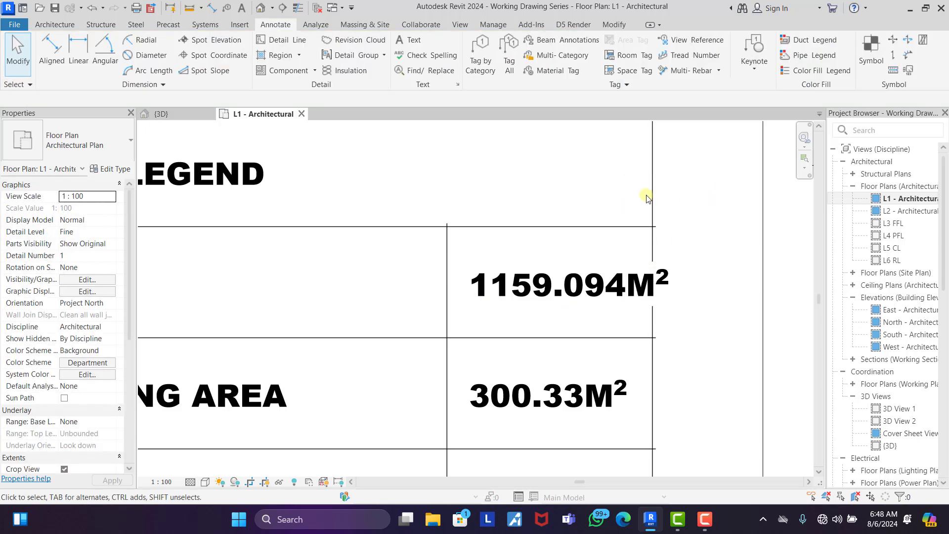
- Widen the legend's value column by moving its outer border line just past the end of the 1159.094M² text
{"action": "left_click", "coordinate": [660, 193]}
{"action": "left_click", "coordinate": [750, 263]}
{"action": "scroll", "coordinate": [491, 221], "scroll_direction": "down", "scroll_amount": 5}
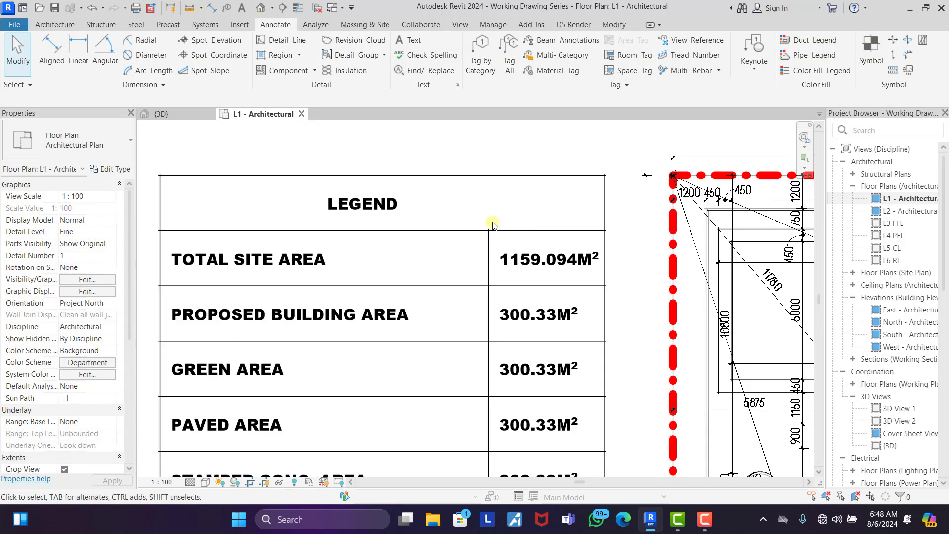
- Read the area of the proposed building's hatched filled region and set the PROPOSED BUILDING AREA value to 252.264M²
{"action": "scroll", "coordinate": [339, 261], "scroll_direction": "down", "scroll_amount": 2}
{"action": "scroll", "coordinate": [512, 271], "scroll_direction": "up", "scroll_amount": 3}
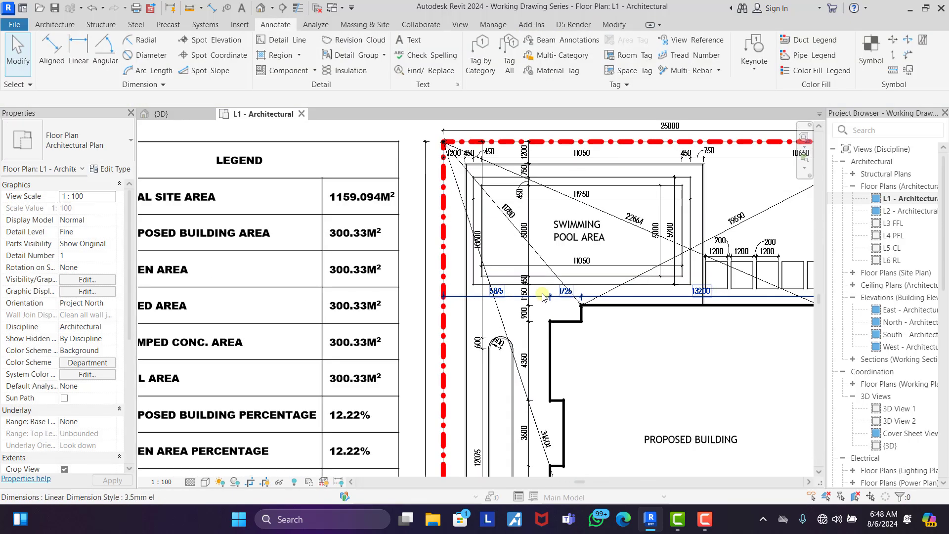
{"action": "scroll", "coordinate": [509, 270], "scroll_direction": "down", "scroll_amount": 3}
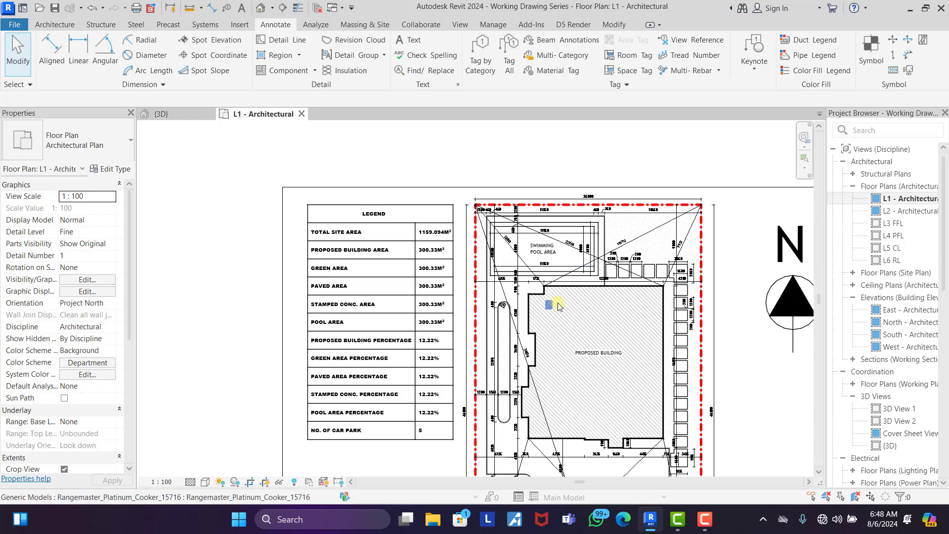
{"action": "scroll", "coordinate": [512, 287], "scroll_direction": "up", "scroll_amount": 3}
{"action": "left_click", "coordinate": [512, 287]}
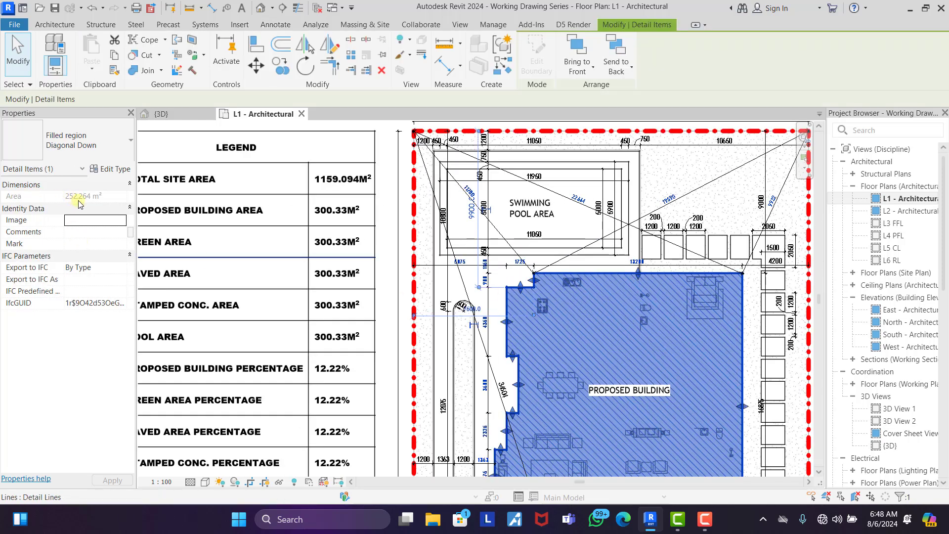
{"action": "scroll", "coordinate": [287, 210], "scroll_direction": "up", "scroll_amount": 3}
{"action": "double_click", "coordinate": [358, 220]}
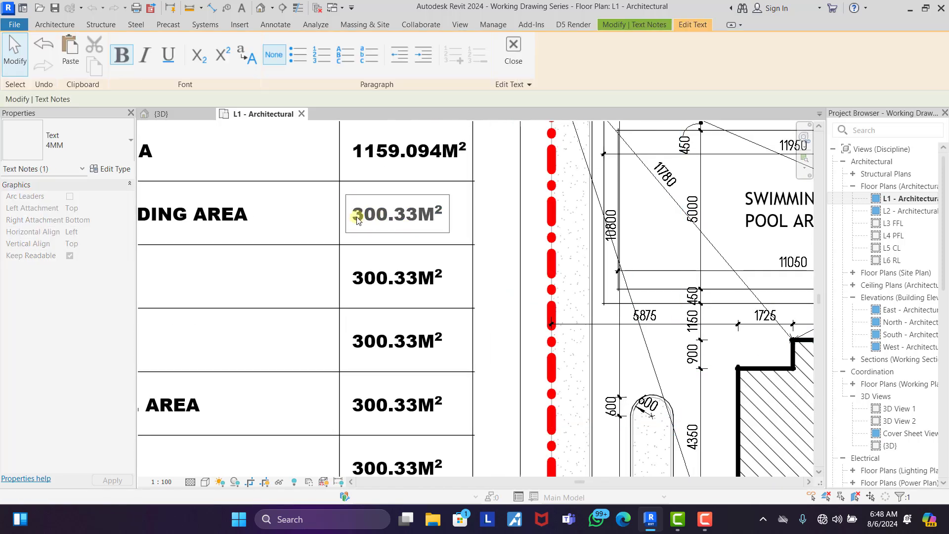
{"action": "left_click_drag", "start_coordinate": [357, 219], "coordinate": [389, 216]}
{"action": "type", "text": "252."}
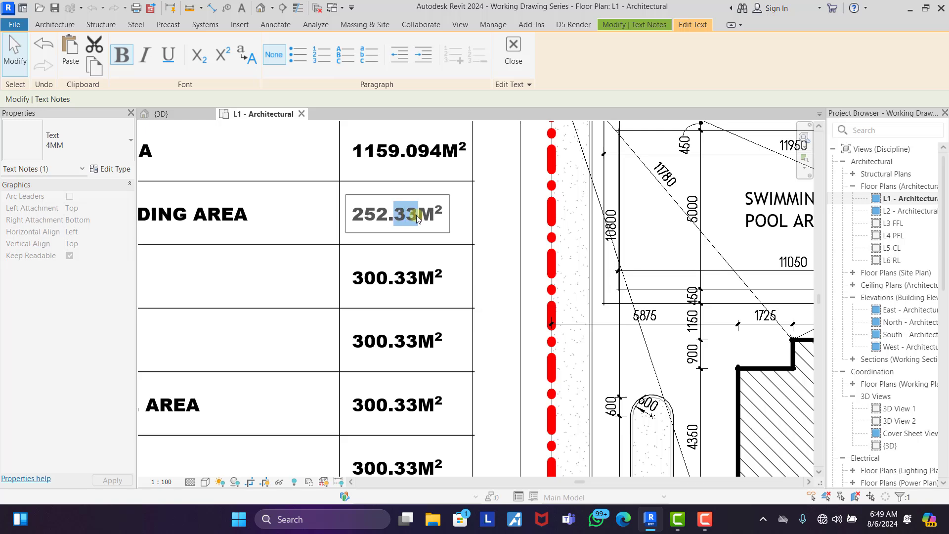
{"action": "type", "text": "264"}
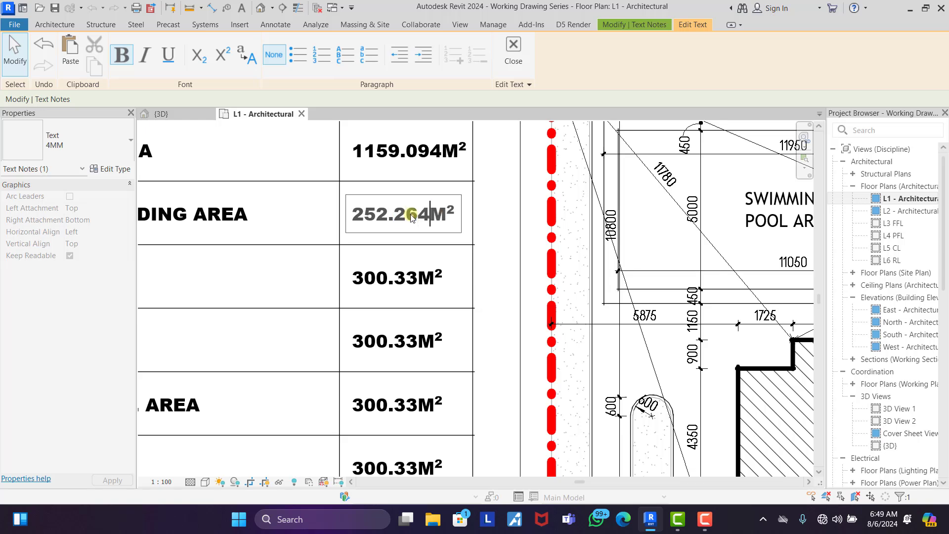
{"action": "left_click", "coordinate": [297, 250]}
- Select the Green Area floor around the proposed building and read its area in the properties
{"action": "scroll", "coordinate": [376, 238], "scroll_direction": "down", "scroll_amount": 5}
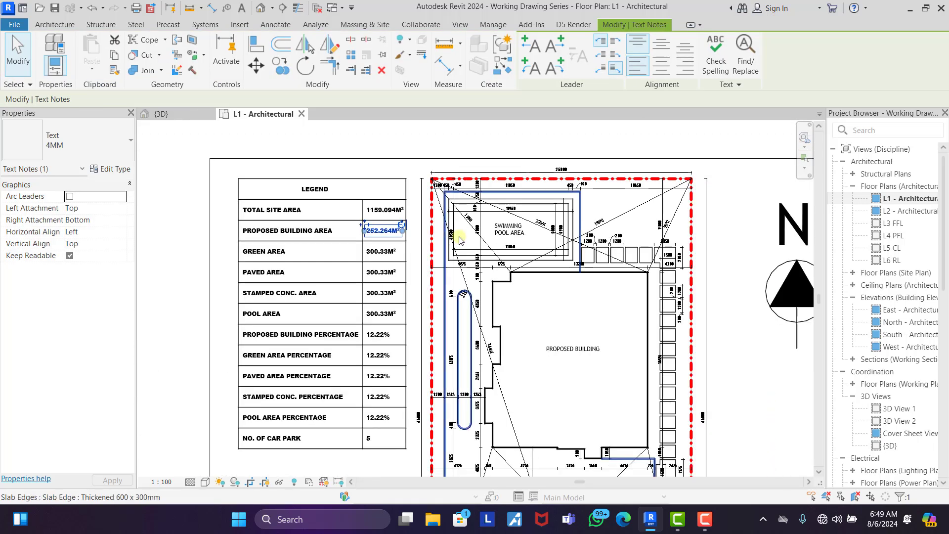
{"action": "left_click", "coordinate": [607, 203]}
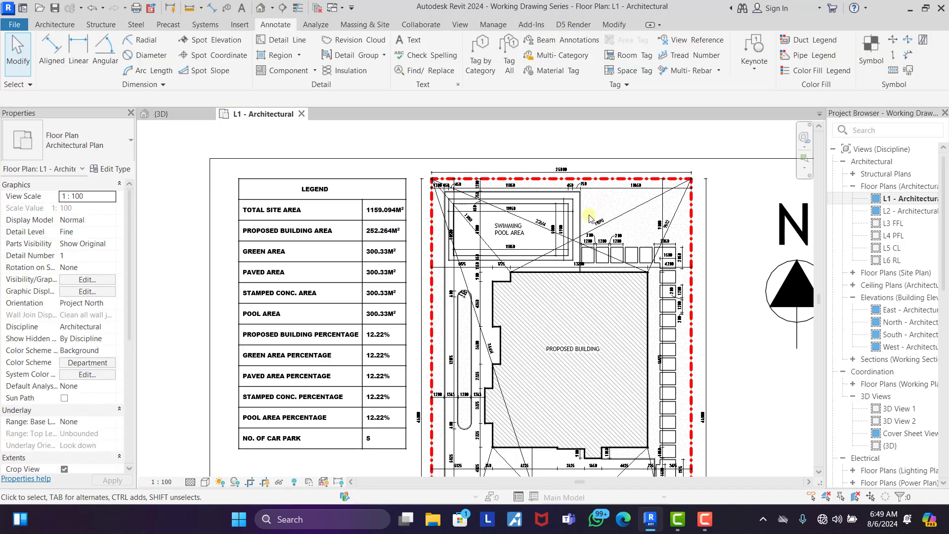
{"action": "left_click", "coordinate": [624, 249]}
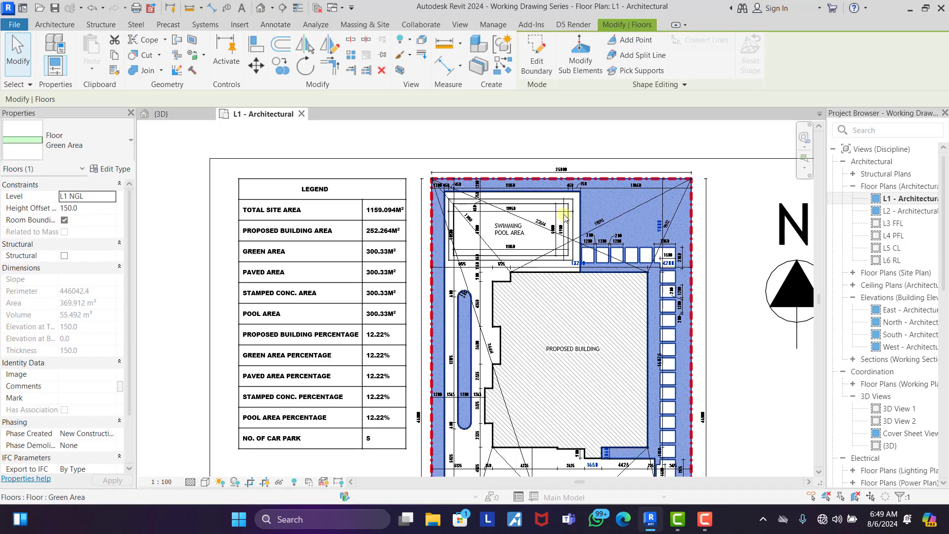
{"action": "scroll", "coordinate": [553, 216], "scroll_direction": "down", "scroll_amount": 3}
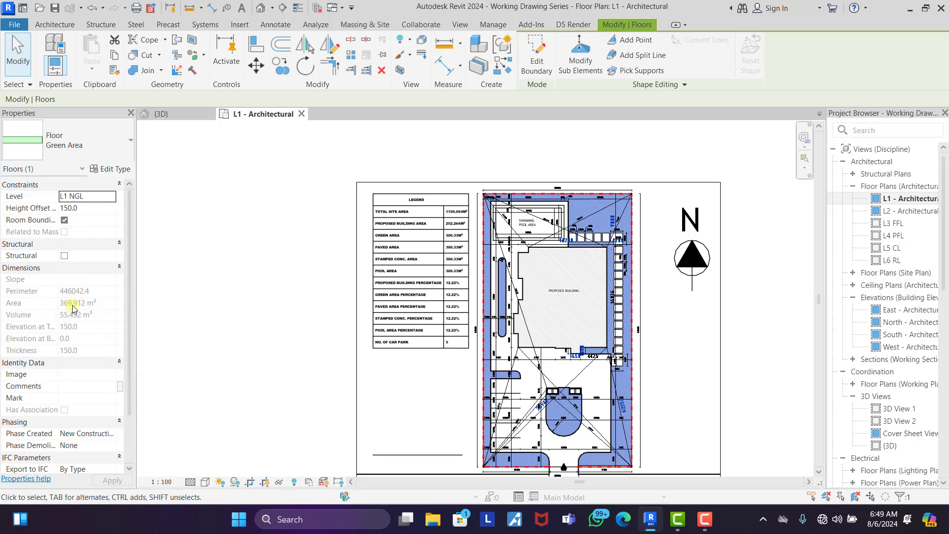
- Set the legend's GREEN AREA value to 369.912M², keeping the superscript 2
{"action": "scroll", "coordinate": [445, 233], "scroll_direction": "up", "scroll_amount": 6}
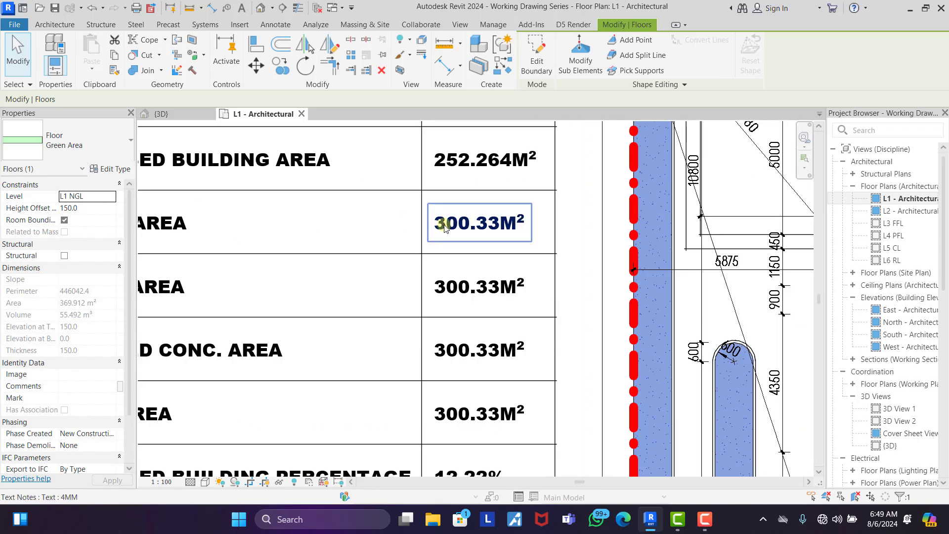
{"action": "double_click", "coordinate": [458, 226]}
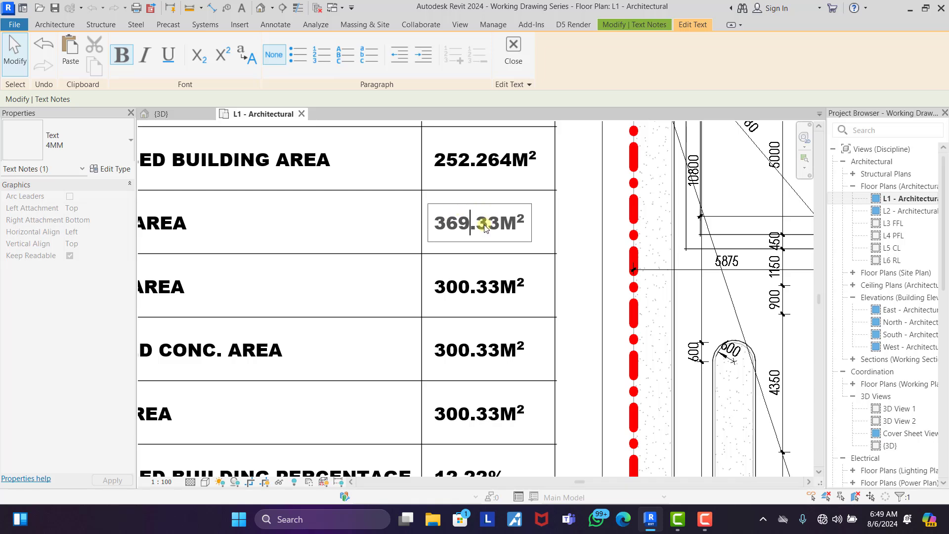
{"action": "left_click_drag", "start_coordinate": [488, 222], "coordinate": [497, 228]}
{"action": "left_click", "coordinate": [341, 236]}
- Read the Interlock floor's area and inspect its boundary sketch, exiting the sketch without attaching any walls to the floor
{"action": "scroll", "coordinate": [341, 234], "scroll_direction": "down", "scroll_amount": 3}
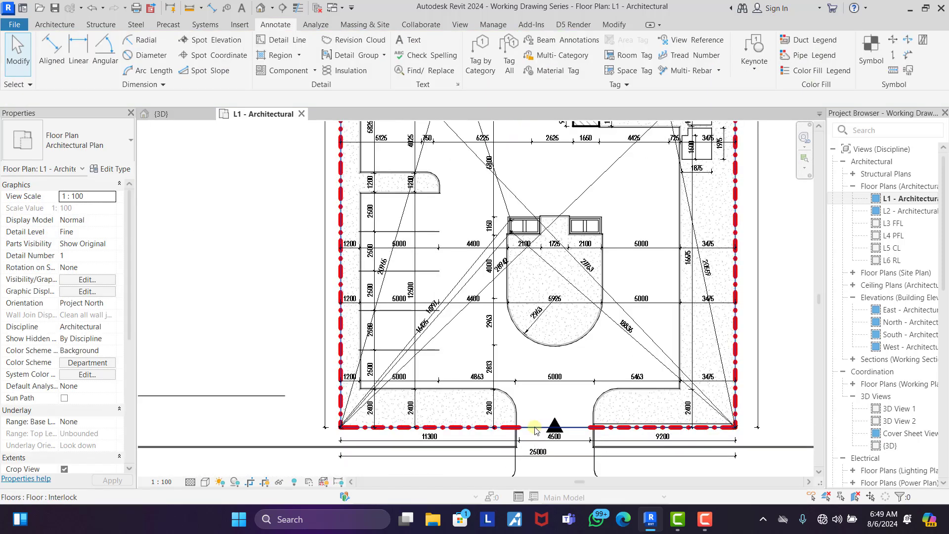
{"action": "left_click", "coordinate": [535, 429]}
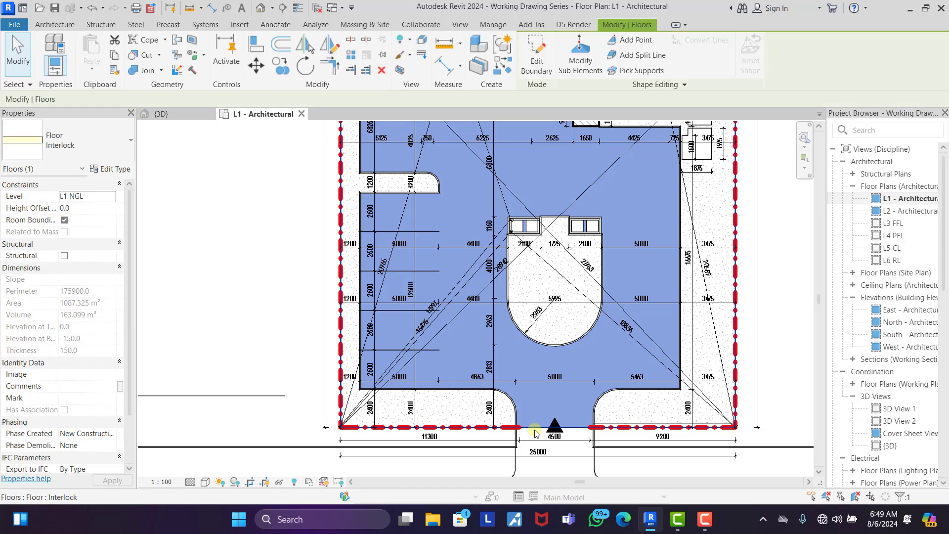
{"action": "scroll", "coordinate": [535, 429], "scroll_direction": "down", "scroll_amount": 3}
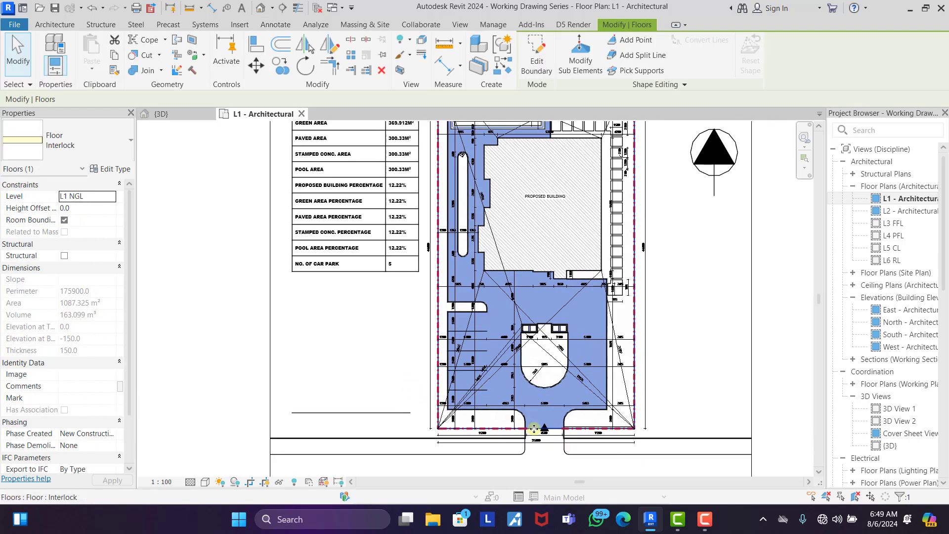
{"action": "double_click", "coordinate": [535, 429]}
{"action": "scroll", "coordinate": [553, 381], "scroll_direction": "down", "scroll_amount": 3}
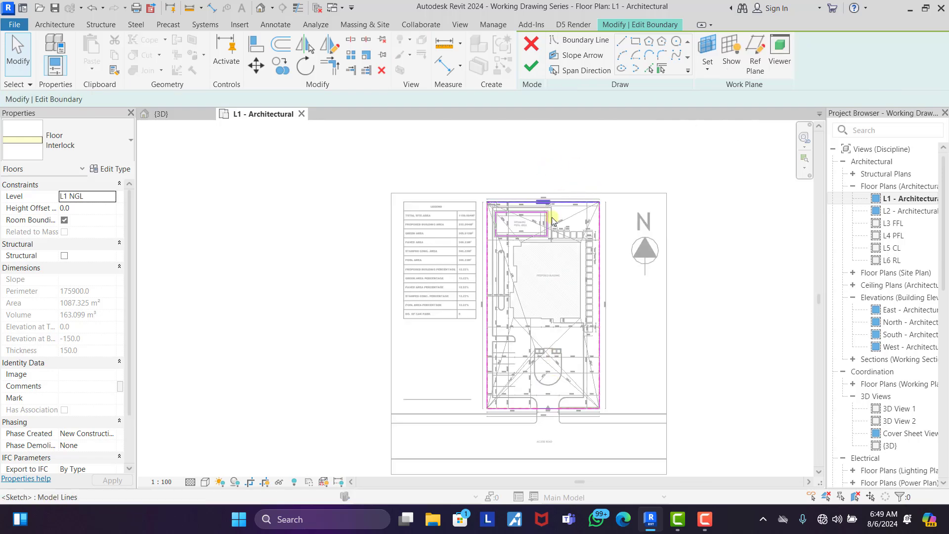
{"action": "scroll", "coordinate": [555, 250], "scroll_direction": "up", "scroll_amount": 2}
{"action": "scroll", "coordinate": [503, 195], "scroll_direction": "down", "scroll_amount": 2}
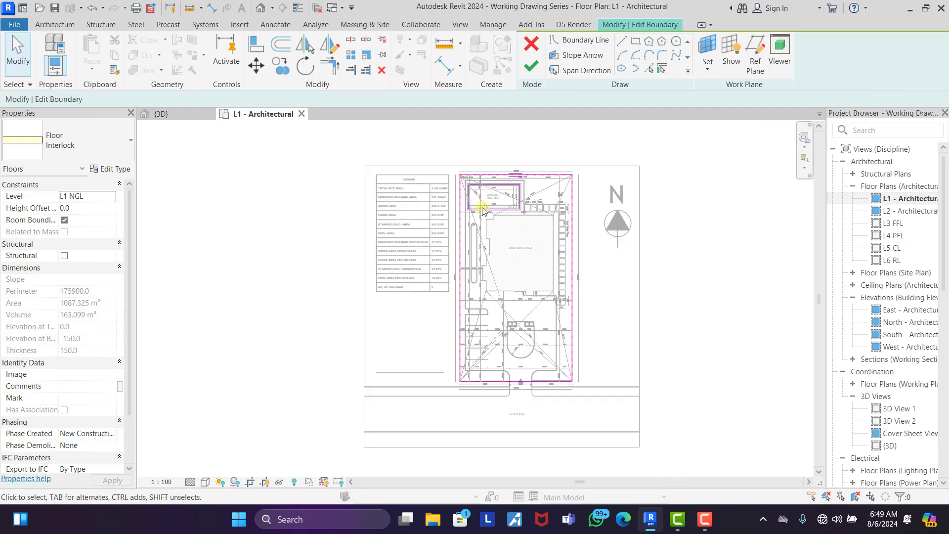
{"action": "left_click", "coordinate": [531, 66]}
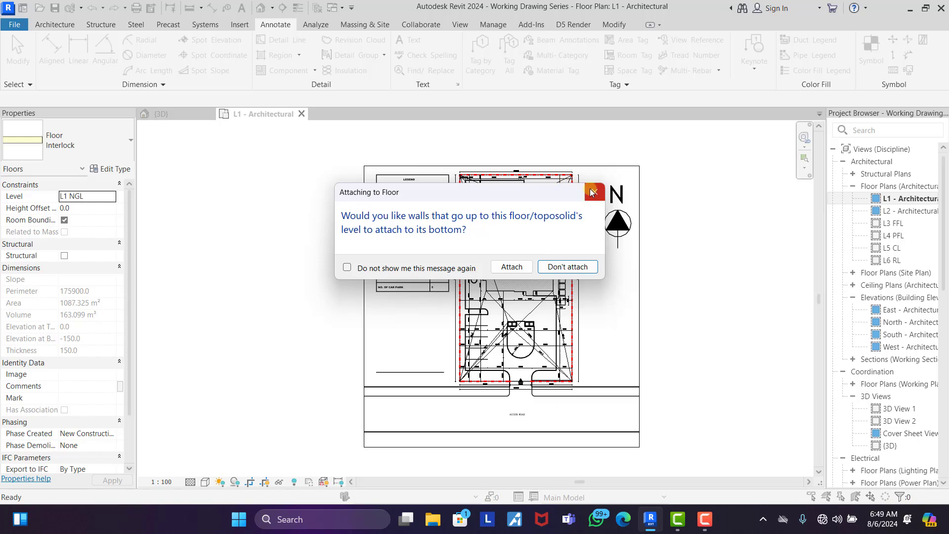
{"action": "left_click", "coordinate": [592, 192]}
{"action": "left_click", "coordinate": [712, 217]}
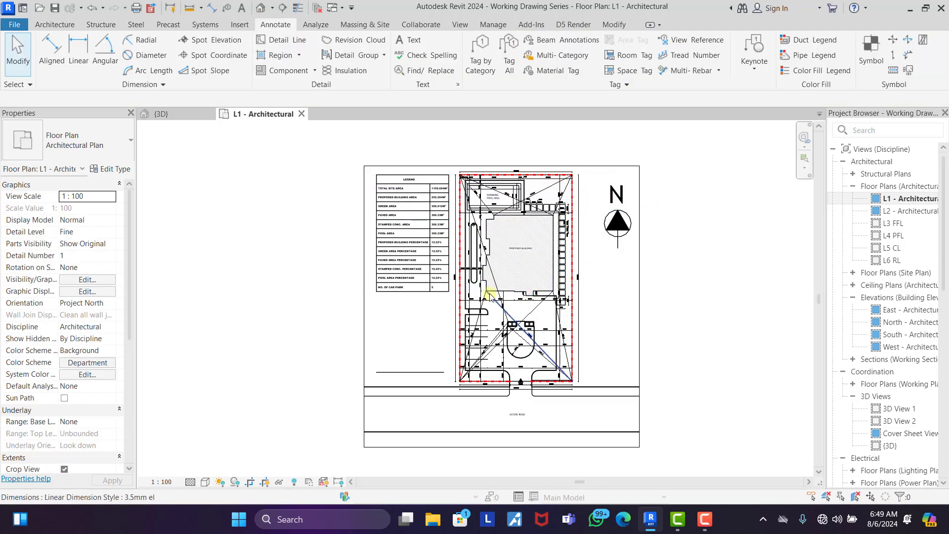
- Select the Stamped Conc. floor beside the proposed building and read its area in the properties
{"action": "scroll", "coordinate": [565, 291], "scroll_direction": "up", "scroll_amount": 5}
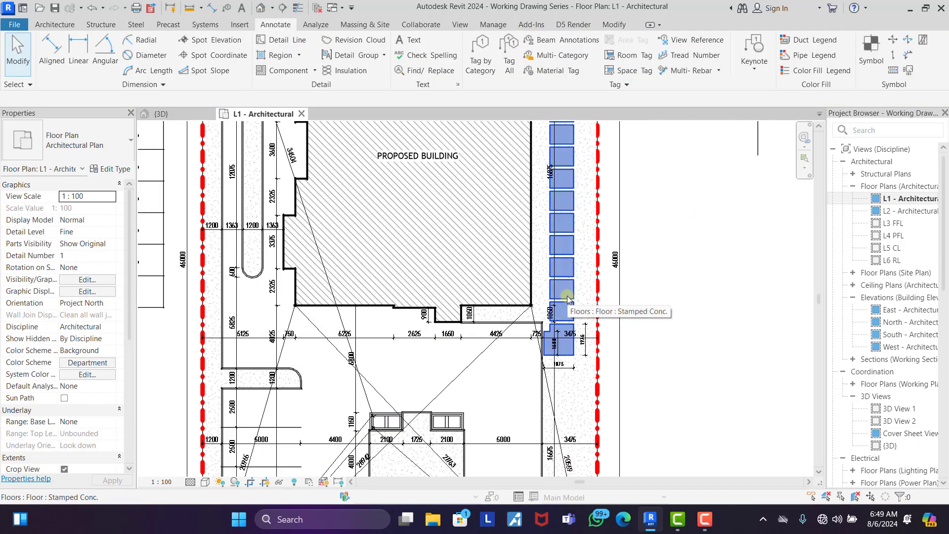
{"action": "left_click", "coordinate": [568, 299]}
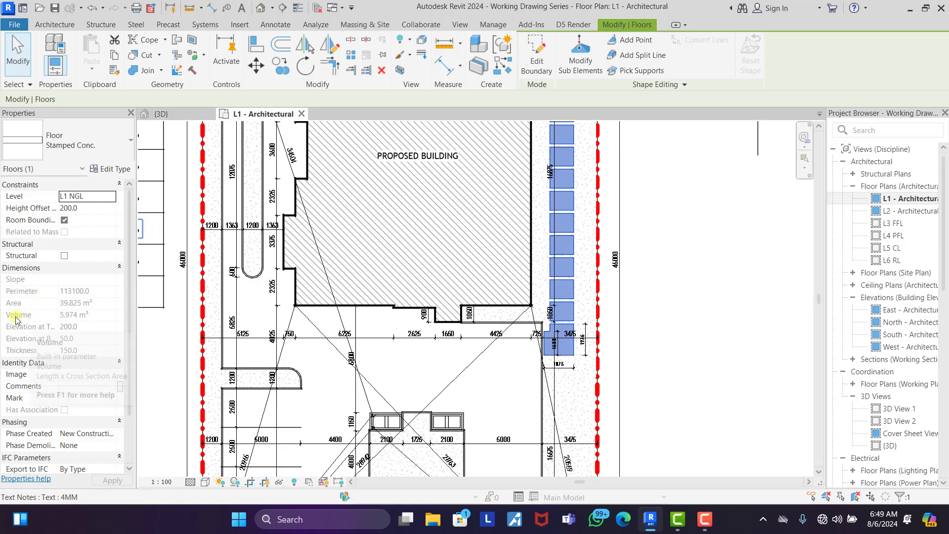
{"action": "scroll", "coordinate": [305, 208], "scroll_direction": "down", "scroll_amount": 5}
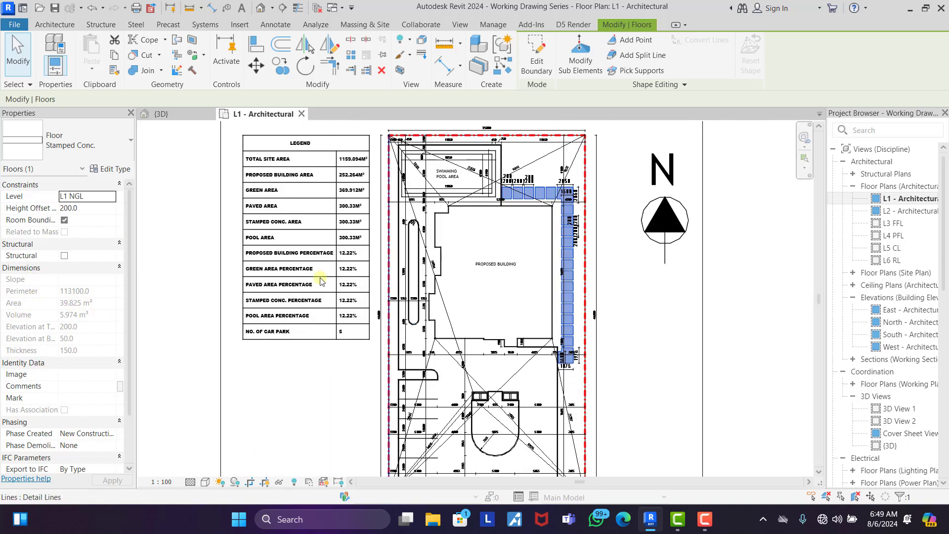
- Change the legend's STAMPED CONC. AREA value to 39.825M², keeping the superscript 2
{"action": "scroll", "coordinate": [305, 208], "scroll_direction": "up", "scroll_amount": 5}
{"action": "scroll", "coordinate": [307, 206], "scroll_direction": "up", "scroll_amount": 2}
{"action": "scroll", "coordinate": [470, 229], "scroll_direction": "up", "scroll_amount": 1}
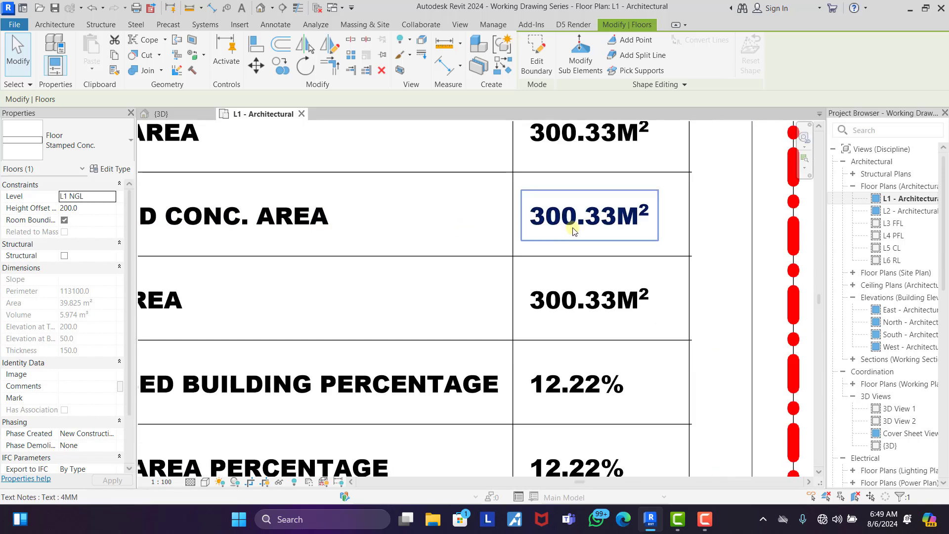
{"action": "double_click", "coordinate": [575, 220]}
{"action": "left_click_drag", "start_coordinate": [575, 220], "coordinate": [563, 221]}
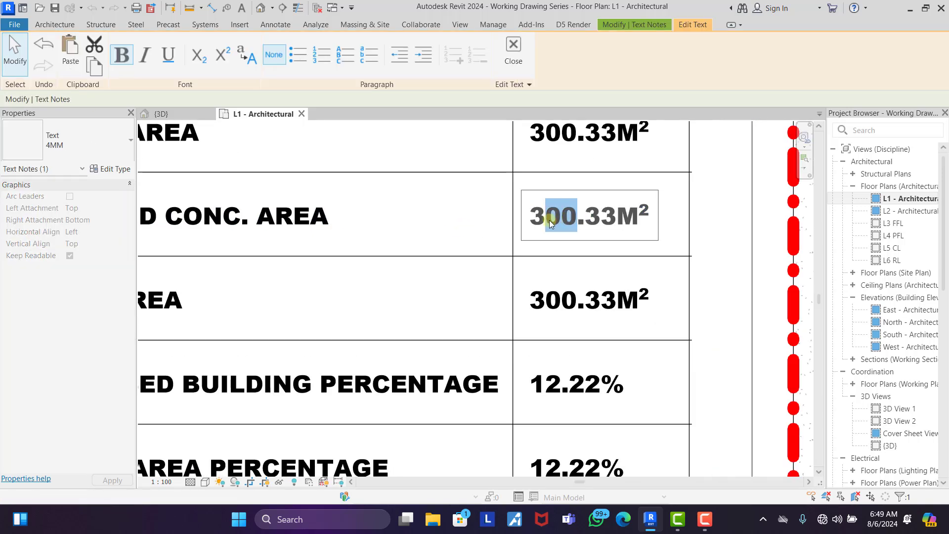
{"action": "type", "text": "9"}
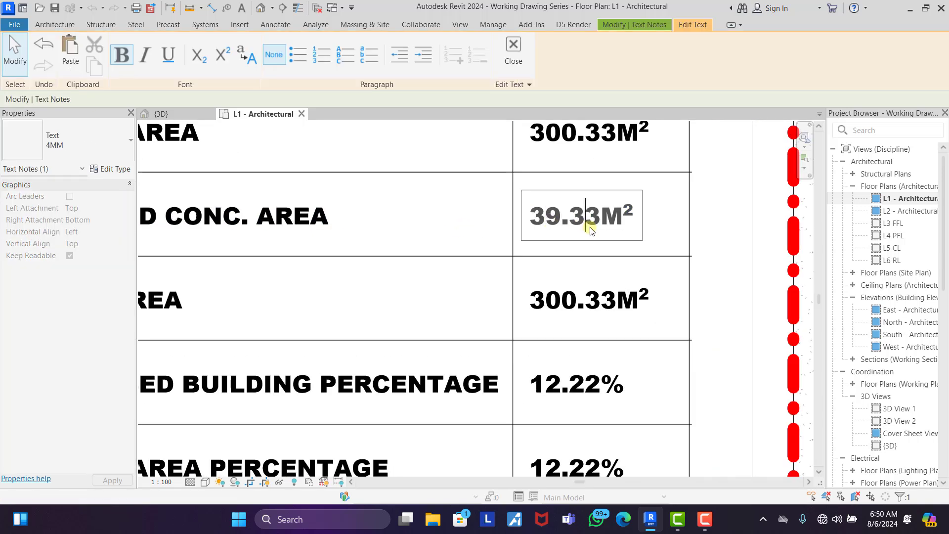
{"action": "key", "text": "BackSpace"}
{"action": "key", "text": "BackSpace"}
{"action": "type", "text": "825"}
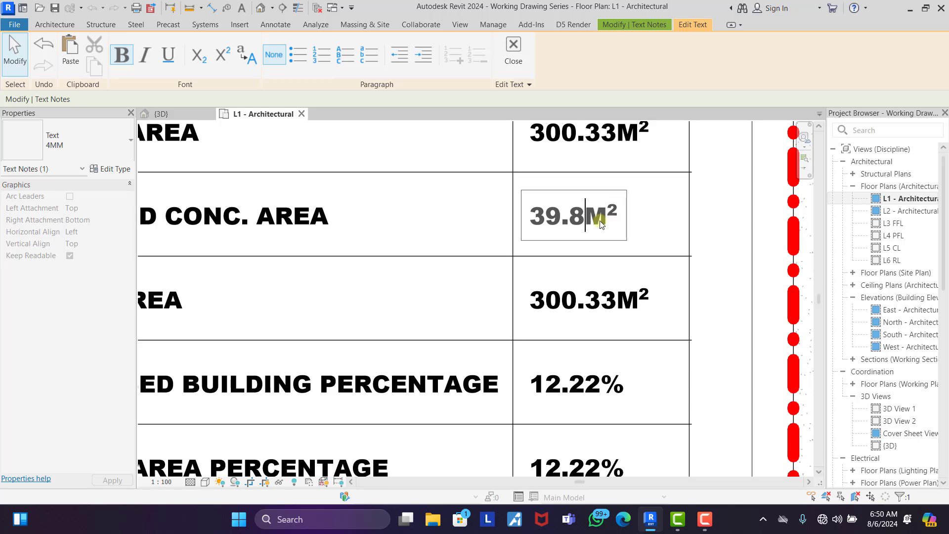
{"action": "left_click", "coordinate": [414, 233]}
{"action": "scroll", "coordinate": [376, 257], "scroll_direction": "down", "scroll_amount": 5}
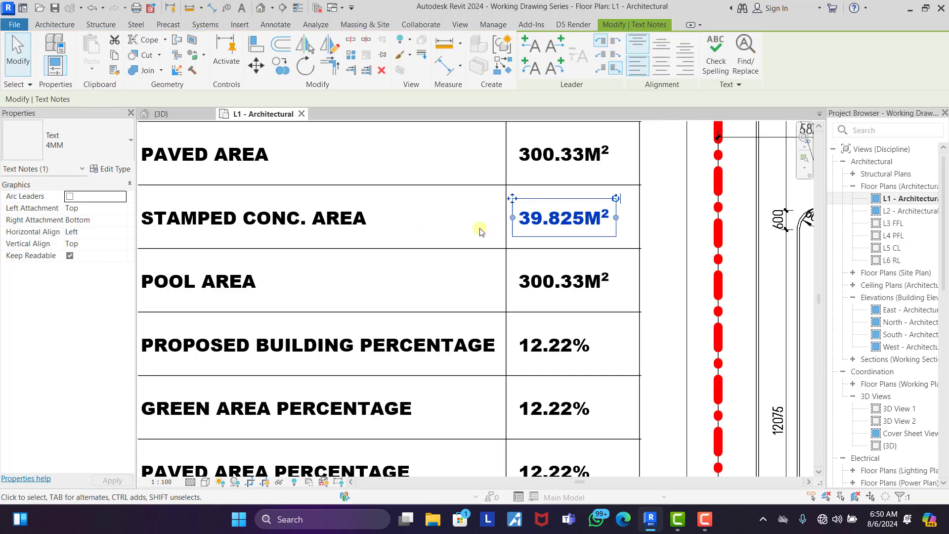
{"action": "key", "text": "Escape"}
- Measure the swimming pool's area with a temporary rectangular filled region over its 11950 by 5900 outer boundary, and remove the region
{"action": "scroll", "coordinate": [546, 155], "scroll_direction": "up", "scroll_amount": 5}
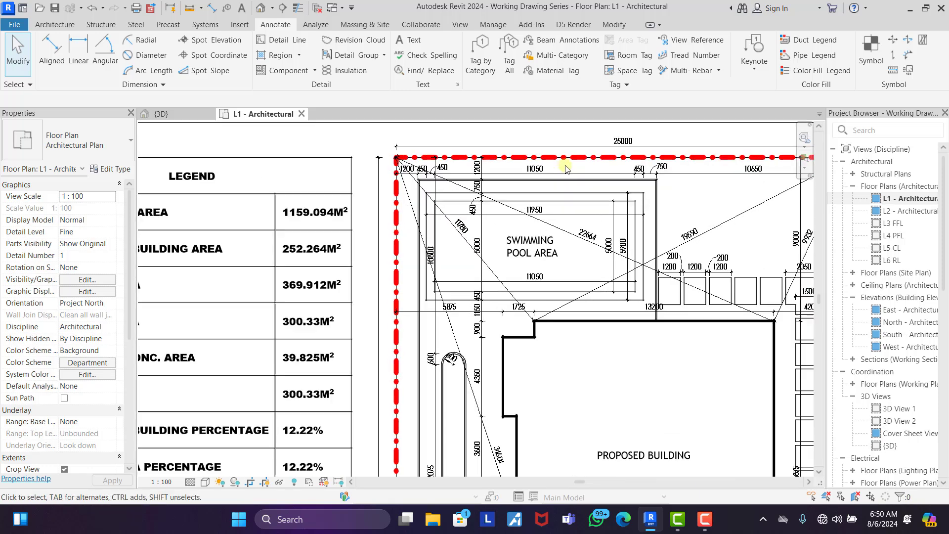
{"action": "left_click", "coordinate": [278, 55]}
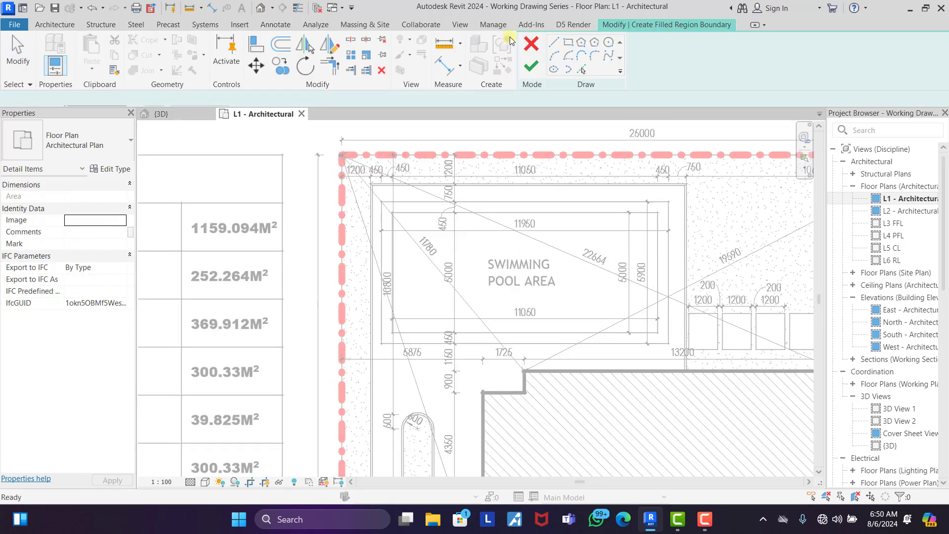
{"action": "left_click", "coordinate": [382, 201]}
{"action": "left_click", "coordinate": [669, 343]}
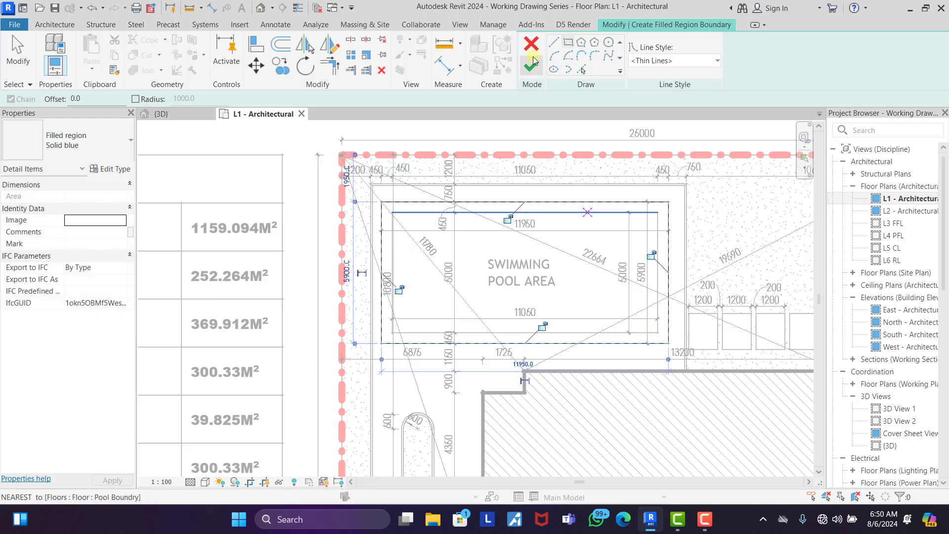
{"action": "left_click", "coordinate": [533, 62]}
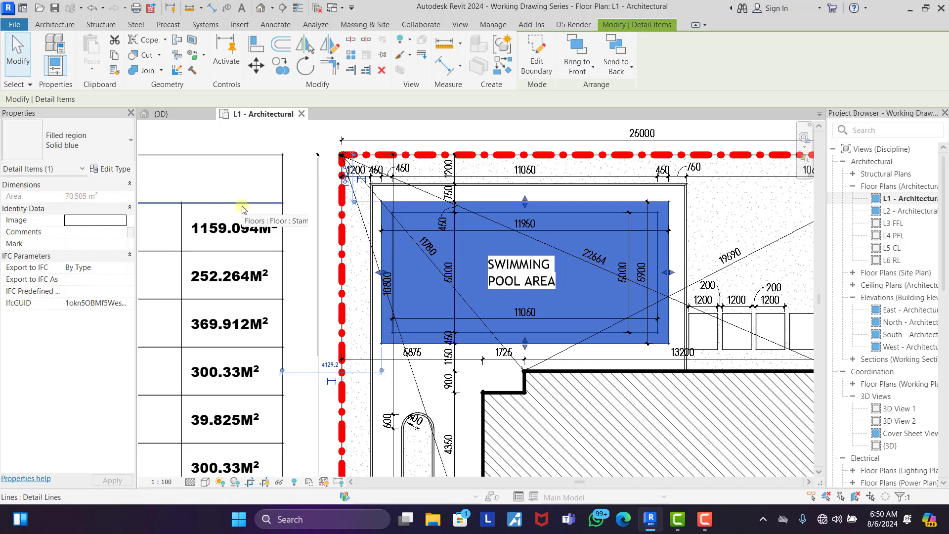
{"action": "key", "text": "Escape"}
- Replace the legend's POOL AREA value with 70.505M², keeping the superscript 2
{"action": "scroll", "coordinate": [418, 200], "scroll_direction": "down", "scroll_amount": 4}
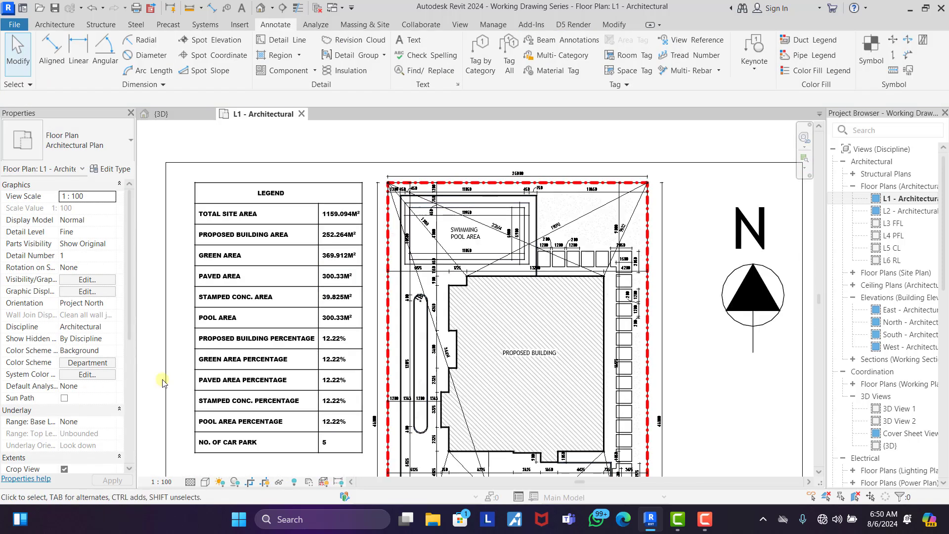
{"action": "scroll", "coordinate": [233, 336], "scroll_direction": "up", "scroll_amount": 5}
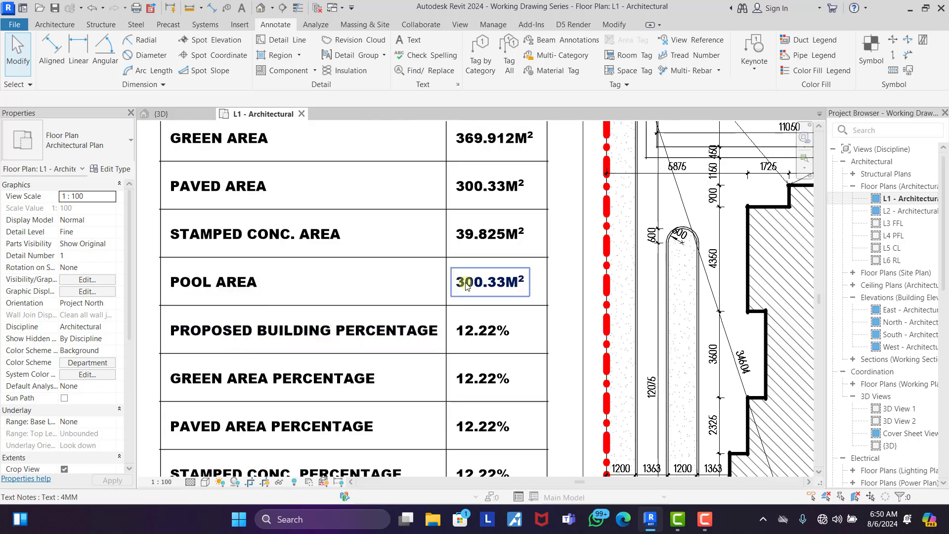
{"action": "left_click", "coordinate": [465, 286]}
{"action": "double_click", "coordinate": [459, 287]}
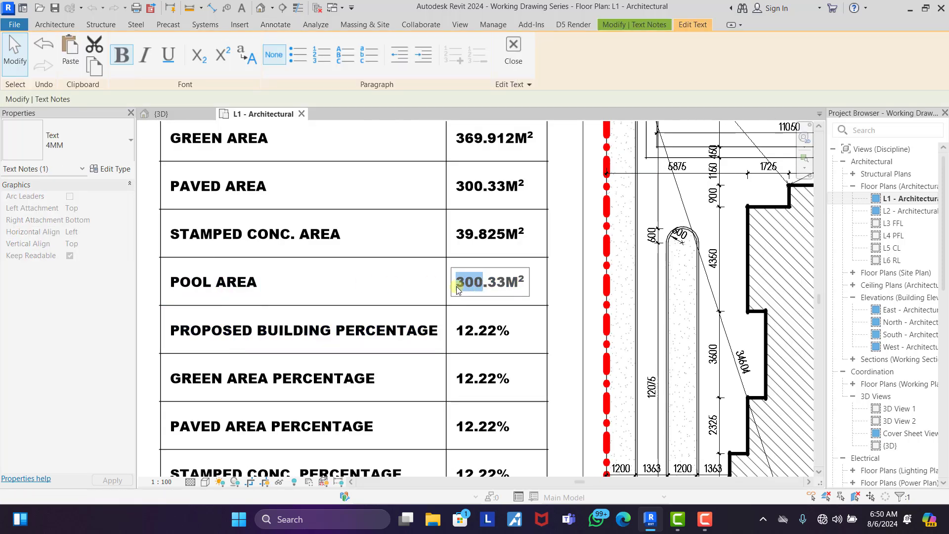
{"action": "type", "text": "7"}
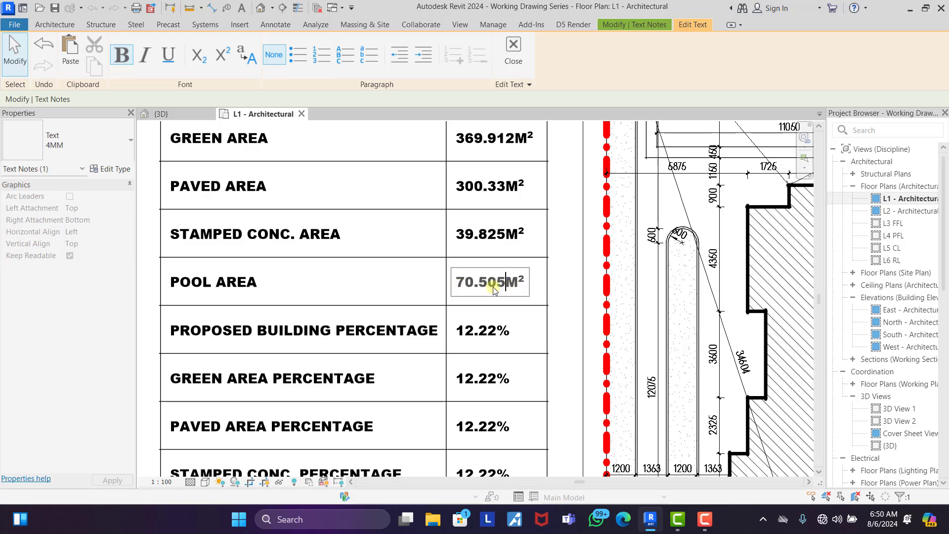
{"action": "left_click", "coordinate": [352, 287]}
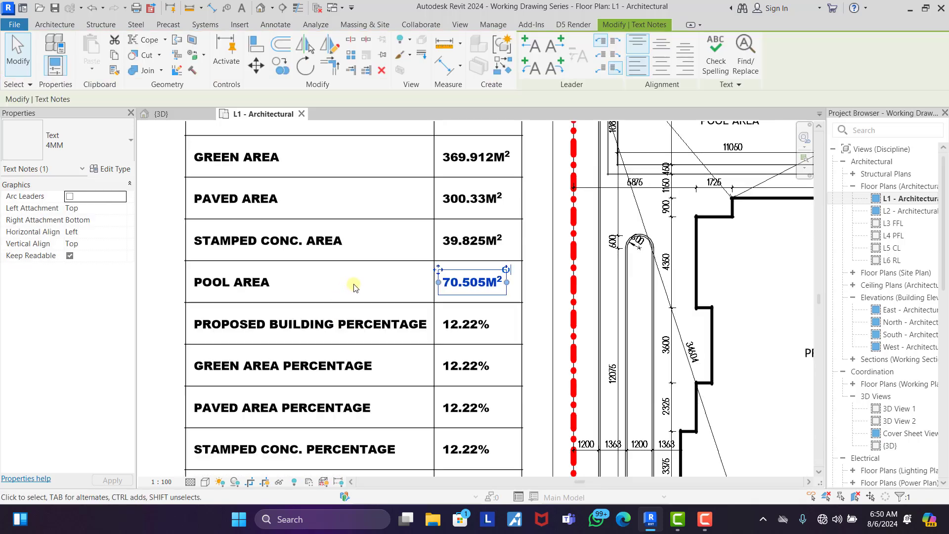
{"action": "left_click", "coordinate": [390, 286]}
{"action": "scroll", "coordinate": [388, 290], "scroll_direction": "down", "scroll_amount": 2}
{"action": "scroll", "coordinate": [389, 290], "scroll_direction": "down", "scroll_amount": 3}
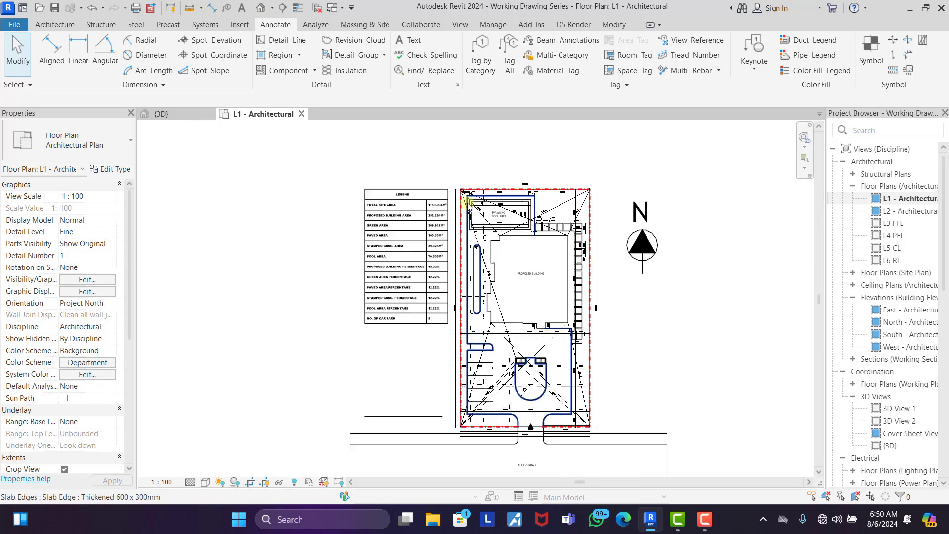
{"action": "scroll", "coordinate": [526, 157], "scroll_direction": "up", "scroll_amount": 1}
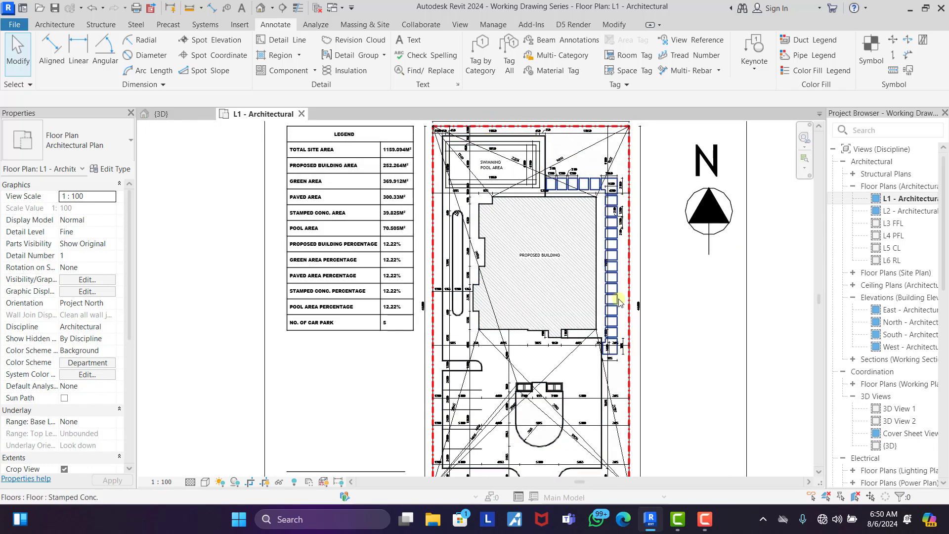
{"action": "scroll", "coordinate": [399, 233], "scroll_direction": "up", "scroll_amount": 3}
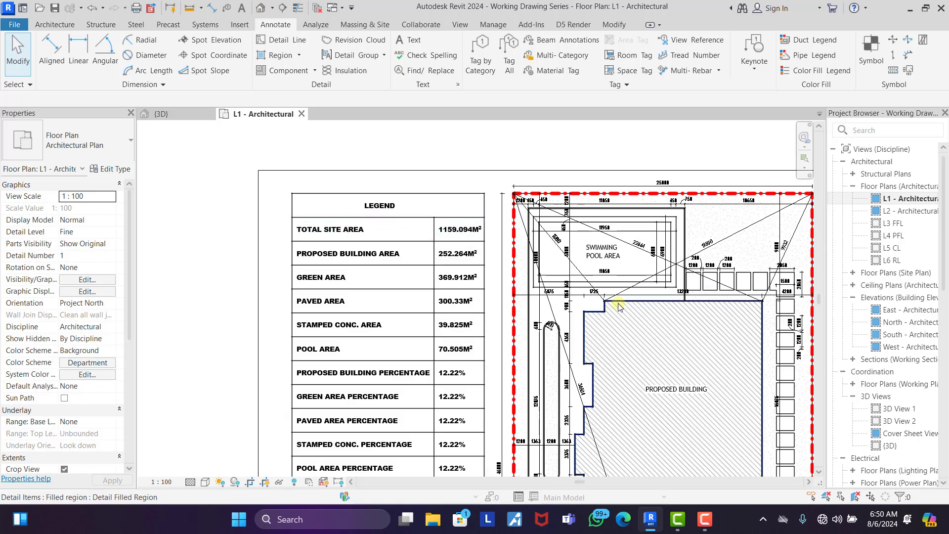
{"action": "scroll", "coordinate": [606, 302], "scroll_direction": "down", "scroll_amount": 3}
{"action": "scroll", "coordinate": [440, 272], "scroll_direction": "down", "scroll_amount": 1}
- Bring the legend's values into view, search Windows for the Calculator and open it
{"action": "scroll", "coordinate": [447, 292], "scroll_direction": "up", "scroll_amount": 5}
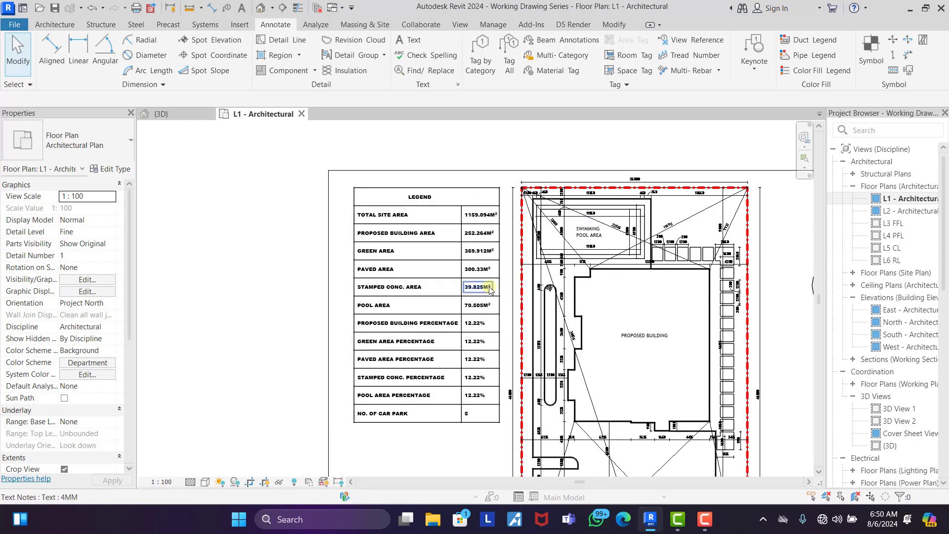
{"action": "left_click", "coordinate": [339, 522]}
{"action": "type", "text": "CA"}
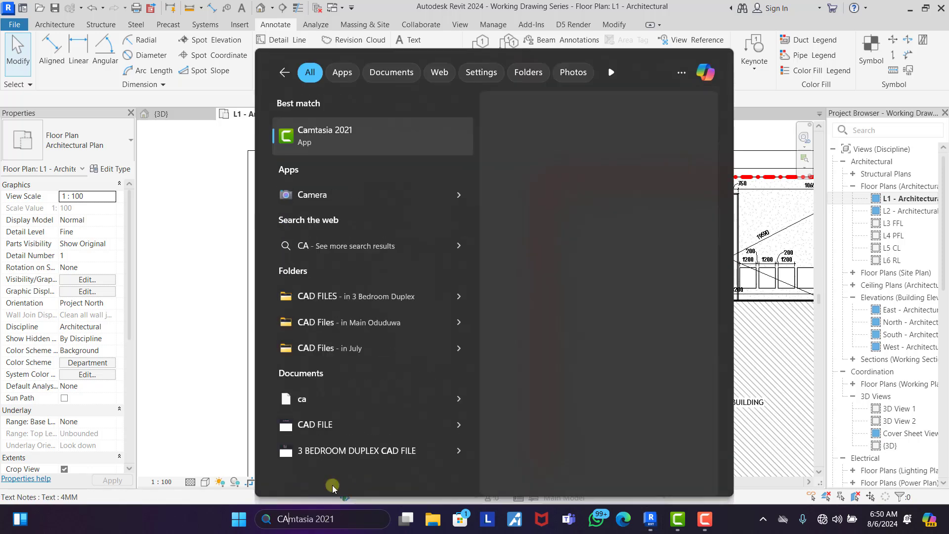
{"action": "type", "text": "Lendar"}
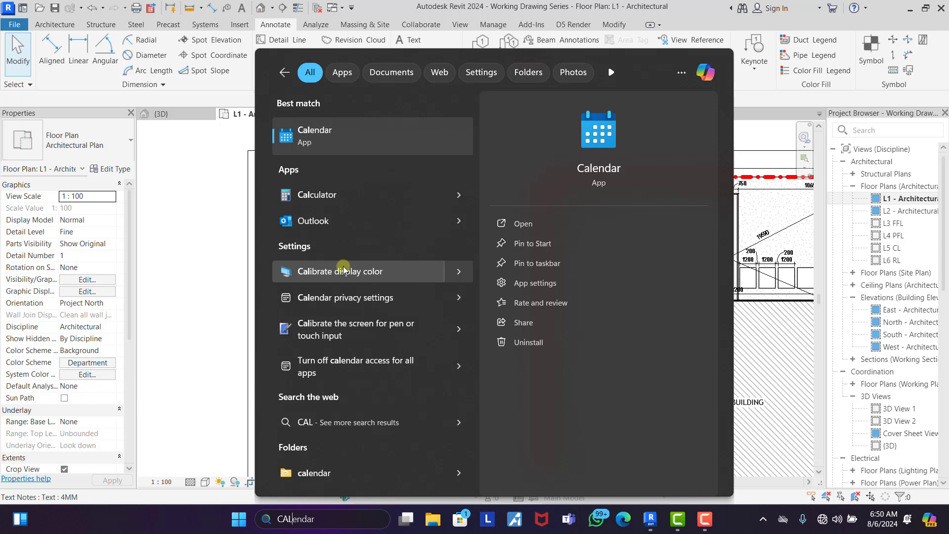
{"action": "left_click", "coordinate": [352, 196]}
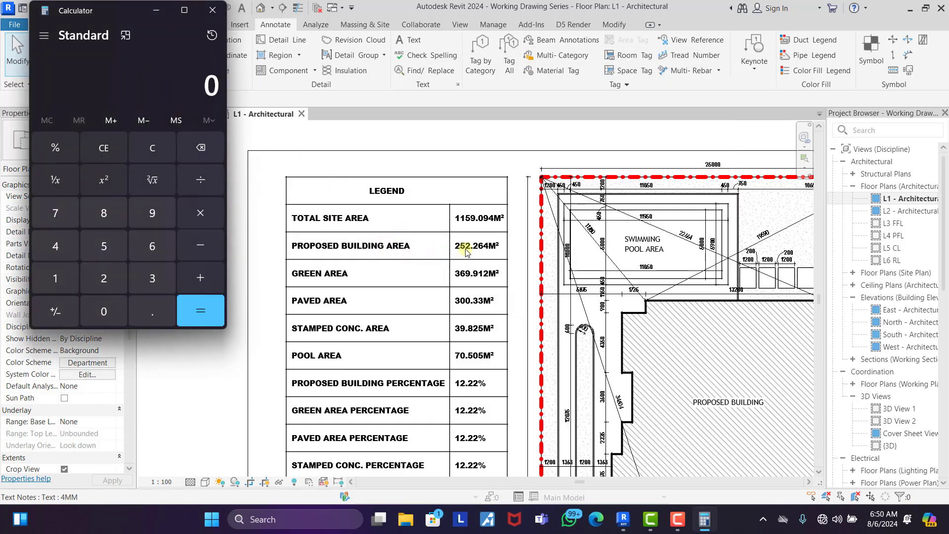
- Enter the proposed building area, 252.264, in the Calculator as the first number of a sum
{"action": "left_click", "coordinate": [103, 272]}
{"action": "left_click", "coordinate": [104, 246]}
{"action": "left_click", "coordinate": [107, 278]}
{"action": "left_click", "coordinate": [149, 319]}
{"action": "left_click", "coordinate": [117, 282]}
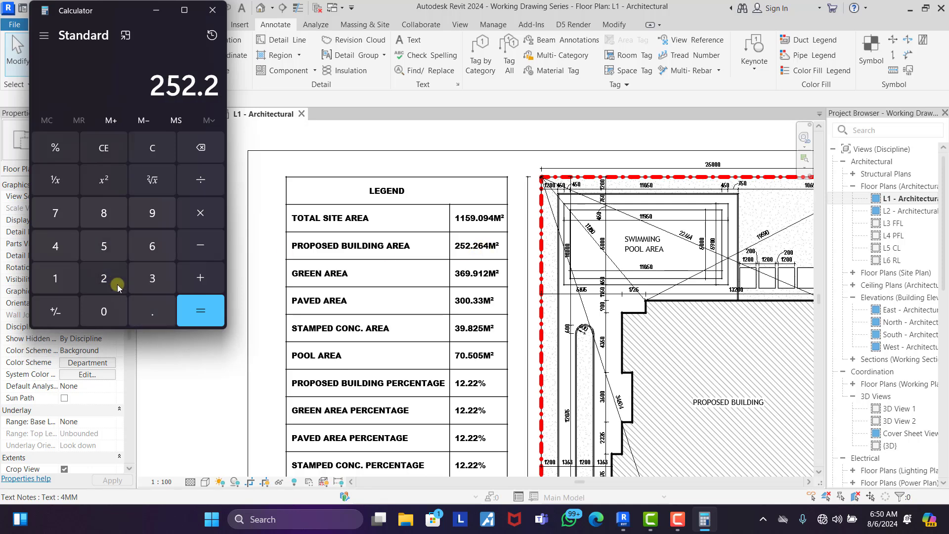
{"action": "left_click", "coordinate": [148, 249]}
{"action": "left_click", "coordinate": [54, 242]}
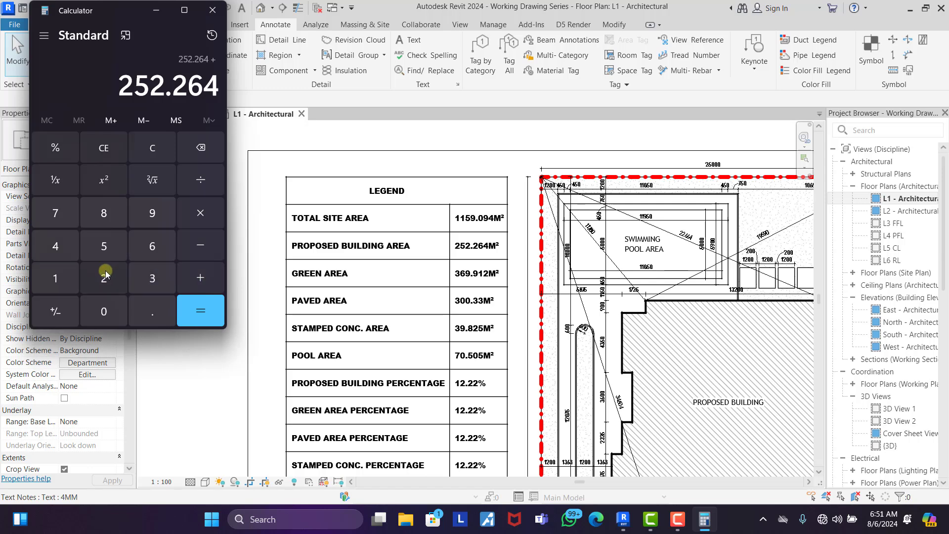
- Add the green area, 369.912, to the building area in the running sum
{"action": "left_click", "coordinate": [153, 276]}
{"action": "left_click", "coordinate": [152, 246]}
{"action": "left_click", "coordinate": [157, 213]}
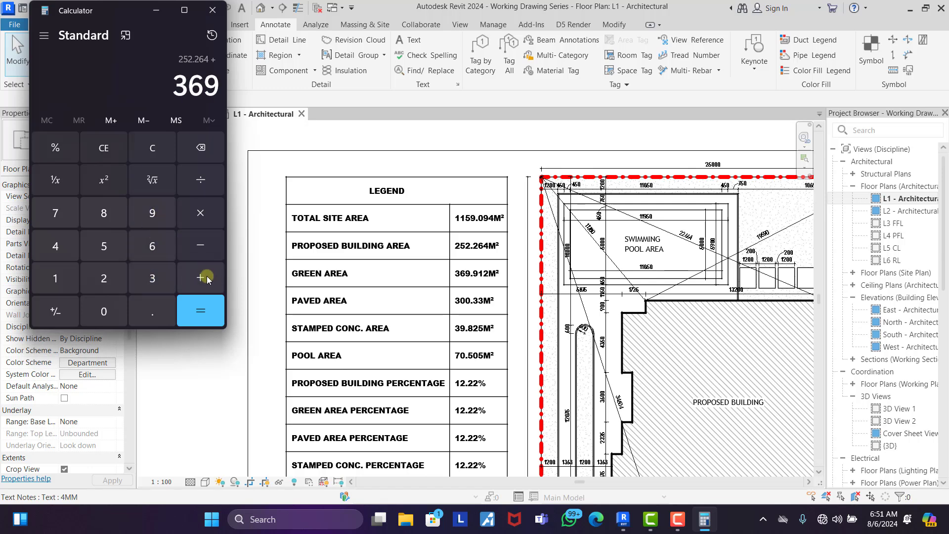
{"action": "left_click", "coordinate": [155, 308]}
{"action": "left_click", "coordinate": [141, 216]}
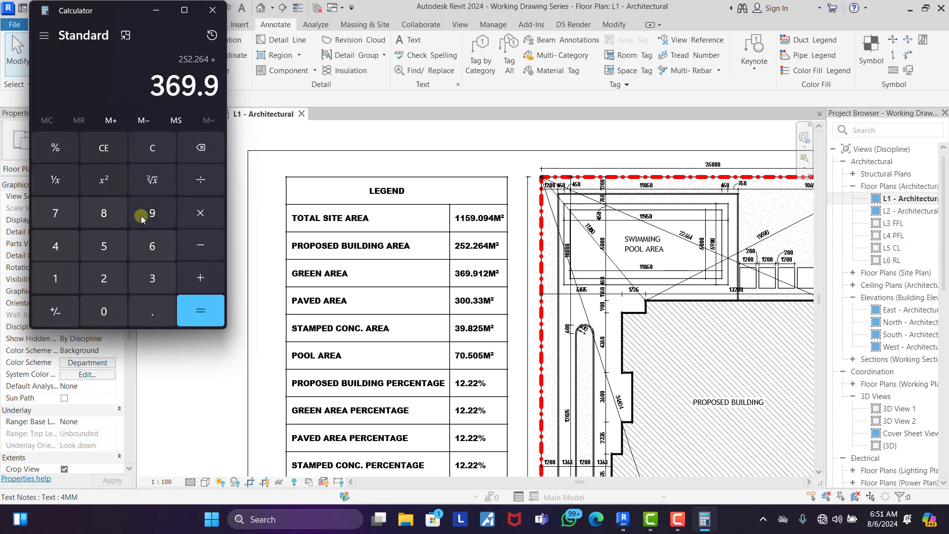
{"action": "left_click", "coordinate": [66, 275]}
{"action": "left_click", "coordinate": [105, 279]}
{"action": "left_click", "coordinate": [200, 278]}
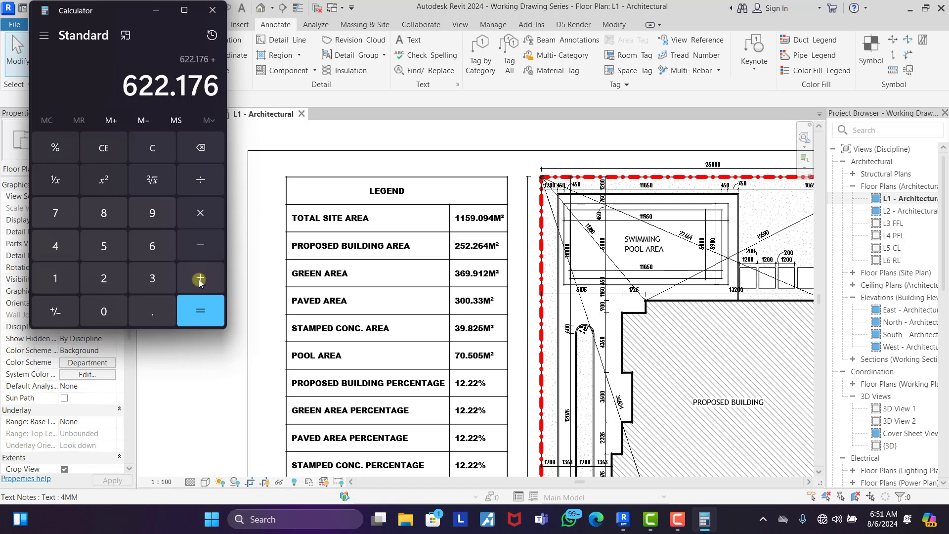
- Add the stamped concrete area, 39.825, to the running sum
{"action": "left_click", "coordinate": [151, 275]}
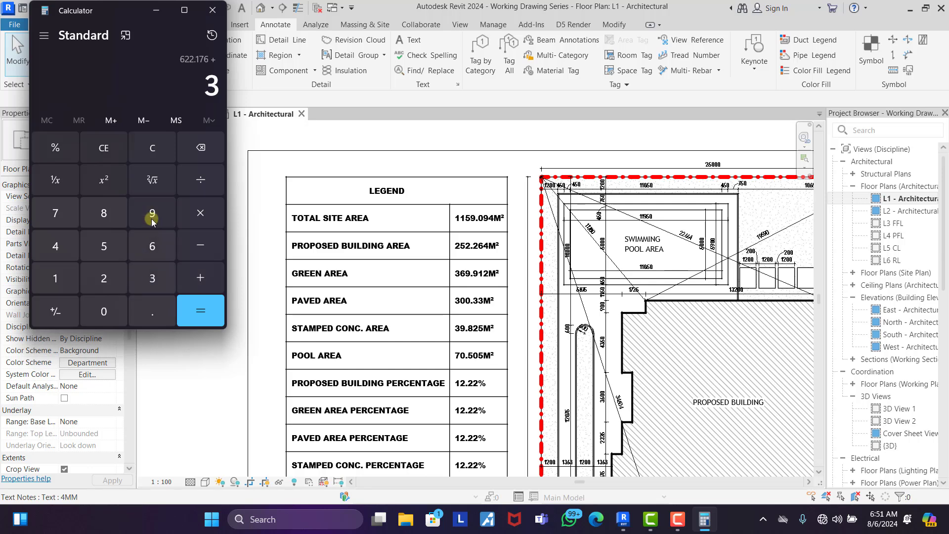
{"action": "left_click", "coordinate": [152, 221]}
{"action": "left_click", "coordinate": [152, 310]}
{"action": "left_click", "coordinate": [107, 214]}
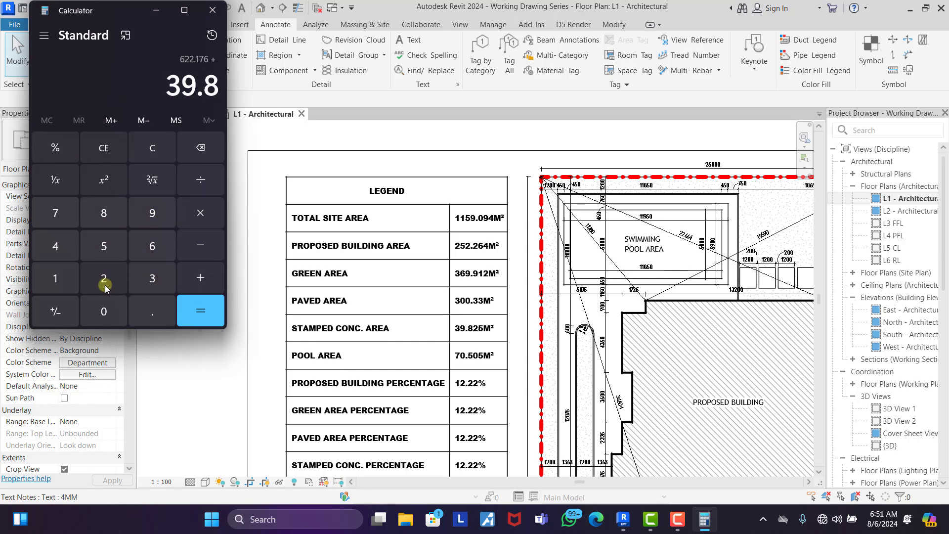
{"action": "left_click", "coordinate": [105, 285]}
{"action": "left_click", "coordinate": [102, 242]}
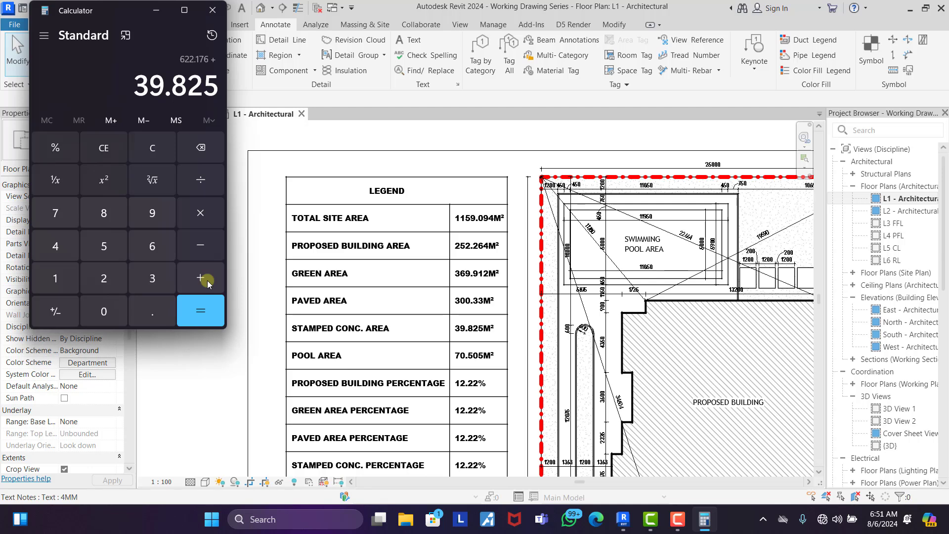
{"action": "left_click", "coordinate": [208, 282]}
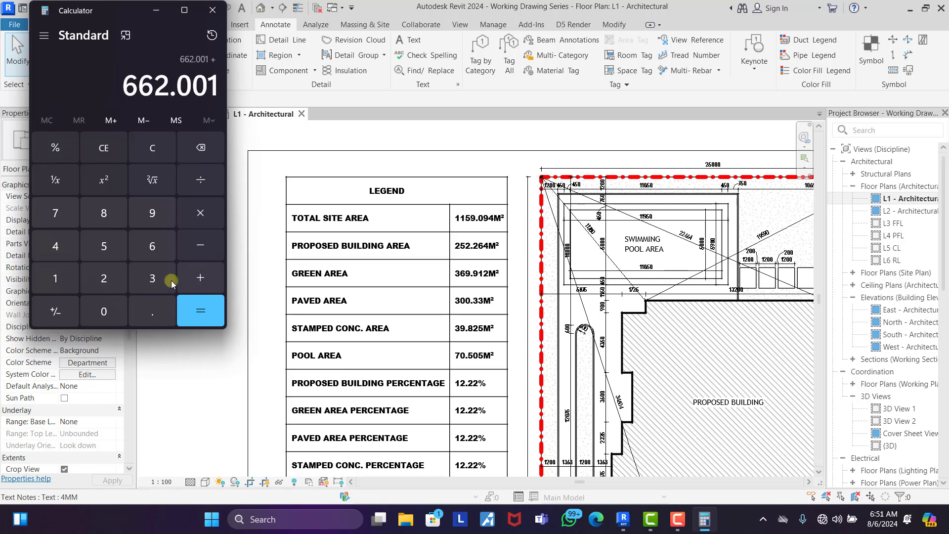
- Add the pool area, 70.505, and calculate the total of the four areas
{"action": "left_click", "coordinate": [70, 216]}
{"action": "left_click", "coordinate": [107, 310]}
{"action": "left_click", "coordinate": [146, 313]}
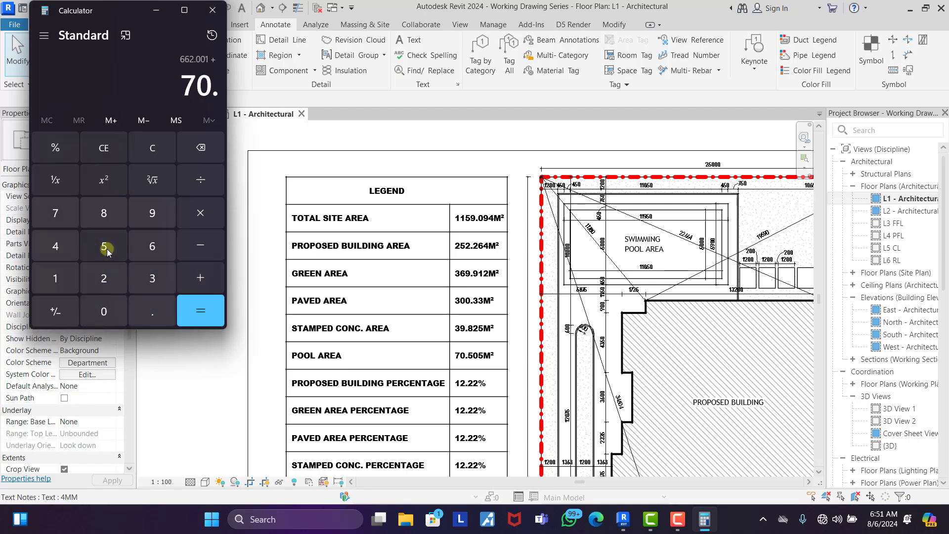
{"action": "left_click", "coordinate": [104, 244]}
{"action": "left_click", "coordinate": [106, 311]}
{"action": "left_click", "coordinate": [104, 244]}
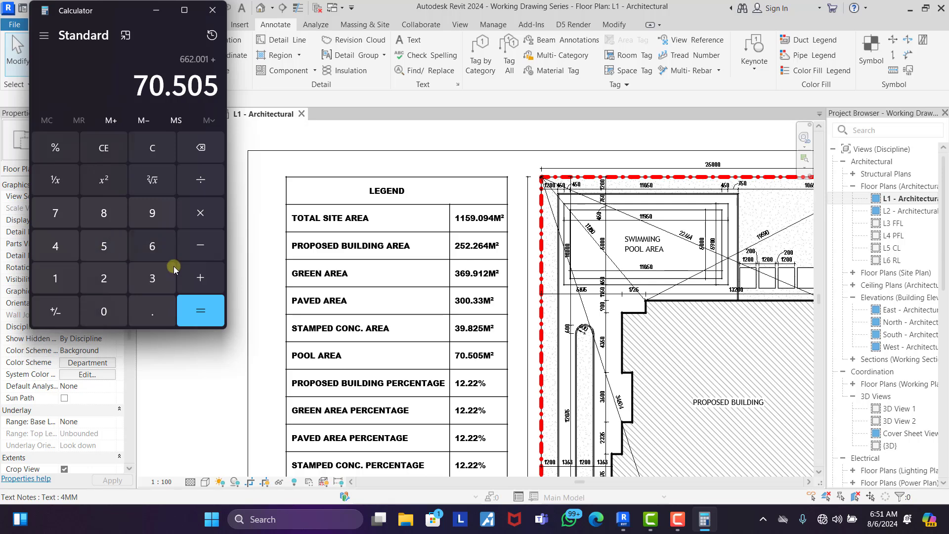
{"action": "left_click", "coordinate": [200, 311]}
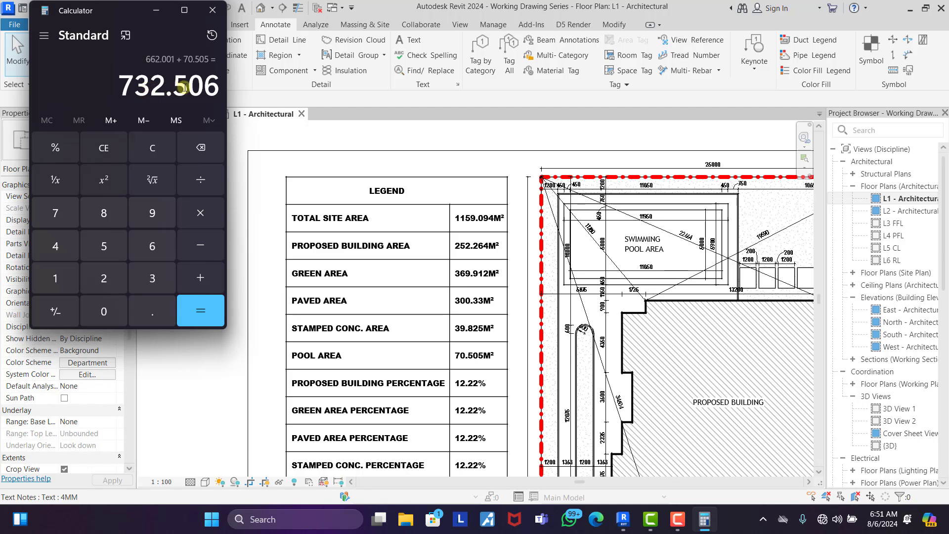
- Subtract the total site area, 1159.094, from the summed areas to get the difference for the paved area
{"action": "left_click", "coordinate": [200, 245]}
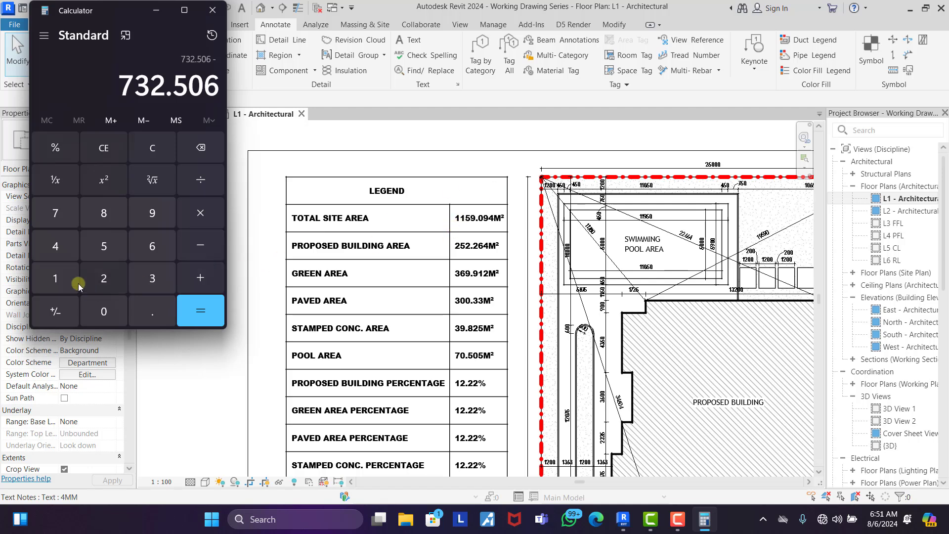
{"action": "left_click", "coordinate": [55, 278]}
{"action": "left_click", "coordinate": [55, 278]}
{"action": "left_click", "coordinate": [104, 246]}
{"action": "left_click", "coordinate": [151, 215]}
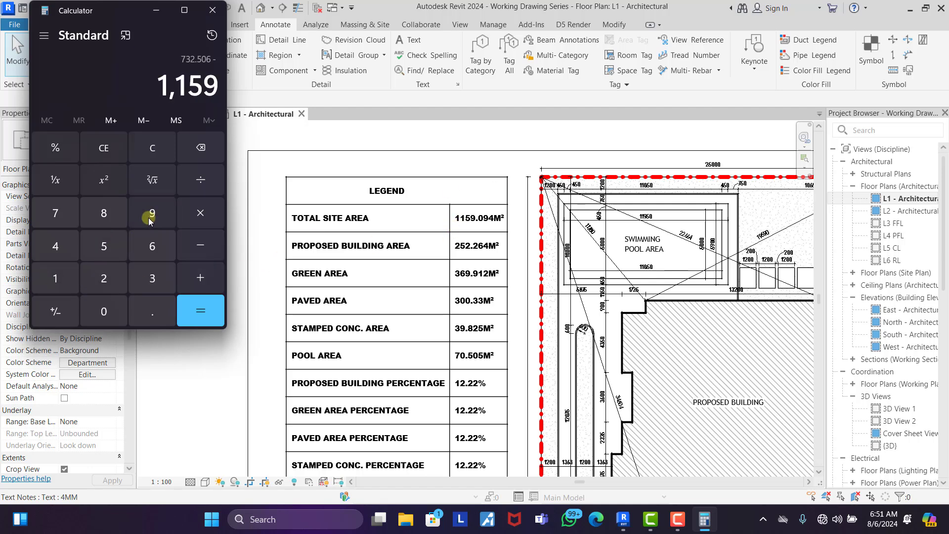
{"action": "left_click", "coordinate": [144, 316]}
{"action": "left_click", "coordinate": [104, 310]}
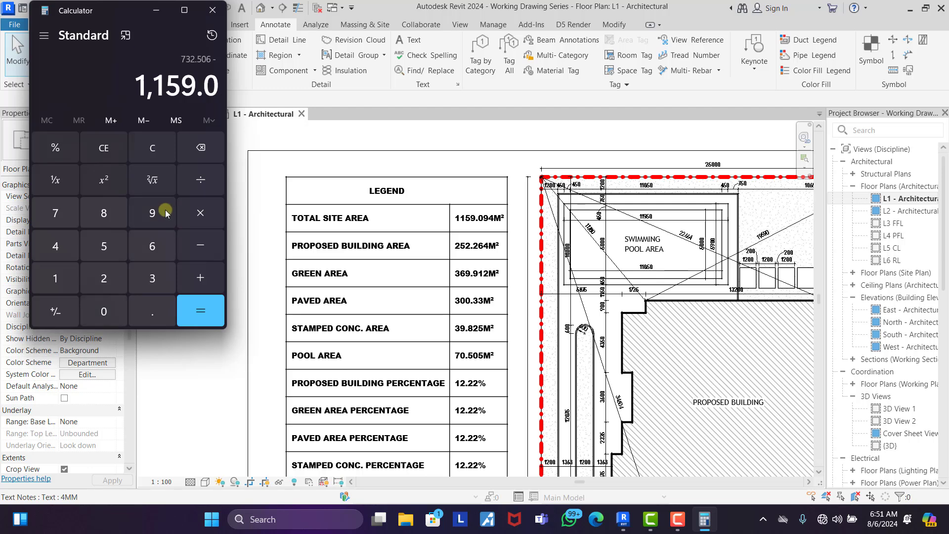
{"action": "left_click", "coordinate": [158, 212]}
{"action": "left_click", "coordinate": [49, 250]}
{"action": "left_click", "coordinate": [209, 319]}
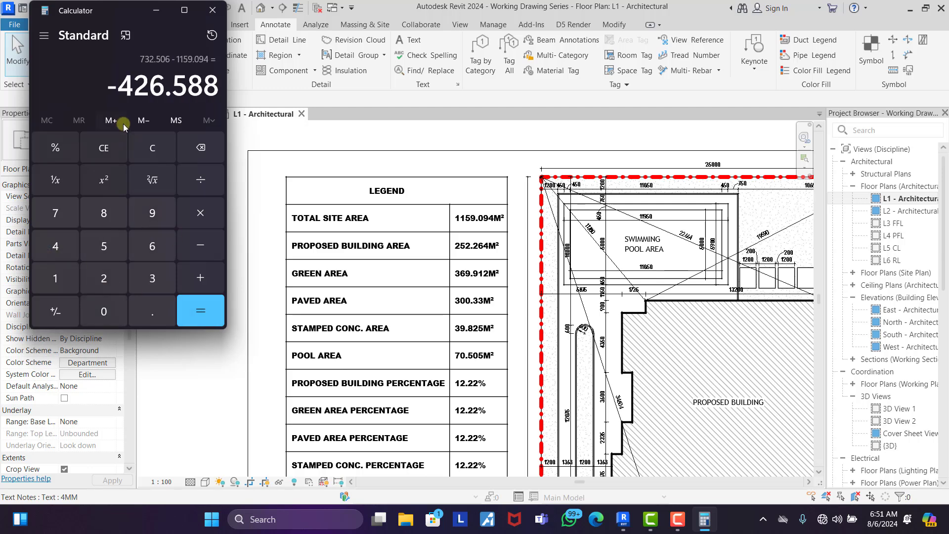
- Switch to Revit and change the legend's PAVED AREA value to 426.588M², keeping the superscript 2
{"action": "left_click", "coordinate": [460, 303]}
{"action": "scroll", "coordinate": [460, 302], "scroll_direction": "up", "scroll_amount": 4}
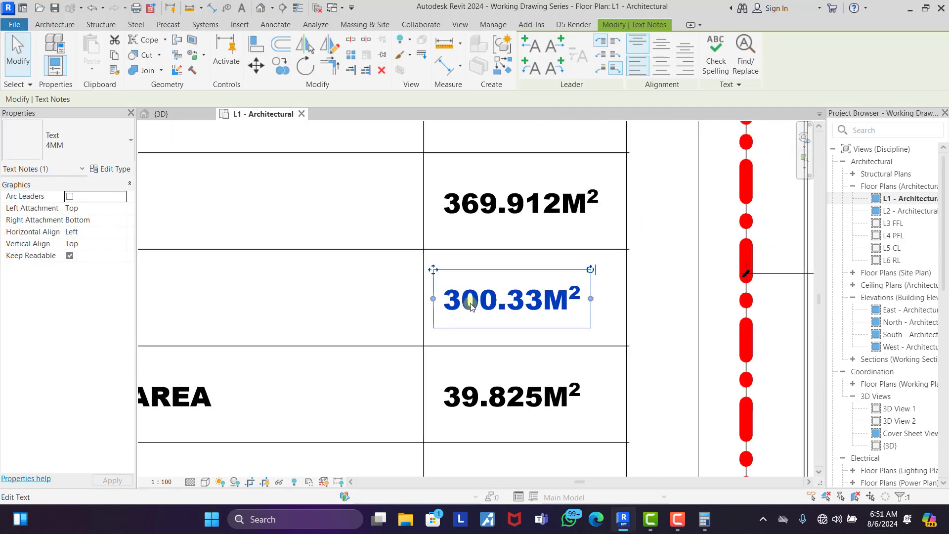
{"action": "left_click", "coordinate": [492, 303]}
{"action": "left_click_drag", "start_coordinate": [493, 307], "coordinate": [462, 311]}
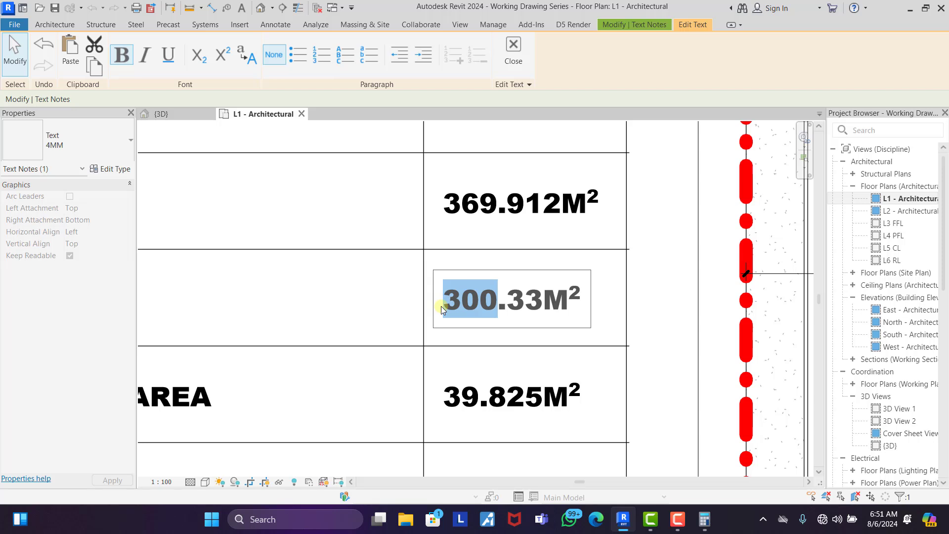
{"action": "type", "text": "426"}
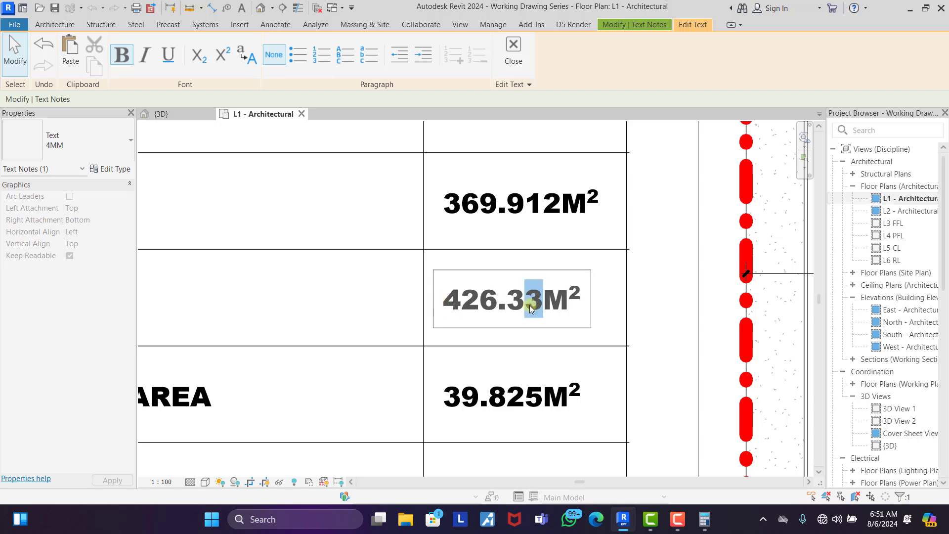
{"action": "left_click_drag", "start_coordinate": [530, 304], "coordinate": [507, 312]}
{"action": "type", "text": "588"}
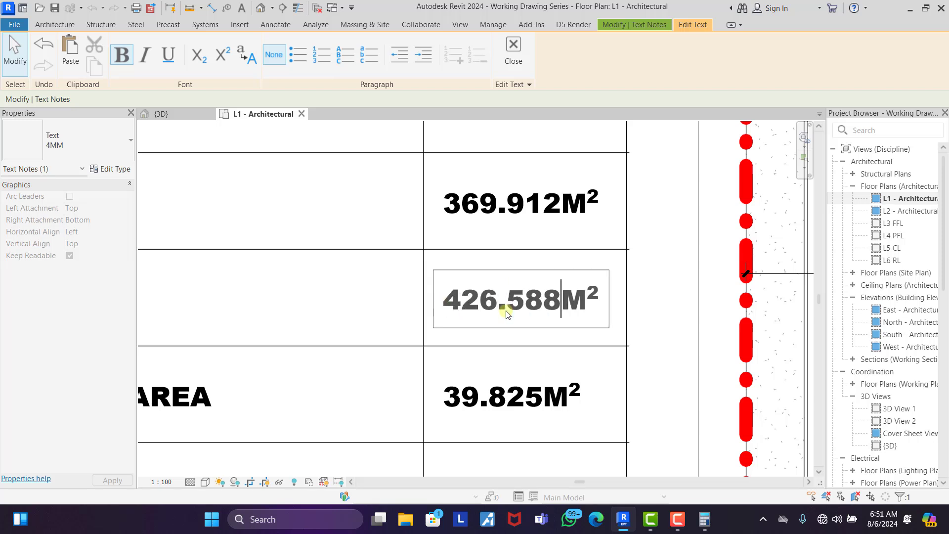
{"action": "left_click", "coordinate": [352, 299]}
{"action": "key", "text": "Escape"}
{"action": "scroll", "coordinate": [489, 280], "scroll_direction": "down", "scroll_amount": 5}
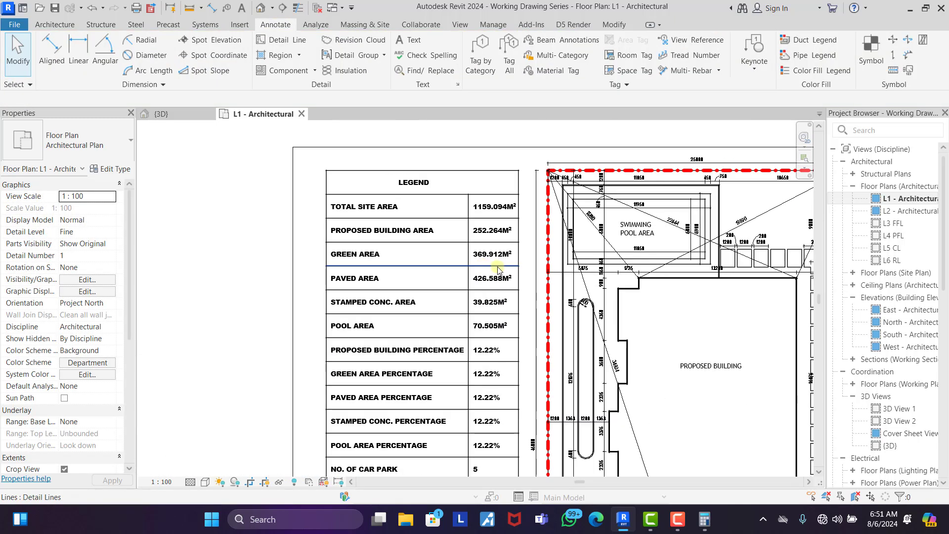
- Return to the Calculator, clear it and enter the proposed building area, 252.264, as the number to divide
{"action": "scroll", "coordinate": [479, 255], "scroll_direction": "down", "scroll_amount": 1}
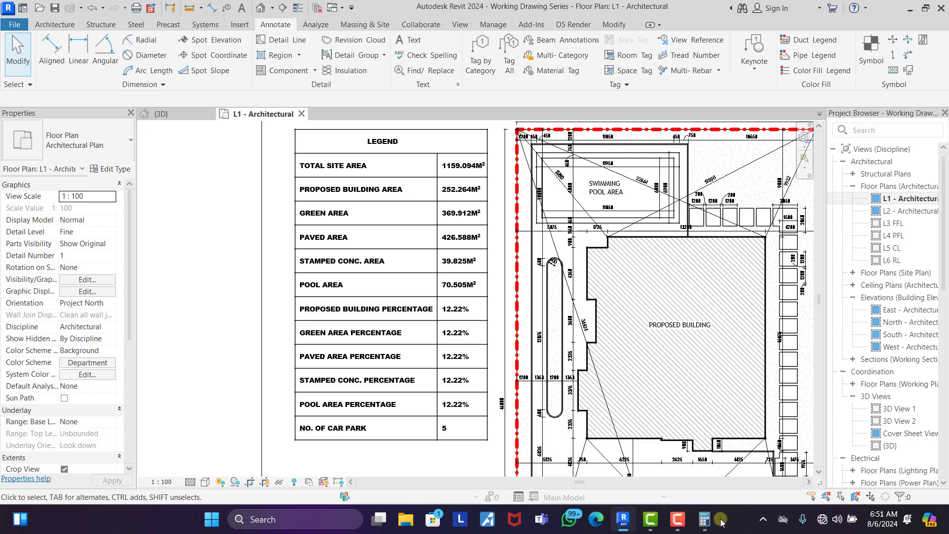
{"action": "left_click", "coordinate": [704, 519]}
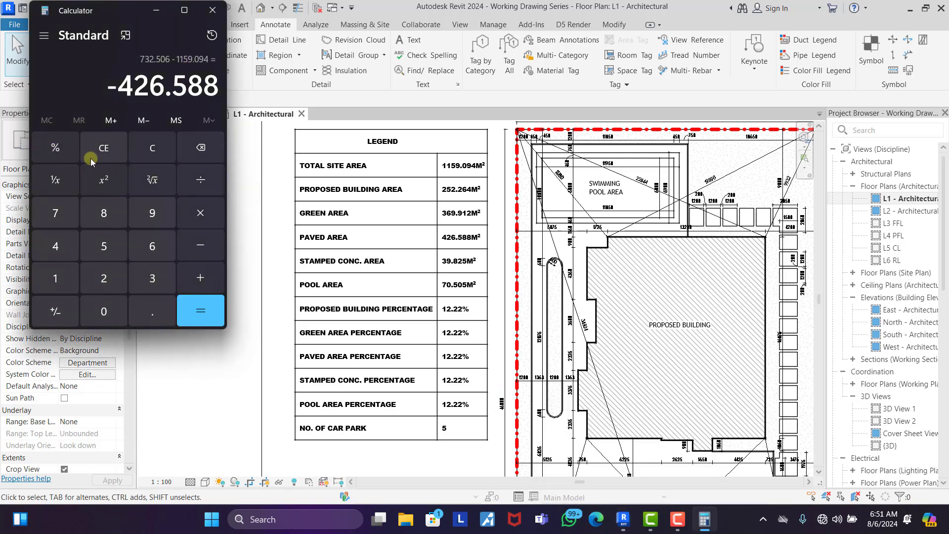
{"action": "left_click", "coordinate": [163, 149]}
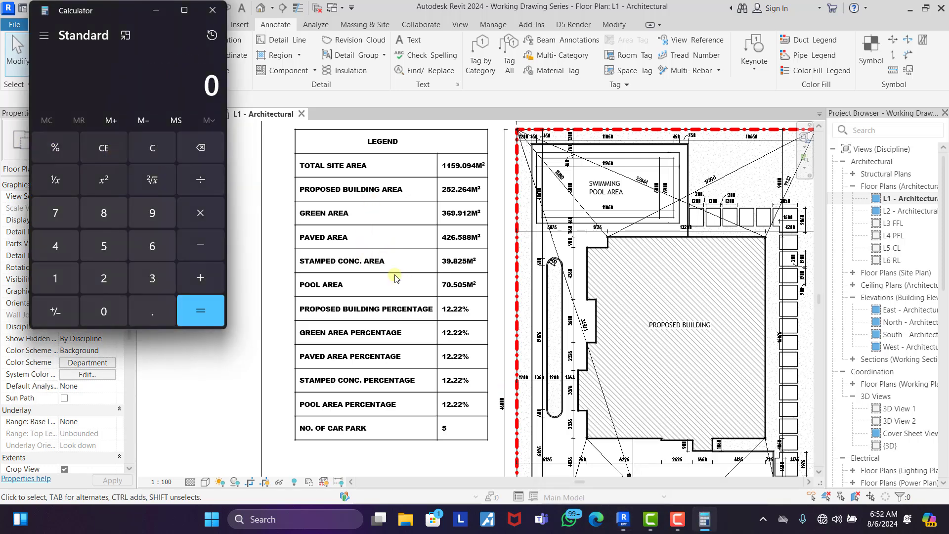
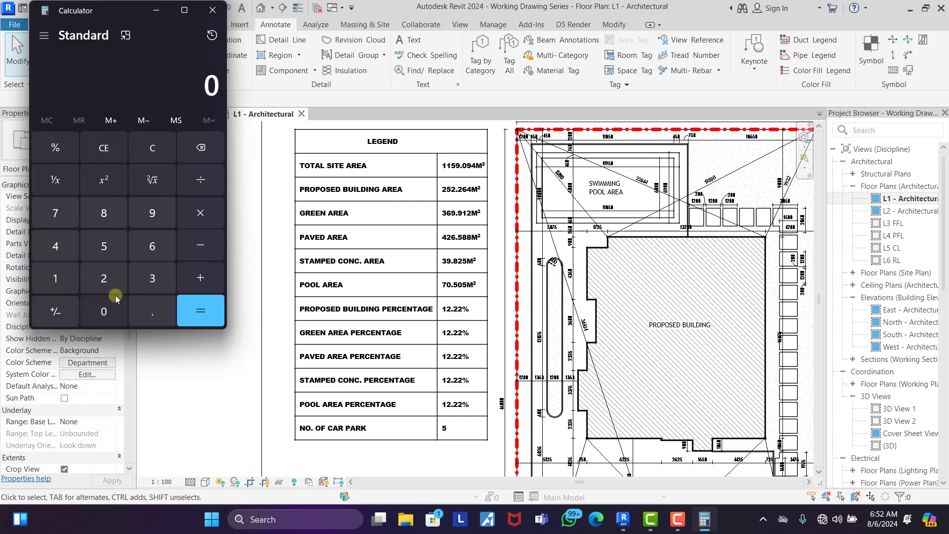
{"action": "left_click", "coordinate": [104, 253]}
{"action": "left_click", "coordinate": [114, 274]}
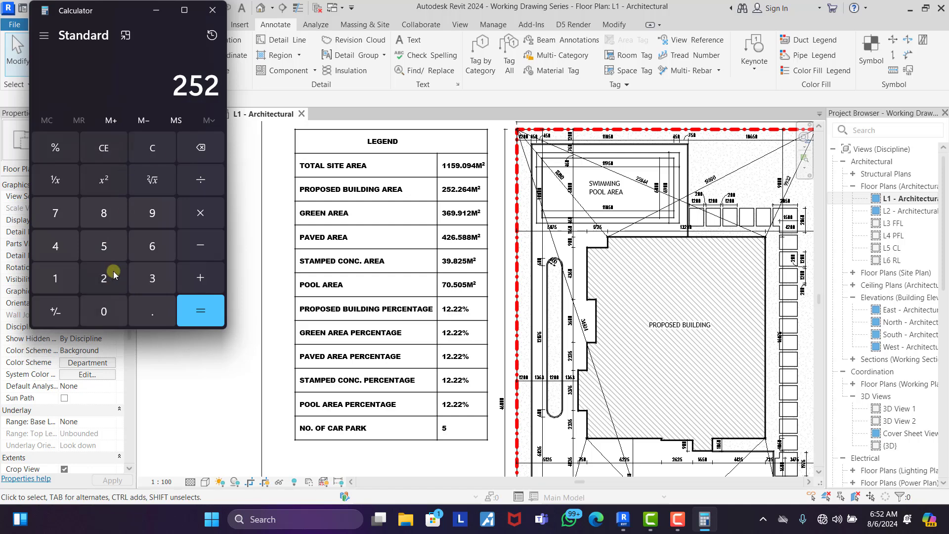
{"action": "left_click", "coordinate": [153, 309]}
{"action": "left_click", "coordinate": [106, 275]}
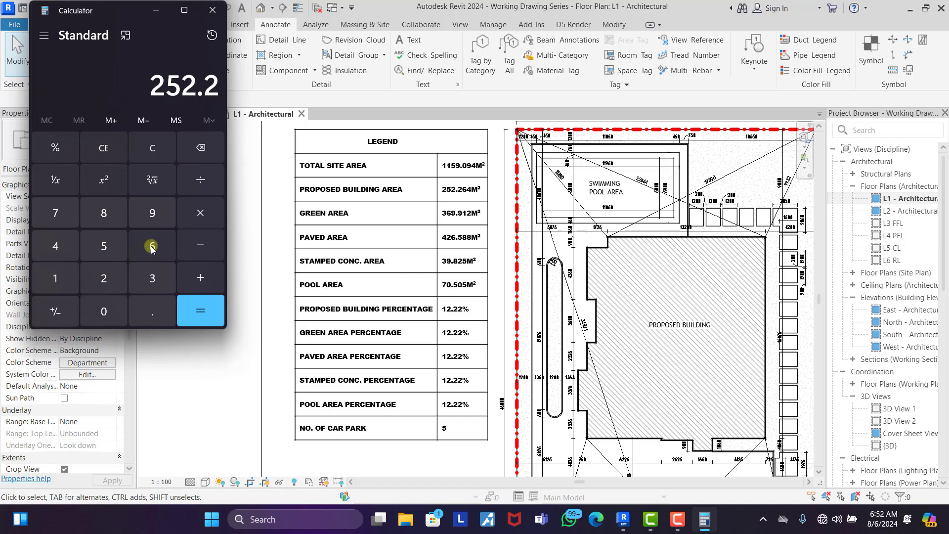
{"action": "left_click", "coordinate": [152, 245]}
{"action": "left_click", "coordinate": [44, 247]}
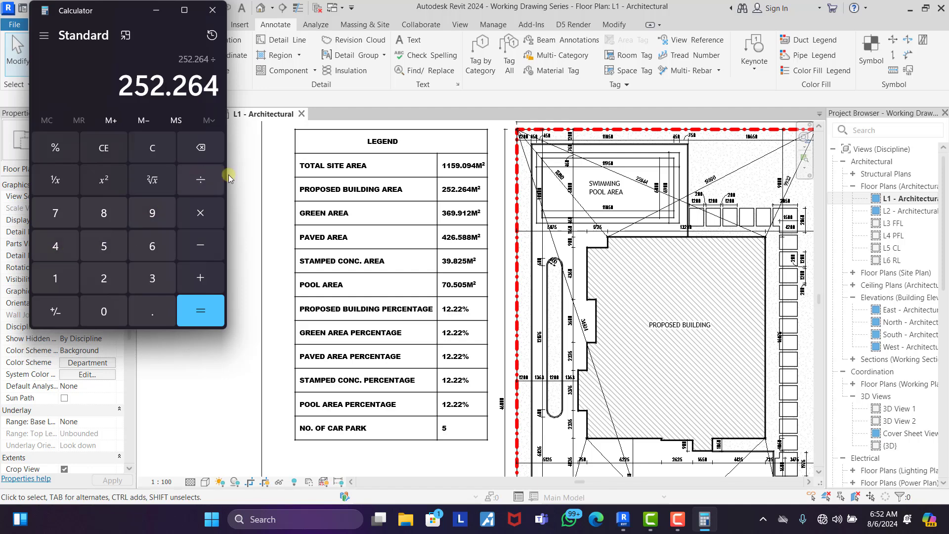
- Divide the proposed building area by the total site area, 1159.094
{"action": "double_click", "coordinate": [64, 273]}
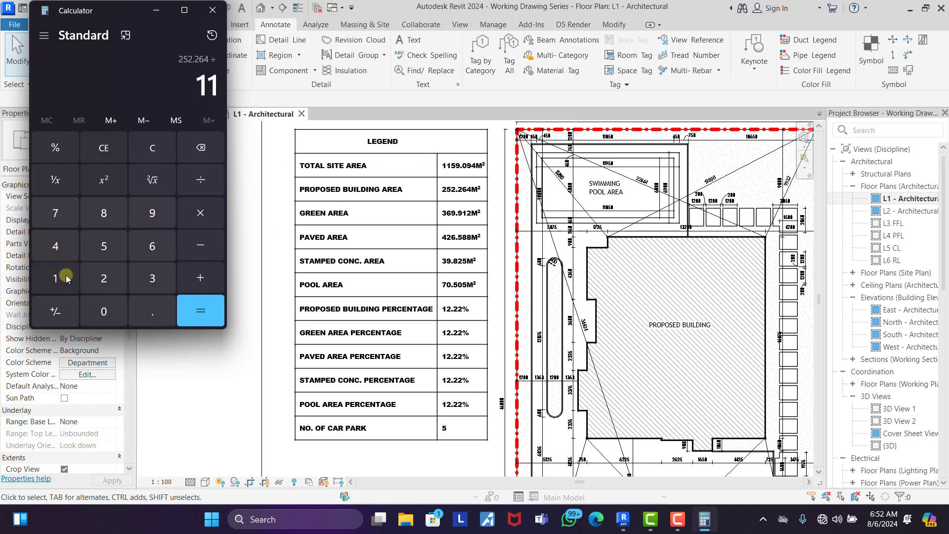
{"action": "left_click", "coordinate": [112, 242]}
{"action": "left_click", "coordinate": [150, 211]}
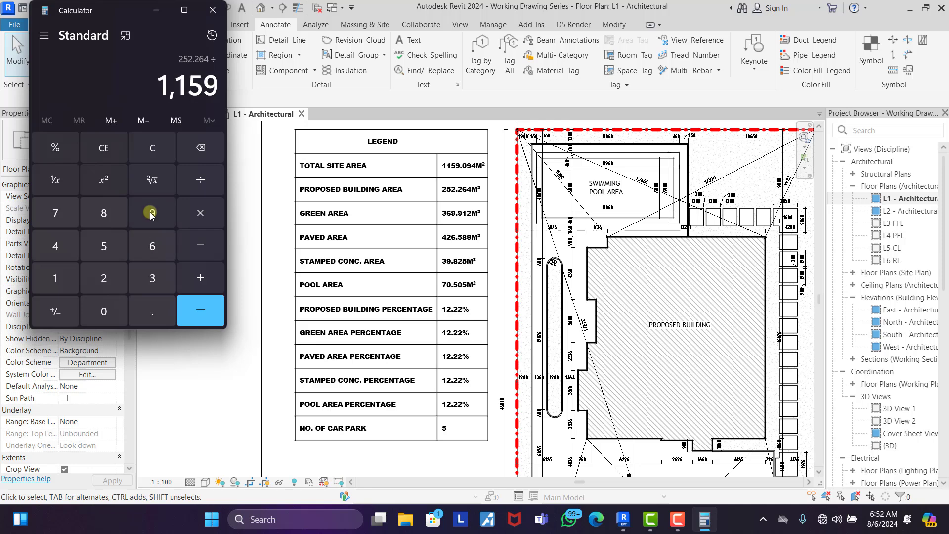
{"action": "left_click", "coordinate": [159, 313]}
{"action": "left_click", "coordinate": [102, 312]}
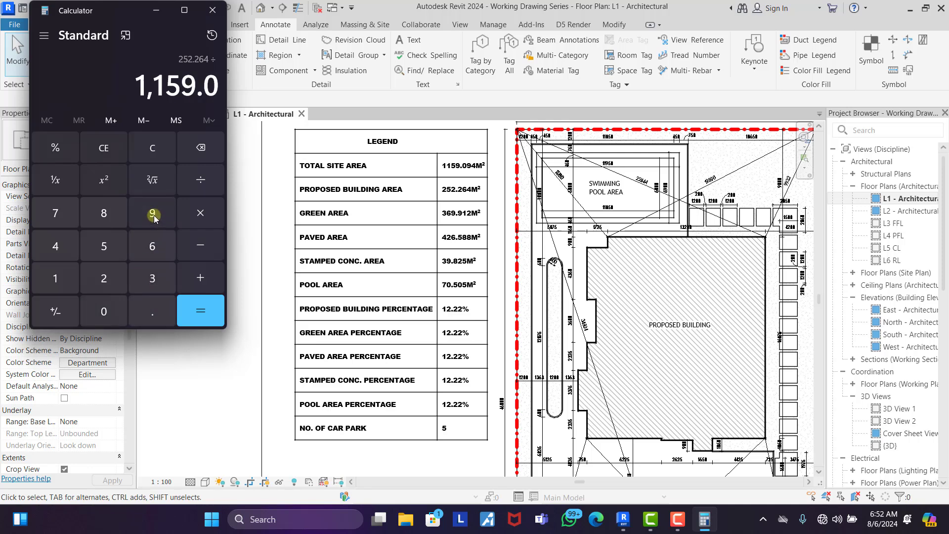
{"action": "left_click", "coordinate": [154, 215]}
{"action": "left_click", "coordinate": [64, 243]}
{"action": "left_click", "coordinate": [214, 311]}
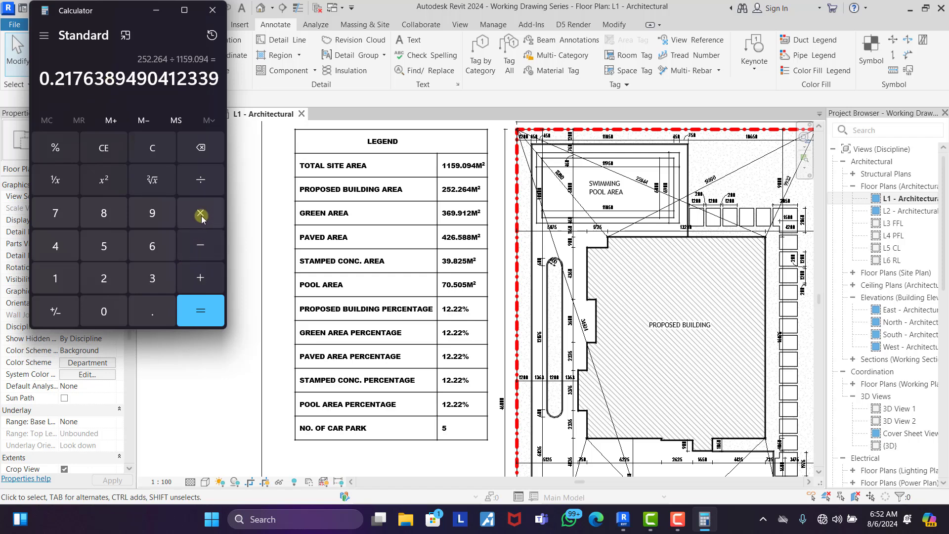
- Multiply the quotient by 100 to get the proposed building percentage
{"action": "left_click", "coordinate": [201, 217]}
{"action": "left_click", "coordinate": [55, 278]}
{"action": "left_click", "coordinate": [104, 312]}
{"action": "left_click", "coordinate": [104, 311]}
{"action": "left_click", "coordinate": [198, 310]}
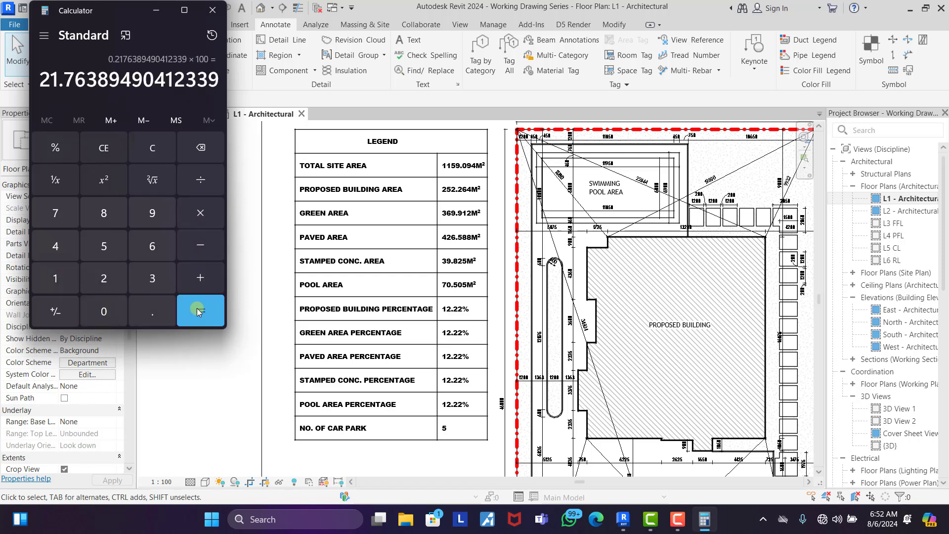
- Switch to Revit and change the legend's PROPOSED BUILDING PERCENTAGE value to 21.76%
{"action": "left_click", "coordinate": [212, 10]}
{"action": "scroll", "coordinate": [458, 356], "scroll_direction": "up", "scroll_amount": 3}
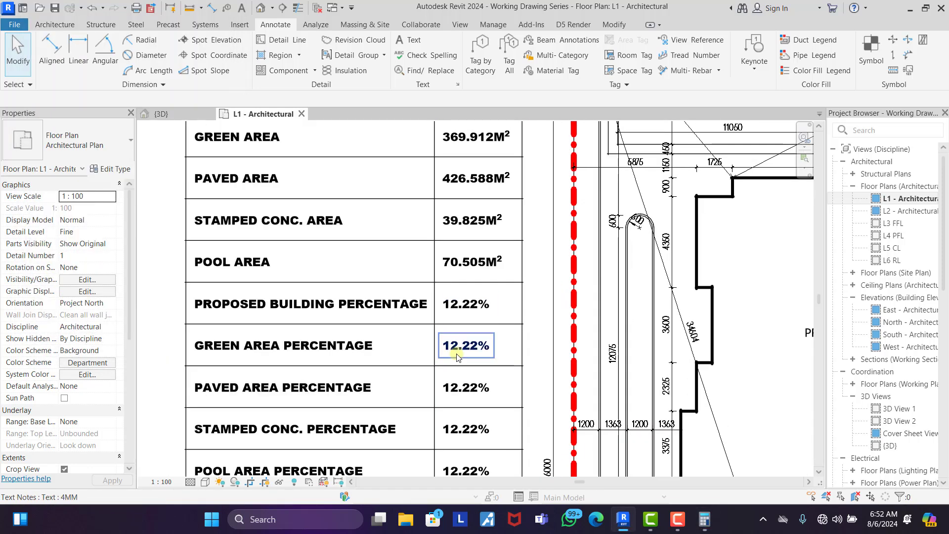
{"action": "scroll", "coordinate": [456, 336], "scroll_direction": "up", "scroll_amount": 2}
{"action": "double_click", "coordinate": [461, 293]}
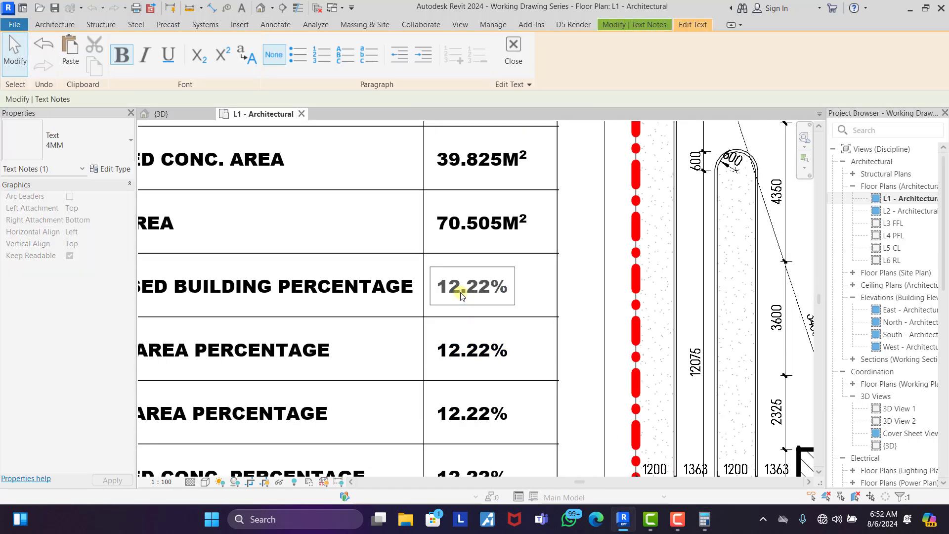
{"action": "key", "text": "BackSpace"}
{"action": "key", "text": "BackSpace"}
{"action": "type", "text": "21.76"}
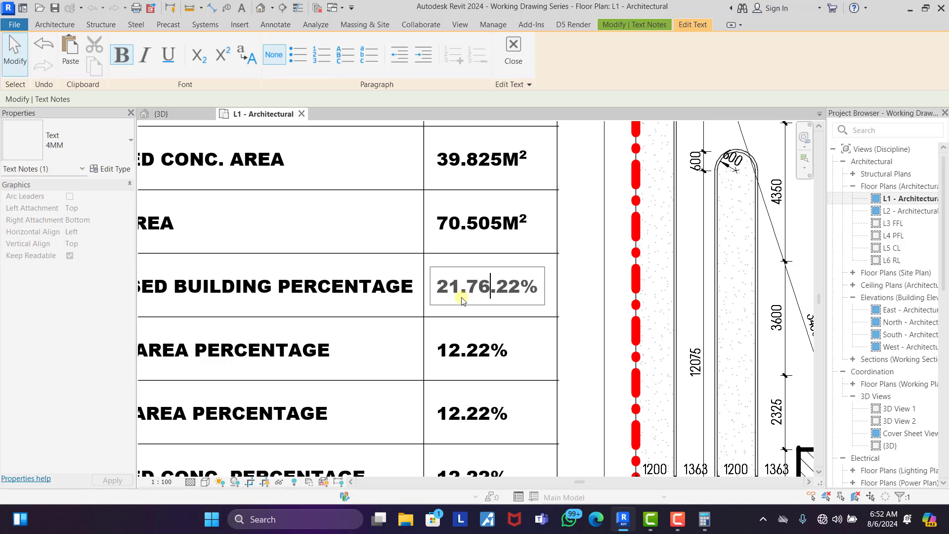
{"action": "key", "text": "BackSpace"}
{"action": "key", "text": "BackSpace"}
{"action": "key", "text": "BackSpace"}
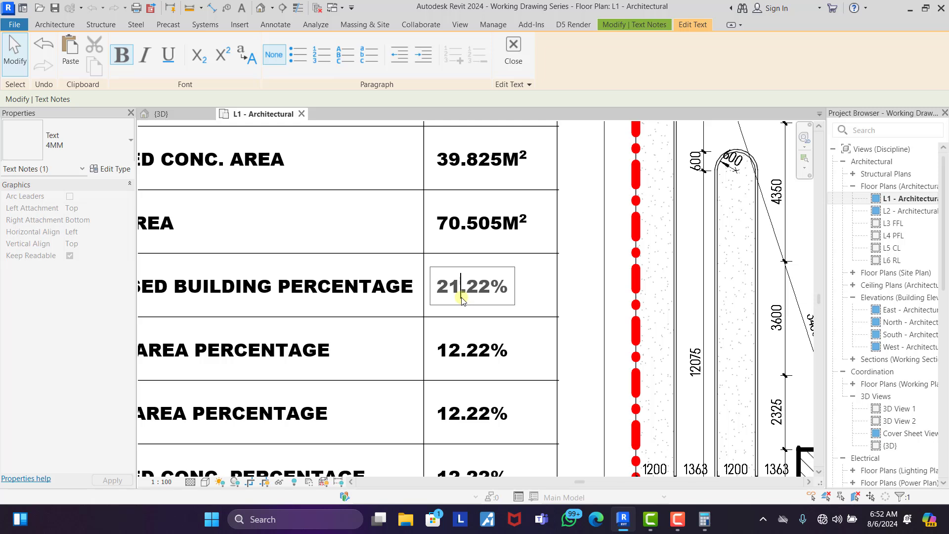
{"action": "key", "text": "BackSpace"}
{"action": "key", "text": "BackSpace"}
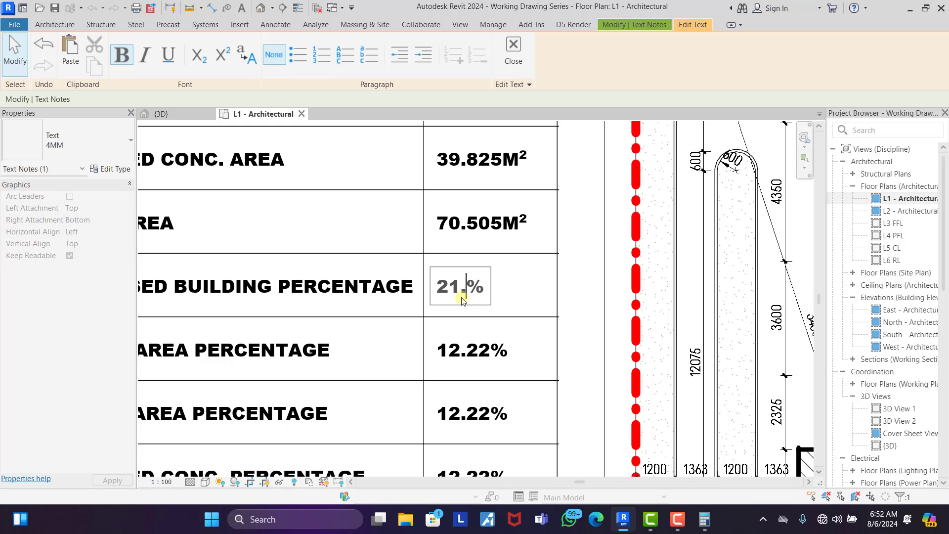
{"action": "type", "text": "76"}
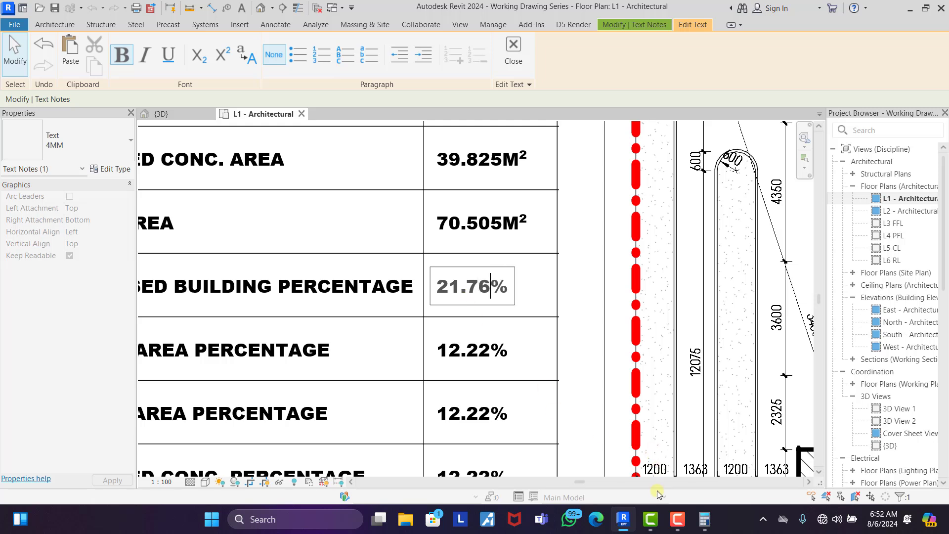
{"action": "left_click", "coordinate": [703, 520]}
{"action": "left_click", "coordinate": [703, 523]}
{"action": "left_click", "coordinate": [550, 321]}
- Return to the Calculator, clear it and enter the green area, 369.912, as the number to divide
{"action": "scroll", "coordinate": [550, 320], "scroll_direction": "down", "scroll_amount": 3}
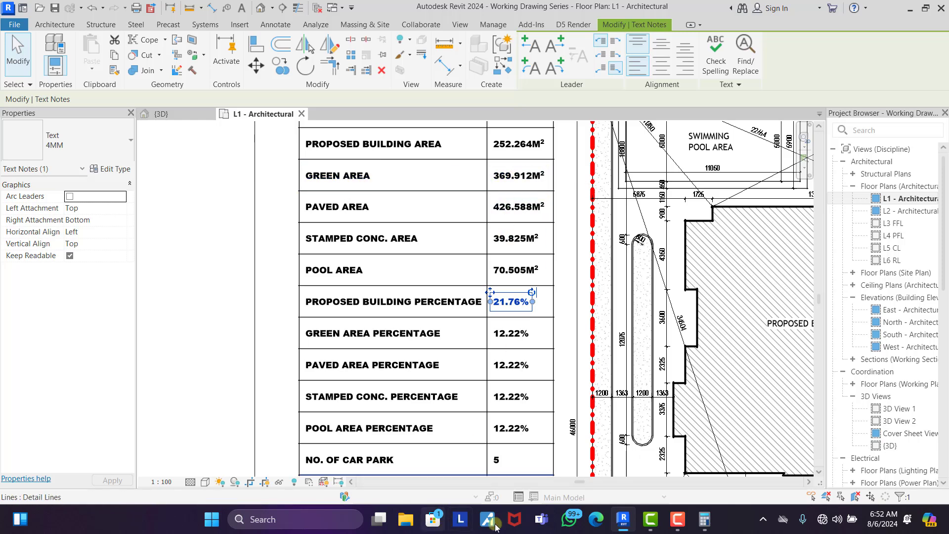
{"action": "left_click", "coordinate": [706, 519]}
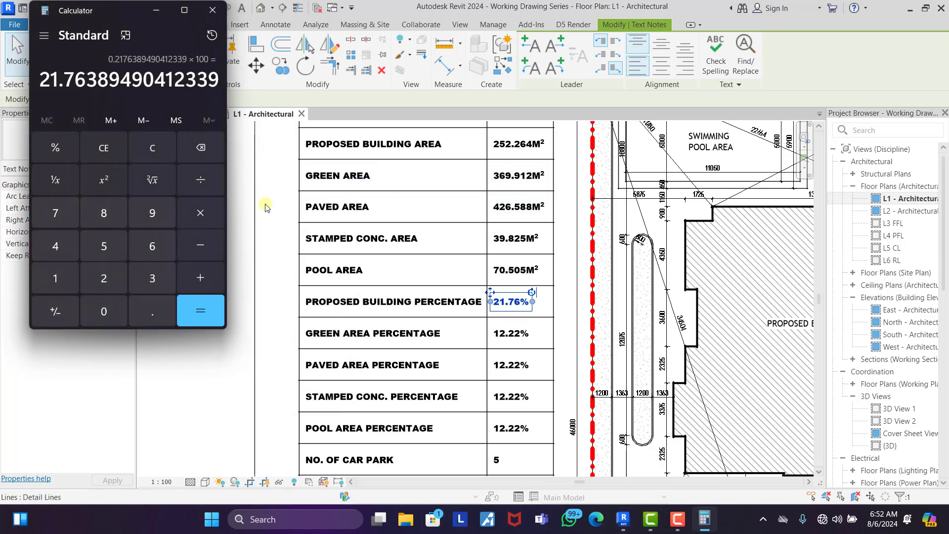
{"action": "left_click", "coordinate": [152, 158]}
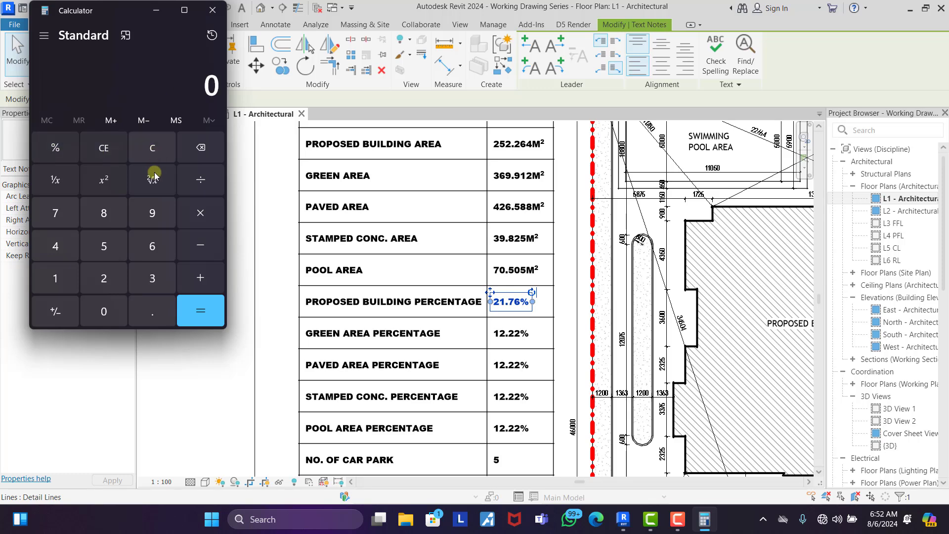
{"action": "left_click", "coordinate": [154, 277]}
{"action": "left_click", "coordinate": [155, 247]}
{"action": "left_click", "coordinate": [160, 213]}
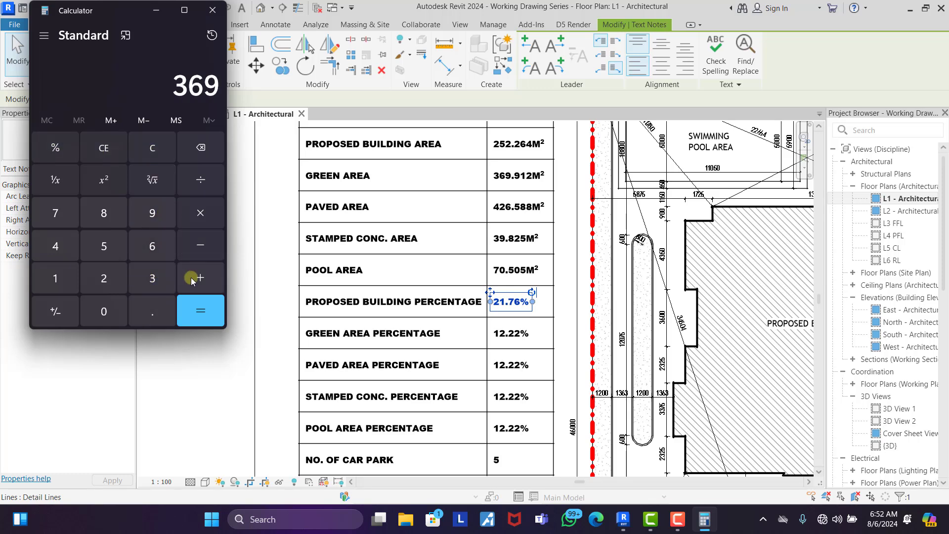
{"action": "left_click", "coordinate": [148, 309]}
{"action": "left_click", "coordinate": [155, 207]}
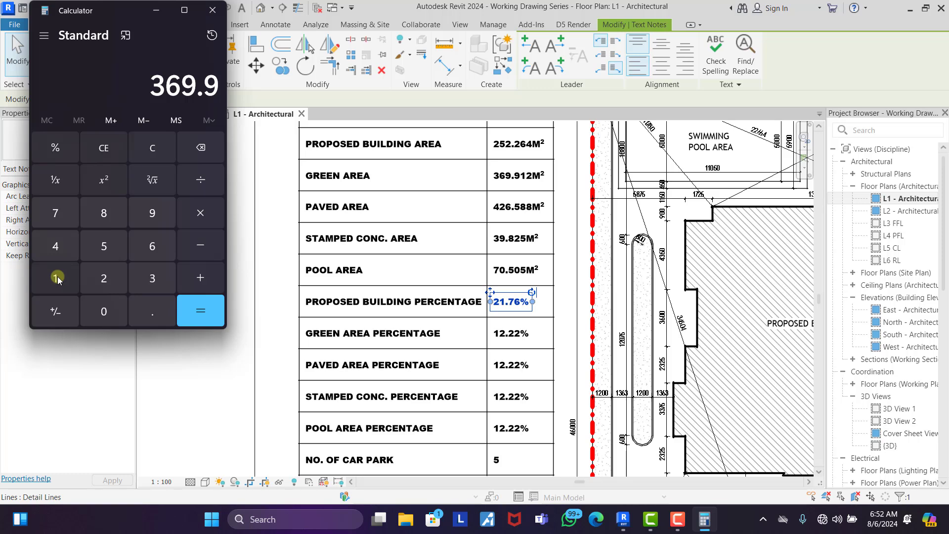
{"action": "left_click", "coordinate": [58, 275]}
{"action": "left_click", "coordinate": [101, 277]}
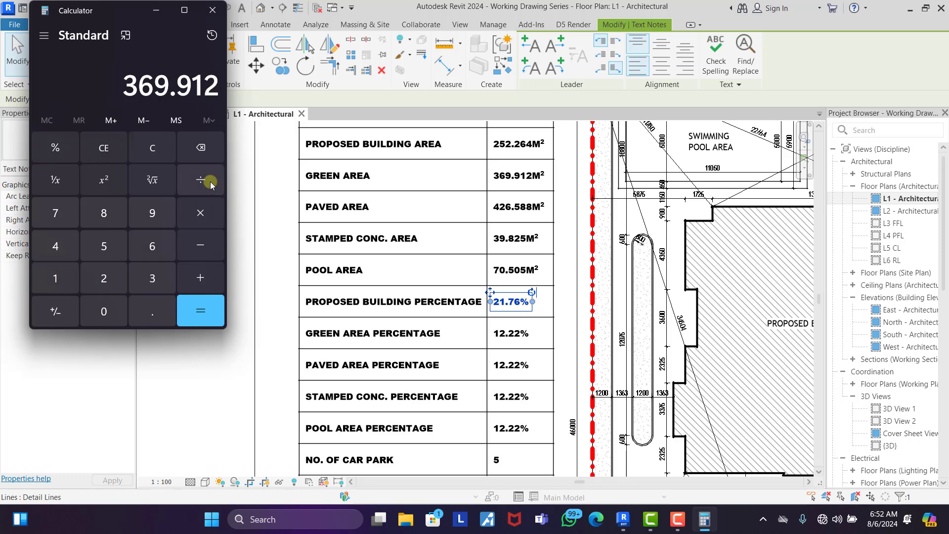
- Divide the green area by the total site area, 1159.094
{"action": "scroll", "coordinate": [524, 274], "scroll_direction": "up", "scroll_amount": 3}
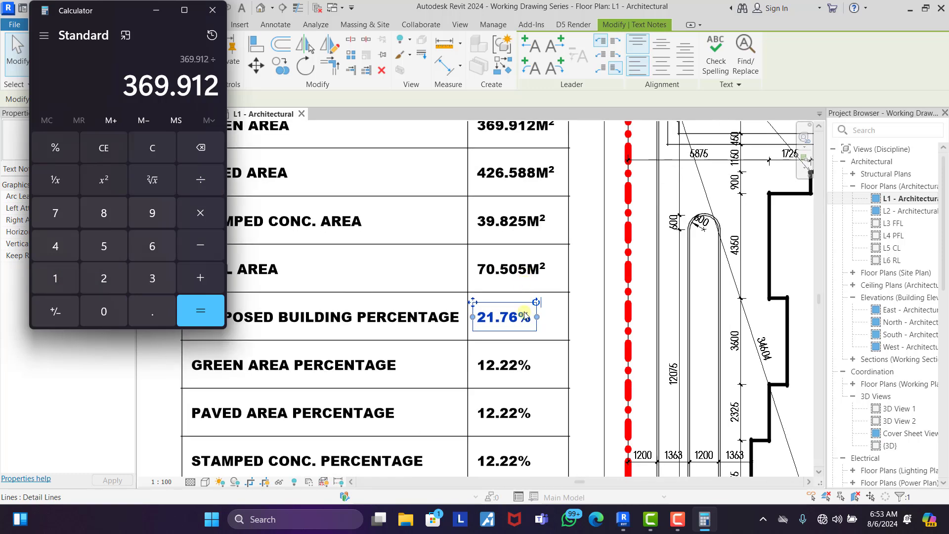
{"action": "scroll", "coordinate": [516, 355], "scroll_direction": "down", "scroll_amount": 5}
{"action": "scroll", "coordinate": [495, 195], "scroll_direction": "up", "scroll_amount": 1}
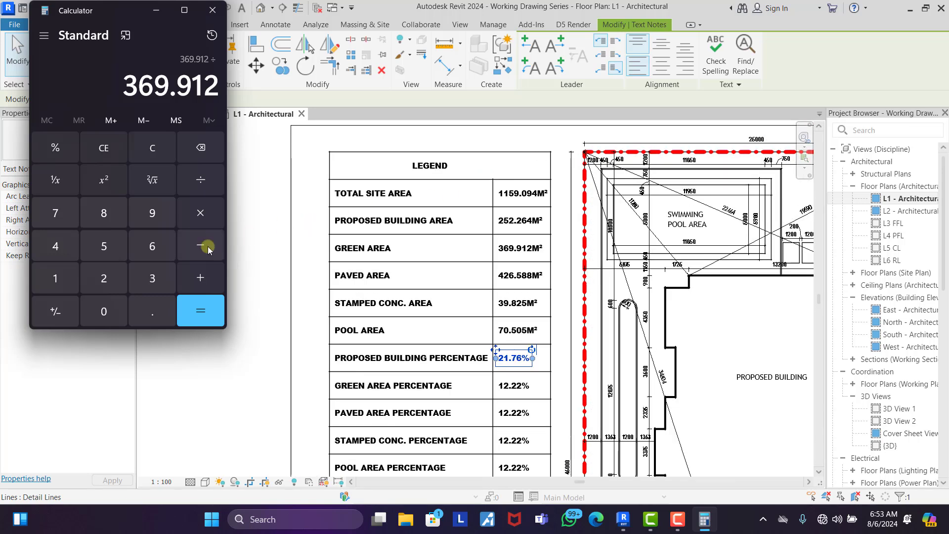
{"action": "double_click", "coordinate": [59, 277]}
{"action": "left_click", "coordinate": [104, 246]}
{"action": "left_click", "coordinate": [144, 219]}
{"action": "left_click", "coordinate": [155, 308]}
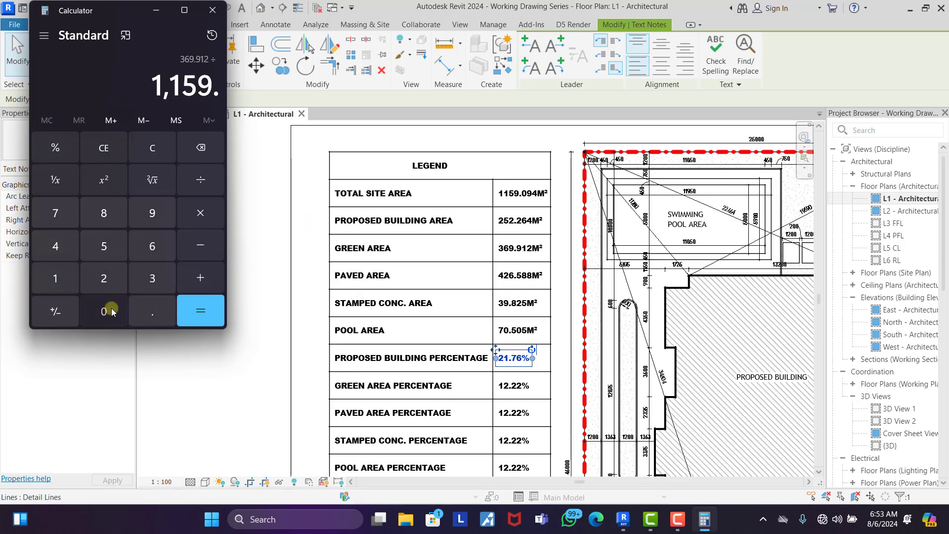
{"action": "left_click", "coordinate": [111, 308]}
{"action": "left_click", "coordinate": [146, 215]}
{"action": "left_click", "coordinate": [47, 248]}
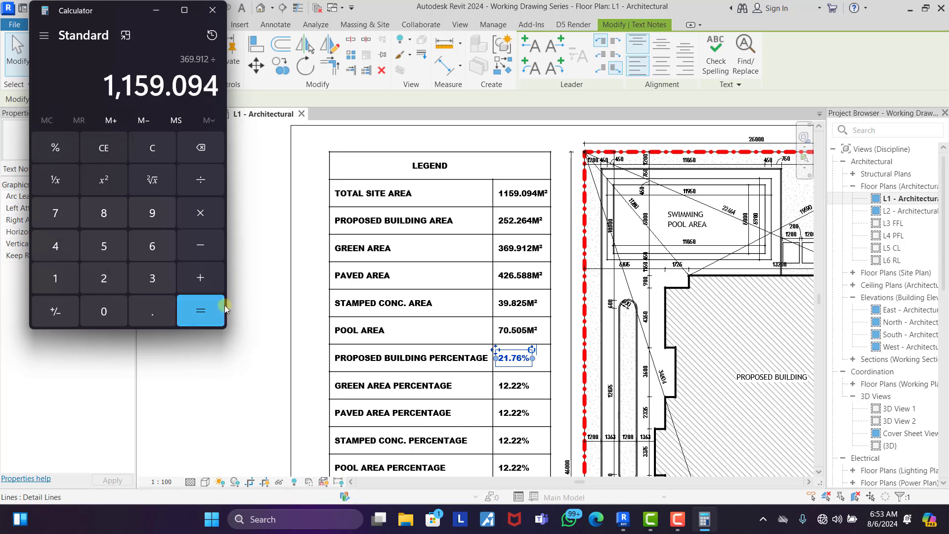
{"action": "left_click", "coordinate": [200, 311]}
- Multiply the quotient by 100 to get the green area percentage
{"action": "left_click", "coordinate": [200, 215]}
{"action": "left_click", "coordinate": [55, 278]}
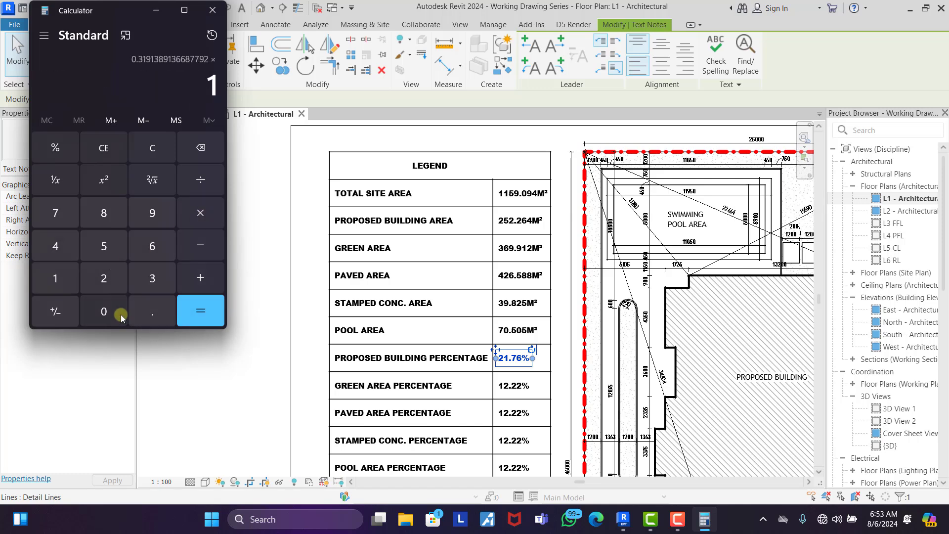
{"action": "double_click", "coordinate": [117, 313]}
{"action": "left_click", "coordinate": [200, 311]}
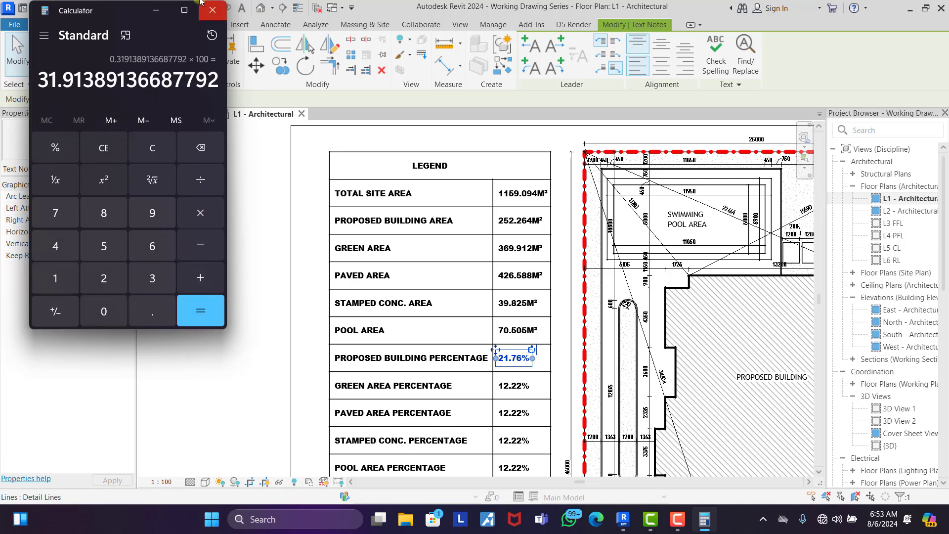
- Switch to Revit and change the legend's GREEN AREA PERCENTAGE value to 31.91%
{"action": "left_click", "coordinate": [156, 12]}
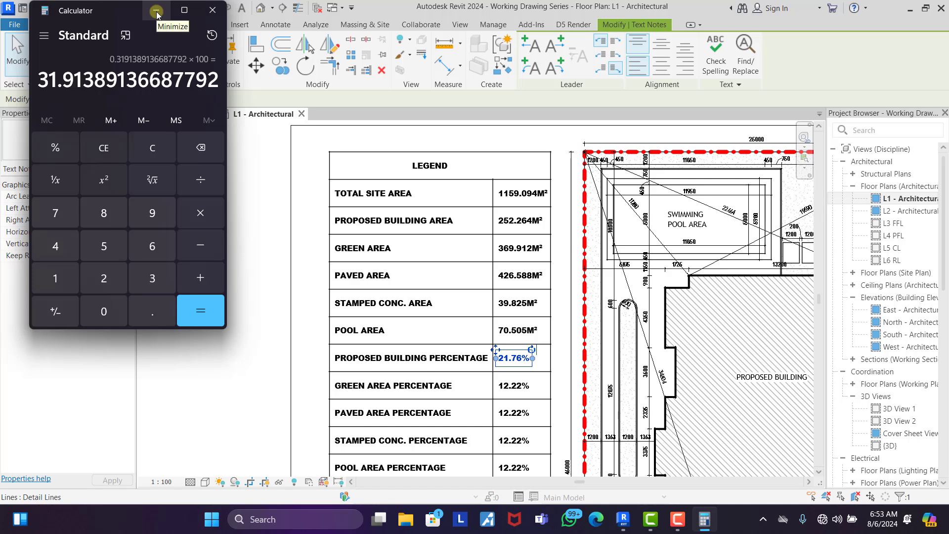
{"action": "left_click", "coordinate": [156, 12]}
{"action": "scroll", "coordinate": [516, 393], "scroll_direction": "up", "scroll_amount": 5}
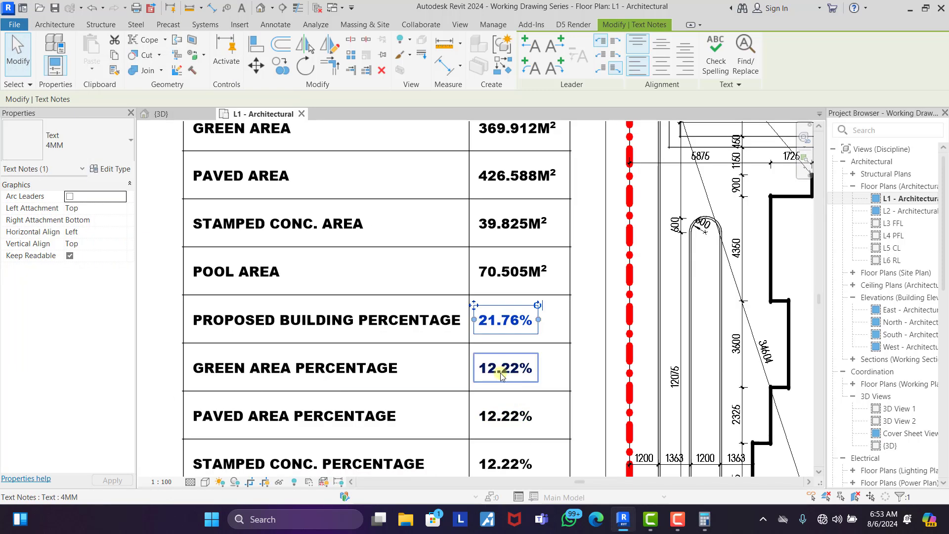
{"action": "left_click", "coordinate": [507, 391]}
{"action": "left_click", "coordinate": [490, 374]}
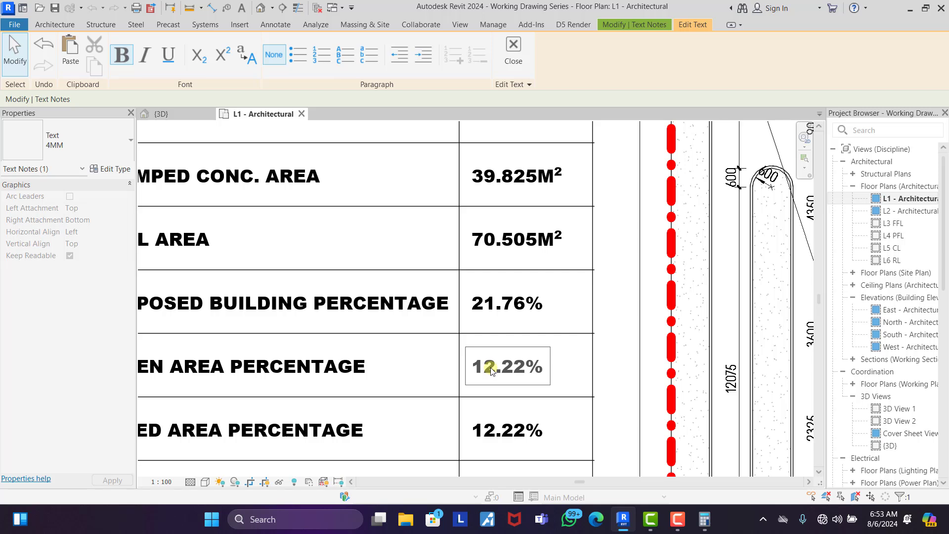
{"action": "key", "text": "BackSpace"}
{"action": "key", "text": "Delete"}
{"action": "type", "text": "31."}
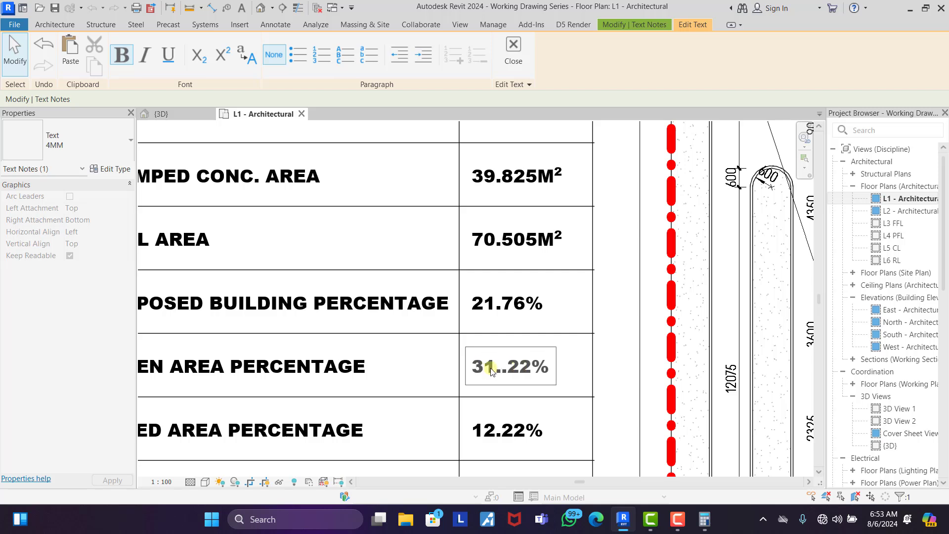
{"action": "type", "text": "91"}
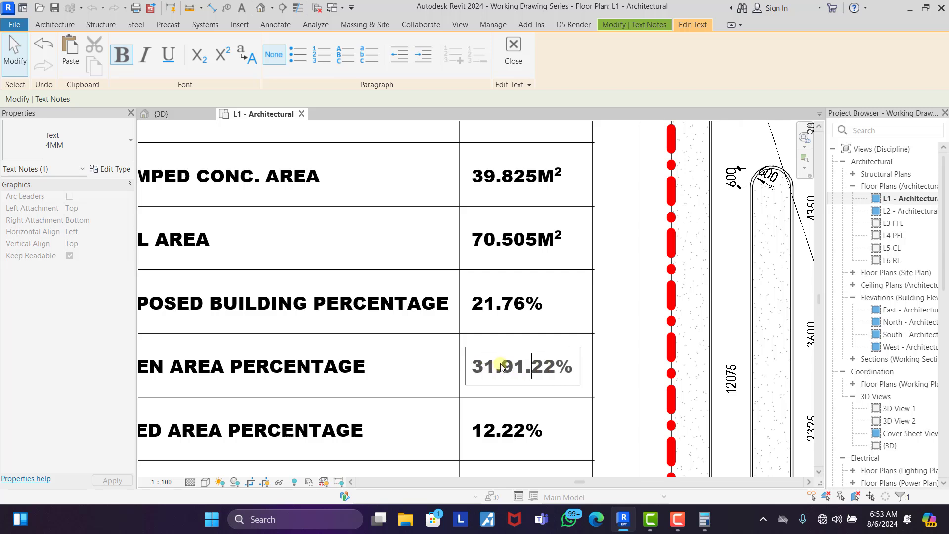
{"action": "key", "text": "BackSpace"}
{"action": "key", "text": "BackSpace"}
{"action": "key", "text": "BackSpace"}
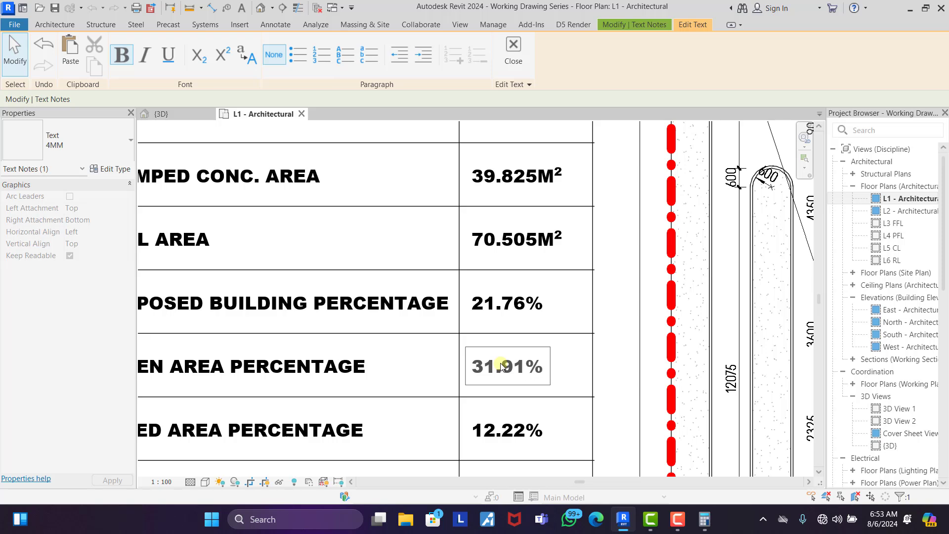
{"action": "left_click", "coordinate": [381, 216]}
- Return to the Calculator, clear it and enter the paved area, 426.588, from the legend as the number to divide
{"action": "scroll", "coordinate": [438, 231], "scroll_direction": "down", "scroll_amount": 3}
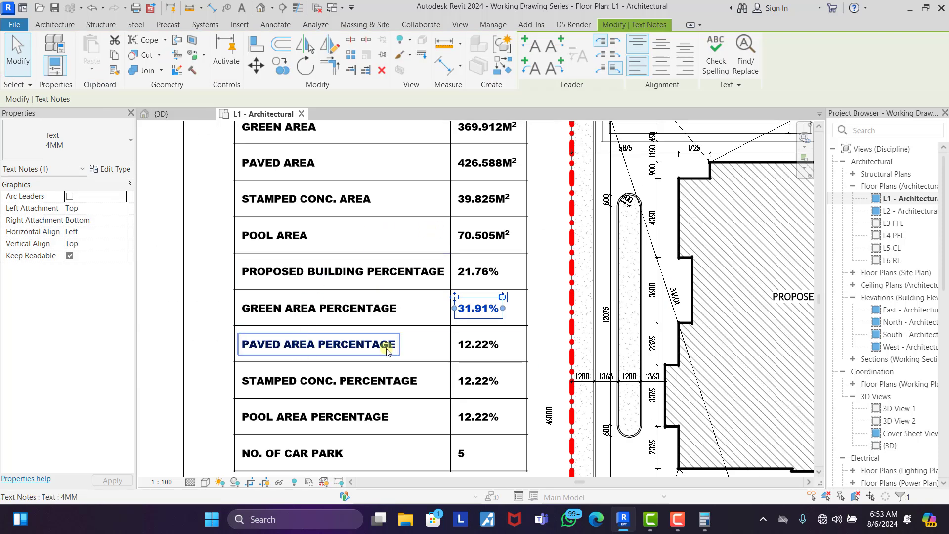
{"action": "middle_click_drag", "start_coordinate": [386, 351], "coordinate": [334, 304]}
{"action": "left_click", "coordinate": [704, 520]}
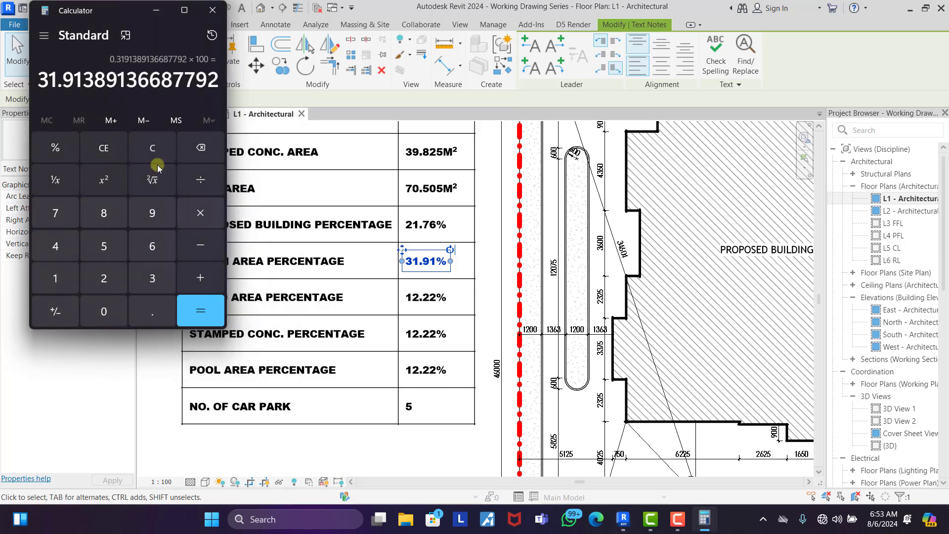
{"action": "left_click", "coordinate": [138, 147]}
{"action": "left_click", "coordinate": [343, 287]}
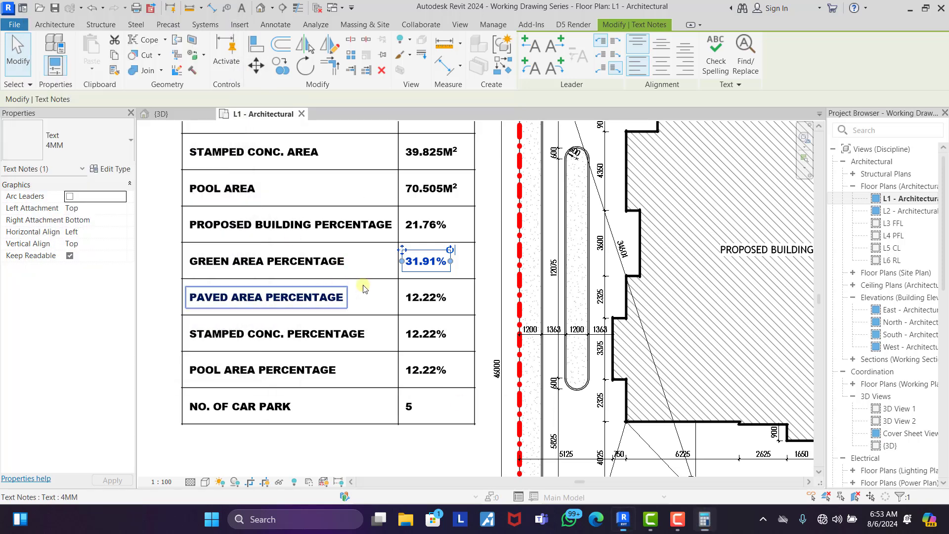
{"action": "middle_click_drag", "start_coordinate": [338, 239], "coordinate": [409, 338]}
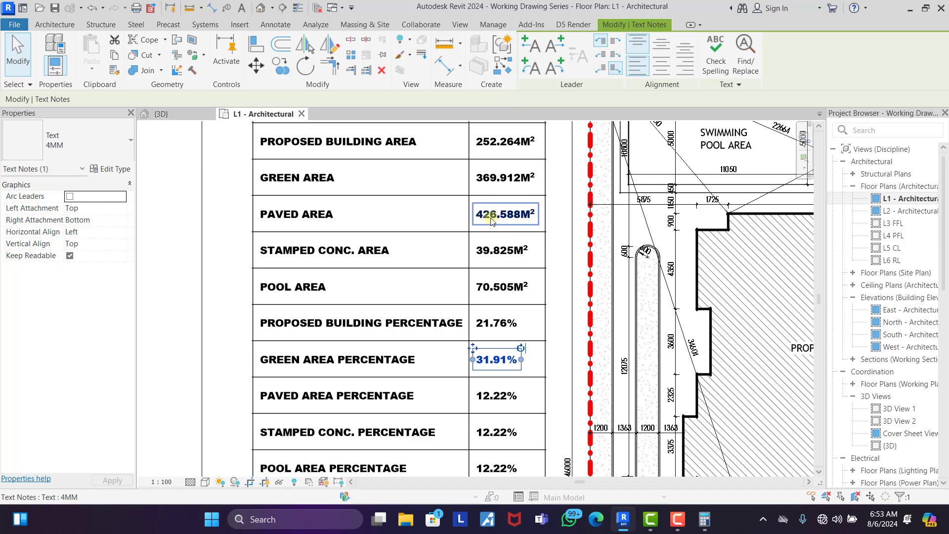
{"action": "left_click", "coordinate": [704, 519]}
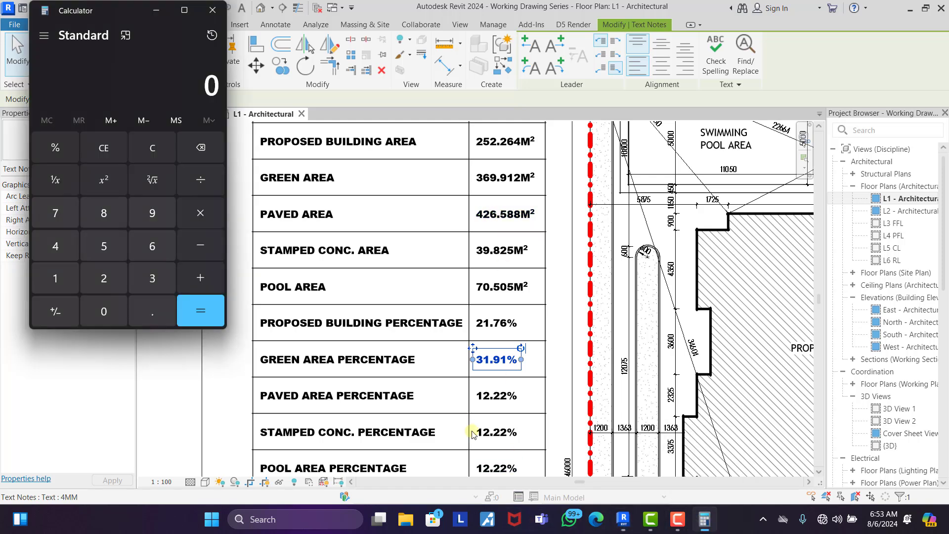
{"action": "left_click", "coordinate": [52, 246]}
{"action": "left_click", "coordinate": [91, 281]}
{"action": "left_click", "coordinate": [151, 246]}
{"action": "left_click", "coordinate": [151, 311]}
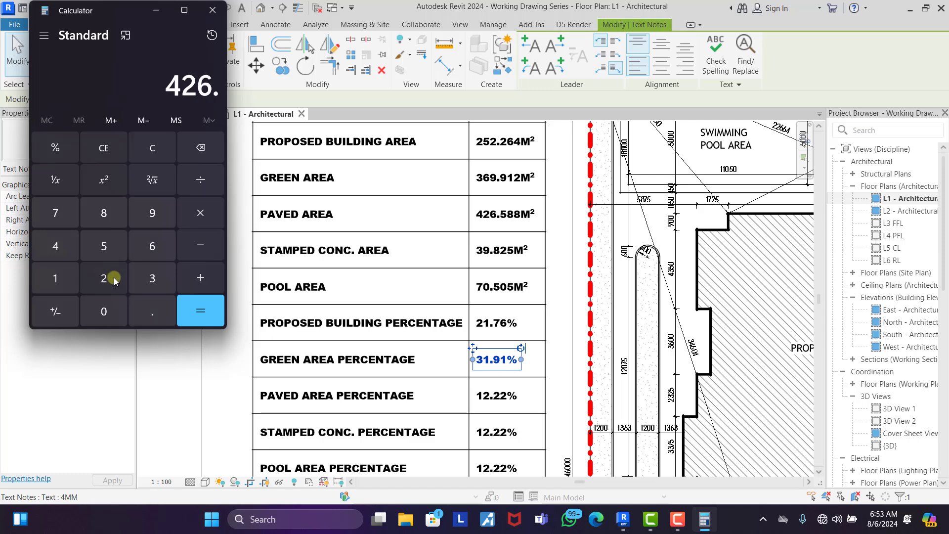
{"action": "left_click", "coordinate": [104, 246]}
{"action": "left_click", "coordinate": [109, 219]}
{"action": "left_click", "coordinate": [109, 219]}
- Divide the paved area by the total site area, 1159.094
{"action": "left_click", "coordinate": [200, 179]}
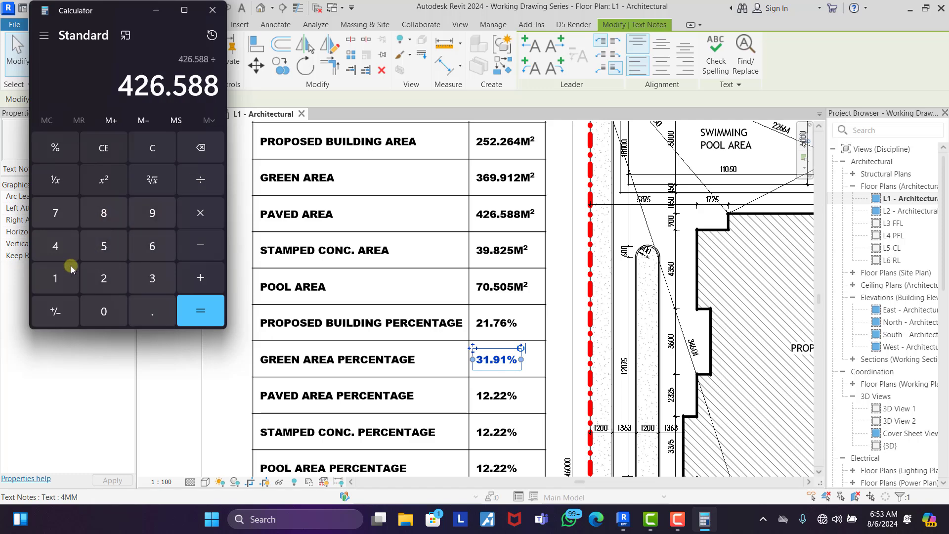
{"action": "left_click", "coordinate": [57, 278]}
{"action": "left_click", "coordinate": [57, 278]}
{"action": "left_click", "coordinate": [104, 245]}
{"action": "scroll", "coordinate": [498, 395], "scroll_direction": "down", "scroll_amount": 2}
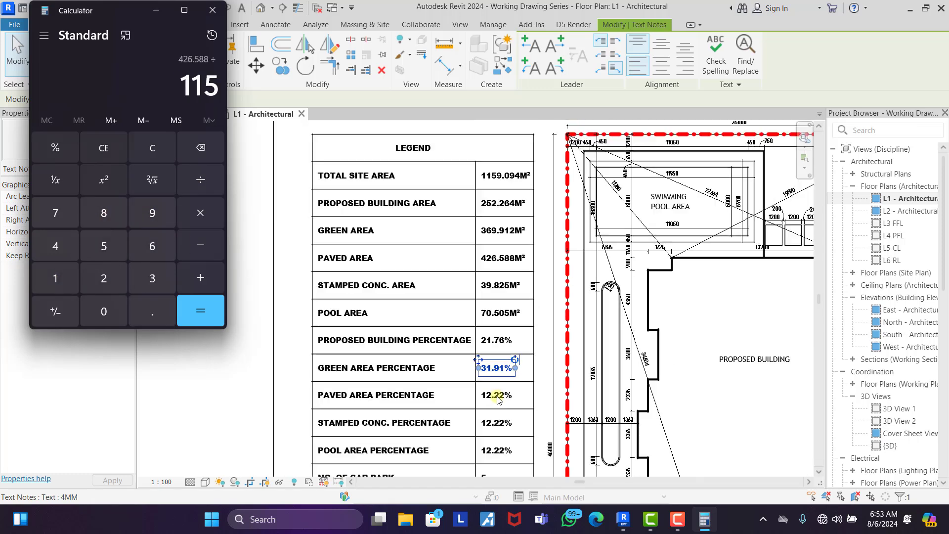
{"action": "left_click", "coordinate": [166, 218]}
{"action": "left_click", "coordinate": [132, 305]}
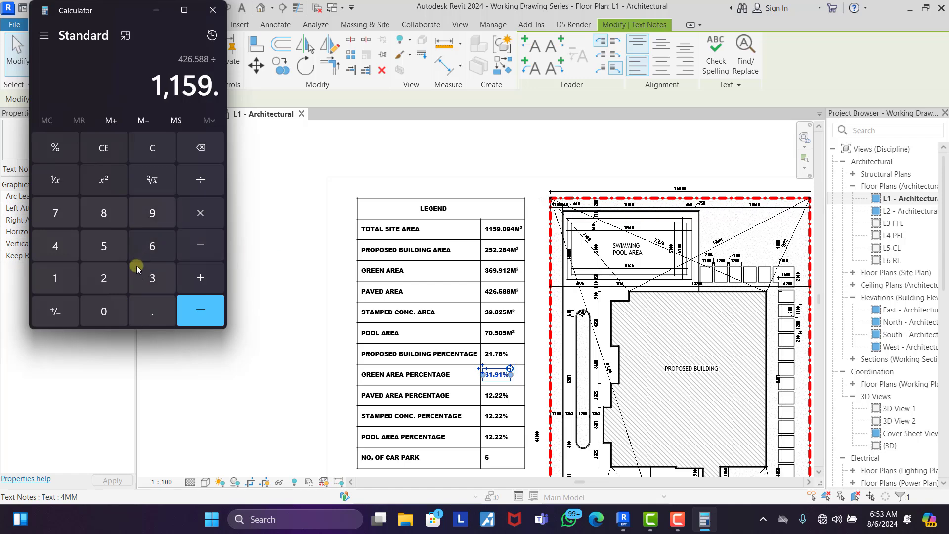
{"action": "left_click", "coordinate": [99, 306]}
{"action": "left_click", "coordinate": [150, 213]}
{"action": "left_click", "coordinate": [55, 250]}
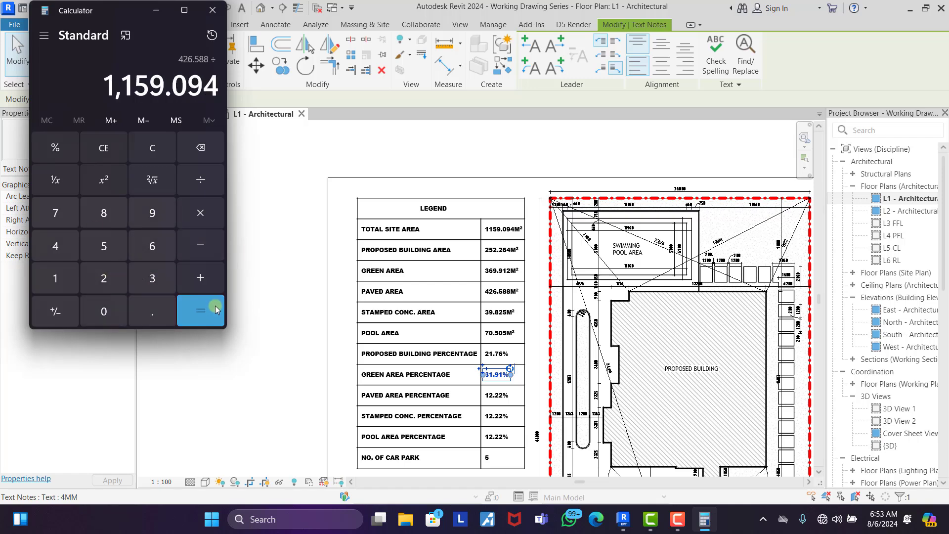
{"action": "left_click", "coordinate": [201, 310]}
- Multiply the quotient by 100 to get the paved area percentage
{"action": "left_click", "coordinate": [200, 214]}
{"action": "left_click", "coordinate": [64, 278]}
{"action": "left_click", "coordinate": [103, 314]}
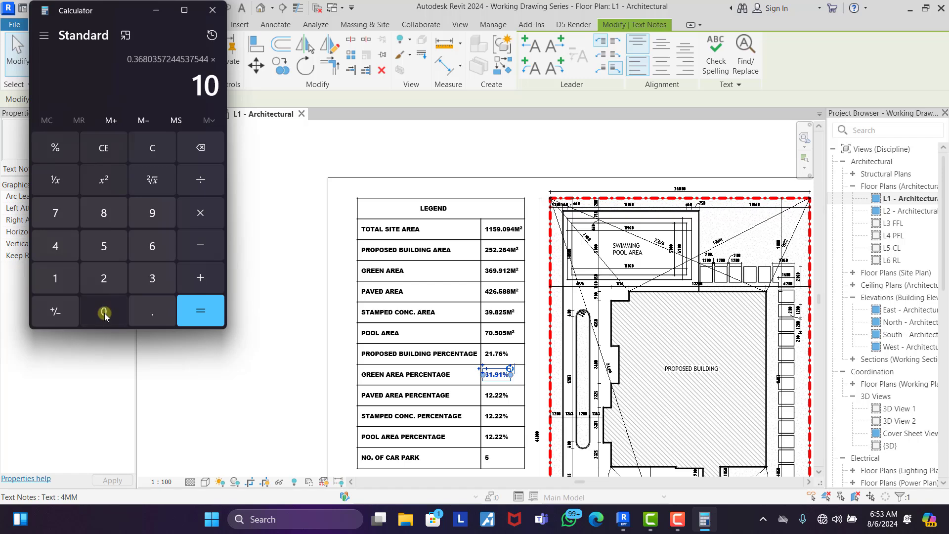
{"action": "left_click", "coordinate": [105, 313]}
{"action": "left_click", "coordinate": [200, 311]}
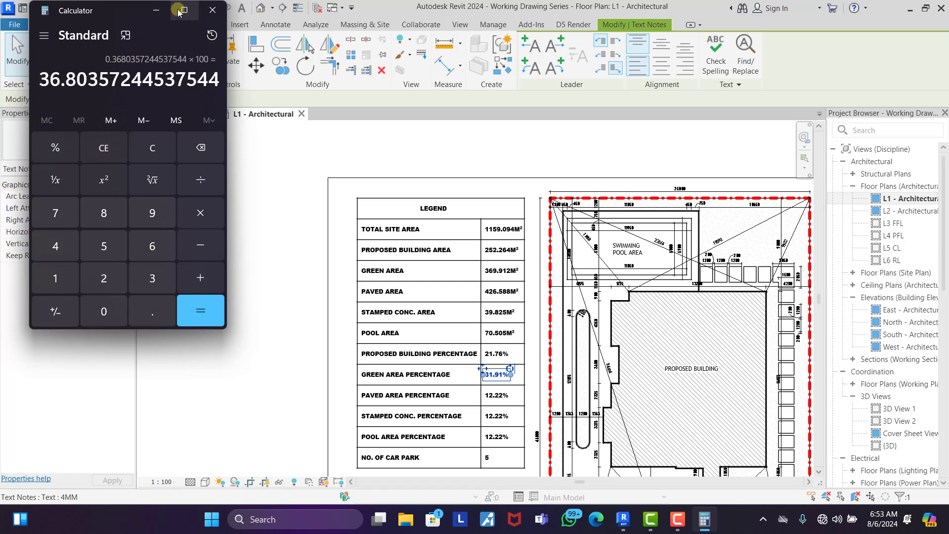
- Switch to Revit and change the legend's PAVED AREA PERCENTAGE value to 36.80%
{"action": "left_click", "coordinate": [156, 10]}
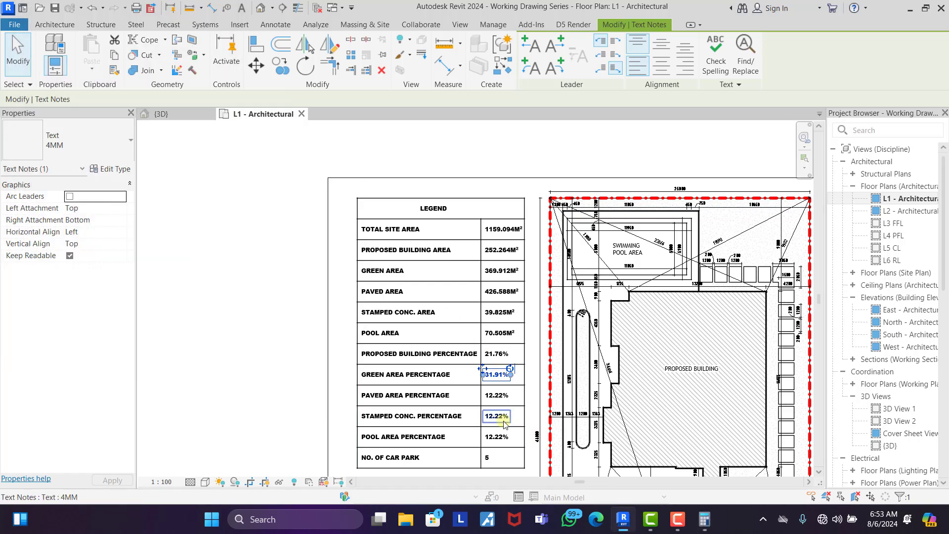
{"action": "scroll", "coordinate": [502, 412], "scroll_direction": "up", "scroll_amount": 4}
{"action": "double_click", "coordinate": [464, 368]}
{"action": "left_click", "coordinate": [468, 371]}
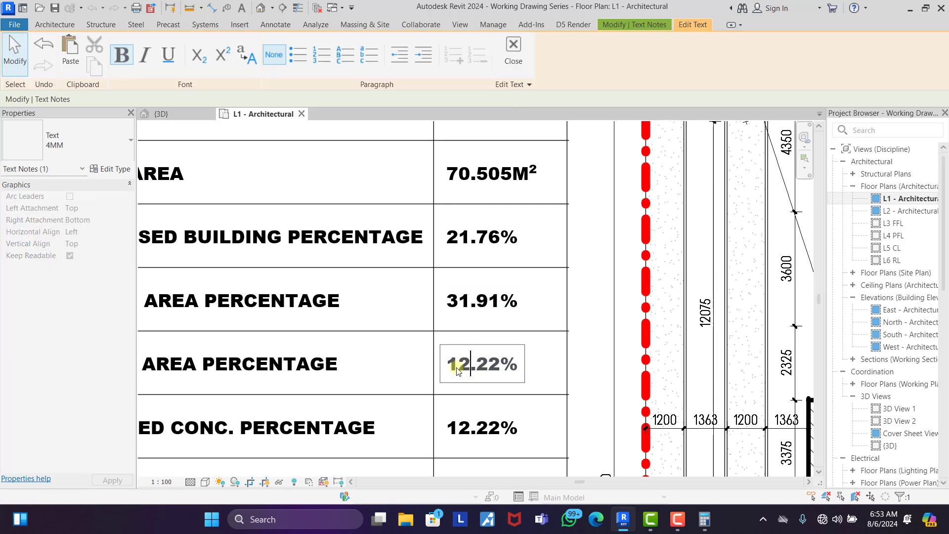
{"action": "key", "text": "BackSpace"}
{"action": "key", "text": "BackSpace"}
{"action": "type", "text": "36."}
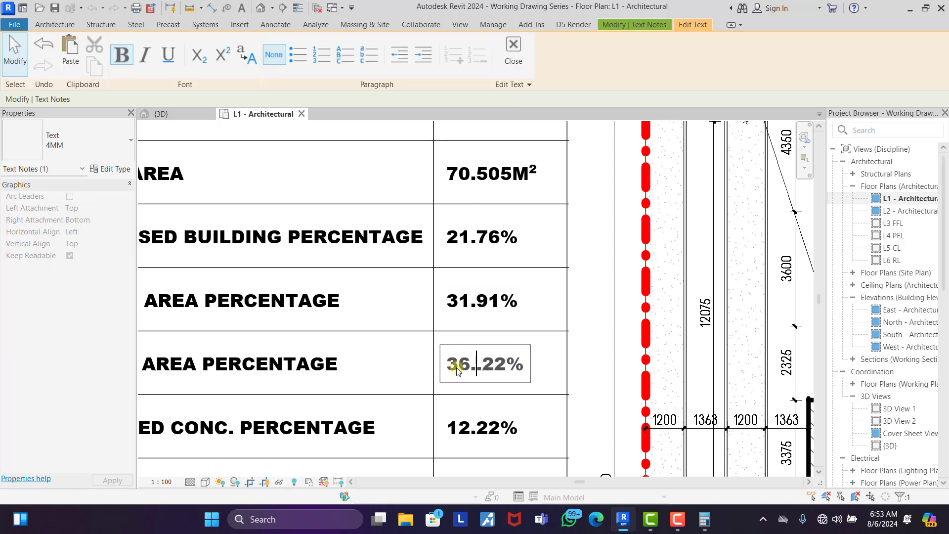
{"action": "type", "text": "80"}
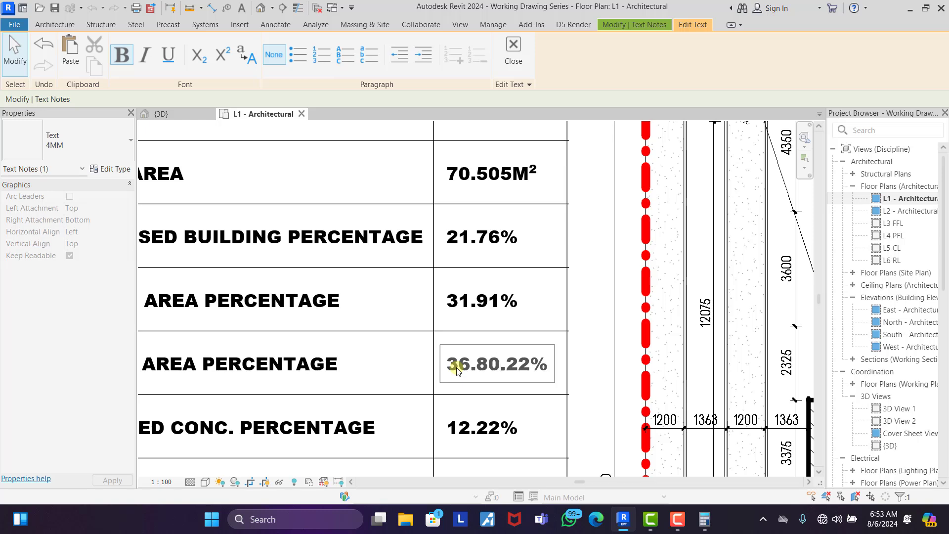
{"action": "key", "text": "BackSpace"}
{"action": "key", "text": "BackSpace"}
{"action": "key", "text": "BackSpace"}
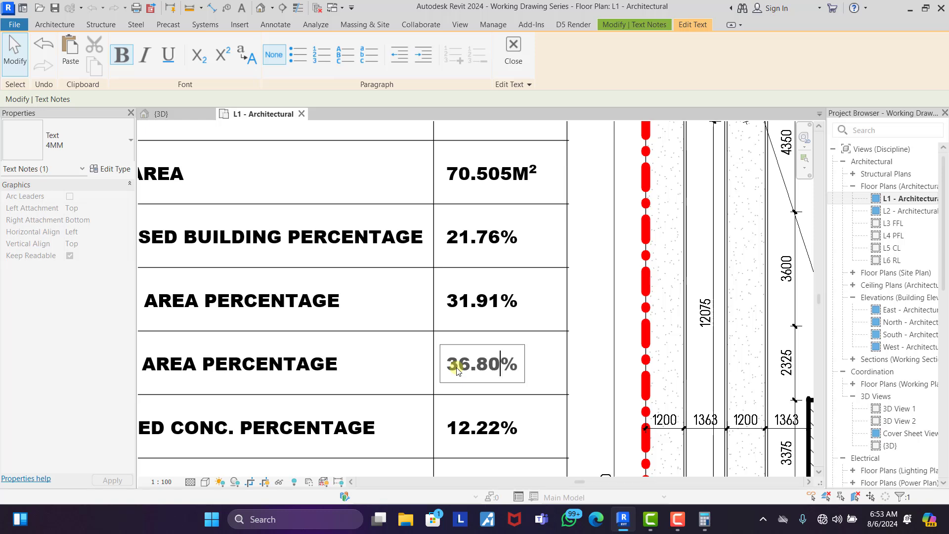
{"action": "left_click", "coordinate": [588, 279]}
- Return to the Calculator, clear it and enter the stamped concrete area, 39.825, from the legend as the number to divide
{"action": "scroll", "coordinate": [392, 379], "scroll_direction": "down", "scroll_amount": 4}
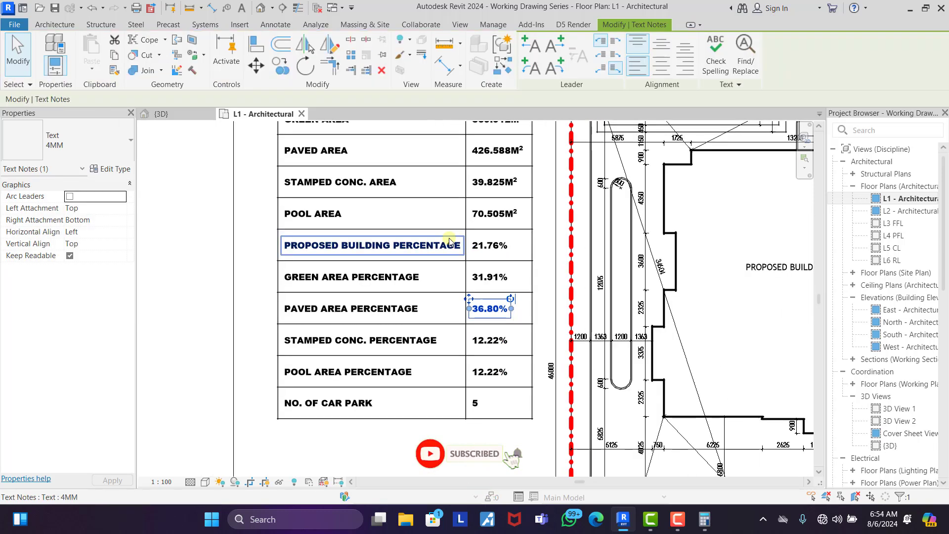
{"action": "scroll", "coordinate": [392, 379], "scroll_direction": "down", "scroll_amount": 3}
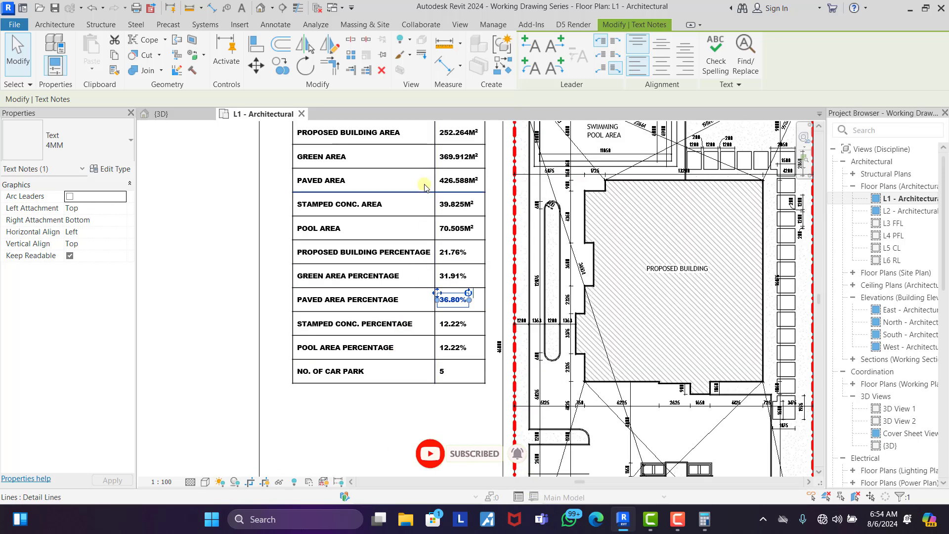
{"action": "middle_click_drag", "start_coordinate": [431, 197], "coordinate": [435, 219]}
{"action": "scroll", "coordinate": [398, 250], "scroll_direction": "up", "scroll_amount": 1}
{"action": "scroll", "coordinate": [403, 227], "scroll_direction": "up", "scroll_amount": 2}
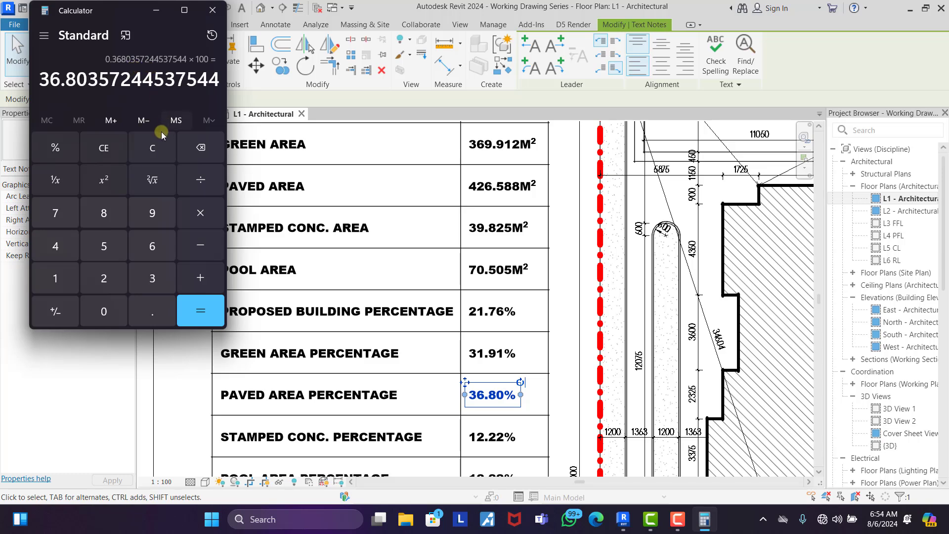
{"action": "left_click", "coordinate": [154, 148]}
{"action": "left_click", "coordinate": [153, 275]}
{"action": "left_click", "coordinate": [153, 213]}
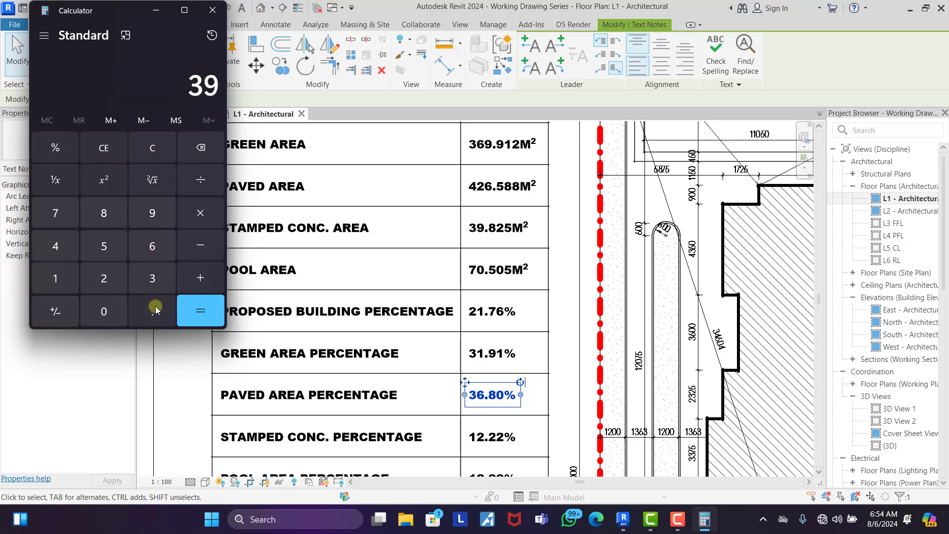
{"action": "left_click", "coordinate": [153, 310]}
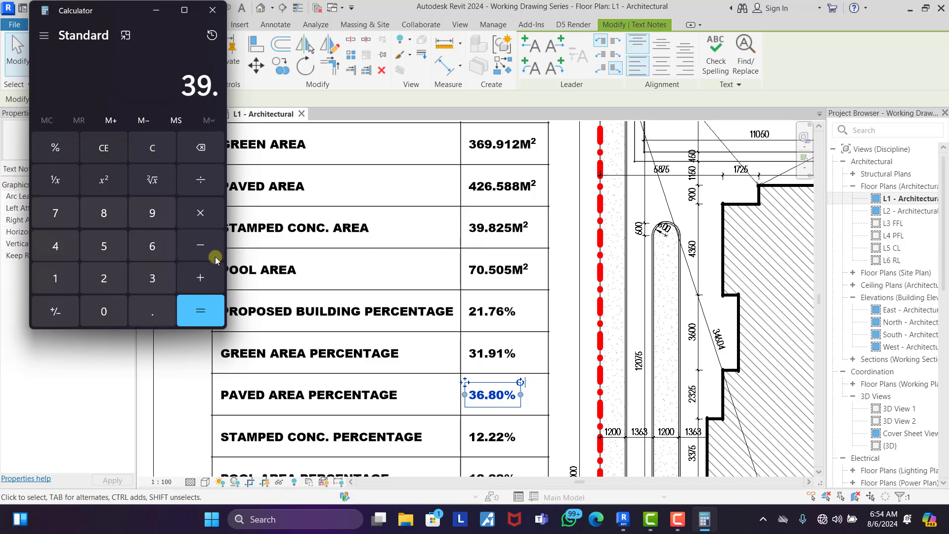
{"action": "left_click", "coordinate": [104, 213]}
{"action": "left_click", "coordinate": [104, 279]}
{"action": "left_click", "coordinate": [104, 246]}
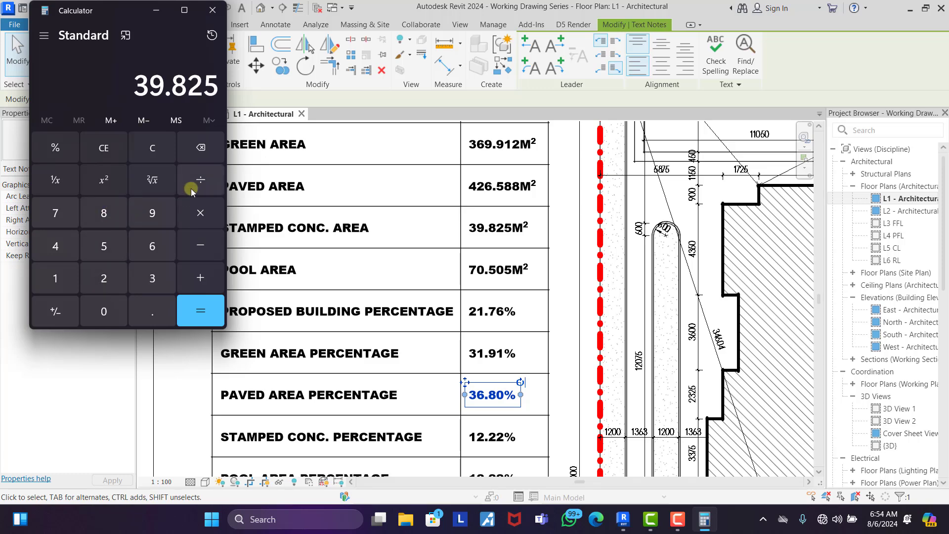
- Divide the stamped concrete area by the total site area, 1159.094
{"action": "double_click", "coordinate": [55, 285]}
{"action": "left_click", "coordinate": [104, 246]}
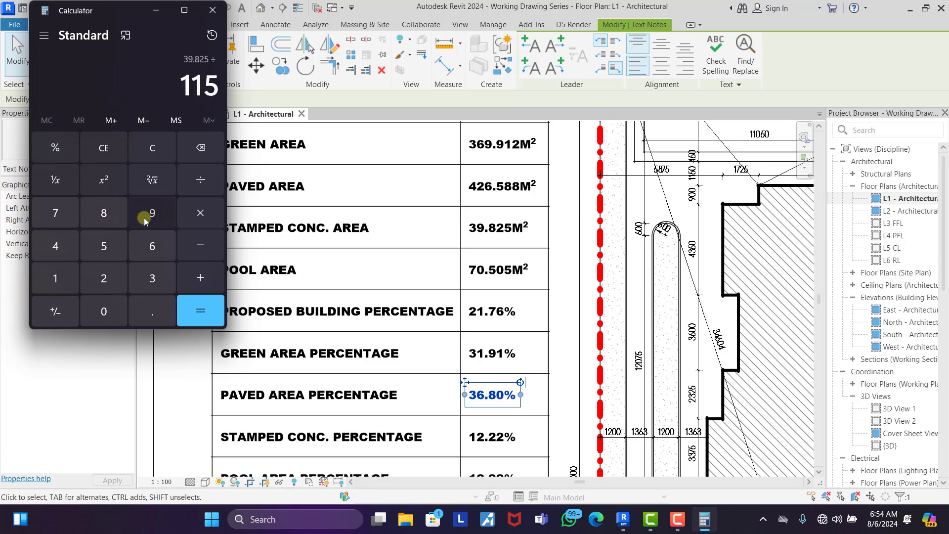
{"action": "left_click", "coordinate": [149, 214]}
{"action": "left_click", "coordinate": [152, 310]}
{"action": "left_click", "coordinate": [101, 311]}
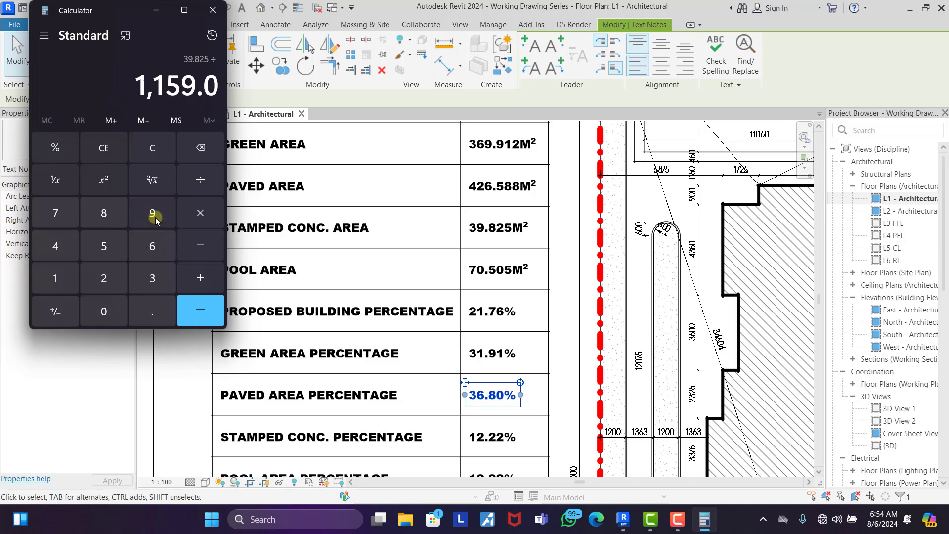
{"action": "left_click", "coordinate": [152, 213]}
{"action": "left_click", "coordinate": [59, 248]}
{"action": "left_click", "coordinate": [201, 310]}
- Multiply the stamped concrete quotient by 1000
{"action": "left_click", "coordinate": [200, 213]}
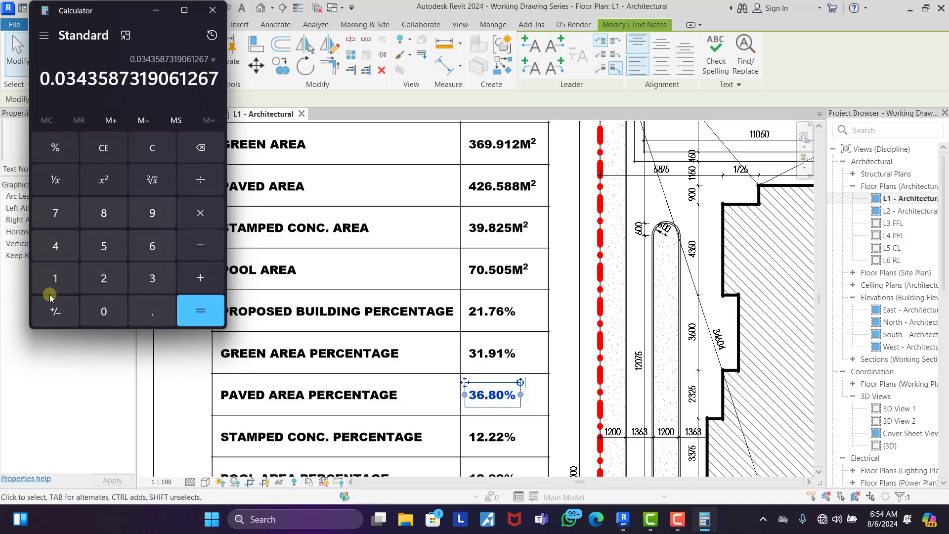
{"action": "left_click", "coordinate": [55, 279]}
{"action": "triple_click", "coordinate": [123, 311]}
{"action": "left_click", "coordinate": [201, 311]}
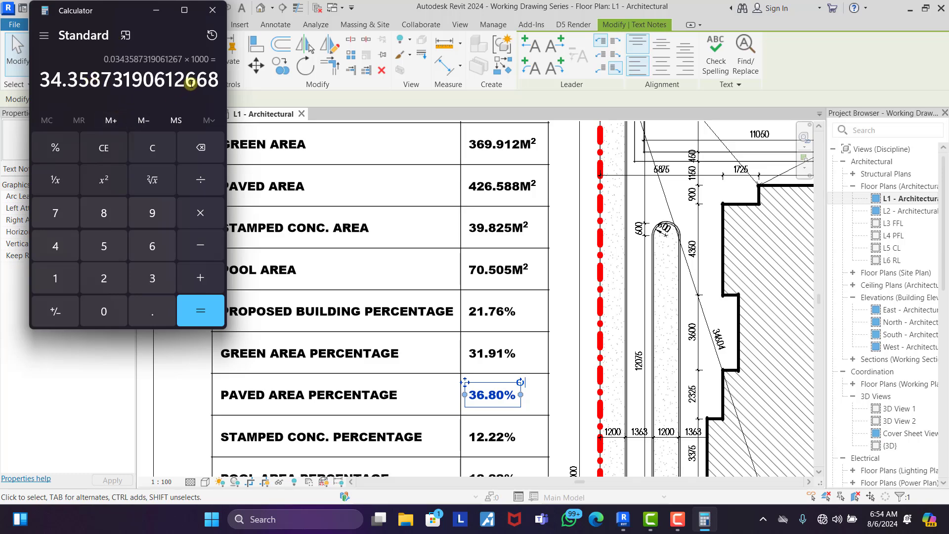
- Clear the Calculator and re-enter the stamped concrete area, 39.825, as the number to divide
{"action": "left_click", "coordinate": [152, 148]}
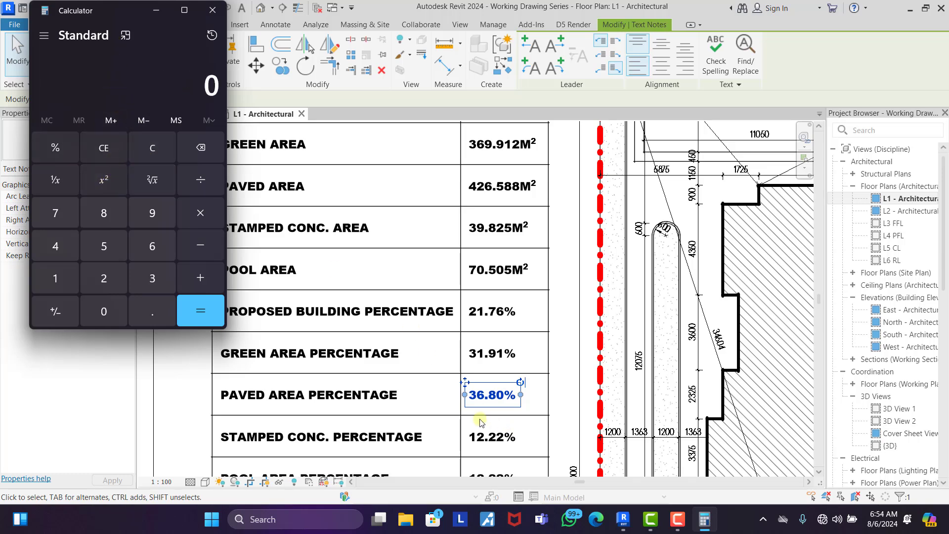
{"action": "left_click", "coordinate": [151, 279]}
{"action": "left_click", "coordinate": [148, 217]}
{"action": "left_click", "coordinate": [147, 312]}
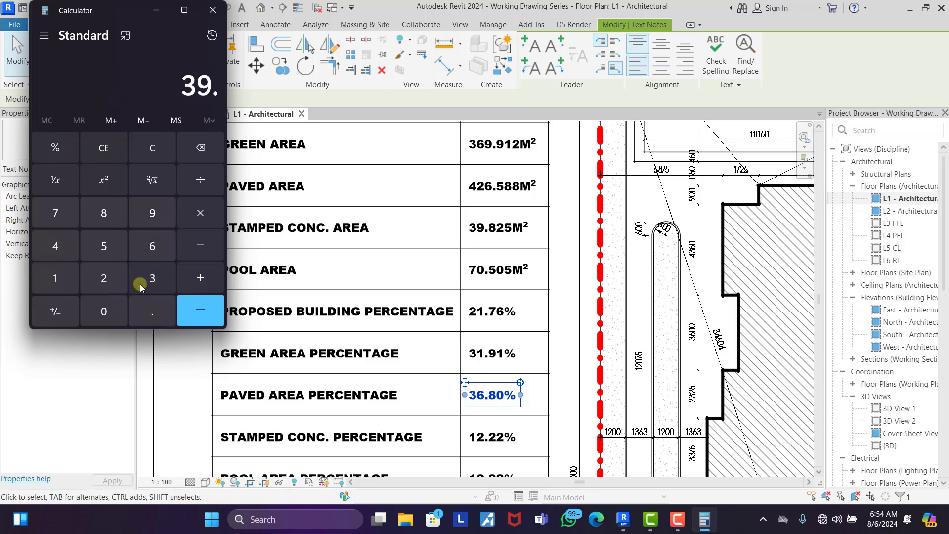
{"action": "left_click", "coordinate": [106, 213]}
{"action": "left_click", "coordinate": [106, 279]}
{"action": "left_click", "coordinate": [106, 247]}
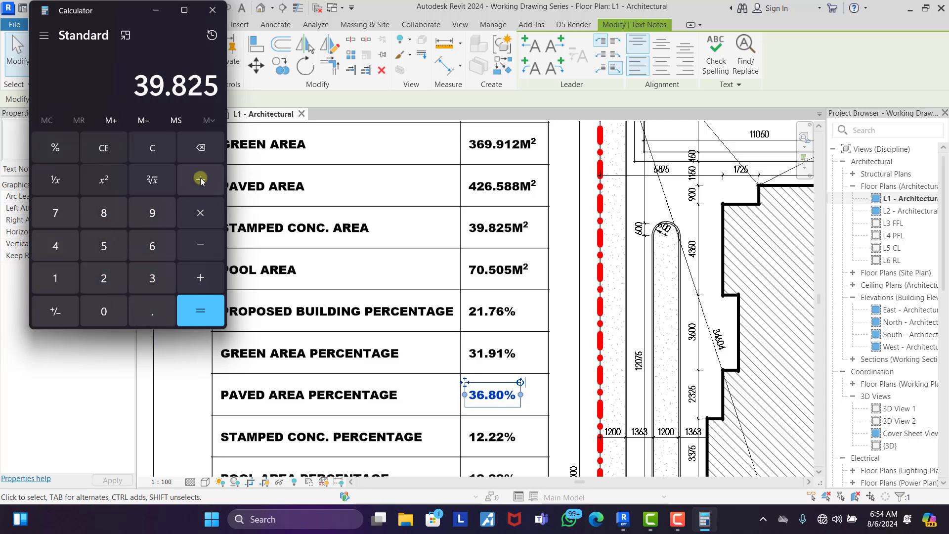
{"action": "left_click", "coordinate": [201, 179]}
- Divide the re-entered stamped concrete area by the legend's total site area, 1159.094
{"action": "scroll", "coordinate": [403, 297], "scroll_direction": "down", "scroll_amount": 3}
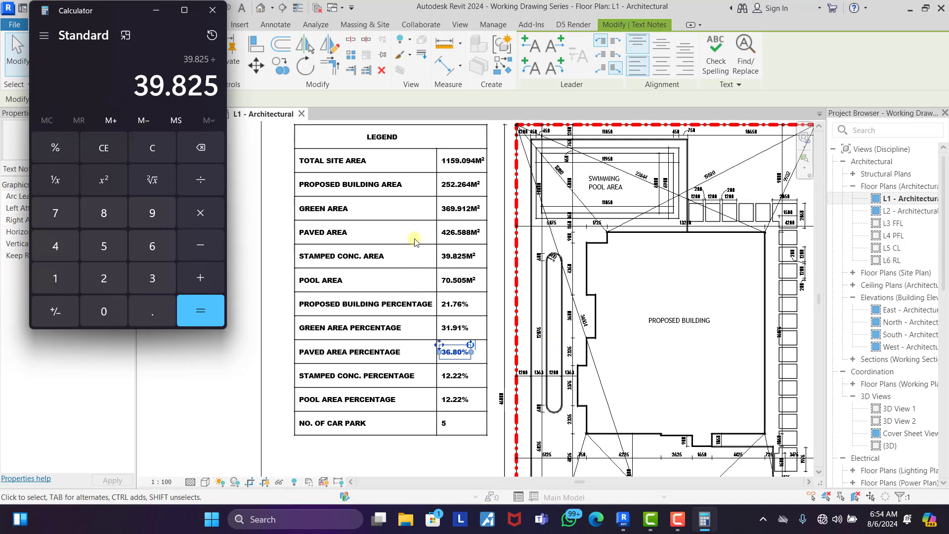
{"action": "double_click", "coordinate": [65, 277]}
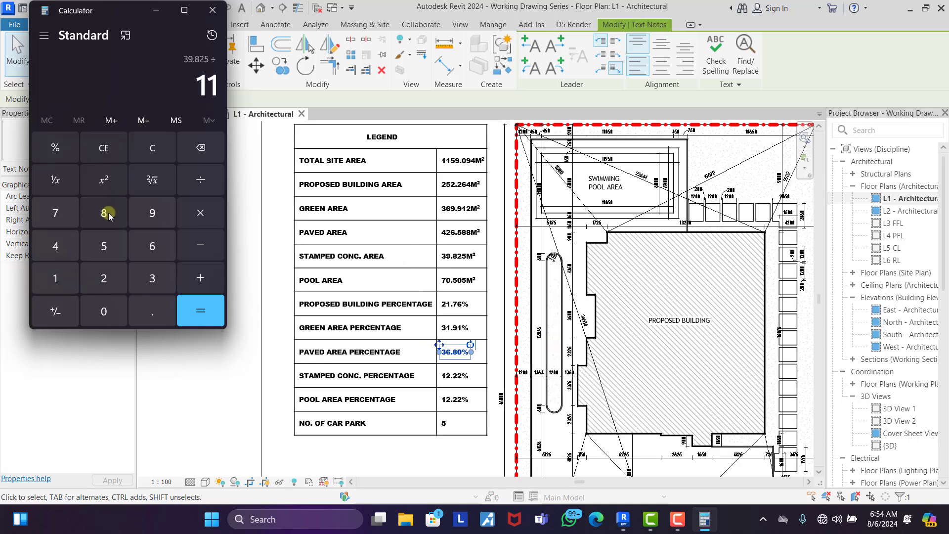
{"action": "left_click", "coordinate": [115, 240]}
{"action": "left_click", "coordinate": [155, 202]}
{"action": "left_click", "coordinate": [156, 314]}
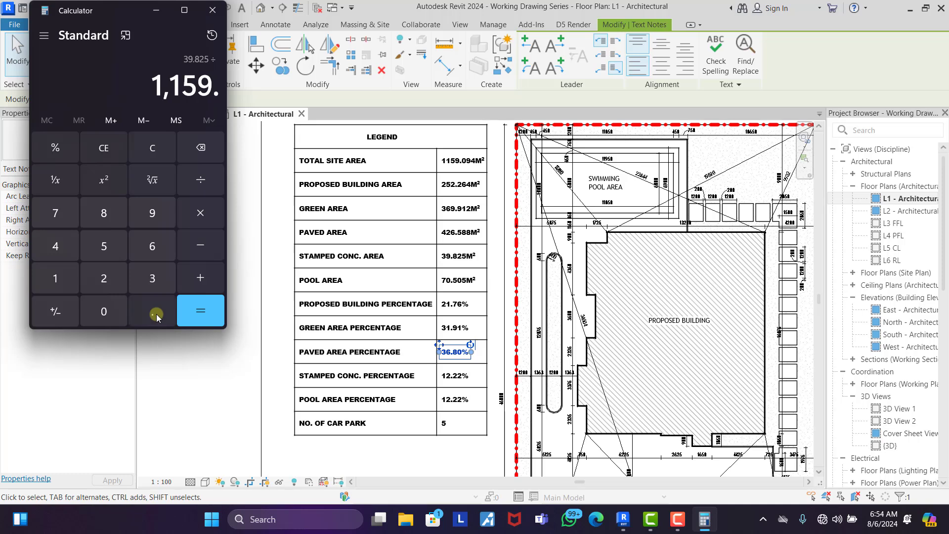
{"action": "left_click", "coordinate": [107, 314]}
{"action": "left_click", "coordinate": [152, 202]}
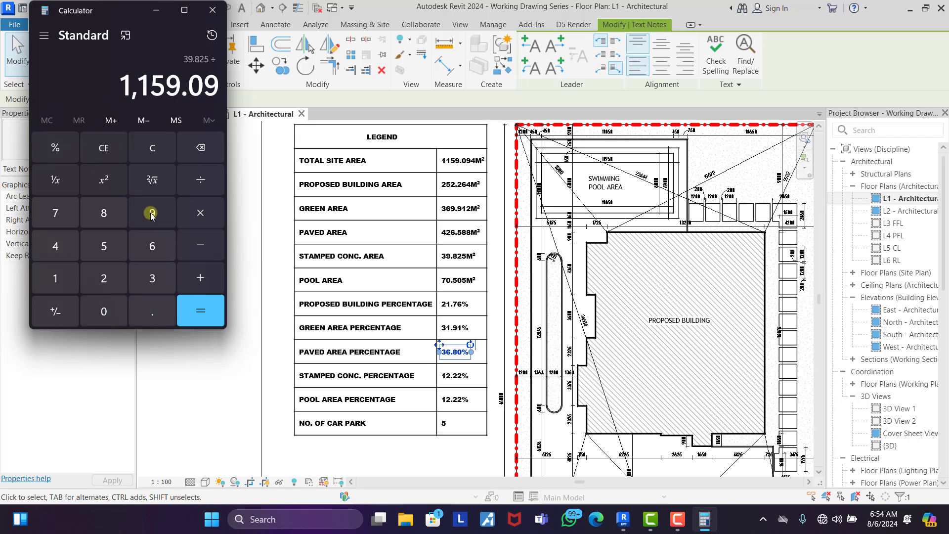
{"action": "left_click", "coordinate": [49, 249]}
{"action": "left_click", "coordinate": [204, 311]}
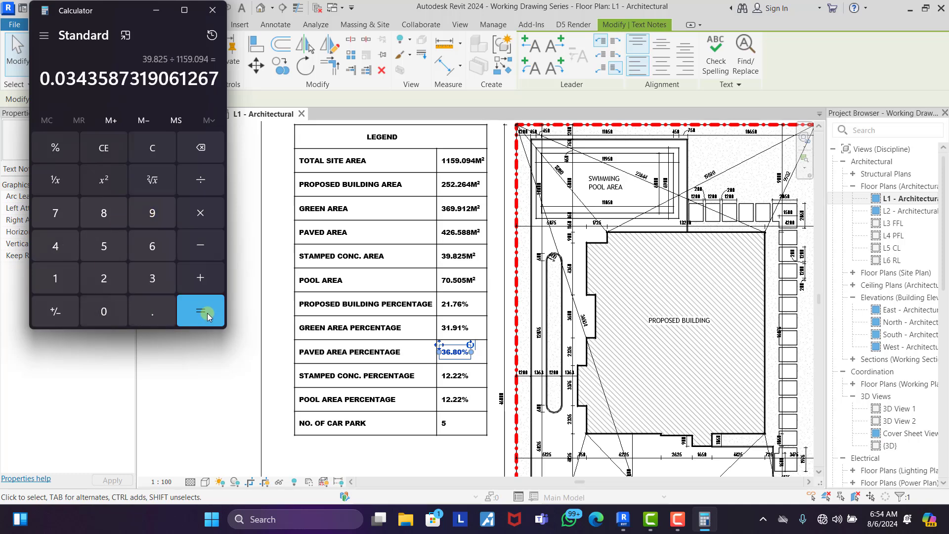
- Multiply the quotient by 100 to get the stamped concrete percentage
{"action": "left_click", "coordinate": [198, 225]}
{"action": "left_click", "coordinate": [55, 278]}
{"action": "left_click", "coordinate": [104, 312]}
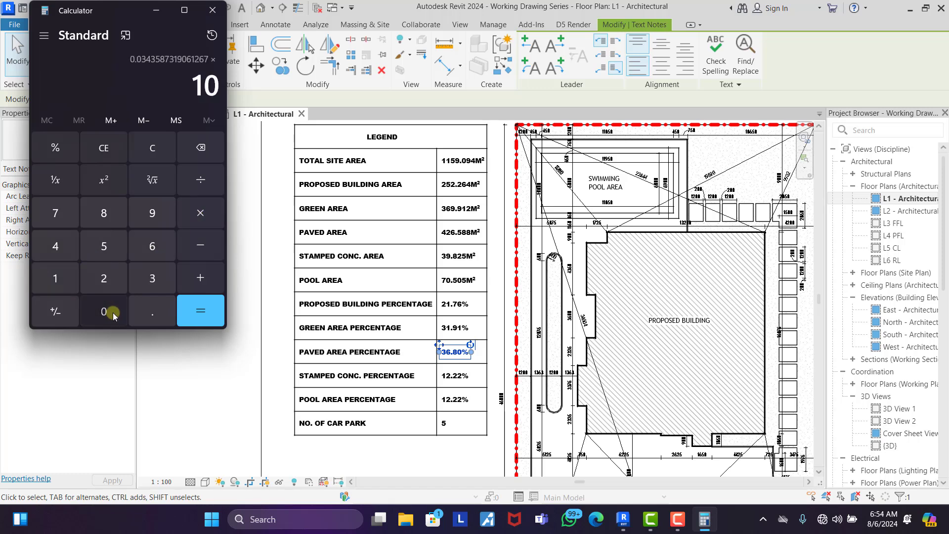
{"action": "left_click", "coordinate": [112, 313]}
{"action": "left_click", "coordinate": [192, 316]}
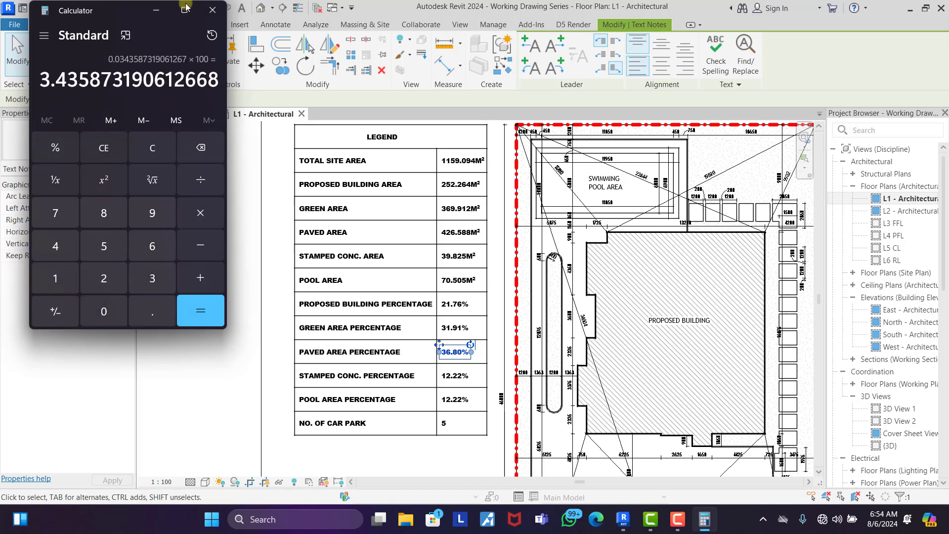
- Switch to Revit and try changing the legend's PAVED AREA PERCENTAGE value to 3.44%
{"action": "left_click", "coordinate": [399, 236]}
{"action": "scroll", "coordinate": [468, 407], "scroll_direction": "up", "scroll_amount": 5}
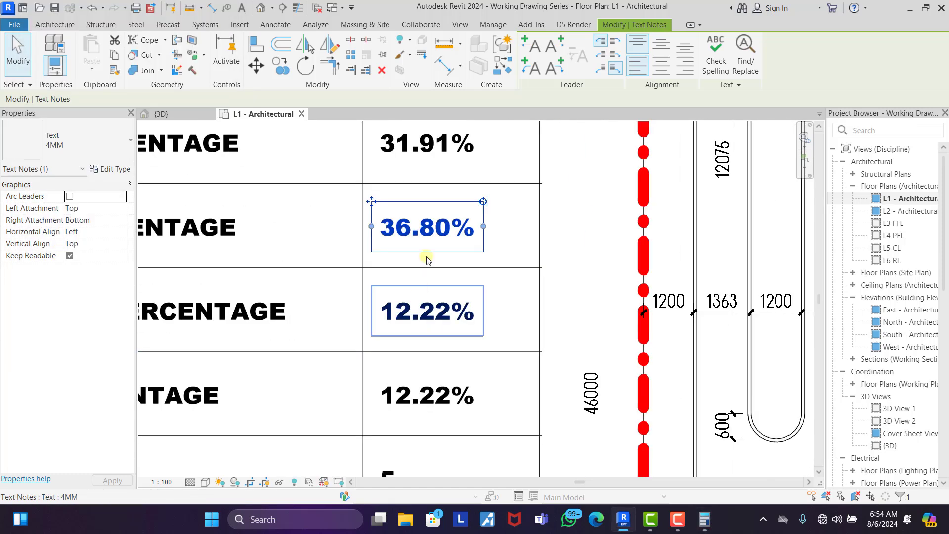
{"action": "double_click", "coordinate": [416, 227]}
{"action": "key", "text": "BackSpace"}
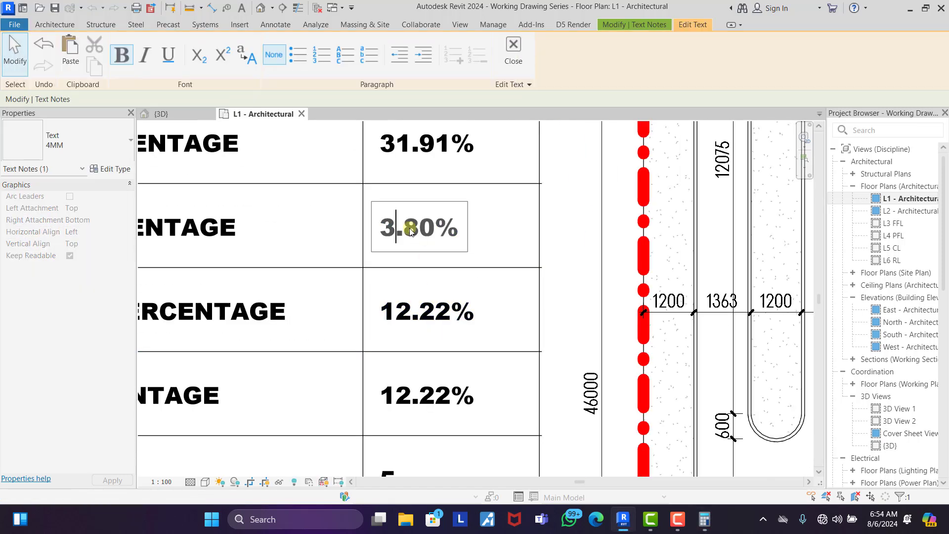
{"action": "key", "text": "Right"}
{"action": "key", "text": "Right"}
{"action": "key", "text": "BackSpace"}
{"action": "key", "text": "BackSpace"}
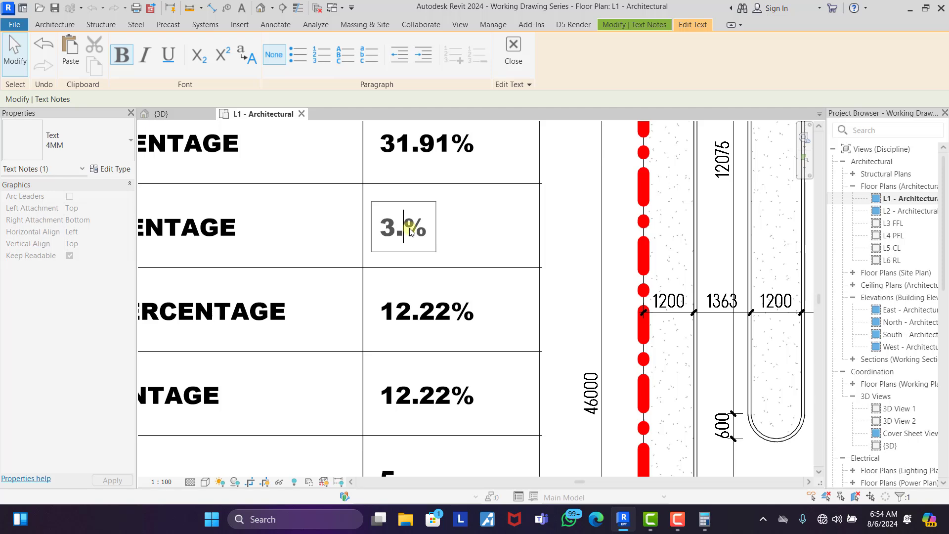
{"action": "type", "text": "44"}
{"action": "left_click", "coordinate": [482, 213]}
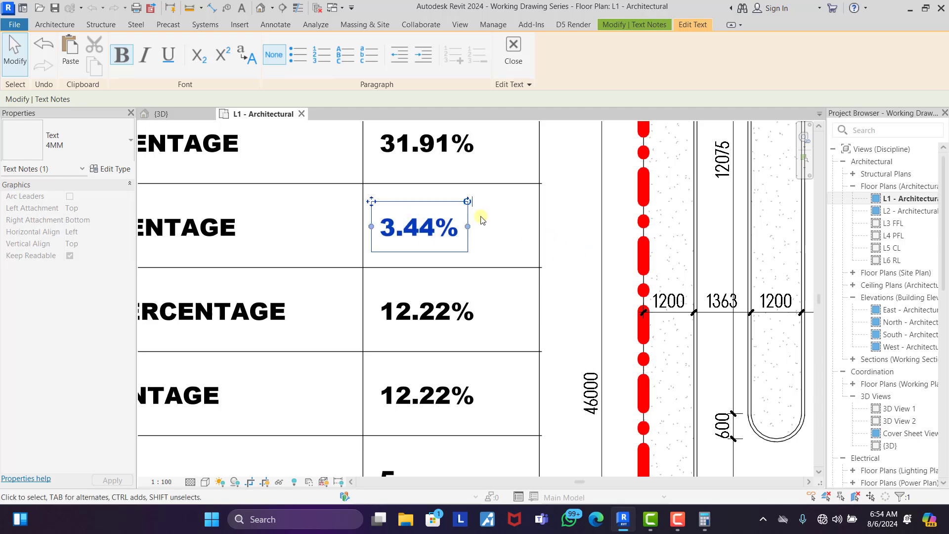
{"action": "scroll", "coordinate": [538, 227], "scroll_direction": "down", "scroll_amount": 3}
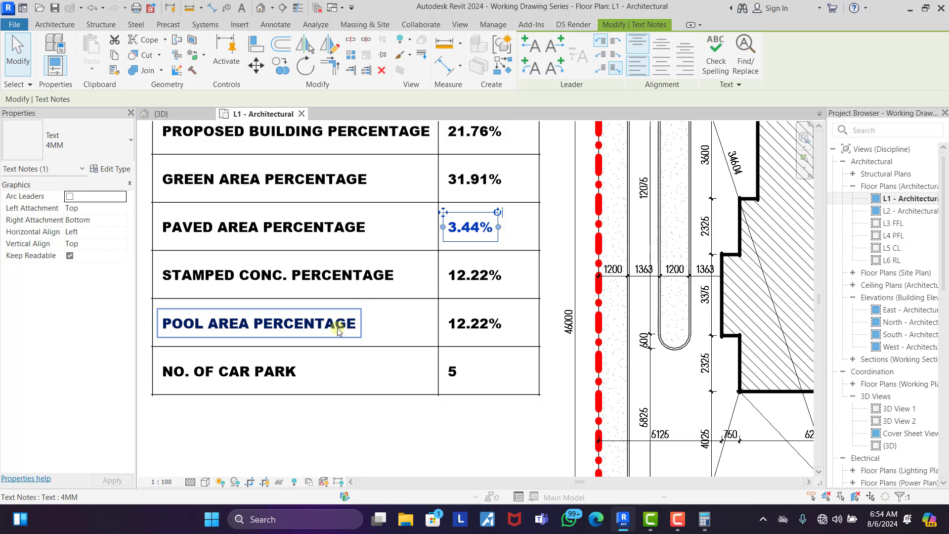
{"action": "scroll", "coordinate": [335, 329], "scroll_direction": "down", "scroll_amount": 3}
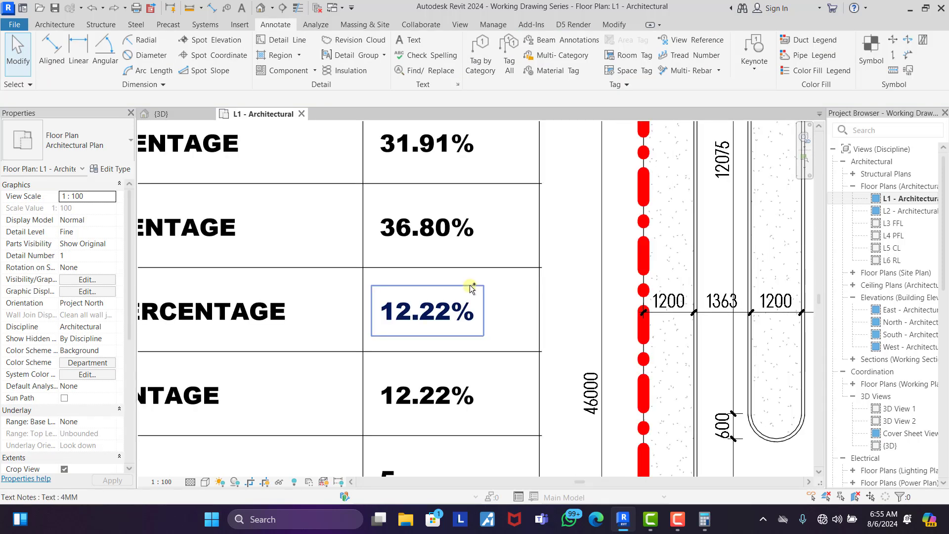
- Set the legend's STAMPED CONC. PERCENTAGE value to 3.44%
{"action": "double_click", "coordinate": [411, 310]}
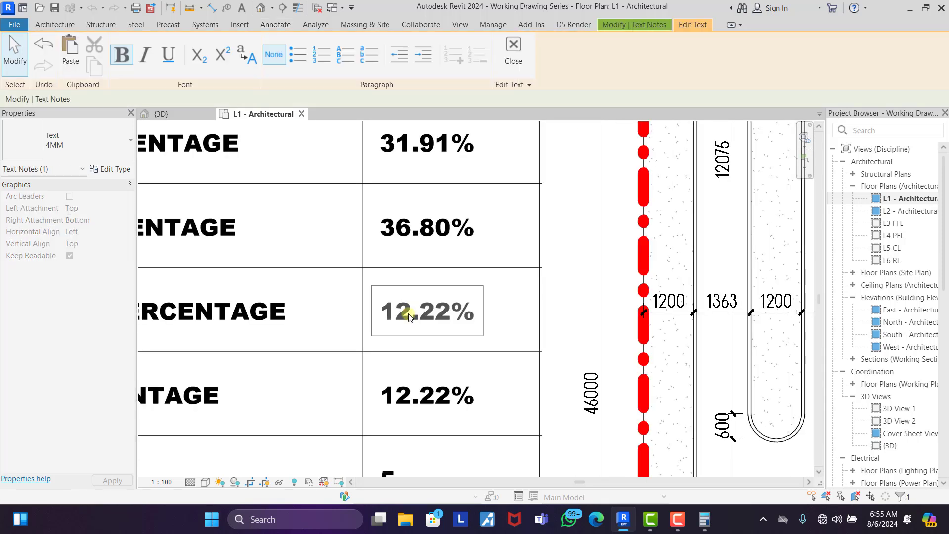
{"action": "key", "text": "BackSpace"}
{"action": "key", "text": "BackSpace"}
{"action": "type", "text": "3"}
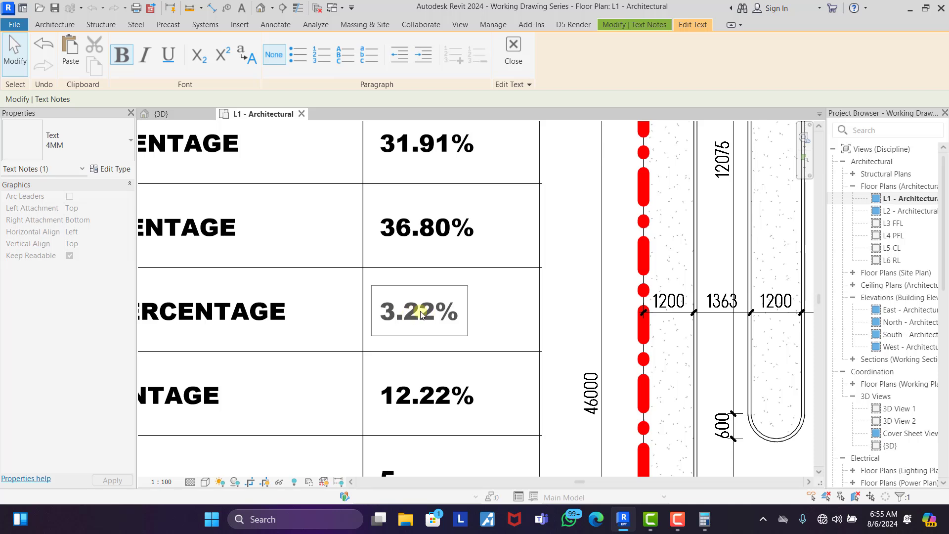
{"action": "key", "text": "BackSpace"}
{"action": "key", "text": "BackSpace"}
{"action": "type", "text": "44"}
{"action": "left_click", "coordinate": [511, 297]}
{"action": "scroll", "coordinate": [509, 297], "scroll_direction": "down", "scroll_amount": 5}
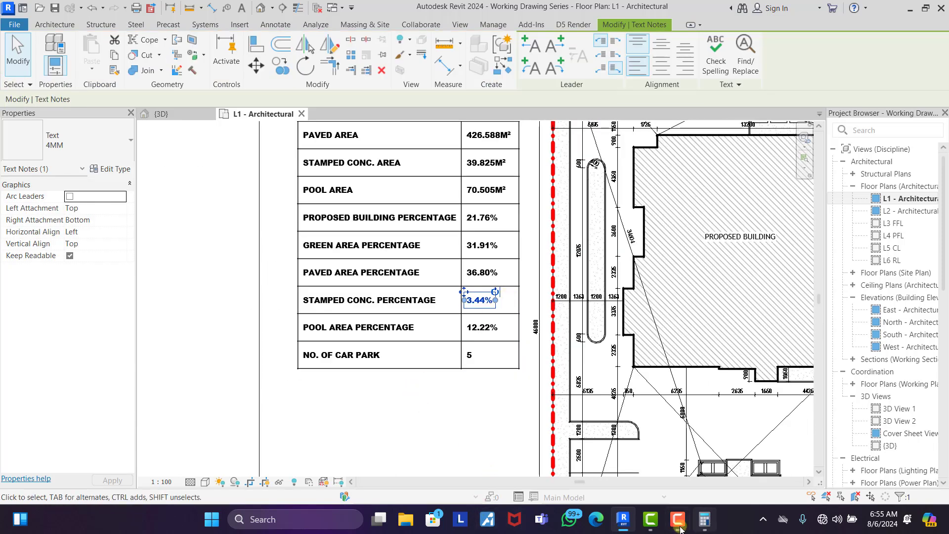
- Switch to Calculator, clear it, and enter the pool area, 70.505, as the number to divide
{"action": "left_click", "coordinate": [705, 519]}
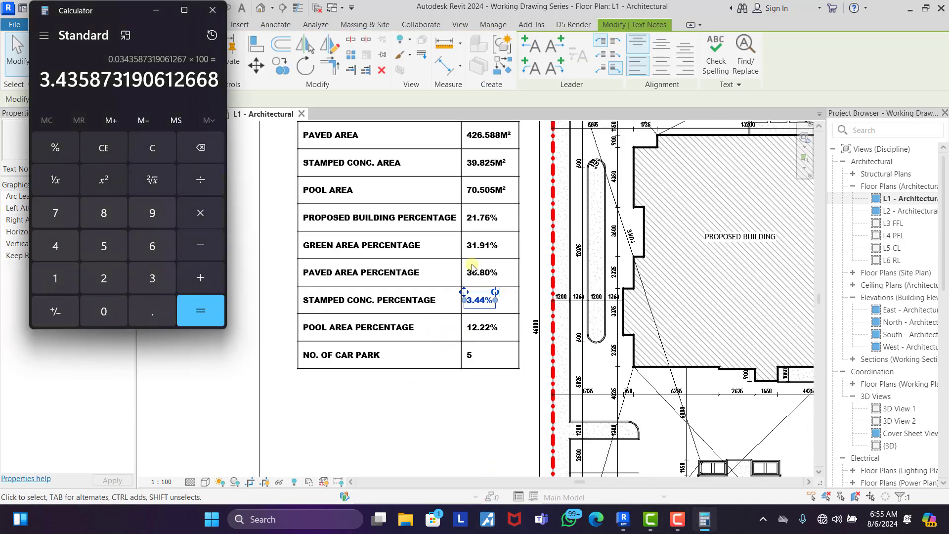
{"action": "left_click", "coordinate": [163, 150]}
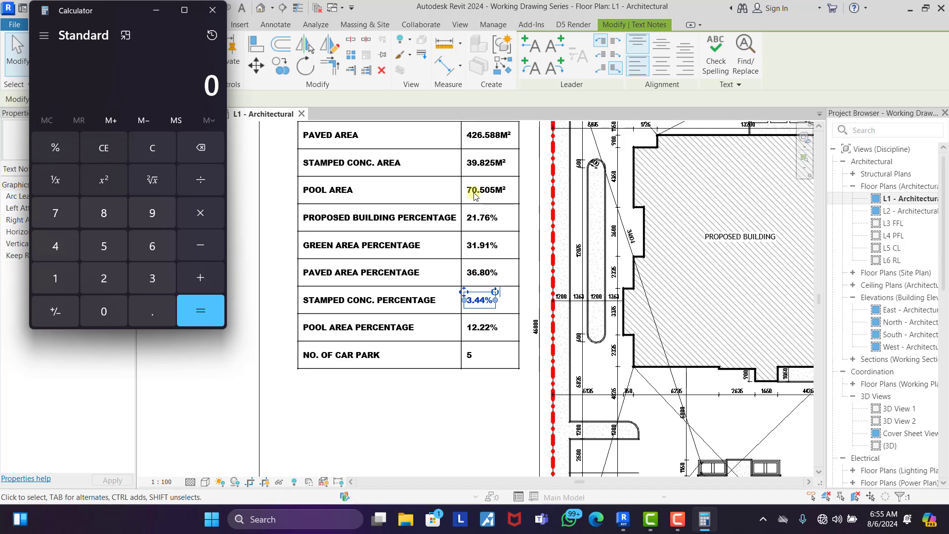
{"action": "left_click", "coordinate": [55, 213]}
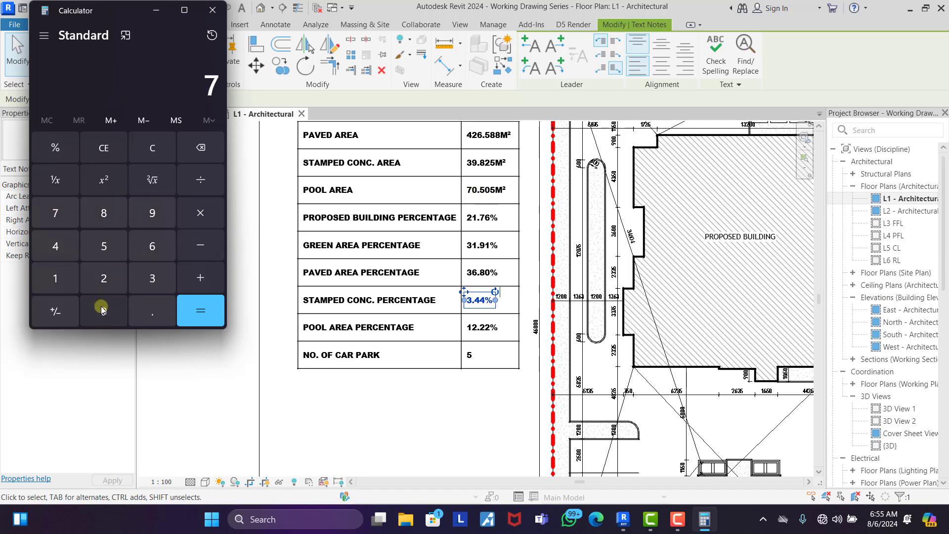
{"action": "left_click", "coordinate": [104, 310]}
{"action": "left_click", "coordinate": [152, 310]}
{"action": "left_click", "coordinate": [114, 257]}
{"action": "left_click", "coordinate": [110, 316]}
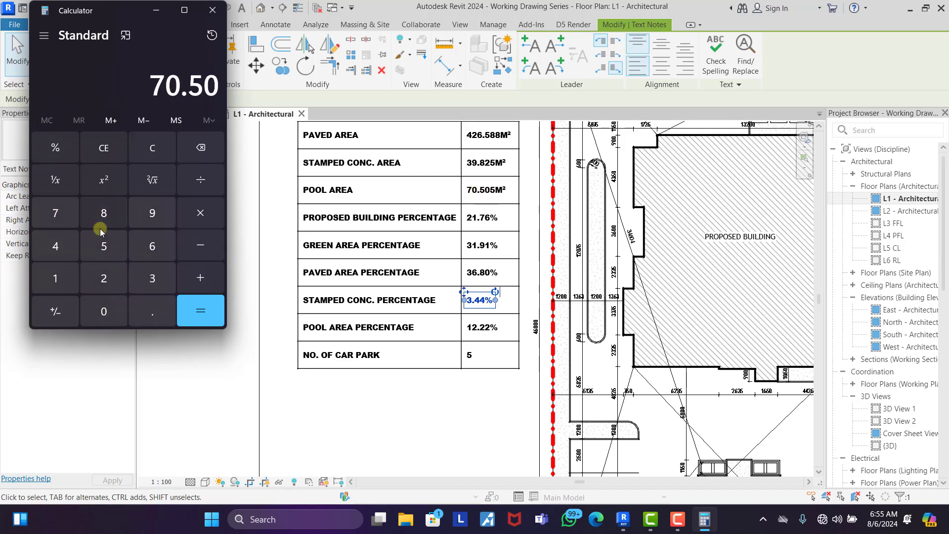
{"action": "left_click", "coordinate": [101, 248]}
- Divide the pool area by the total site area, 1159.094
{"action": "left_click", "coordinate": [199, 181]}
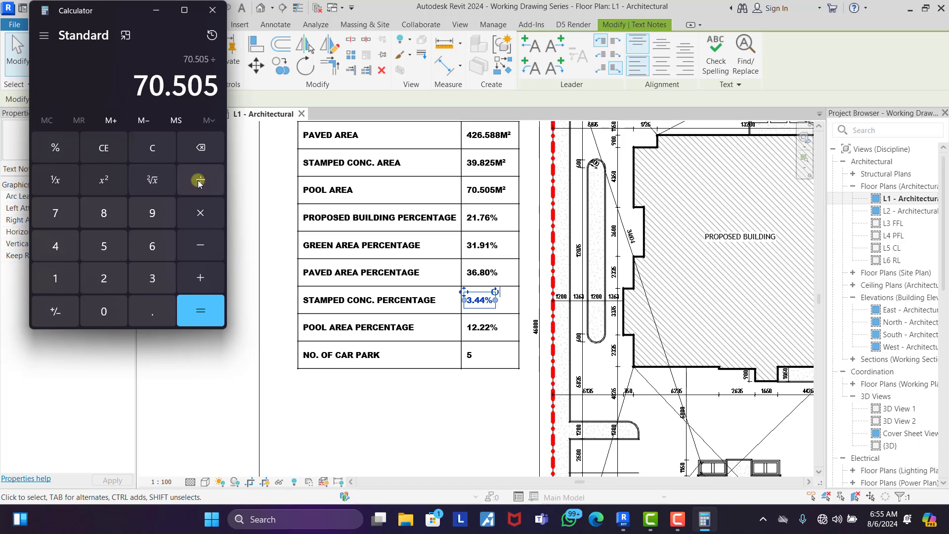
{"action": "double_click", "coordinate": [64, 278]}
{"action": "left_click", "coordinate": [103, 245]}
{"action": "left_click", "coordinate": [148, 212]}
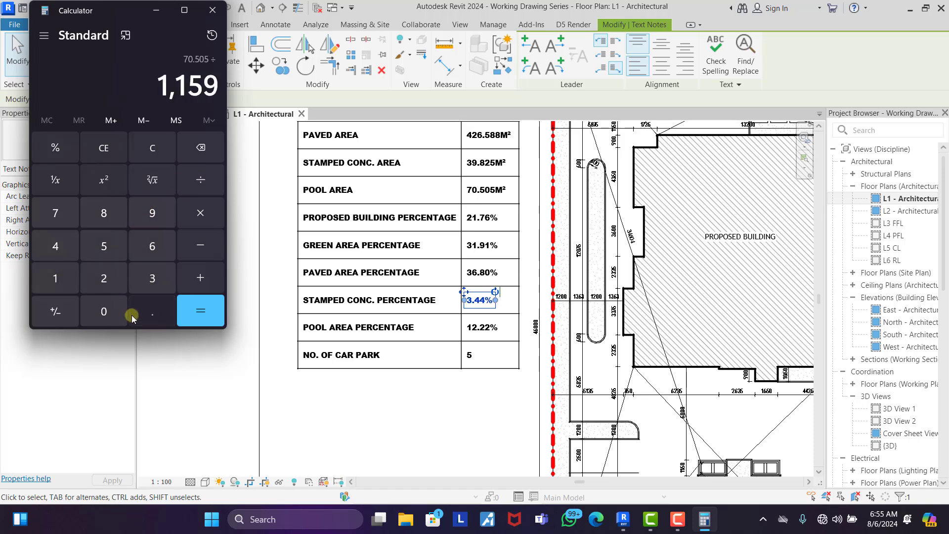
{"action": "left_click", "coordinate": [149, 312]}
{"action": "left_click", "coordinate": [104, 312]}
{"action": "left_click", "coordinate": [153, 212]}
{"action": "left_click", "coordinate": [55, 245]}
{"action": "left_click", "coordinate": [200, 311]}
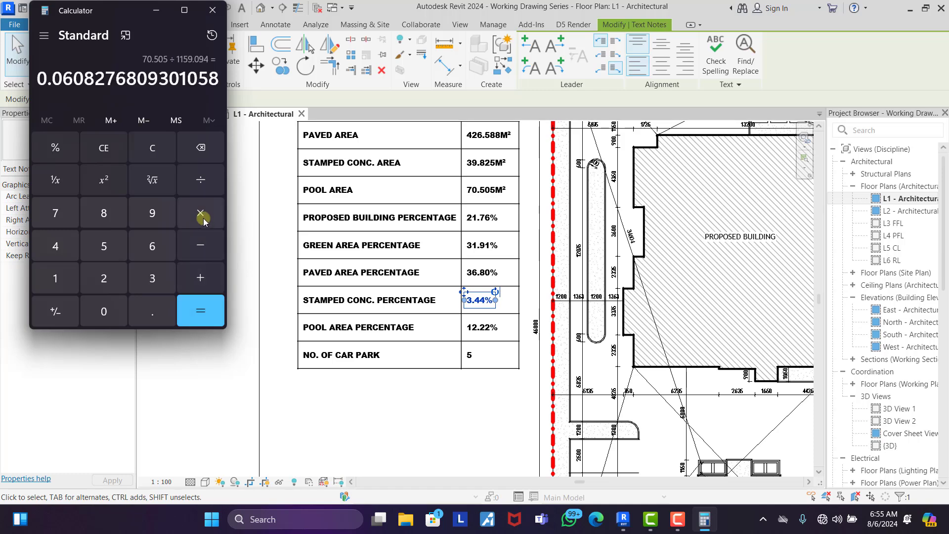
- Multiply the quotient by 100 to get the pool area percentage
{"action": "left_click", "coordinate": [56, 278]}
{"action": "left_click", "coordinate": [104, 311]}
{"action": "left_click", "coordinate": [104, 311]}
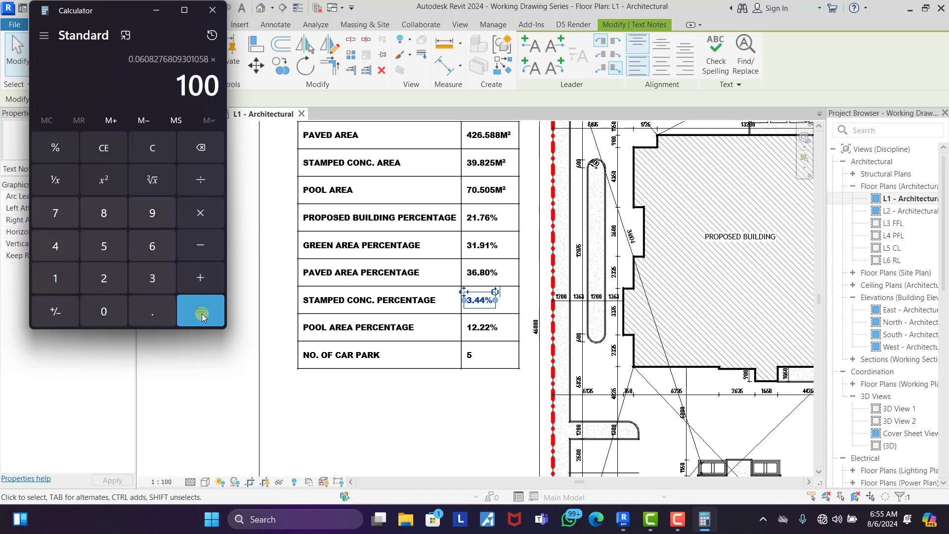
{"action": "left_click", "coordinate": [200, 311]}
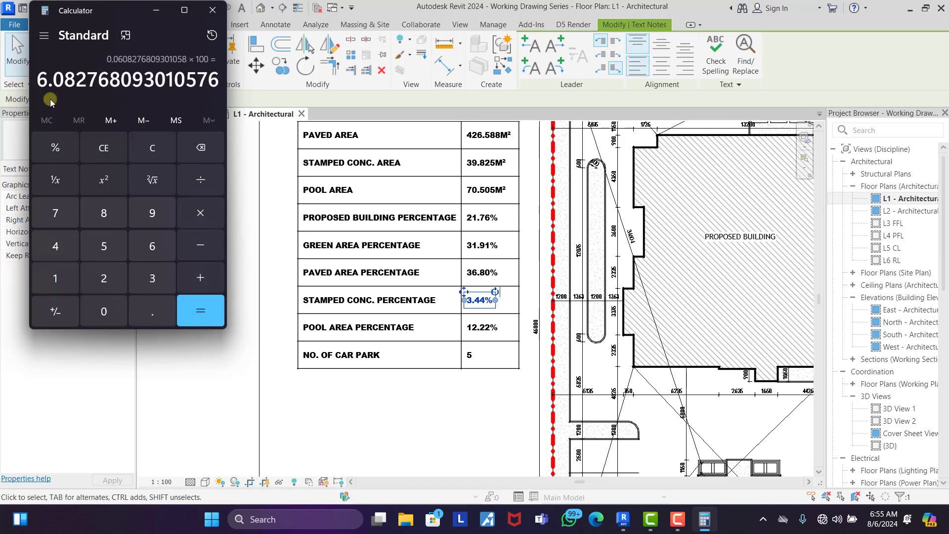
- Return to Revit and set the legend's POOL AREA PERCENTAGE value to 6.08%
{"action": "left_click", "coordinate": [157, 12]}
{"action": "scroll", "coordinate": [472, 354], "scroll_direction": "up", "scroll_amount": 5}
{"action": "left_click", "coordinate": [462, 295]}
{"action": "left_click", "coordinate": [484, 303]}
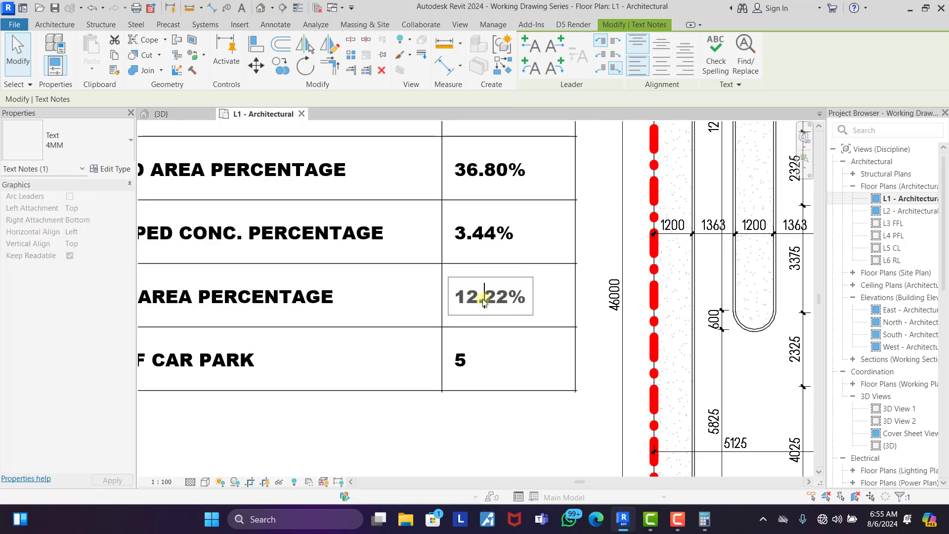
{"action": "key", "text": "BackSpace"}
{"action": "key", "text": "BackSpace"}
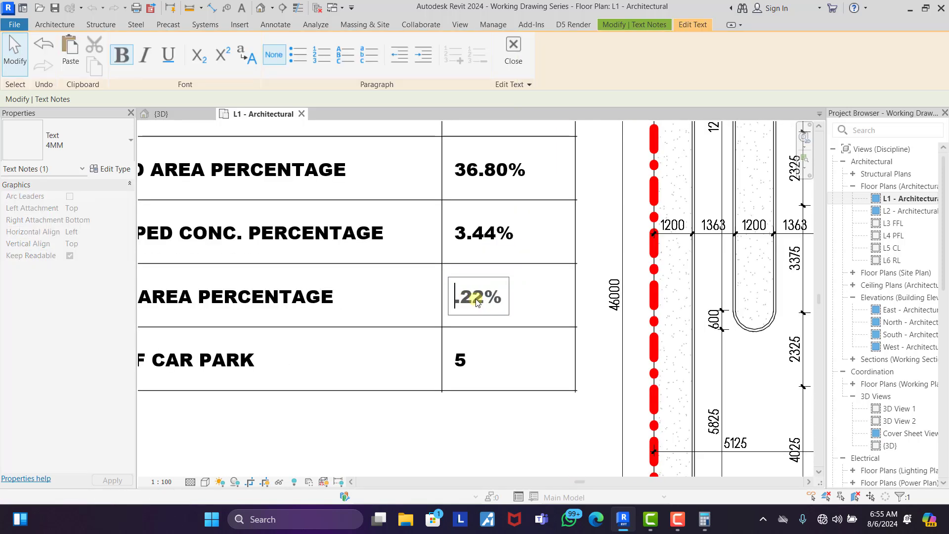
{"action": "type", "text": "6"}
{"action": "key", "text": "BackSpace"}
{"action": "key", "text": "BackSpace"}
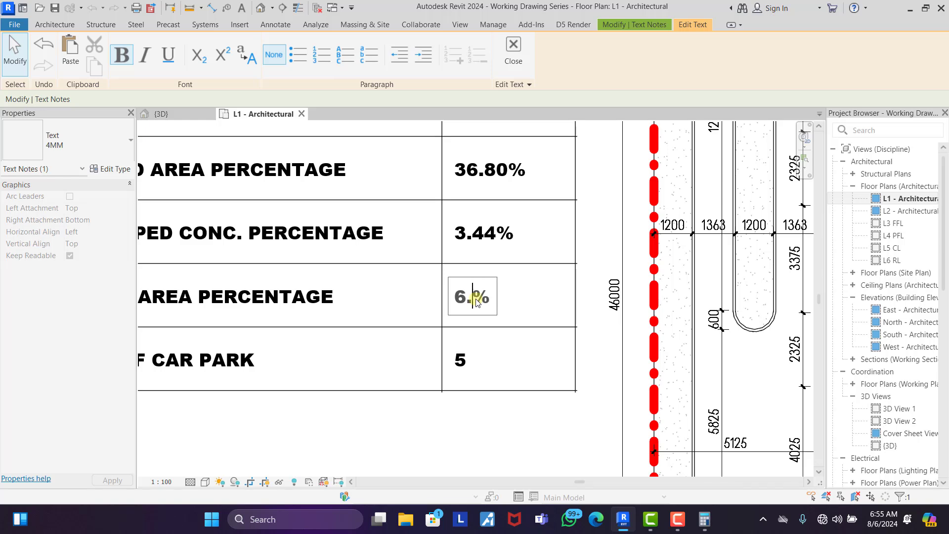
{"action": "type", "text": "08"}
{"action": "left_click", "coordinate": [568, 310]}
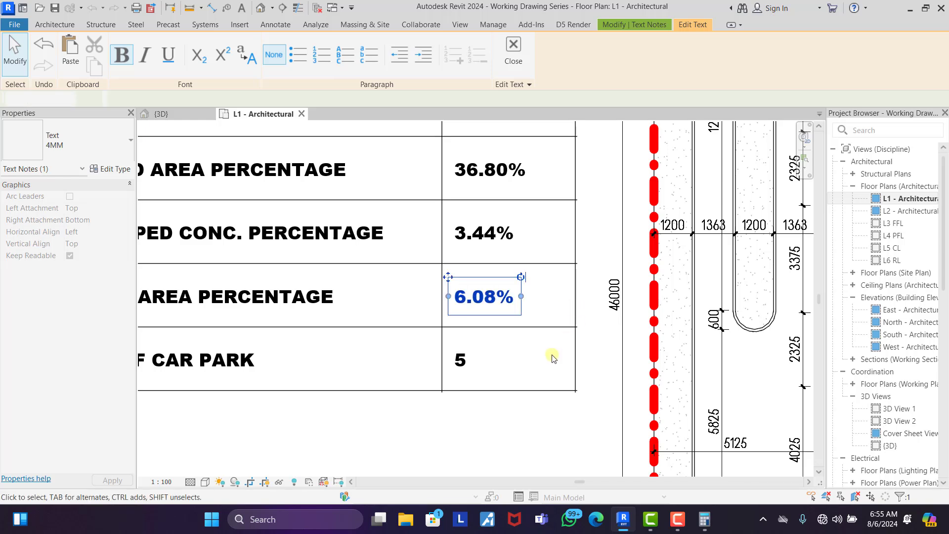
- Switch to Calculator, clear it, and enter the proposed building percentage, 21.76, to begin summing the legend's percentages
{"action": "scroll", "coordinate": [543, 388], "scroll_direction": "down", "scroll_amount": 3}
{"action": "scroll", "coordinate": [530, 265], "scroll_direction": "up", "scroll_amount": 2}
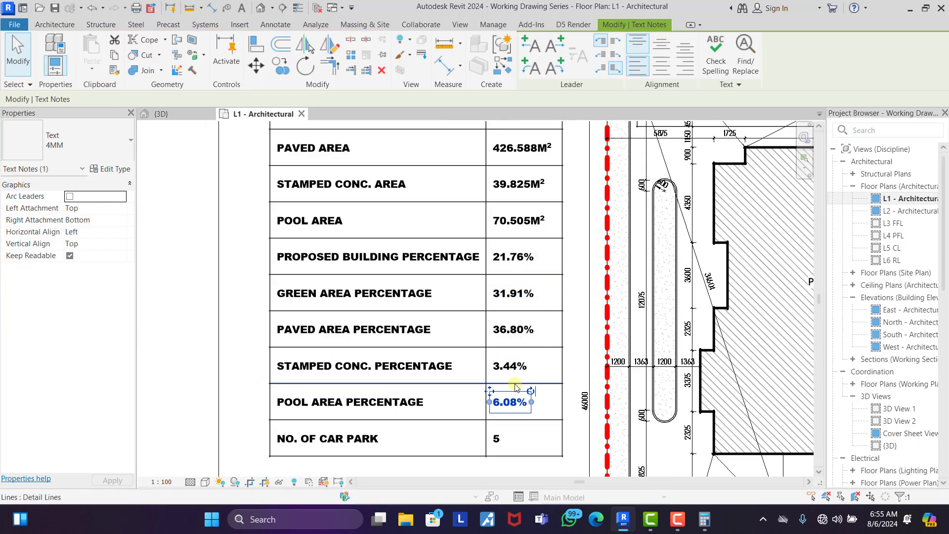
{"action": "left_click", "coordinate": [704, 519]}
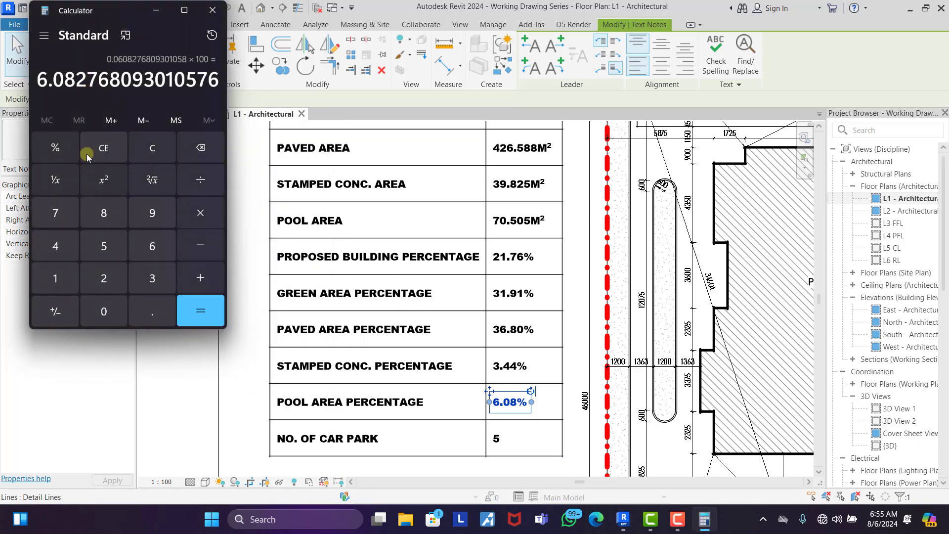
{"action": "left_click", "coordinate": [143, 149]}
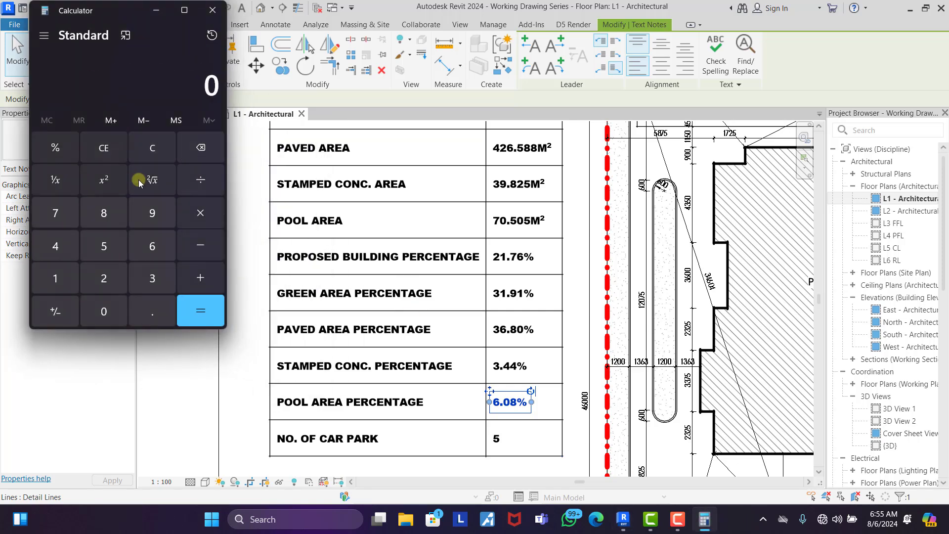
{"action": "left_click", "coordinate": [100, 276]}
{"action": "left_click", "coordinate": [71, 276]}
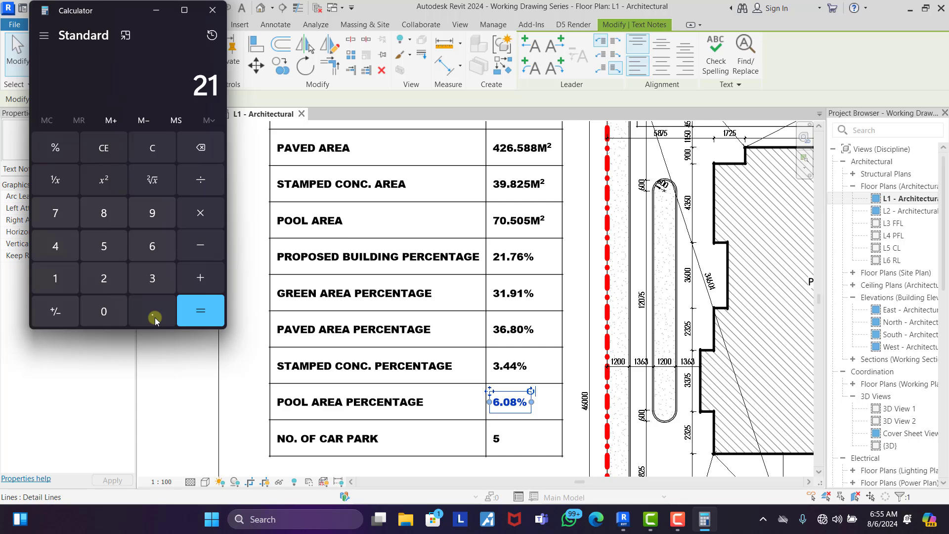
{"action": "left_click", "coordinate": [155, 318]}
{"action": "left_click", "coordinate": [57, 216]}
{"action": "left_click", "coordinate": [153, 247]}
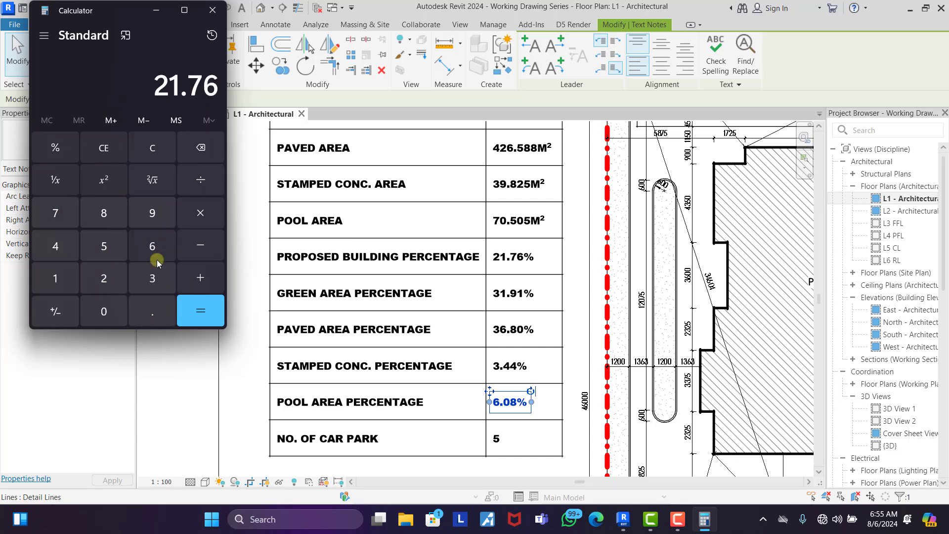
- Add the green area percentage, 31.91, and the paved area percentage, 36.8, to the running sum
{"action": "left_click", "coordinate": [199, 278]}
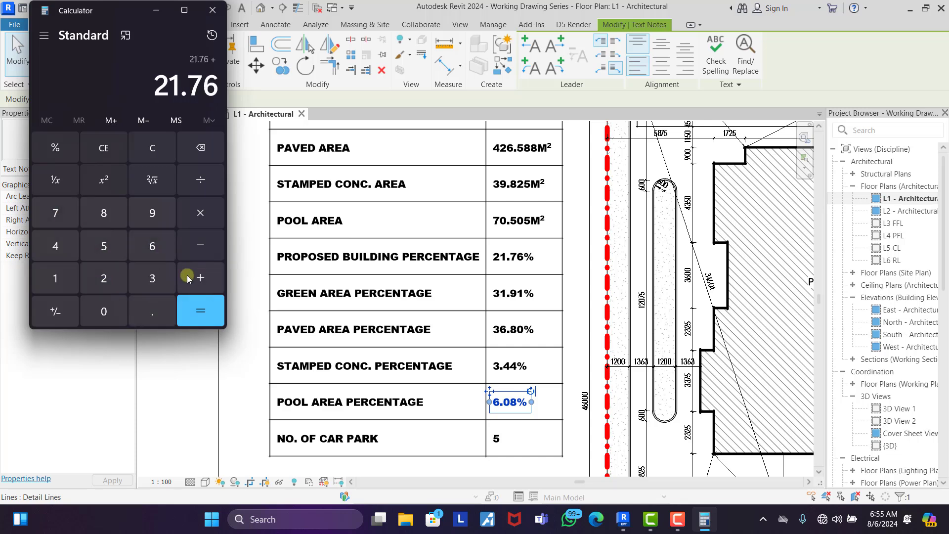
{"action": "type", "text": "31"}
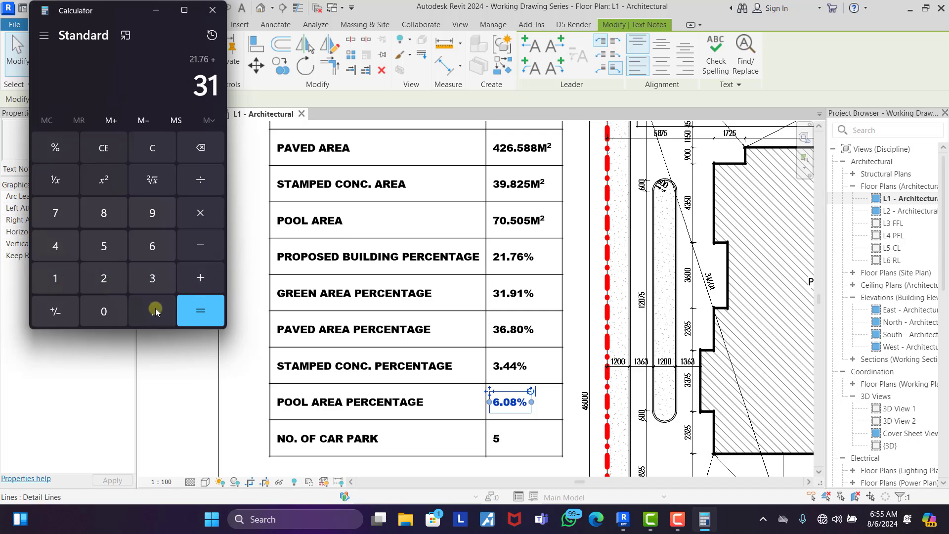
{"action": "left_click", "coordinate": [155, 307]}
{"action": "type", "text": "9"}
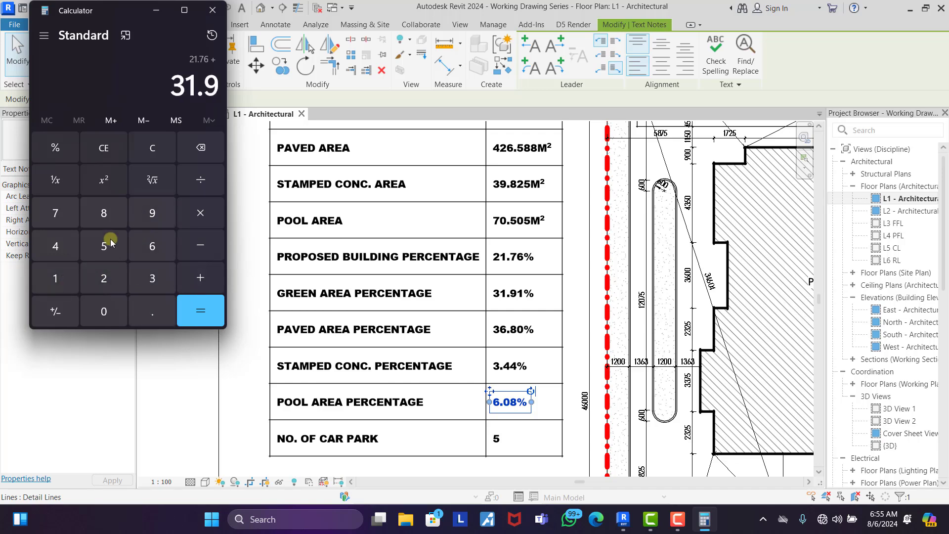
{"action": "left_click", "coordinate": [57, 280]}
{"action": "left_click", "coordinate": [203, 278]}
{"action": "left_click", "coordinate": [146, 282]}
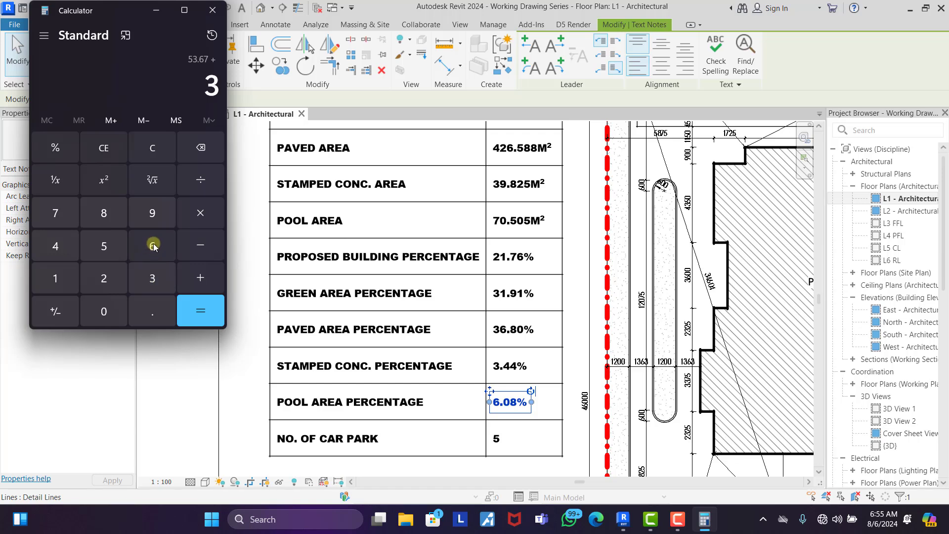
{"action": "left_click", "coordinate": [154, 245]}
{"action": "left_click", "coordinate": [153, 317]}
{"action": "left_click", "coordinate": [104, 214]}
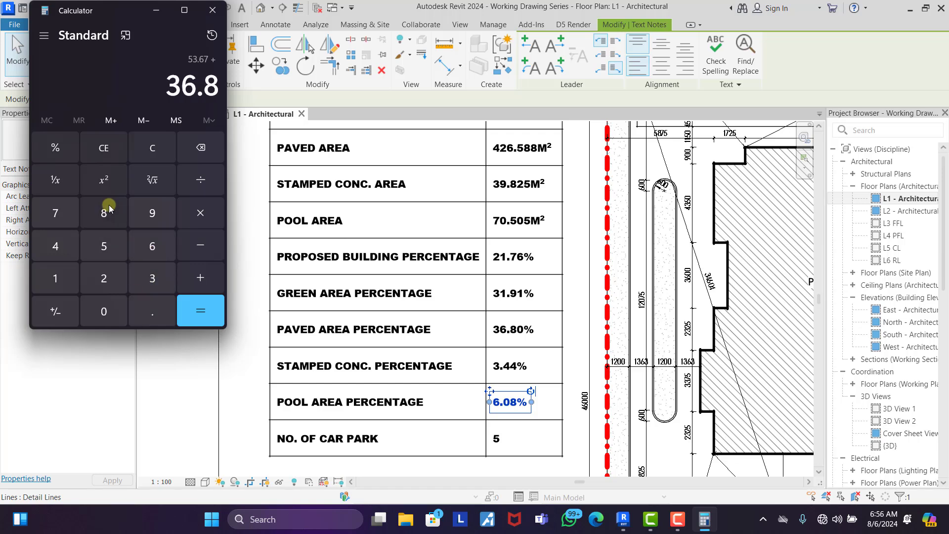
- Add the stamped concrete percentage, 3.44, and total the four percentages
{"action": "left_click", "coordinate": [201, 278]}
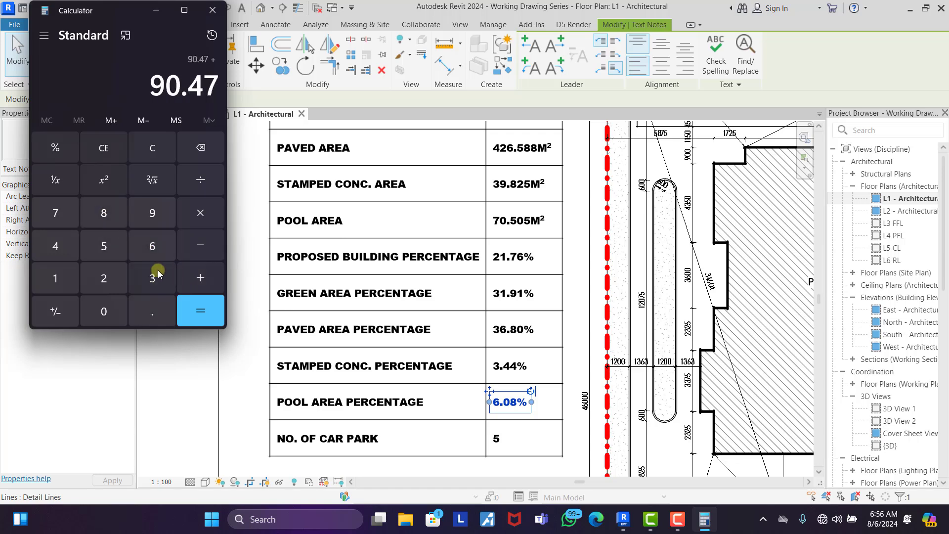
{"action": "left_click", "coordinate": [152, 281]}
{"action": "left_click", "coordinate": [152, 311]}
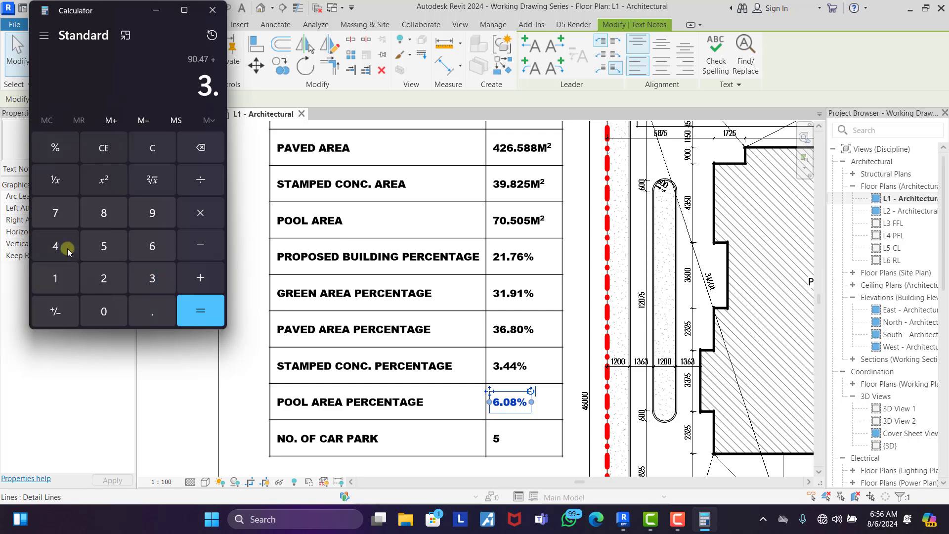
{"action": "left_click", "coordinate": [61, 247]}
{"action": "left_click", "coordinate": [62, 248]}
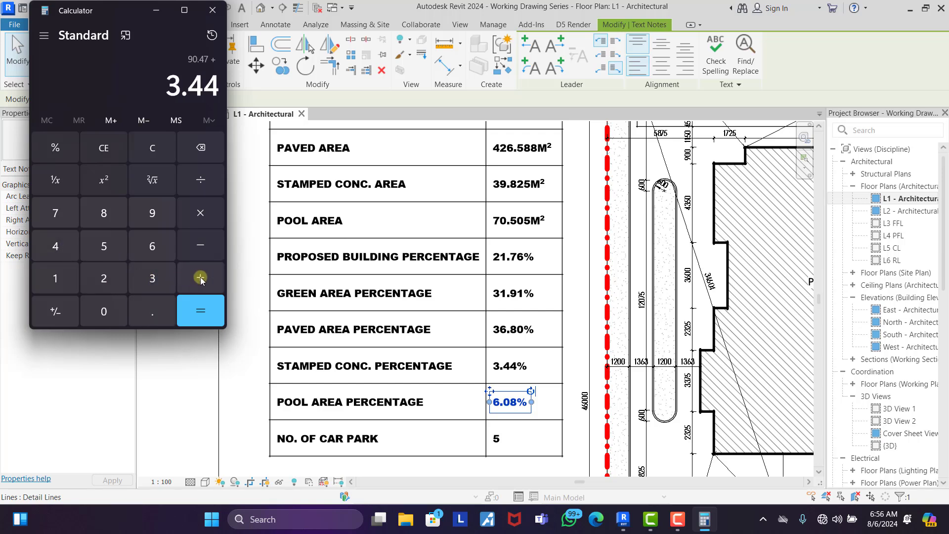
{"action": "left_click", "coordinate": [198, 311]}
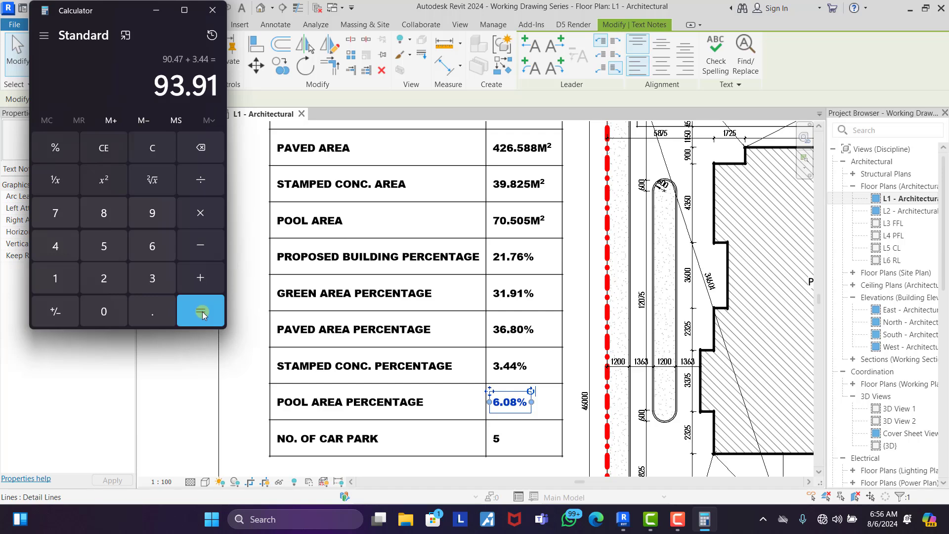
- Subtract 100 from the four-percentage total to find the share remaining for the pool
{"action": "left_click", "coordinate": [199, 248]}
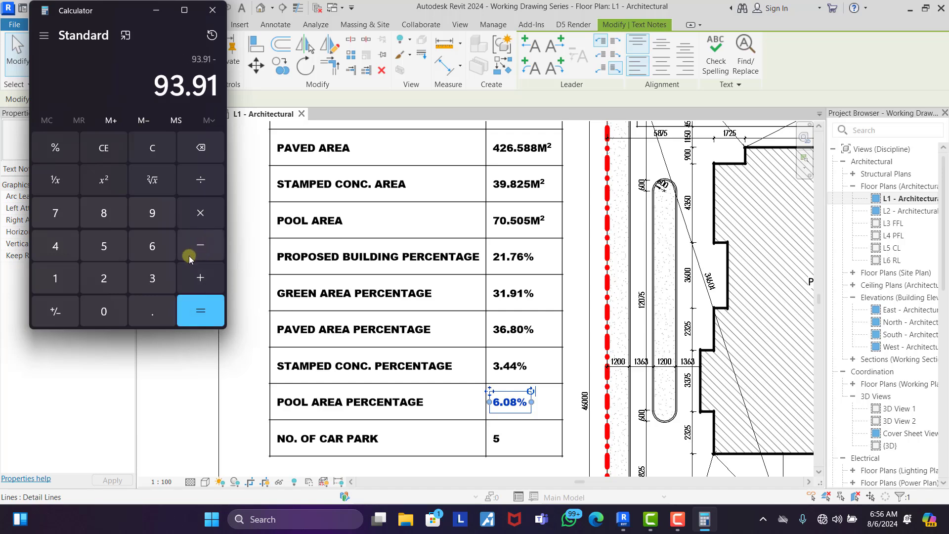
{"action": "left_click", "coordinate": [55, 279]}
{"action": "left_click", "coordinate": [104, 311]}
{"action": "left_click", "coordinate": [104, 312]}
{"action": "left_click", "coordinate": [198, 310]}
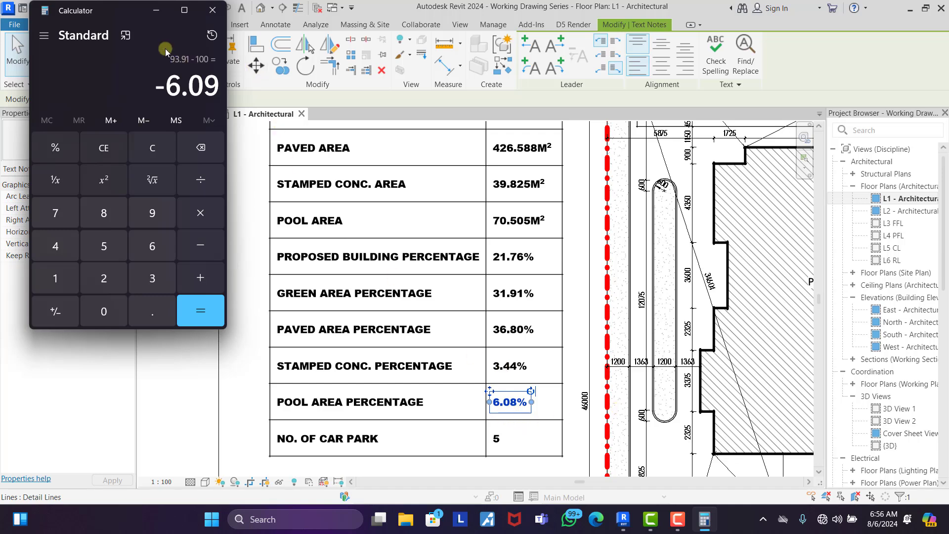
- Return to Revit and correct the legend's POOL AREA PERCENTAGE value to 6.09%
{"action": "left_click", "coordinate": [156, 10]}
{"action": "scroll", "coordinate": [544, 415], "scroll_direction": "up", "scroll_amount": 5}
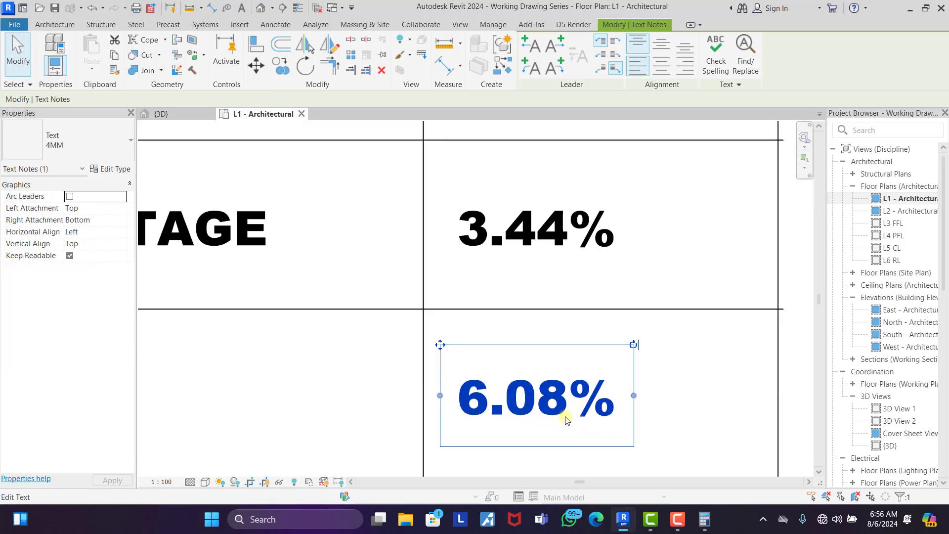
{"action": "double_click", "coordinate": [566, 396]}
{"action": "key", "text": "BackSpace"}
{"action": "type", "text": "9"}
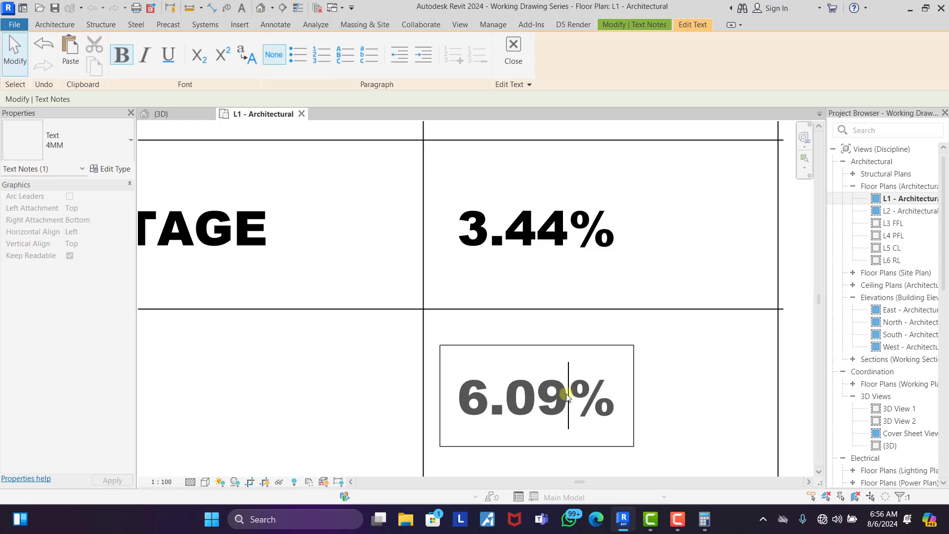
{"action": "left_click", "coordinate": [660, 395]}
{"action": "left_click", "coordinate": [608, 366]}
{"action": "scroll", "coordinate": [441, 447], "scroll_direction": "down", "scroll_amount": 4}
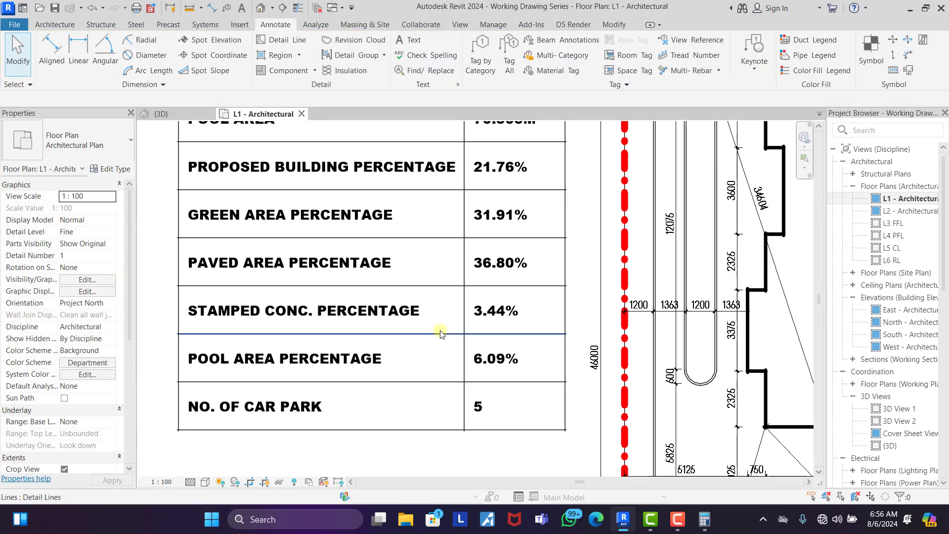
- Hide the crop region of the L1 floor plan view while keeping the view cropped
{"action": "scroll", "coordinate": [417, 372], "scroll_direction": "down", "scroll_amount": 2}
{"action": "scroll", "coordinate": [376, 144], "scroll_direction": "up", "scroll_amount": 2}
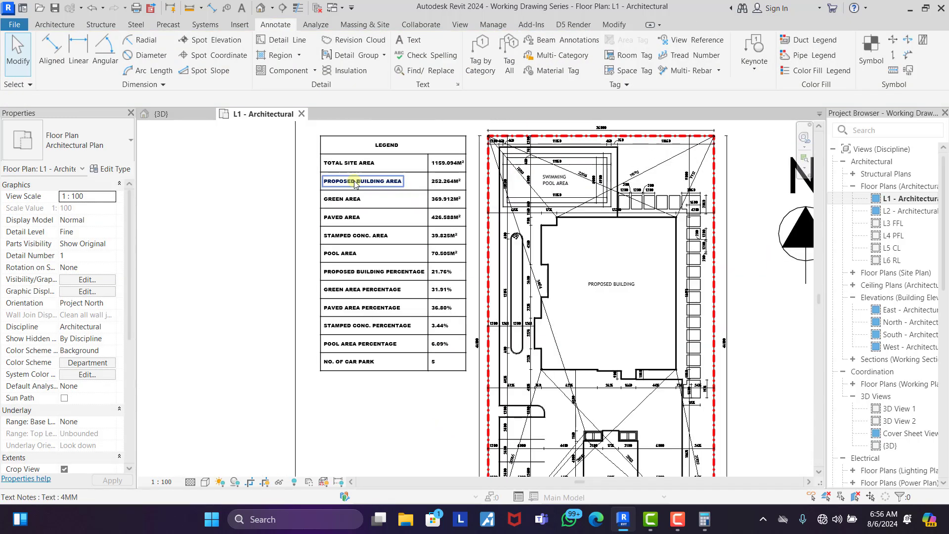
{"action": "scroll", "coordinate": [376, 144], "scroll_direction": "up", "scroll_amount": 1}
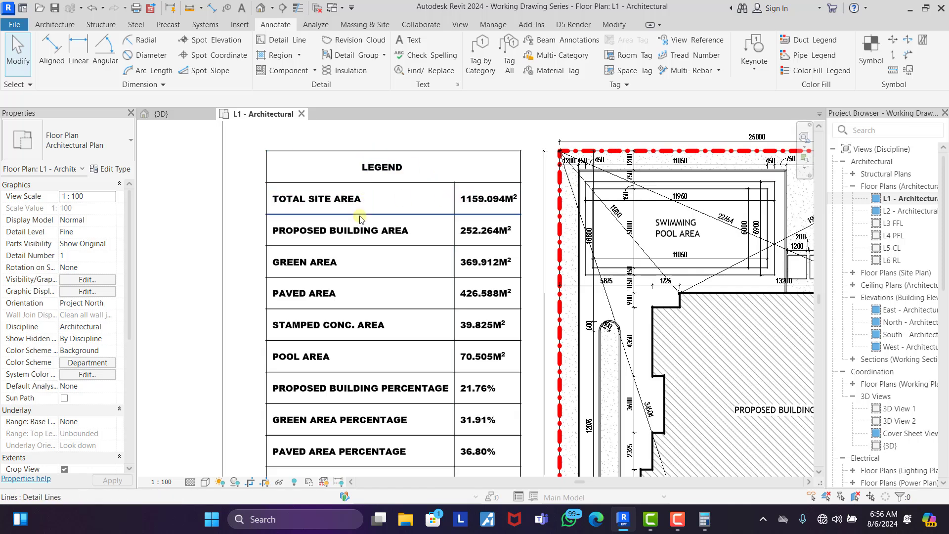
{"action": "scroll", "coordinate": [241, 217], "scroll_direction": "down", "scroll_amount": 3}
{"action": "scroll", "coordinate": [376, 154], "scroll_direction": "down", "scroll_amount": 2}
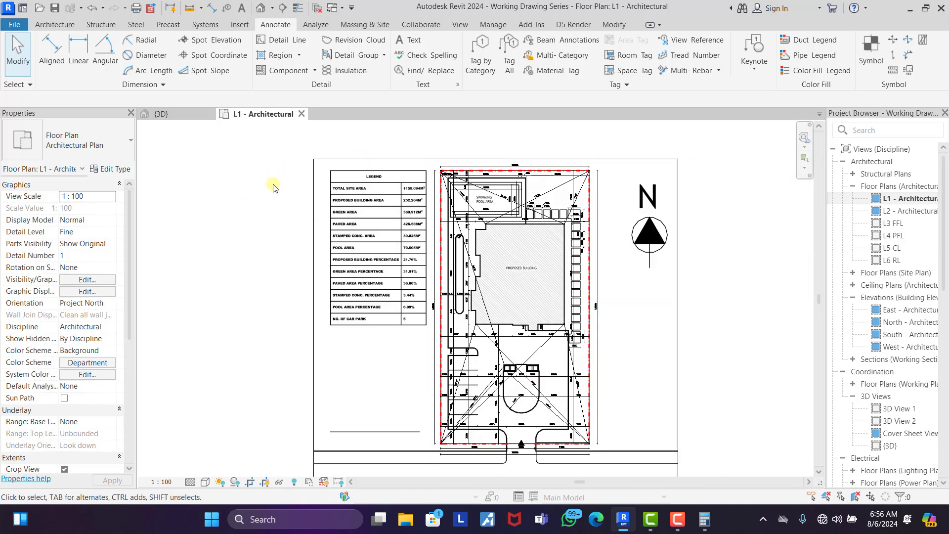
{"action": "left_click", "coordinate": [250, 482]}
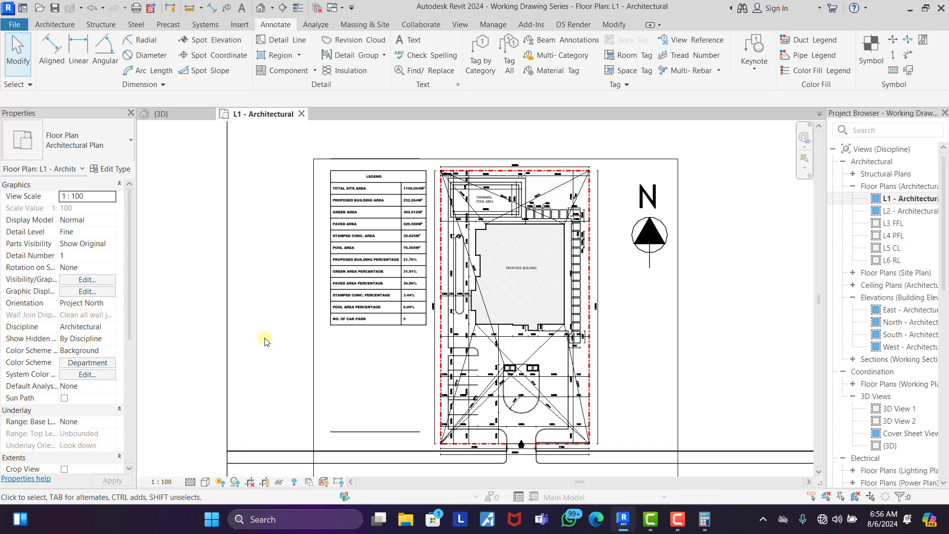
{"action": "left_click", "coordinate": [251, 481]}
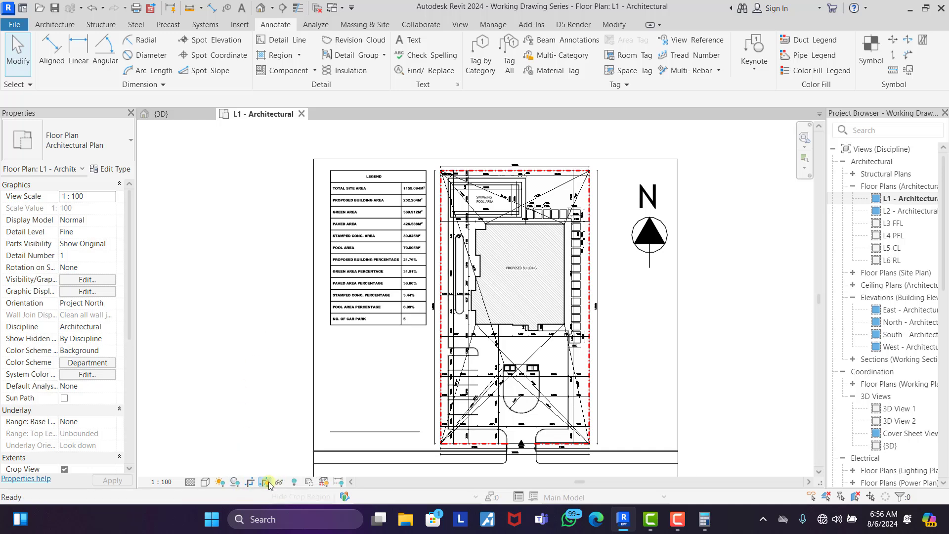
{"action": "left_click", "coordinate": [268, 485]}
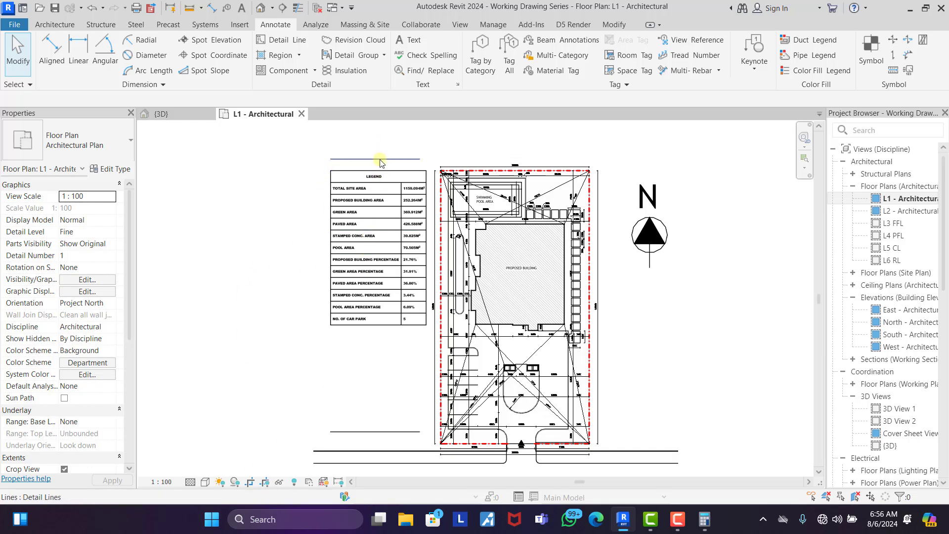
{"action": "left_click", "coordinate": [269, 486]}
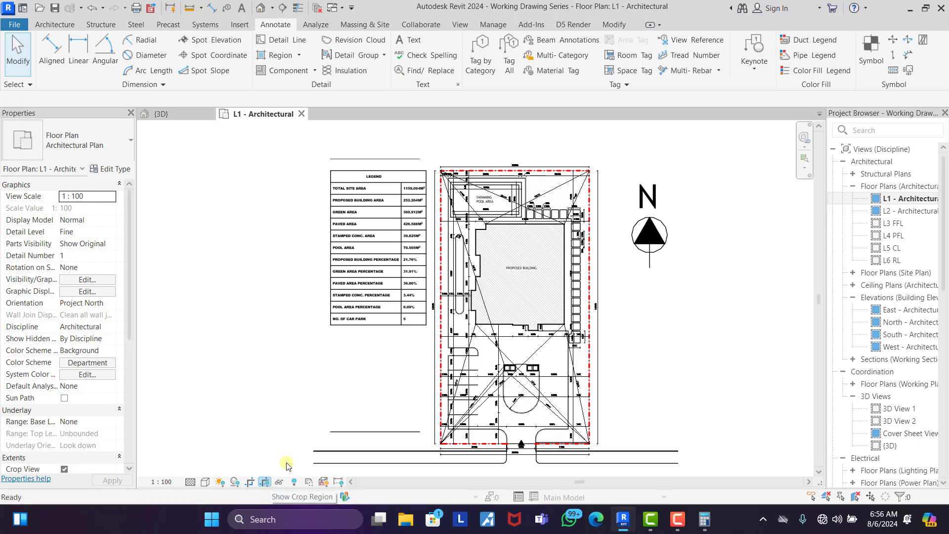
- Delete the stray horizontal detail lines above and below the legend table
{"action": "left_click", "coordinate": [490, 156]}
{"action": "scroll", "coordinate": [490, 157], "scroll_direction": "up", "scroll_amount": 3}
{"action": "scroll", "coordinate": [489, 158], "scroll_direction": "up", "scroll_amount": 2}
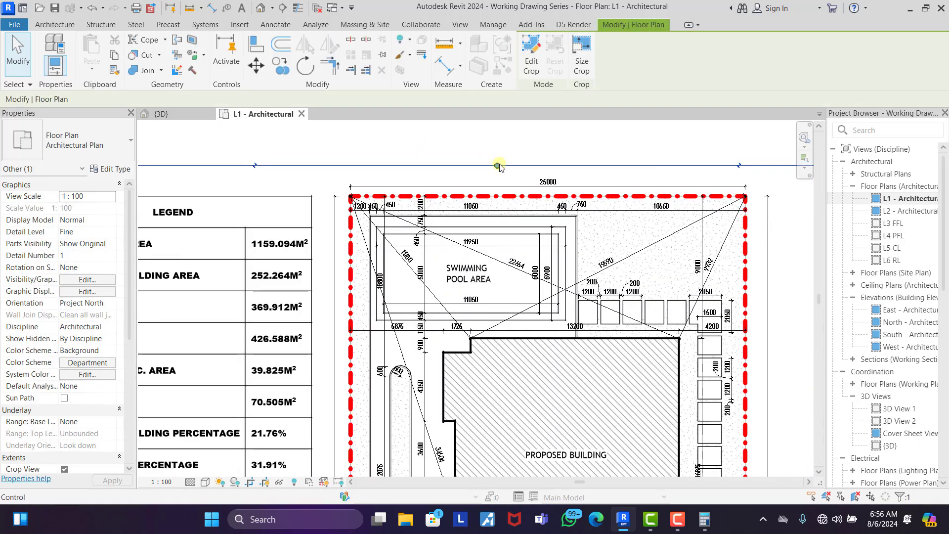
{"action": "key", "text": "Escape"}
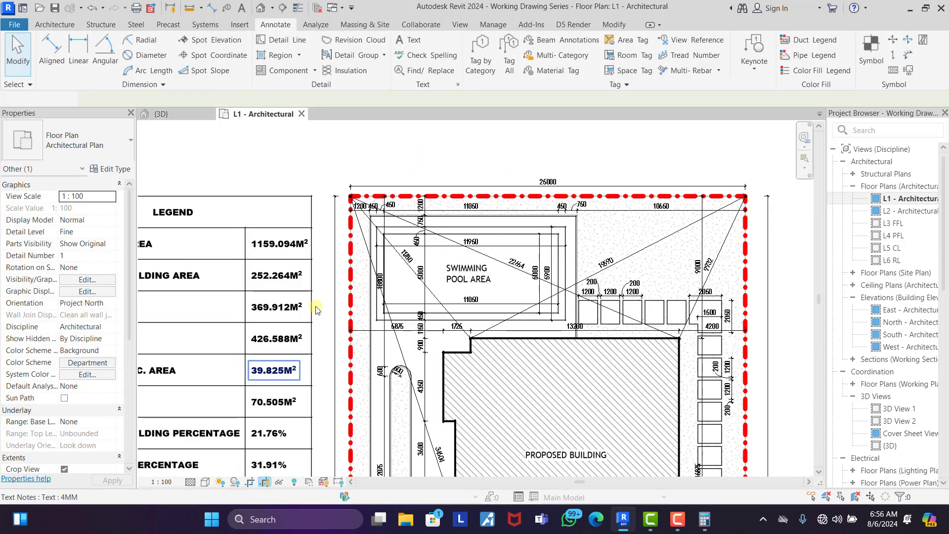
{"action": "scroll", "coordinate": [282, 391], "scroll_direction": "down", "scroll_amount": 5}
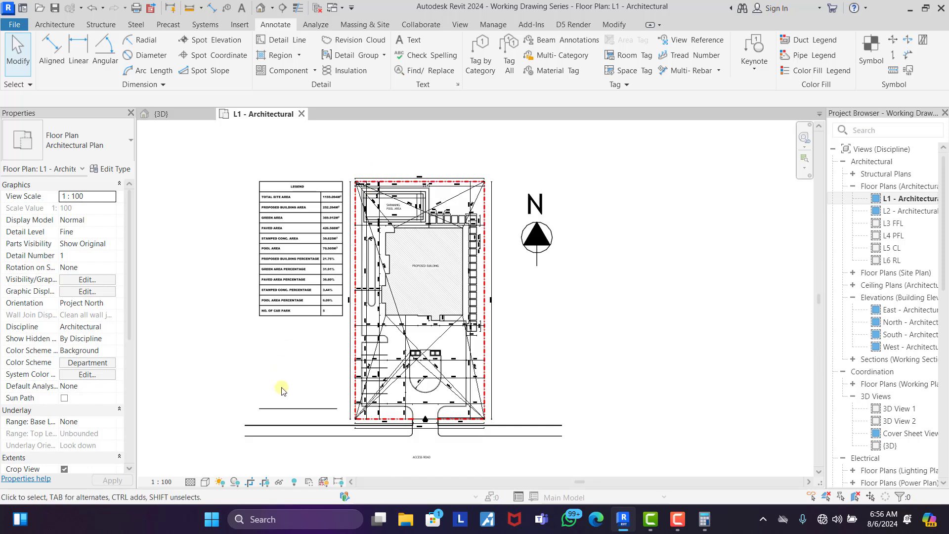
{"action": "left_click", "coordinate": [295, 409]}
{"action": "key", "text": "Delete"}
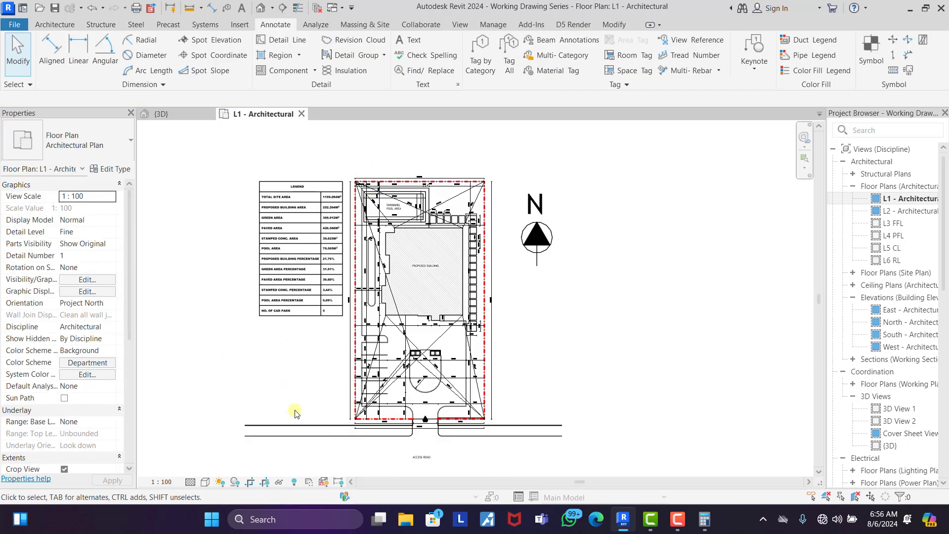
{"action": "scroll", "coordinate": [437, 292], "scroll_direction": "down", "scroll_amount": 4}
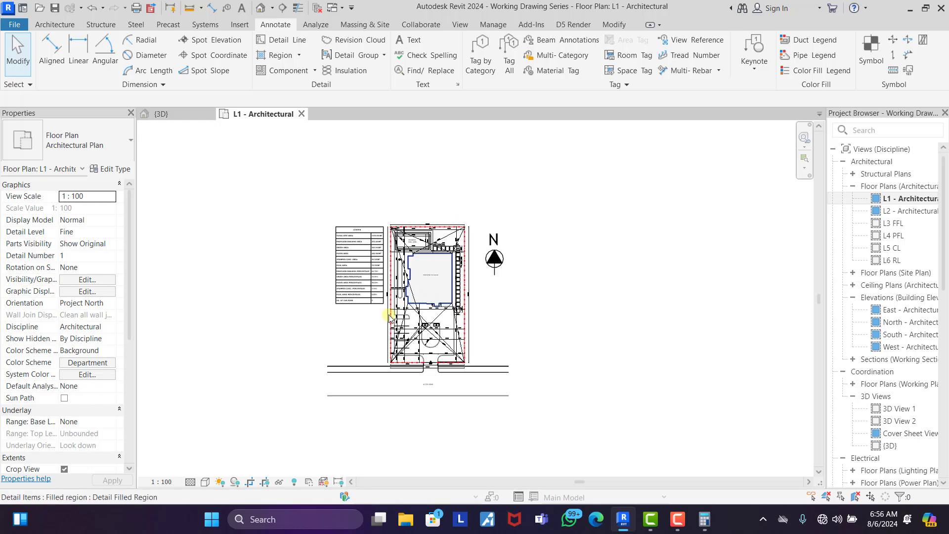
- Move the north arrow's letter, circle and triangle slightly up and closer to the site boundary
{"action": "scroll", "coordinate": [368, 337], "scroll_direction": "up", "scroll_amount": 3}
{"action": "scroll", "coordinate": [470, 399], "scroll_direction": "up", "scroll_amount": 3}
{"action": "scroll", "coordinate": [423, 170], "scroll_direction": "down", "scroll_amount": 3}
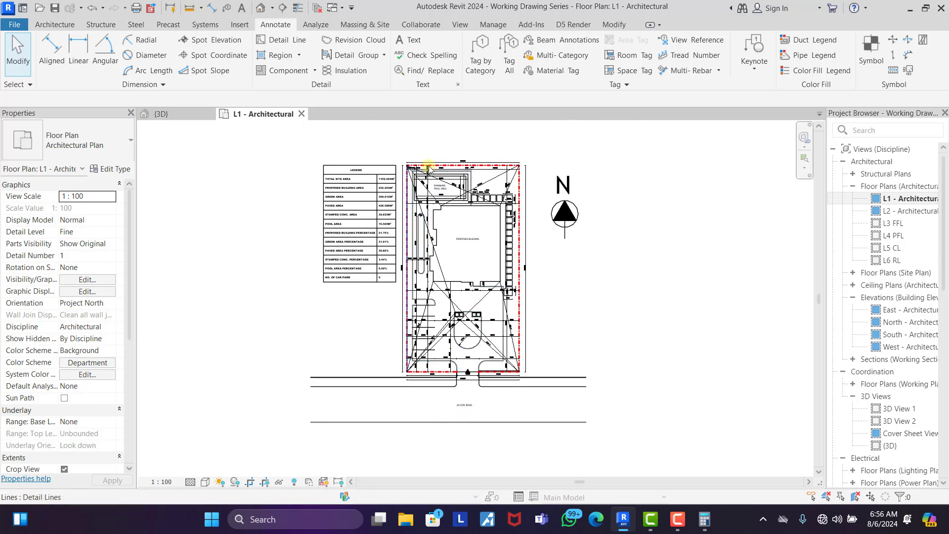
{"action": "scroll", "coordinate": [381, 204], "scroll_direction": "up", "scroll_amount": 2}
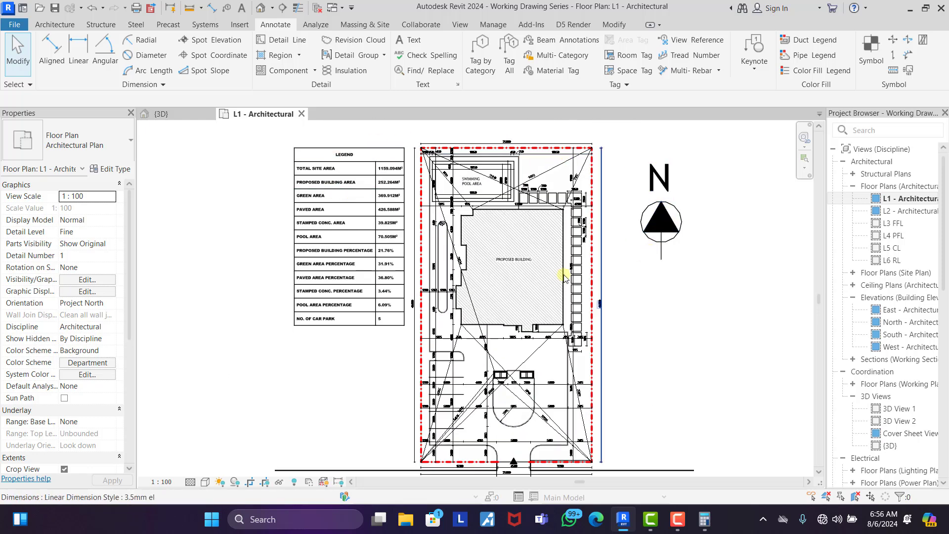
{"action": "left_click_drag", "start_coordinate": [634, 141], "coordinate": [694, 262]}
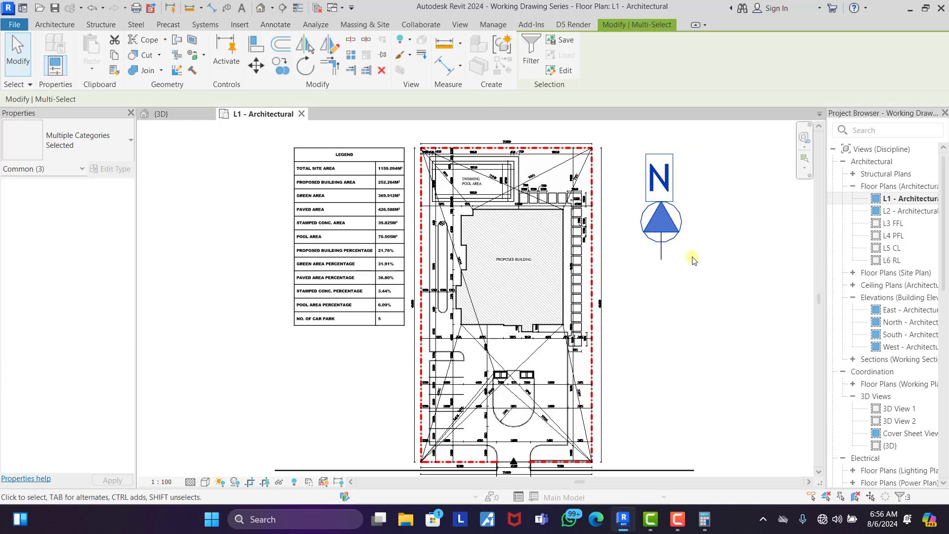
{"action": "key", "text": "Up"}
{"action": "key", "text": "Up"}
{"action": "key", "text": "Left"}
{"action": "key", "text": "Left"}
{"action": "key", "text": "Left"}
{"action": "key", "text": "Left"}
{"action": "key", "text": "Left"}
{"action": "key", "text": "Left"}
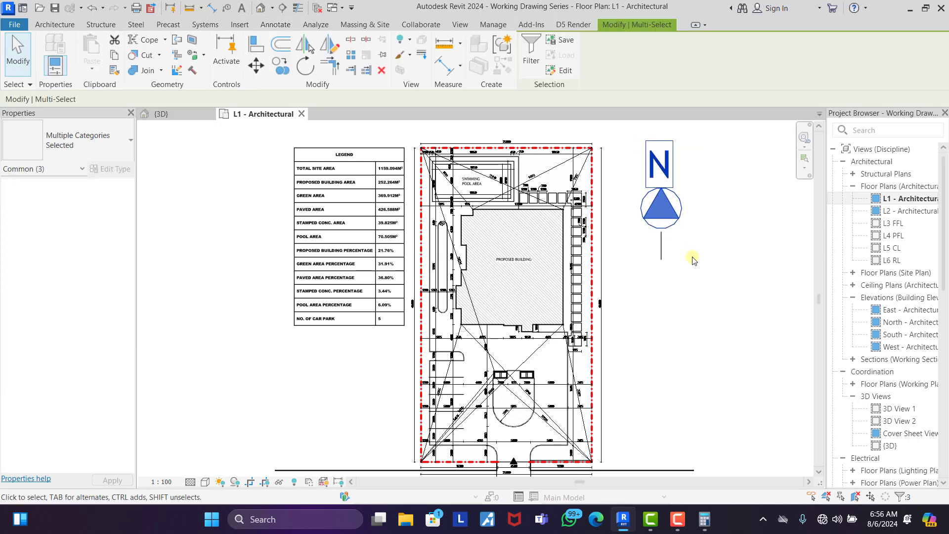
{"action": "key", "text": "Left"}
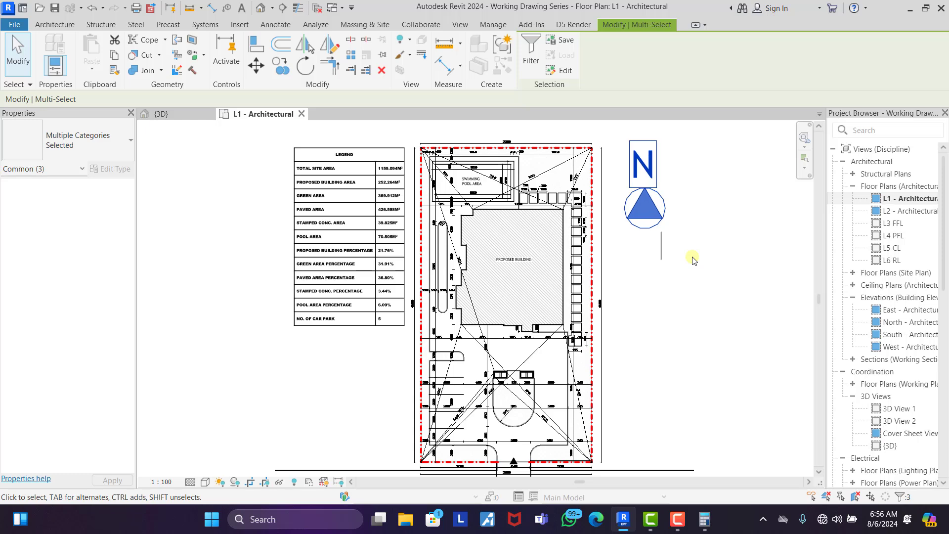
- Replace the north arrow's leftover tail with a vertical thin detail line about 3671 mm long, starting at the triangle's base
{"action": "left_click", "coordinate": [662, 245]}
{"action": "key", "text": "Delete"}
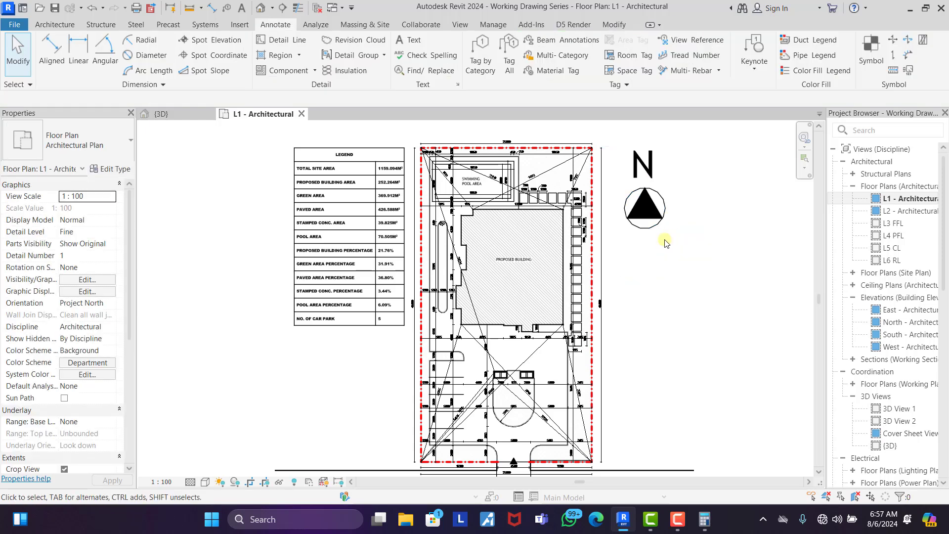
{"action": "left_click", "coordinate": [279, 41]}
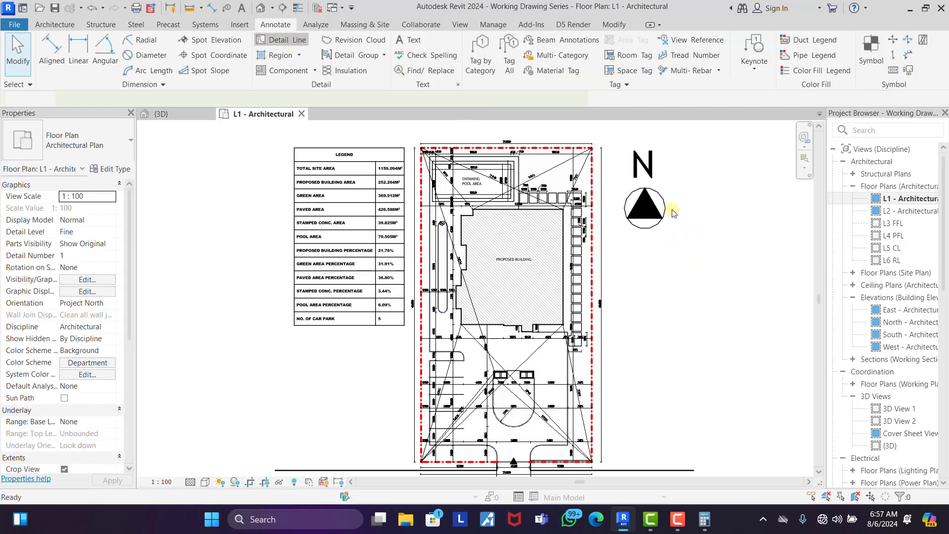
{"action": "left_click", "coordinate": [646, 219]}
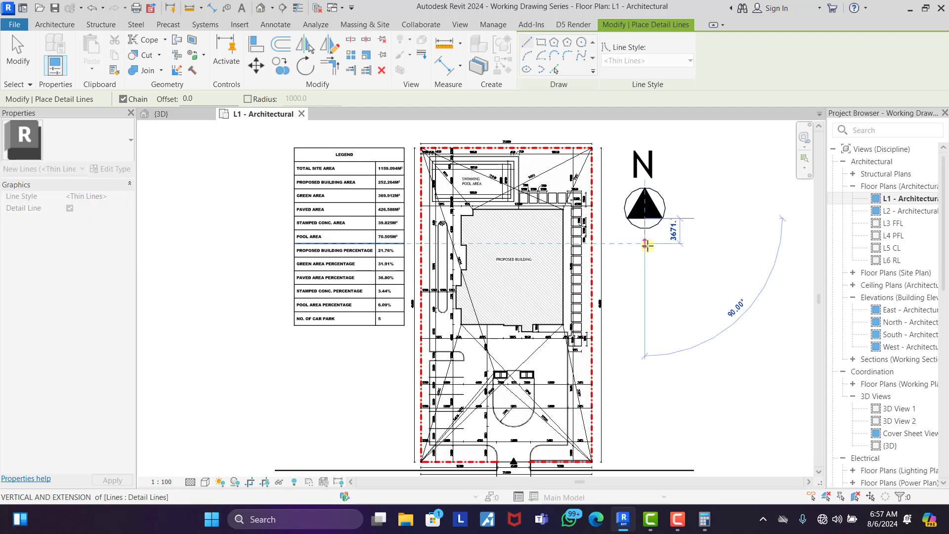
{"action": "left_click", "coordinate": [648, 245]}
{"action": "right_click", "coordinate": [699, 149]}
{"action": "left_click", "coordinate": [718, 158]}
{"action": "right_click", "coordinate": [720, 159]}
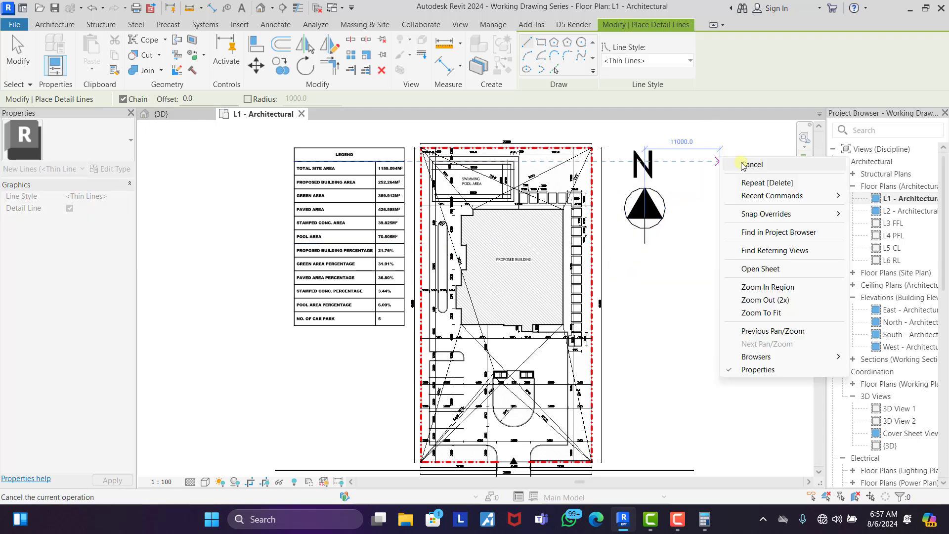
{"action": "left_click", "coordinate": [742, 164]}
{"action": "scroll", "coordinate": [472, 249], "scroll_direction": "down", "scroll_amount": 1}
{"action": "scroll", "coordinate": [569, 201], "scroll_direction": "up", "scroll_amount": 1}
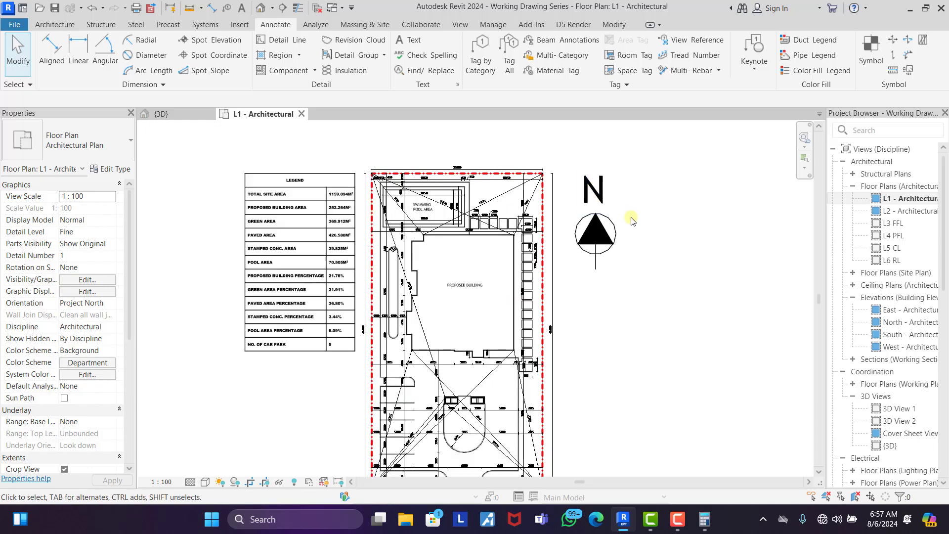
{"action": "scroll", "coordinate": [569, 227], "scroll_direction": "down", "scroll_amount": 3}
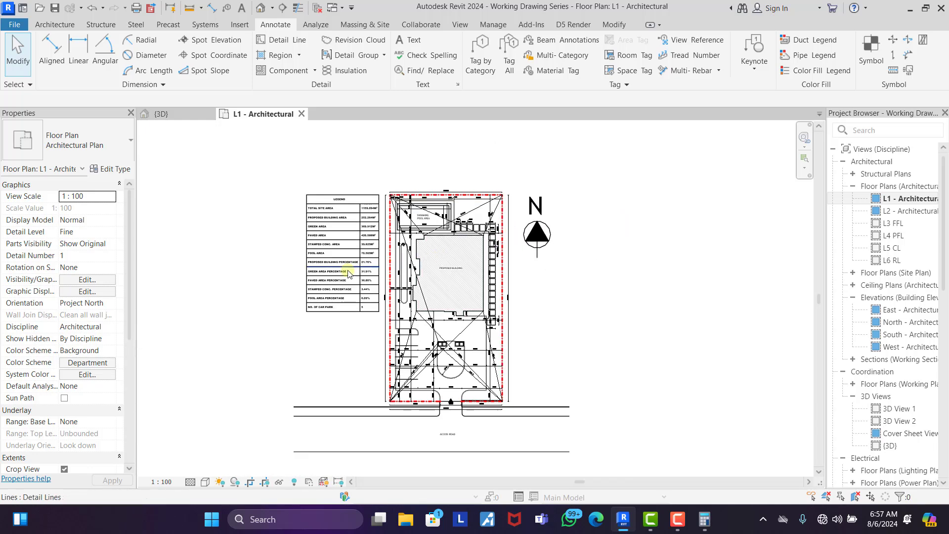
{"action": "scroll", "coordinate": [349, 271], "scroll_direction": "up", "scroll_amount": 3}
{"action": "scroll", "coordinate": [376, 187], "scroll_direction": "down", "scroll_amount": 2}
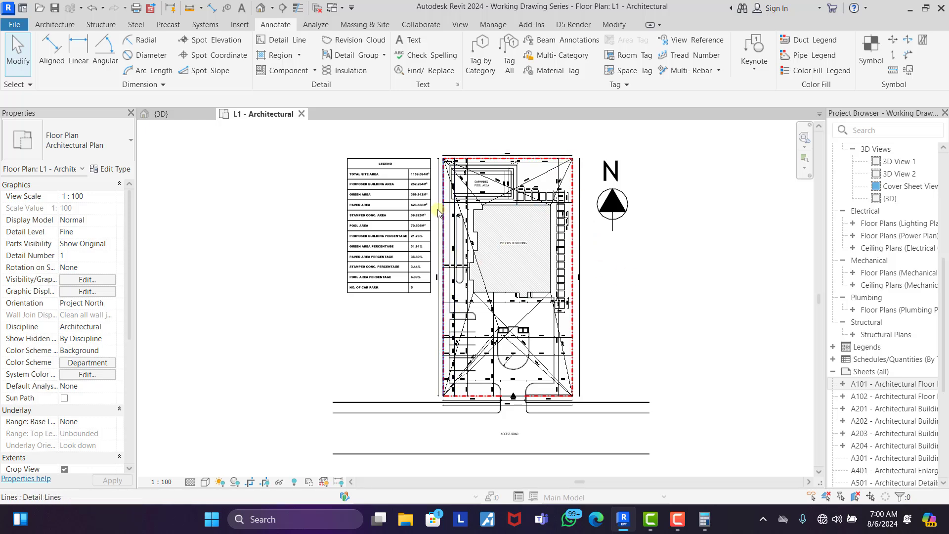
{"action": "scroll", "coordinate": [425, 270], "scroll_direction": "up", "scroll_amount": 1}
{"action": "scroll", "coordinate": [447, 251], "scroll_direction": "down", "scroll_amount": 1}
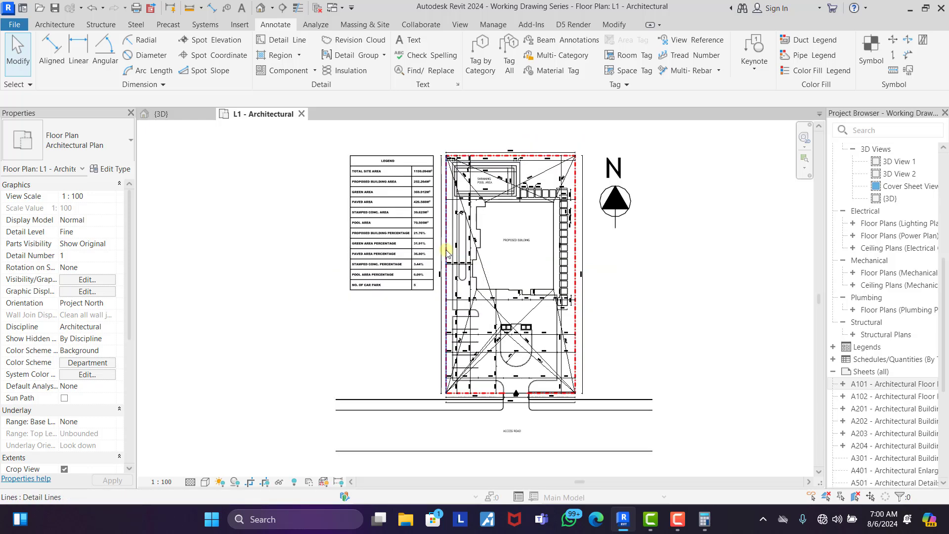
{"action": "scroll", "coordinate": [446, 251], "scroll_direction": "down", "scroll_amount": 1}
{"action": "scroll", "coordinate": [499, 251], "scroll_direction": "up", "scroll_amount": 1}
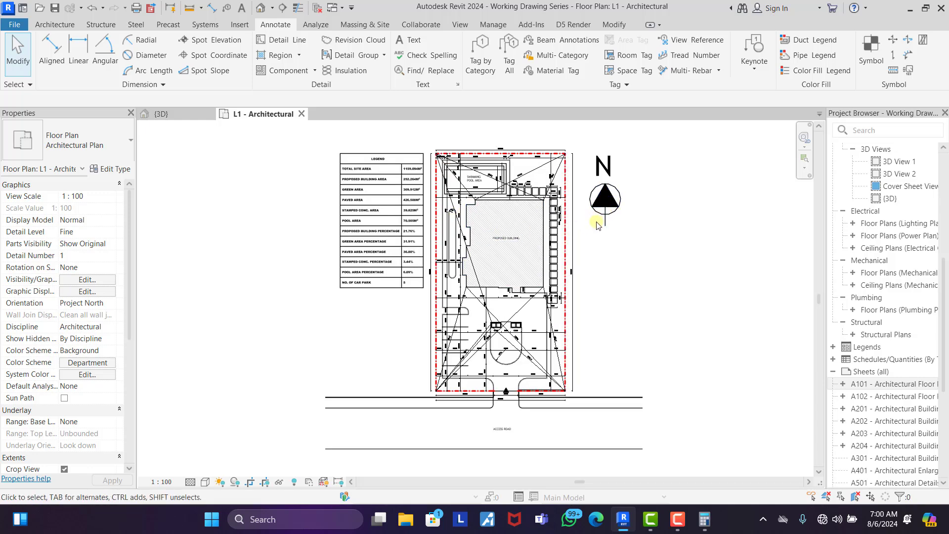
- Open the sheet A101 - Architectural Floor Plans
{"action": "scroll", "coordinate": [860, 238], "scroll_direction": "up", "scroll_amount": 7}
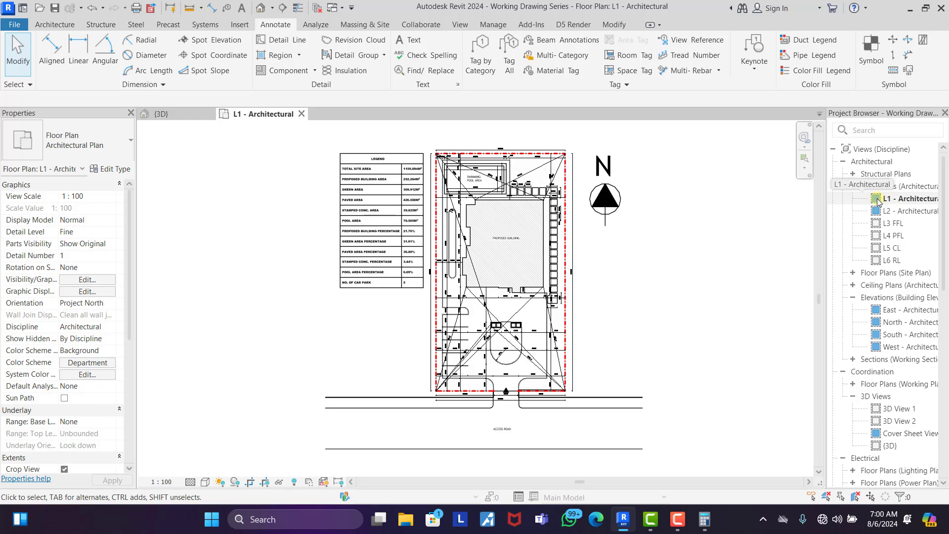
{"action": "scroll", "coordinate": [883, 218], "scroll_direction": "down", "scroll_amount": 10}
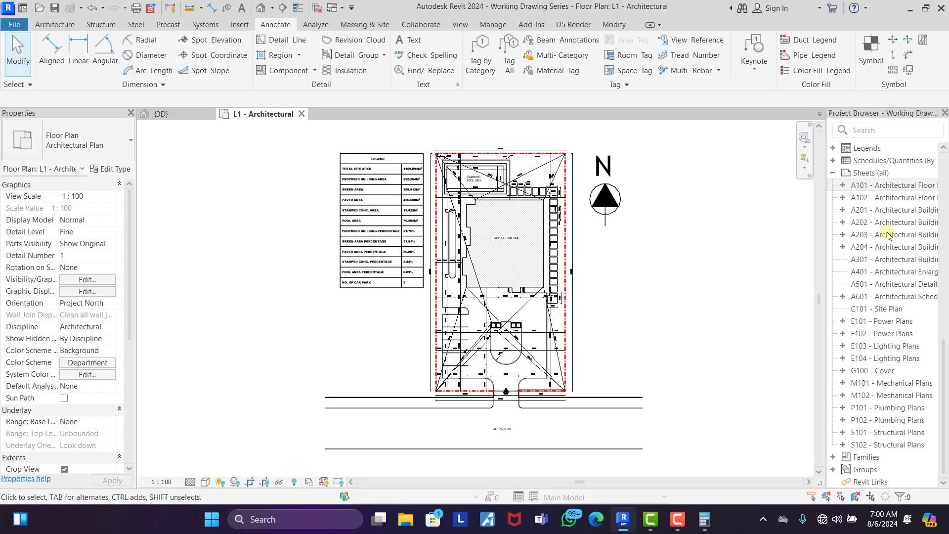
{"action": "double_click", "coordinate": [861, 186]}
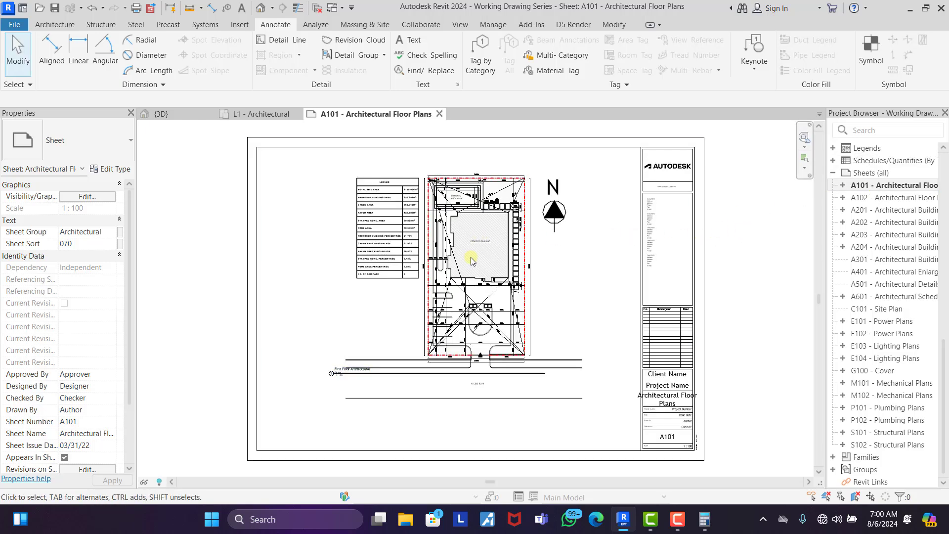
- Change the site plan viewport's type to No Title
{"action": "left_click", "coordinate": [474, 262]}
{"action": "left_click", "coordinate": [64, 144]}
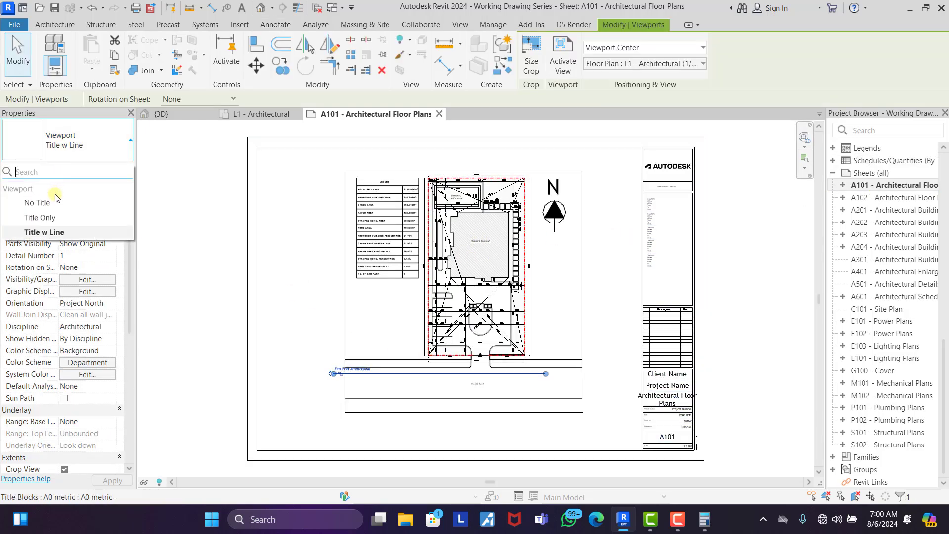
{"action": "left_click", "coordinate": [55, 200]}
{"action": "left_click", "coordinate": [157, 210]}
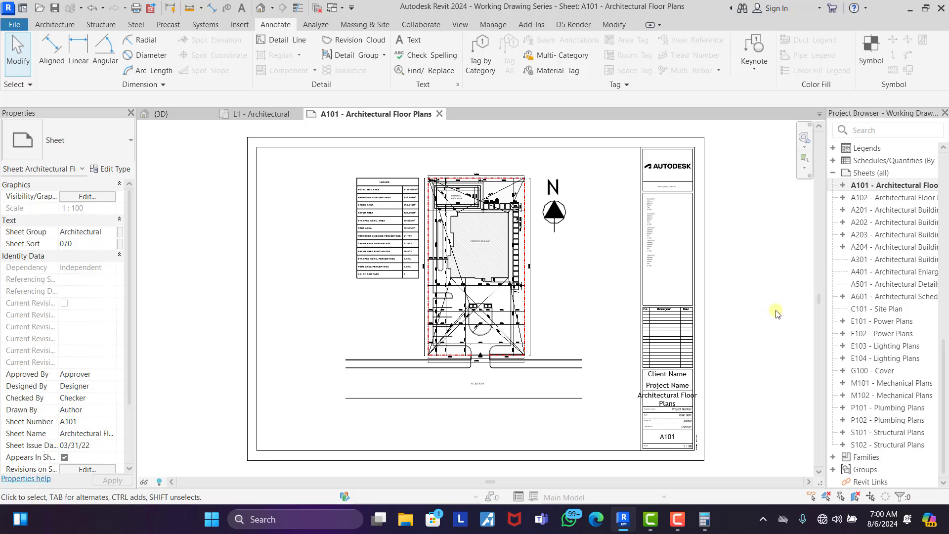
- Nudge the site plan viewport down and slightly to the left on the sheet to centre it vertically
{"action": "left_click", "coordinate": [487, 294]}
{"action": "key", "text": "Left"}
{"action": "key", "text": "Left"}
{"action": "key", "text": "Left"}
{"action": "key", "text": "Left"}
{"action": "key", "text": "Left"}
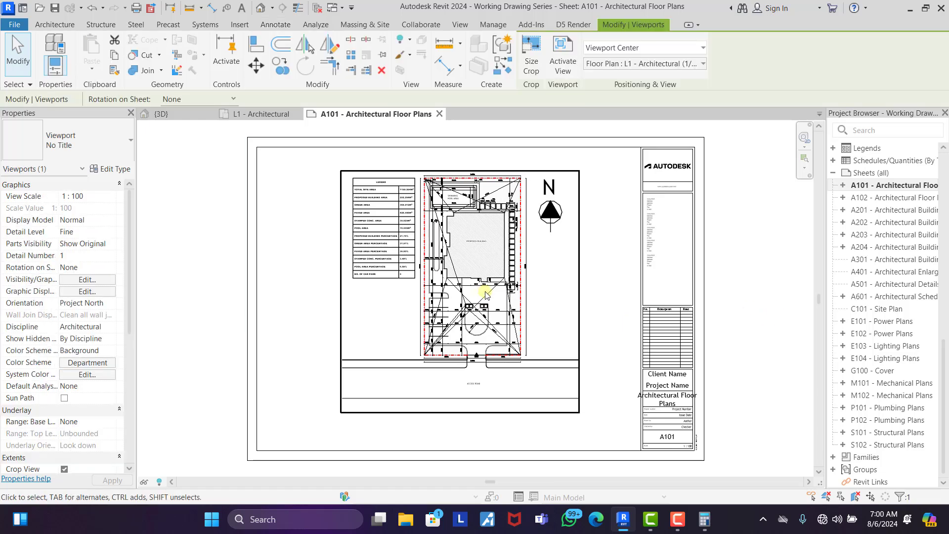
{"action": "key", "text": "Down"}
{"action": "key", "text": "Down"}
{"action": "key", "text": "Down"}
{"action": "key", "text": "Down"}
{"action": "key", "text": "Down"}
{"action": "key", "text": "Down"}
{"action": "key", "text": "Down"}
{"action": "key", "text": "Down"}
{"action": "key", "text": "Down"}
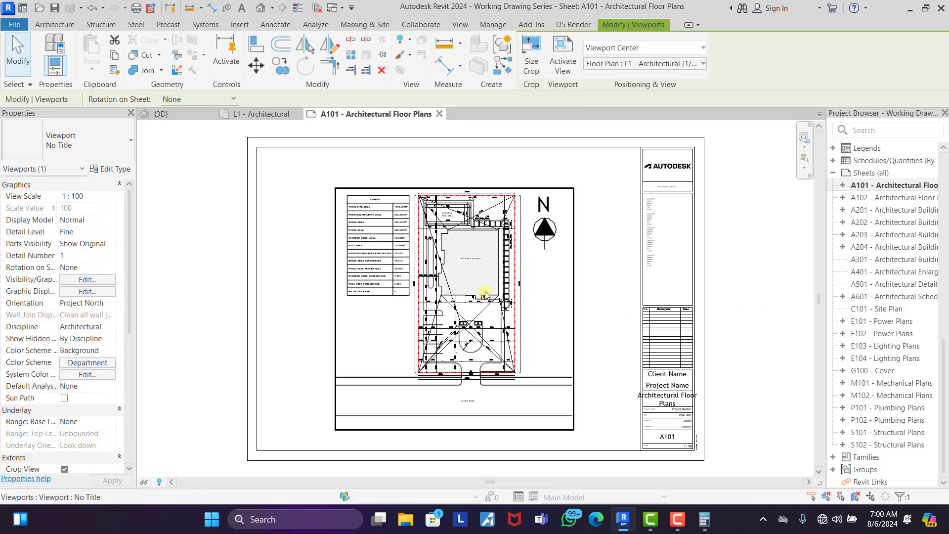
{"action": "key", "text": "Right"}
{"action": "key", "text": "Right"}
{"action": "key", "text": "Escape"}
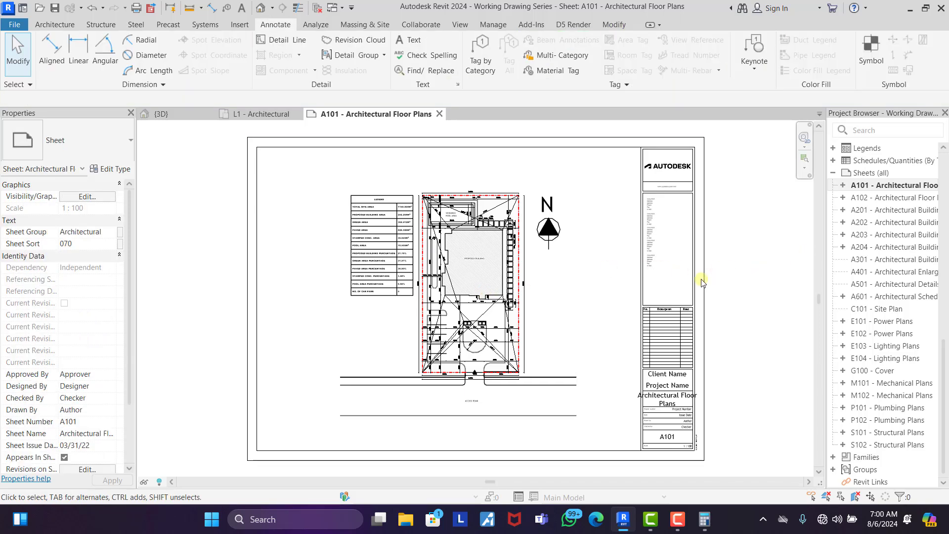
{"action": "scroll", "coordinate": [485, 293], "scroll_direction": "up", "scroll_amount": 2}
{"action": "scroll", "coordinate": [485, 293], "scroll_direction": "down", "scroll_amount": 2}
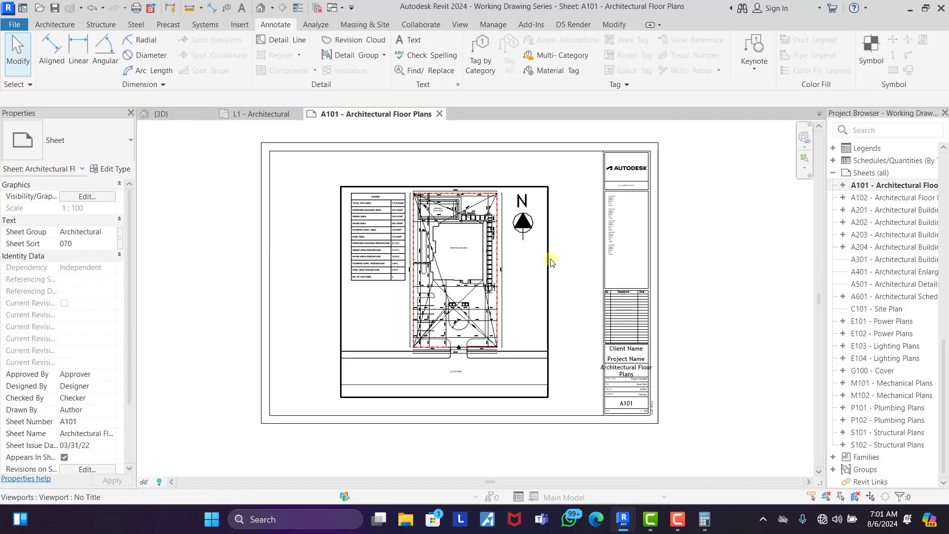
- Change the sheet's title block type to A1 metric
{"action": "left_click", "coordinate": [649, 244]}
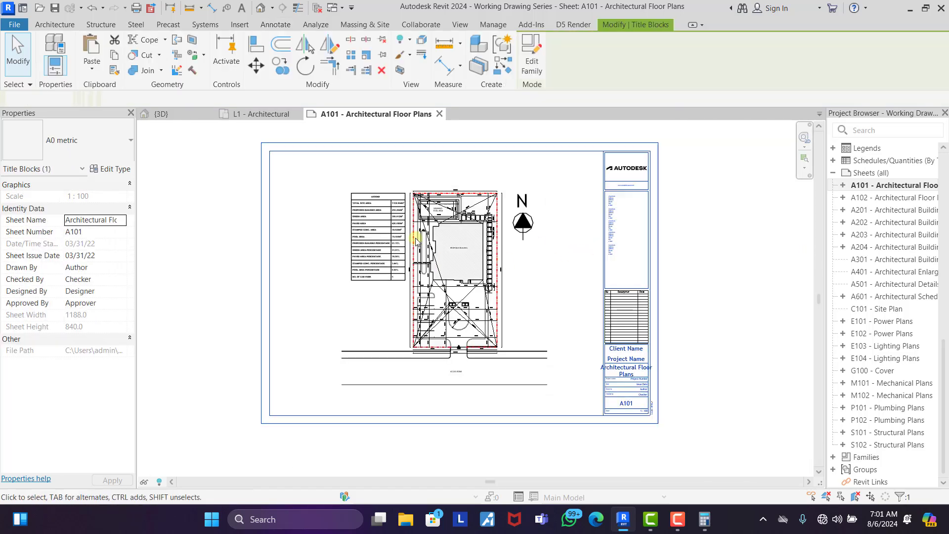
{"action": "left_click", "coordinate": [54, 144]}
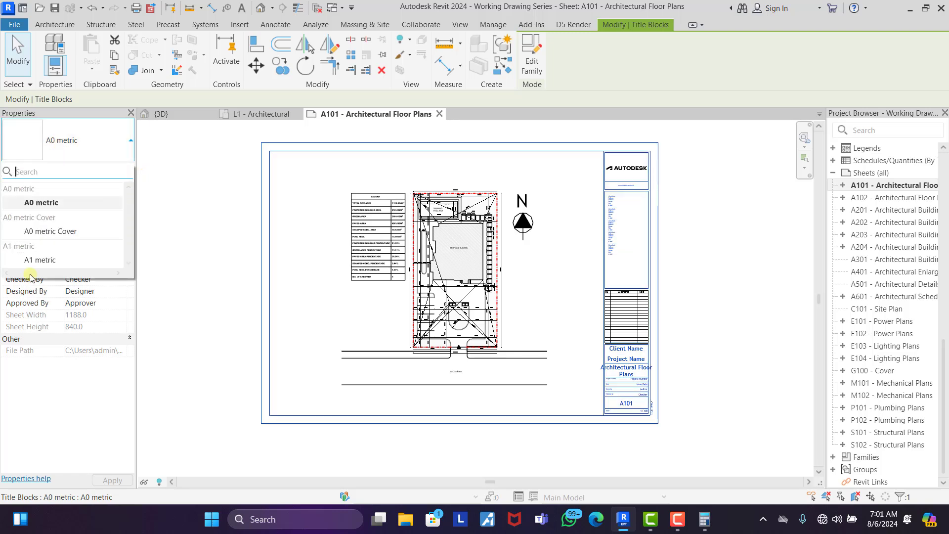
{"action": "left_click", "coordinate": [49, 261]}
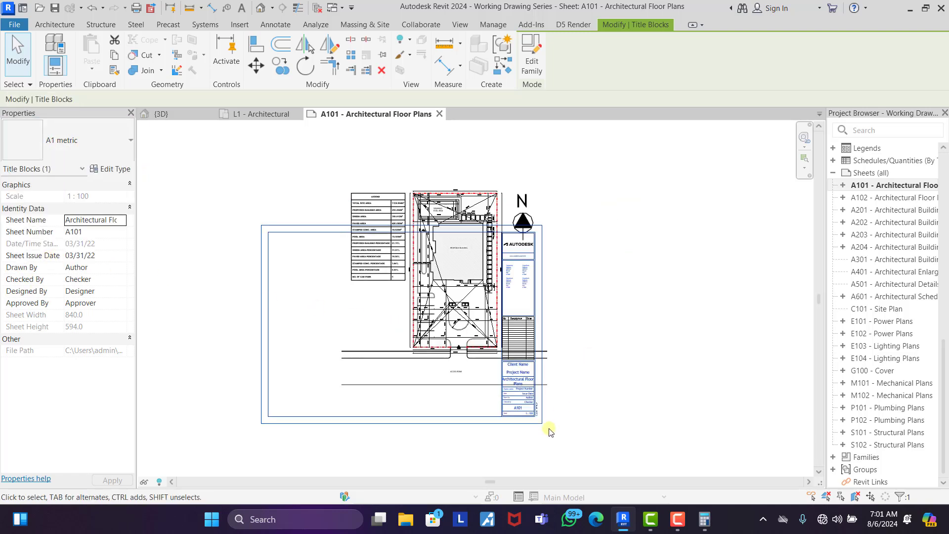
- Move the title block up and to the right so it frames the legend, site plan and north arrow
{"action": "left_click_drag", "start_coordinate": [538, 414], "coordinate": [593, 351]}
{"action": "left_click", "coordinate": [593, 351]}
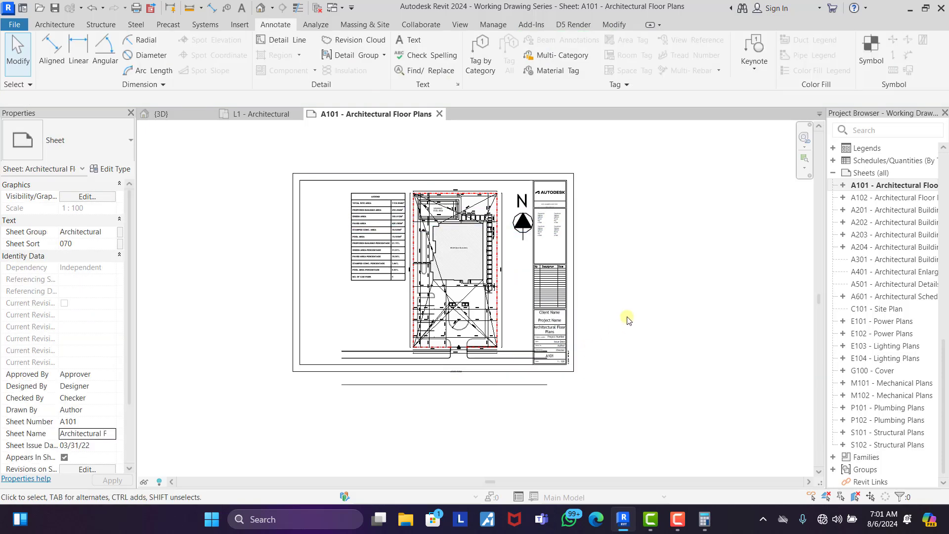
{"action": "left_click", "coordinate": [569, 310]}
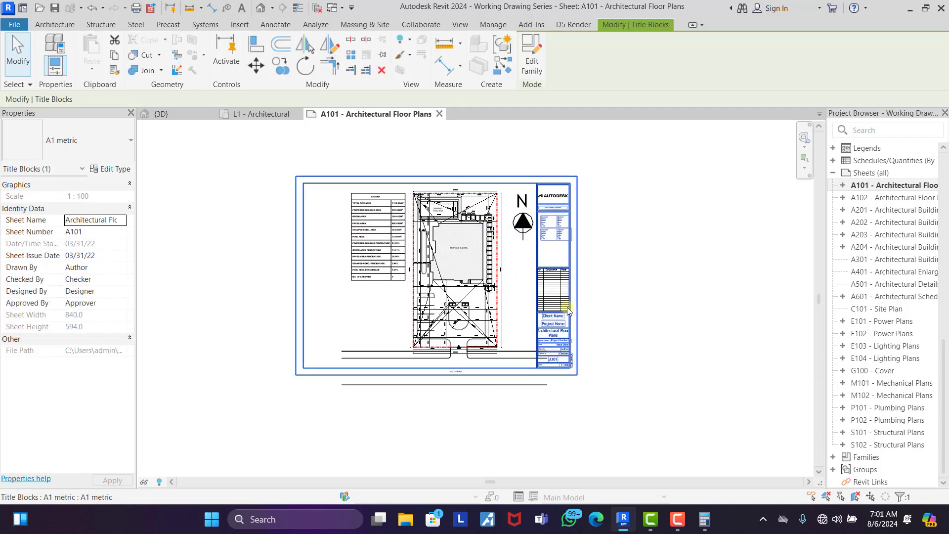
{"action": "key", "text": "Right"}
{"action": "key", "text": "Right"}
{"action": "key", "text": "Right"}
{"action": "key", "text": "Down"}
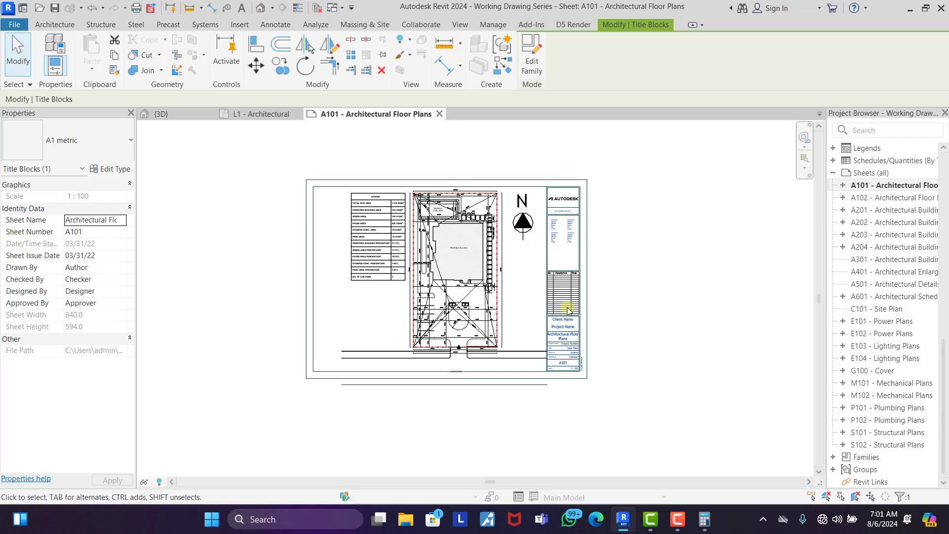
{"action": "key", "text": "Right"}
{"action": "key", "text": "Right"}
{"action": "key", "text": "Right"}
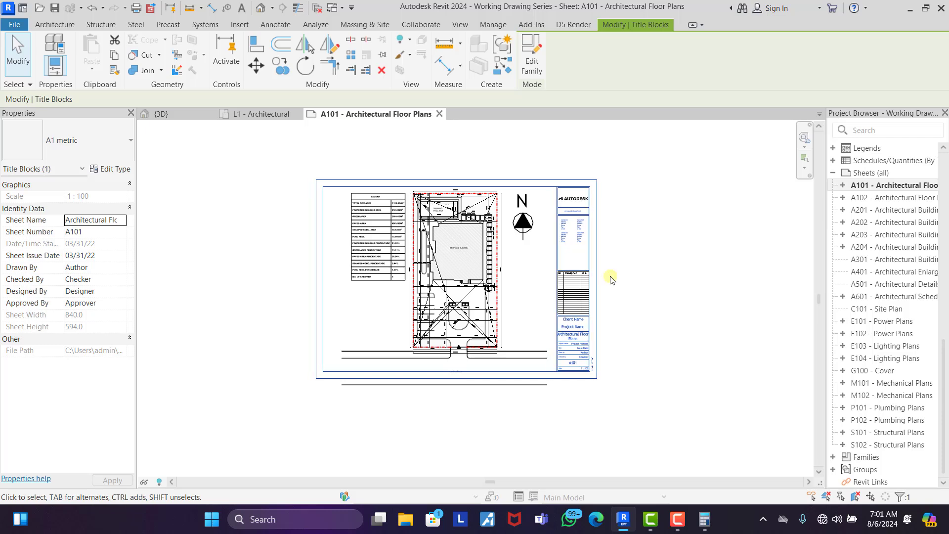
{"action": "left_click", "coordinate": [683, 261]}
- Activate the site plan viewport and move the ACCESS ROAD text up, close beneath the entrance
{"action": "double_click", "coordinate": [482, 307]}
{"action": "scroll", "coordinate": [450, 383], "scroll_direction": "up", "scroll_amount": 1}
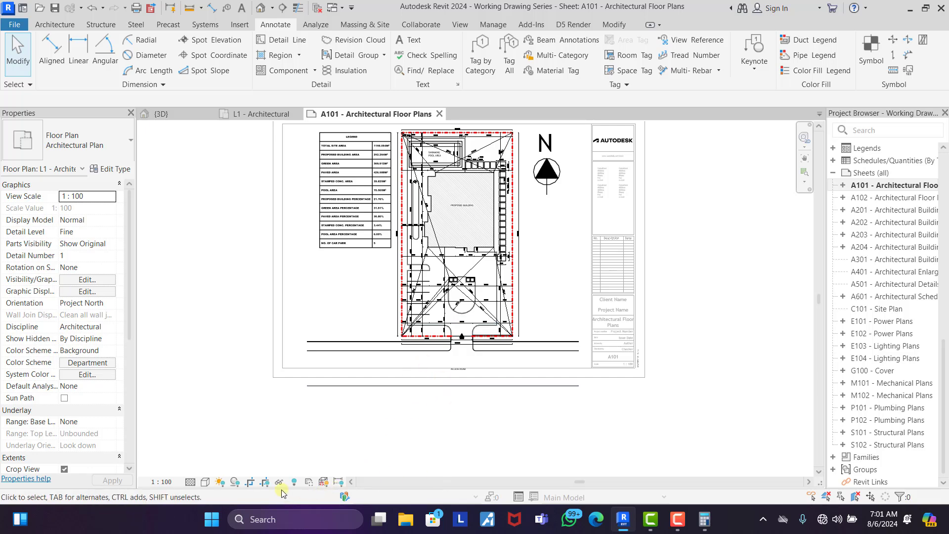
{"action": "left_click", "coordinate": [460, 370]}
{"action": "left_click_drag", "start_coordinate": [460, 369], "coordinate": [460, 370]}
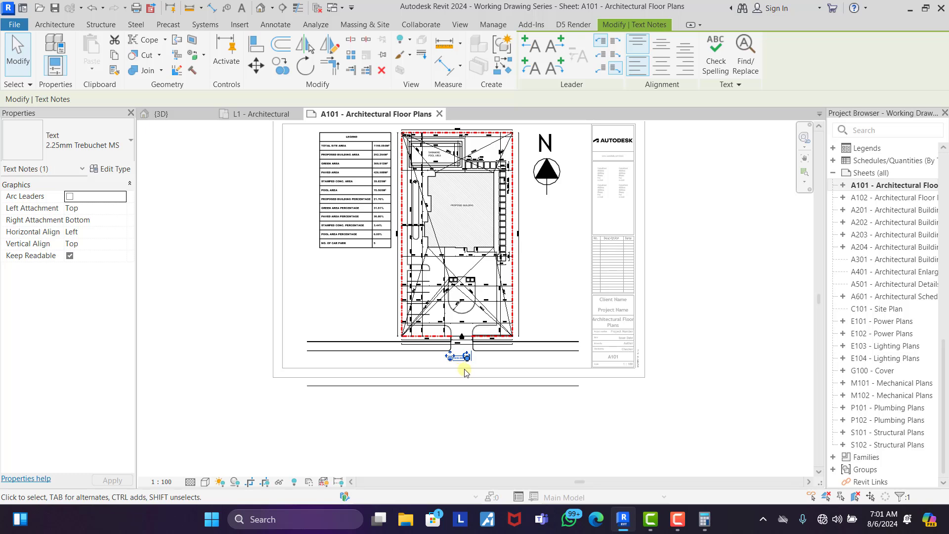
- Show the crop region and raise its bottom edge to just below the ACCESS ROAD text, cropping out the lowest road line
{"action": "left_click", "coordinate": [268, 484]}
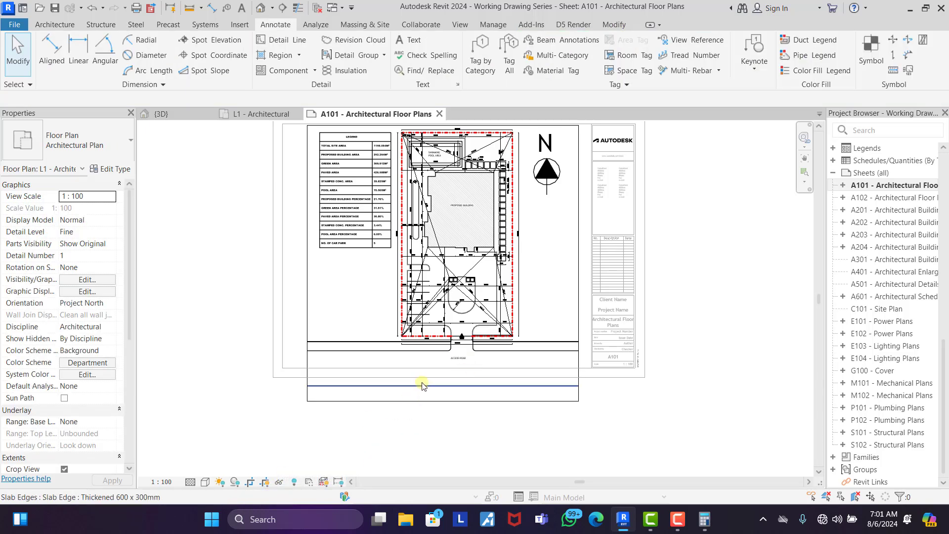
{"action": "left_click", "coordinate": [442, 402]}
{"action": "left_click_drag", "start_coordinate": [441, 402], "coordinate": [447, 362]}
{"action": "scroll", "coordinate": [447, 362], "scroll_direction": "up", "scroll_amount": 5}
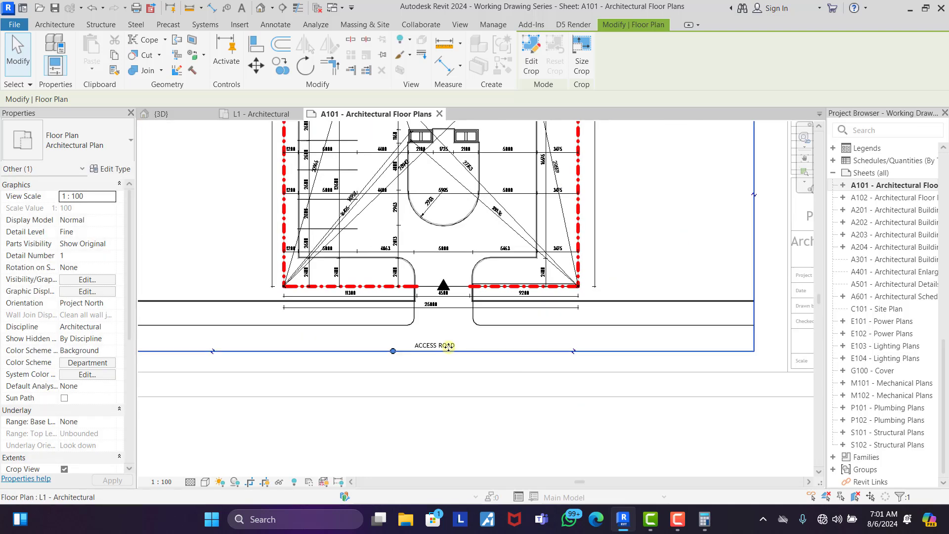
{"action": "double_click", "coordinate": [448, 340]}
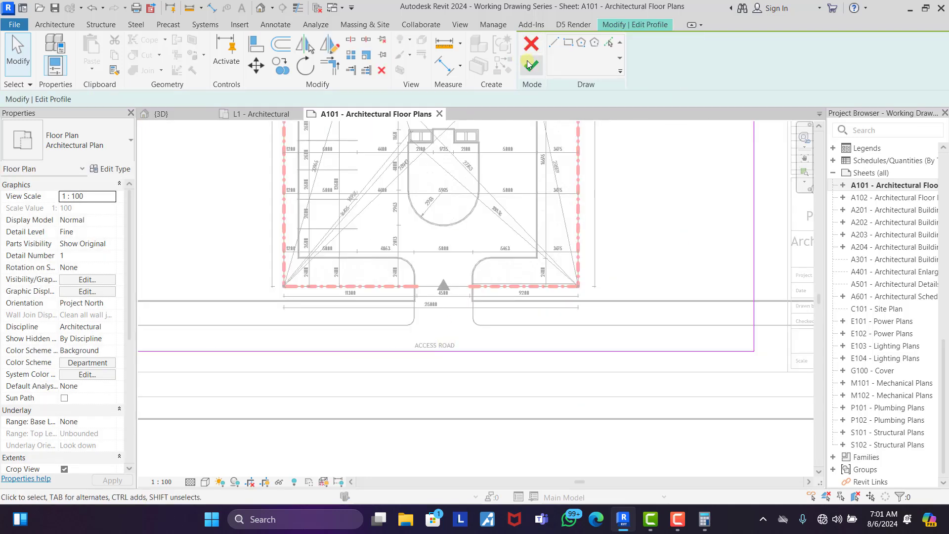
{"action": "left_click", "coordinate": [531, 65]}
- Nudge the ACCESS ROAD text slightly up and right to centre it under the entrance, and hide the crop region
{"action": "double_click", "coordinate": [437, 344]}
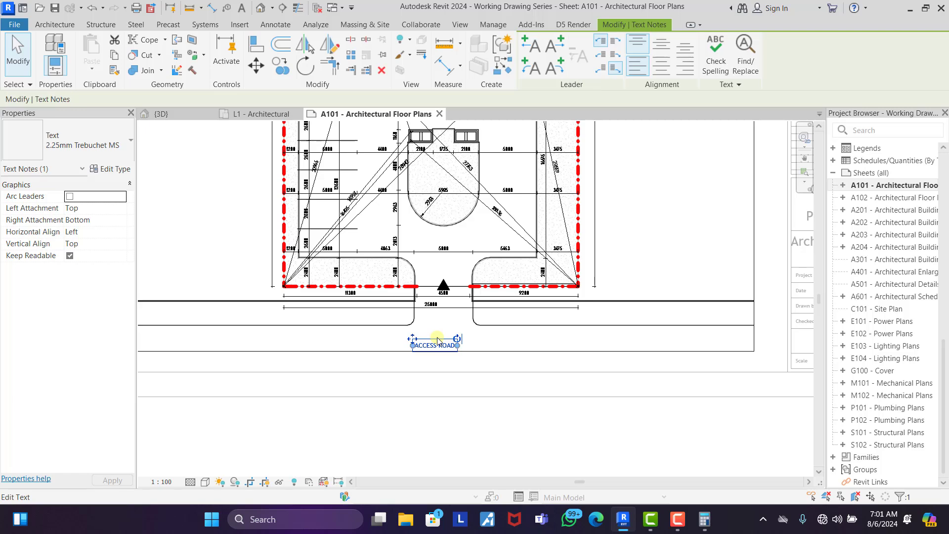
{"action": "key", "text": "Right"}
{"action": "key", "text": "Right"}
{"action": "key", "text": "Right"}
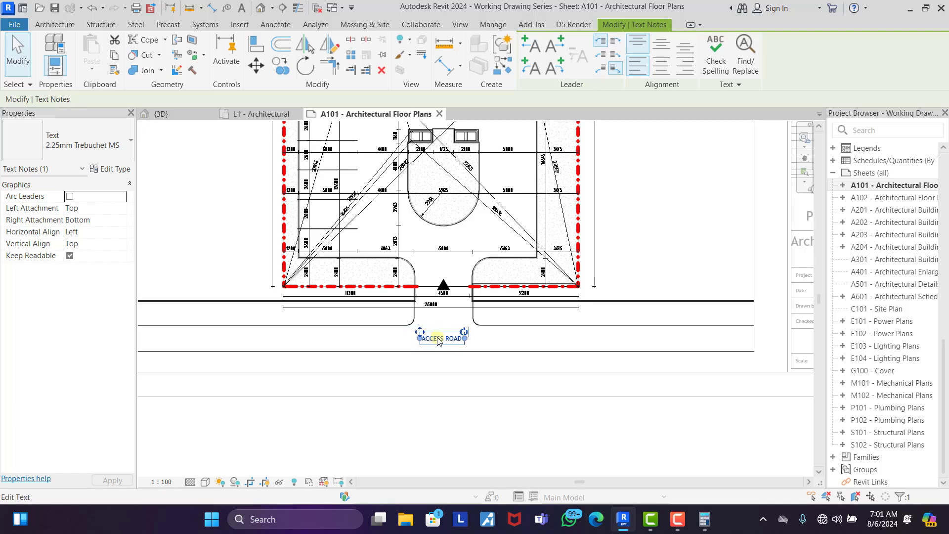
{"action": "left_click", "coordinate": [282, 441]}
{"action": "key", "text": "Escape"}
{"action": "scroll", "coordinate": [413, 417], "scroll_direction": "down", "scroll_amount": 5}
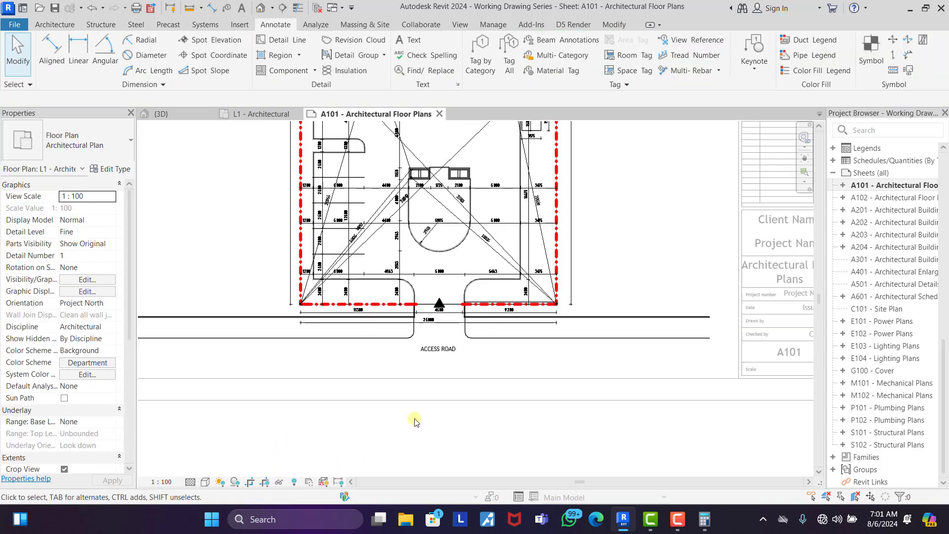
- Deactivate the site plan viewport and check the layout of the whole sheet
{"action": "double_click", "coordinate": [680, 255]}
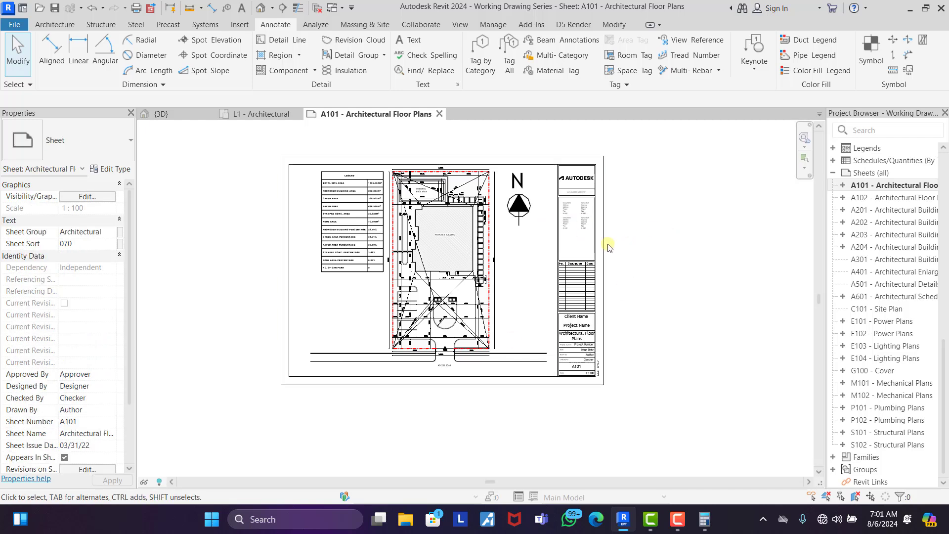
{"action": "scroll", "coordinate": [553, 223], "scroll_direction": "up", "scroll_amount": 2}
{"action": "scroll", "coordinate": [435, 178], "scroll_direction": "up", "scroll_amount": 1}
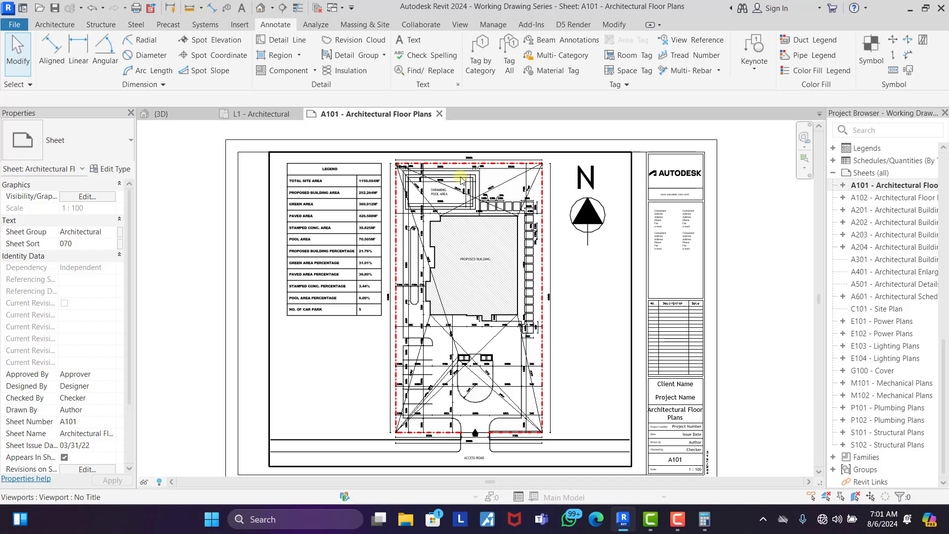
{"action": "scroll", "coordinate": [458, 184], "scroll_direction": "down", "scroll_amount": 1}
{"action": "scroll", "coordinate": [440, 180], "scroll_direction": "down", "scroll_amount": 1}
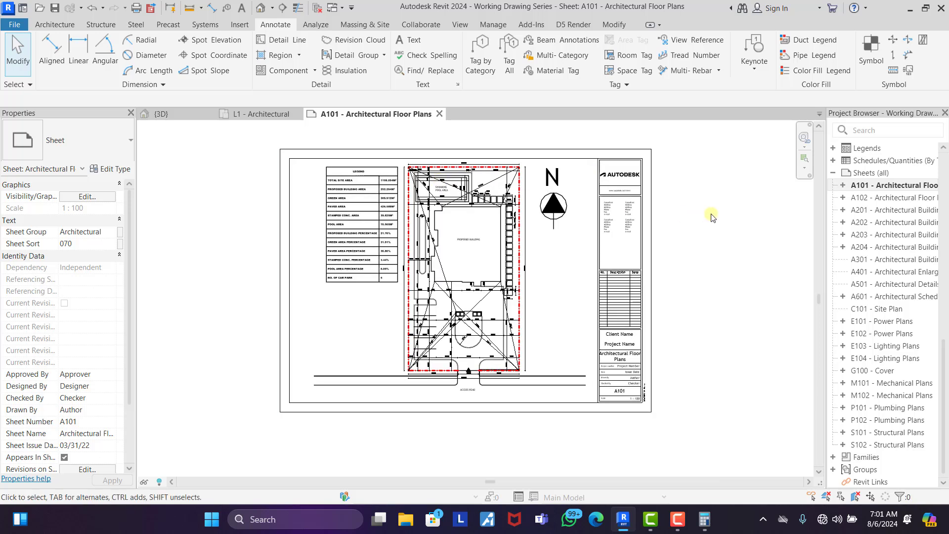